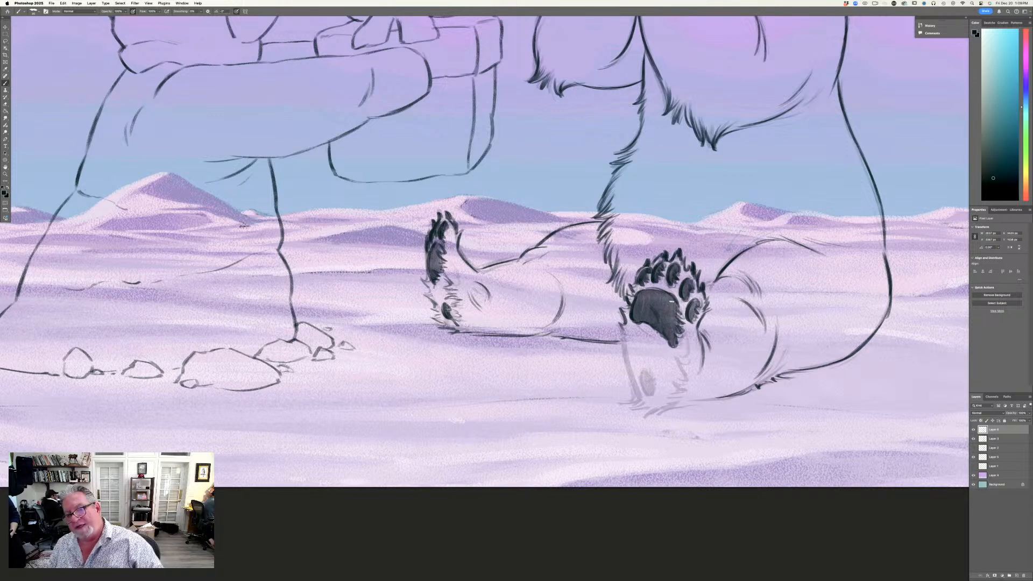
# Ink the furry outline, heel pad and lower leg line of the bear's near foot, adding fur strokes below the main pad.
pyautogui.moveTo(616, 334); pyautogui.dragTo(630, 383)
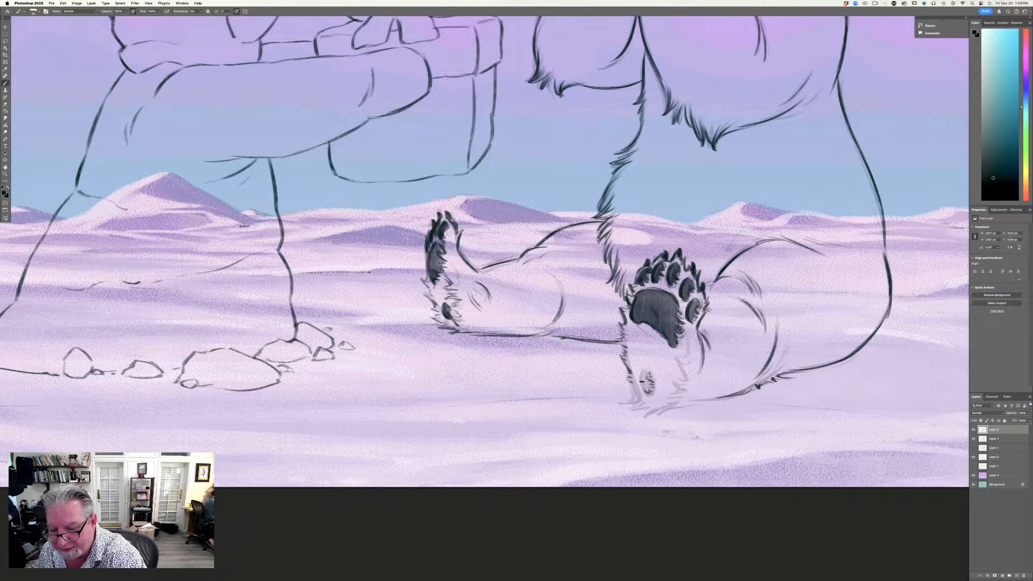
pyautogui.moveTo(642, 389); pyautogui.dragTo(646, 380)
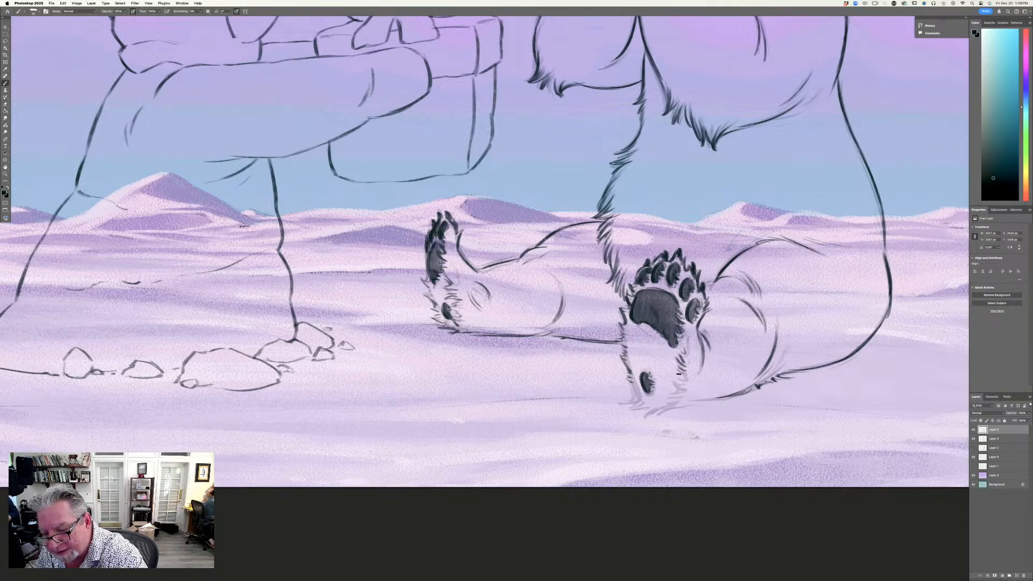
pyautogui.moveTo(671, 375)
pyautogui.mouseDown()
pyautogui.moveTo(622, 388)
pyautogui.moveTo(634, 403)
pyautogui.moveTo(663, 354)
pyautogui.moveTo(651, 399)
pyautogui.moveTo(677, 407)
pyautogui.moveTo(630, 406)
pyautogui.mouseUp()
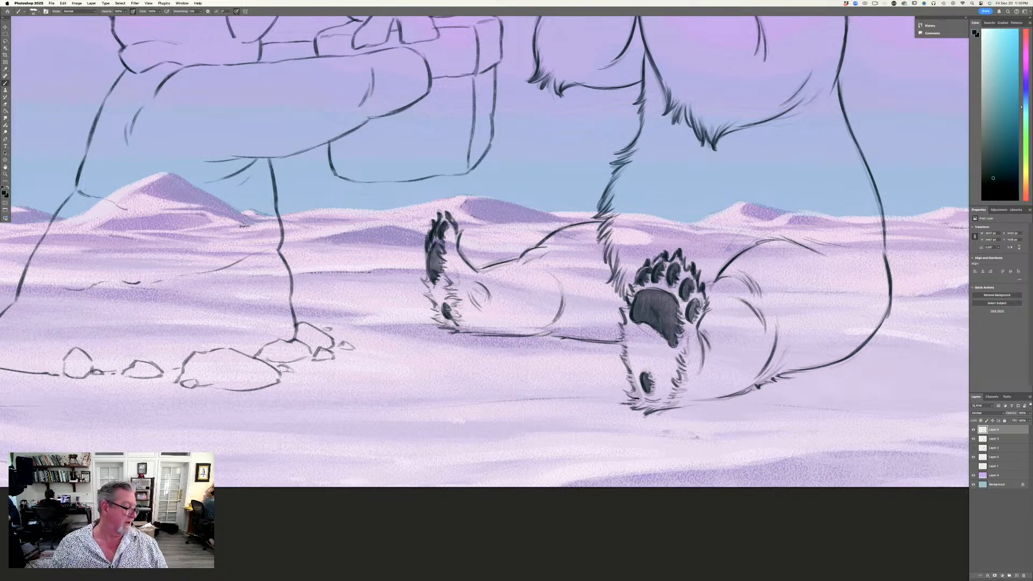
pyautogui.moveTo(715, 400); pyautogui.dragTo(670, 406)
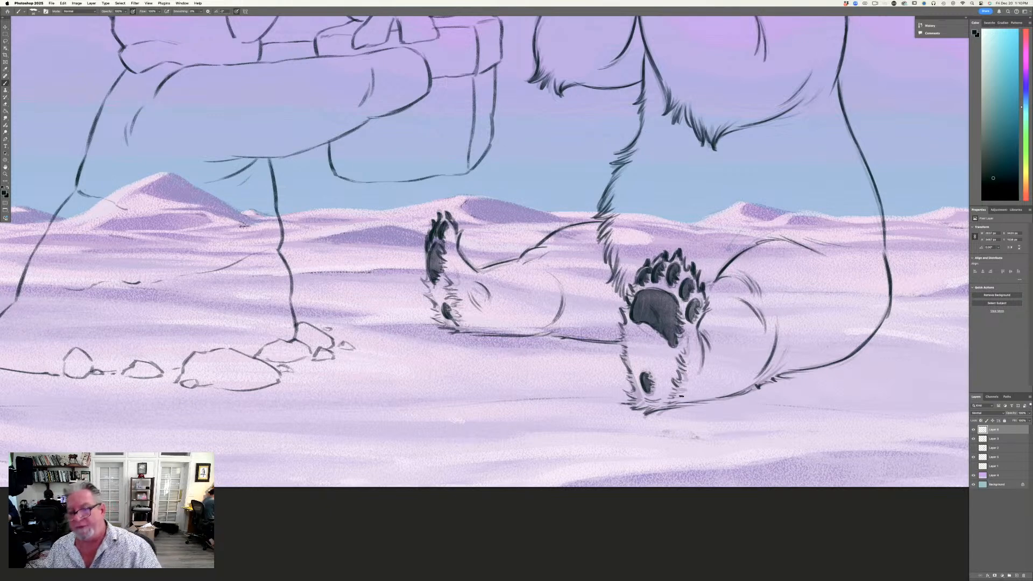
pyautogui.moveTo(644, 333); pyautogui.dragTo(663, 352)
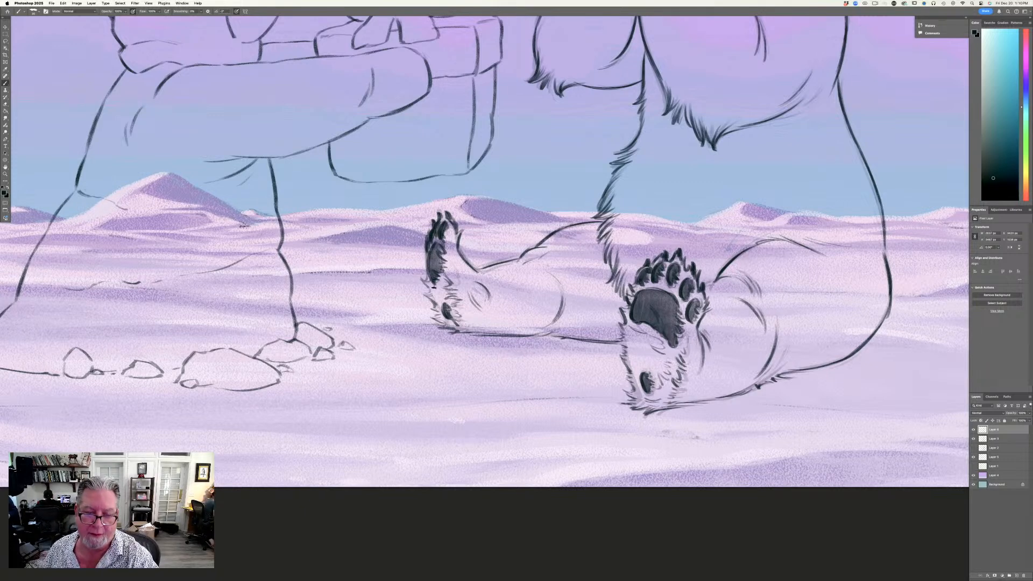
# Add short fur strokes around the heel and along the sole edge of the bear's far foot.
pyautogui.moveTo(436, 284)
pyautogui.mouseDown()
pyautogui.moveTo(431, 310)
pyautogui.moveTo(458, 332)
pyautogui.moveTo(498, 334)
pyautogui.mouseUp()
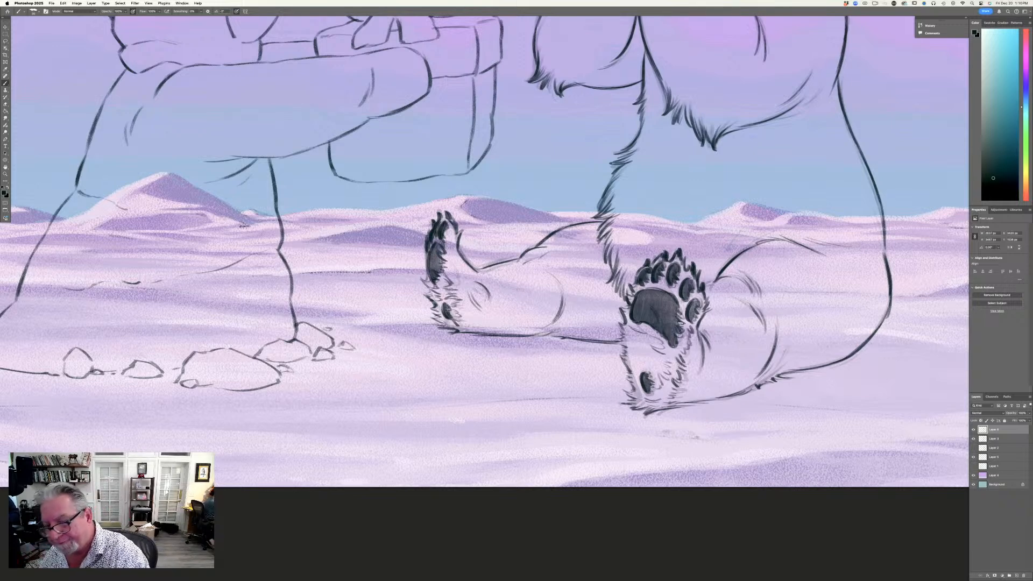
pyautogui.scroll(-3, 681, 325)
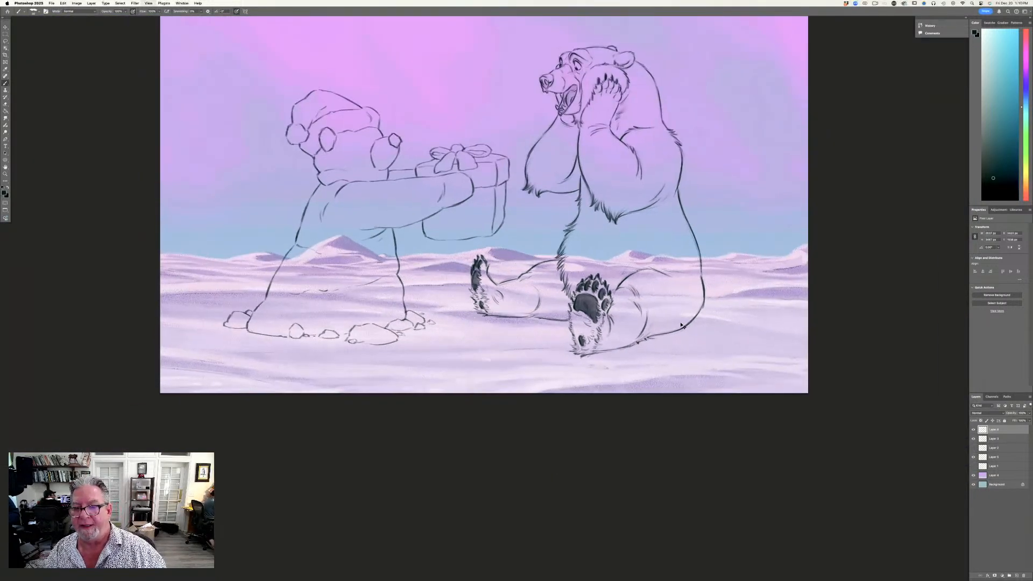
pyautogui.scroll(2, 681, 324)
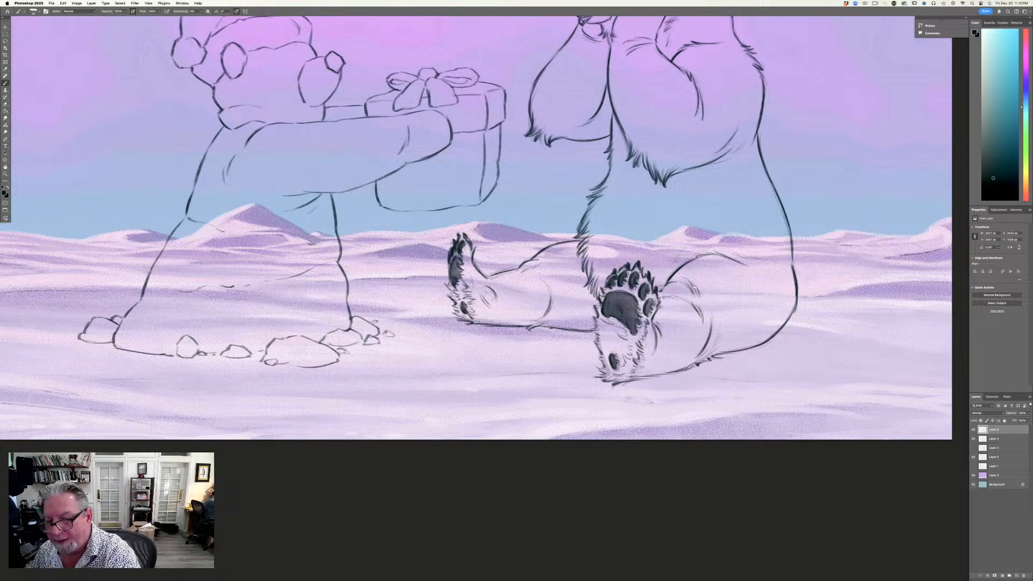
pyautogui.press('super+equal')
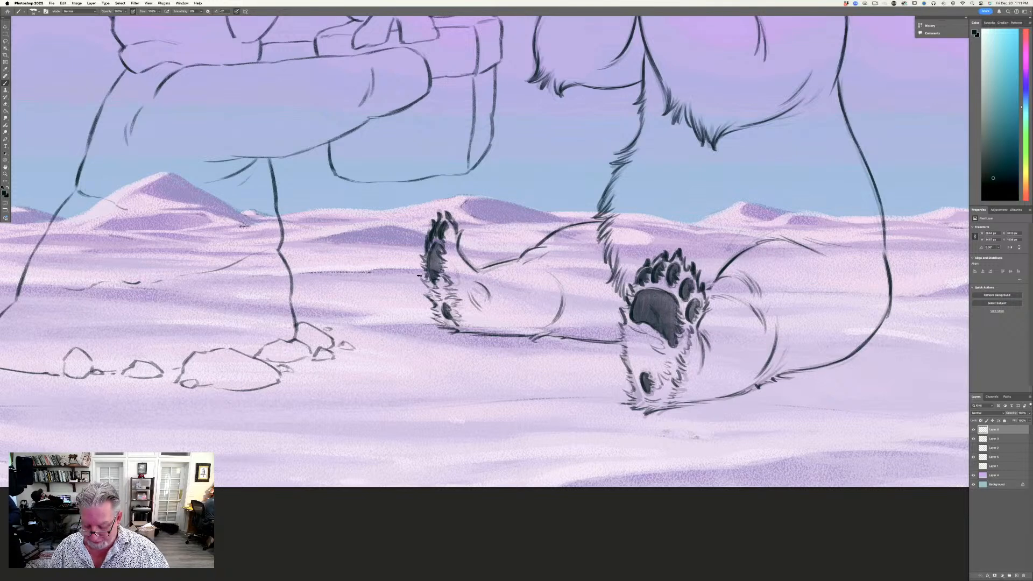
pyautogui.scroll(-3, 419, 275)
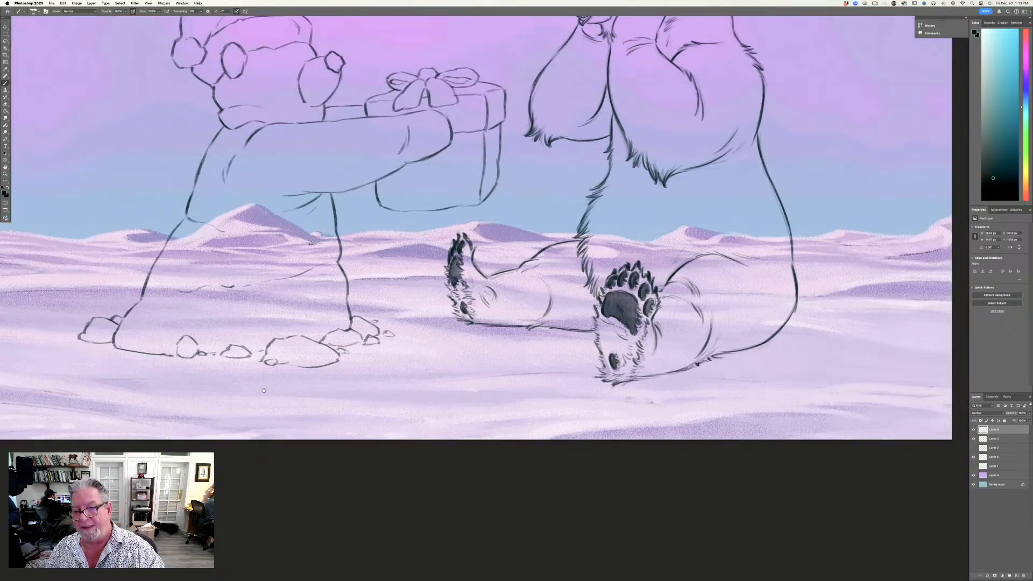
# Add small fur strokes on the bear's far leg and at the hip where the thigh meets the back.
pyautogui.scroll(5, 264, 390)
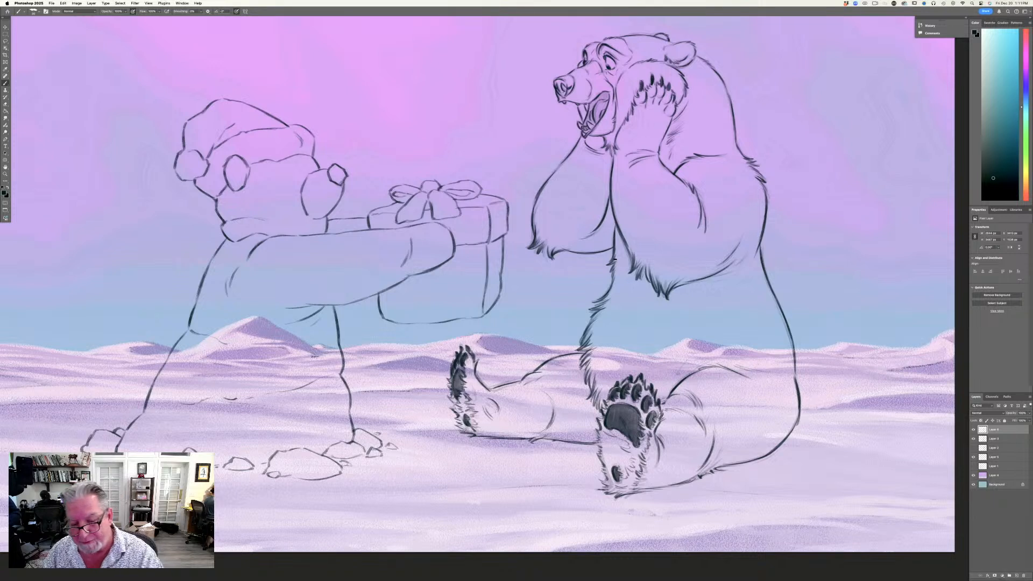
pyautogui.moveTo(534, 387); pyautogui.dragTo(522, 385)
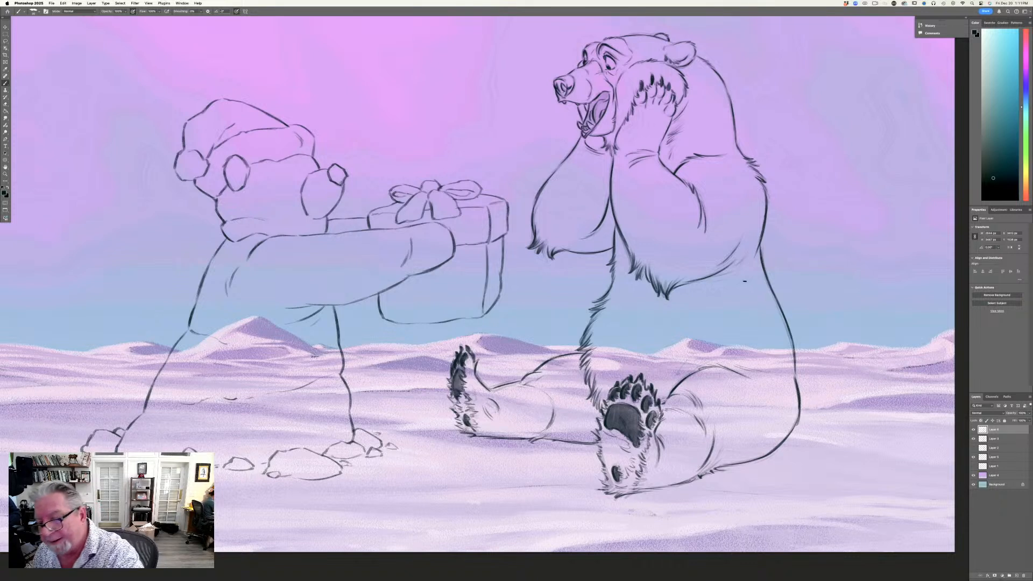
pyautogui.moveTo(792, 372); pyautogui.dragTo(784, 382)
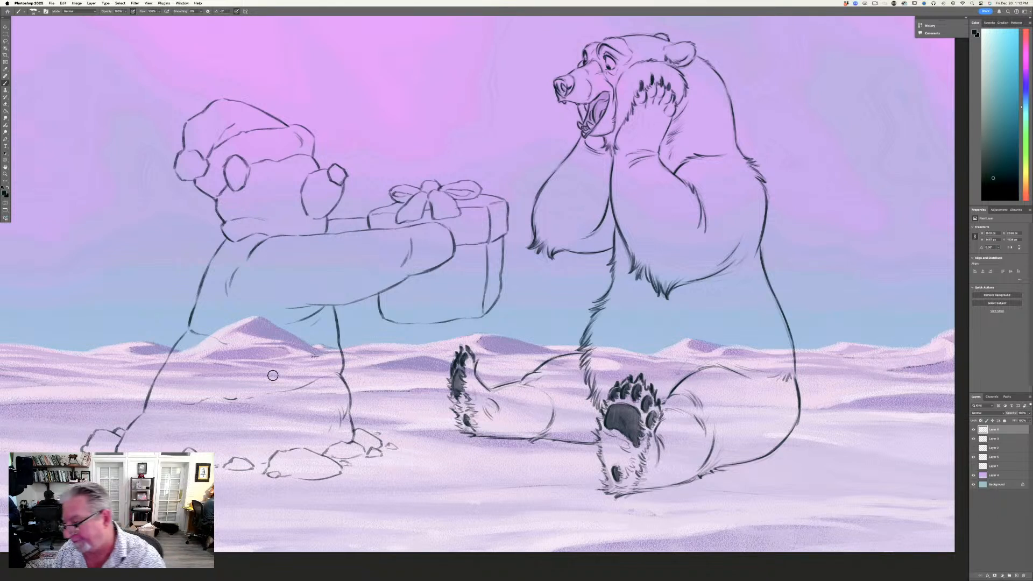
pyautogui.click(991, 458)
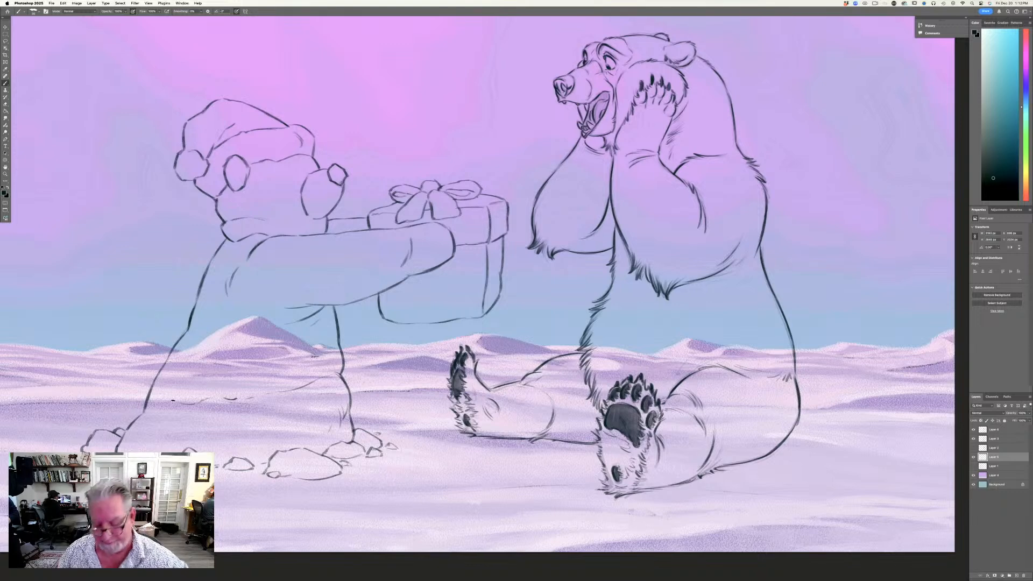
pyautogui.press('super+minus')
pyautogui.press('super+minus')
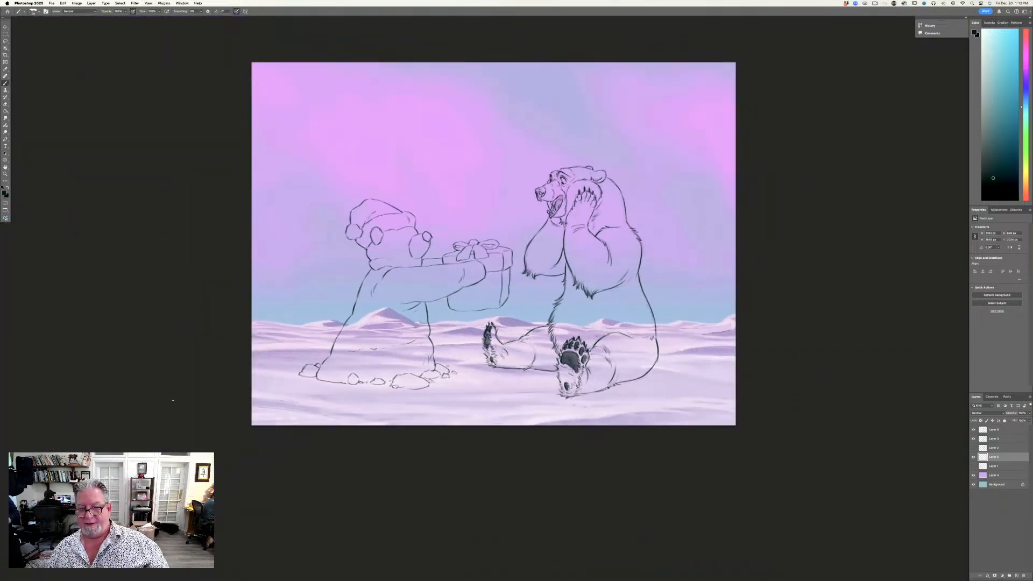
pyautogui.press('super+plus')
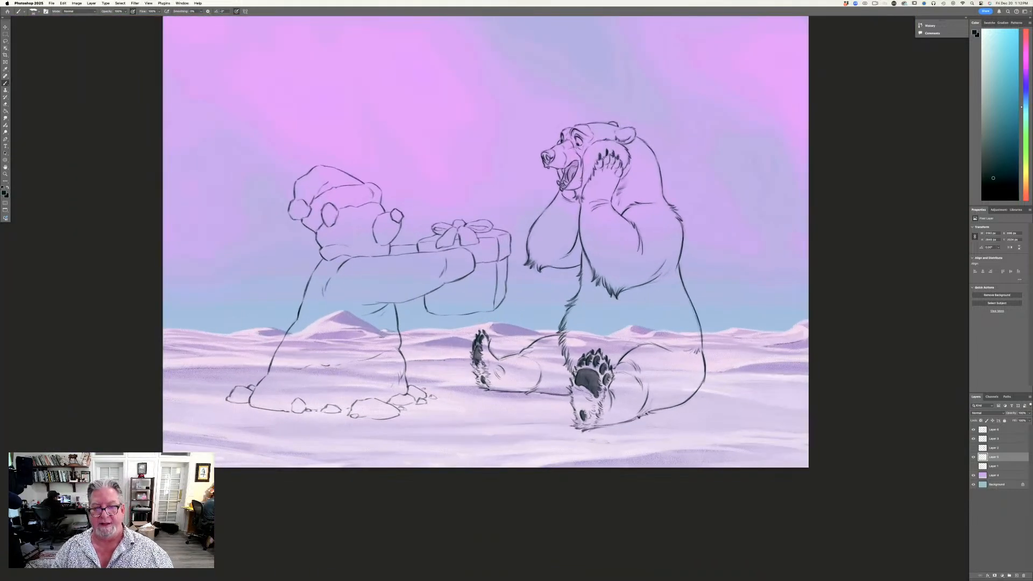
pyautogui.moveTo(213, 350); pyautogui.dragTo(218, 408)
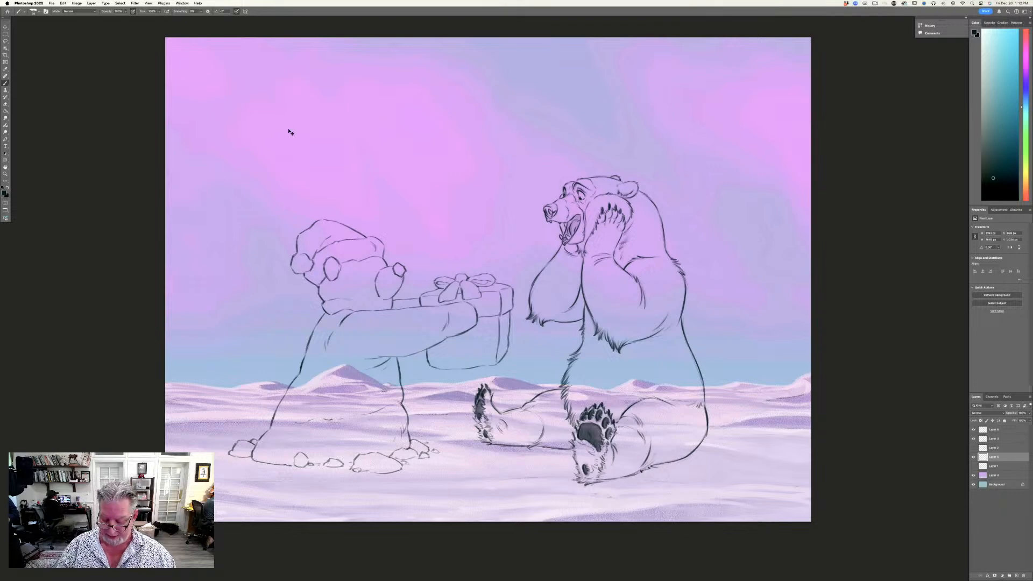
pyautogui.press('super+plus')
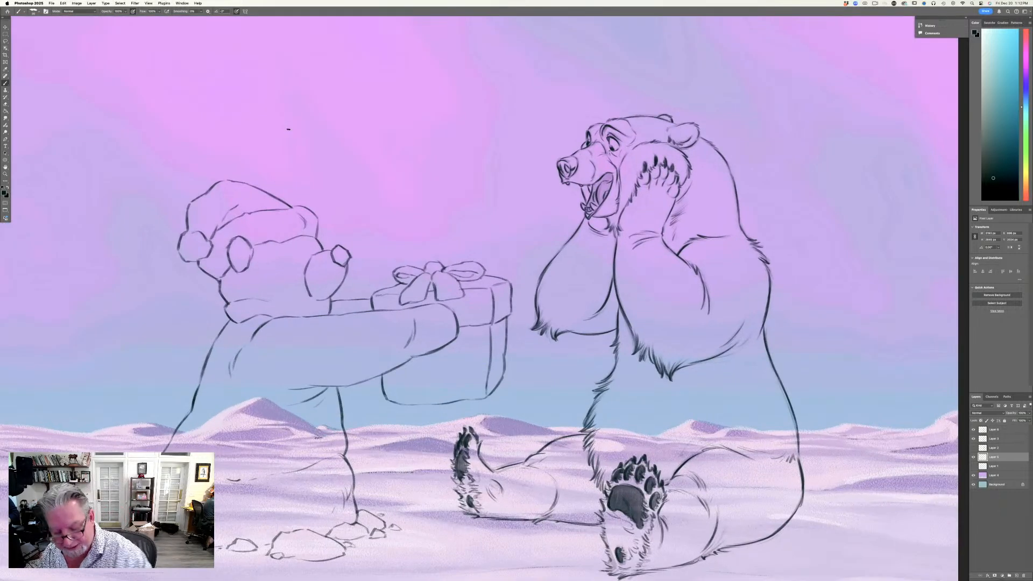
pyautogui.scroll(-5, 289, 129)
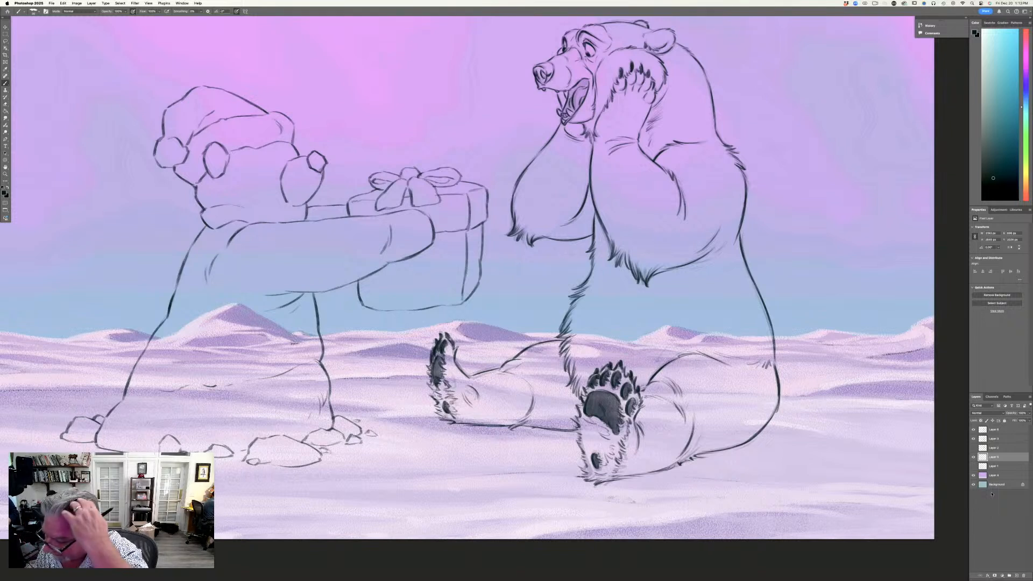
# Add a new layer directly above the painted landscape on Layer 4 and sample a pale lilac-white from the snow as foreground colour.
pyautogui.click(993, 476)
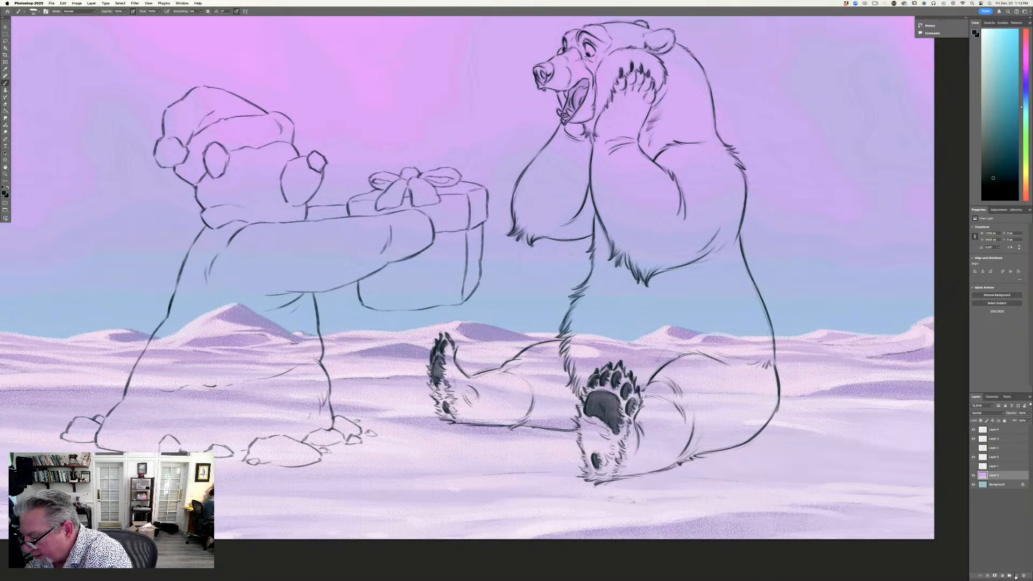
pyautogui.click(1015, 575)
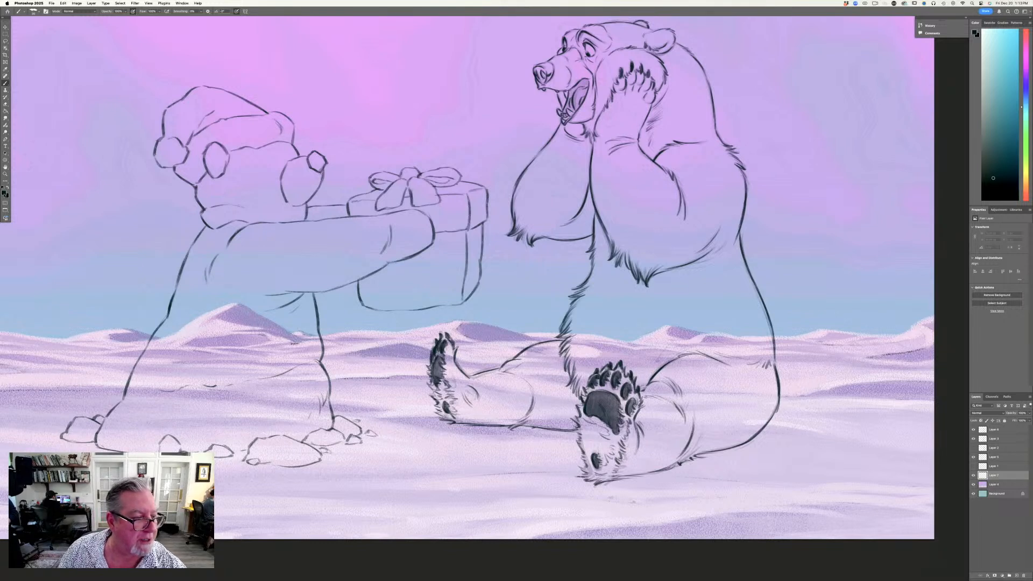
pyautogui.click(5, 193)
pyautogui.click(172, 447)
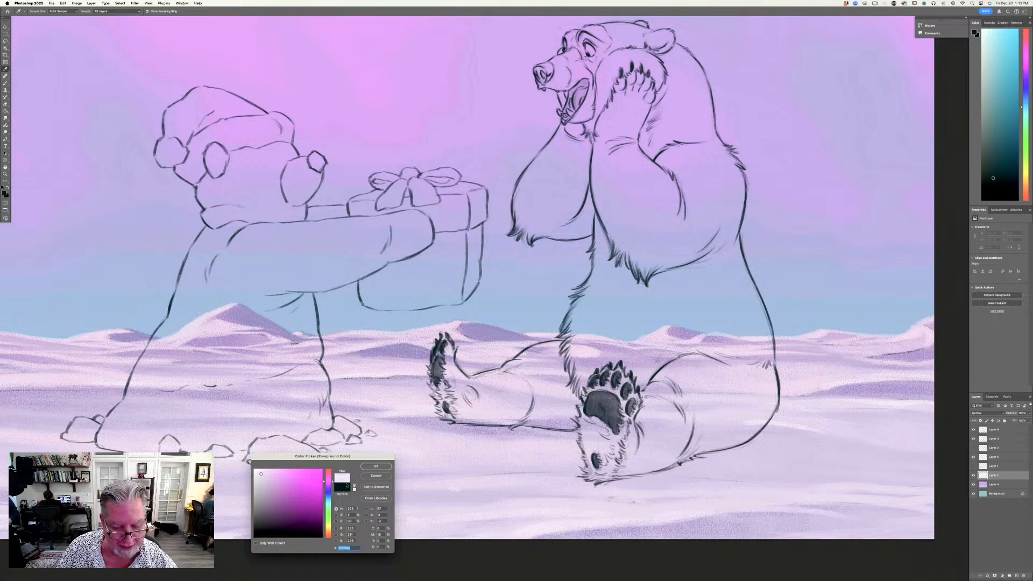
pyautogui.click(367, 468)
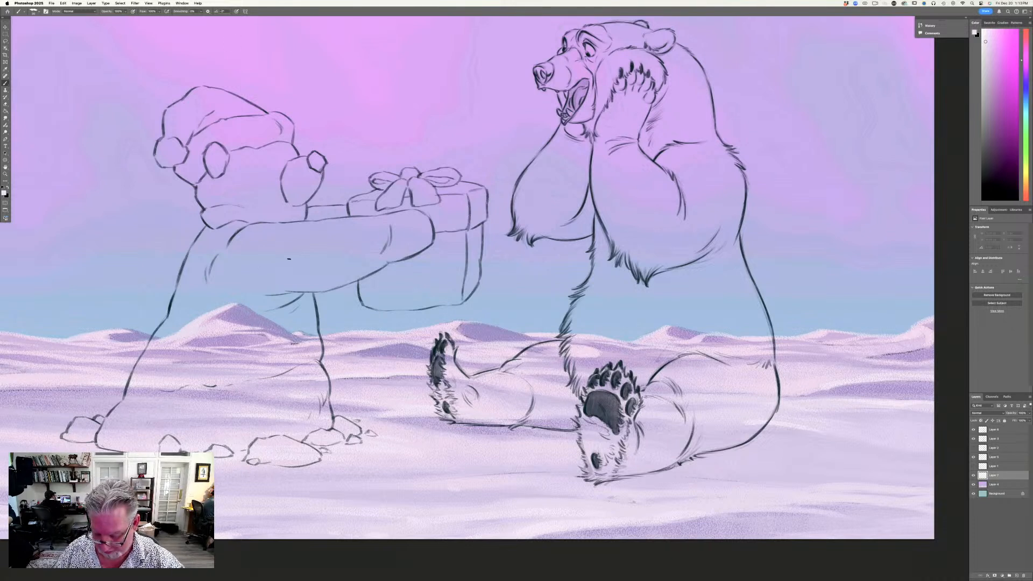
# Paint a test patch over the snowman's neck and chest, and turn off the brush's Transfer option.
pyautogui.moveTo(271, 181)
pyautogui.mouseDown()
pyautogui.moveTo(263, 232)
pyautogui.moveTo(260, 188)
pyautogui.moveTo(246, 188)
pyautogui.moveTo(249, 243)
pyautogui.mouseUp()
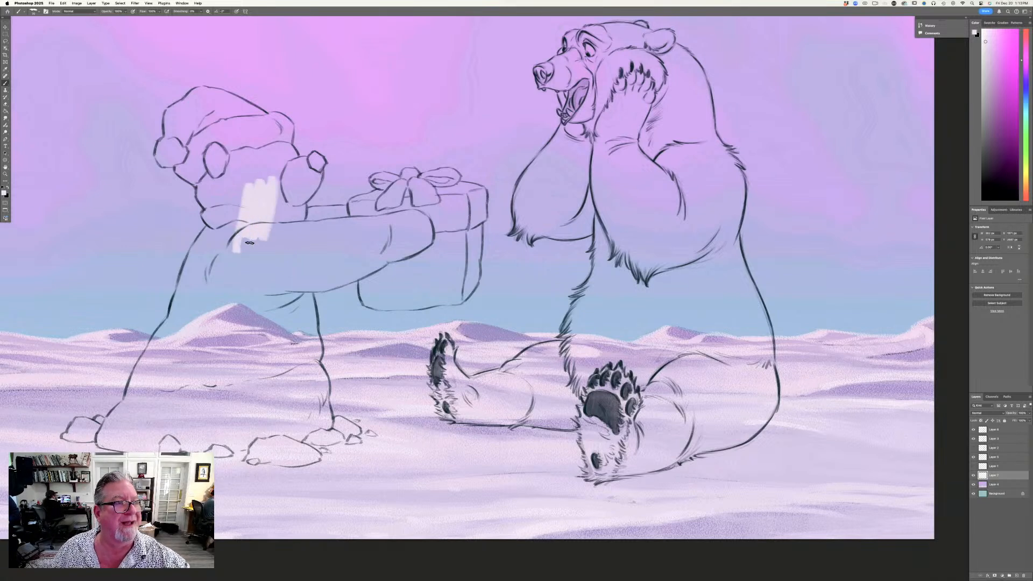
pyautogui.press('F5')
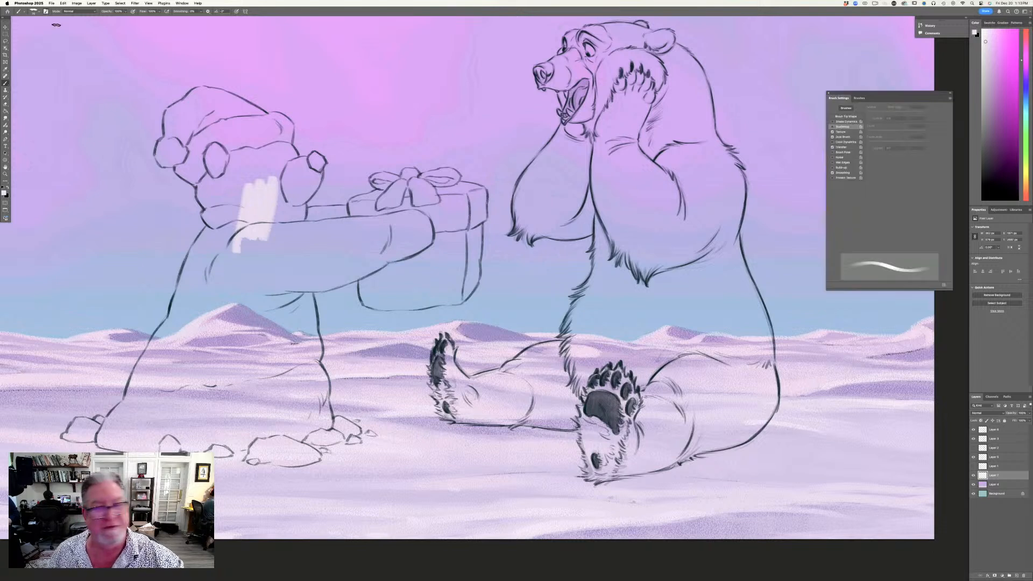
pyautogui.click(832, 148)
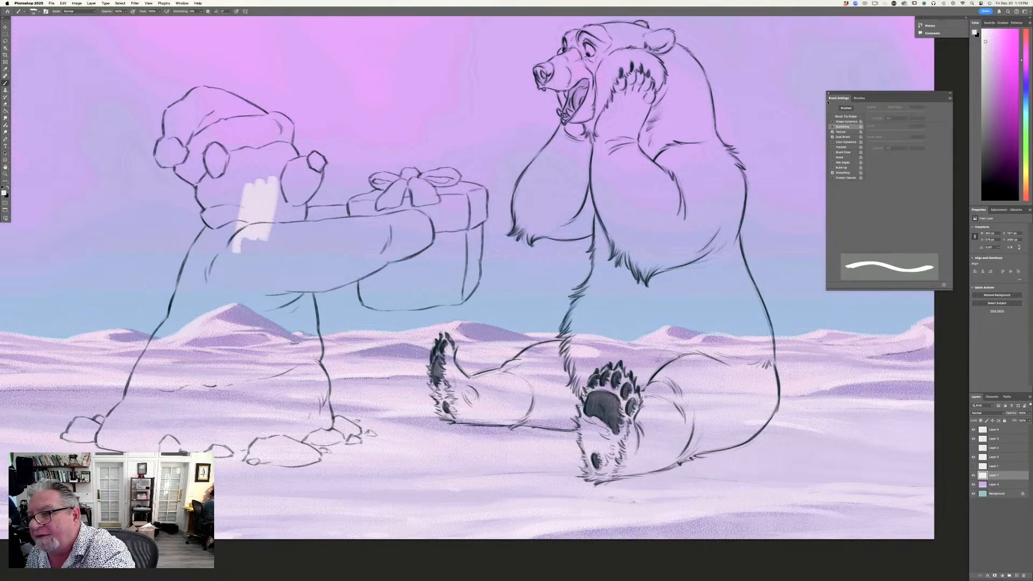
pyautogui.press('F5')
# Paint the snowman's neck, torso, base and surrounding snow chunks solid pale lilac-white, staying within the line art.
pyautogui.moveTo(277, 179)
pyautogui.mouseDown()
pyautogui.moveTo(272, 221)
pyautogui.moveTo(267, 174)
pyautogui.moveTo(248, 245)
pyautogui.moveTo(241, 182)
pyautogui.moveTo(220, 244)
pyautogui.moveTo(204, 201)
pyautogui.mouseUp()
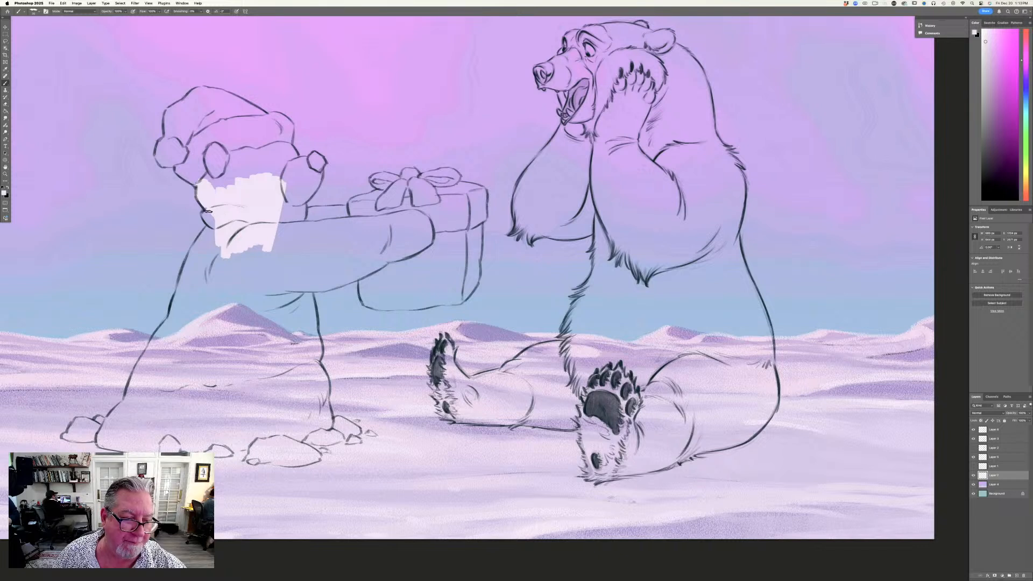
pyautogui.moveTo(218, 237)
pyautogui.mouseDown()
pyautogui.moveTo(180, 312)
pyautogui.moveTo(204, 256)
pyautogui.moveTo(216, 289)
pyautogui.moveTo(228, 292)
pyautogui.moveTo(274, 263)
pyautogui.moveTo(269, 327)
pyautogui.moveTo(246, 382)
pyautogui.moveTo(222, 297)
pyautogui.moveTo(210, 341)
pyautogui.moveTo(178, 386)
pyautogui.moveTo(177, 339)
pyautogui.moveTo(247, 295)
pyautogui.moveTo(280, 294)
pyautogui.moveTo(296, 313)
pyautogui.moveTo(303, 285)
pyautogui.moveTo(309, 366)
pyautogui.moveTo(326, 334)
pyautogui.mouseUp()
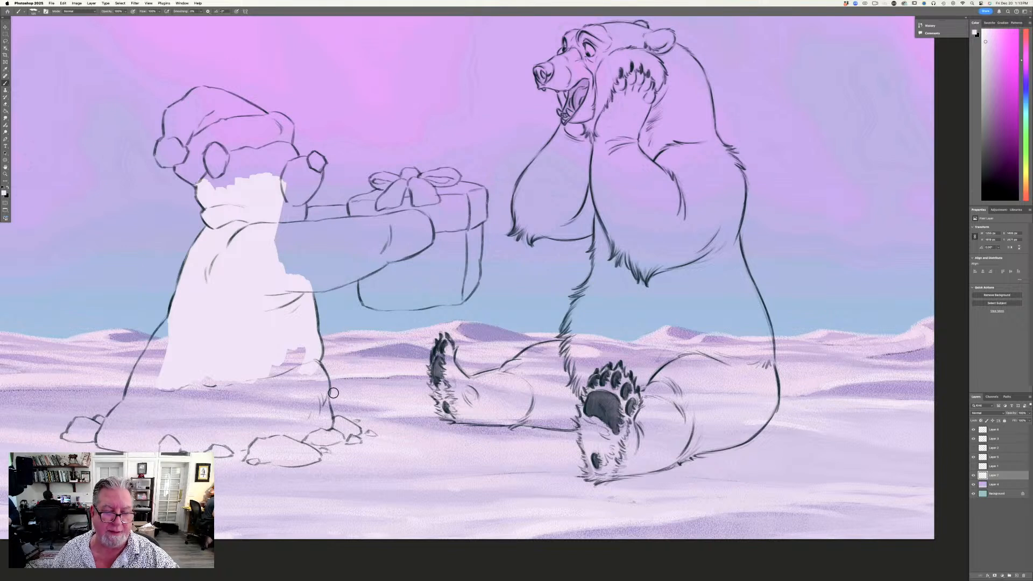
pyautogui.moveTo(304, 359)
pyautogui.mouseDown()
pyautogui.moveTo(320, 385)
pyautogui.moveTo(323, 428)
pyautogui.moveTo(335, 424)
pyautogui.mouseUp()
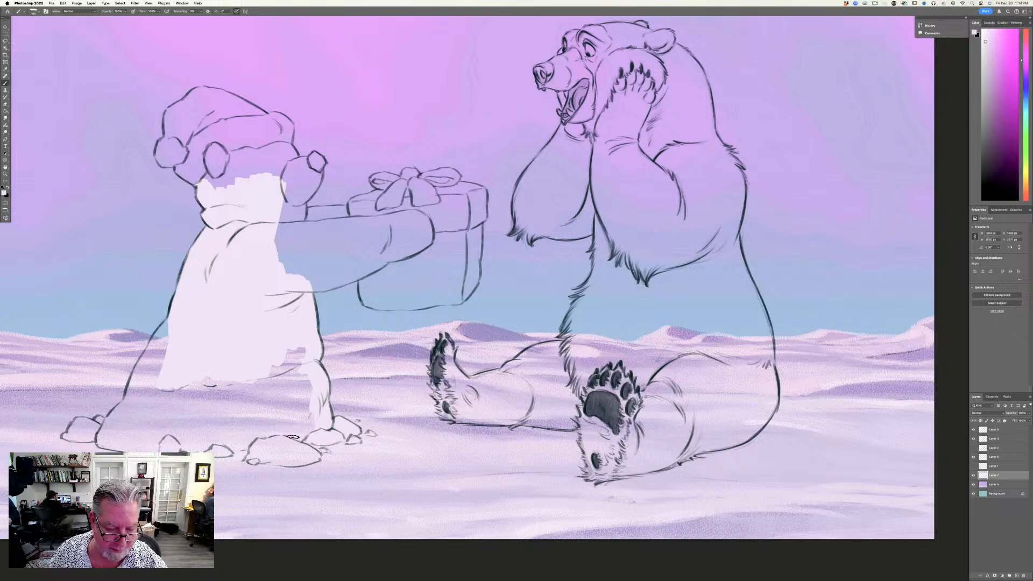
pyautogui.moveTo(315, 458)
pyautogui.mouseDown()
pyautogui.moveTo(253, 444)
pyautogui.moveTo(272, 461)
pyautogui.moveTo(251, 462)
pyautogui.mouseUp()
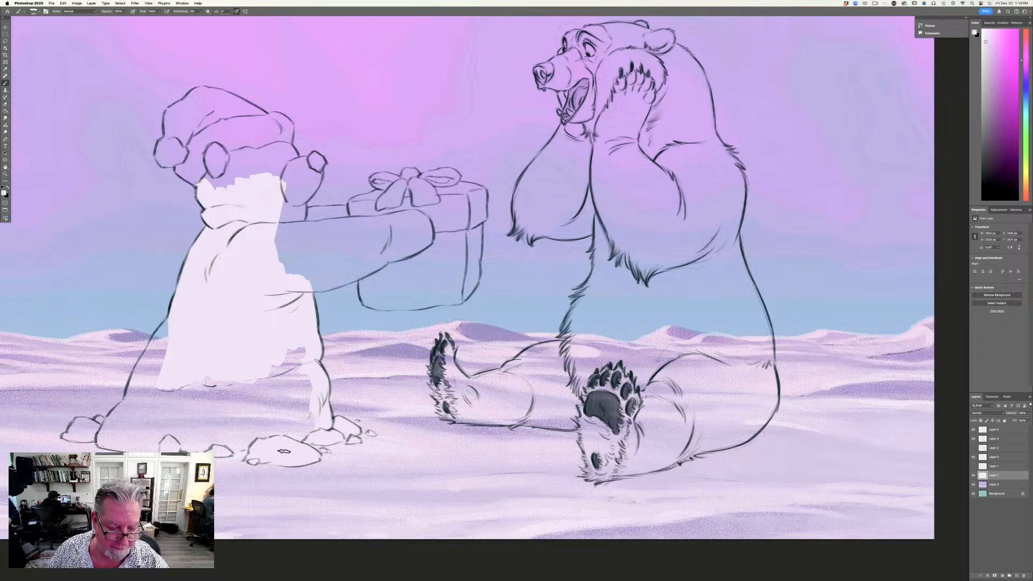
pyautogui.moveTo(296, 440)
pyautogui.mouseDown()
pyautogui.moveTo(310, 409)
pyautogui.moveTo(302, 385)
pyautogui.moveTo(278, 383)
pyautogui.moveTo(299, 404)
pyautogui.moveTo(272, 393)
pyautogui.moveTo(237, 398)
pyautogui.mouseUp()
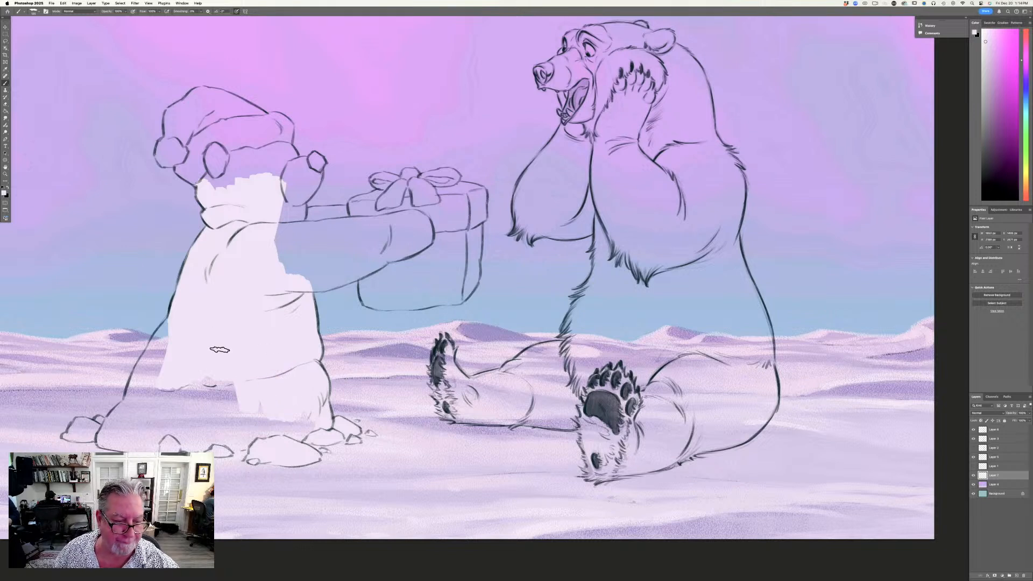
pyautogui.moveTo(152, 356)
pyautogui.mouseDown()
pyautogui.moveTo(137, 381)
pyautogui.moveTo(152, 354)
pyautogui.moveTo(131, 410)
pyautogui.moveTo(153, 397)
pyautogui.moveTo(164, 358)
pyautogui.mouseUp()
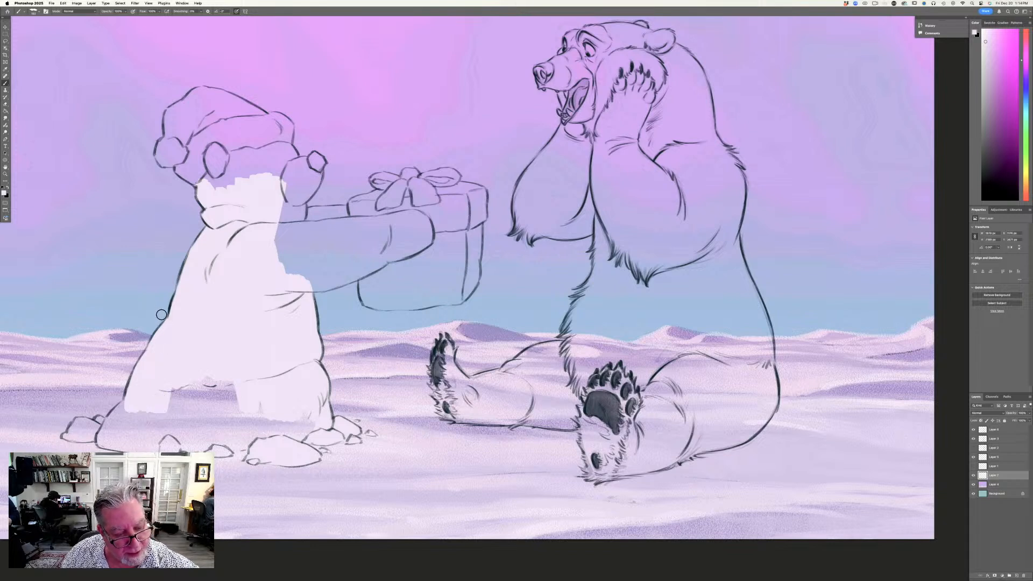
pyautogui.press('l')
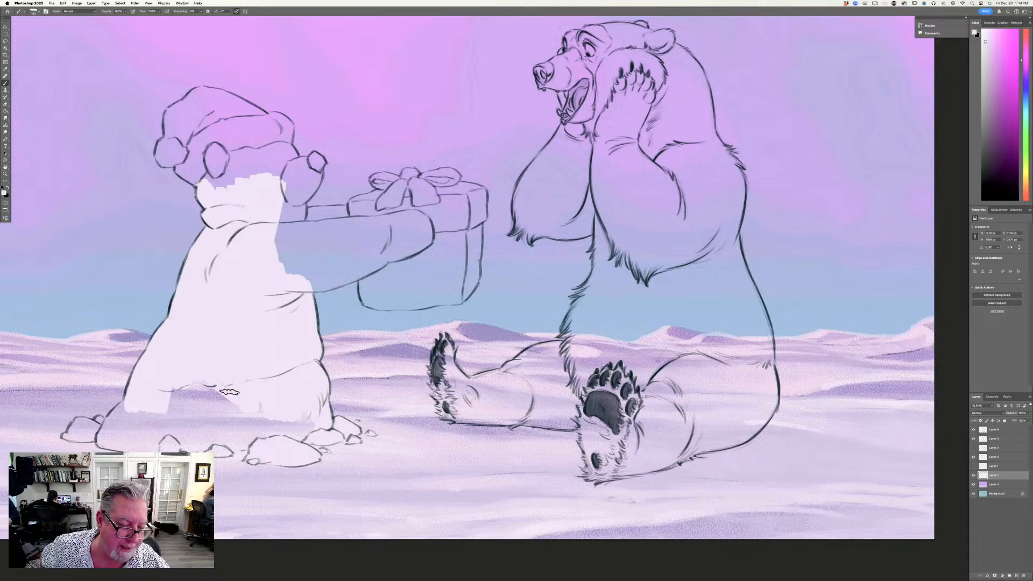
pyautogui.moveTo(209, 386)
pyautogui.mouseDown()
pyautogui.moveTo(167, 389)
pyautogui.moveTo(191, 415)
pyautogui.moveTo(173, 429)
pyautogui.moveTo(129, 401)
pyautogui.moveTo(110, 433)
pyautogui.mouseUp()
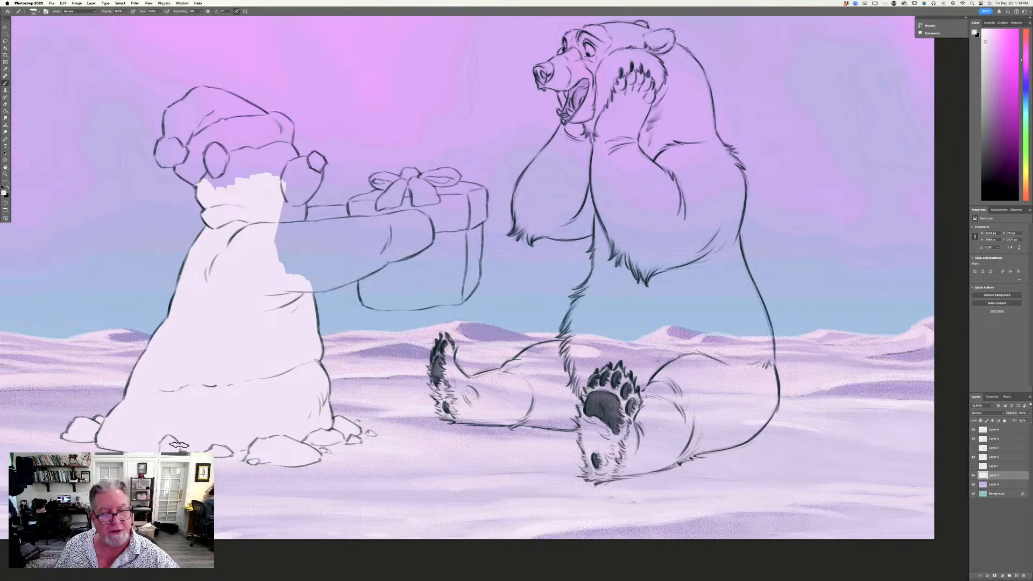
# Fill the snowman's head, nose, Santa hat and pompom with the same flat pale lilac-white, keeping inside the line art.
pyautogui.moveTo(319, 167)
pyautogui.mouseDown()
pyautogui.moveTo(288, 209)
pyautogui.moveTo(294, 200)
pyautogui.moveTo(299, 228)
pyautogui.moveTo(302, 205)
pyautogui.moveTo(290, 226)
pyautogui.moveTo(272, 228)
pyautogui.moveTo(275, 181)
pyautogui.moveTo(293, 168)
pyautogui.moveTo(302, 178)
pyautogui.moveTo(316, 155)
pyautogui.moveTo(319, 167)
pyautogui.moveTo(297, 158)
pyautogui.moveTo(291, 170)
pyautogui.moveTo(291, 151)
pyautogui.moveTo(280, 149)
pyautogui.moveTo(281, 191)
pyautogui.moveTo(250, 139)
pyautogui.moveTo(225, 191)
pyautogui.moveTo(208, 141)
pyautogui.moveTo(204, 187)
pyautogui.moveTo(180, 171)
pyautogui.moveTo(190, 180)
pyautogui.moveTo(184, 158)
pyautogui.moveTo(168, 164)
pyautogui.moveTo(202, 187)
pyautogui.moveTo(168, 139)
pyautogui.moveTo(166, 165)
pyautogui.mouseUp()
pyautogui.moveTo(179, 129)
pyautogui.mouseDown()
pyautogui.moveTo(188, 141)
pyautogui.moveTo(177, 116)
pyautogui.moveTo(170, 125)
pyautogui.moveTo(162, 115)
pyautogui.moveTo(170, 114)
pyautogui.mouseUp()
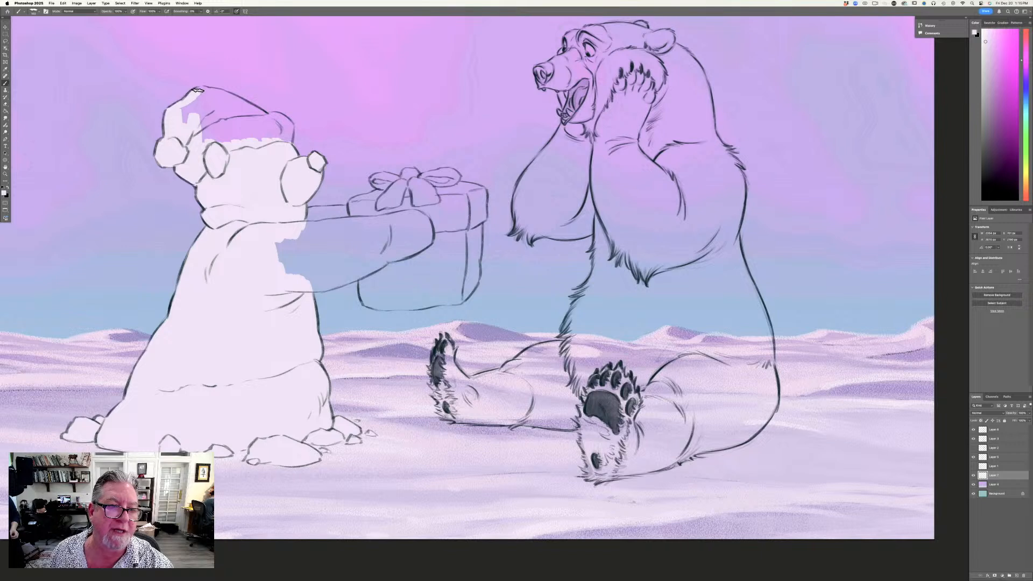
pyautogui.moveTo(220, 92)
pyautogui.mouseDown()
pyautogui.moveTo(286, 122)
pyautogui.moveTo(284, 144)
pyautogui.moveTo(258, 114)
pyautogui.moveTo(258, 147)
pyautogui.moveTo(228, 116)
pyautogui.moveTo(219, 141)
pyautogui.moveTo(191, 114)
pyautogui.moveTo(192, 137)
pyautogui.moveTo(186, 107)
pyautogui.moveTo(200, 94)
pyautogui.moveTo(216, 109)
pyautogui.moveTo(217, 94)
pyautogui.moveTo(247, 110)
pyautogui.mouseUp()
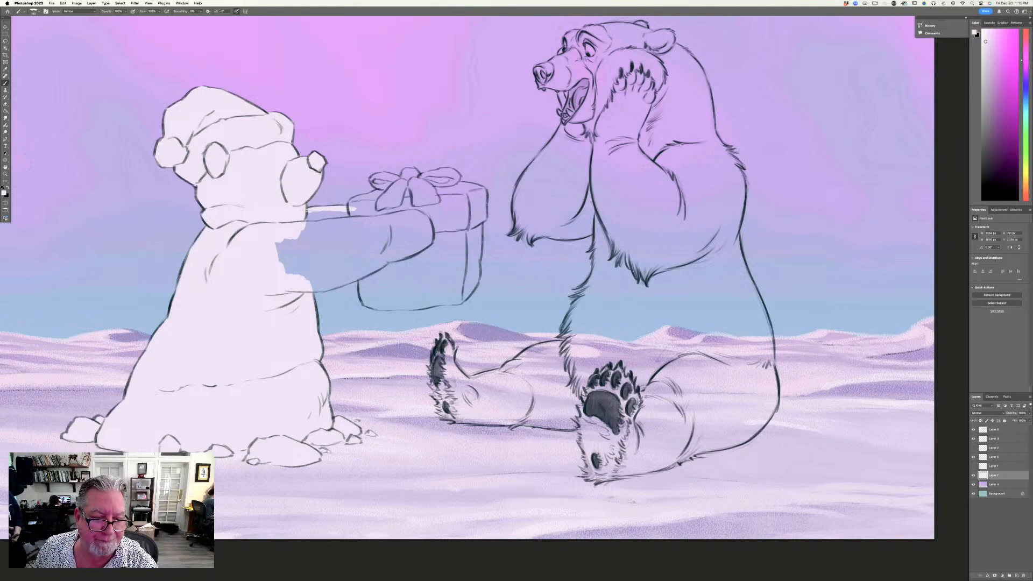
# Paint the snowman's outstretched near arm and the visible strip of its far arm solid pale lilac-white.
pyautogui.moveTo(350, 212)
pyautogui.mouseDown()
pyautogui.moveTo(325, 244)
pyautogui.moveTo(284, 250)
pyautogui.moveTo(298, 277)
pyautogui.mouseUp()
pyautogui.moveTo(294, 242)
pyautogui.mouseDown()
pyautogui.moveTo(278, 261)
pyautogui.moveTo(339, 234)
pyautogui.mouseUp()
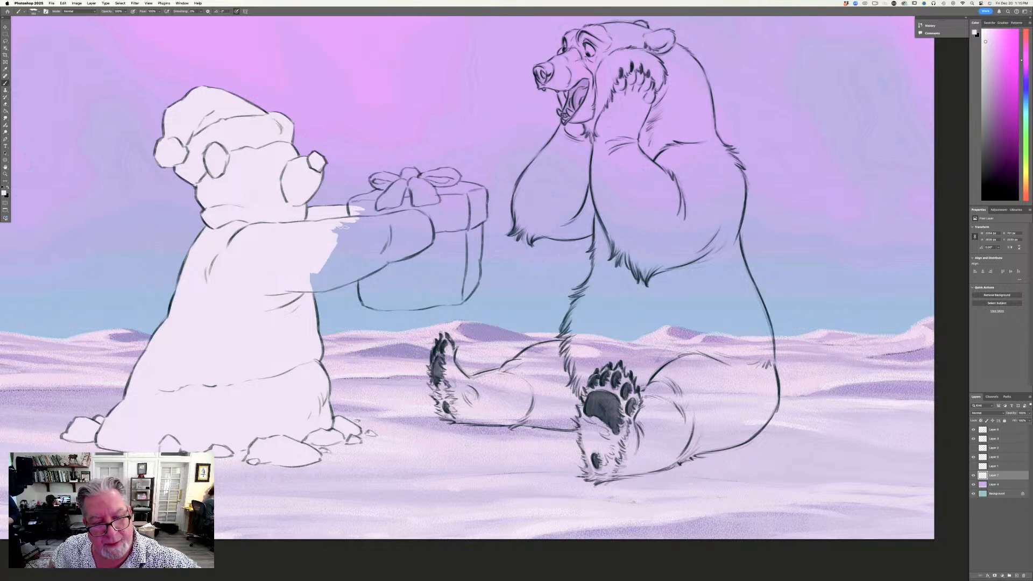
pyautogui.moveTo(323, 275); pyautogui.dragTo(385, 232)
pyautogui.moveTo(355, 267)
pyautogui.mouseDown()
pyautogui.moveTo(432, 234)
pyautogui.moveTo(333, 277)
pyautogui.mouseUp()
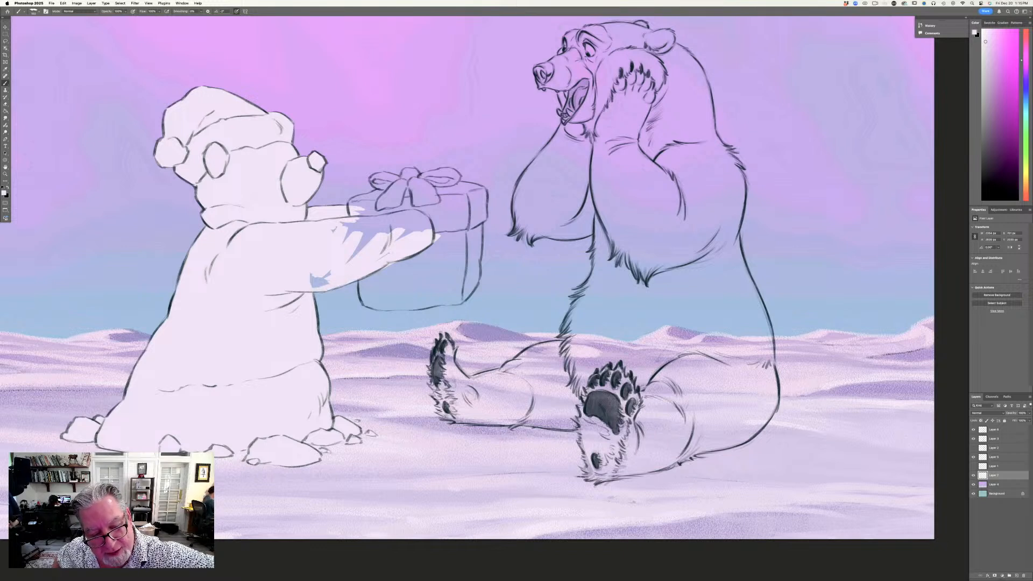
pyautogui.moveTo(326, 284)
pyautogui.mouseDown()
pyautogui.moveTo(344, 228)
pyautogui.moveTo(359, 203)
pyautogui.mouseUp()
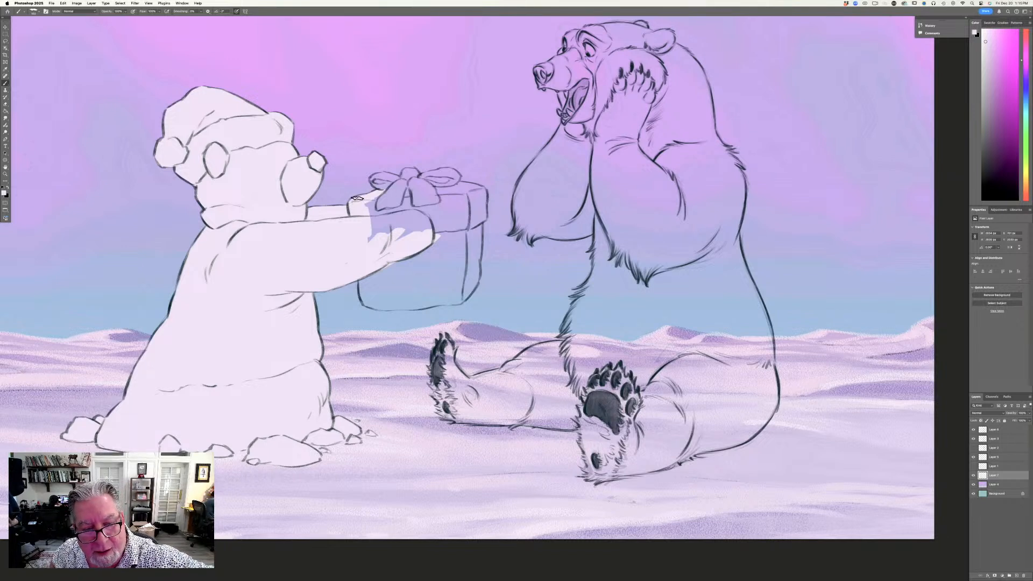
# Finish the snowman's hands, and fill the gift box, its lid and the ribbon bow with the flat pale lilac-white.
pyautogui.moveTo(363, 199)
pyautogui.mouseDown()
pyautogui.moveTo(391, 189)
pyautogui.moveTo(392, 232)
pyautogui.moveTo(427, 202)
pyautogui.moveTo(429, 238)
pyautogui.moveTo(451, 201)
pyautogui.moveTo(456, 226)
pyautogui.moveTo(480, 190)
pyautogui.moveTo(471, 285)
pyautogui.moveTo(470, 226)
pyautogui.moveTo(454, 280)
pyautogui.moveTo(445, 284)
pyautogui.moveTo(445, 233)
pyautogui.moveTo(417, 295)
pyautogui.moveTo(411, 247)
pyautogui.moveTo(387, 282)
pyautogui.moveTo(379, 228)
pyautogui.mouseUp()
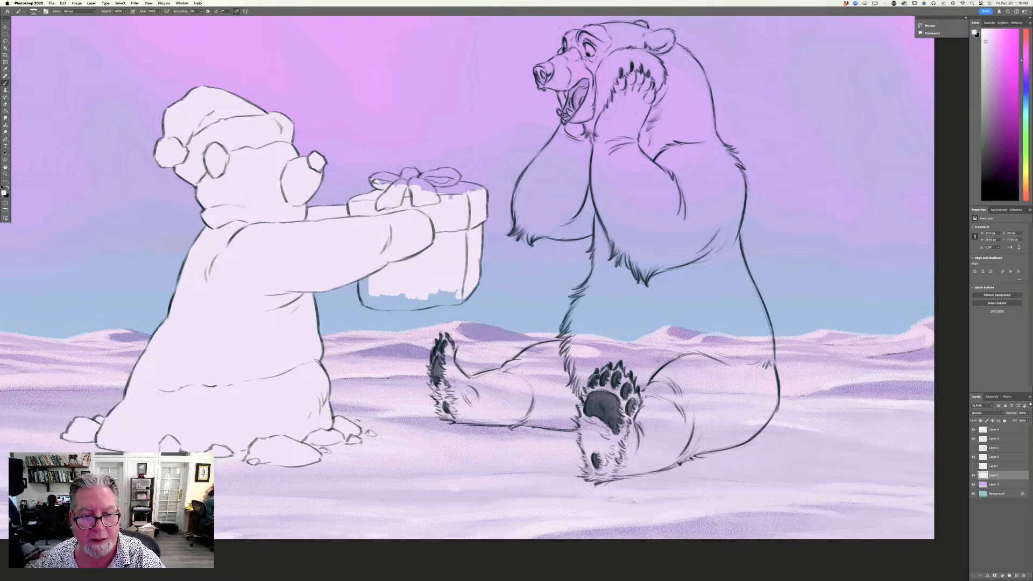
pyautogui.moveTo(379, 173)
pyautogui.mouseDown()
pyautogui.moveTo(398, 177)
pyautogui.moveTo(382, 183)
pyautogui.moveTo(411, 172)
pyautogui.moveTo(416, 183)
pyautogui.moveTo(454, 172)
pyautogui.moveTo(457, 184)
pyautogui.moveTo(433, 177)
pyautogui.moveTo(424, 194)
pyautogui.moveTo(452, 196)
pyautogui.moveTo(448, 185)
pyautogui.mouseUp()
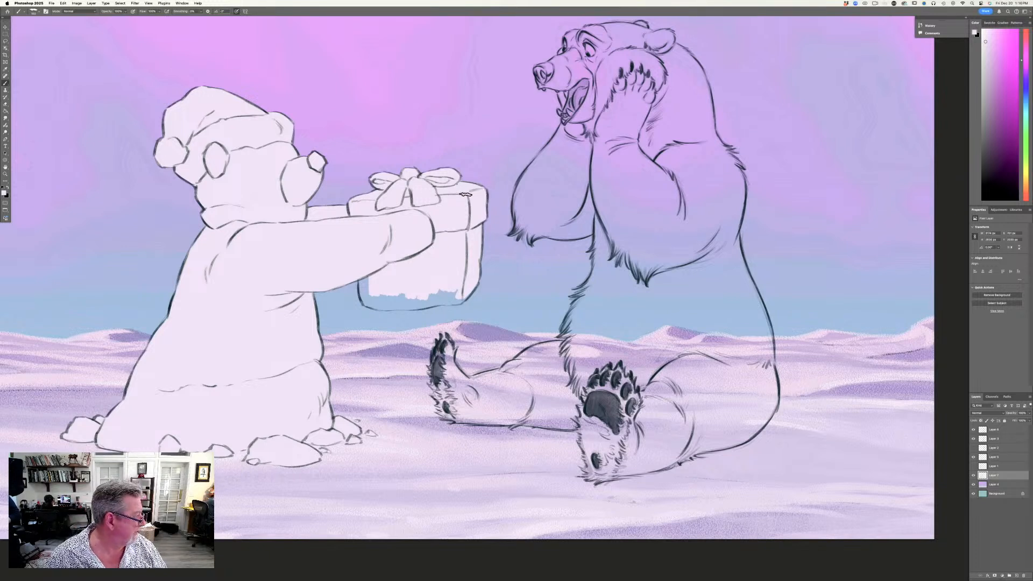
pyautogui.moveTo(466, 291)
pyautogui.mouseDown()
pyautogui.moveTo(376, 307)
pyautogui.moveTo(444, 290)
pyautogui.moveTo(442, 299)
pyautogui.moveTo(455, 298)
pyautogui.moveTo(403, 305)
pyautogui.moveTo(407, 290)
pyautogui.moveTo(379, 301)
pyautogui.moveTo(364, 275)
pyautogui.moveTo(369, 305)
pyautogui.mouseUp()
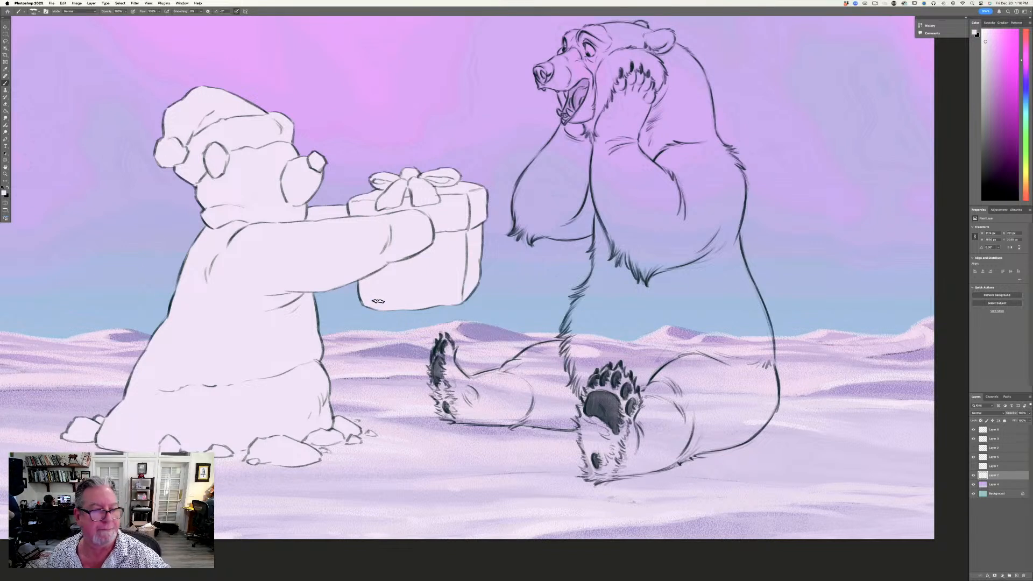
# Change the foreground colour to a slightly deeper pale lilac for the bear.
pyautogui.click(4, 192)
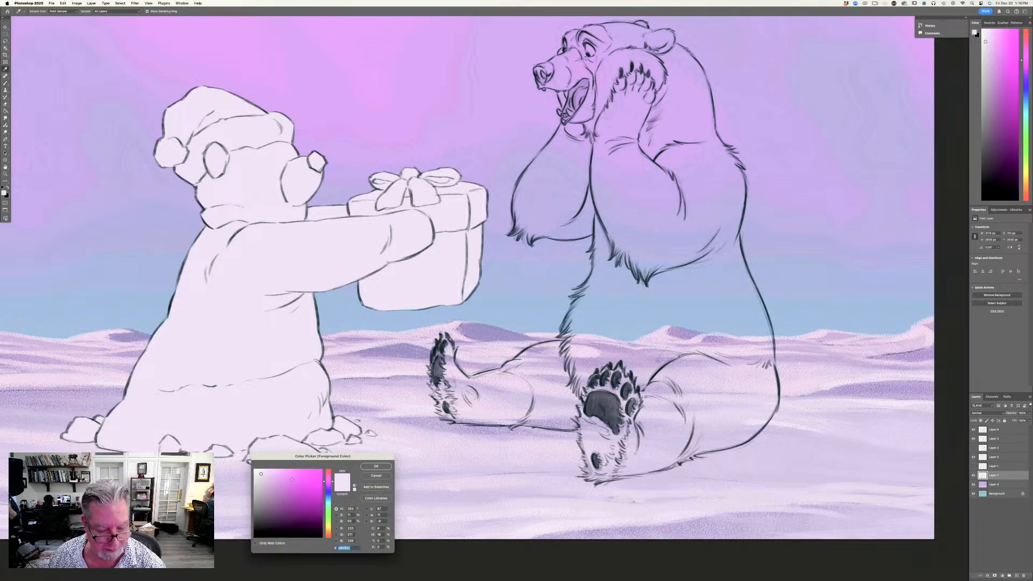
pyautogui.click(506, 354)
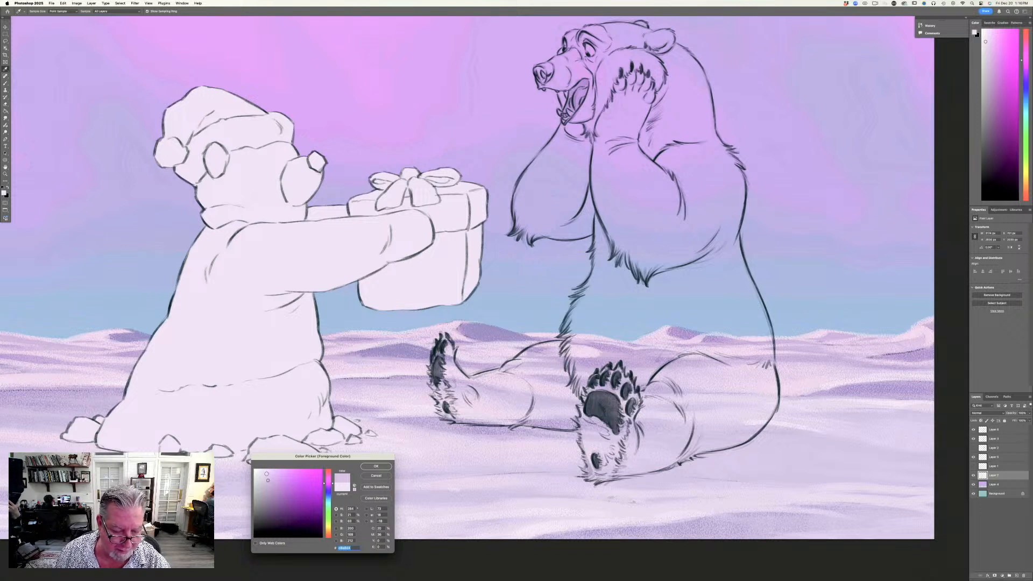
pyautogui.click(266, 474)
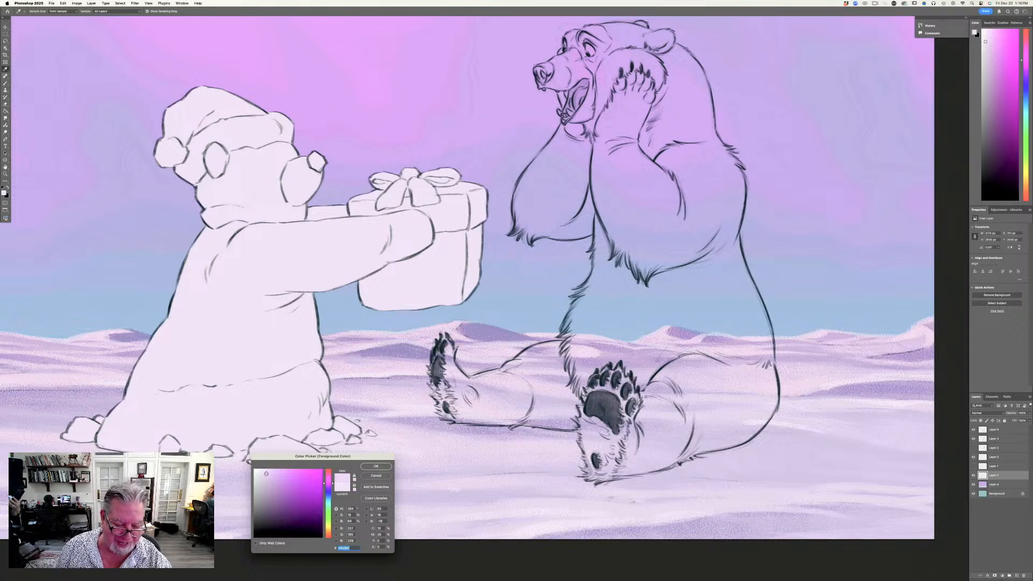
pyautogui.click(366, 467)
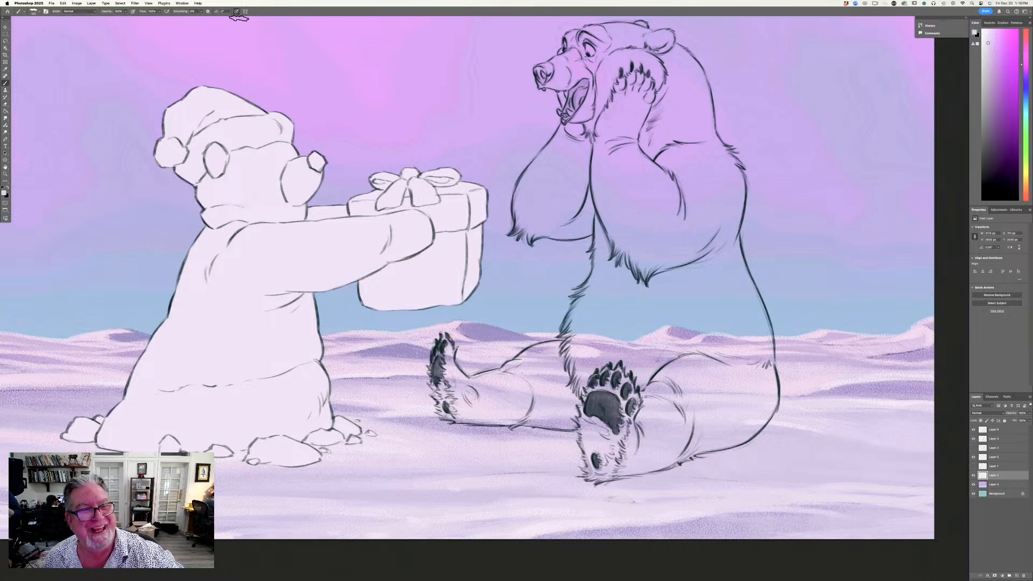
pyautogui.moveTo(691, 153)
pyautogui.mouseDown()
pyautogui.moveTo(673, 281)
pyautogui.moveTo(710, 156)
pyautogui.moveTo(725, 165)
pyautogui.moveTo(721, 243)
pyautogui.moveTo(731, 218)
pyautogui.moveTo(737, 289)
pyautogui.mouseUp()
pyautogui.moveTo(730, 215)
pyautogui.mouseDown()
pyautogui.moveTo(743, 300)
pyautogui.moveTo(739, 276)
pyautogui.moveTo(756, 318)
pyautogui.moveTo(740, 267)
pyautogui.moveTo(768, 349)
pyautogui.moveTo(759, 312)
pyautogui.moveTo(760, 397)
pyautogui.moveTo(741, 387)
pyautogui.moveTo(732, 283)
pyautogui.moveTo(727, 347)
pyautogui.moveTo(715, 283)
pyautogui.moveTo(706, 347)
pyautogui.moveTo(674, 246)
pyautogui.moveTo(659, 262)
pyautogui.mouseUp()
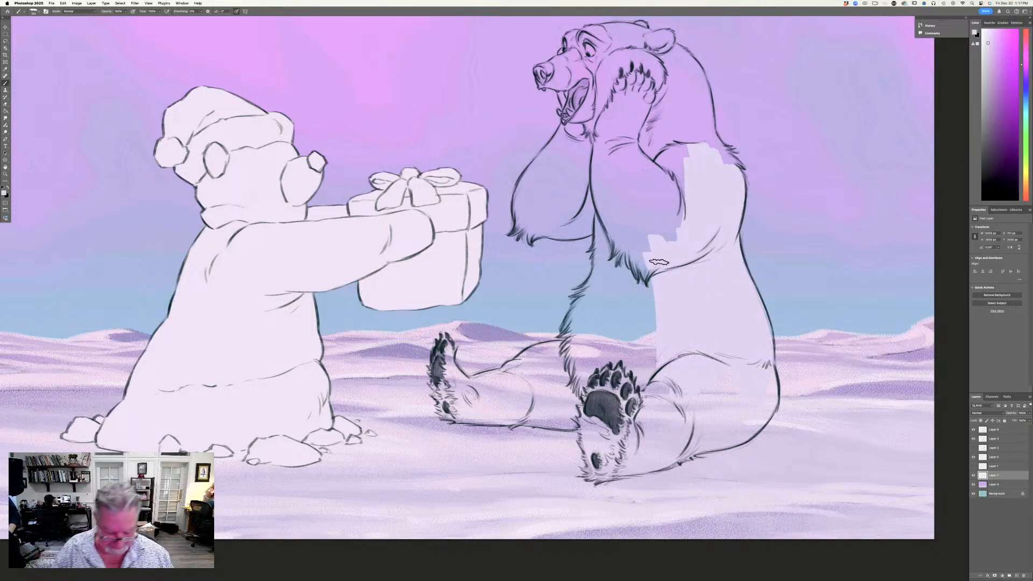
pyautogui.press('super+z')
pyautogui.press('super+z')
pyautogui.press('super+z')
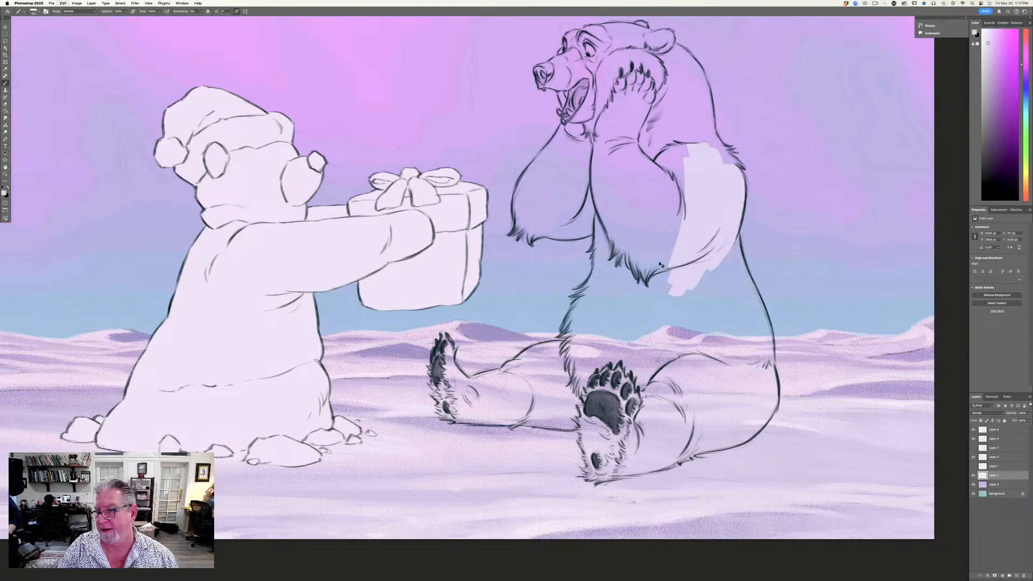
pyautogui.press('super+z')
pyautogui.press('super+z')
pyautogui.press('super+z')
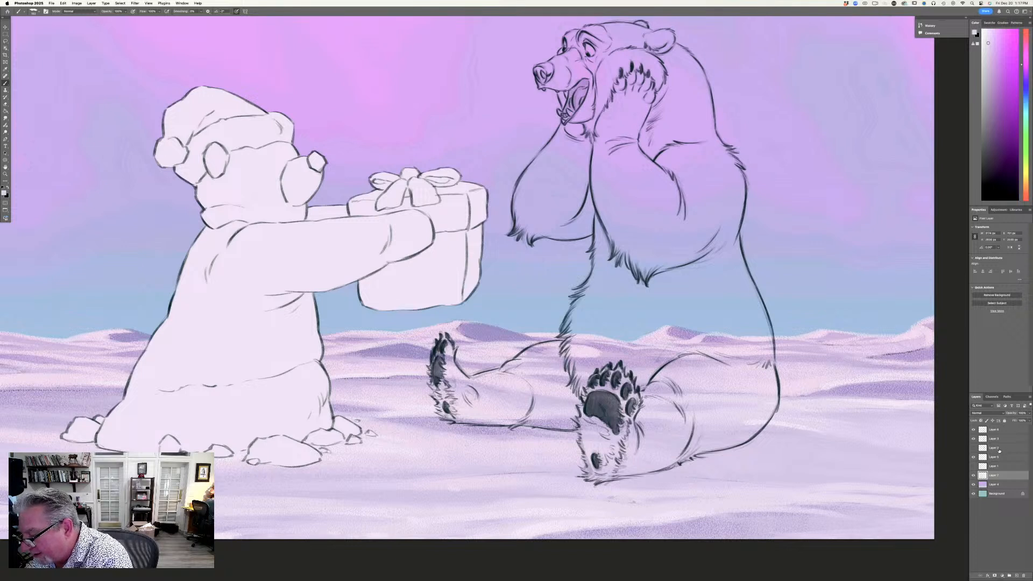
# Add a new layer above the upper hidden layer and block in the bear's shoulder, near upper arm and belly with flat pale lilac.
pyautogui.click(999, 450)
pyautogui.click(1015, 575)
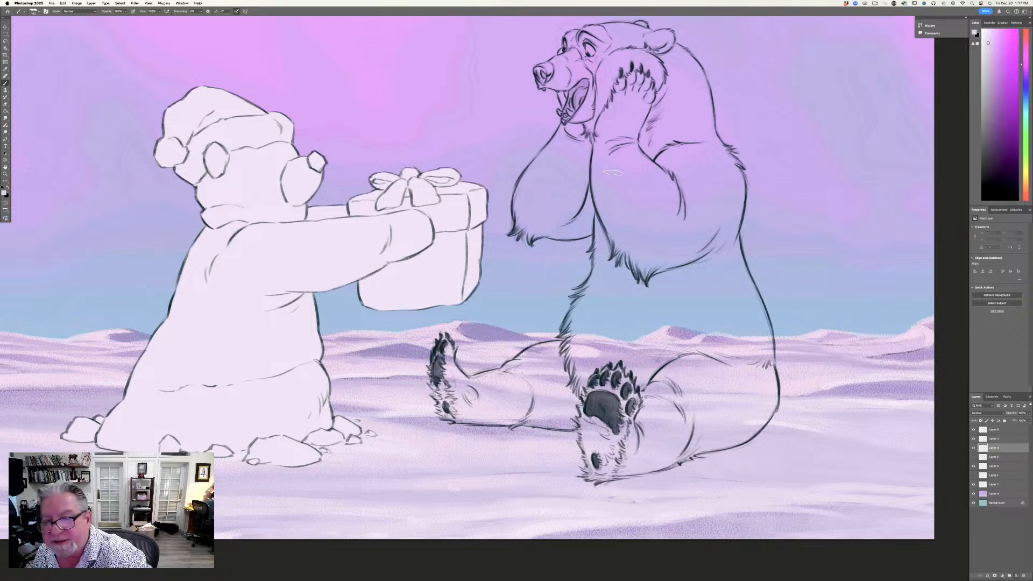
pyautogui.moveTo(643, 165)
pyautogui.mouseDown()
pyautogui.moveTo(674, 192)
pyautogui.moveTo(687, 166)
pyautogui.moveTo(714, 221)
pyautogui.moveTo(722, 164)
pyautogui.moveTo(688, 199)
pyautogui.moveTo(716, 139)
pyautogui.mouseUp()
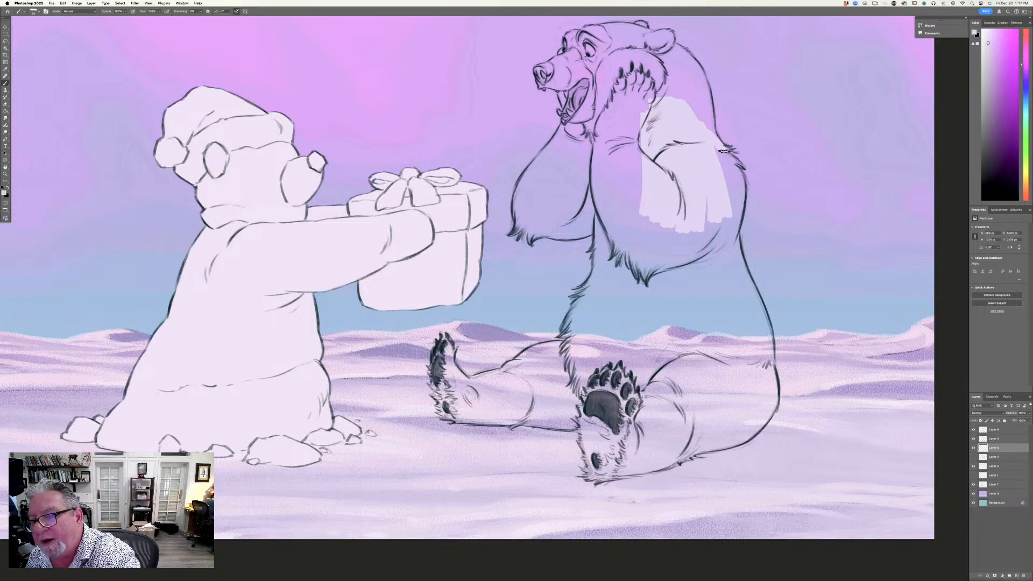
pyautogui.moveTo(732, 164)
pyautogui.mouseDown()
pyautogui.moveTo(732, 229)
pyautogui.moveTo(734, 169)
pyautogui.moveTo(714, 152)
pyautogui.moveTo(714, 269)
pyautogui.moveTo(710, 279)
pyautogui.moveTo(714, 214)
pyautogui.moveTo(670, 225)
pyautogui.moveTo(712, 199)
pyautogui.moveTo(675, 282)
pyautogui.moveTo(657, 277)
pyautogui.moveTo(648, 197)
pyautogui.moveTo(636, 193)
pyautogui.moveTo(621, 228)
pyautogui.moveTo(612, 182)
pyautogui.moveTo(605, 265)
pyautogui.moveTo(602, 207)
pyautogui.moveTo(596, 278)
pyautogui.moveTo(581, 296)
pyautogui.moveTo(605, 280)
pyautogui.moveTo(595, 283)
pyautogui.moveTo(597, 259)
pyautogui.moveTo(564, 334)
pyautogui.moveTo(582, 316)
pyautogui.moveTo(578, 332)
pyautogui.moveTo(596, 320)
pyautogui.moveTo(593, 339)
pyautogui.moveTo(586, 329)
pyautogui.moveTo(609, 299)
pyautogui.moveTo(615, 338)
pyautogui.moveTo(660, 372)
pyautogui.mouseUp()
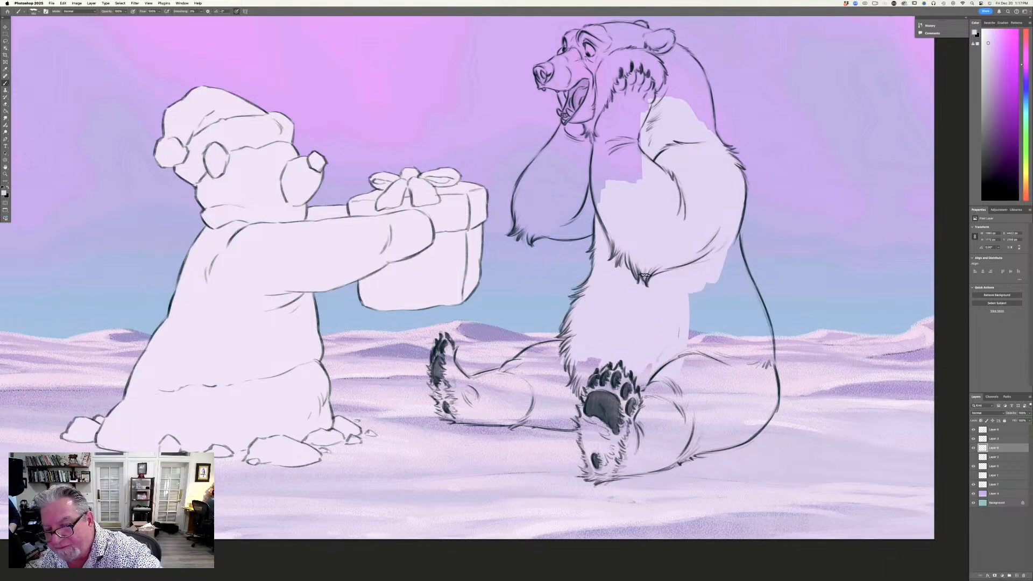
# Fill the bear's lower back, near thigh and foot, and far leg with flat pale lilac up to the outlines.
pyautogui.moveTo(644, 276)
pyautogui.mouseDown()
pyautogui.moveTo(664, 291)
pyautogui.moveTo(674, 271)
pyautogui.moveTo(710, 279)
pyautogui.moveTo(729, 236)
pyautogui.moveTo(735, 259)
pyautogui.moveTo(734, 220)
pyautogui.moveTo(767, 369)
pyautogui.moveTo(752, 309)
pyautogui.moveTo(715, 420)
pyautogui.moveTo(686, 331)
pyautogui.moveTo(646, 444)
pyautogui.mouseUp()
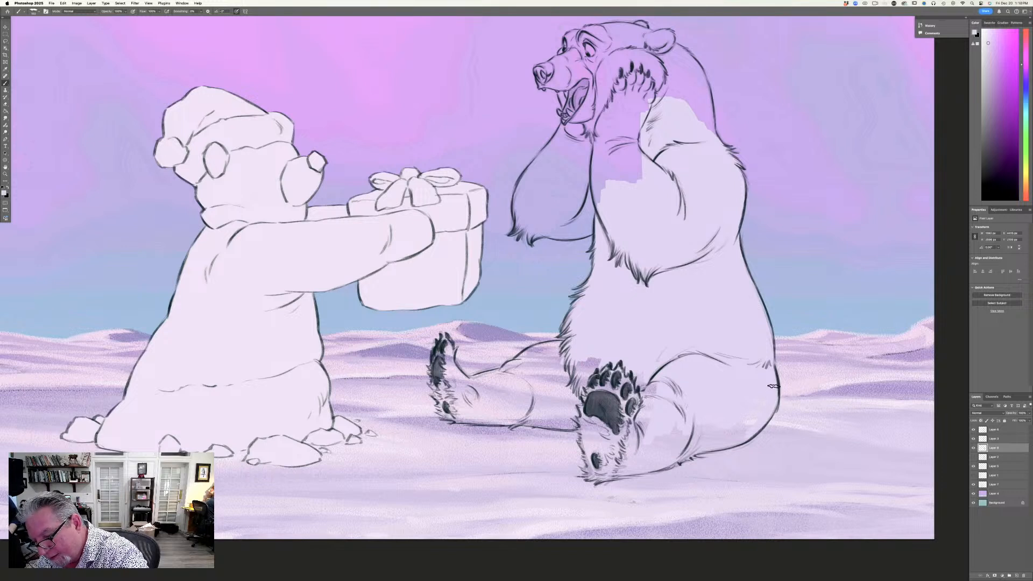
pyautogui.rightClick(740, 437)
pyautogui.press('Escape')
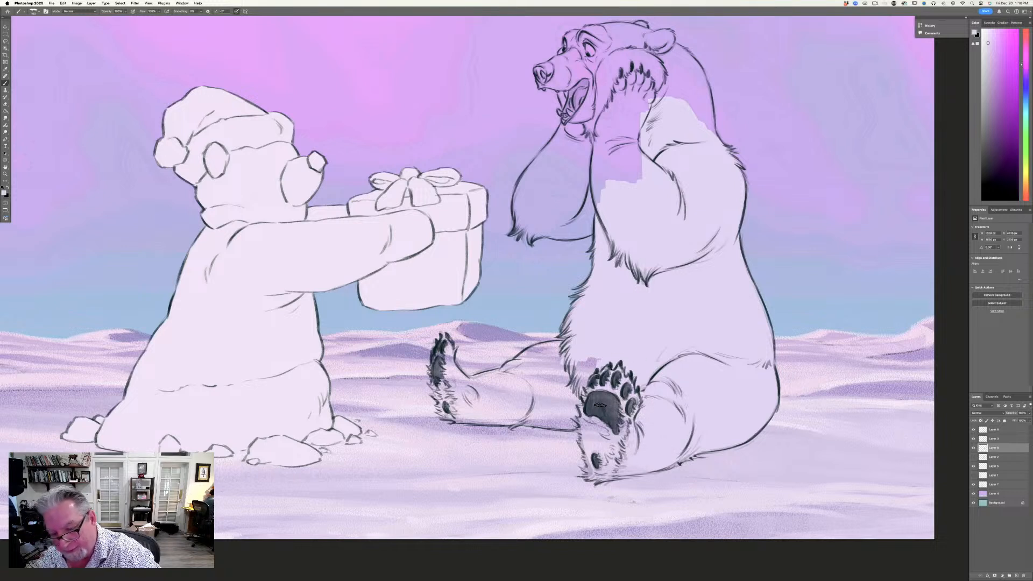
pyautogui.moveTo(594, 380); pyautogui.dragTo(585, 426)
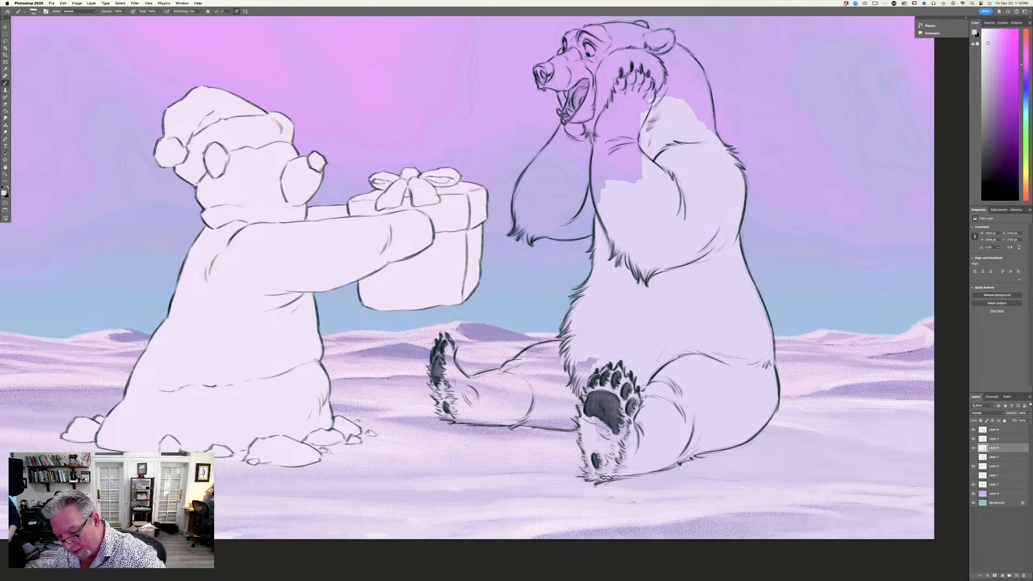
pyautogui.moveTo(620, 459)
pyautogui.mouseDown()
pyautogui.moveTo(616, 429)
pyautogui.moveTo(596, 459)
pyautogui.moveTo(589, 371)
pyautogui.moveTo(613, 395)
pyautogui.mouseUp()
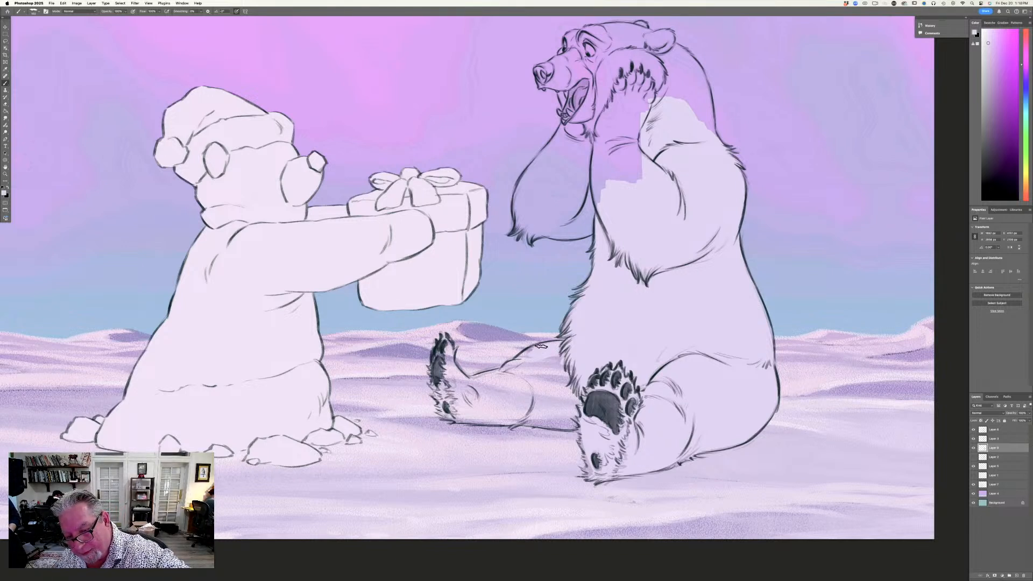
pyautogui.moveTo(548, 354)
pyautogui.mouseDown()
pyautogui.moveTo(534, 387)
pyautogui.moveTo(566, 370)
pyautogui.moveTo(559, 406)
pyautogui.moveTo(581, 395)
pyautogui.moveTo(565, 420)
pyautogui.moveTo(580, 424)
pyautogui.moveTo(532, 422)
pyautogui.moveTo(564, 408)
pyautogui.moveTo(527, 420)
pyautogui.moveTo(548, 392)
pyautogui.moveTo(522, 403)
pyautogui.moveTo(573, 414)
pyautogui.mouseUp()
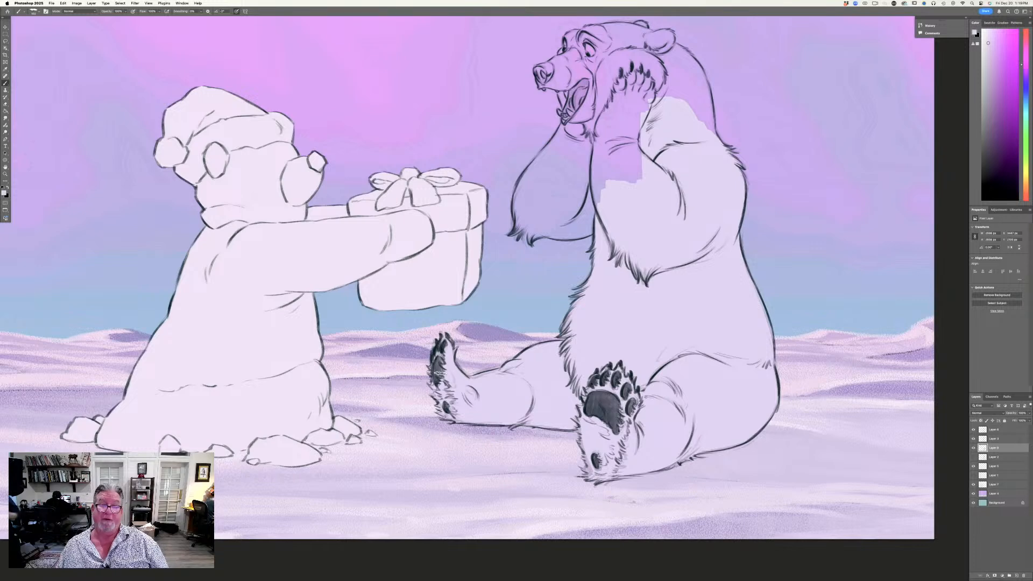
# Paint the bear's forearms, raised paw, chin, cheek and back of the neck with the flat pale lilac.
pyautogui.moveTo(286, 423); pyautogui.dragTo(211, 493)
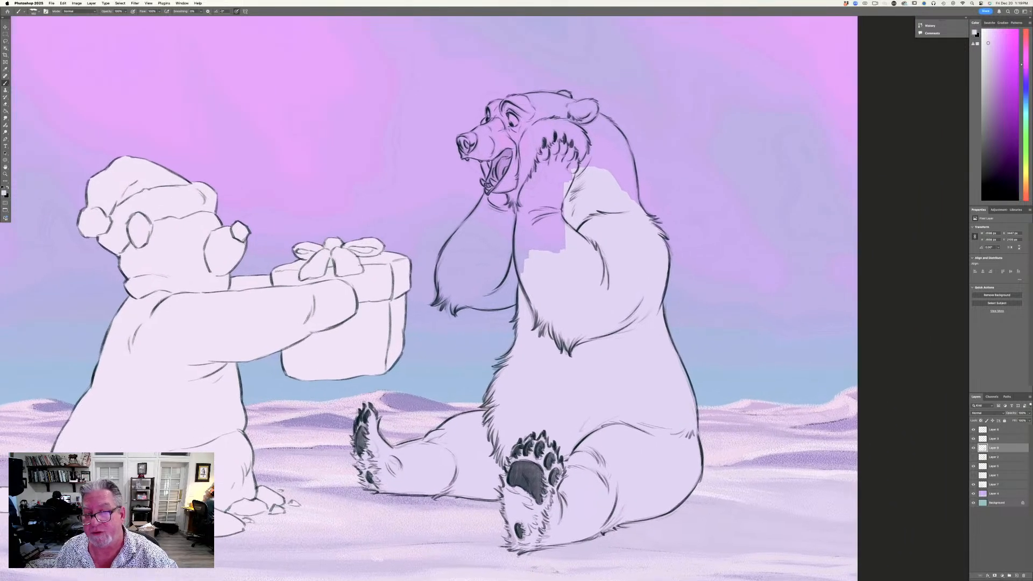
pyautogui.moveTo(562, 158)
pyautogui.mouseDown()
pyautogui.moveTo(560, 215)
pyautogui.moveTo(545, 176)
pyautogui.moveTo(510, 268)
pyautogui.moveTo(508, 175)
pyautogui.moveTo(499, 170)
pyautogui.moveTo(497, 192)
pyautogui.moveTo(486, 156)
pyautogui.moveTo(487, 182)
pyautogui.moveTo(484, 159)
pyautogui.moveTo(495, 174)
pyautogui.moveTo(482, 210)
pyautogui.moveTo(442, 261)
pyautogui.moveTo(447, 251)
pyautogui.moveTo(445, 291)
pyautogui.moveTo(457, 247)
pyautogui.moveTo(487, 222)
pyautogui.moveTo(481, 270)
pyautogui.moveTo(507, 244)
pyautogui.moveTo(490, 277)
pyautogui.moveTo(527, 271)
pyautogui.moveTo(497, 292)
pyautogui.moveTo(525, 292)
pyautogui.moveTo(517, 300)
pyautogui.moveTo(462, 302)
pyautogui.moveTo(489, 303)
pyautogui.moveTo(495, 292)
pyautogui.moveTo(467, 304)
pyautogui.moveTo(471, 283)
pyautogui.moveTo(453, 299)
pyautogui.moveTo(453, 267)
pyautogui.mouseUp()
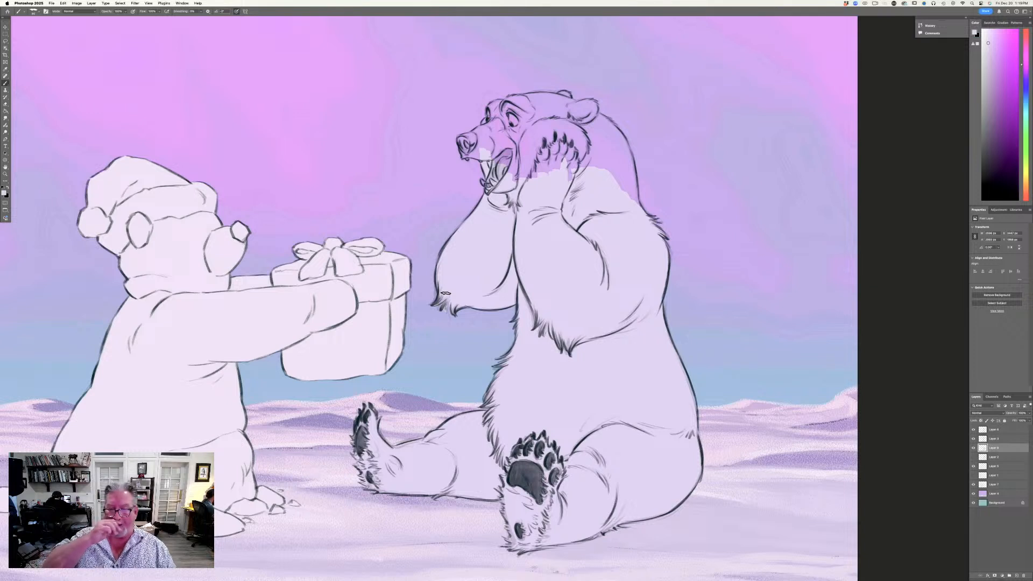
pyautogui.moveTo(487, 141)
pyautogui.mouseDown()
pyautogui.moveTo(494, 168)
pyautogui.moveTo(502, 132)
pyautogui.moveTo(518, 183)
pyautogui.moveTo(524, 153)
pyautogui.moveTo(549, 160)
pyautogui.moveTo(573, 132)
pyautogui.moveTo(593, 176)
pyautogui.moveTo(590, 125)
pyautogui.moveTo(617, 152)
pyautogui.moveTo(636, 208)
pyautogui.moveTo(619, 133)
pyautogui.moveTo(591, 110)
pyautogui.moveTo(622, 163)
pyautogui.moveTo(570, 107)
pyautogui.moveTo(547, 108)
pyautogui.moveTo(543, 121)
pyautogui.moveTo(529, 110)
pyautogui.moveTo(529, 132)
pyautogui.moveTo(503, 131)
pyautogui.moveTo(503, 159)
pyautogui.mouseUp()
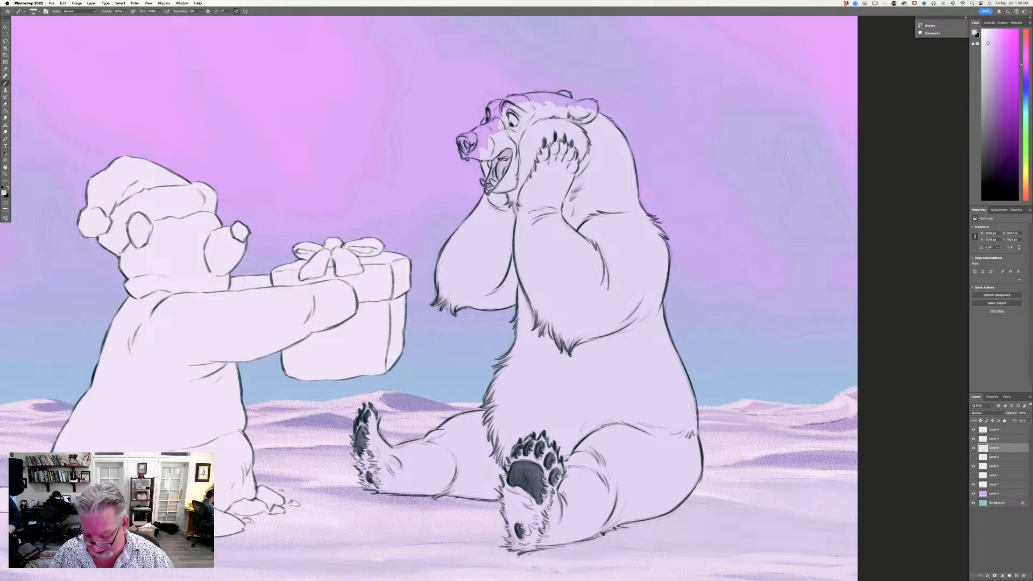
# Fill the bear's muzzle, nose, eye area, brow, top of the head and ears with flat pale lilac within the line art.
pyautogui.press('super+plus')
pyautogui.press('super+plus')
pyautogui.moveTo(470, 46); pyautogui.dragTo(494, 355)
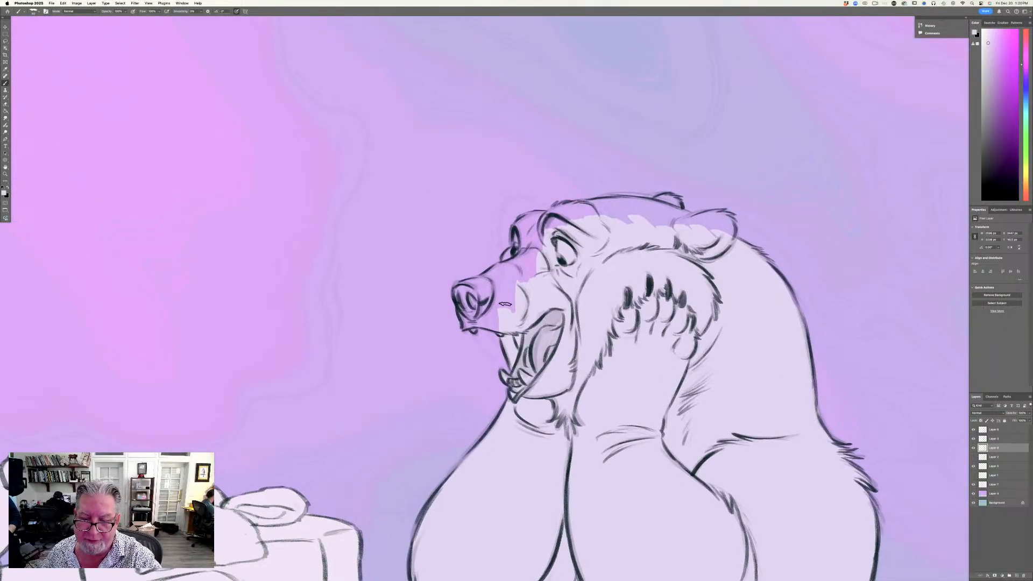
pyautogui.moveTo(505, 304)
pyautogui.mouseDown()
pyautogui.moveTo(513, 281)
pyautogui.moveTo(509, 316)
pyautogui.moveTo(494, 289)
pyautogui.moveTo(480, 303)
pyautogui.moveTo(505, 256)
pyautogui.mouseUp()
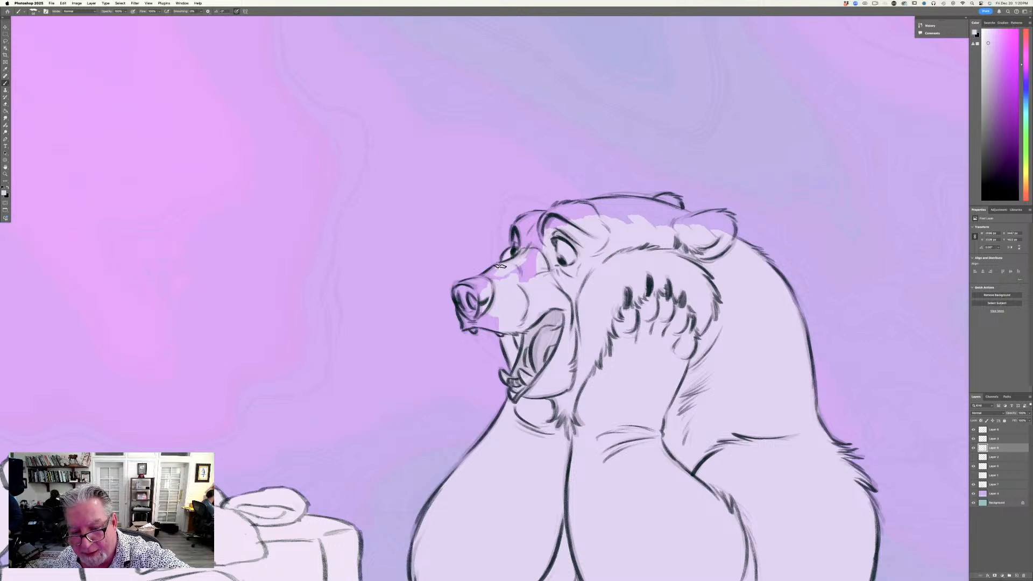
pyautogui.moveTo(501, 276)
pyautogui.mouseDown()
pyautogui.moveTo(532, 246)
pyautogui.moveTo(529, 280)
pyautogui.mouseUp()
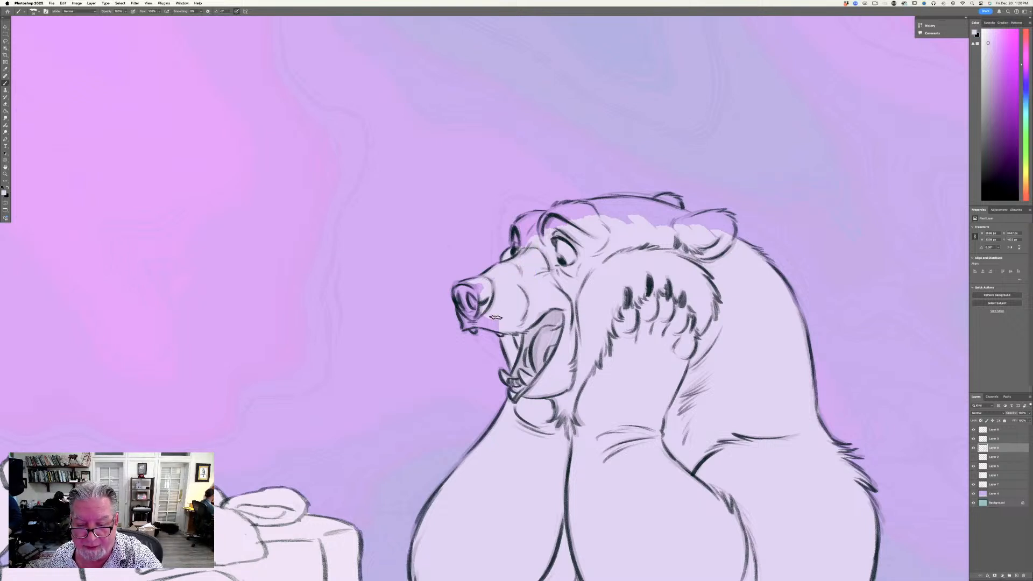
pyautogui.moveTo(493, 317)
pyautogui.mouseDown()
pyautogui.moveTo(491, 326)
pyautogui.moveTo(464, 320)
pyautogui.moveTo(476, 289)
pyautogui.moveTo(462, 286)
pyautogui.moveTo(475, 301)
pyautogui.moveTo(496, 269)
pyautogui.moveTo(474, 279)
pyautogui.moveTo(498, 270)
pyautogui.moveTo(464, 283)
pyautogui.moveTo(474, 274)
pyautogui.mouseUp()
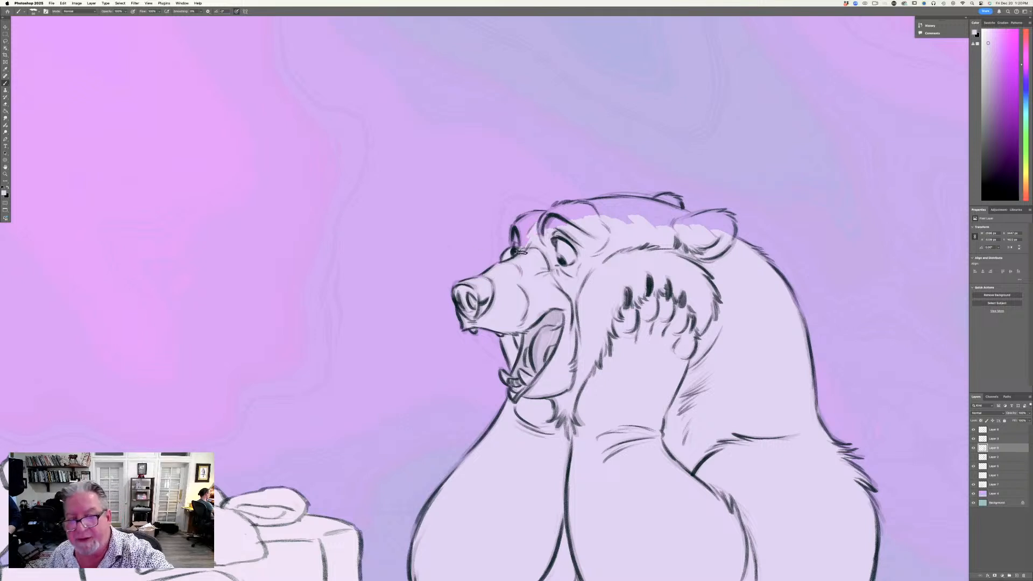
pyautogui.moveTo(533, 229)
pyautogui.mouseDown()
pyautogui.moveTo(518, 251)
pyautogui.moveTo(538, 215)
pyautogui.moveTo(530, 240)
pyautogui.moveTo(514, 232)
pyautogui.moveTo(514, 258)
pyautogui.moveTo(581, 207)
pyautogui.moveTo(554, 208)
pyautogui.mouseUp()
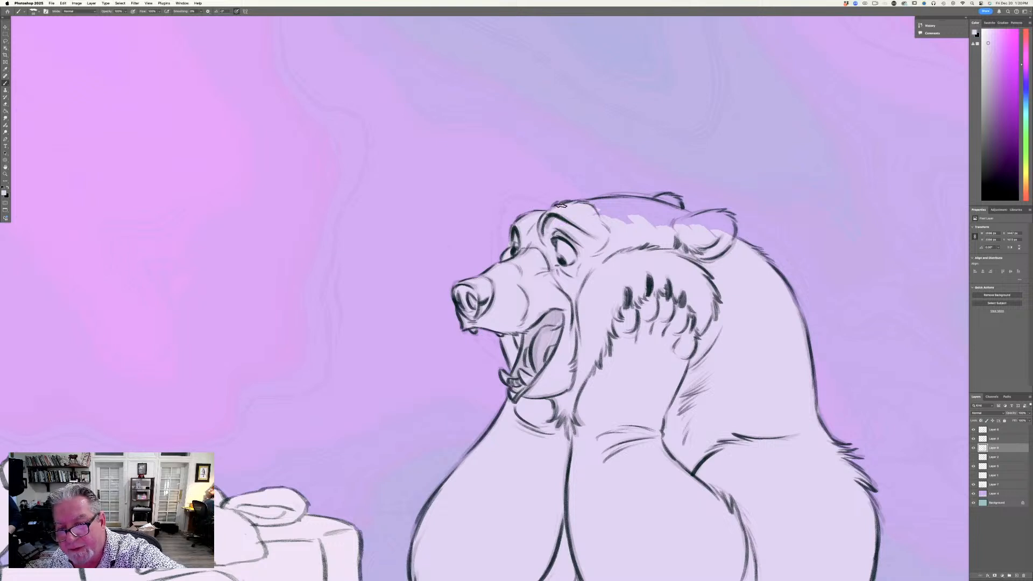
pyautogui.moveTo(585, 205)
pyautogui.mouseDown()
pyautogui.moveTo(659, 203)
pyautogui.moveTo(715, 230)
pyautogui.moveTo(636, 202)
pyautogui.moveTo(597, 203)
pyautogui.moveTo(609, 214)
pyautogui.moveTo(592, 214)
pyautogui.moveTo(635, 229)
pyautogui.moveTo(613, 215)
pyautogui.moveTo(624, 207)
pyautogui.moveTo(658, 227)
pyautogui.moveTo(720, 213)
pyautogui.mouseUp()
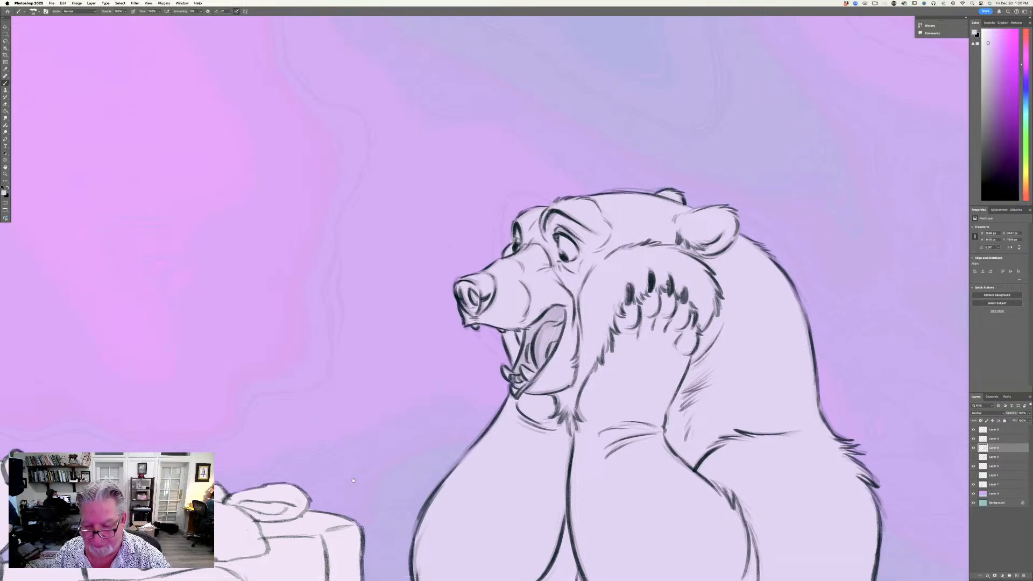
pyautogui.scroll(-5, 365, 398)
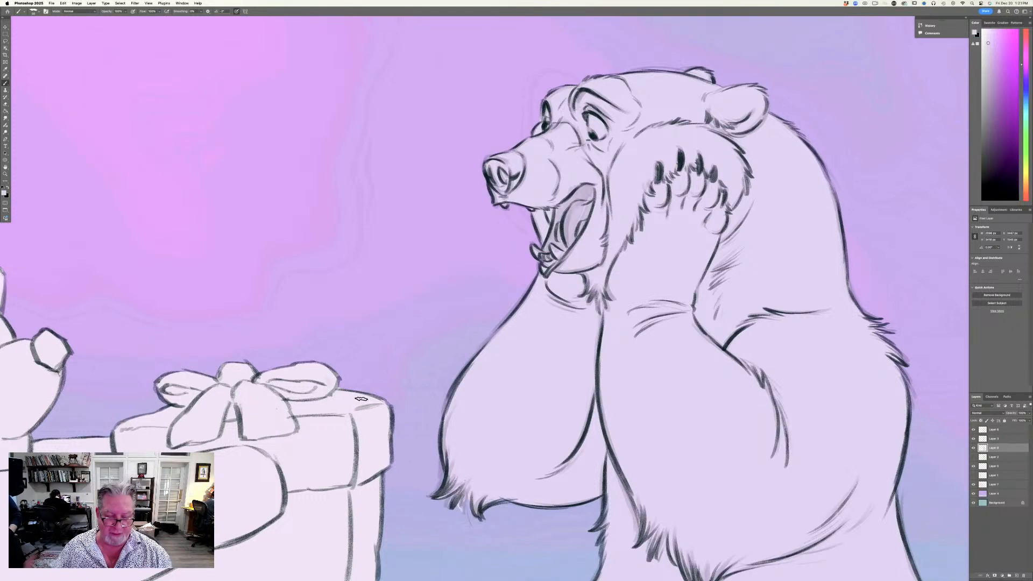
pyautogui.scroll(-4, 361, 398)
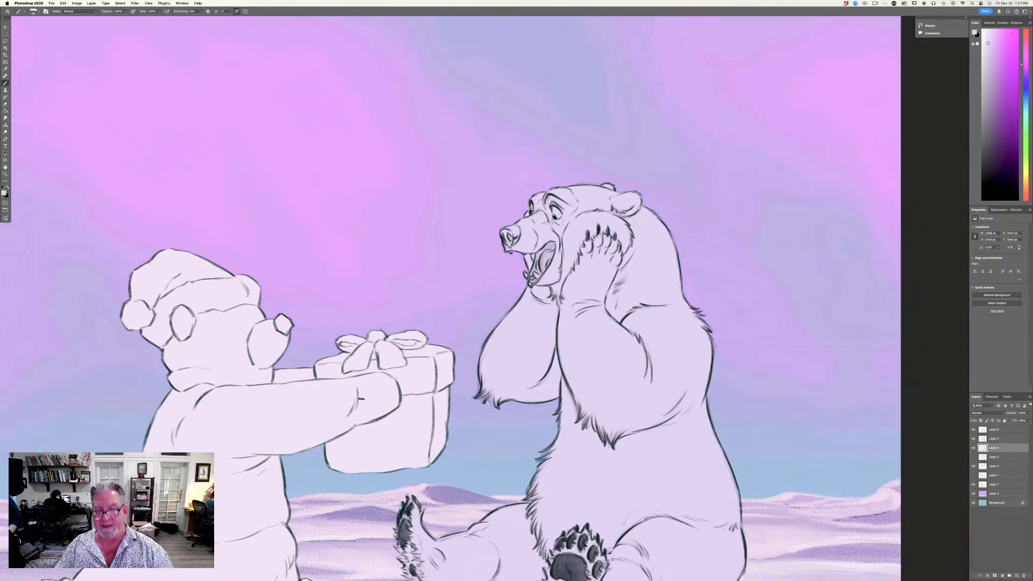
pyautogui.hscroll(-3, 342, 493)
pyautogui.scroll(-2, 342, 492)
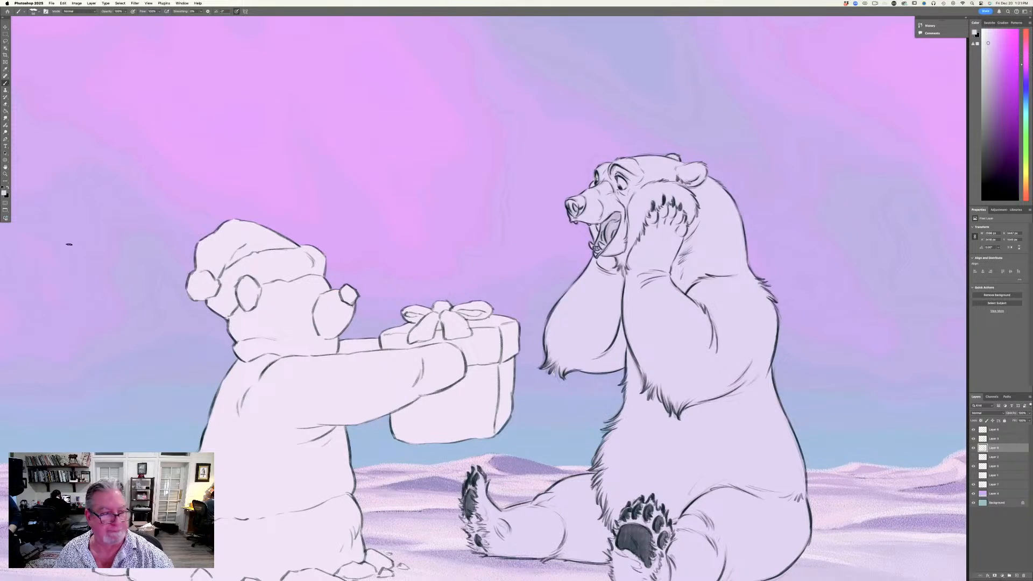
# Choose a slightly darker dusty mauve and fill the bear's muzzle and lower jaw, leaving the nose and mouth interior unpainted.
pyautogui.press('i')
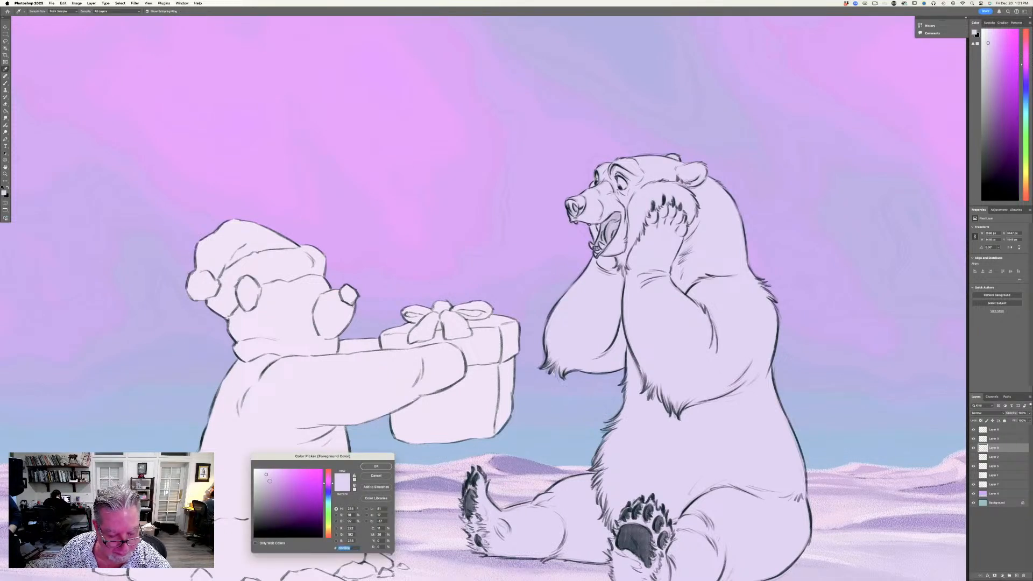
pyautogui.click(269, 482)
pyautogui.click(369, 466)
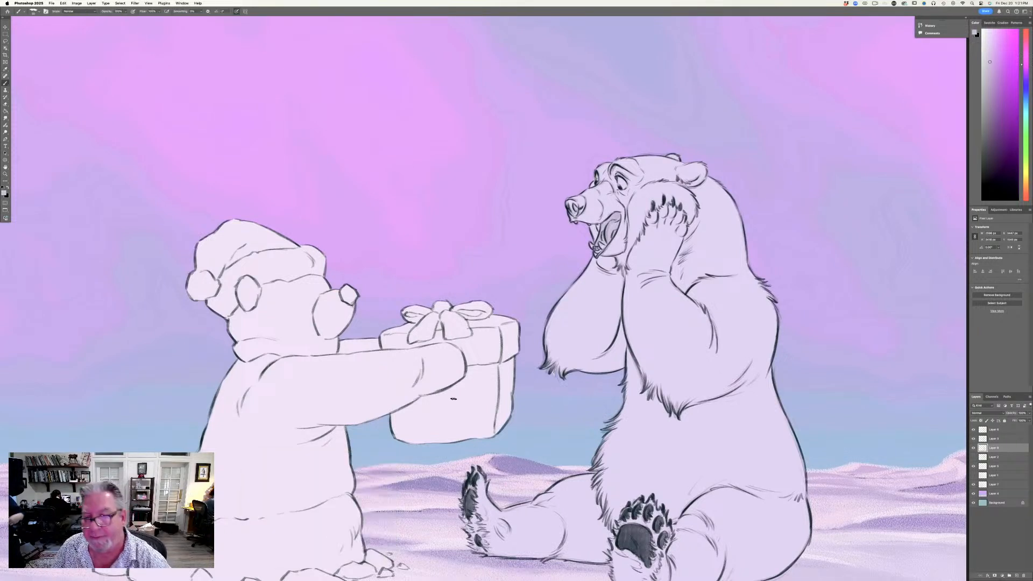
pyautogui.scroll(3, 603, 180)
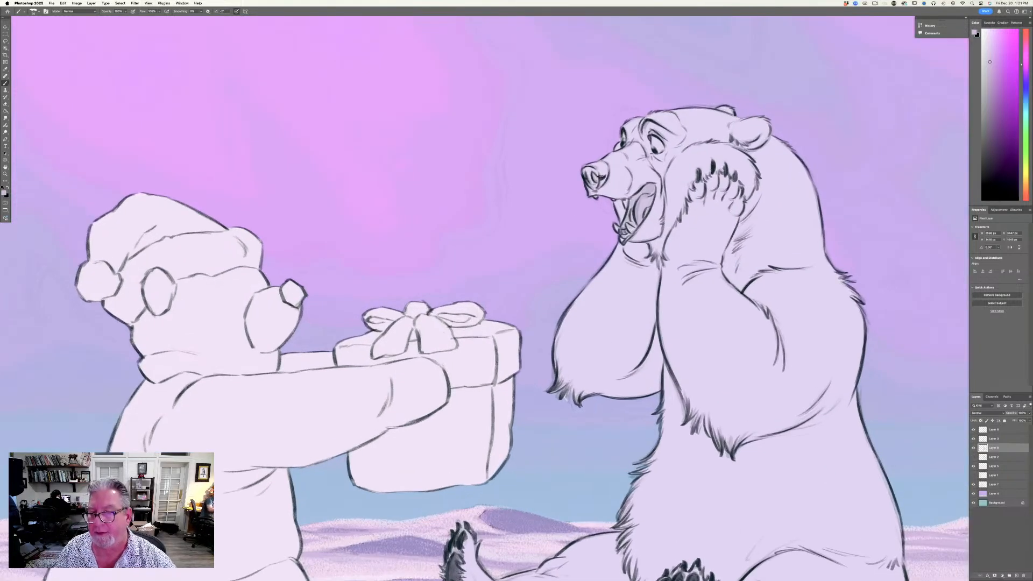
pyautogui.press('super+equal')
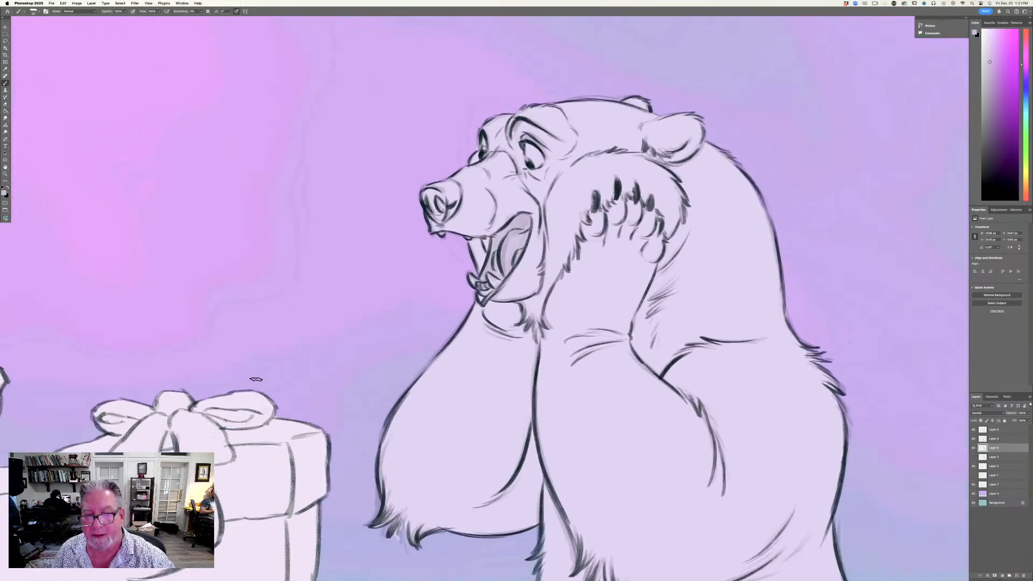
pyautogui.moveTo(522, 199); pyautogui.dragTo(535, 264)
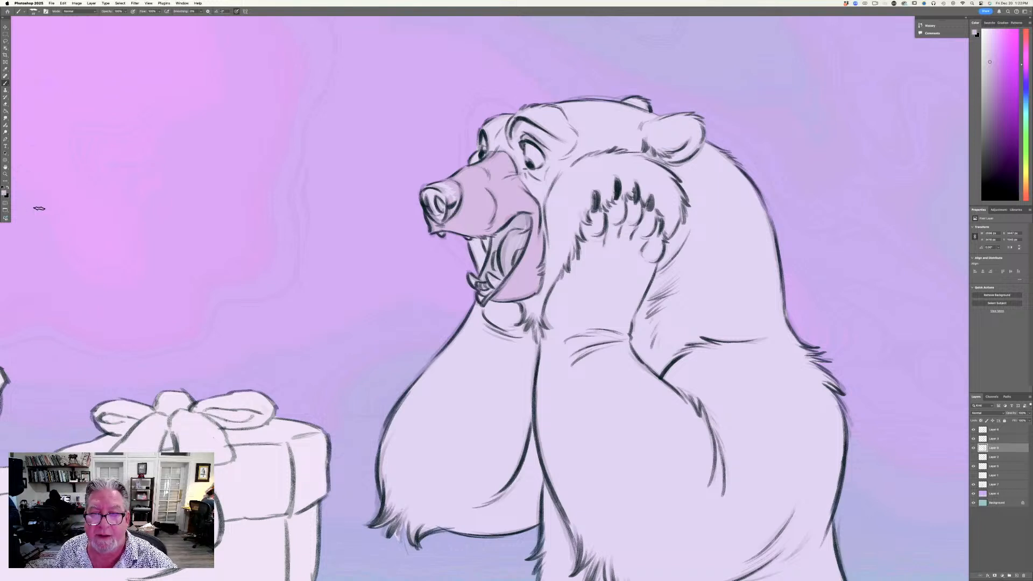
# Choose a near-white tint sampled from the bear and fill the whites of its eyes.
pyautogui.click(4, 192)
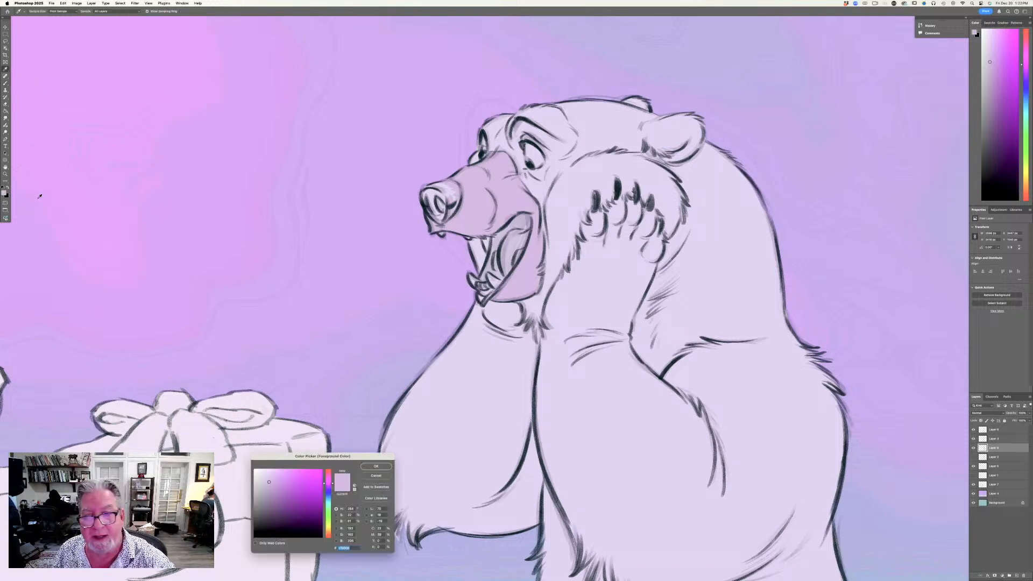
pyautogui.click(532, 157)
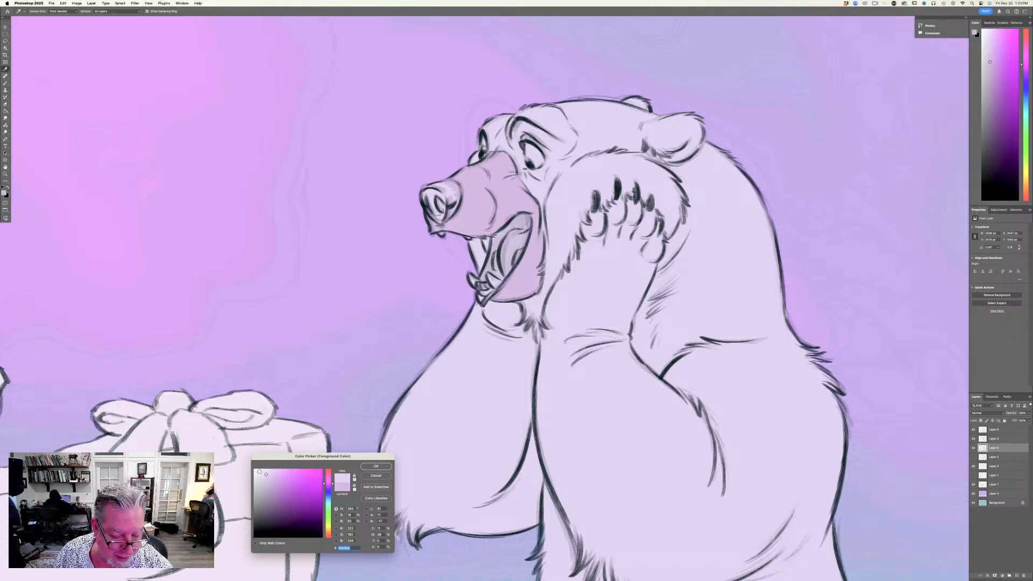
pyautogui.click(259, 471)
pyautogui.click(368, 467)
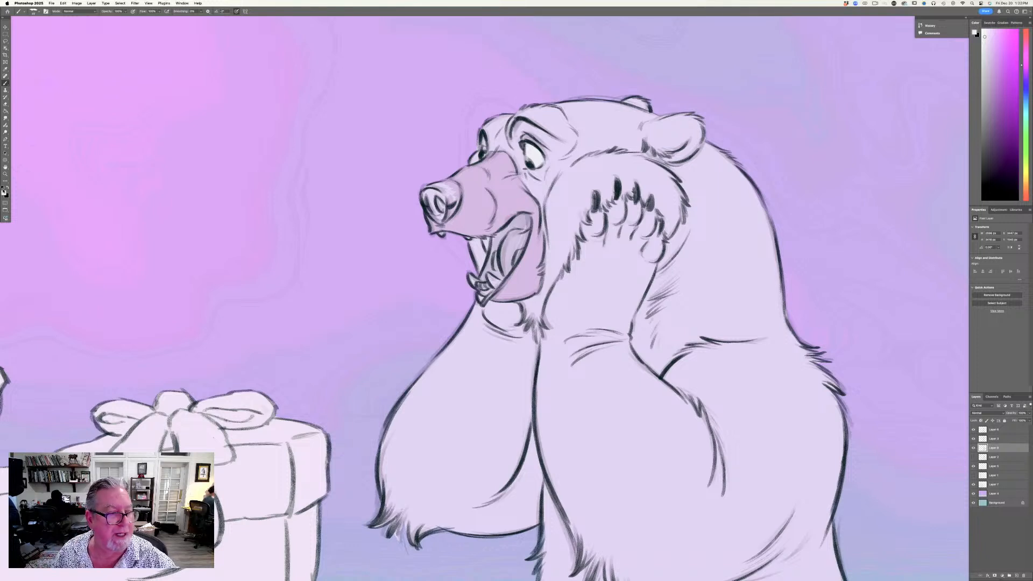
# Choose a dark desaturated blue-grey and fill the bear's nose up to its outline.
pyautogui.click(4, 193)
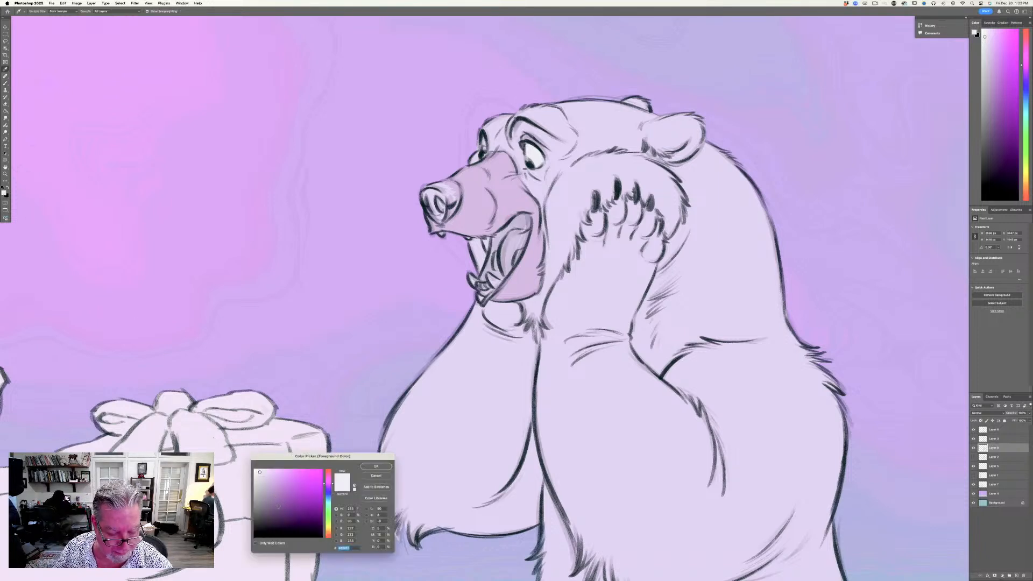
pyautogui.click(274, 509)
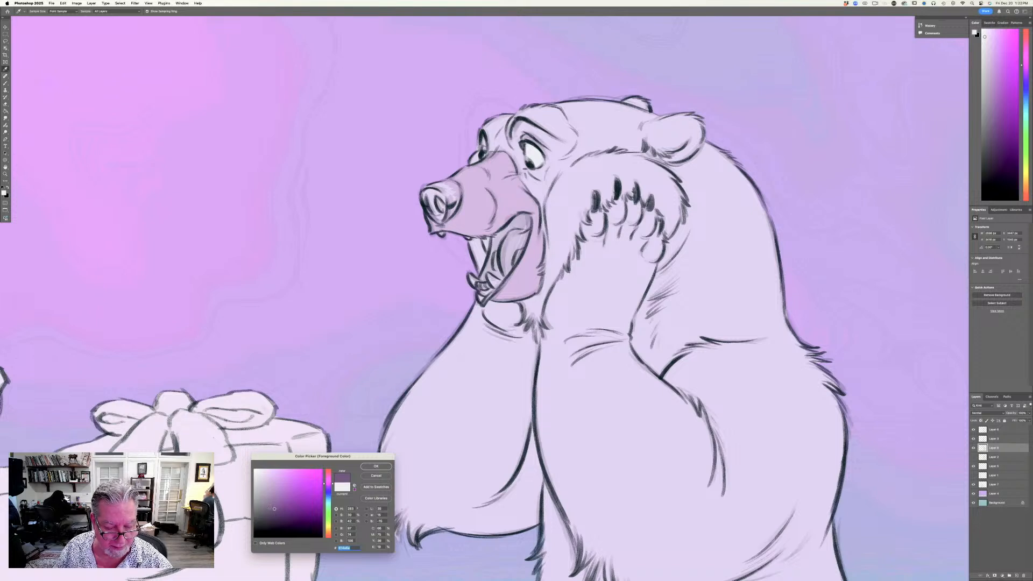
pyautogui.click(270, 507)
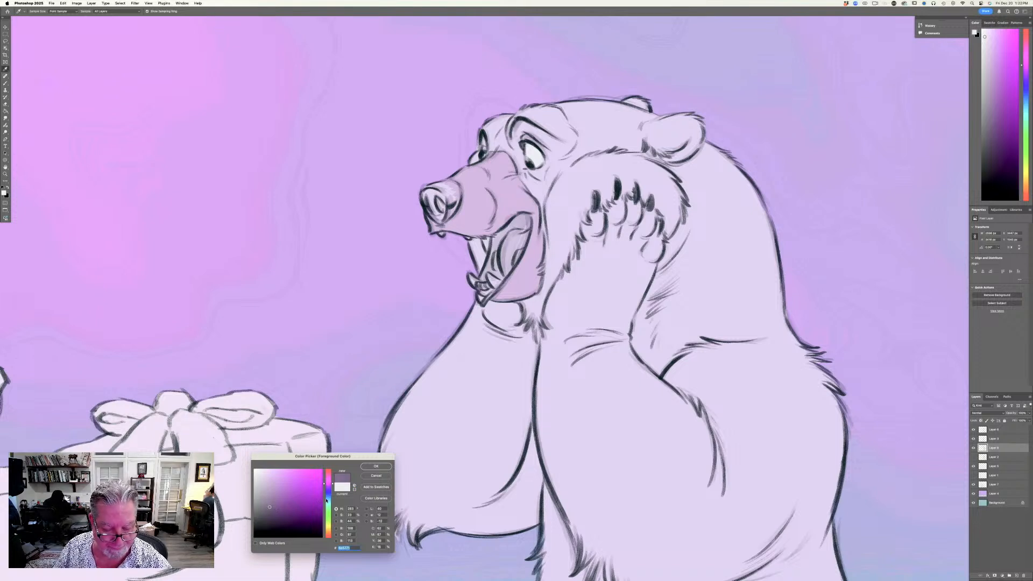
pyautogui.click(325, 499)
pyautogui.click(274, 513)
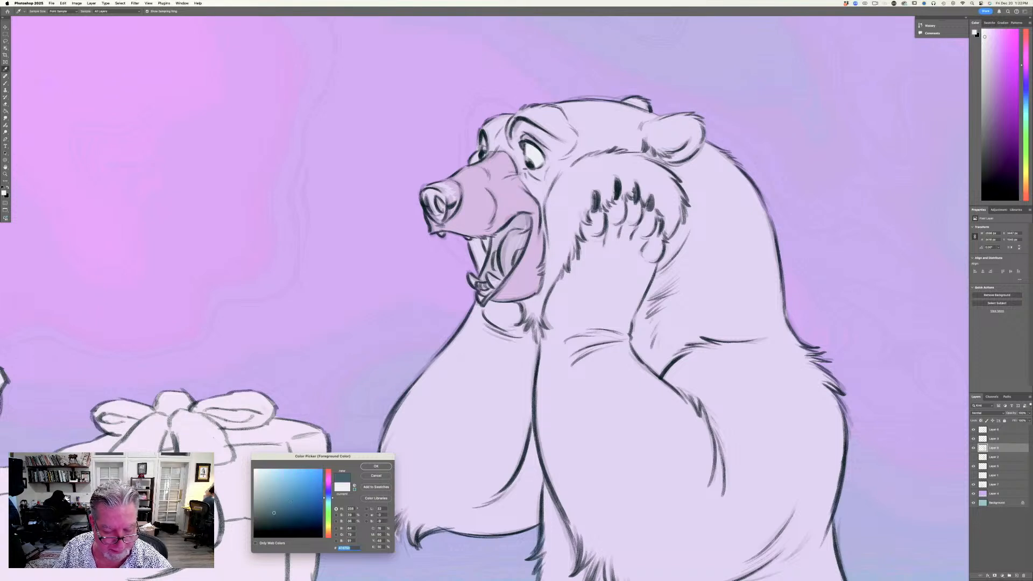
pyautogui.click(367, 467)
pyautogui.moveTo(455, 188)
pyautogui.mouseDown()
pyautogui.moveTo(443, 215)
pyautogui.moveTo(451, 205)
pyautogui.moveTo(441, 193)
pyautogui.moveTo(430, 216)
pyautogui.moveTo(444, 185)
pyautogui.mouseUp()
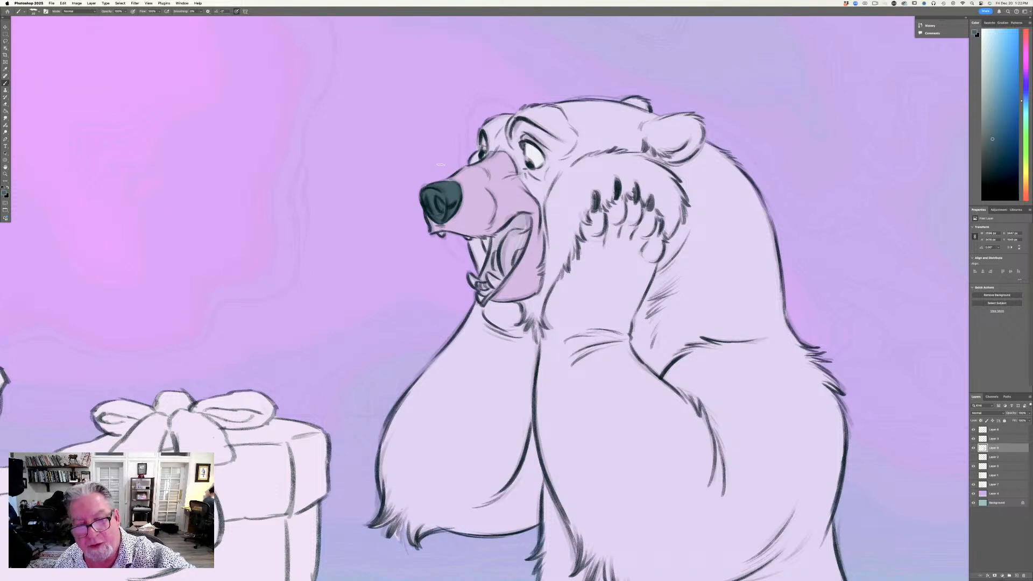
pyautogui.moveTo(445, 230); pyautogui.dragTo(433, 224)
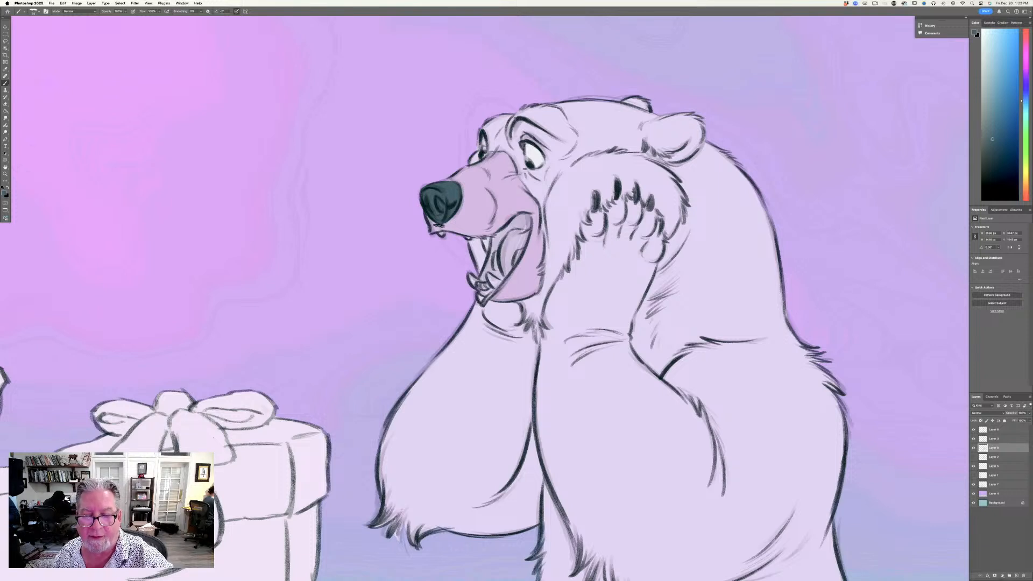
# Choose a near-white lilac tint and paint the bear's teeth.
pyautogui.click(4, 193)
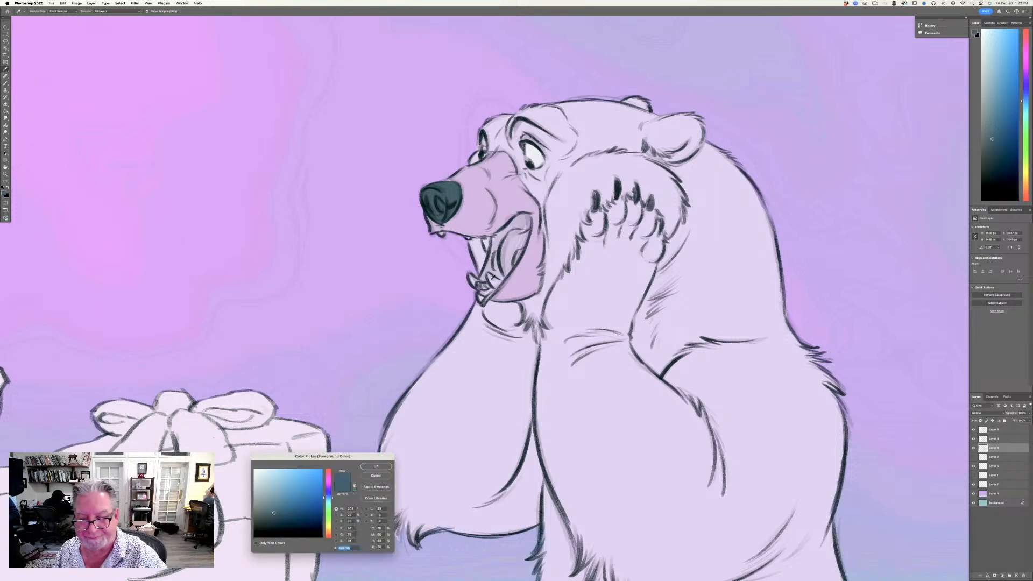
pyautogui.click(496, 282)
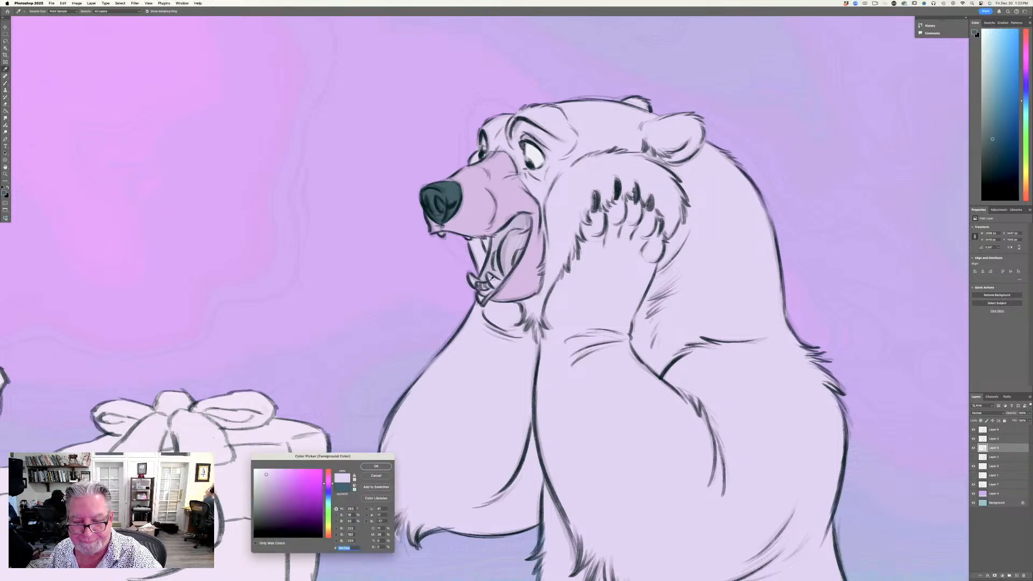
pyautogui.click(261, 472)
pyautogui.click(367, 466)
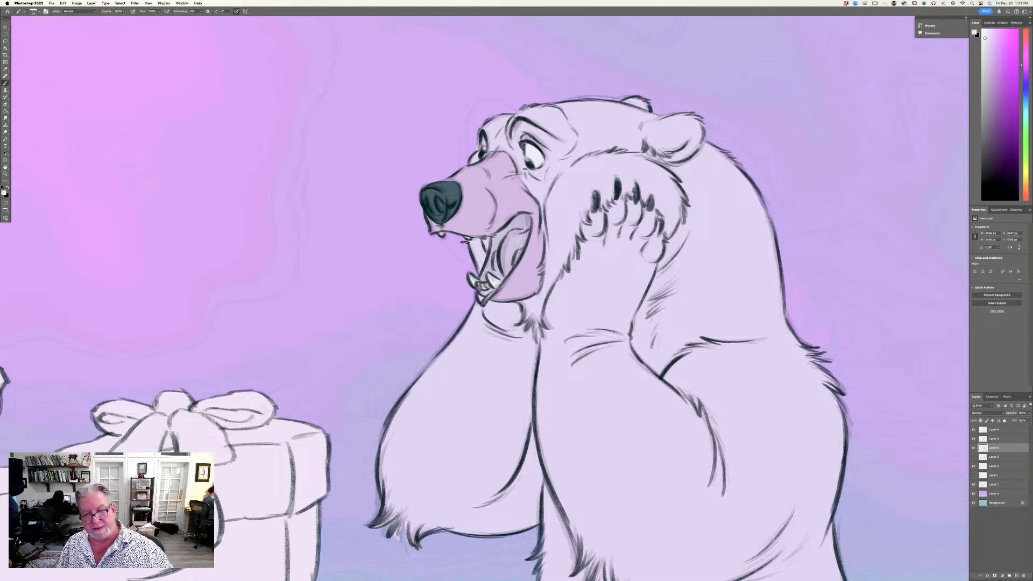
# Choose a muted red and fill the inside of the bear's open mouth around the teeth.
pyautogui.click(4, 192)
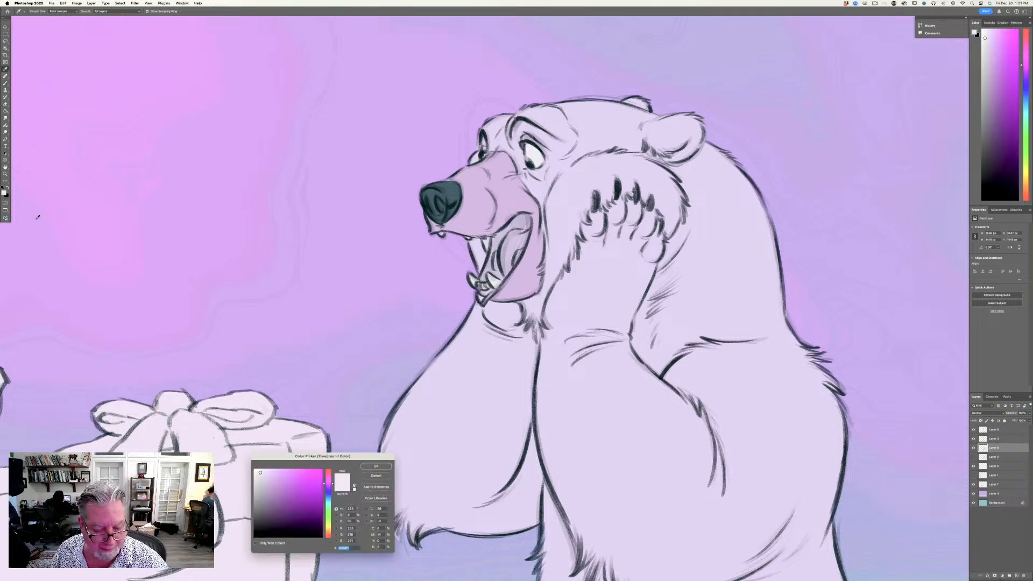
pyautogui.click(329, 533)
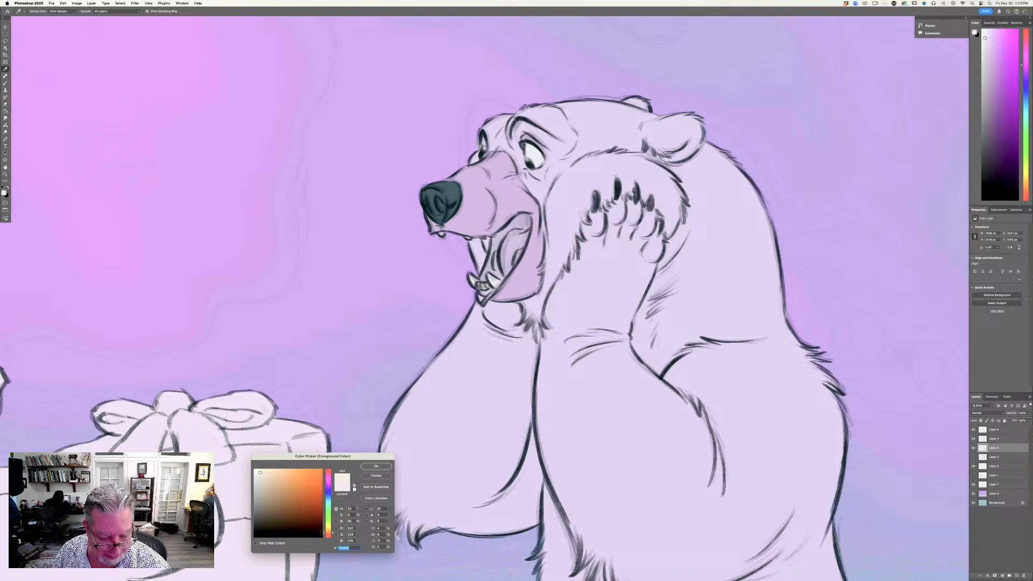
pyautogui.moveTo(323, 532); pyautogui.dragTo(328, 531)
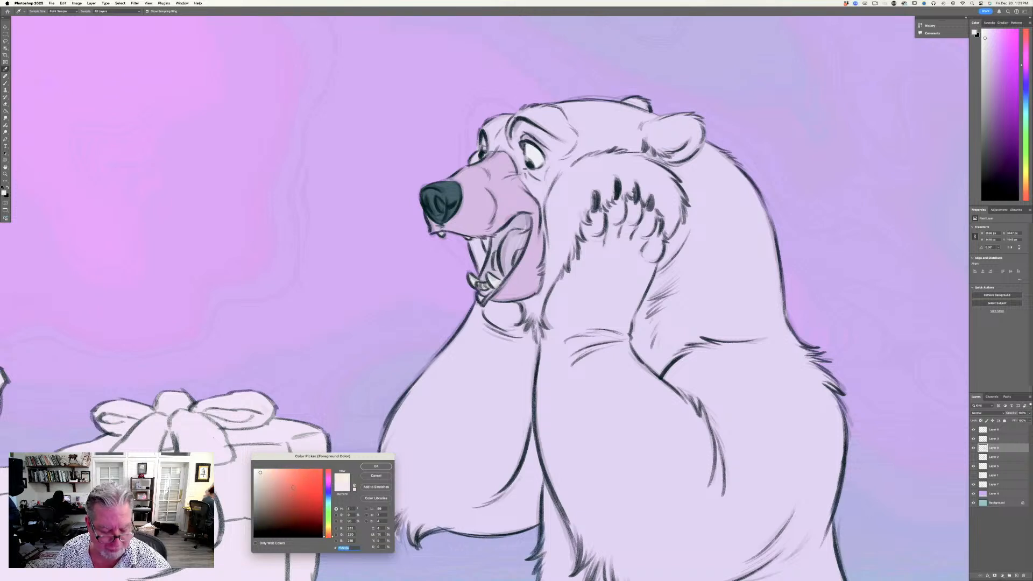
pyautogui.click(291, 498)
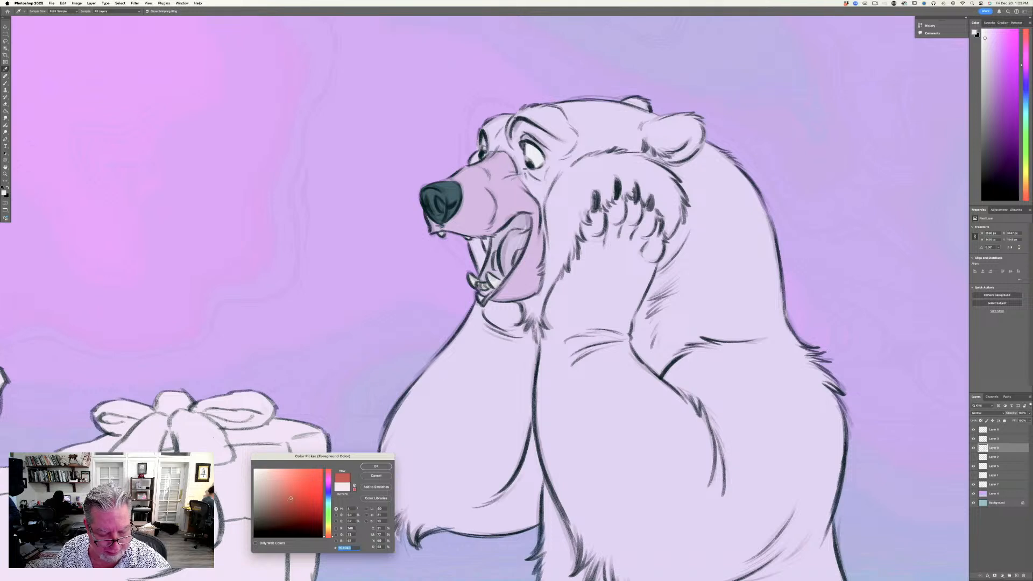
pyautogui.moveTo(290, 498); pyautogui.dragTo(293, 494)
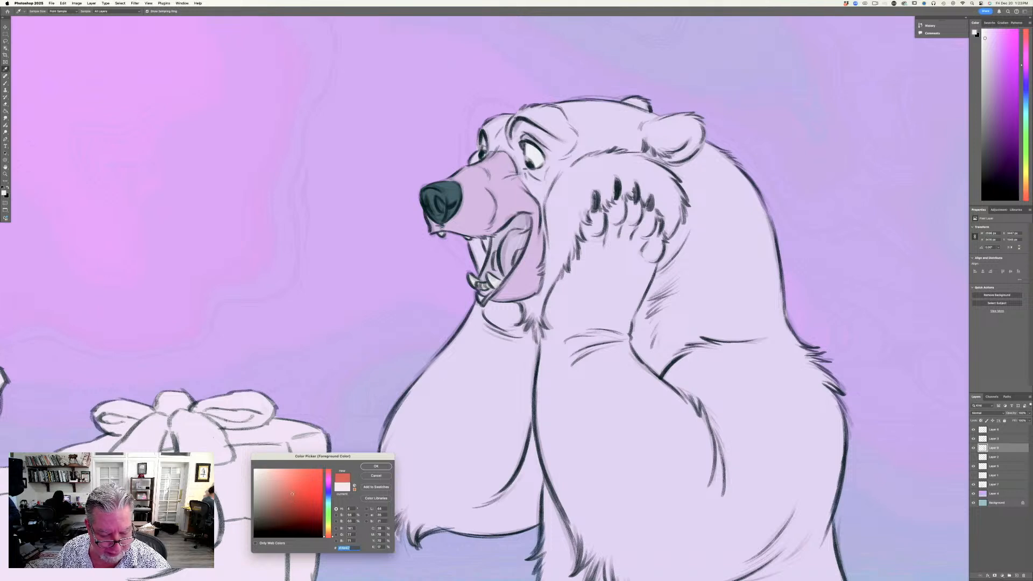
pyautogui.click(376, 466)
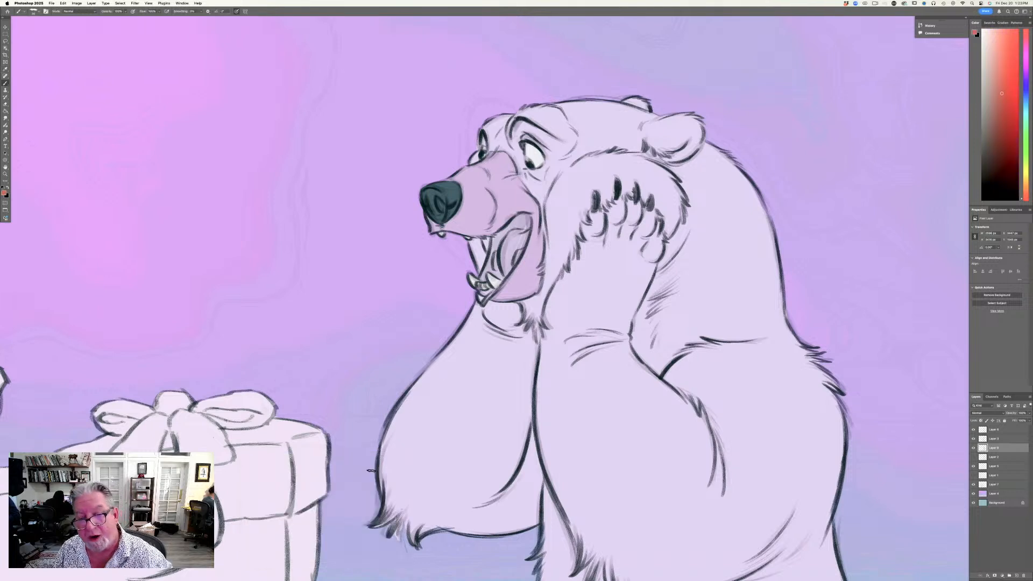
pyautogui.press('b')
pyautogui.moveTo(527, 218)
pyautogui.mouseDown()
pyautogui.moveTo(508, 271)
pyautogui.moveTo(506, 226)
pyautogui.moveTo(500, 248)
pyautogui.mouseUp()
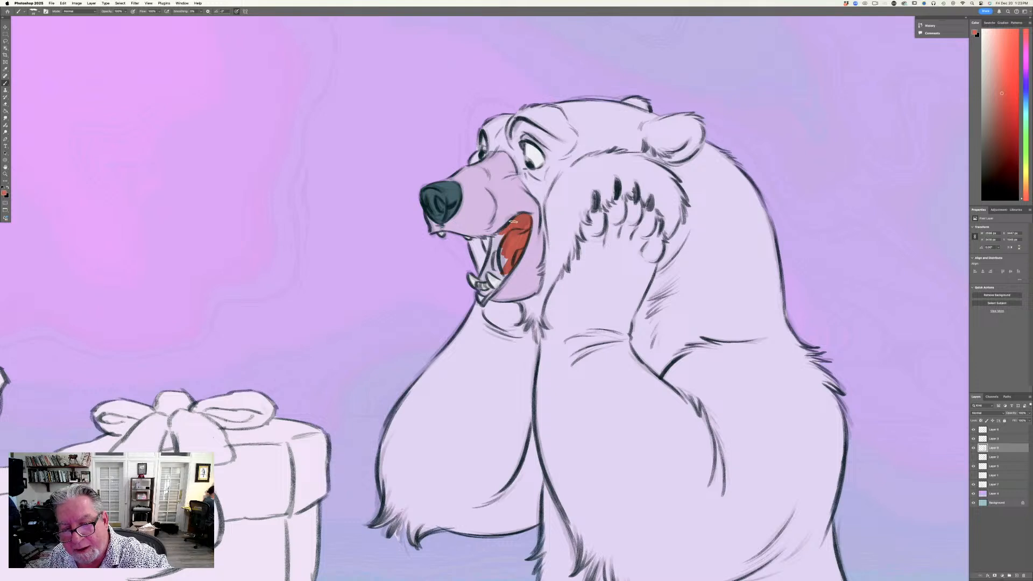
pyautogui.moveTo(501, 235)
pyautogui.mouseDown()
pyautogui.moveTo(490, 253)
pyautogui.moveTo(507, 267)
pyautogui.moveTo(494, 268)
pyautogui.mouseUp()
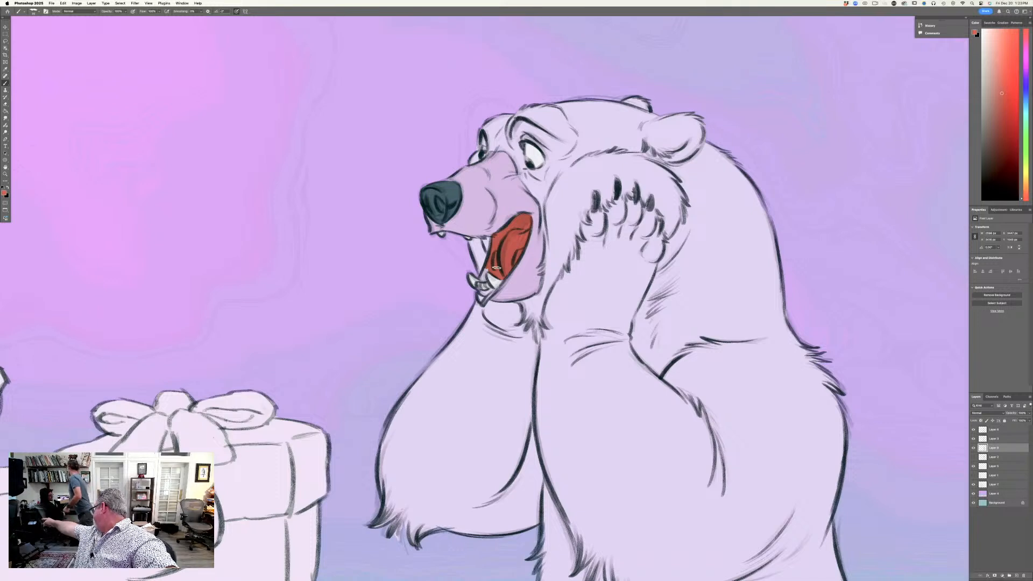
pyautogui.moveTo(492, 267)
pyautogui.mouseDown()
pyautogui.moveTo(482, 278)
pyautogui.moveTo(490, 263)
pyautogui.mouseUp()
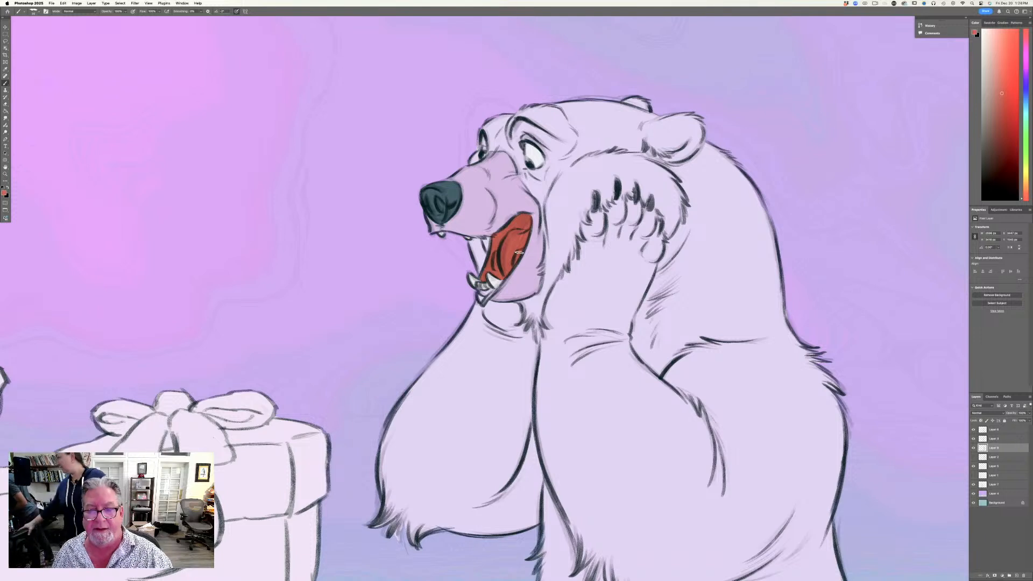
pyautogui.click(6, 192)
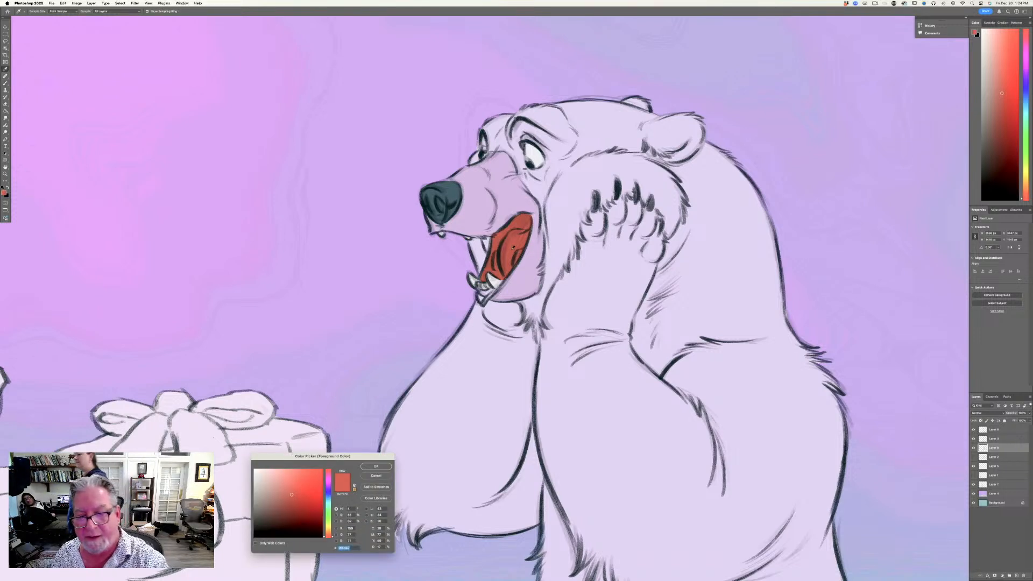
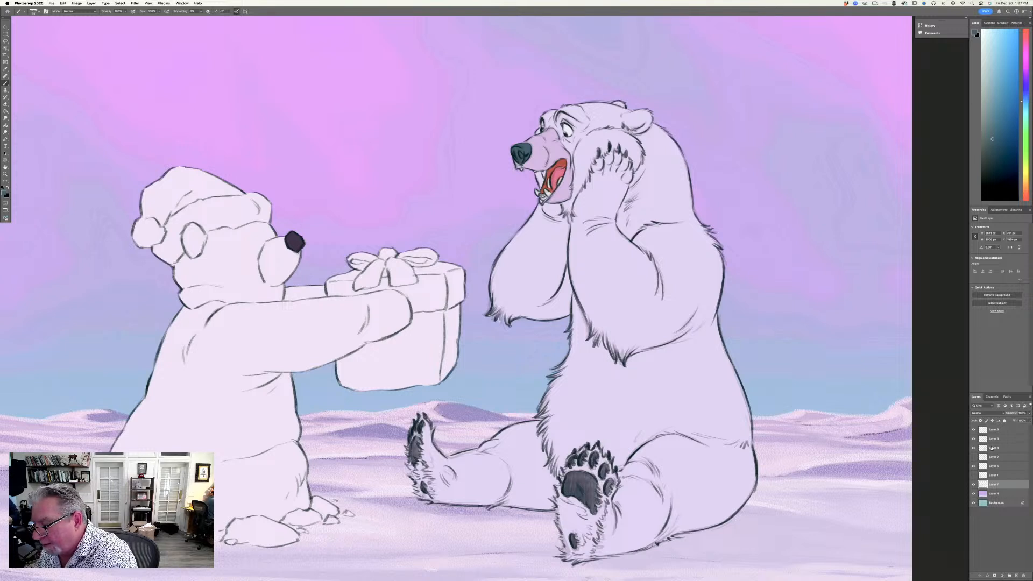
# Add a new layer clipped to the bear's flat-colour layer and set the brush colour to a muted pale blue for shading.
pyautogui.click(994, 448)
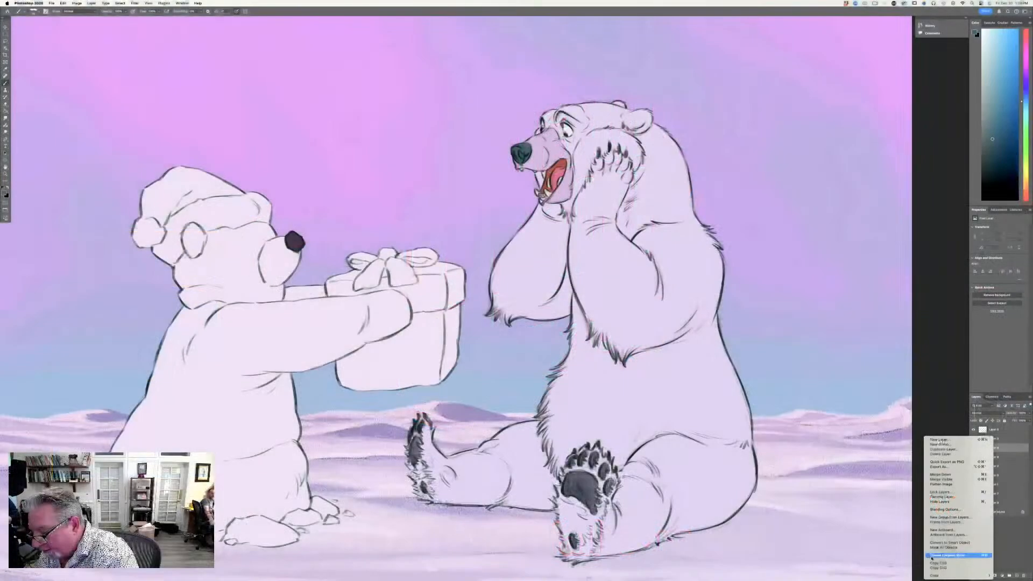
pyautogui.click(947, 555)
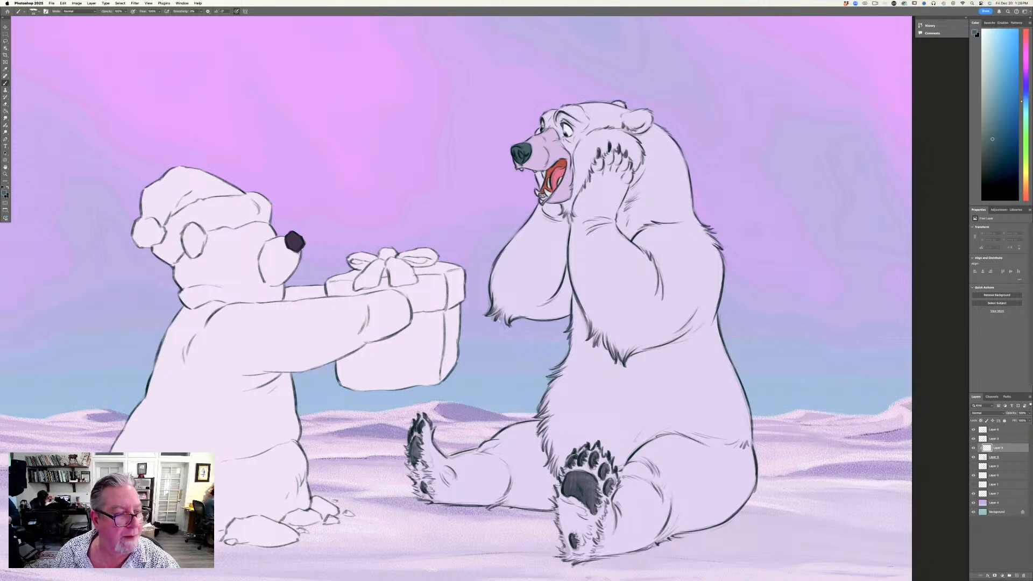
pyautogui.click(4, 192)
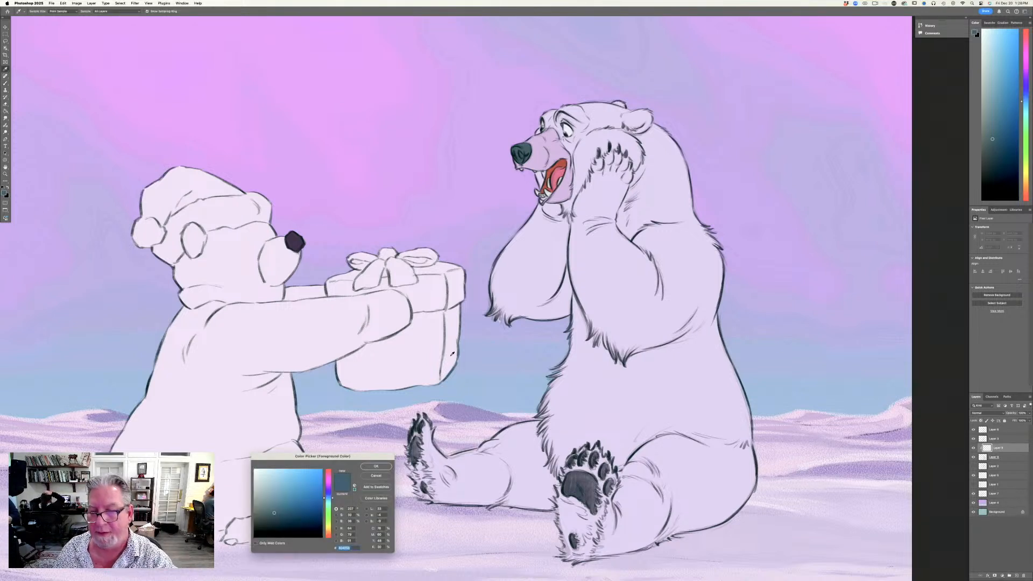
pyautogui.click(495, 366)
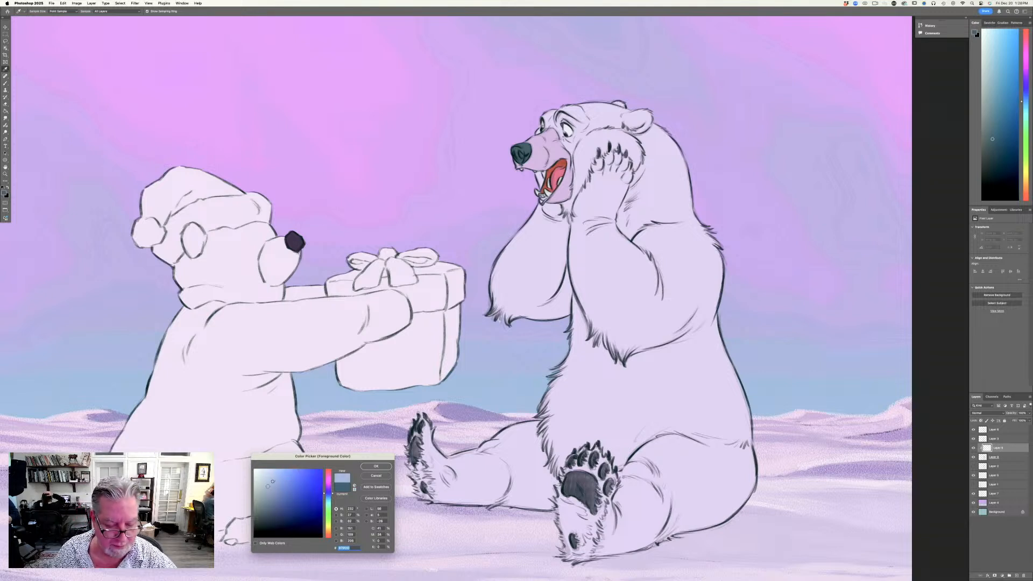
pyautogui.click(360, 465)
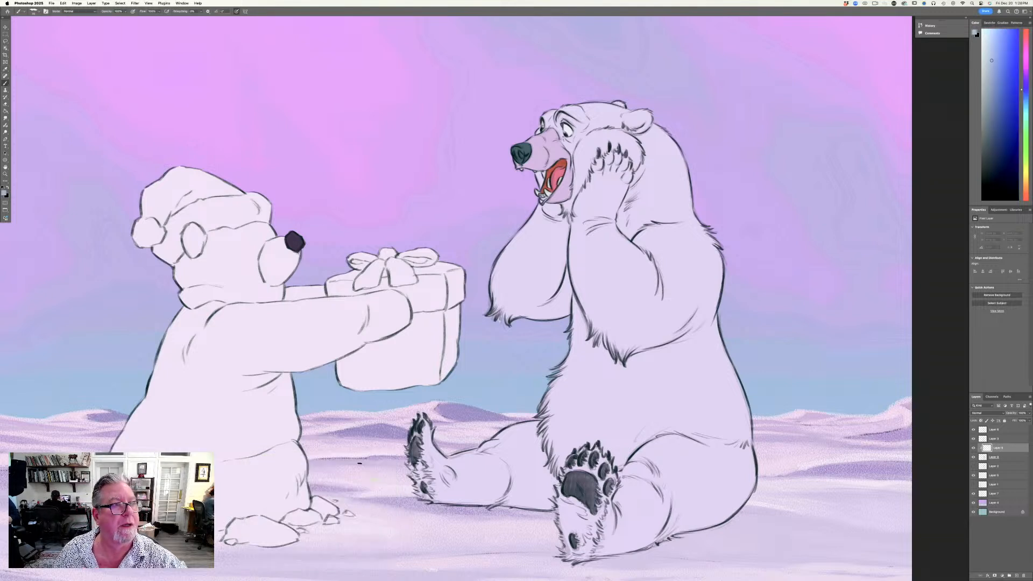
pyautogui.click(33, 11)
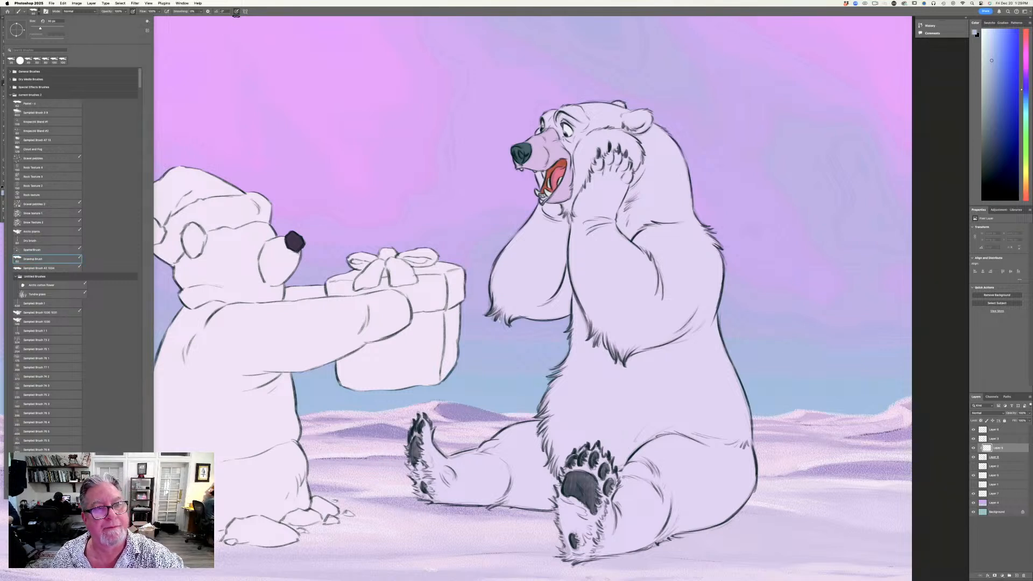
pyautogui.click(237, 12)
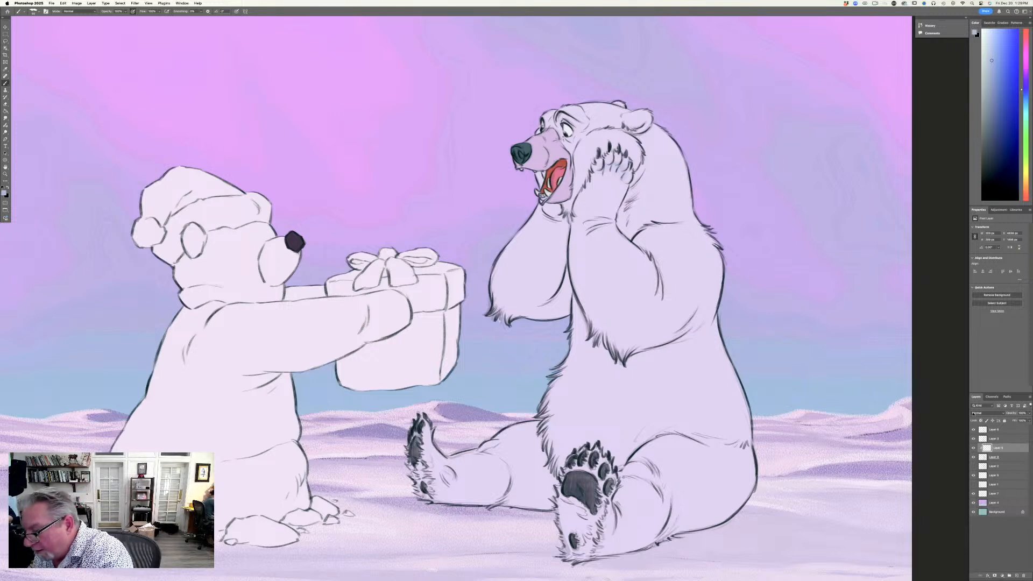
# Set the bear's clipped shading layer to Multiply and shade the palm, forearm and neck behind the near paw in muted blue.
pyautogui.click(974, 413)
pyautogui.click(972, 433)
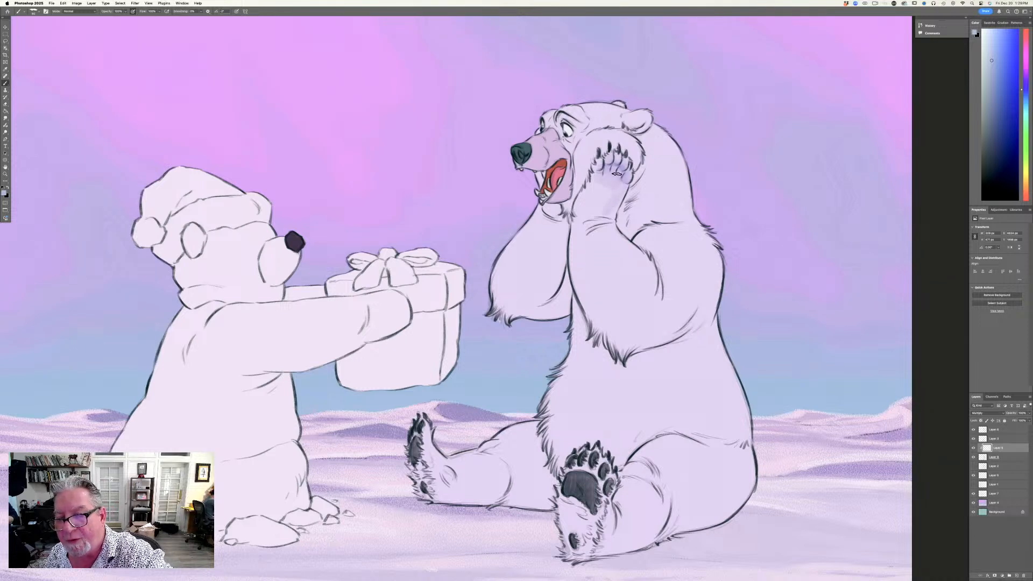
pyautogui.moveTo(617, 173)
pyautogui.mouseDown()
pyautogui.moveTo(585, 202)
pyautogui.moveTo(612, 214)
pyautogui.moveTo(614, 196)
pyautogui.moveTo(591, 215)
pyautogui.moveTo(597, 183)
pyautogui.moveTo(579, 214)
pyautogui.mouseUp()
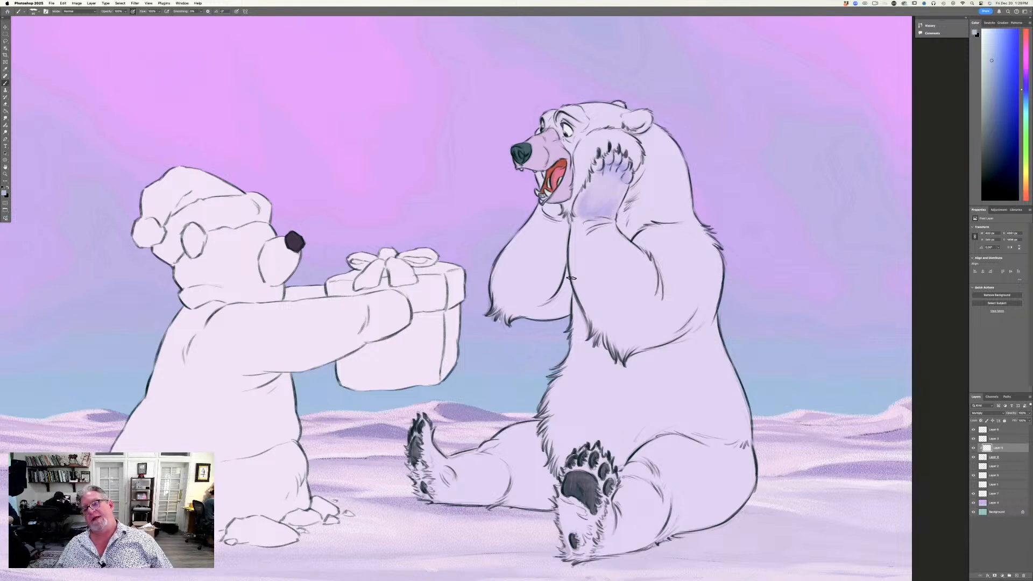
pyautogui.moveTo(635, 157)
pyautogui.mouseDown()
pyautogui.moveTo(613, 143)
pyautogui.moveTo(635, 163)
pyautogui.moveTo(623, 141)
pyautogui.moveTo(596, 146)
pyautogui.moveTo(580, 190)
pyautogui.moveTo(601, 144)
pyautogui.moveTo(637, 168)
pyautogui.moveTo(636, 155)
pyautogui.mouseUp()
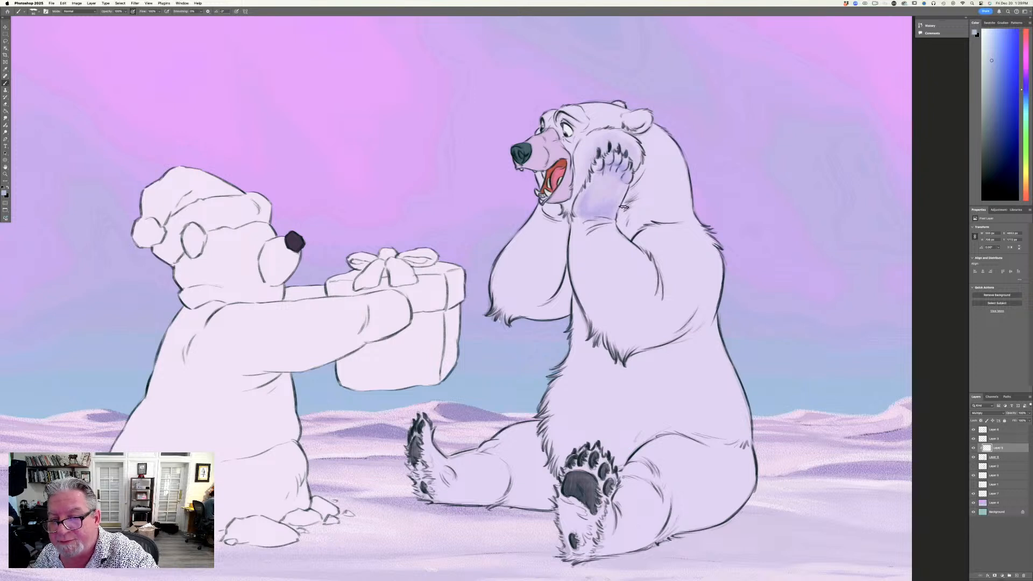
pyautogui.moveTo(623, 217)
pyautogui.mouseDown()
pyautogui.moveTo(660, 199)
pyautogui.moveTo(639, 232)
pyautogui.moveTo(623, 214)
pyautogui.mouseUp()
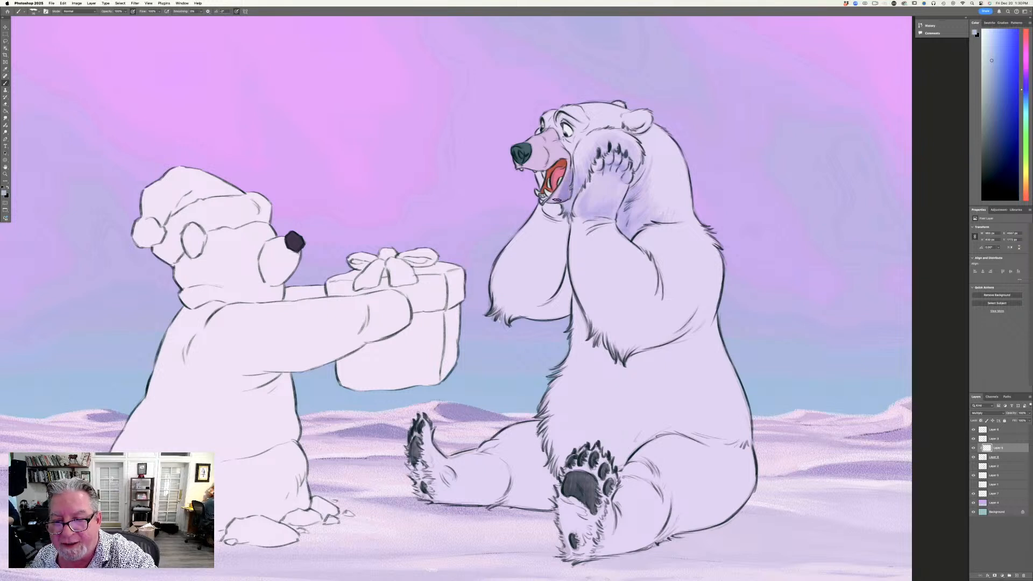
# Shade the bear's face with the muted blue, covering the mouth interior, lower jaw, underside of the muzzle and brow around the eyes.
pyautogui.moveTo(569, 162); pyautogui.dragTo(561, 171)
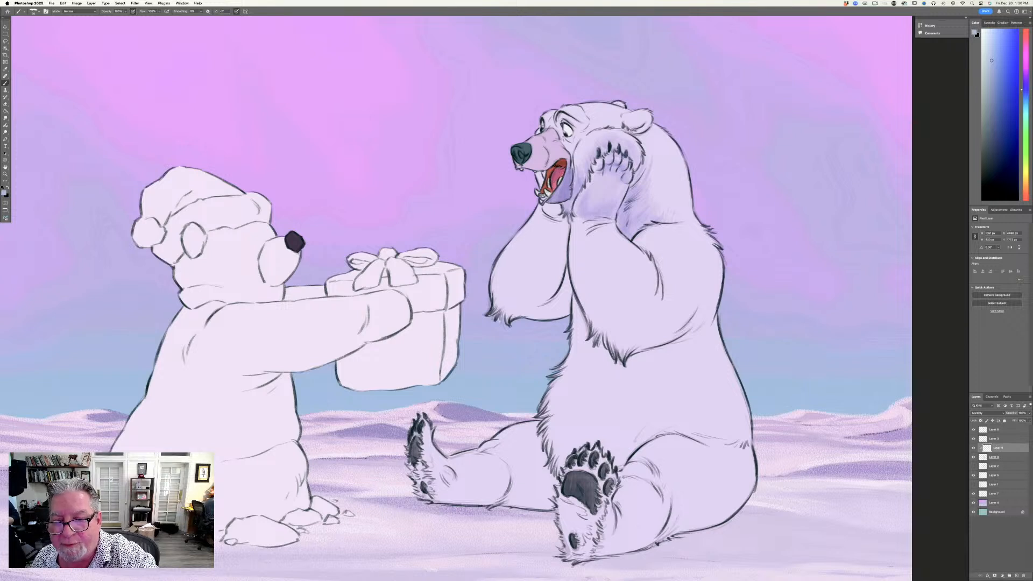
pyautogui.moveTo(548, 181); pyautogui.dragTo(560, 174)
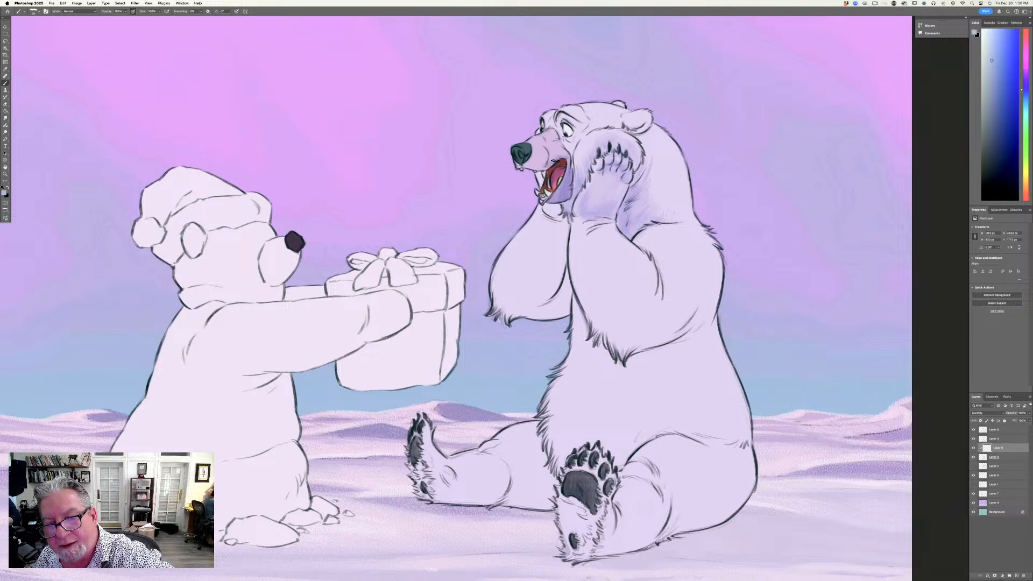
pyautogui.moveTo(543, 166); pyautogui.dragTo(521, 166)
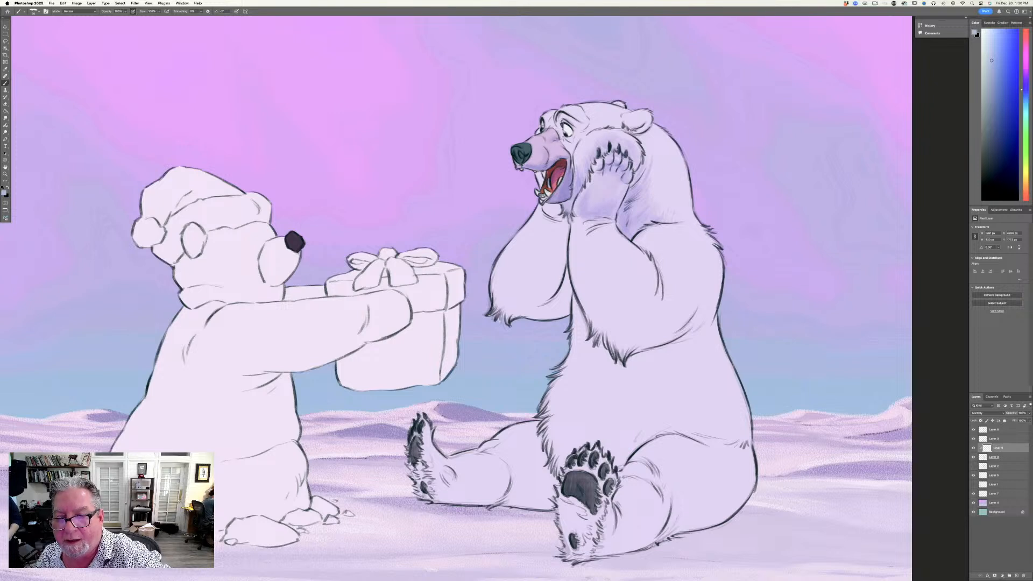
pyautogui.moveTo(569, 115)
pyautogui.mouseDown()
pyautogui.moveTo(560, 124)
pyautogui.moveTo(573, 132)
pyautogui.mouseUp()
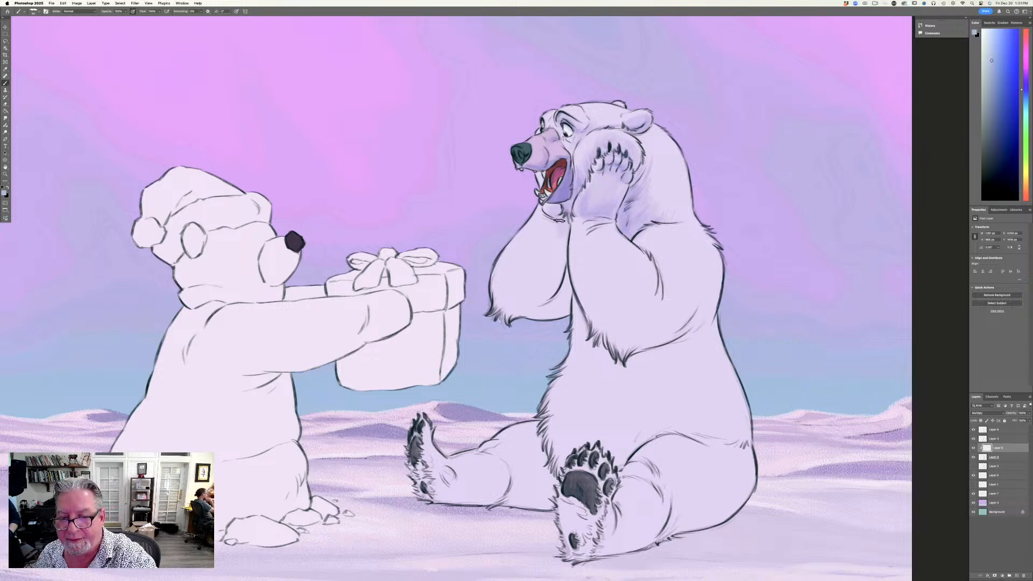
# Shade the bear's far arm down to the elbow fur and paint the near arm's cast shadow across the belly.
pyautogui.moveTo(558, 233)
pyautogui.mouseDown()
pyautogui.moveTo(540, 286)
pyautogui.moveTo(532, 247)
pyautogui.moveTo(519, 268)
pyautogui.moveTo(531, 282)
pyautogui.mouseUp()
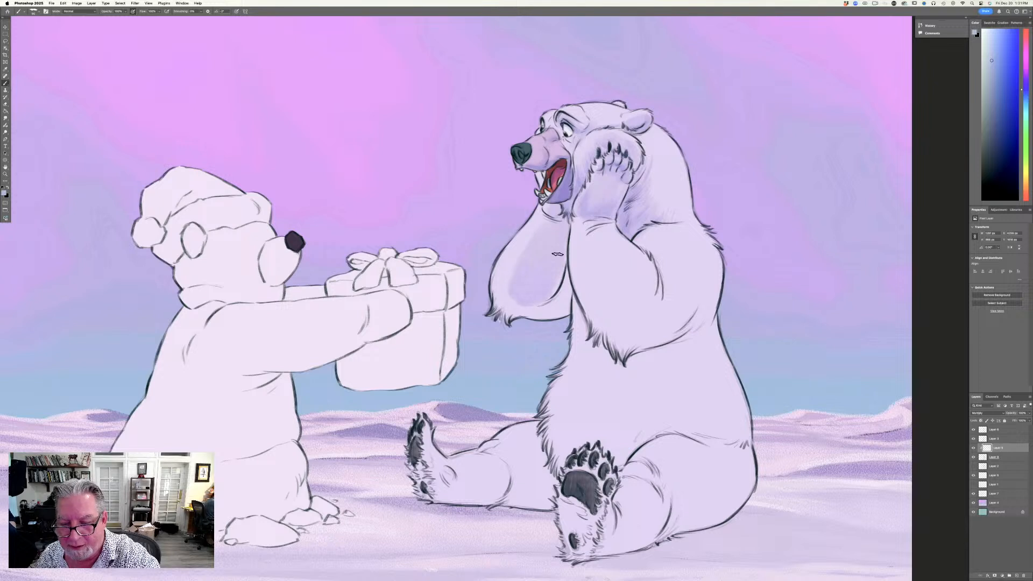
pyautogui.moveTo(560, 299)
pyautogui.mouseDown()
pyautogui.moveTo(519, 311)
pyautogui.moveTo(513, 266)
pyautogui.moveTo(544, 222)
pyautogui.moveTo(506, 288)
pyautogui.moveTo(506, 310)
pyautogui.moveTo(514, 297)
pyautogui.mouseUp()
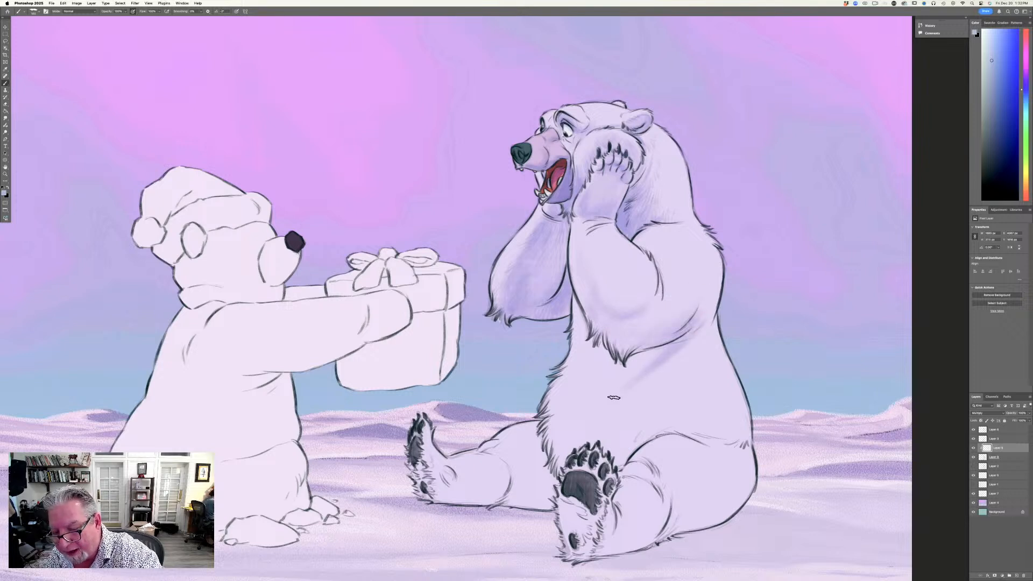
pyautogui.moveTo(653, 361)
pyautogui.mouseDown()
pyautogui.moveTo(646, 356)
pyautogui.moveTo(660, 351)
pyautogui.mouseUp()
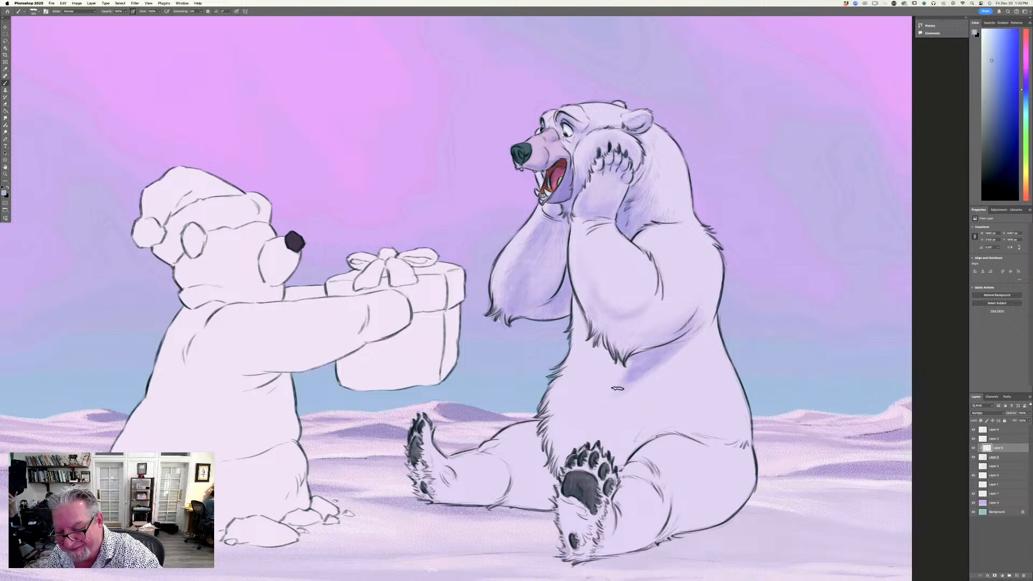
pyautogui.moveTo(617, 388); pyautogui.dragTo(623, 360)
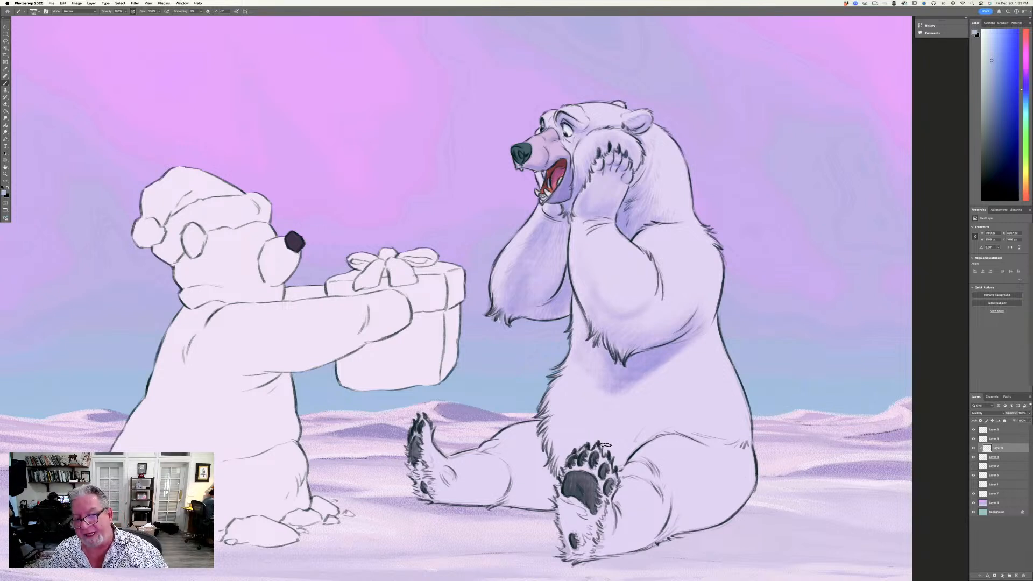
pyautogui.moveTo(496, 309)
pyautogui.mouseDown()
pyautogui.moveTo(491, 320)
pyautogui.moveTo(496, 310)
pyautogui.mouseUp()
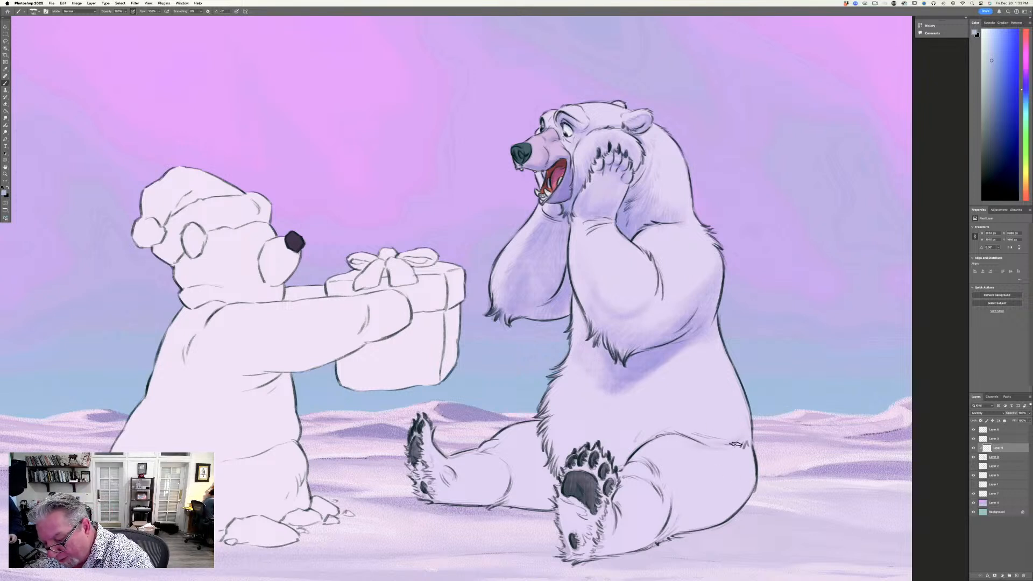
# Shade the undersides of both of the bear's legs and the soles of the feet around the pads.
pyautogui.moveTo(746, 491)
pyautogui.mouseDown()
pyautogui.moveTo(684, 517)
pyautogui.moveTo(664, 495)
pyautogui.mouseUp()
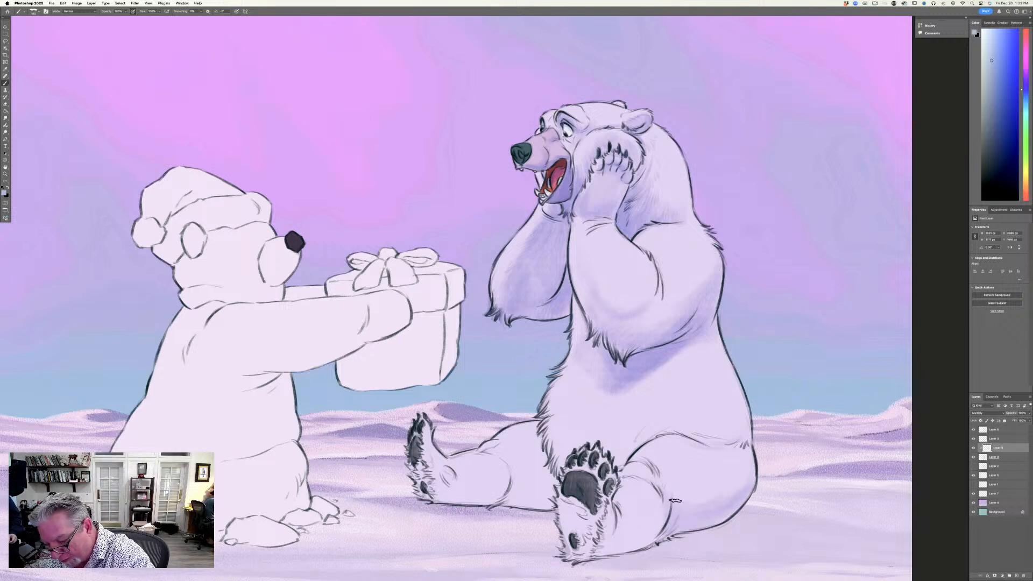
pyautogui.moveTo(750, 483)
pyautogui.mouseDown()
pyautogui.moveTo(700, 527)
pyautogui.moveTo(690, 526)
pyautogui.moveTo(705, 510)
pyautogui.moveTo(675, 532)
pyautogui.moveTo(675, 502)
pyautogui.moveTo(629, 543)
pyautogui.moveTo(615, 535)
pyautogui.moveTo(638, 537)
pyautogui.moveTo(617, 533)
pyautogui.moveTo(663, 504)
pyautogui.moveTo(629, 554)
pyautogui.moveTo(632, 534)
pyautogui.moveTo(594, 557)
pyautogui.moveTo(611, 493)
pyautogui.moveTo(596, 549)
pyautogui.moveTo(594, 501)
pyautogui.moveTo(579, 554)
pyautogui.moveTo(567, 503)
pyautogui.moveTo(558, 513)
pyautogui.moveTo(588, 474)
pyautogui.moveTo(594, 490)
pyautogui.moveTo(574, 551)
pyautogui.mouseUp()
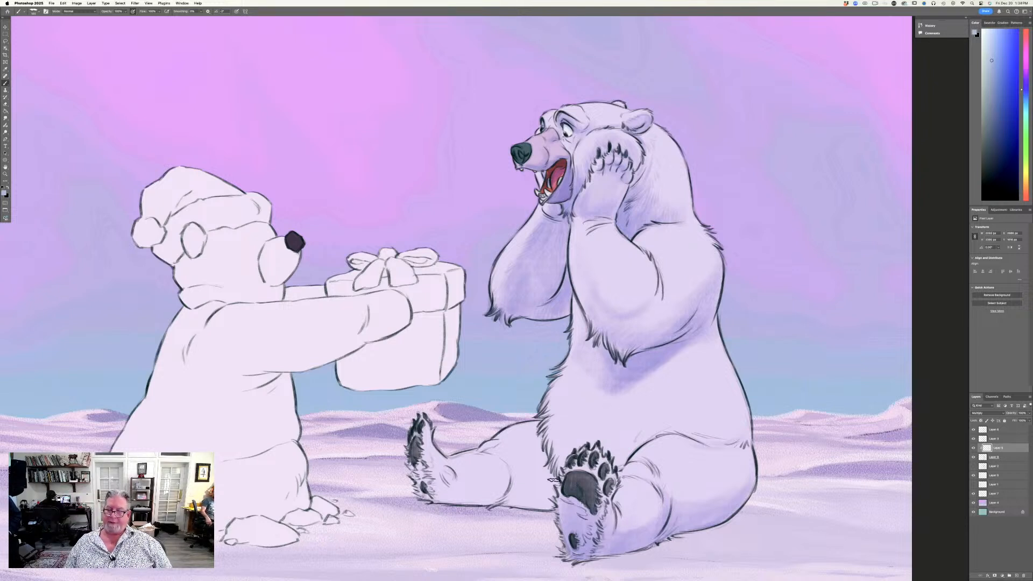
pyautogui.moveTo(547, 468); pyautogui.dragTo(520, 513)
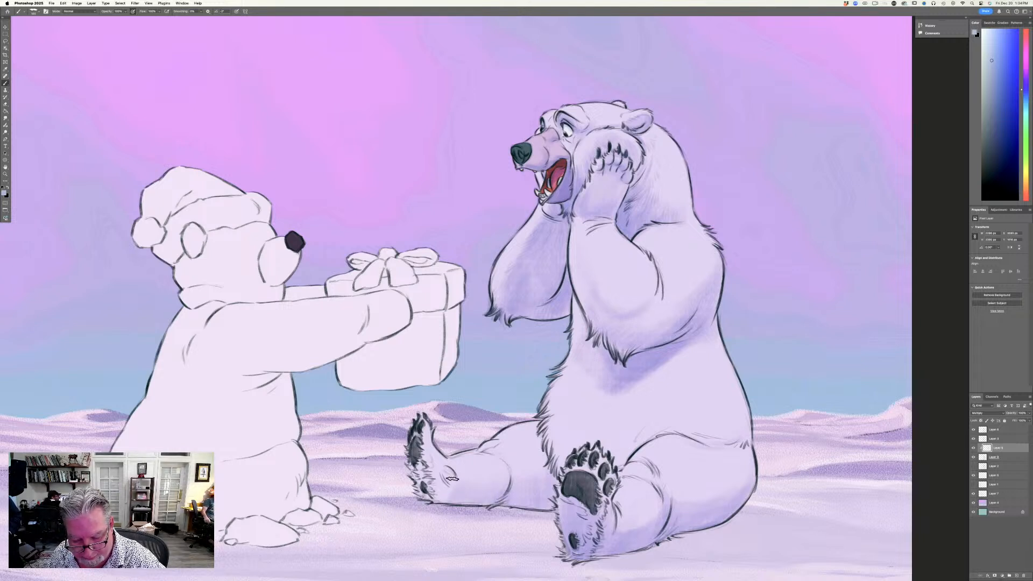
pyautogui.moveTo(427, 497)
pyautogui.mouseDown()
pyautogui.moveTo(414, 431)
pyautogui.moveTo(418, 458)
pyautogui.mouseUp()
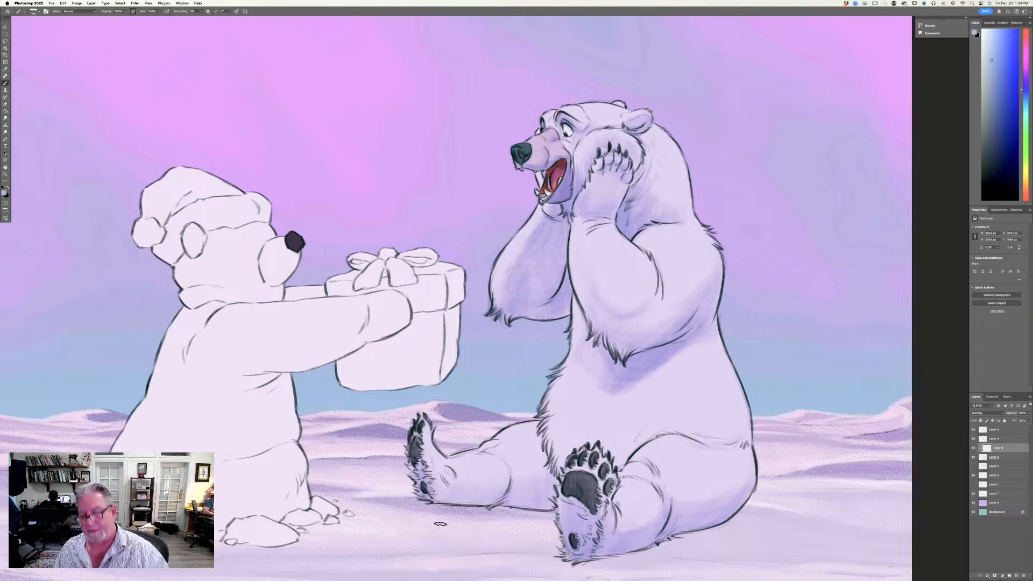
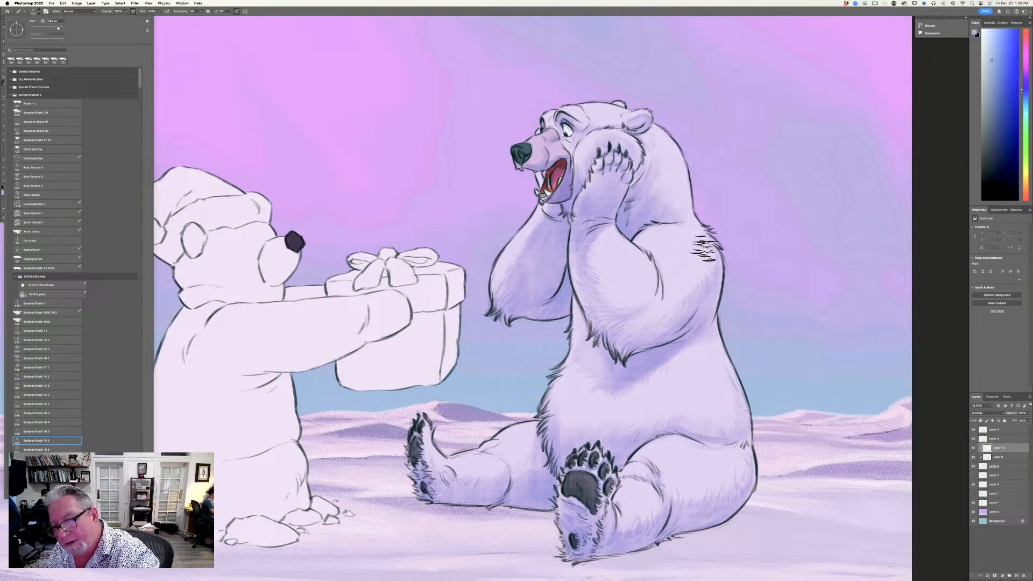
# Add fur-textured shading with the multi-bristle brush on the upper clipped layer over the bear's near arm, neck and back of the head.
pyautogui.click(703, 251)
pyautogui.moveTo(677, 272); pyautogui.dragTo(699, 294)
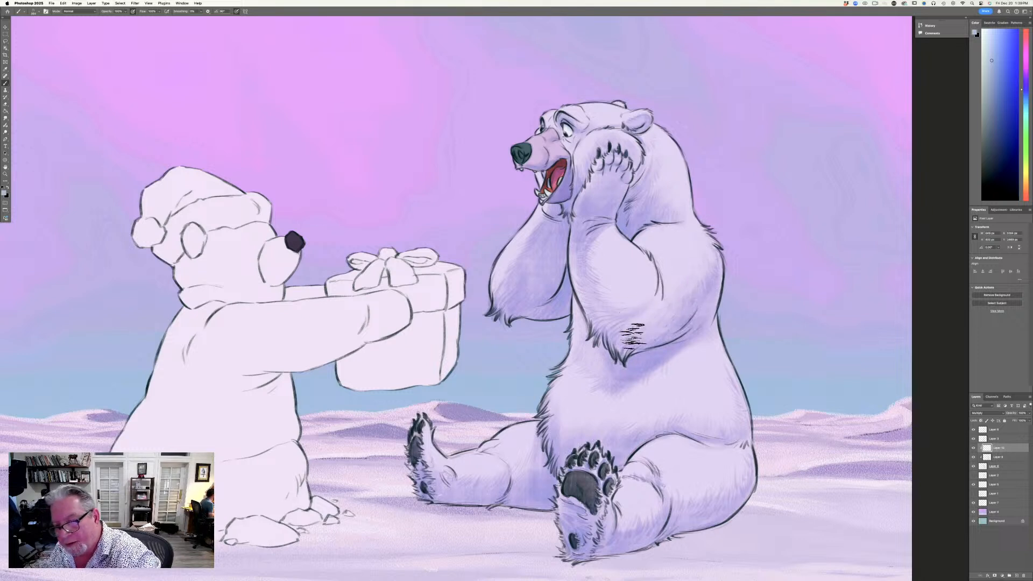
pyautogui.scroll(4, 694, 355)
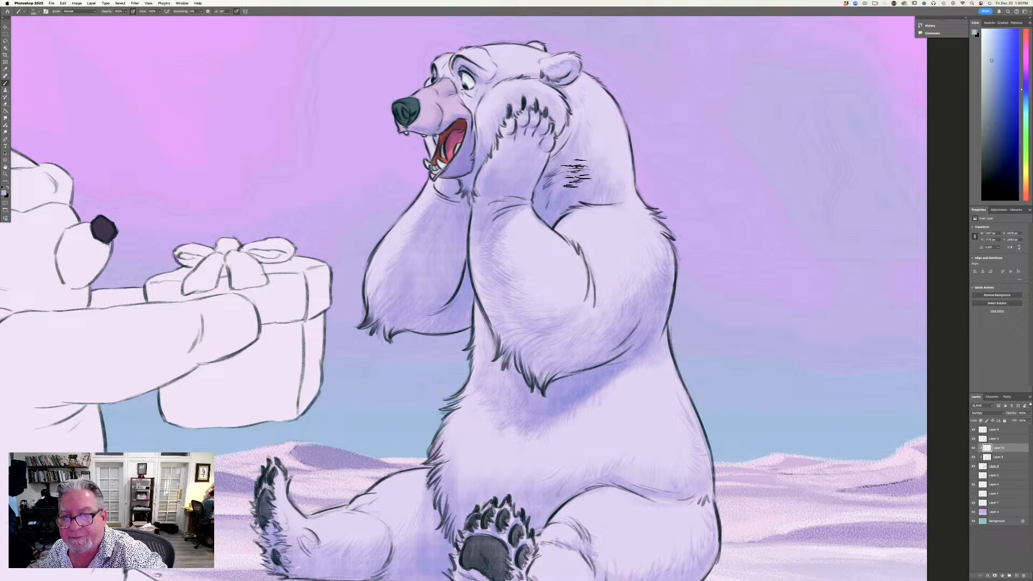
pyautogui.moveTo(576, 172)
pyautogui.mouseDown()
pyautogui.moveTo(587, 153)
pyautogui.moveTo(578, 121)
pyautogui.moveTo(606, 116)
pyautogui.mouseUp()
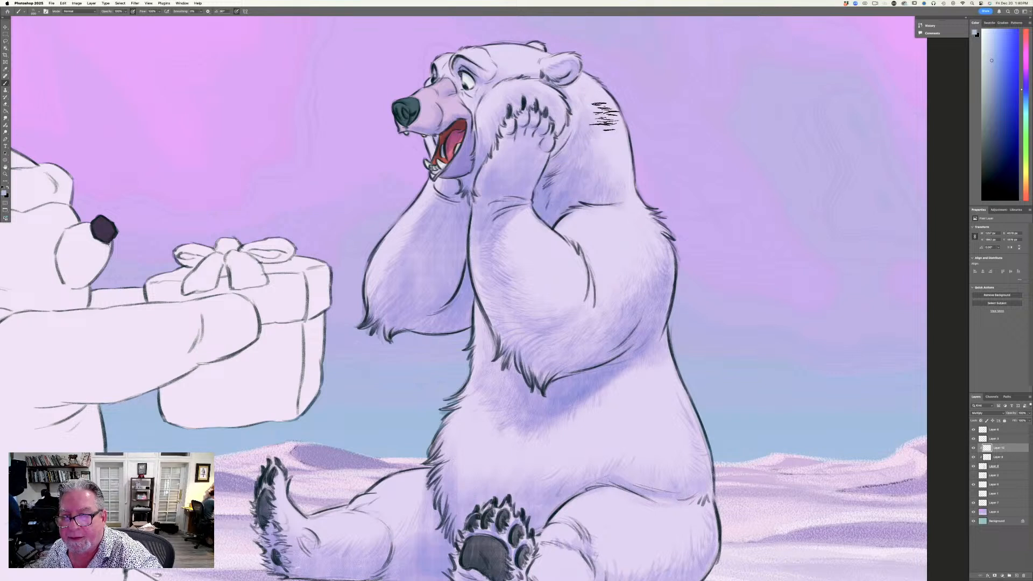
pyautogui.moveTo(607, 160); pyautogui.dragTo(578, 191)
pyautogui.moveTo(575, 96); pyautogui.dragTo(579, 95)
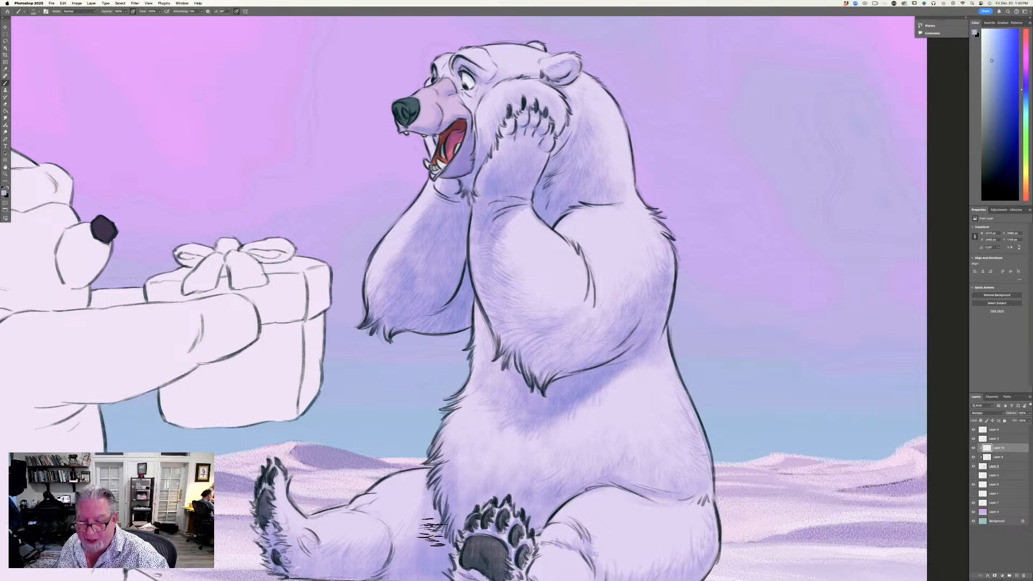
# Select the bear's flat-colour layer and set the brush colour to the pale lilac sampled from the near thigh.
pyautogui.scroll(-6, 433, 533)
pyautogui.hscroll(2, 433, 533)
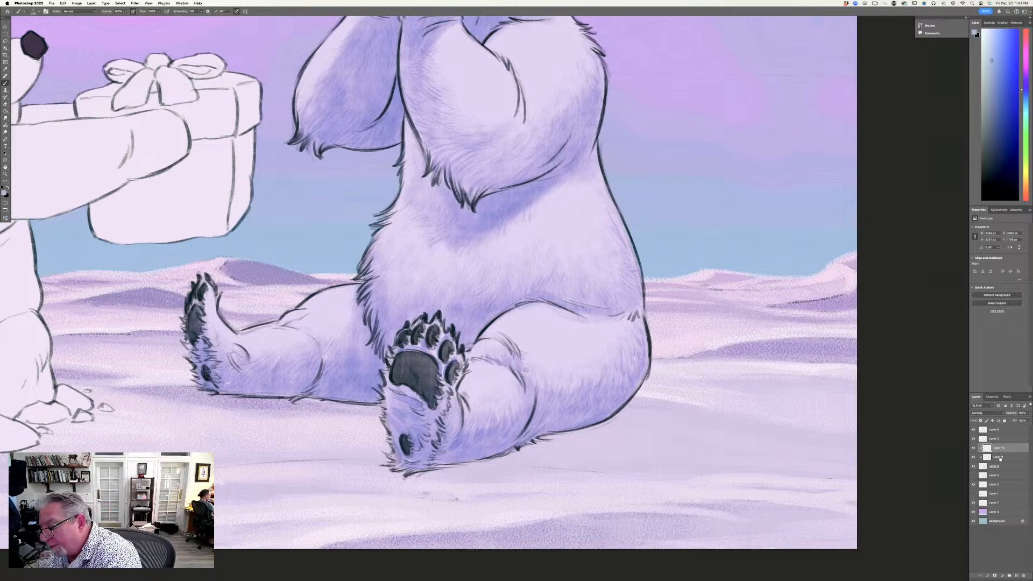
pyautogui.click(999, 458)
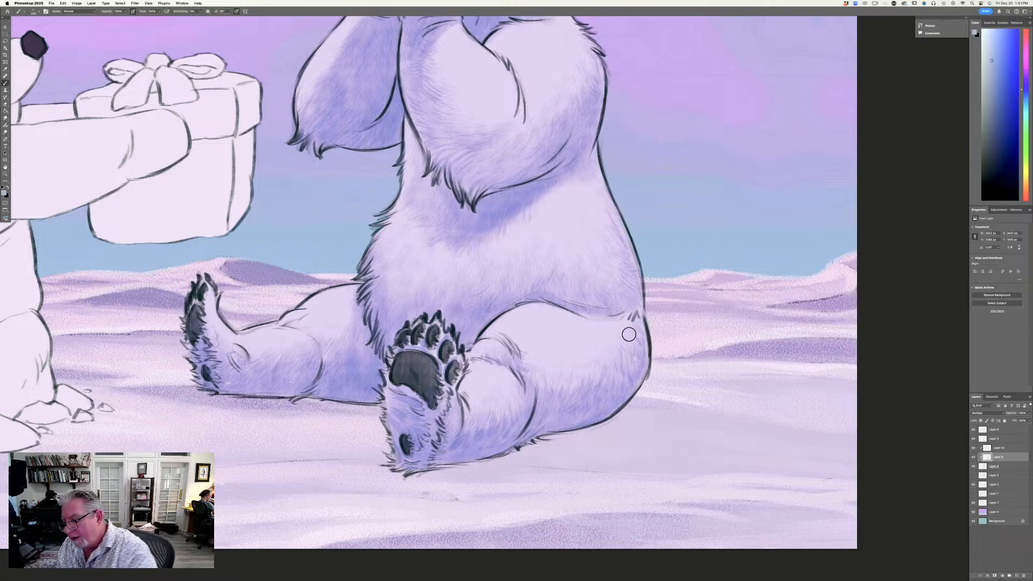
pyautogui.click(998, 448)
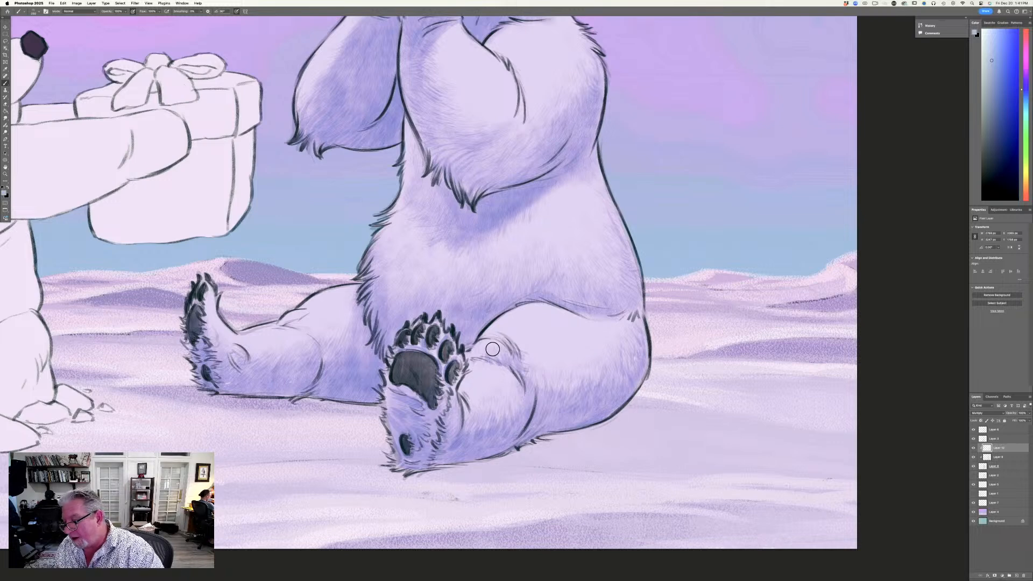
pyautogui.click(1005, 467)
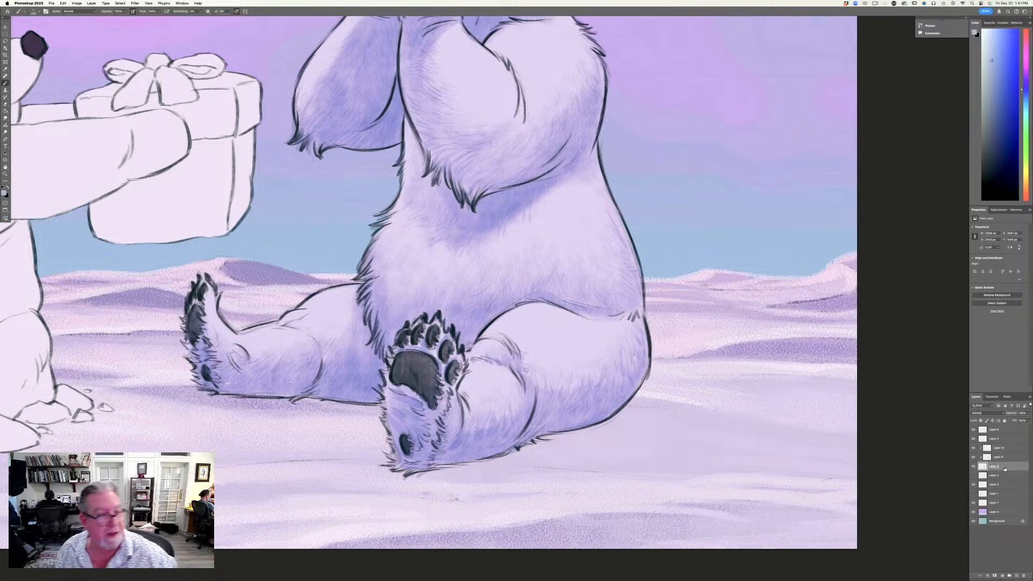
pyautogui.click(5, 195)
pyautogui.click(553, 336)
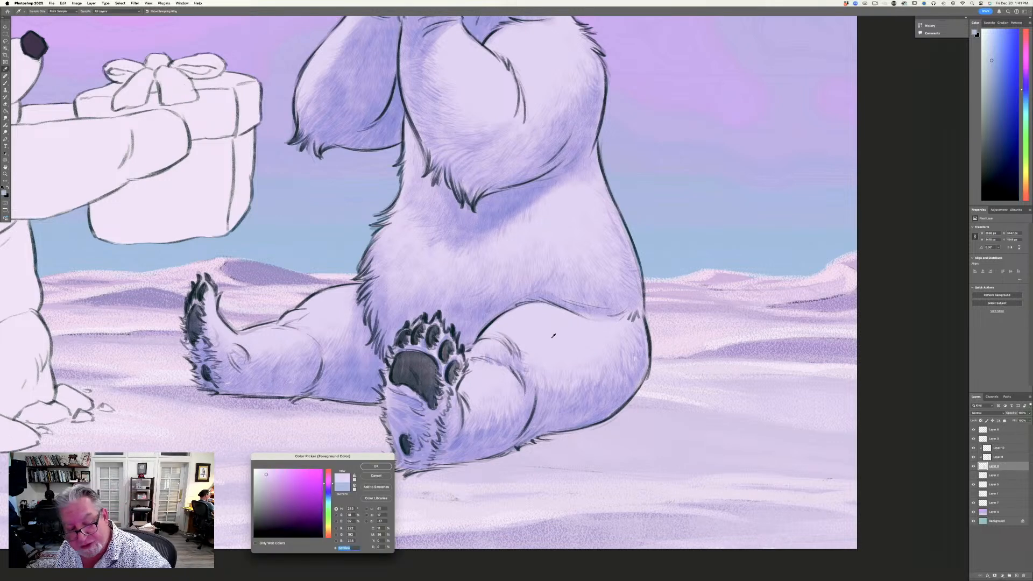
pyautogui.click(370, 467)
pyautogui.moveTo(472, 432); pyautogui.dragTo(487, 452)
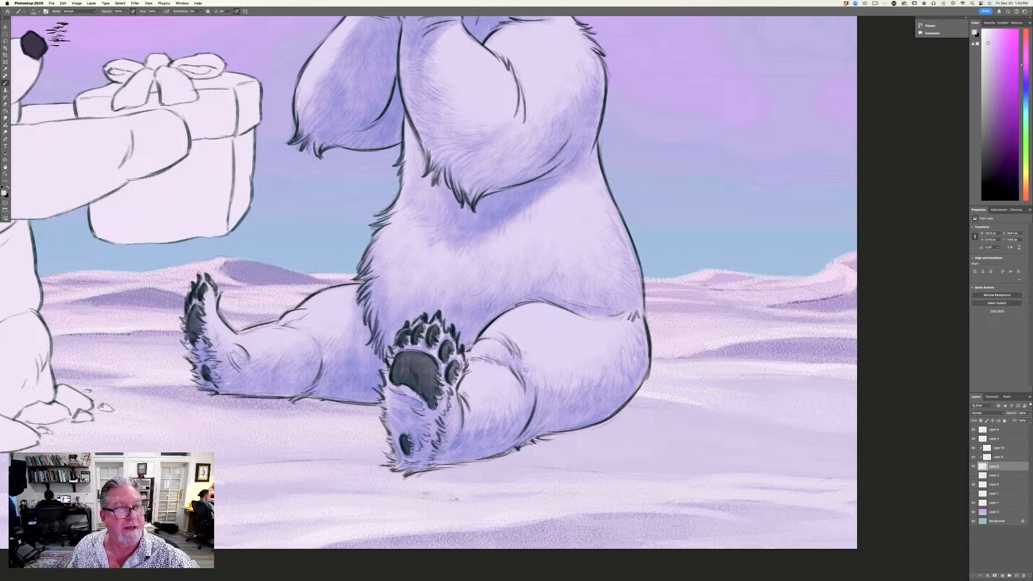
# Swap the multi-bristle fur brush for the solid-tipped drawing brush.
pyautogui.click(20, 11)
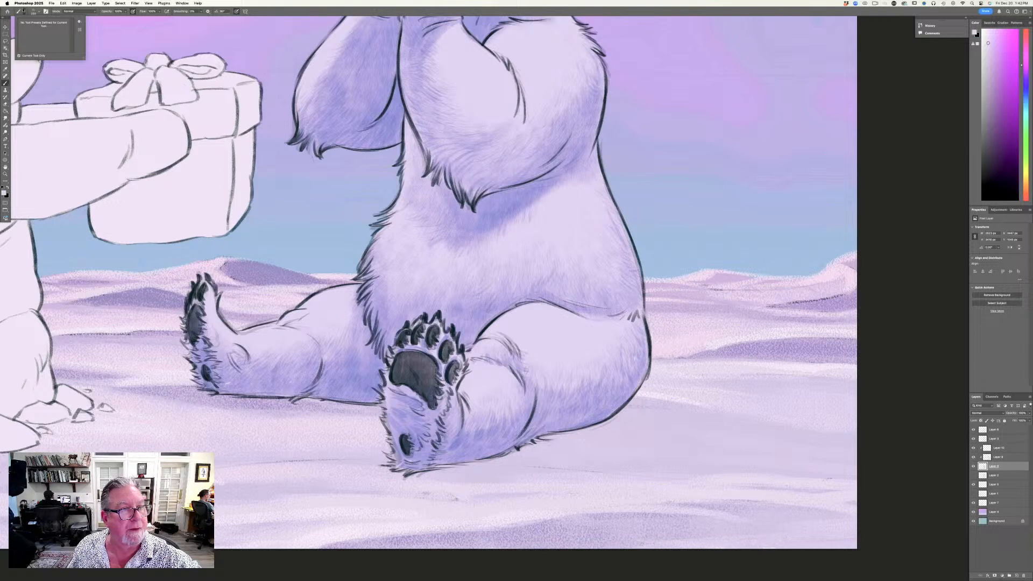
pyautogui.click(33, 11)
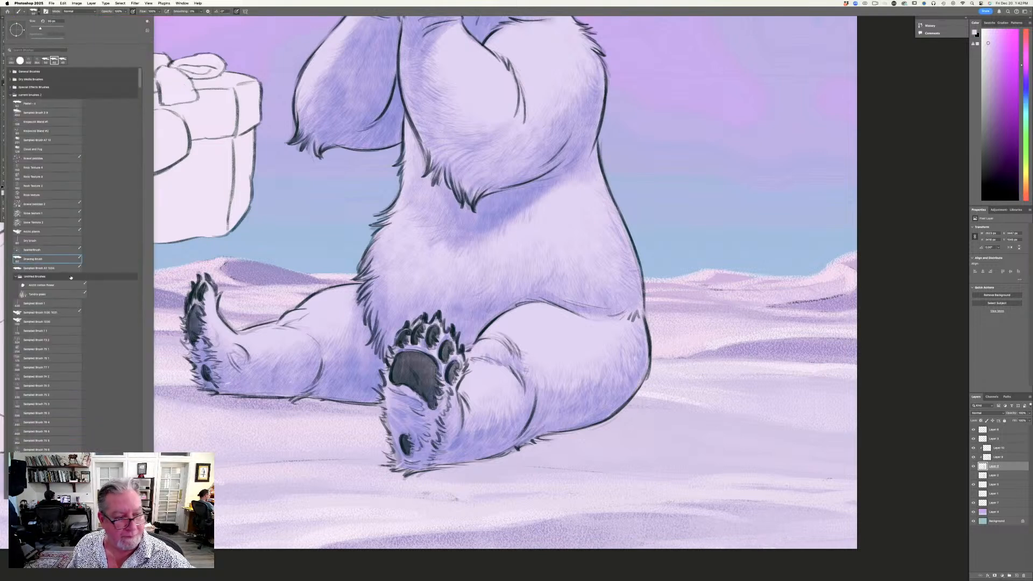
pyautogui.click(627, 380)
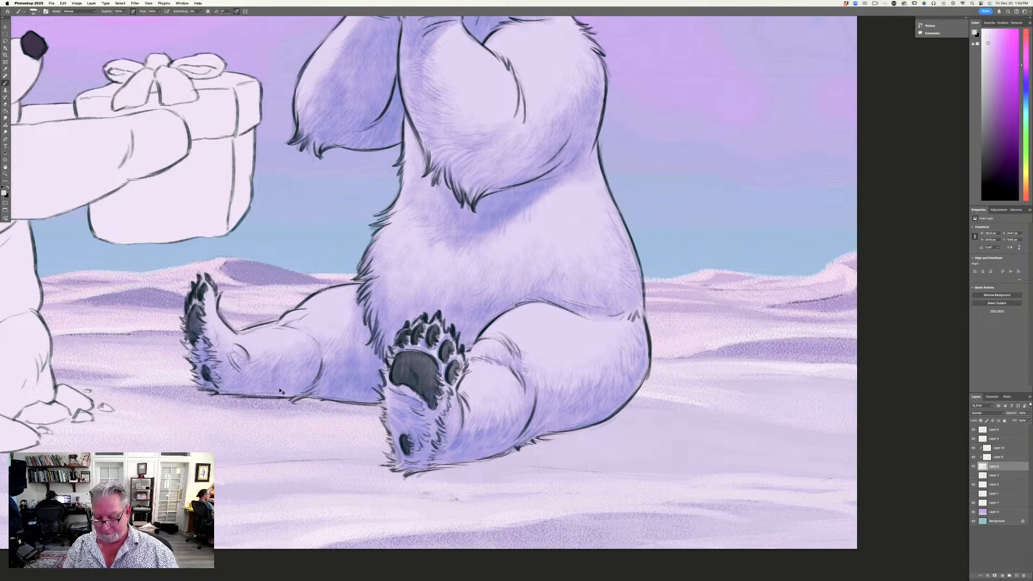
# Swap the solid-tipped drawing brush for the multi-bristle fur brush and reduce its size for work on the bear's upper body.
pyautogui.press('super+minus')
pyautogui.press('super+minus')
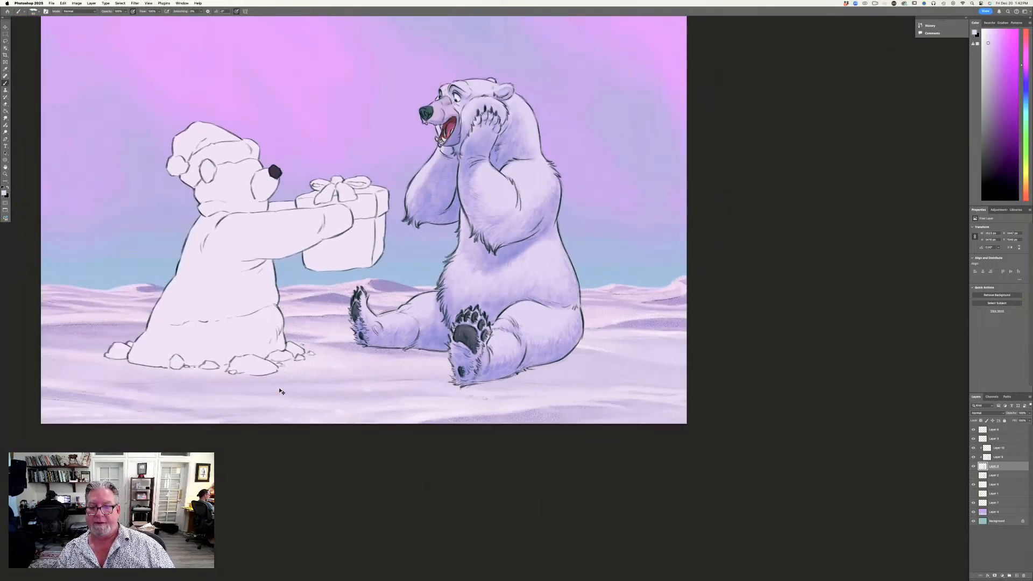
pyautogui.press('super+plus')
pyautogui.press('super+plus')
pyautogui.moveTo(159, 60)
pyautogui.mouseDown()
pyautogui.moveTo(158, 243)
pyautogui.moveTo(139, 368)
pyautogui.mouseUp()
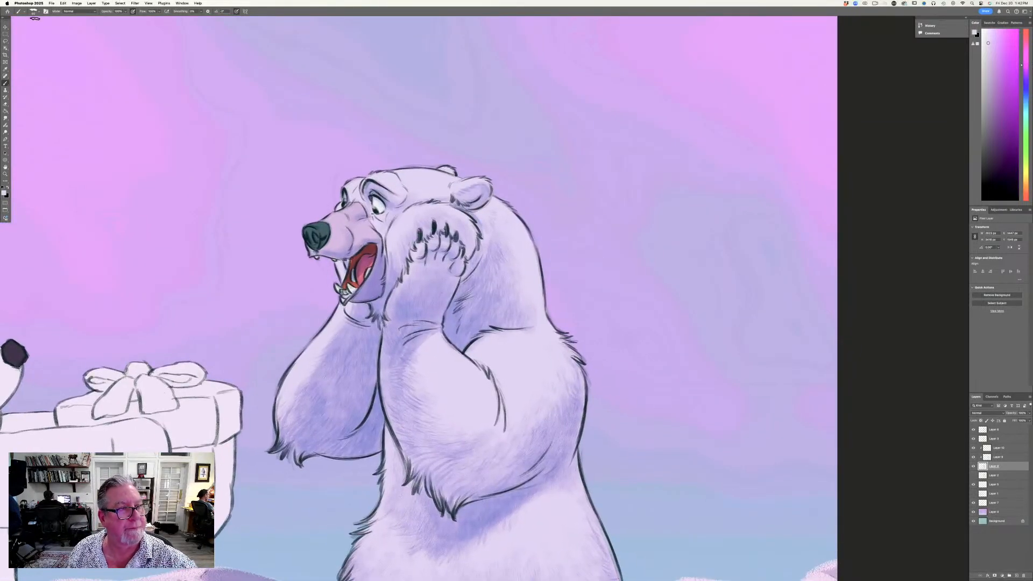
pyautogui.click(33, 10)
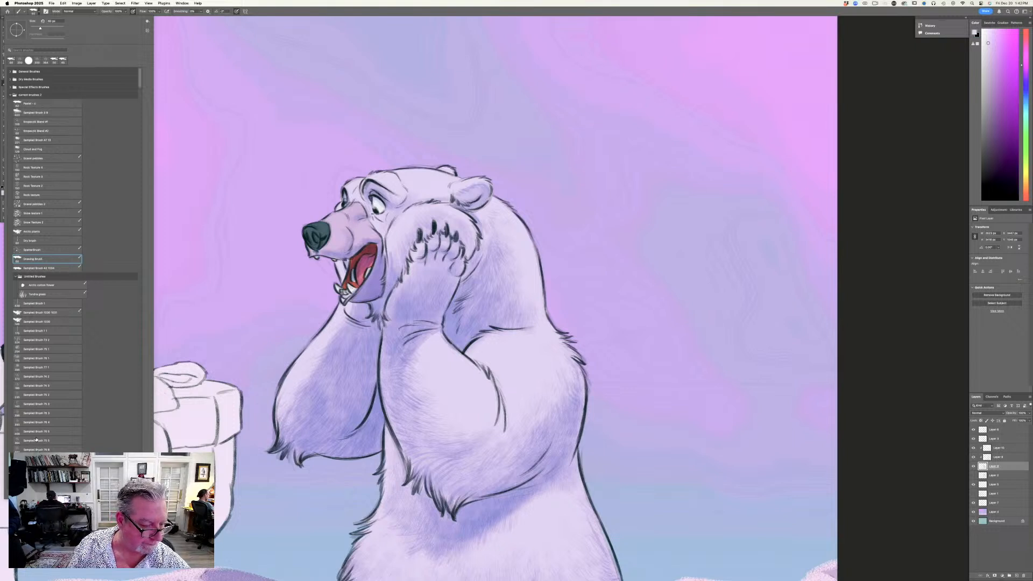
pyautogui.click(381, 321)
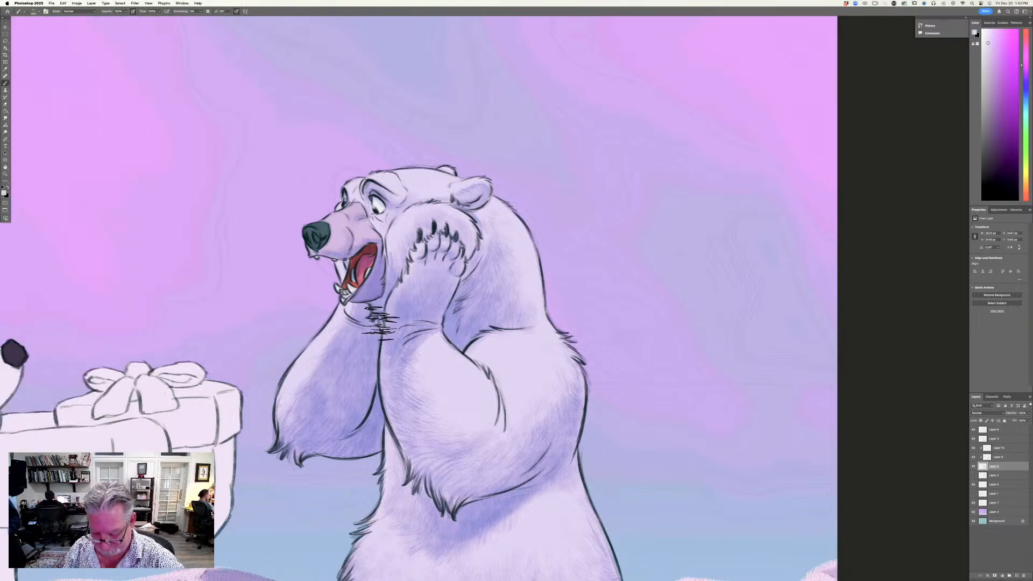
pyautogui.press('[')
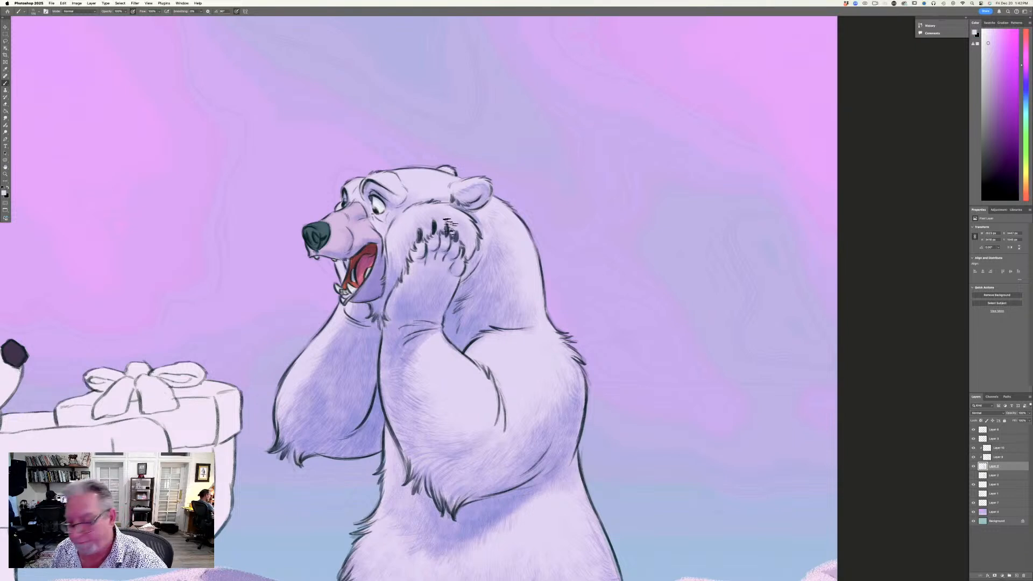
# Select the upper clipped Multiply layer and set the brush colour to the blue-violet sampled from the shadow beneath the near arm.
pyautogui.click(996, 448)
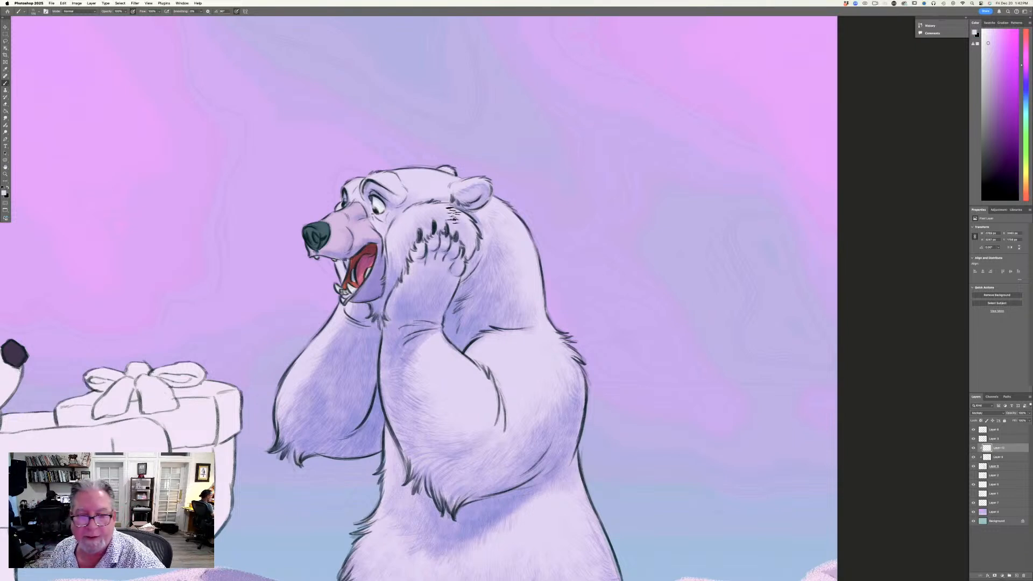
pyautogui.click(6, 192)
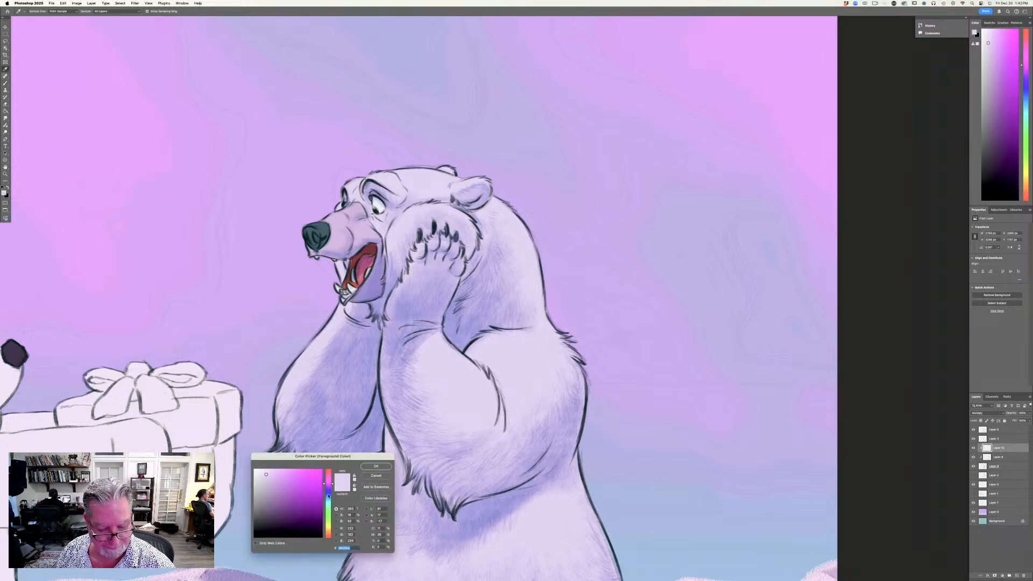
pyautogui.click(480, 516)
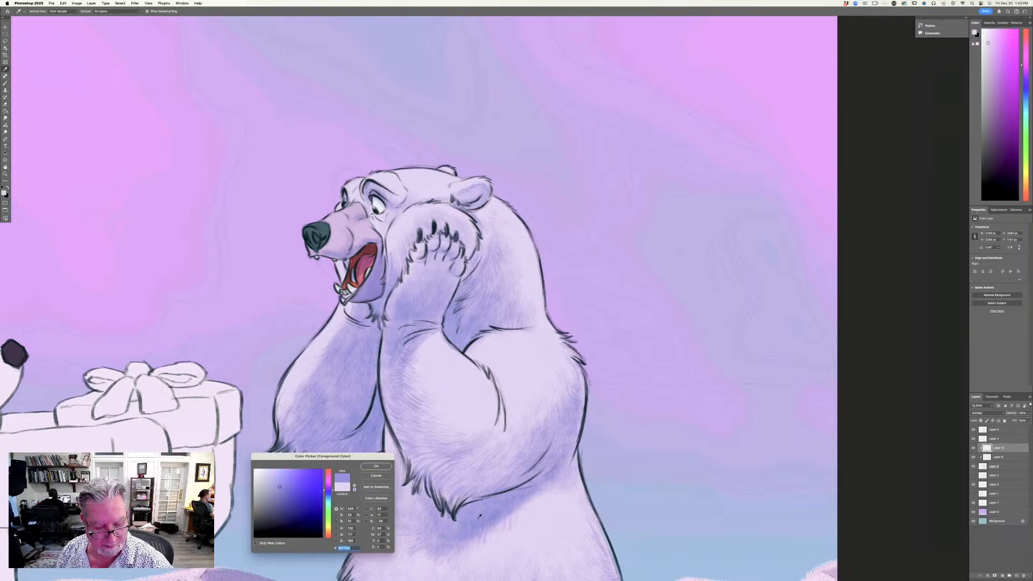
pyautogui.click(375, 465)
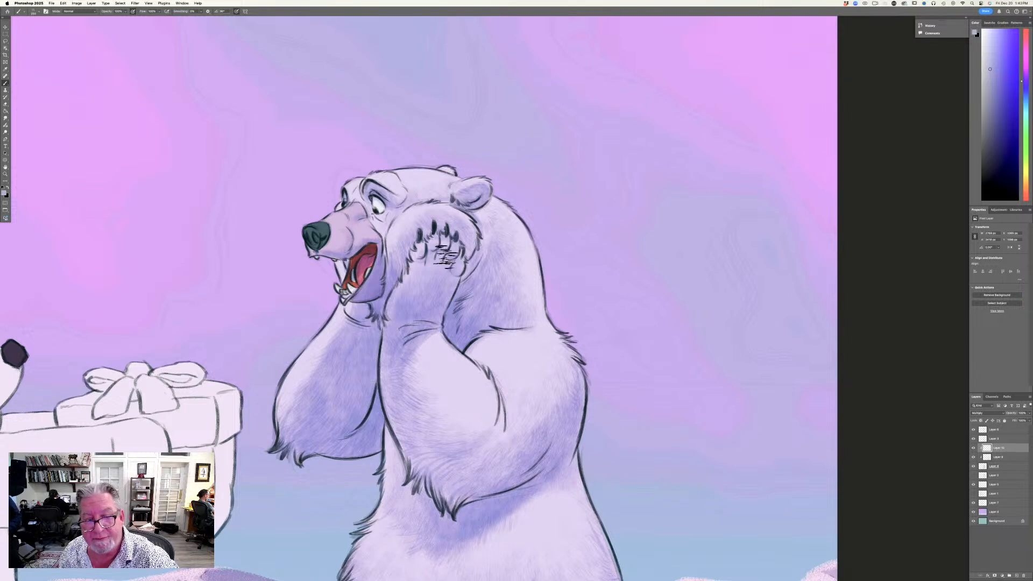
# Add fur-textured shading over the bear's raised near paw and the far arm.
pyautogui.moveTo(441, 238)
pyautogui.mouseDown()
pyautogui.moveTo(411, 268)
pyautogui.moveTo(458, 257)
pyautogui.moveTo(415, 262)
pyautogui.mouseUp()
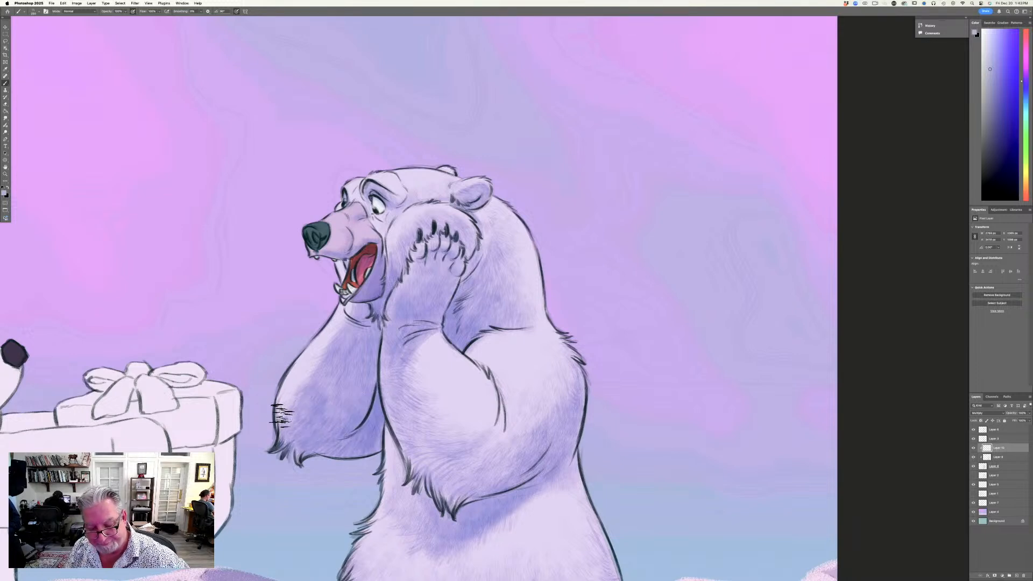
pyautogui.moveTo(281, 418); pyautogui.dragTo(314, 225)
pyautogui.moveTo(248, 392)
pyautogui.mouseDown()
pyautogui.moveTo(425, 389)
pyautogui.moveTo(397, 428)
pyautogui.mouseUp()
pyautogui.press('super+minus')
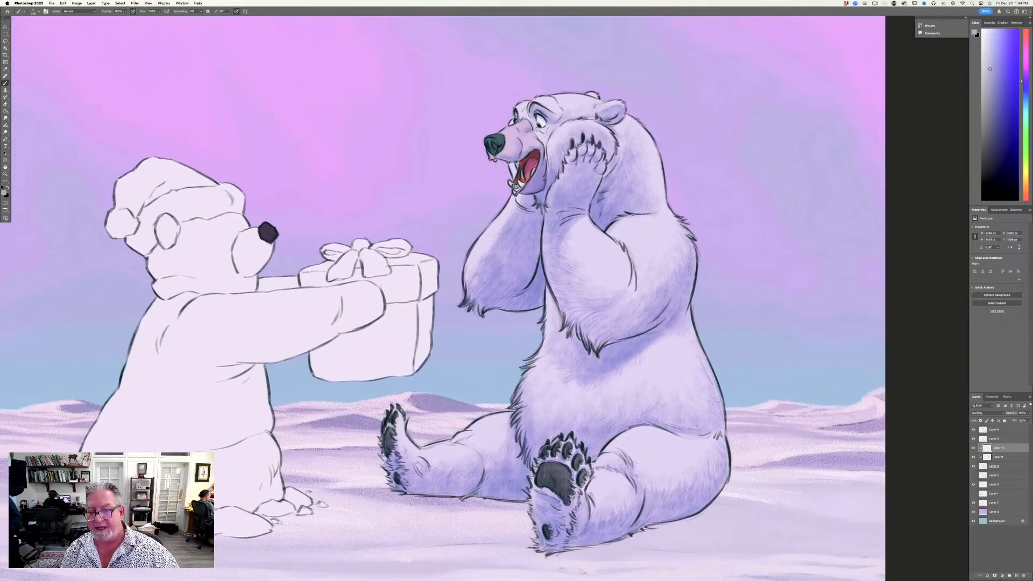
pyautogui.moveTo(354, 485); pyautogui.dragTo(268, 460)
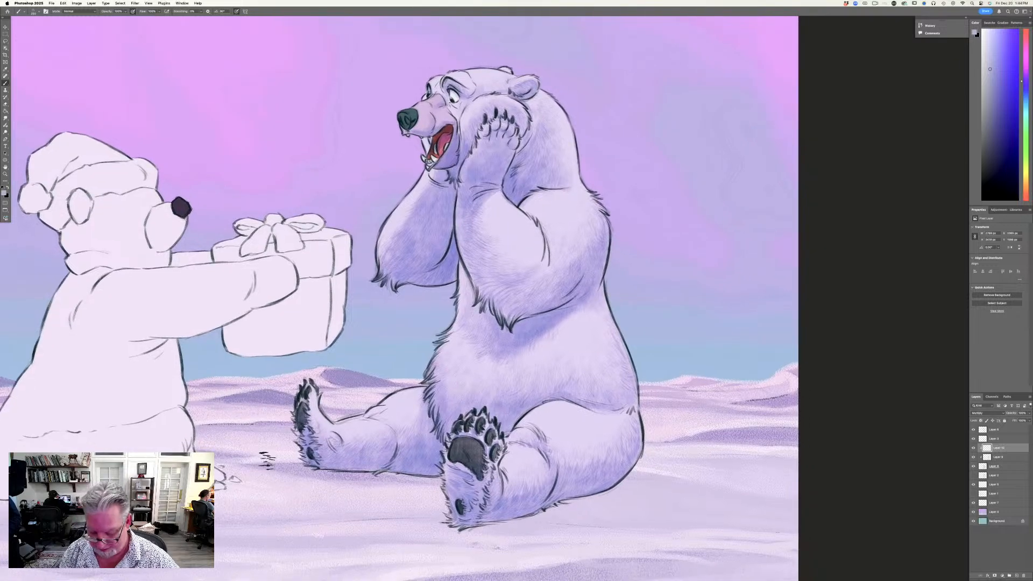
pyautogui.press('super+plus')
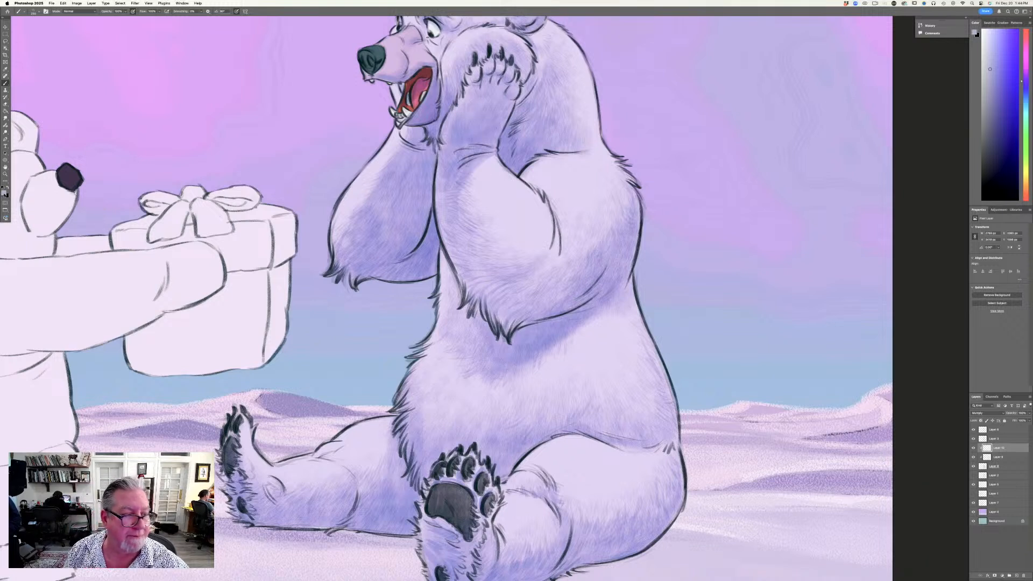
# Set the brush colour to a near-white tint of the pale lilac sampled from the bear's belly.
pyautogui.click(4, 192)
pyautogui.click(596, 345)
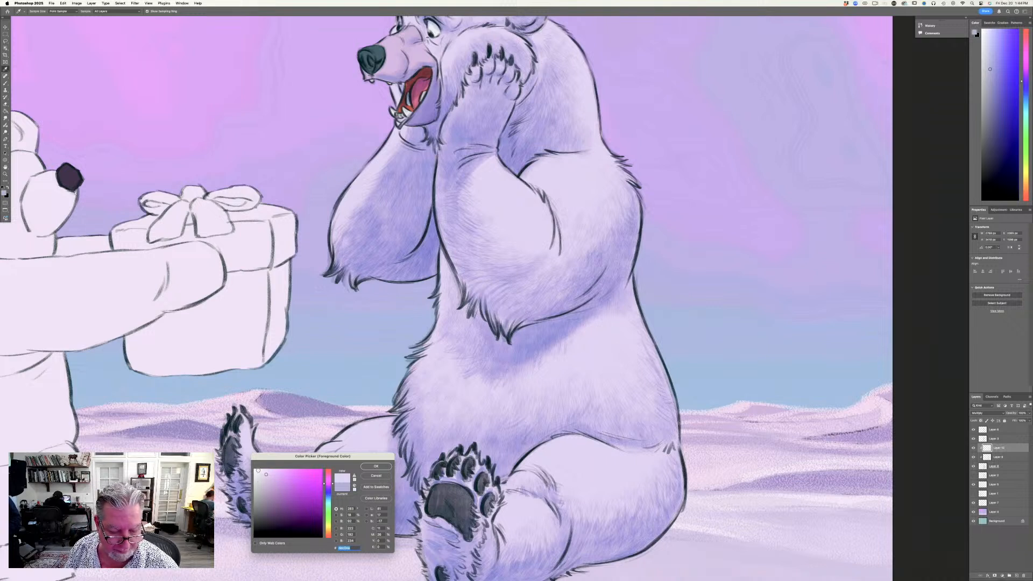
pyautogui.click(375, 466)
pyautogui.moveTo(584, 458); pyautogui.dragTo(610, 428)
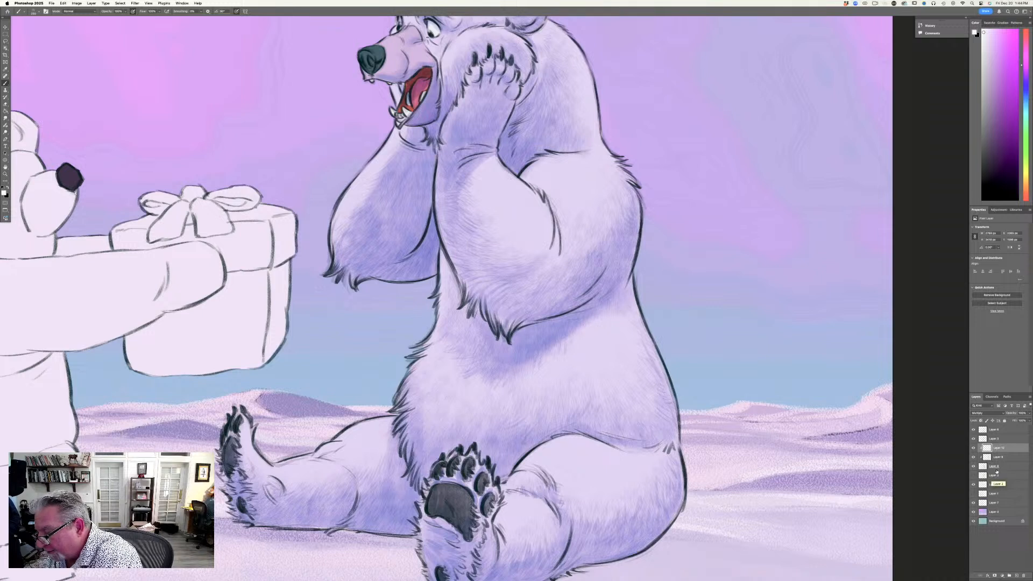
# Create a new Normal-mode layer clipped to the bear's flat colour and move it above both Multiply shading layers.
pyautogui.click(995, 466)
pyautogui.press('super+alt+shift+n')
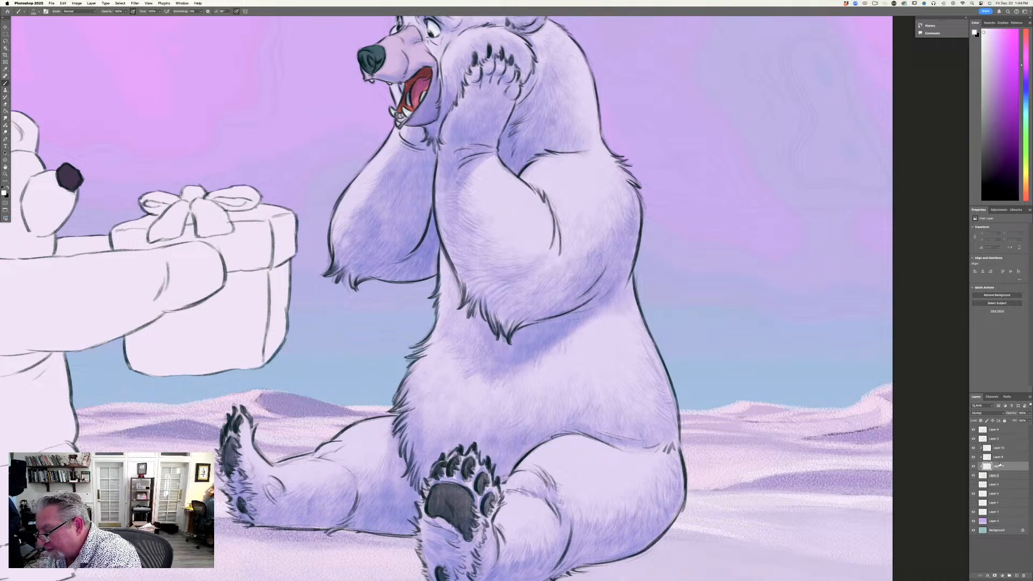
pyautogui.moveTo(1001, 460); pyautogui.dragTo(1001, 445)
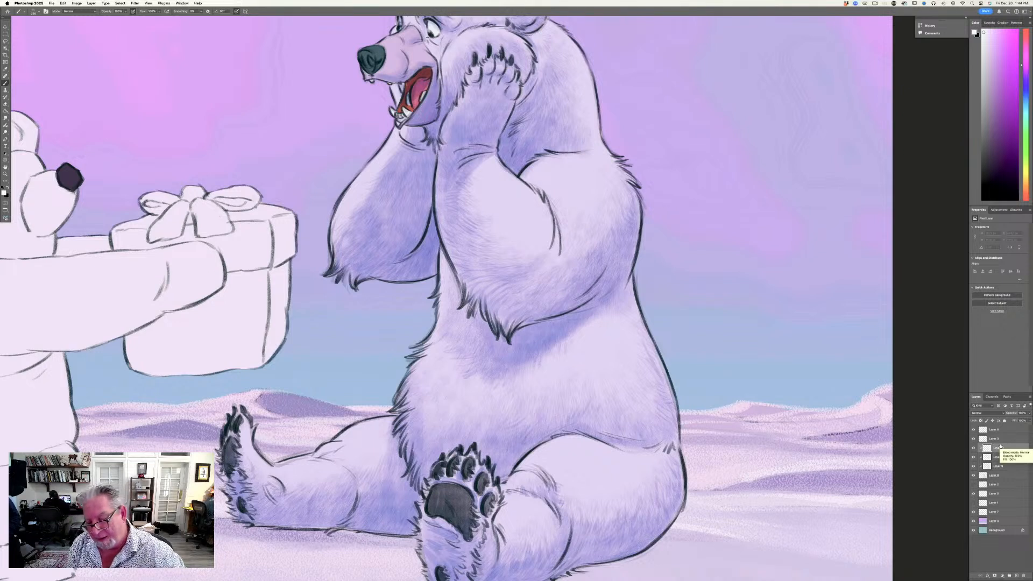
# Brush near-white fur highlights over the bear's near thigh and belly on the new clipped layer.
pyautogui.moveTo(537, 456); pyautogui.dragTo(519, 475)
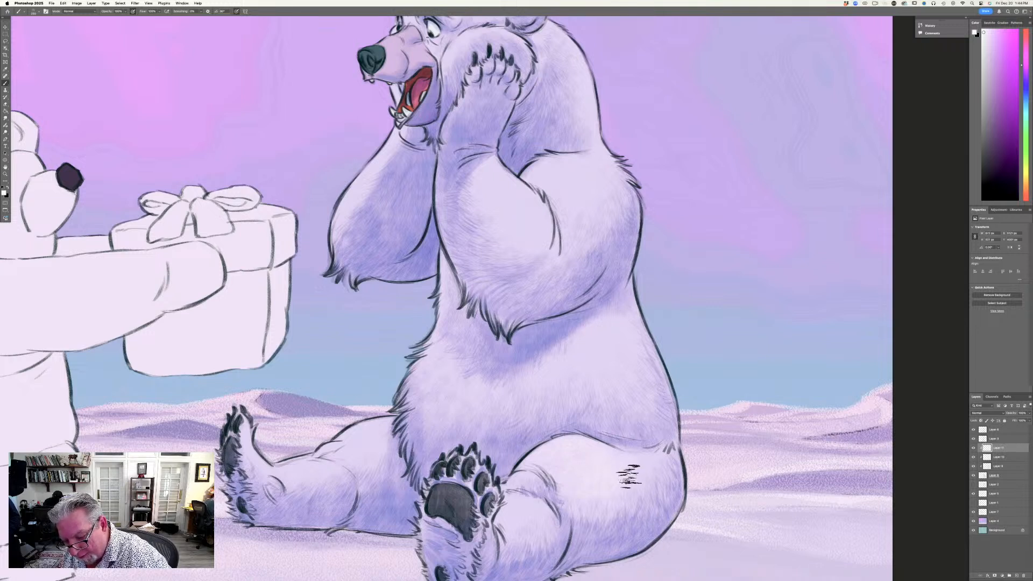
pyautogui.moveTo(635, 460); pyautogui.dragTo(639, 501)
pyautogui.moveTo(647, 464); pyautogui.dragTo(661, 496)
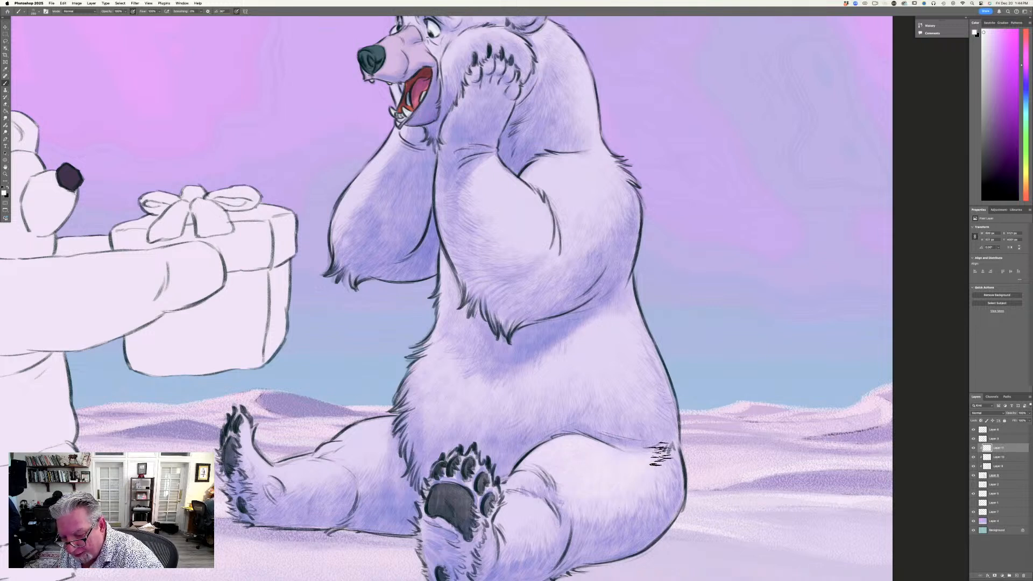
pyautogui.moveTo(662, 454)
pyautogui.mouseDown()
pyautogui.moveTo(662, 513)
pyautogui.moveTo(636, 463)
pyautogui.moveTo(630, 523)
pyautogui.moveTo(608, 464)
pyautogui.moveTo(574, 524)
pyautogui.moveTo(588, 463)
pyautogui.moveTo(559, 501)
pyautogui.moveTo(551, 481)
pyautogui.moveTo(574, 443)
pyautogui.moveTo(531, 462)
pyautogui.moveTo(628, 455)
pyautogui.moveTo(578, 442)
pyautogui.moveTo(603, 449)
pyautogui.moveTo(540, 462)
pyautogui.moveTo(542, 480)
pyautogui.moveTo(593, 465)
pyautogui.moveTo(577, 455)
pyautogui.moveTo(547, 462)
pyautogui.moveTo(516, 489)
pyautogui.moveTo(538, 477)
pyautogui.moveTo(548, 491)
pyautogui.moveTo(542, 506)
pyautogui.moveTo(532, 503)
pyautogui.moveTo(521, 540)
pyautogui.moveTo(513, 541)
pyautogui.moveTo(507, 514)
pyautogui.moveTo(516, 525)
pyautogui.moveTo(540, 509)
pyautogui.moveTo(534, 525)
pyautogui.moveTo(556, 512)
pyautogui.moveTo(545, 538)
pyautogui.moveTo(559, 509)
pyautogui.moveTo(561, 555)
pyautogui.moveTo(523, 566)
pyautogui.moveTo(522, 509)
pyautogui.moveTo(510, 509)
pyautogui.moveTo(510, 486)
pyautogui.moveTo(560, 457)
pyautogui.moveTo(555, 448)
pyautogui.moveTo(594, 501)
pyautogui.moveTo(611, 487)
pyautogui.moveTo(626, 498)
pyautogui.moveTo(658, 474)
pyautogui.moveTo(667, 501)
pyautogui.mouseUp()
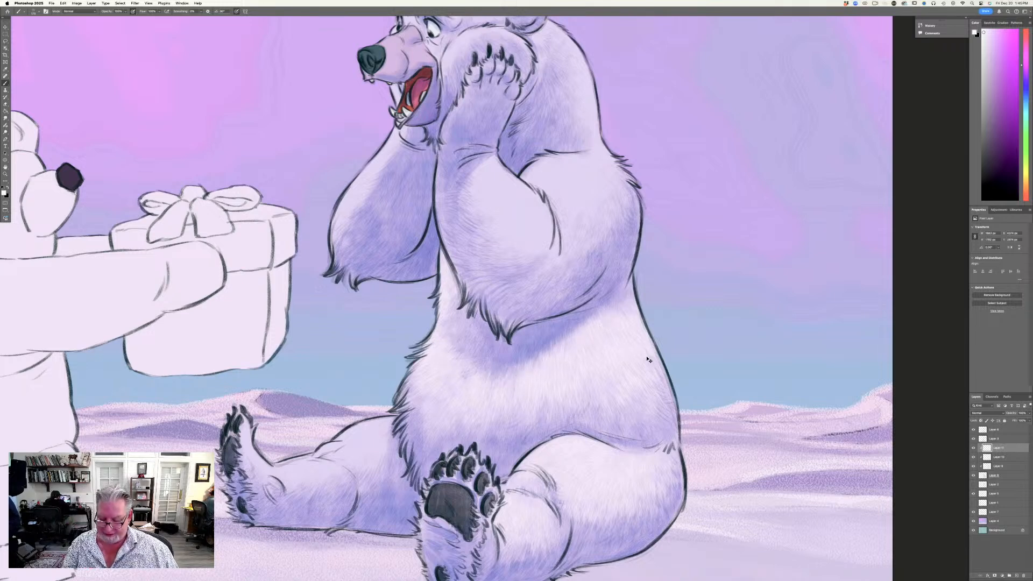
# Brush near-white fur highlights along the bear's far leg from the thigh over the knee and shin to the ankle.
pyautogui.press('super+equal')
pyautogui.press('super+equal')
pyautogui.press('super+equal')
pyautogui.moveTo(647, 355); pyautogui.dragTo(498, 39)
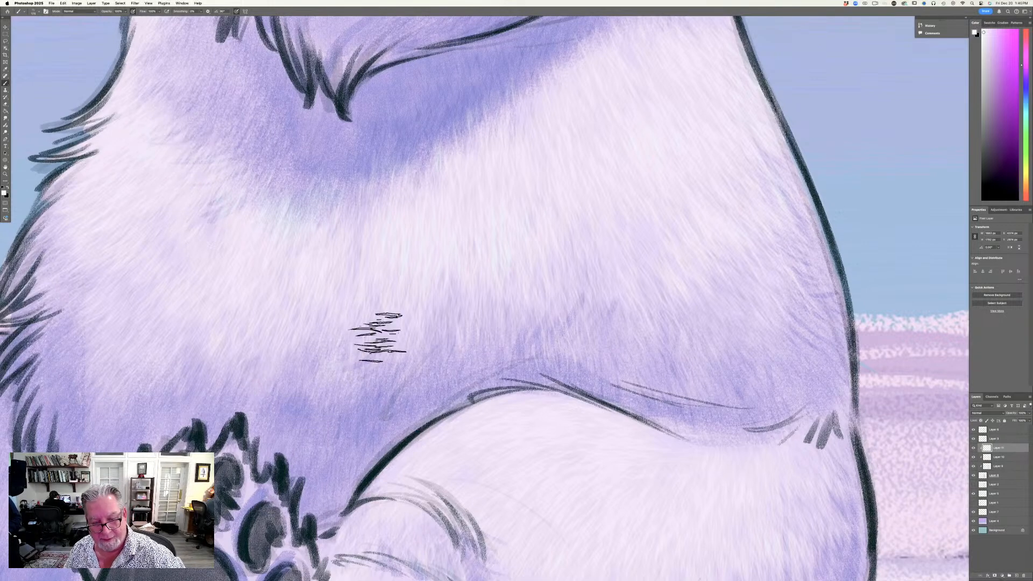
pyautogui.press('super+minus')
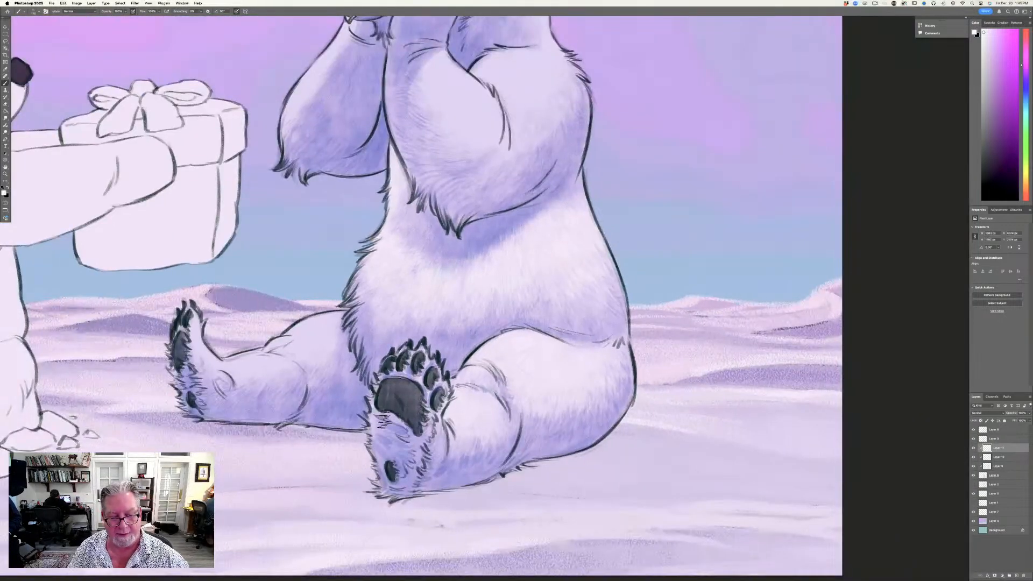
pyautogui.moveTo(337, 318)
pyautogui.mouseDown()
pyautogui.moveTo(297, 335)
pyautogui.moveTo(333, 321)
pyautogui.moveTo(297, 353)
pyautogui.mouseUp()
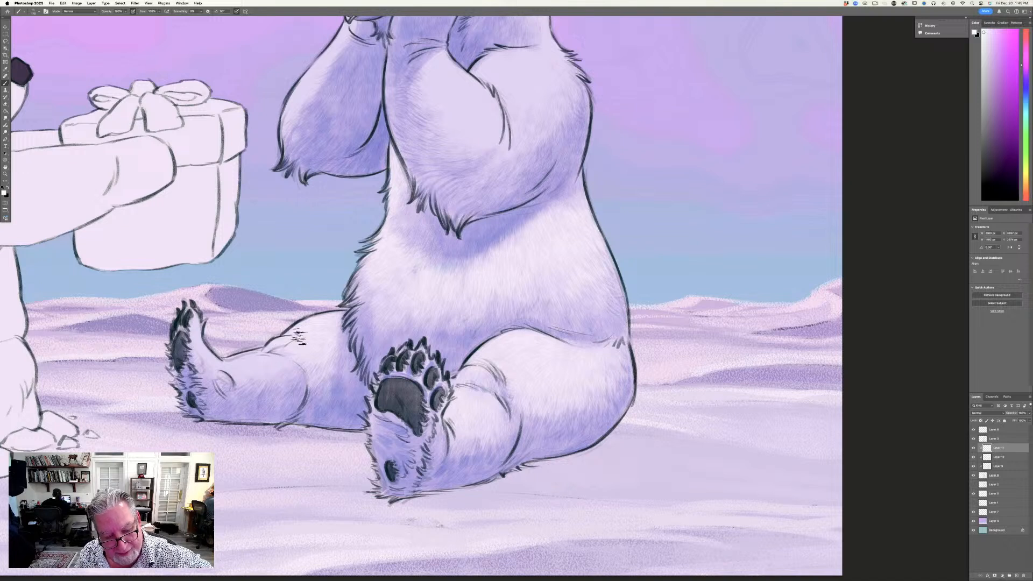
pyautogui.moveTo(298, 336)
pyautogui.mouseDown()
pyautogui.moveTo(306, 372)
pyautogui.moveTo(278, 341)
pyautogui.moveTo(256, 356)
pyautogui.mouseUp()
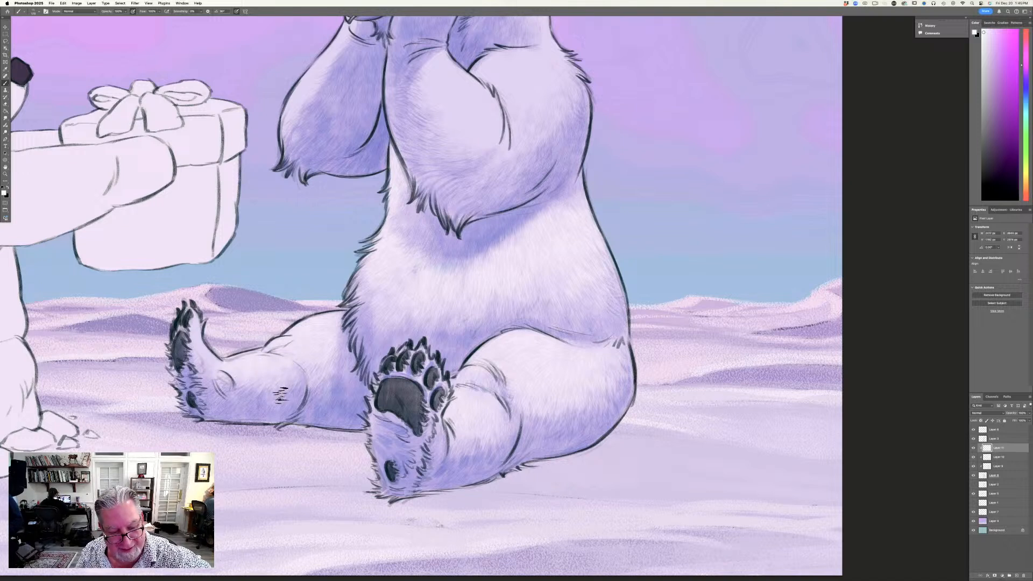
pyautogui.moveTo(280, 396)
pyautogui.mouseDown()
pyautogui.moveTo(214, 372)
pyautogui.moveTo(209, 355)
pyautogui.mouseUp()
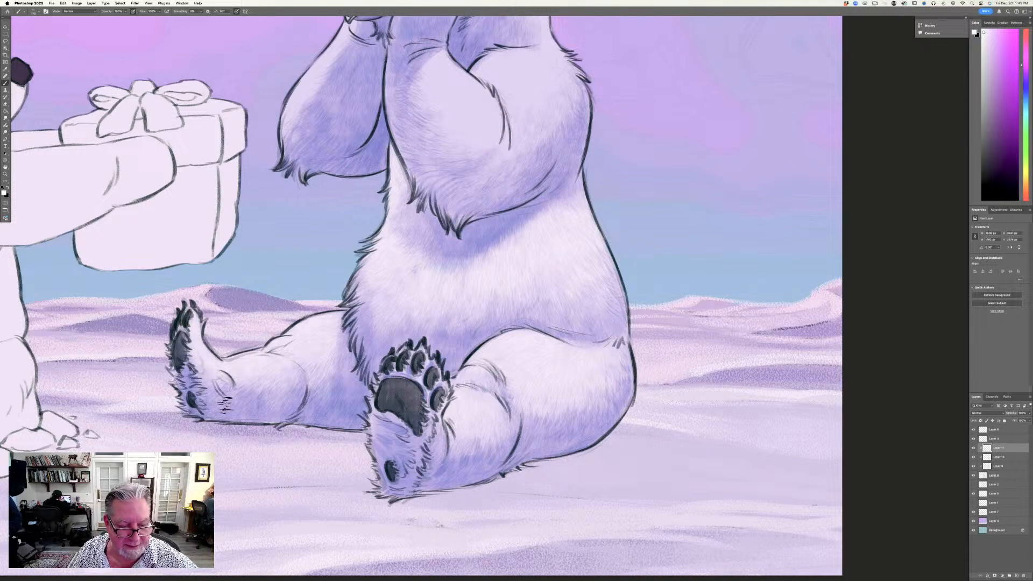
pyautogui.moveTo(225, 372); pyautogui.dragTo(216, 357)
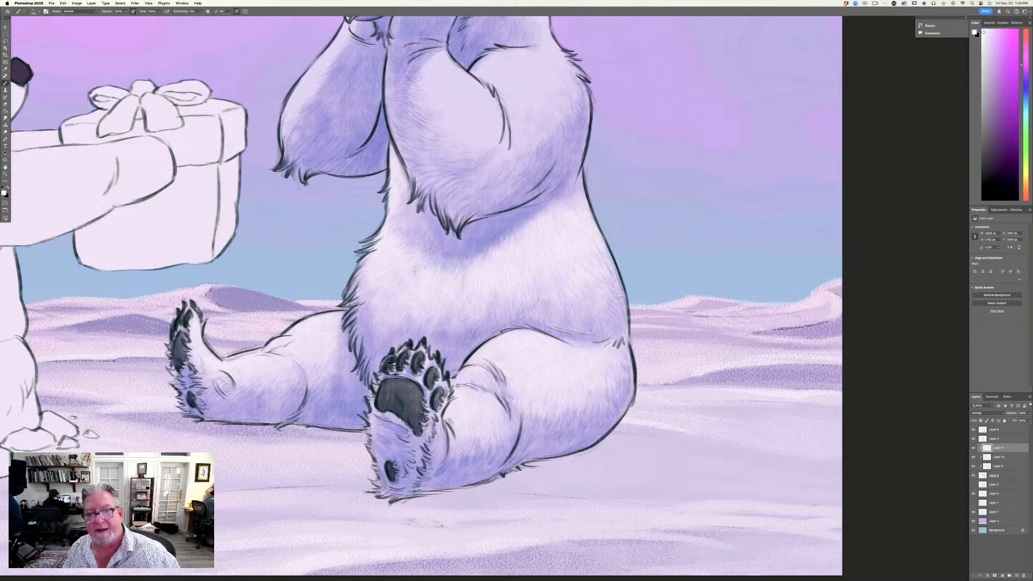
# Brush near-white fur highlights over the bear's near arm, shoulder and back of the neck, and check the whole figure.
pyautogui.scroll(10, 214, 289)
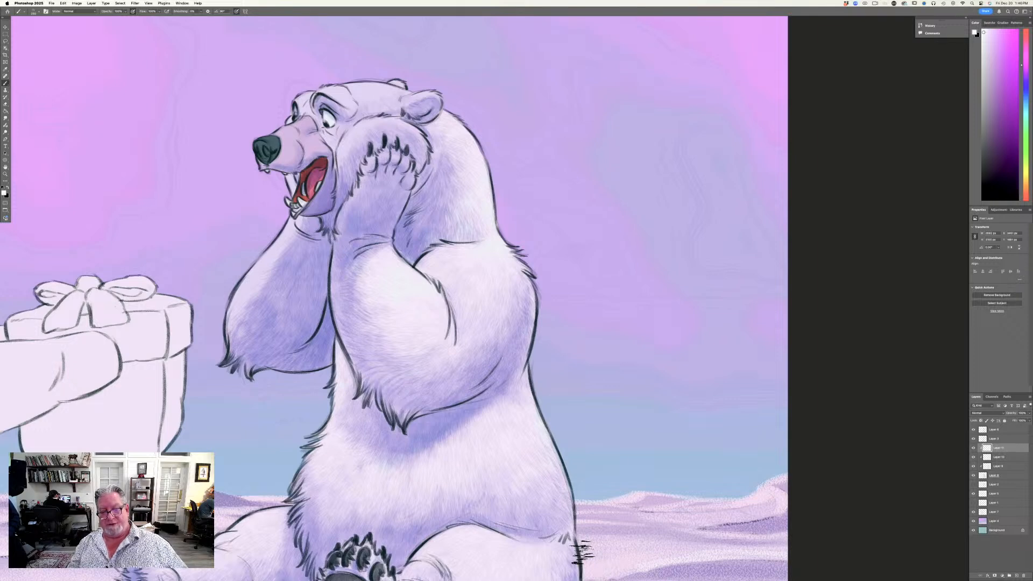
pyautogui.scroll(-5, 311, 340)
pyautogui.hscroll(-3, 311, 340)
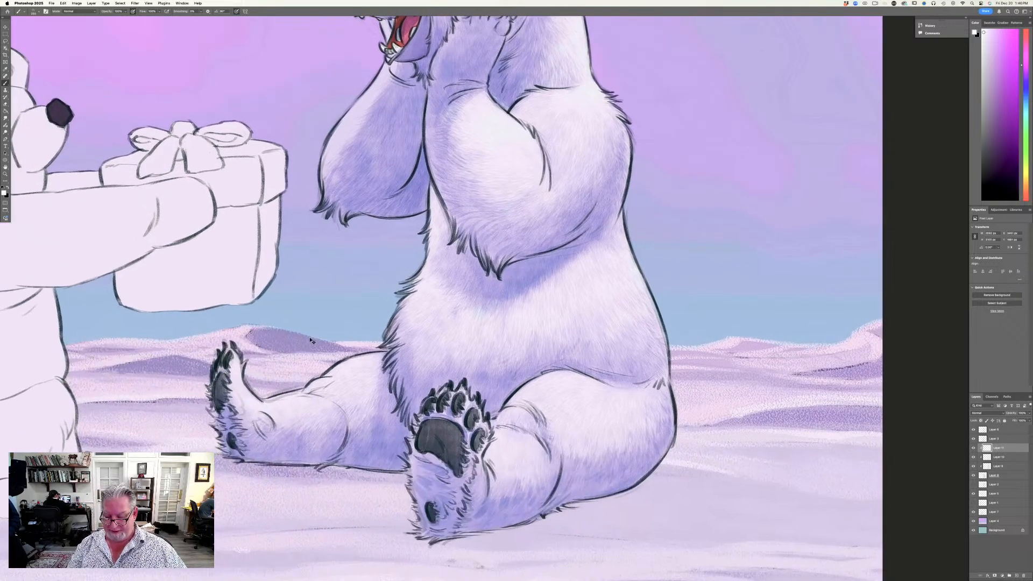
pyautogui.press('super+0')
pyautogui.scroll(5, 311, 341)
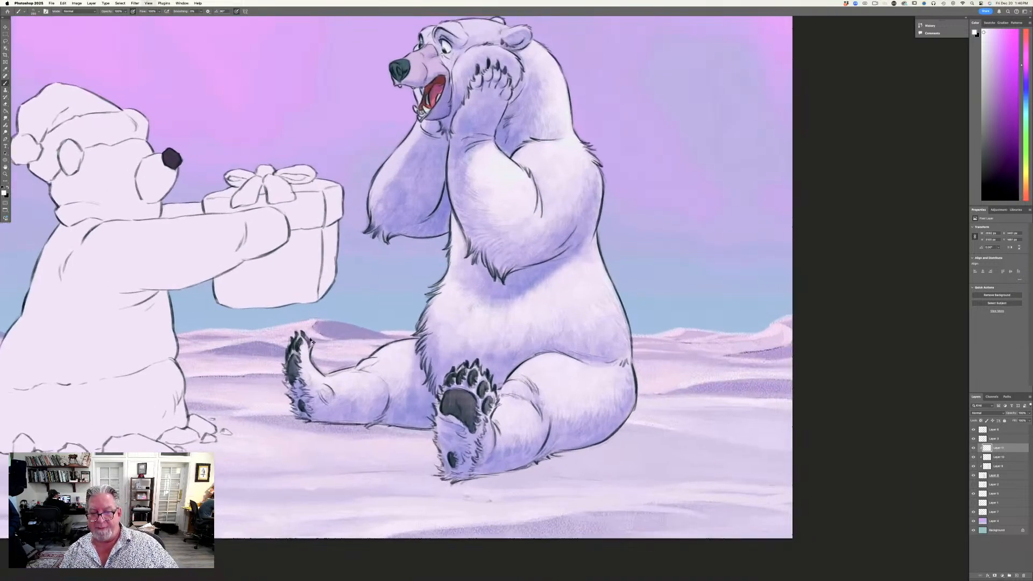
pyautogui.scroll(3, 311, 340)
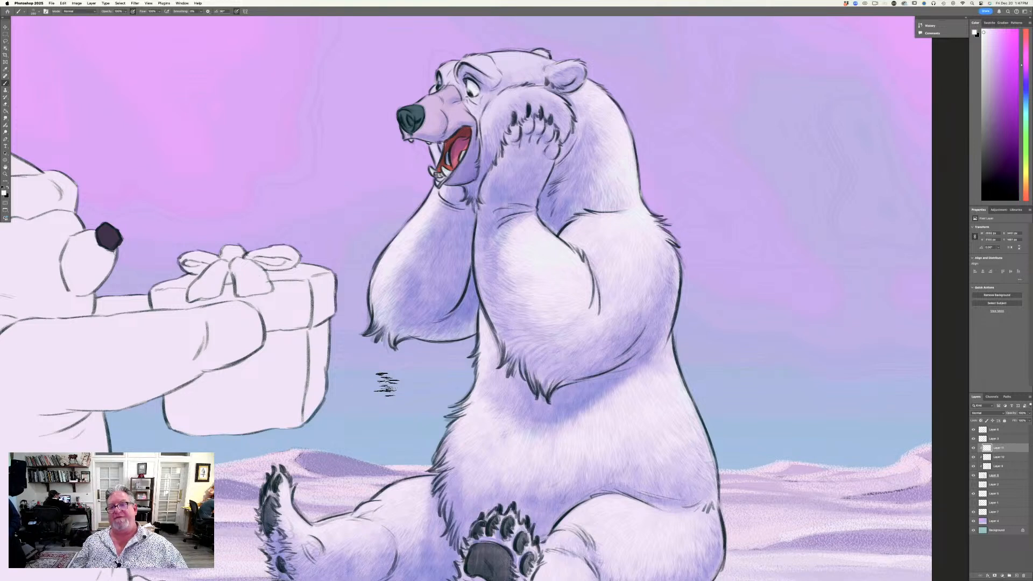
# Reduce the fur brush size and add finer near-white highlights to the bear's face, belly and raised paw.
pyautogui.press('[')
pyautogui.press('[')
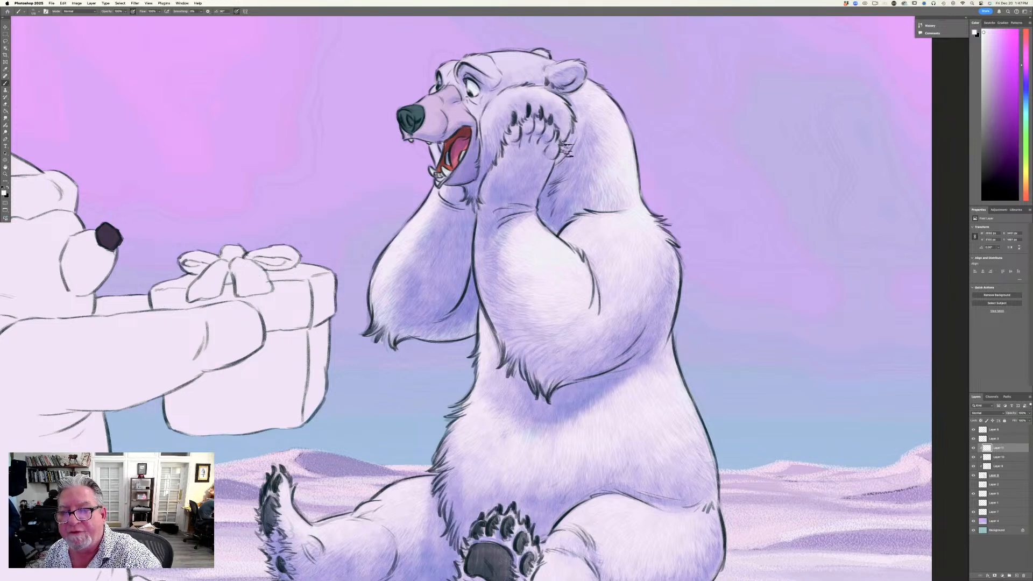
pyautogui.moveTo(519, 88)
pyautogui.mouseDown()
pyautogui.moveTo(493, 128)
pyautogui.moveTo(474, 103)
pyautogui.mouseUp()
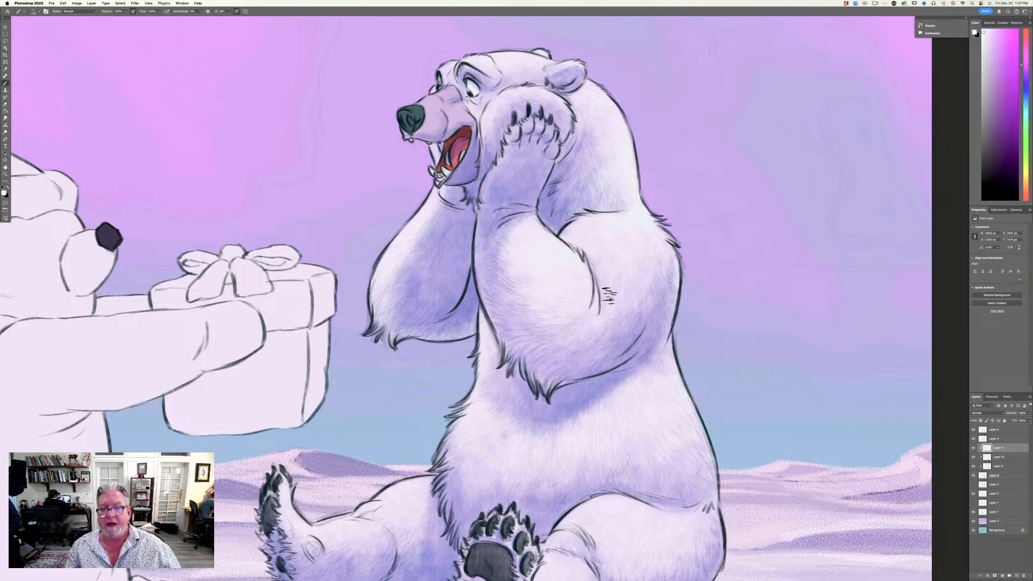
pyautogui.press('super+0')
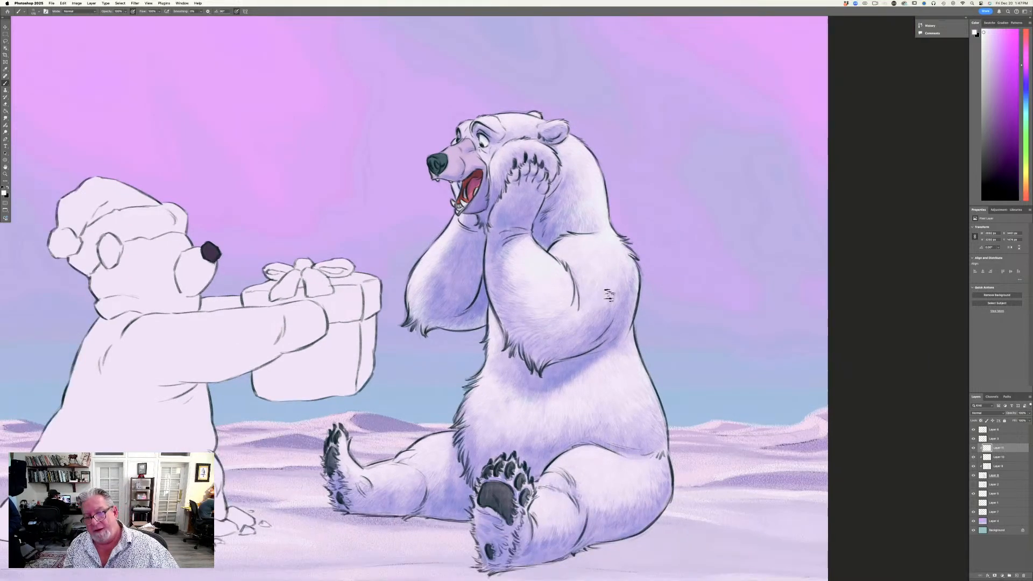
pyautogui.moveTo(498, 344)
pyautogui.mouseDown()
pyautogui.moveTo(486, 367)
pyautogui.moveTo(499, 363)
pyautogui.moveTo(514, 385)
pyautogui.moveTo(473, 457)
pyautogui.moveTo(495, 345)
pyautogui.moveTo(487, 386)
pyautogui.moveTo(496, 395)
pyautogui.moveTo(514, 383)
pyautogui.moveTo(530, 453)
pyautogui.mouseUp()
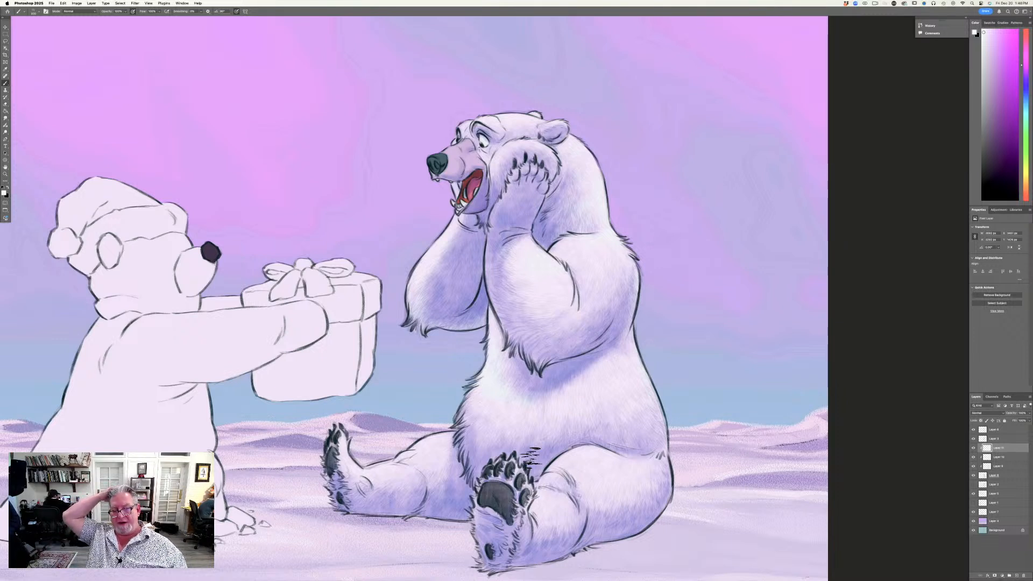
pyautogui.moveTo(530, 453)
pyautogui.mouseDown()
pyautogui.moveTo(437, 423)
pyautogui.moveTo(407, 467)
pyautogui.moveTo(447, 451)
pyautogui.mouseUp()
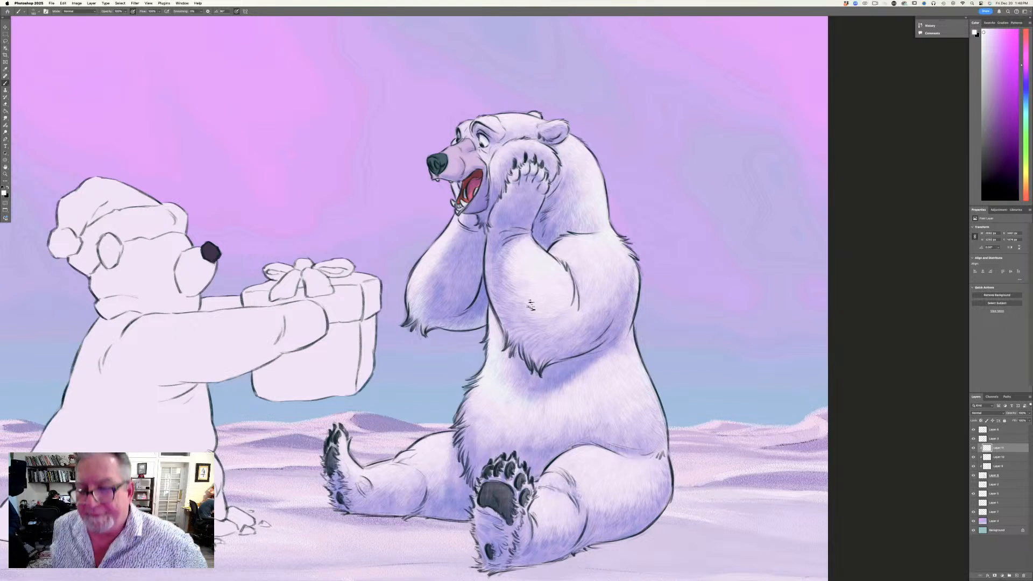
# Sample a lavender from the sky beside the bear's back and lighten it as the brush colour.
pyautogui.scroll(-5, 530, 306)
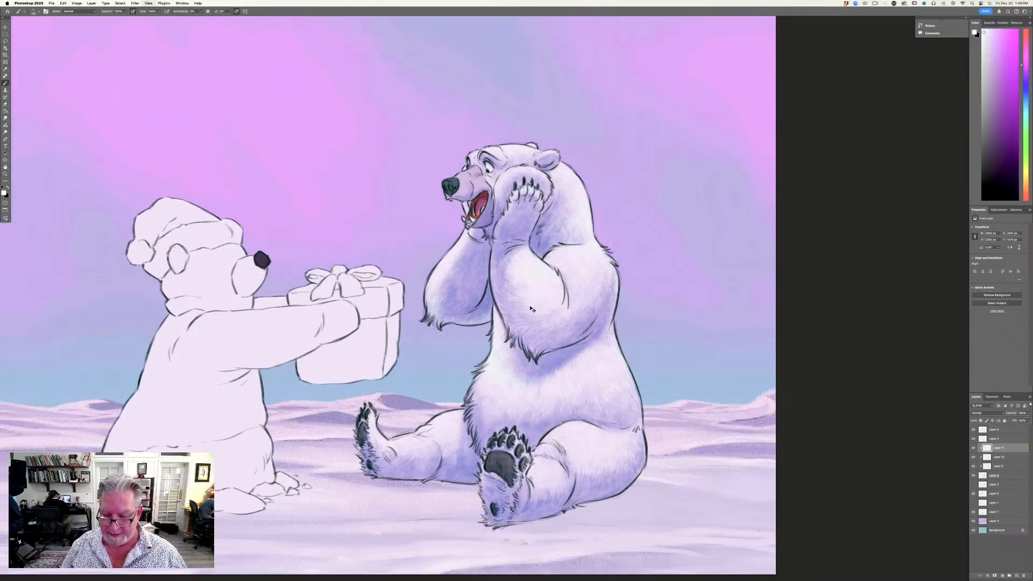
pyautogui.scroll(5, 531, 309)
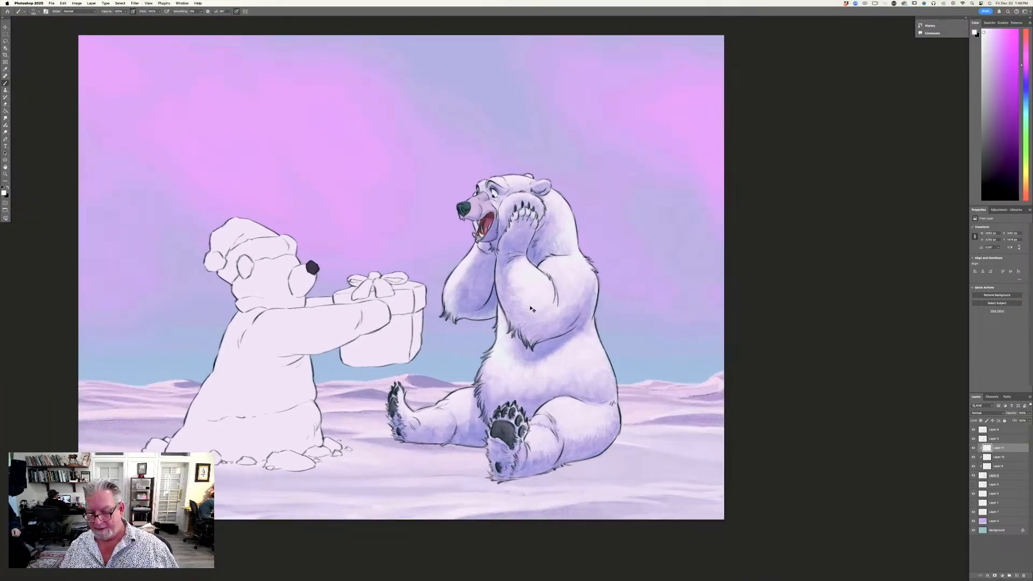
pyautogui.click(6, 192)
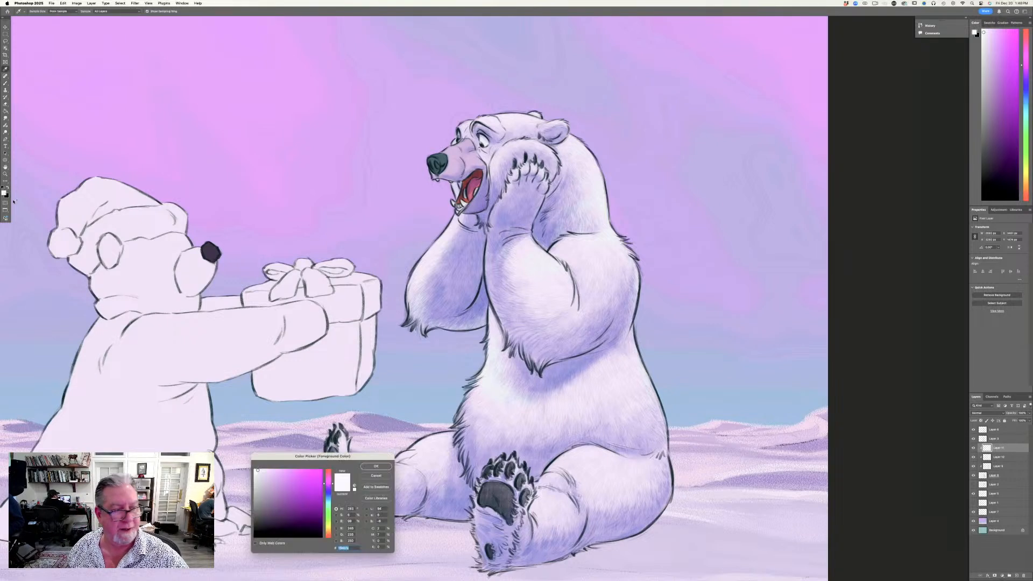
pyautogui.click(655, 260)
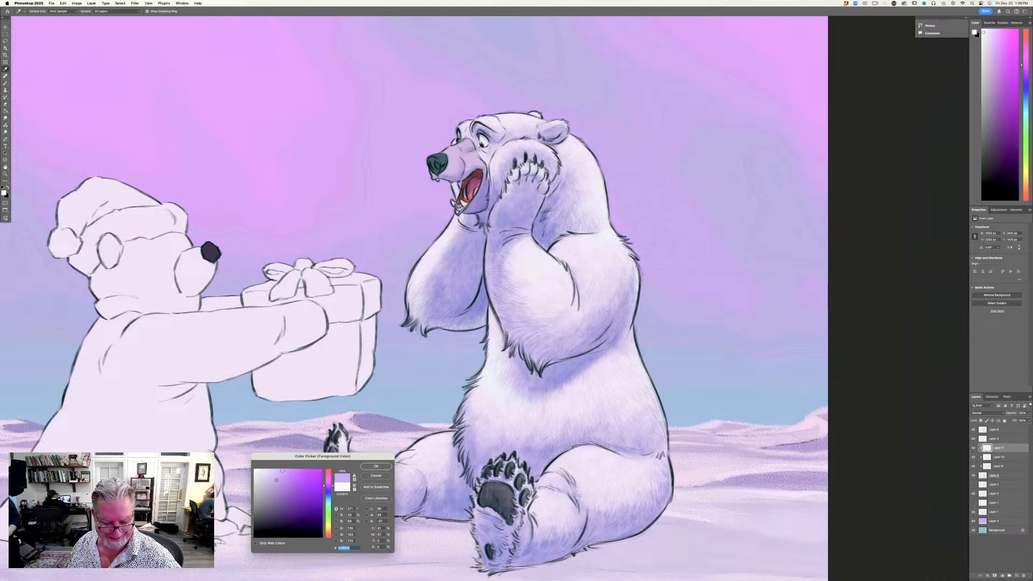
pyautogui.click(365, 467)
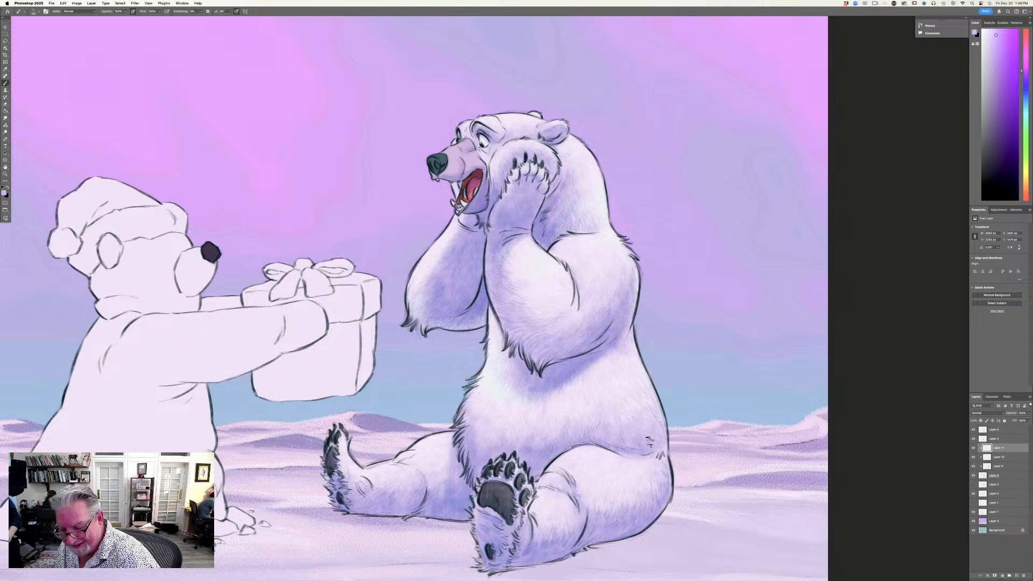
pyautogui.click(4, 194)
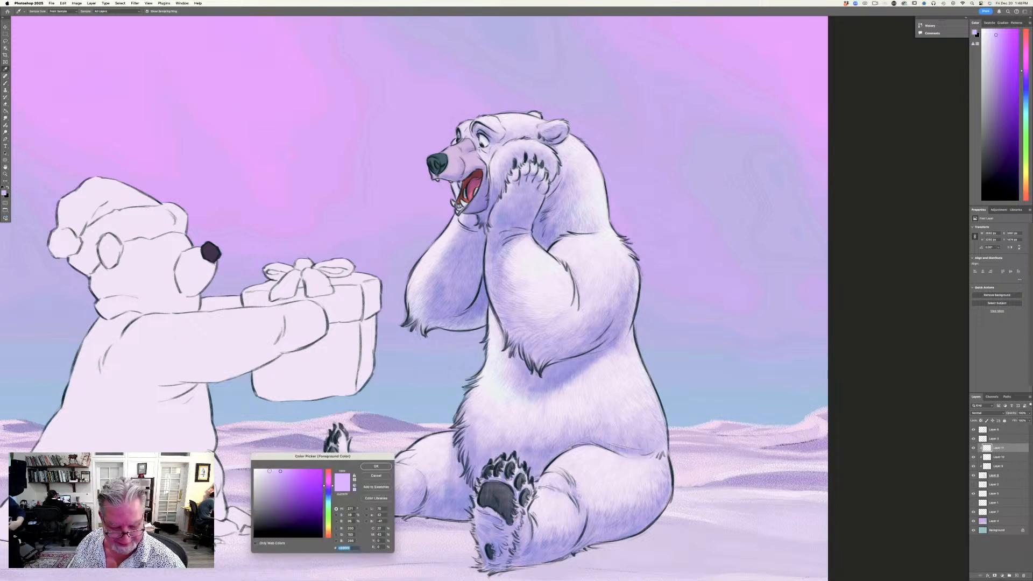
pyautogui.click(371, 468)
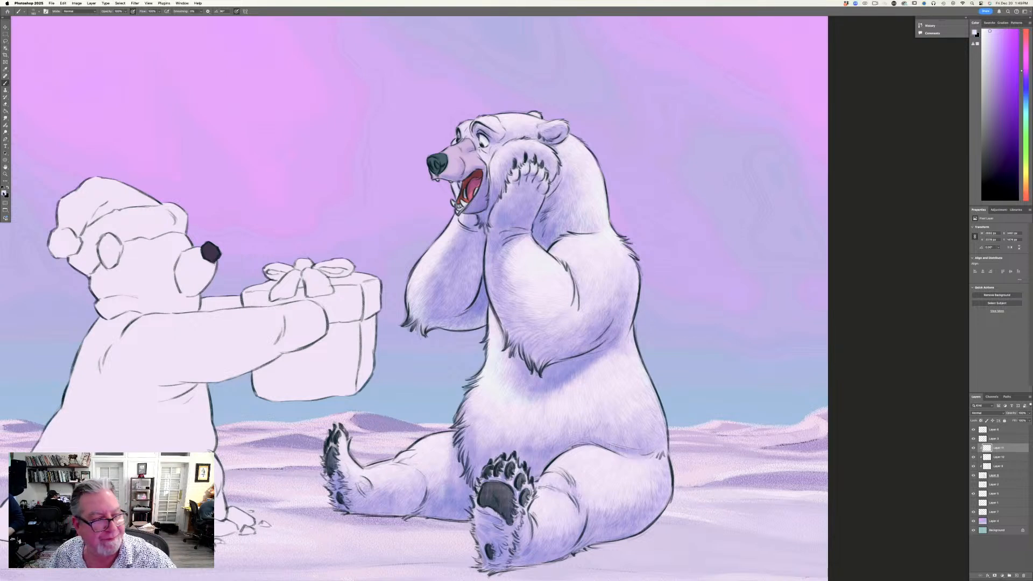
# Add a new layer at the top of the layer stack and set the foreground colour to near-white.
pyautogui.click(4, 193)
pyautogui.press('Return')
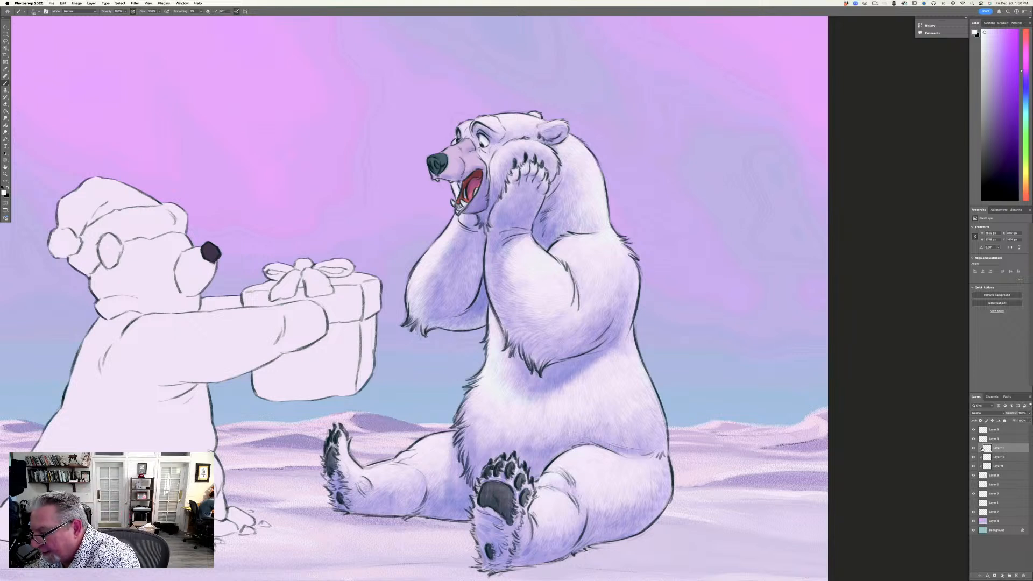
pyautogui.click(993, 430)
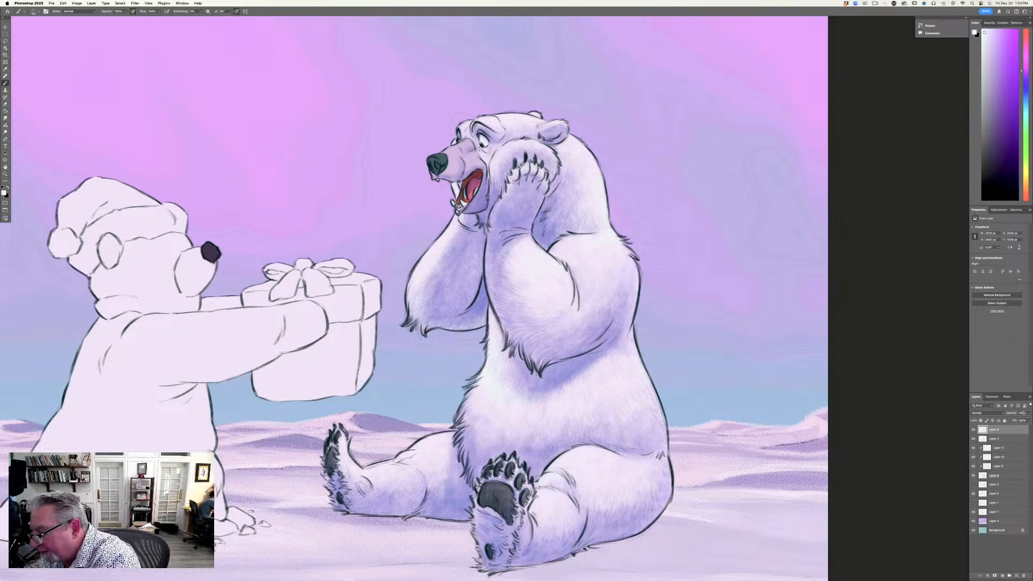
pyautogui.click(1022, 421)
pyautogui.moveTo(1014, 421); pyautogui.dragTo(1030, 422)
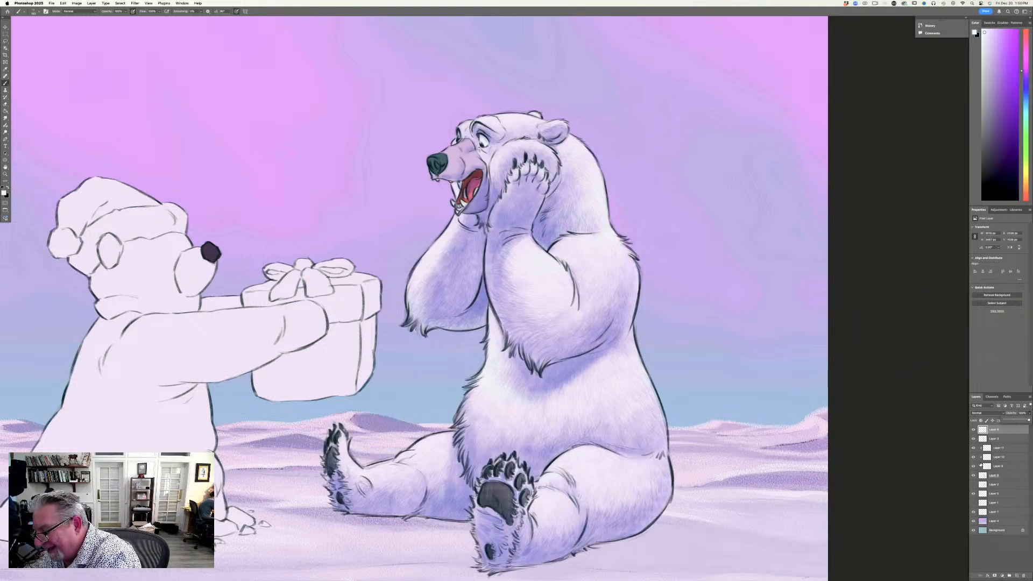
pyautogui.click(1017, 575)
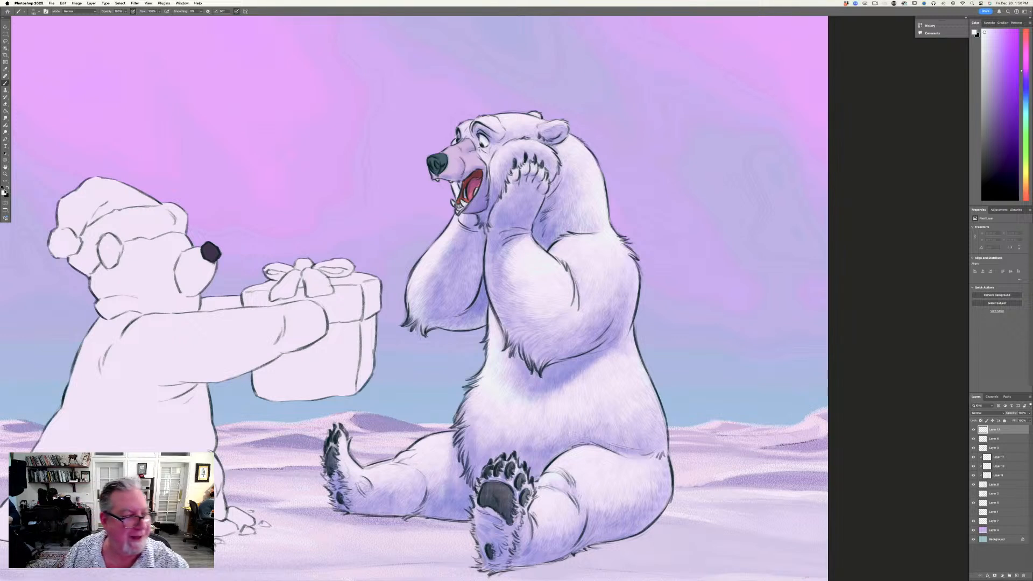
pyautogui.click(5, 192)
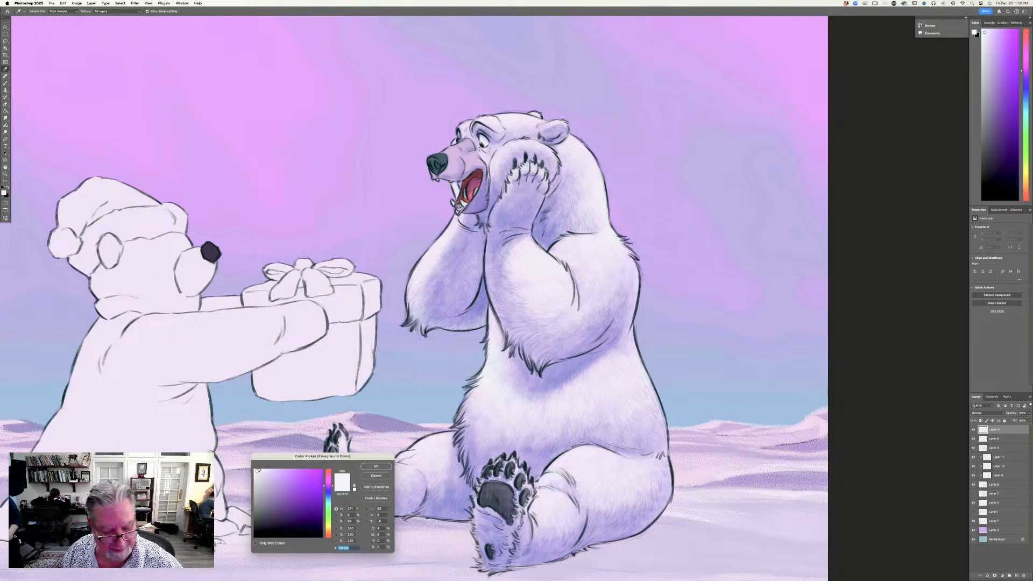
pyautogui.click(372, 466)
pyautogui.press('b')
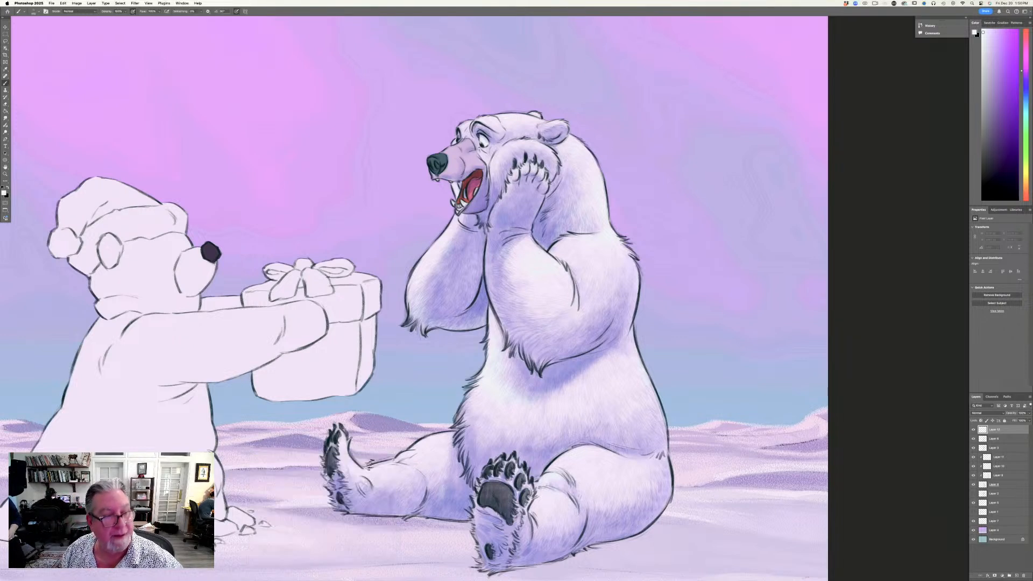
# Choose a thin drawing brush preset and paint near-white fur strokes along the outer edge of the bear's far arm.
pyautogui.click(33, 11)
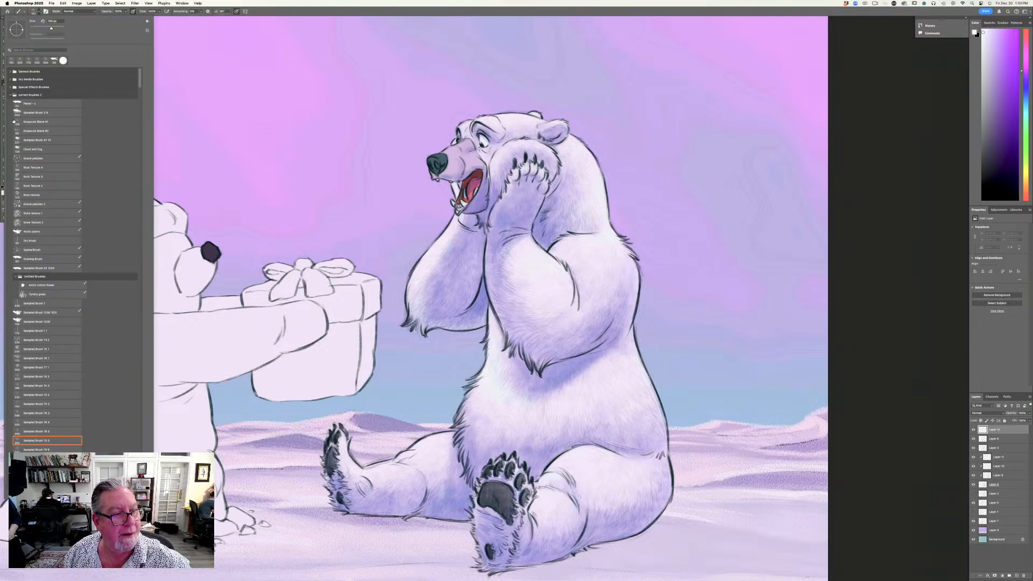
pyautogui.click(23, 260)
pyautogui.click(451, 222)
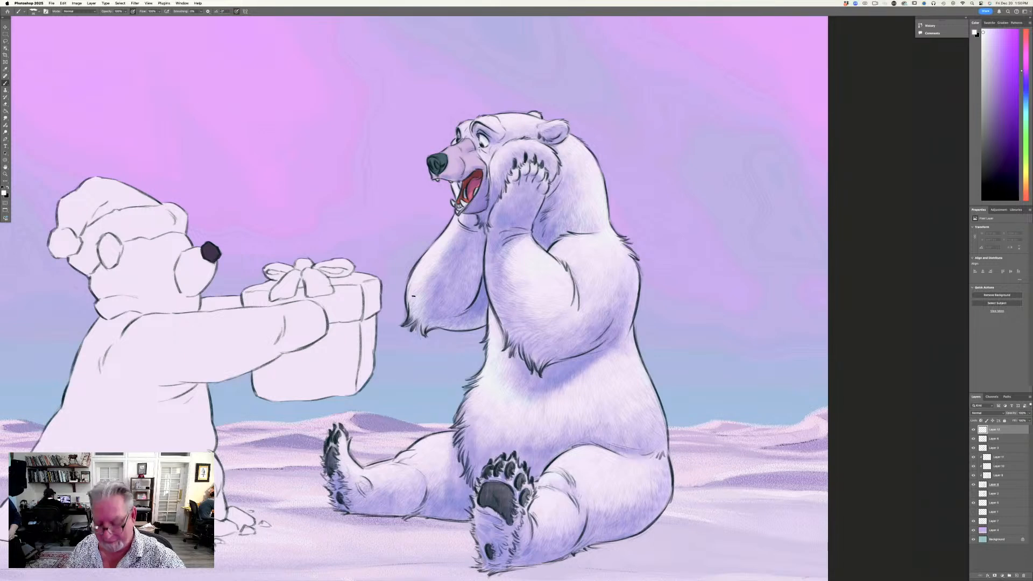
pyautogui.scroll(4, 413, 296)
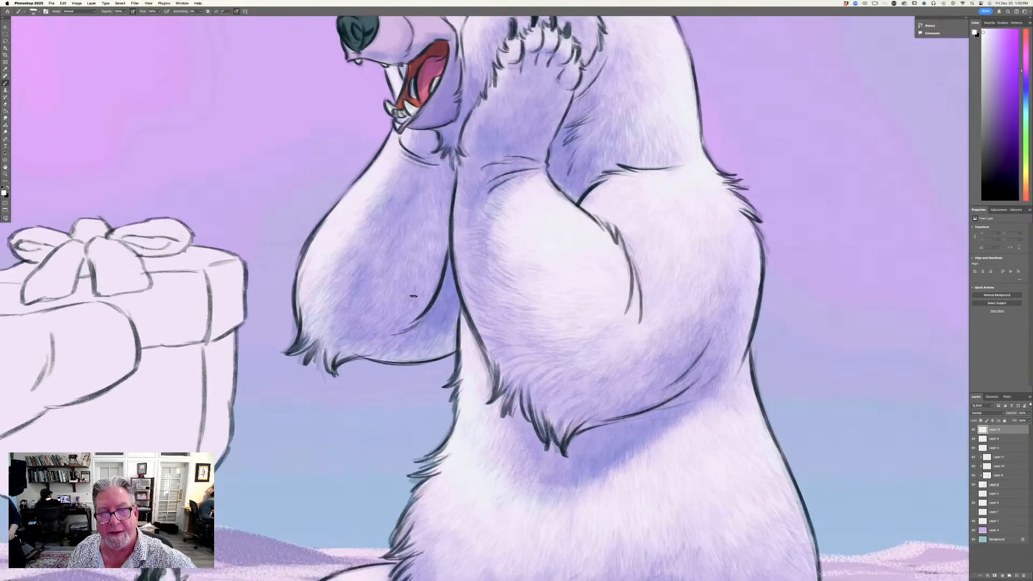
pyautogui.moveTo(395, 128)
pyautogui.mouseDown()
pyautogui.moveTo(379, 157)
pyautogui.moveTo(394, 143)
pyautogui.moveTo(380, 144)
pyautogui.moveTo(390, 131)
pyautogui.moveTo(337, 205)
pyautogui.moveTo(369, 175)
pyautogui.moveTo(363, 184)
pyautogui.moveTo(325, 217)
pyautogui.moveTo(333, 212)
pyautogui.moveTo(315, 236)
pyautogui.mouseUp()
# Lower the opacity of the bear's line art layer to soften its outlines.
pyautogui.click(997, 440)
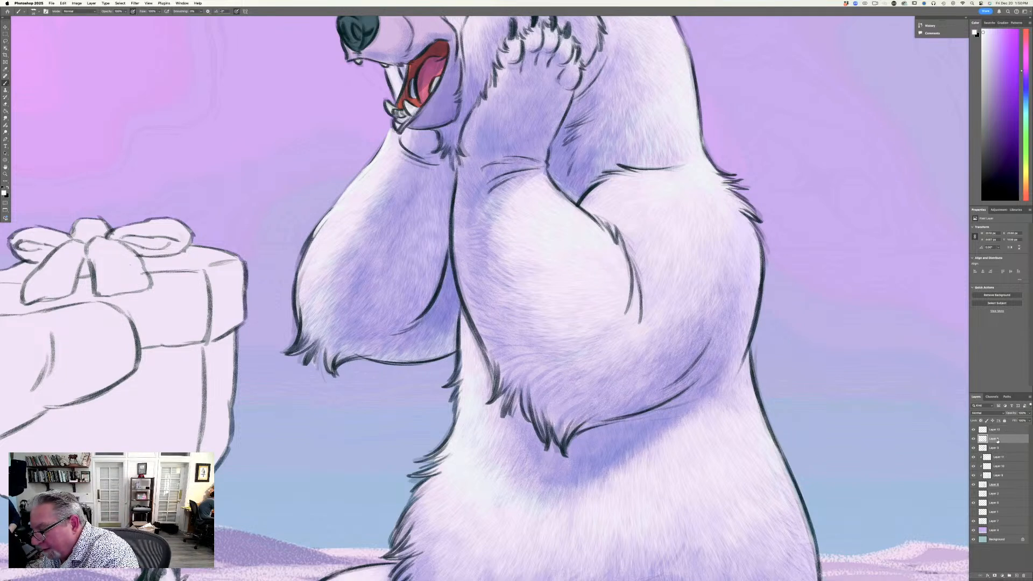
pyautogui.click(1030, 413)
pyautogui.click(1015, 420)
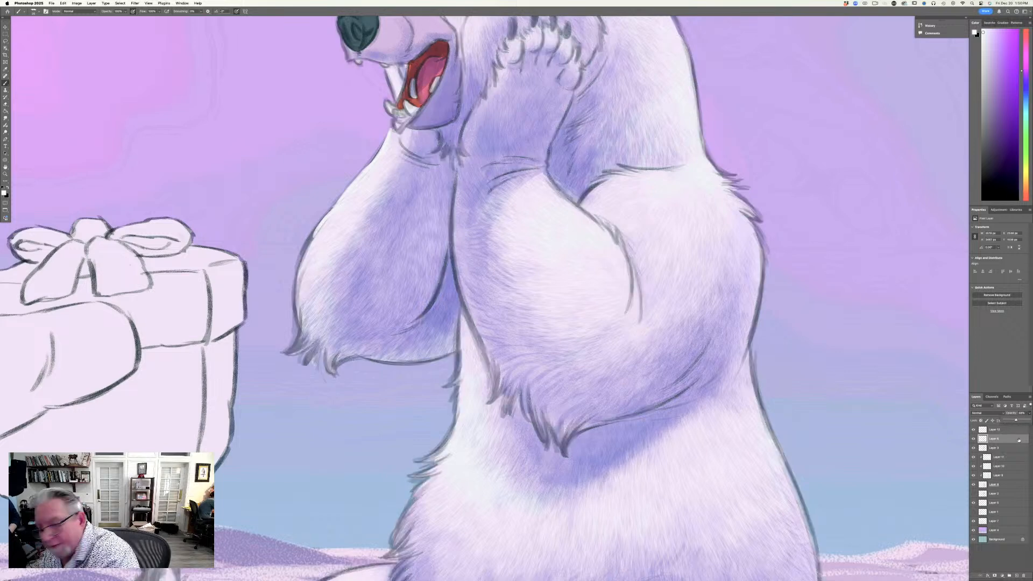
pyautogui.click(1018, 440)
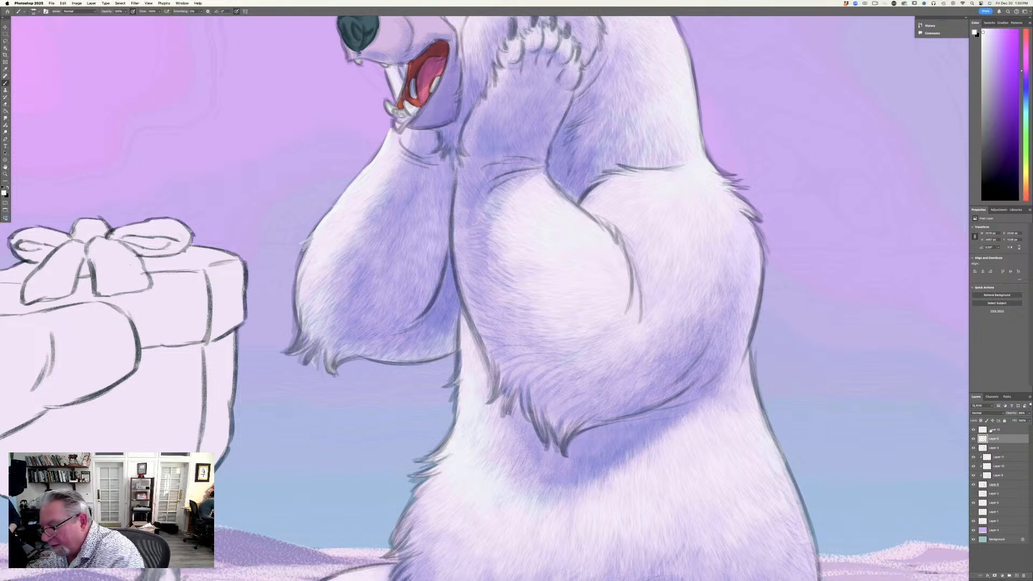
# Brush near-white fur strokes on the new top layer over the far arm's outer outline, from upper arm to elbow tuft.
pyautogui.click(988, 430)
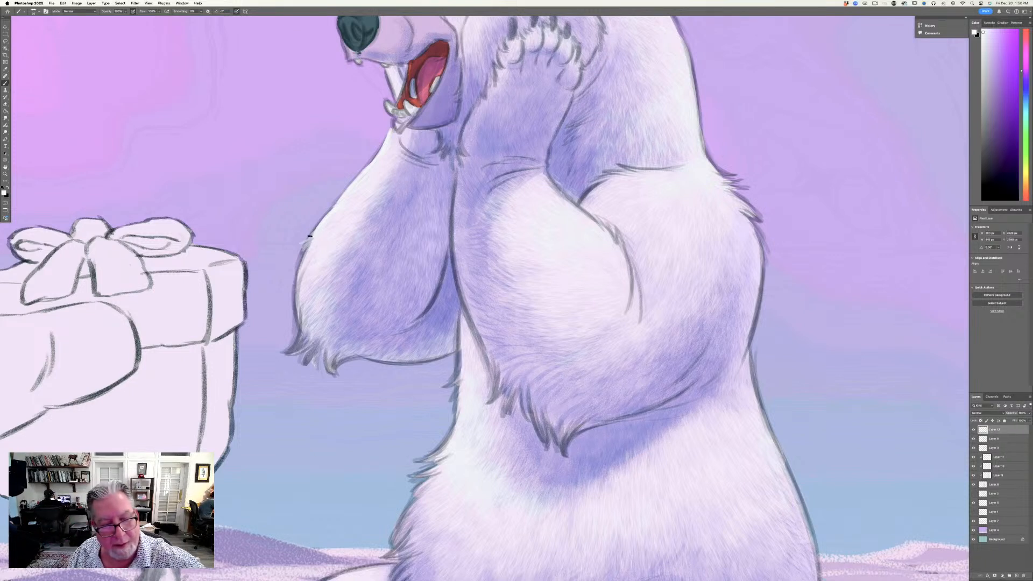
pyautogui.moveTo(310, 238)
pyautogui.mouseDown()
pyautogui.moveTo(296, 265)
pyautogui.moveTo(304, 261)
pyautogui.moveTo(300, 278)
pyautogui.moveTo(308, 265)
pyautogui.moveTo(298, 285)
pyautogui.moveTo(318, 259)
pyautogui.moveTo(296, 274)
pyautogui.moveTo(304, 268)
pyautogui.moveTo(294, 296)
pyautogui.mouseUp()
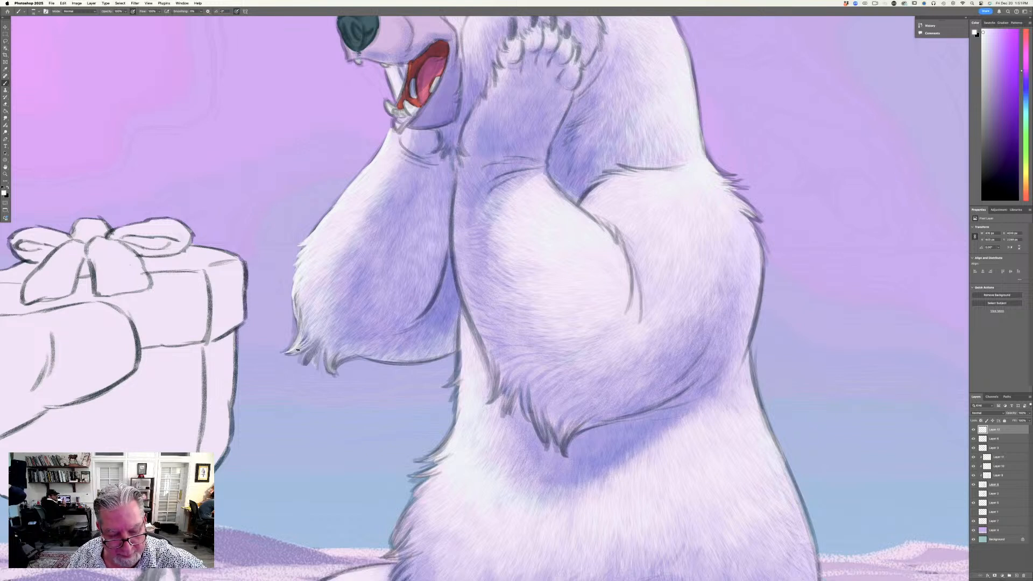
pyautogui.moveTo(293, 344)
pyautogui.mouseDown()
pyautogui.moveTo(310, 330)
pyautogui.moveTo(302, 363)
pyautogui.mouseUp()
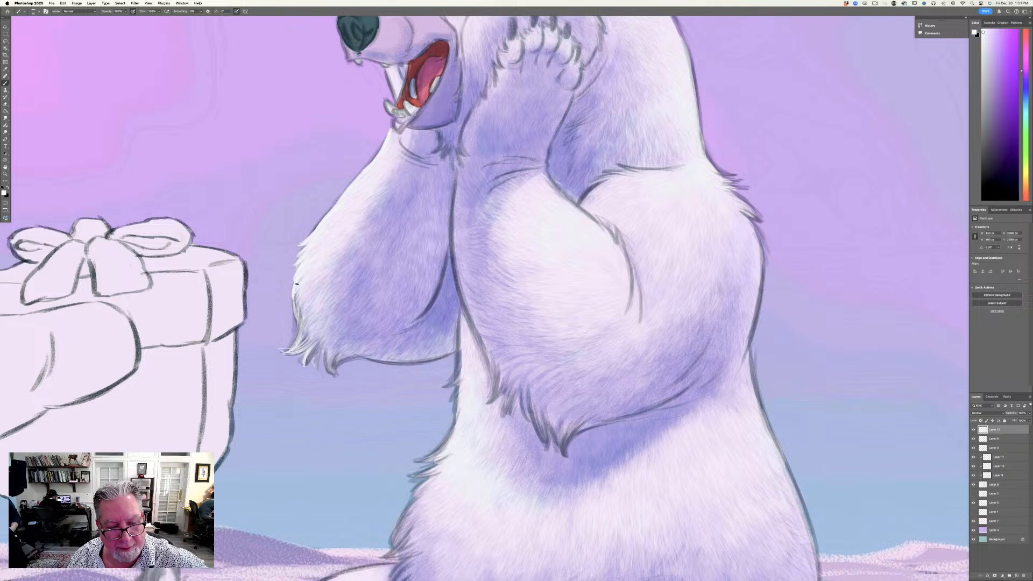
pyautogui.moveTo(293, 311)
pyautogui.mouseDown()
pyautogui.moveTo(295, 286)
pyautogui.moveTo(295, 337)
pyautogui.moveTo(300, 316)
pyautogui.moveTo(284, 341)
pyautogui.moveTo(308, 307)
pyautogui.mouseUp()
pyautogui.moveTo(286, 348); pyautogui.dragTo(305, 328)
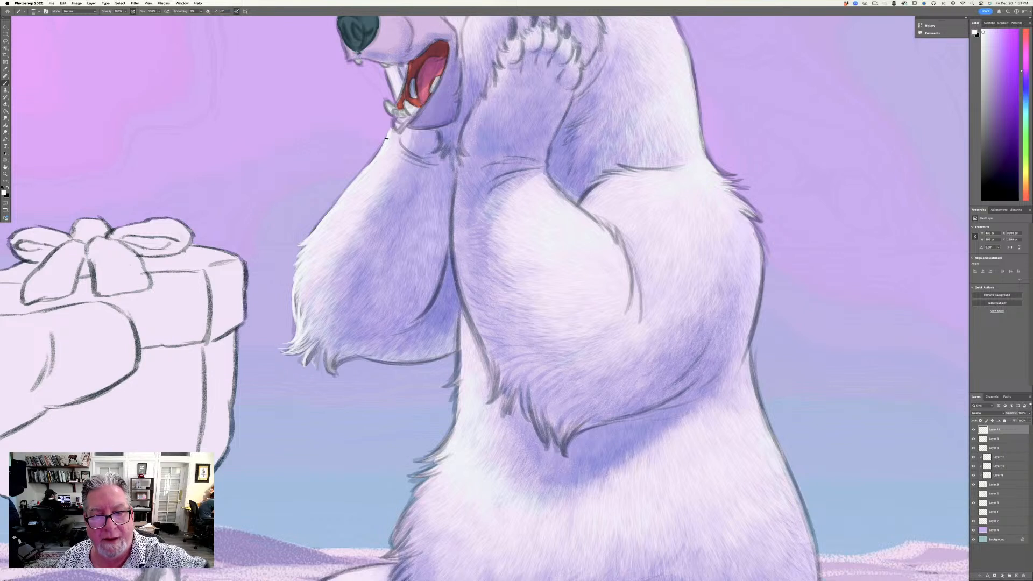
pyautogui.moveTo(368, 164)
pyautogui.mouseDown()
pyautogui.moveTo(383, 145)
pyautogui.moveTo(376, 151)
pyautogui.mouseUp()
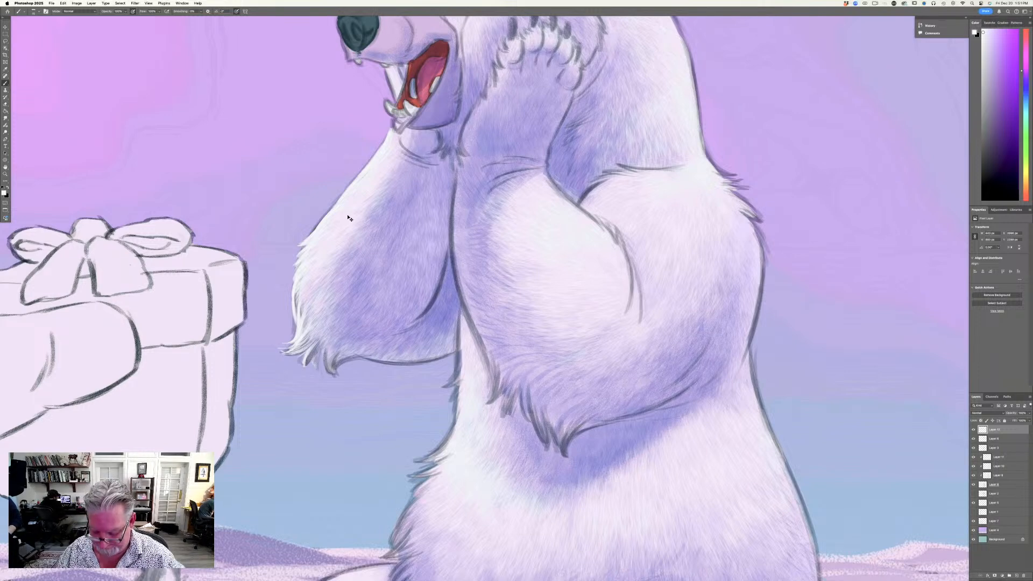
# Pick a pale lavender and brush fur strokes over the front outline of the bear's near arm.
pyautogui.press('super+minus')
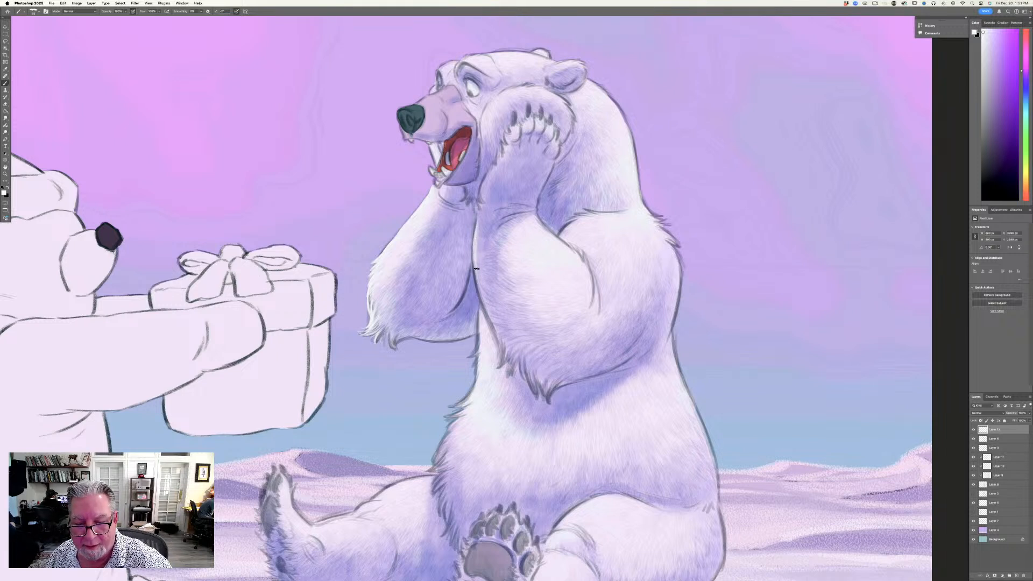
pyautogui.click(5, 192)
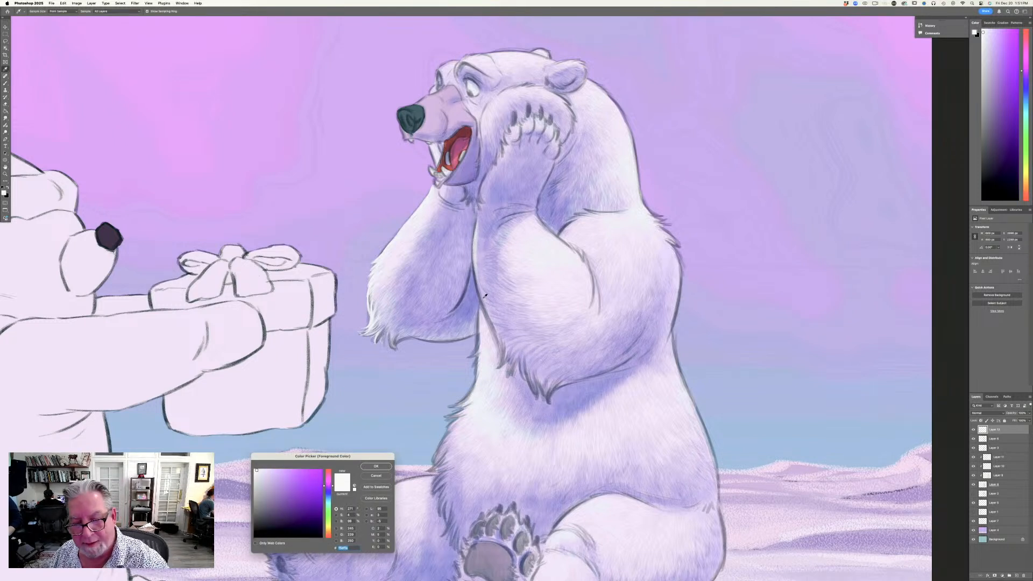
pyautogui.click(376, 466)
pyautogui.moveTo(471, 240); pyautogui.dragTo(484, 299)
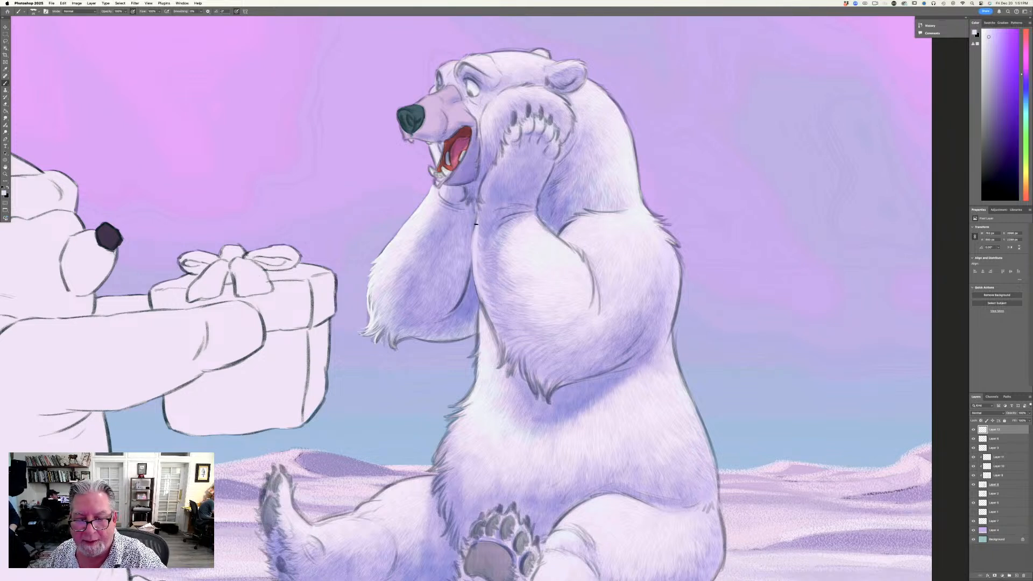
pyautogui.moveTo(482, 302); pyautogui.dragTo(494, 347)
# Lighten the brush colour and add fur strokes over the near arm's elbow fringe and beneath the bear's chin.
pyautogui.press('n')
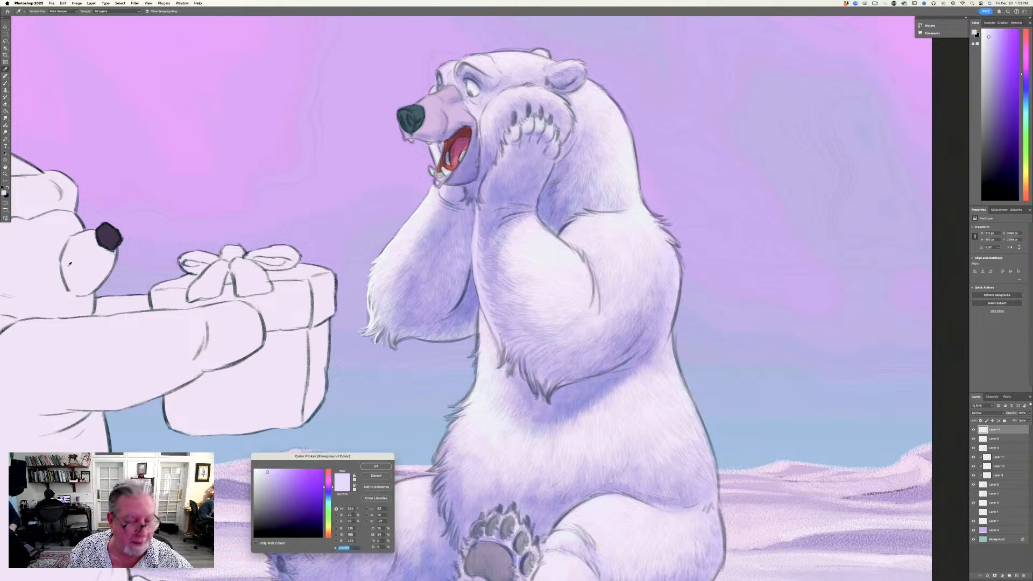
pyautogui.click(263, 470)
pyautogui.click(377, 466)
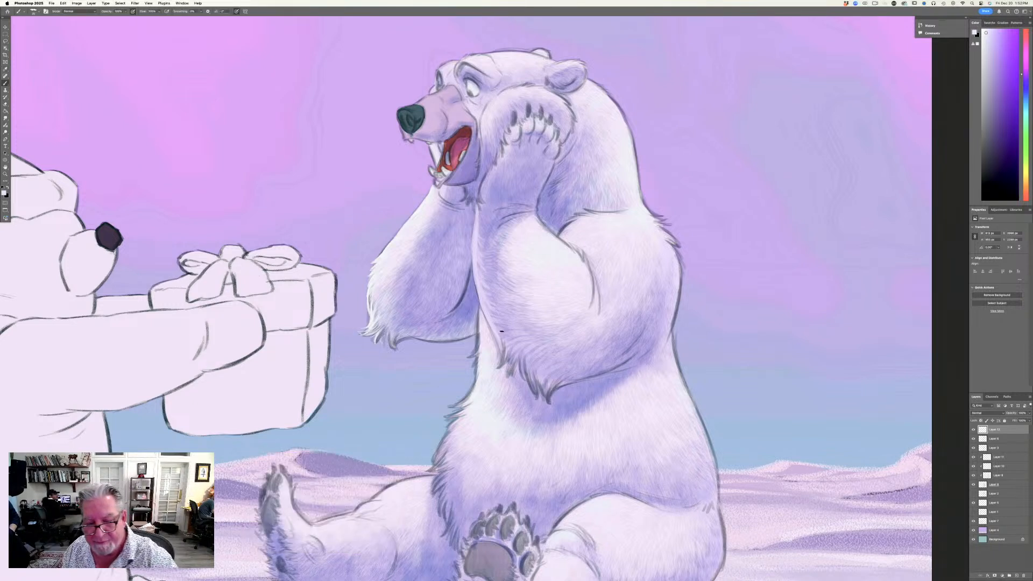
pyautogui.moveTo(501, 342); pyautogui.dragTo(512, 378)
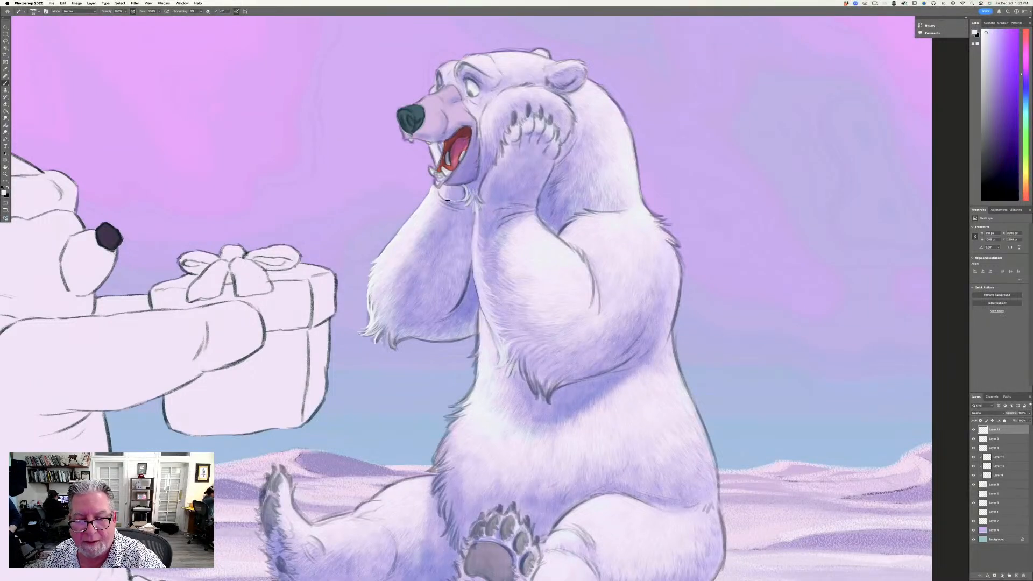
pyautogui.moveTo(446, 199); pyautogui.dragTo(465, 208)
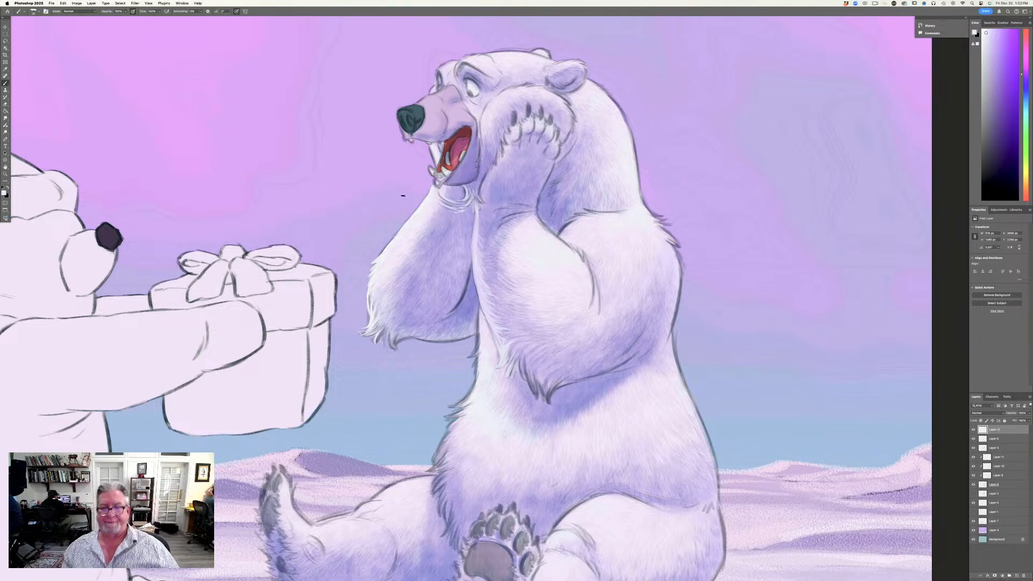
# Sample a shaded lavender from the far arm, lighten it, and brush fur strokes over the arm's inner crease line.
pyautogui.click(5, 194)
pyautogui.click(393, 299)
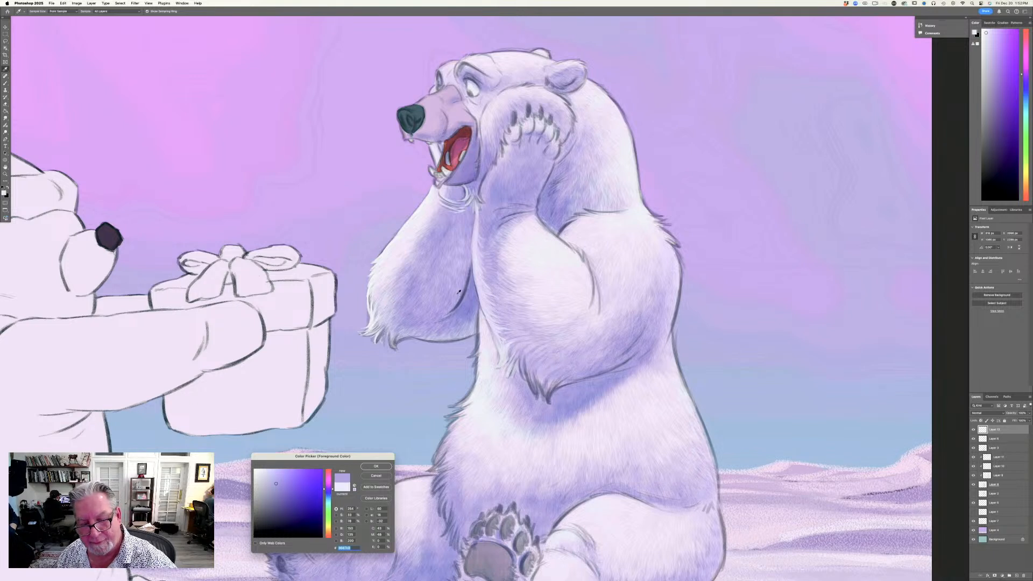
pyautogui.click(274, 478)
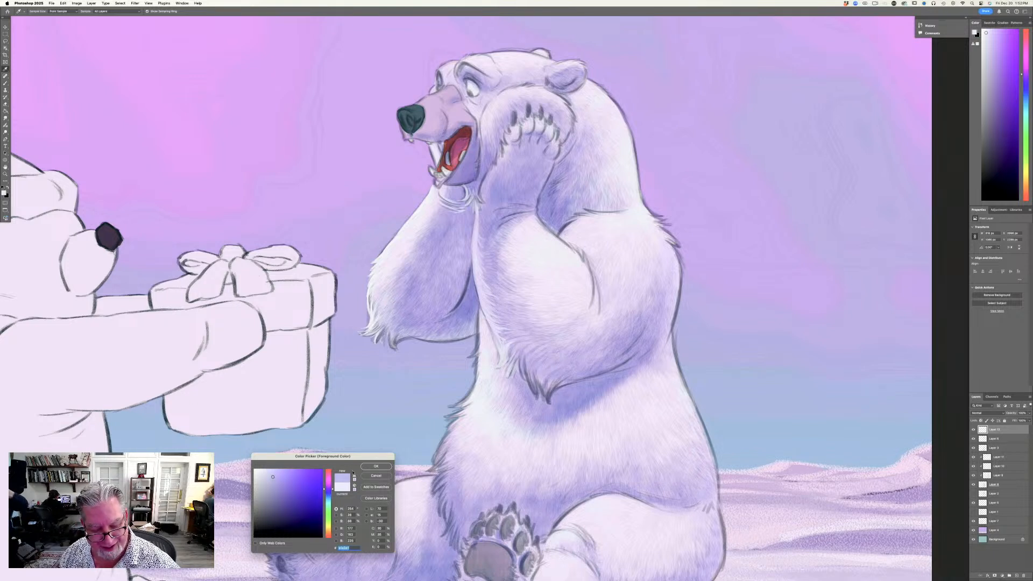
pyautogui.click(375, 466)
pyautogui.moveTo(471, 257); pyautogui.dragTo(451, 313)
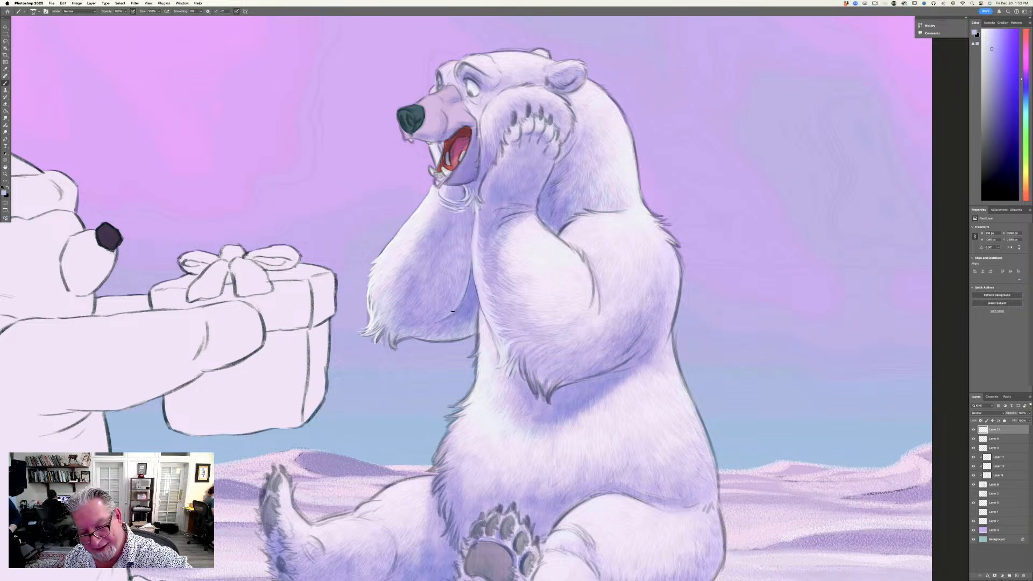
pyautogui.moveTo(462, 301); pyautogui.dragTo(455, 317)
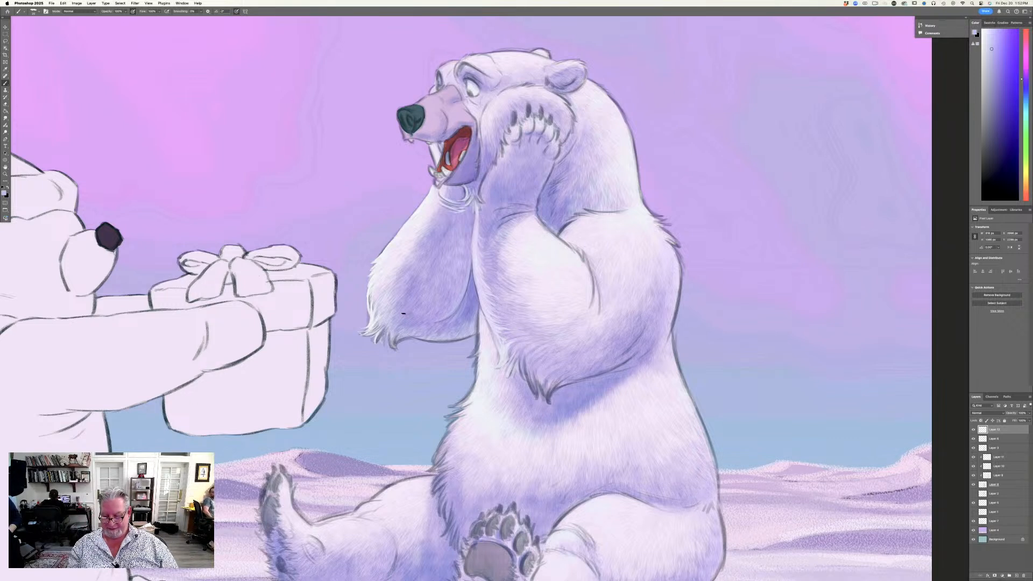
# Sample a pale lavender from the far arm's inner edge and brush fur strokes over the bear on clipped Layer 11.
pyautogui.press('super+0')
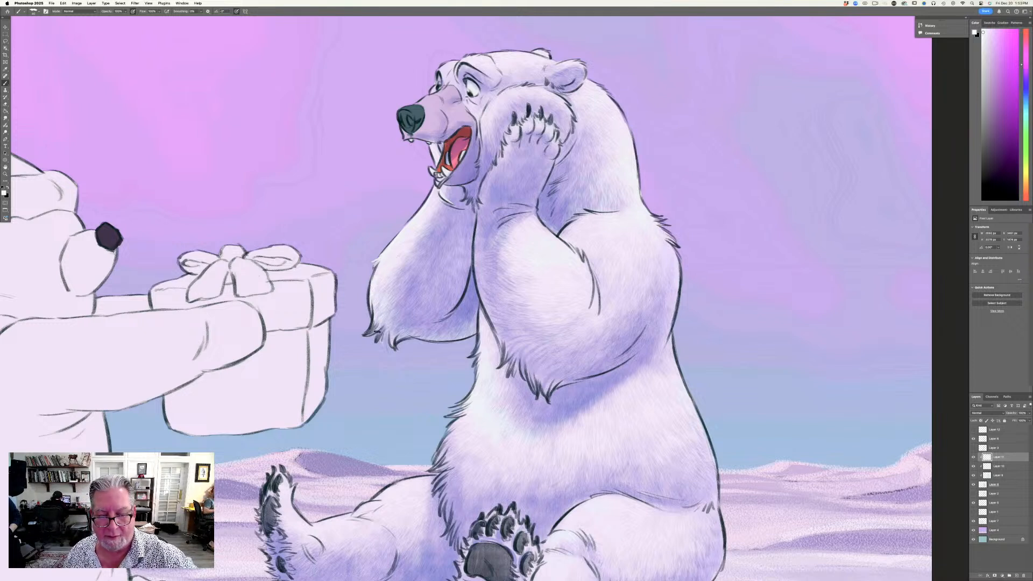
pyautogui.press('n')
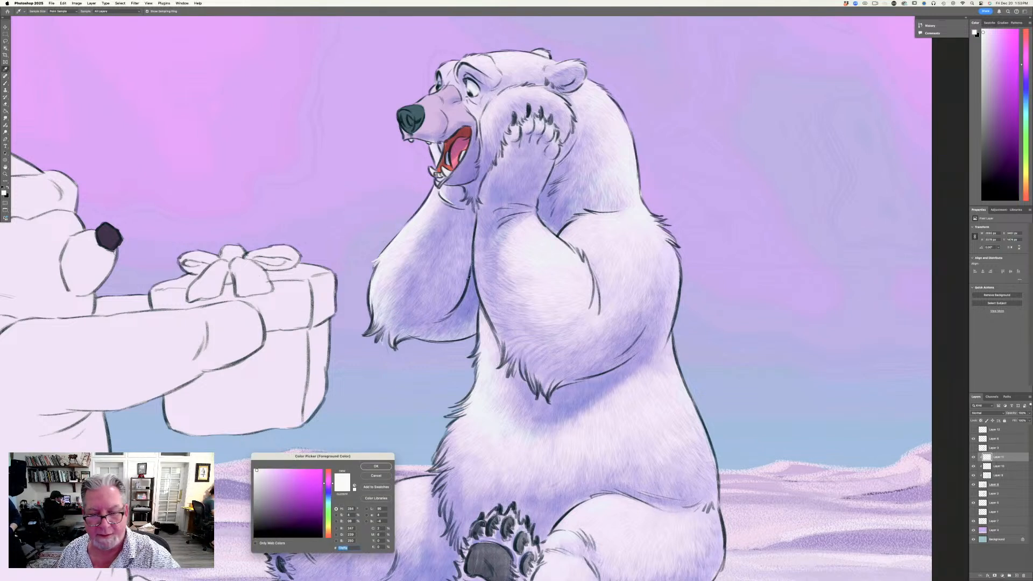
pyautogui.click(468, 277)
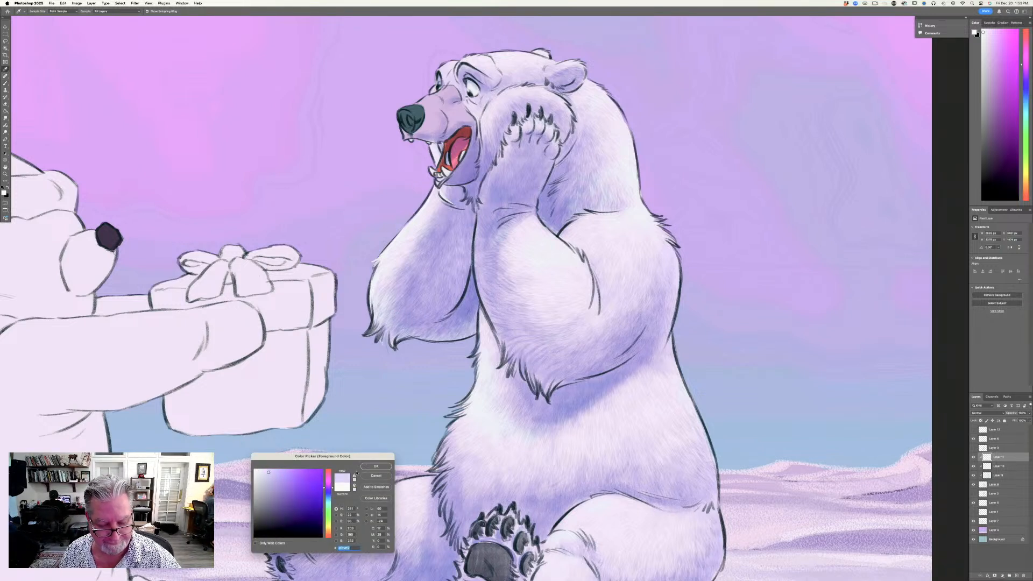
pyautogui.click(376, 466)
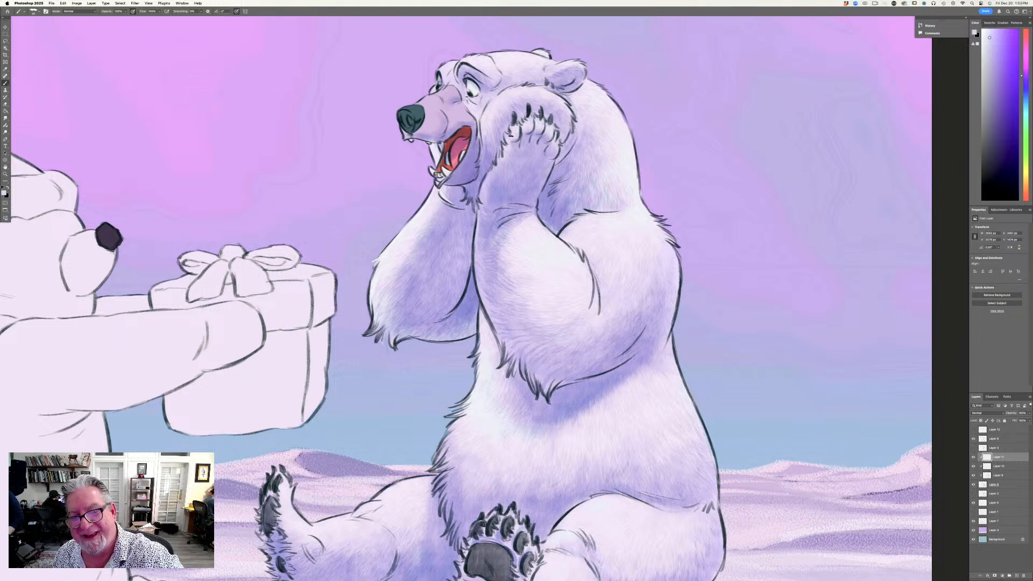
# Sample a near-white tone from the lit fur of the bear's near upper arm and brush light fur strokes.
pyautogui.click(3, 193)
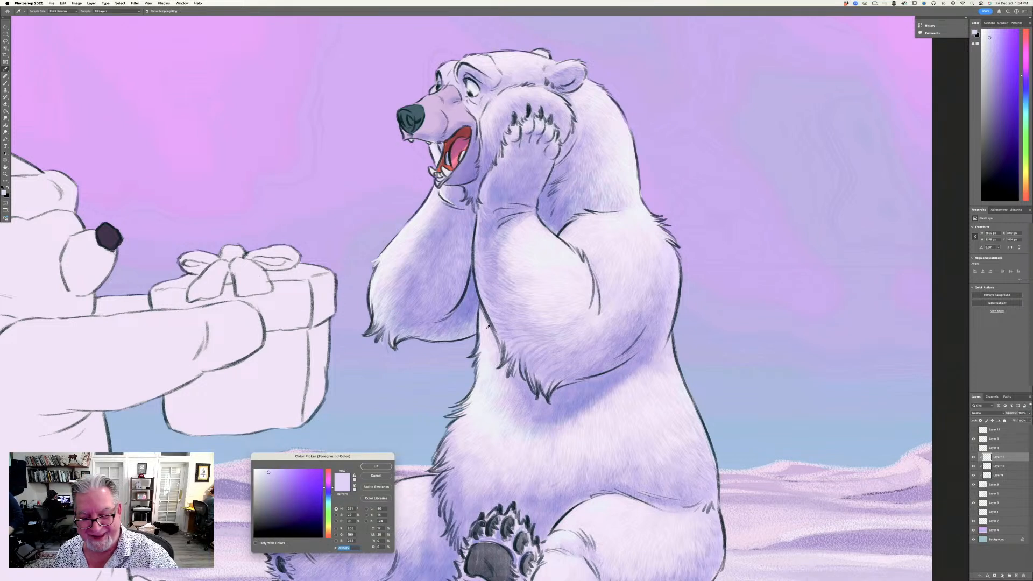
pyautogui.click(535, 262)
pyautogui.click(376, 466)
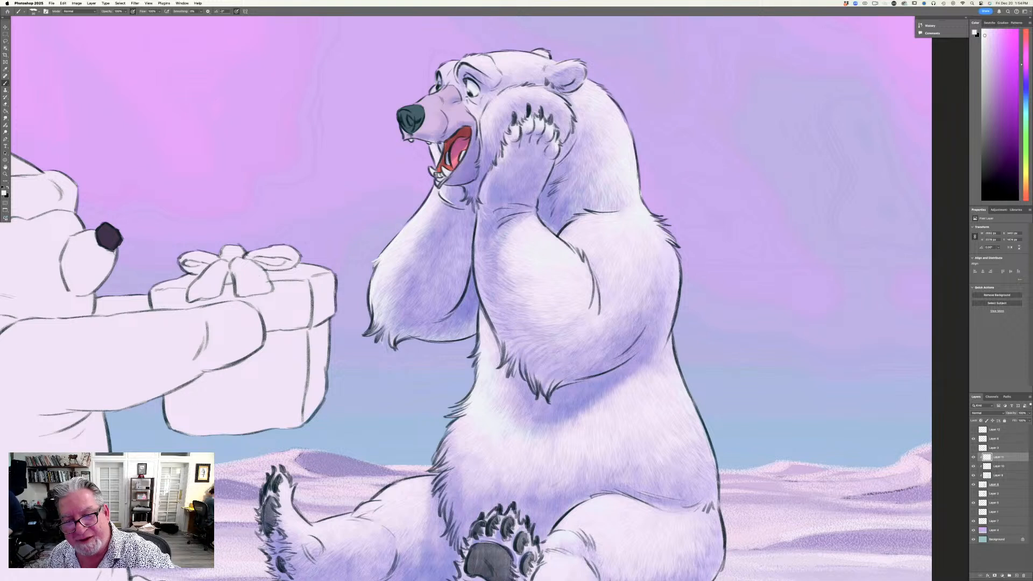
# Pick a soft lavender for more fur strokes on the bear, lightening the brush colour for the finer highlights.
pyautogui.click(5, 192)
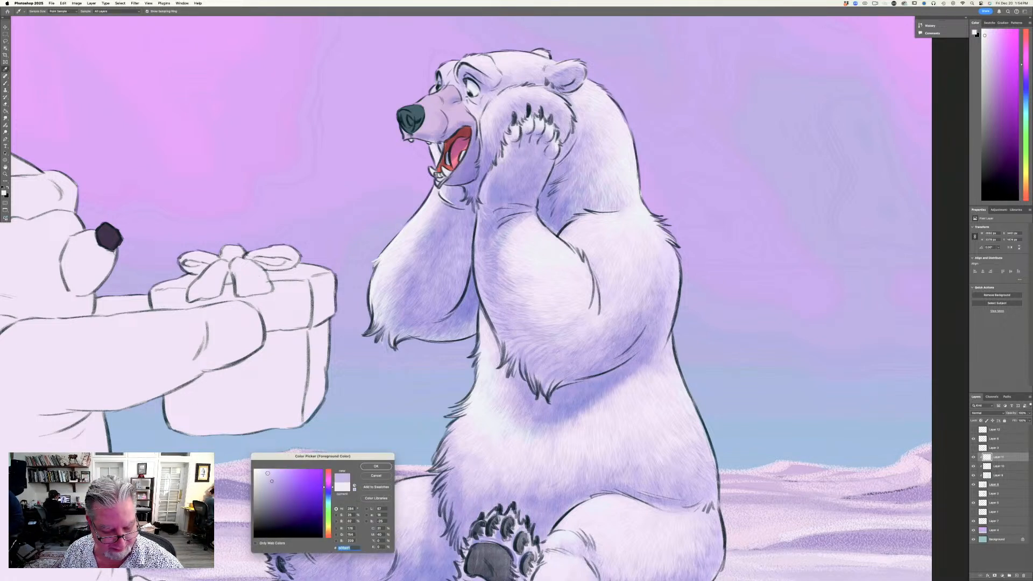
pyautogui.press('Return')
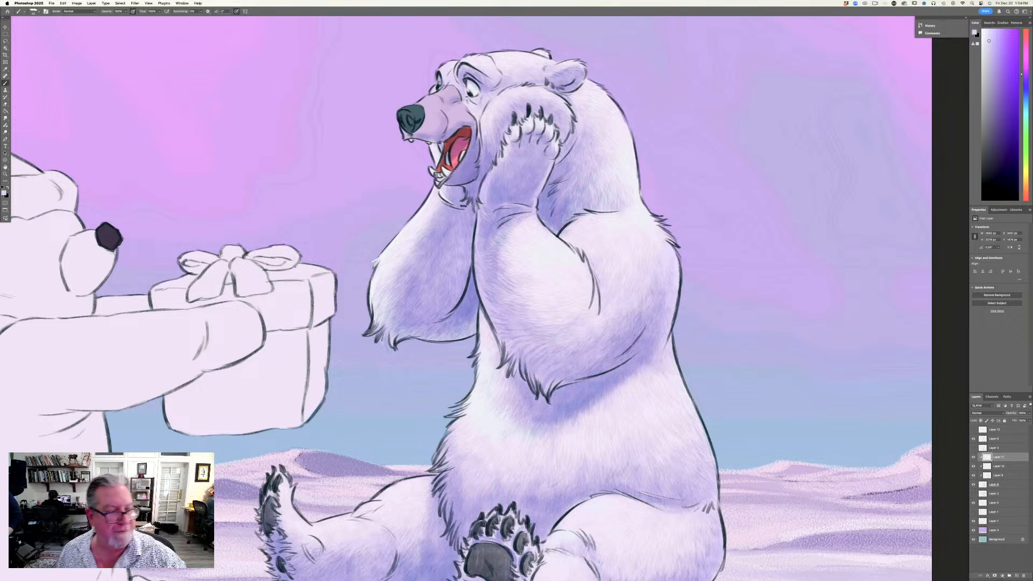
pyautogui.click(4, 194)
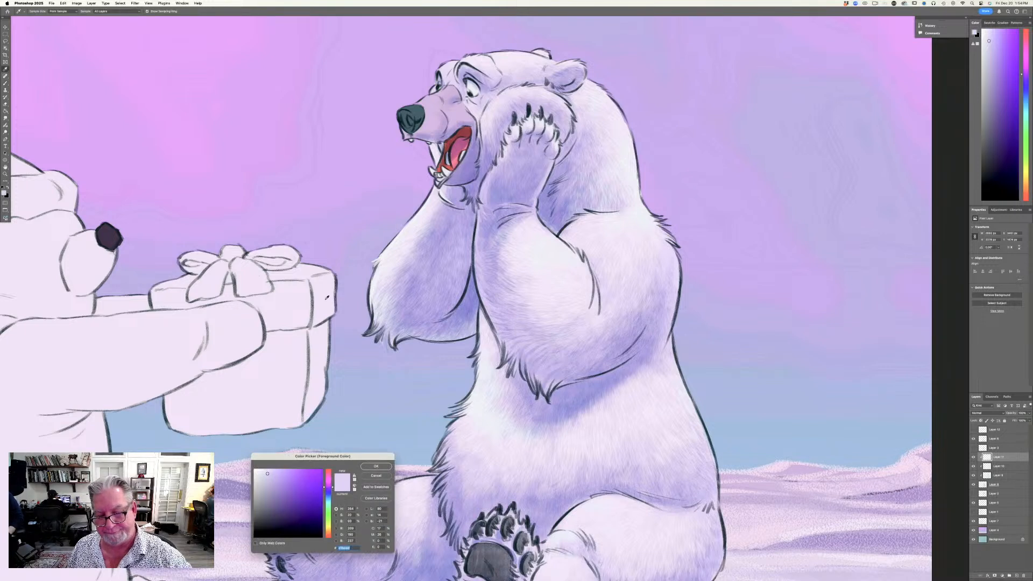
pyautogui.click(385, 466)
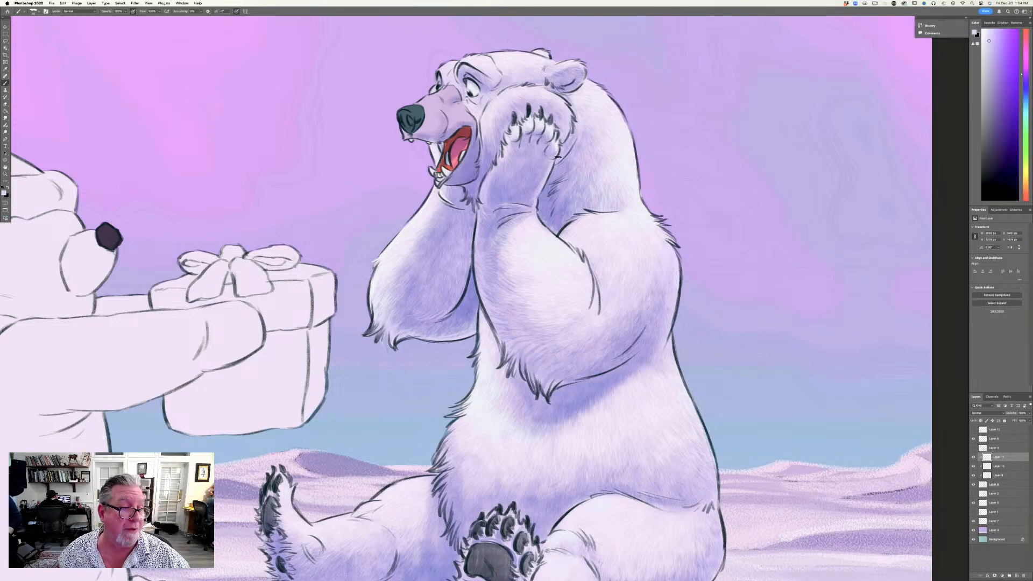
pyautogui.click(4, 193)
pyautogui.click(265, 472)
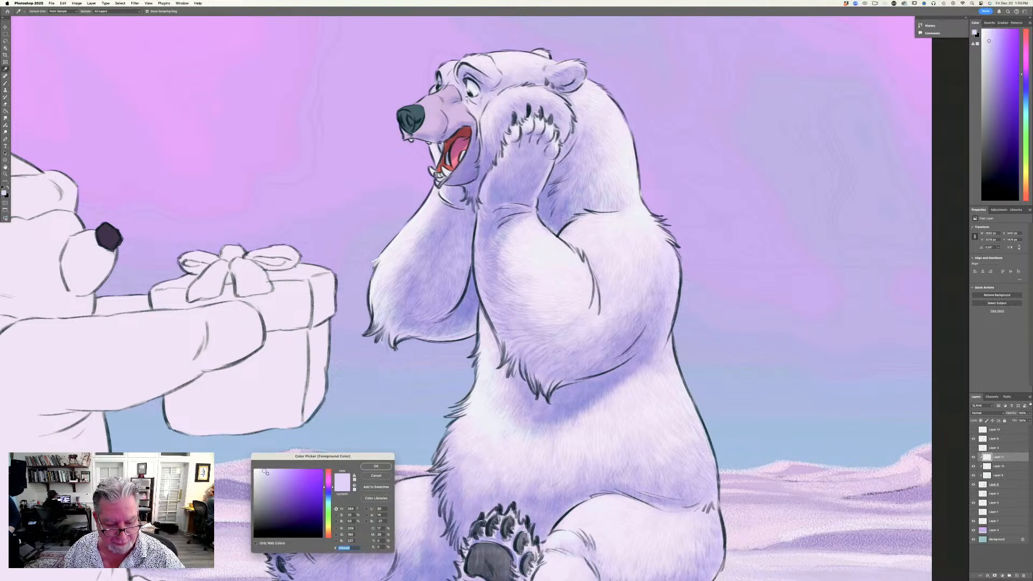
pyautogui.click(376, 466)
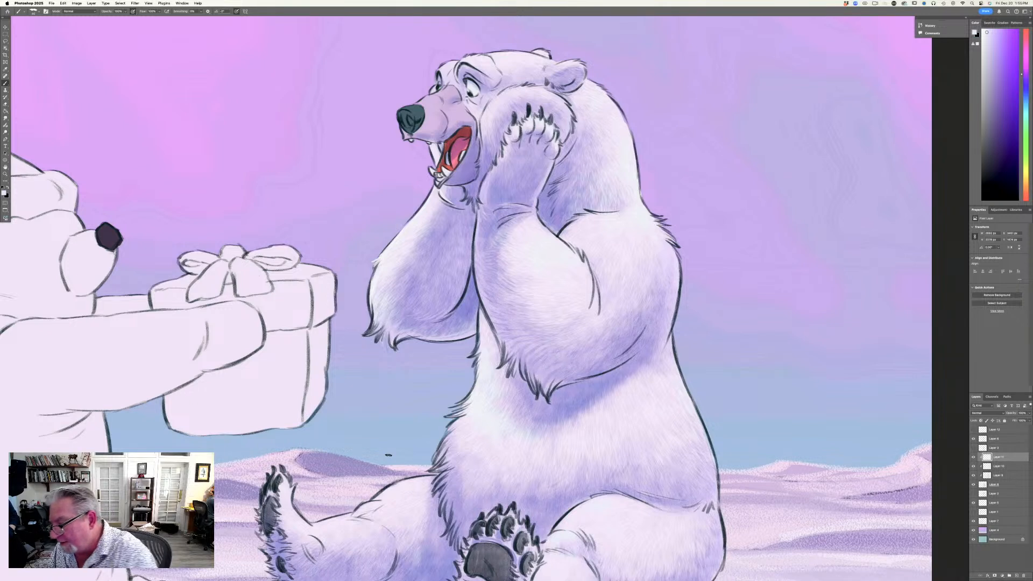
# Add a new layer above the clipped fur layers and brush near-white pink strokes on the back of the bear's neck.
pyautogui.click(1016, 575)
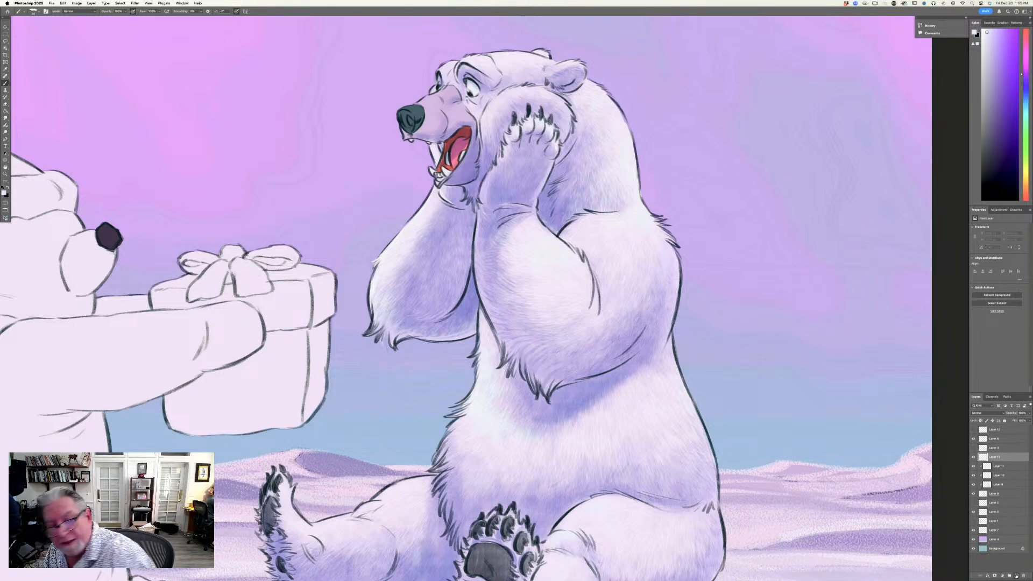
pyautogui.click(4, 192)
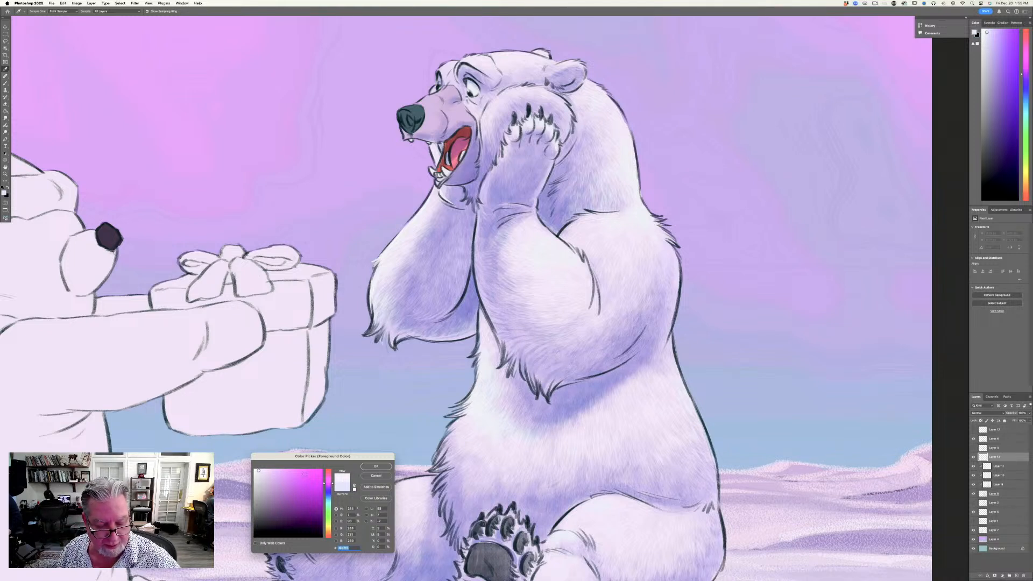
pyautogui.click(376, 466)
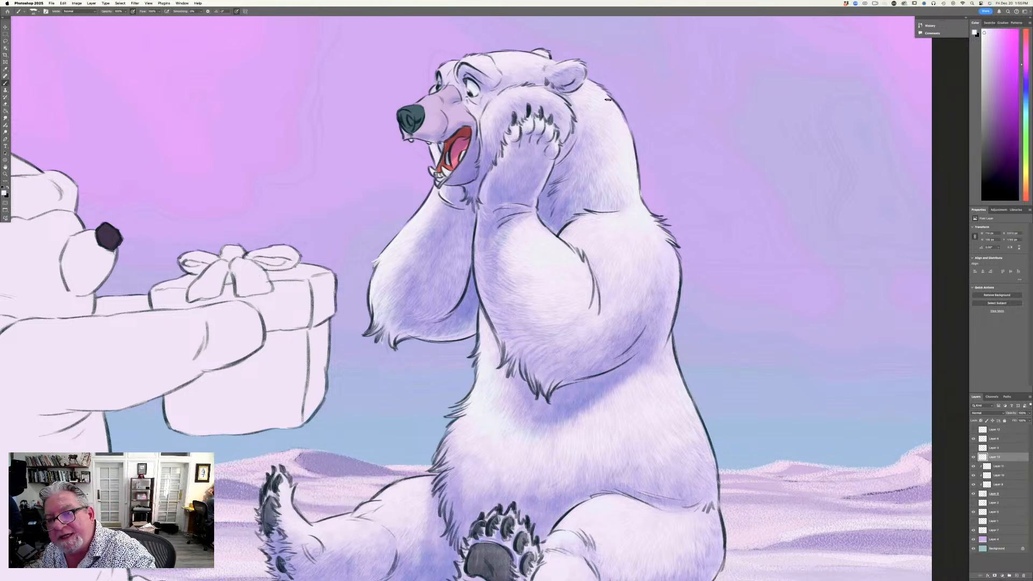
pyautogui.moveTo(608, 100); pyautogui.dragTo(617, 112)
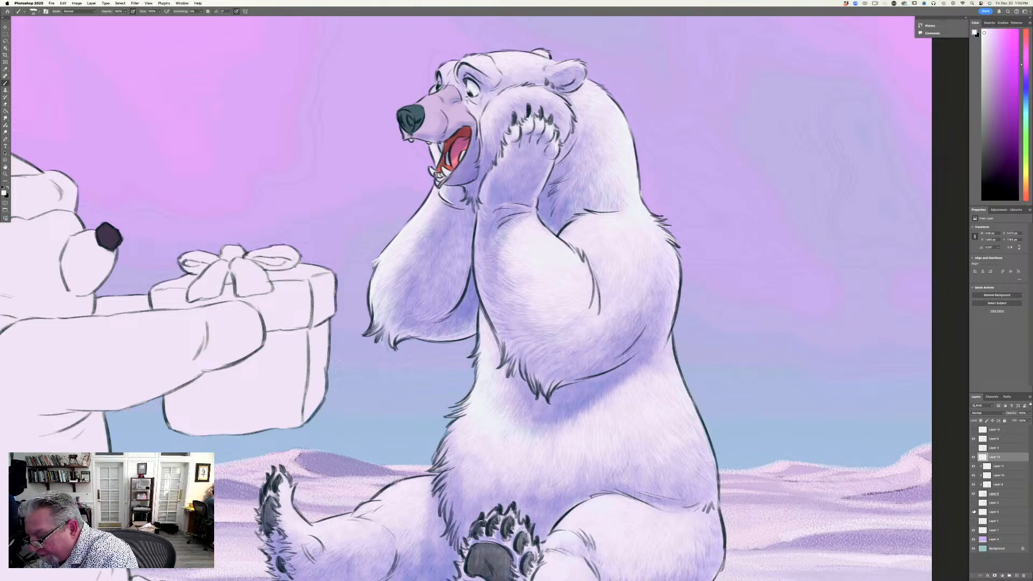
# Return to clipped Layer 11, sample a lavender beside the raised forearm, lighten it, and continue brushing the bear's fur.
pyautogui.click(995, 494)
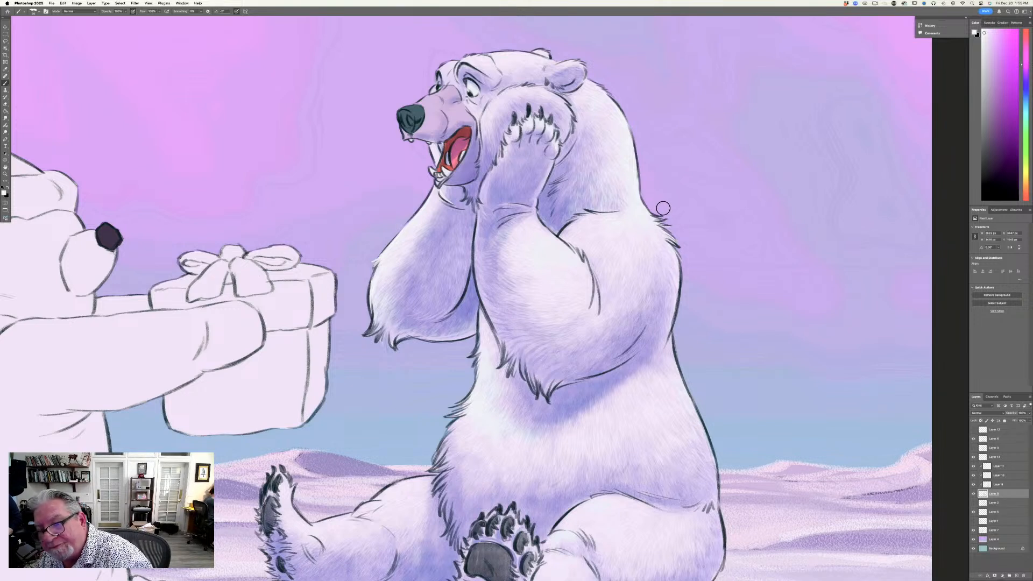
pyautogui.click(996, 476)
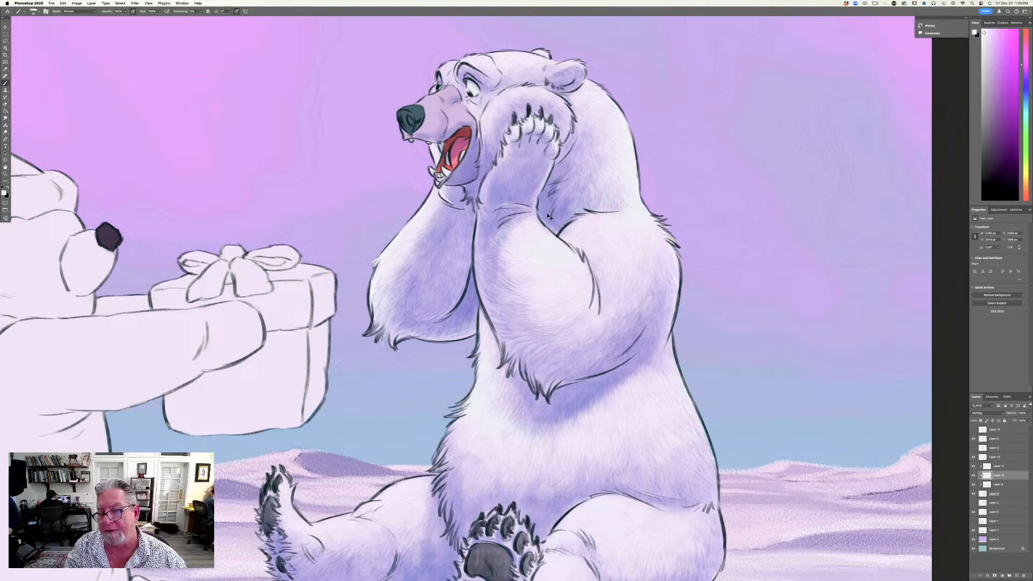
pyautogui.hotkey('alt', ']')
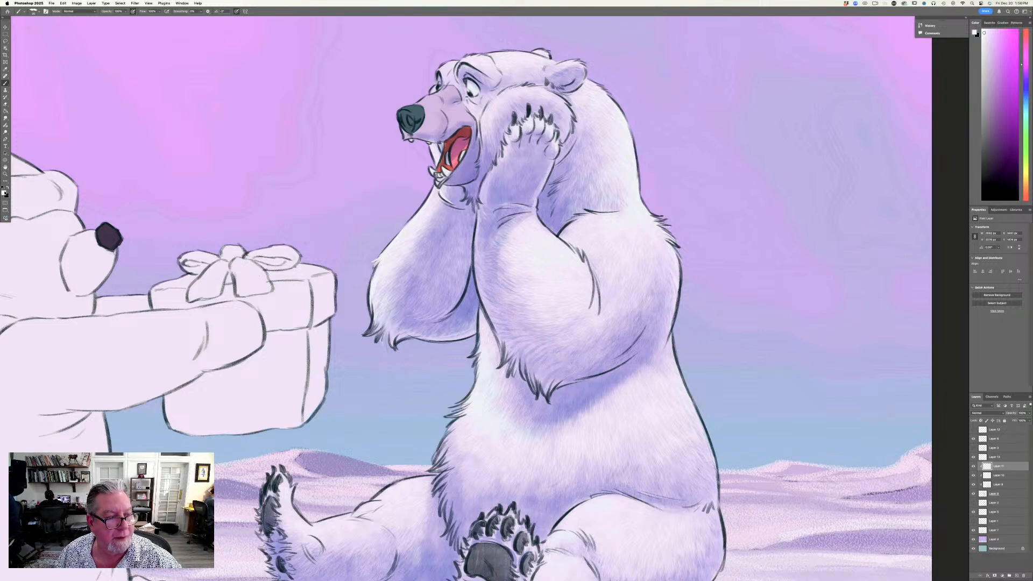
pyautogui.click(4, 193)
pyautogui.click(482, 189)
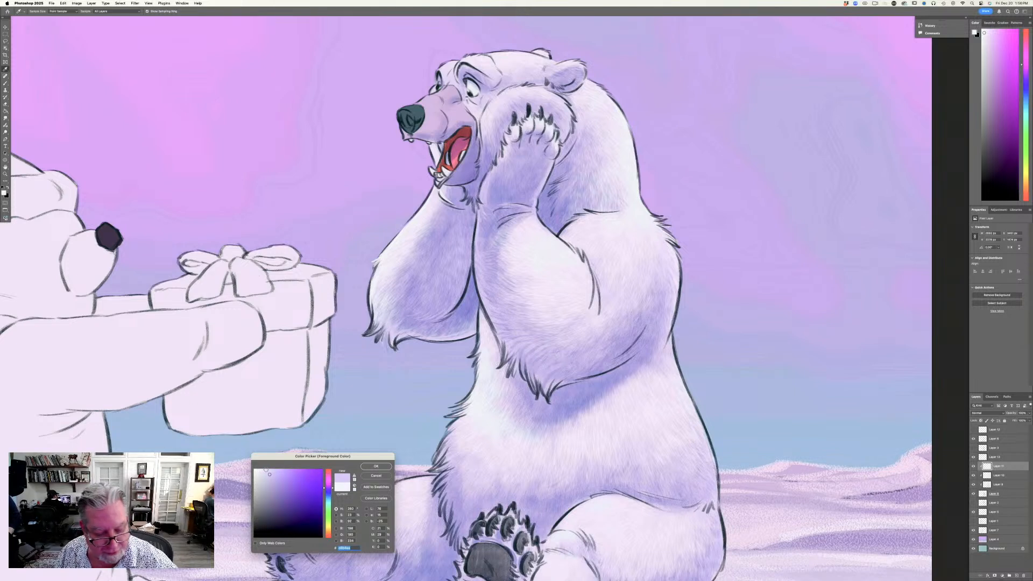
pyautogui.click(264, 471)
pyautogui.click(367, 467)
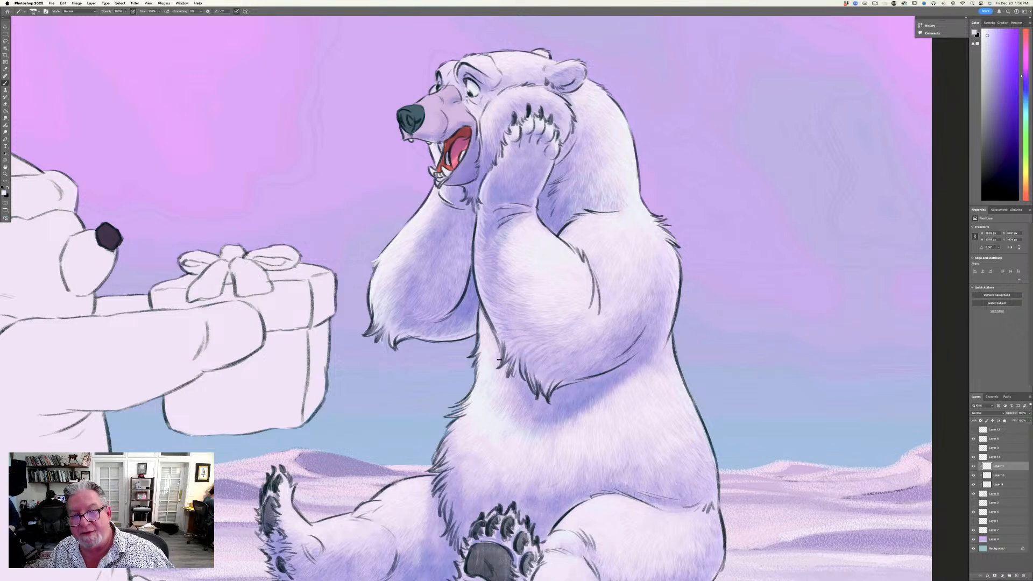
# Sample the shadow lavender beneath the near elbow, lighten it, and brush fur strokes along the near arm's shaded underside.
pyautogui.click(4, 194)
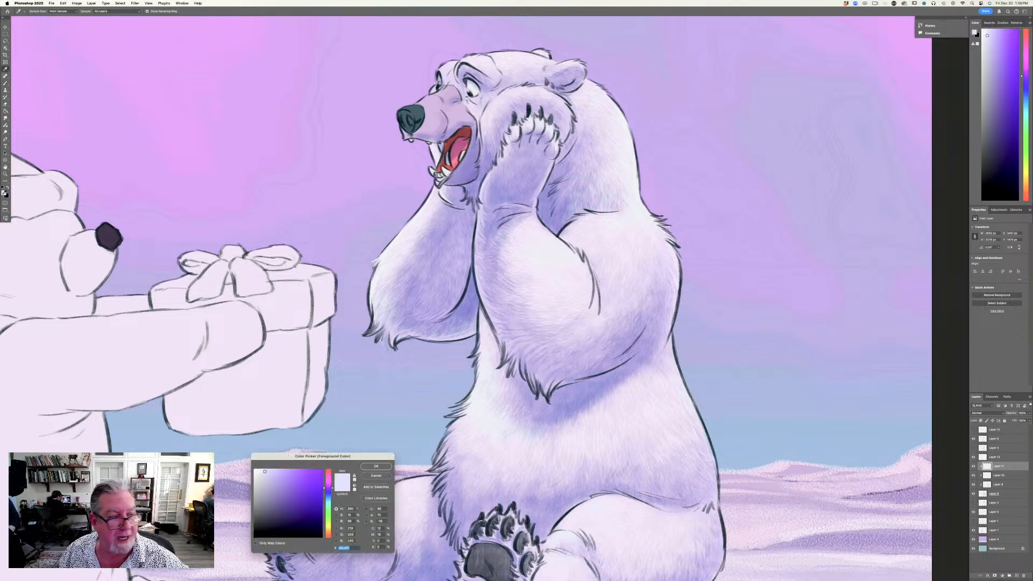
pyautogui.click(560, 414)
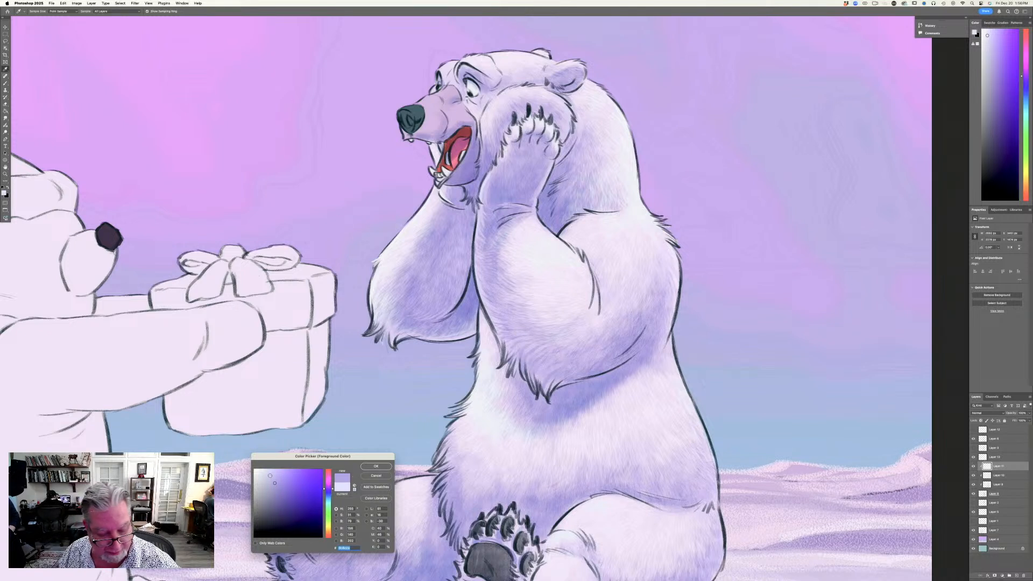
pyautogui.click(270, 476)
pyautogui.press('Return')
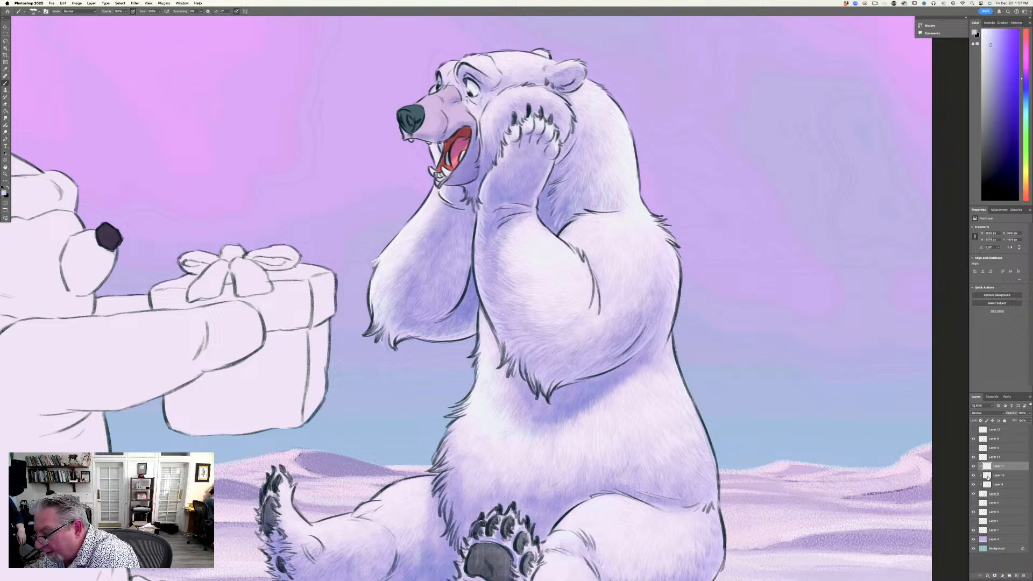
# Pick a pinkish lavender on clipped Layer 11, lighten it, and brush highlights over the bear's muzzle up to the nose.
pyautogui.click(991, 493)
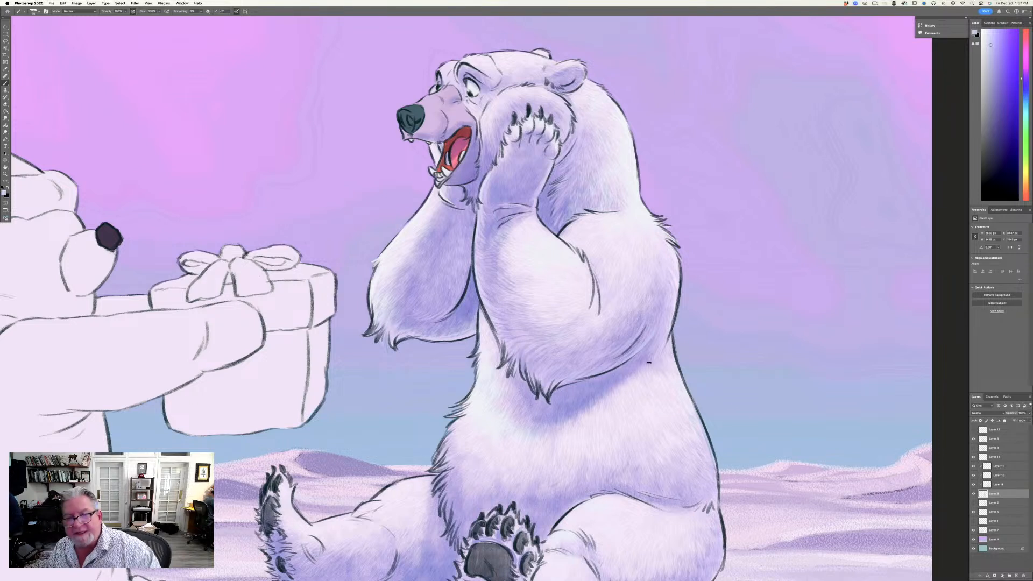
pyautogui.click(995, 466)
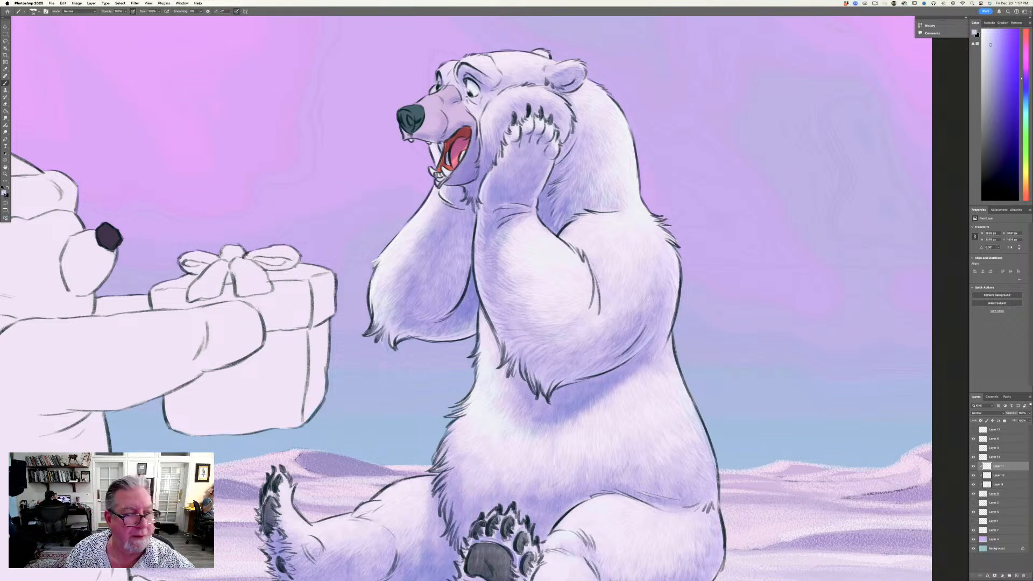
pyautogui.click(6, 193)
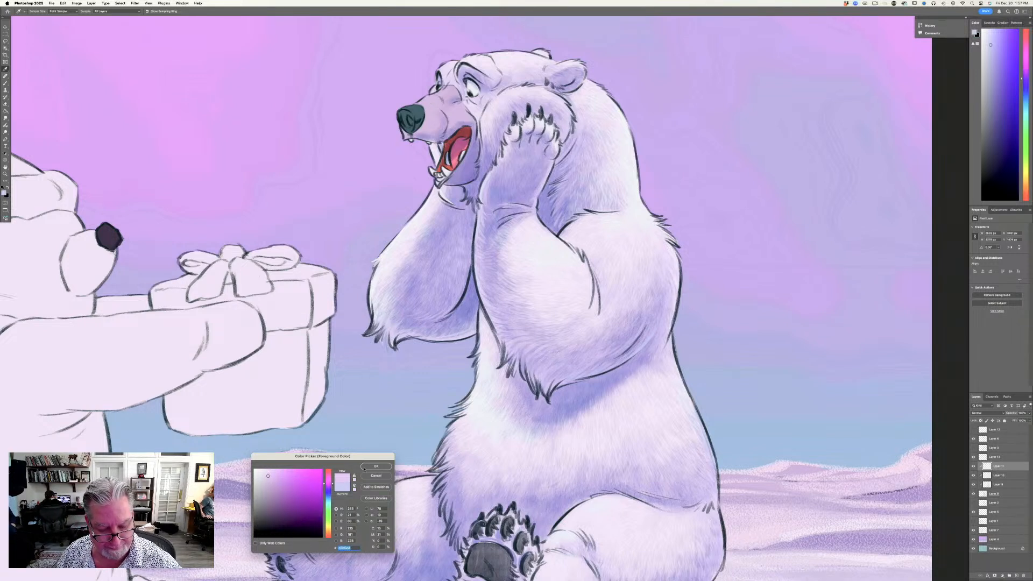
pyautogui.press('Return')
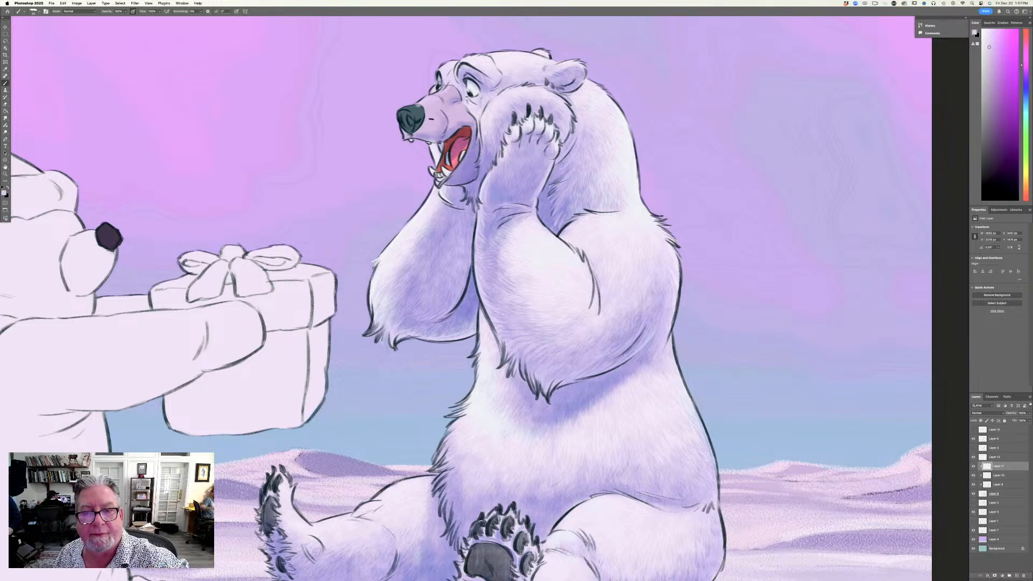
pyautogui.click(5, 194)
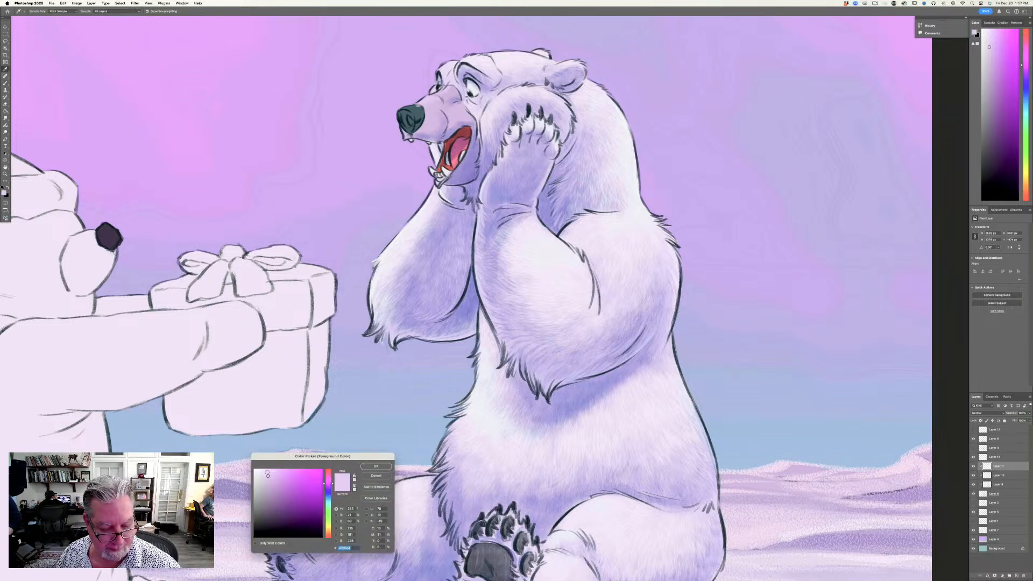
pyautogui.click(376, 466)
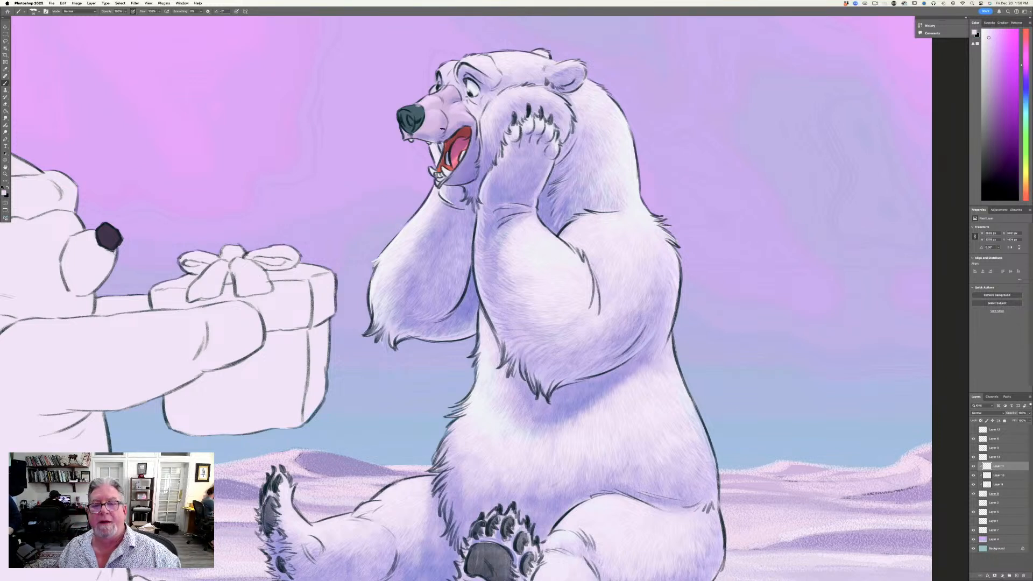
pyautogui.moveTo(421, 118); pyautogui.dragTo(427, 119)
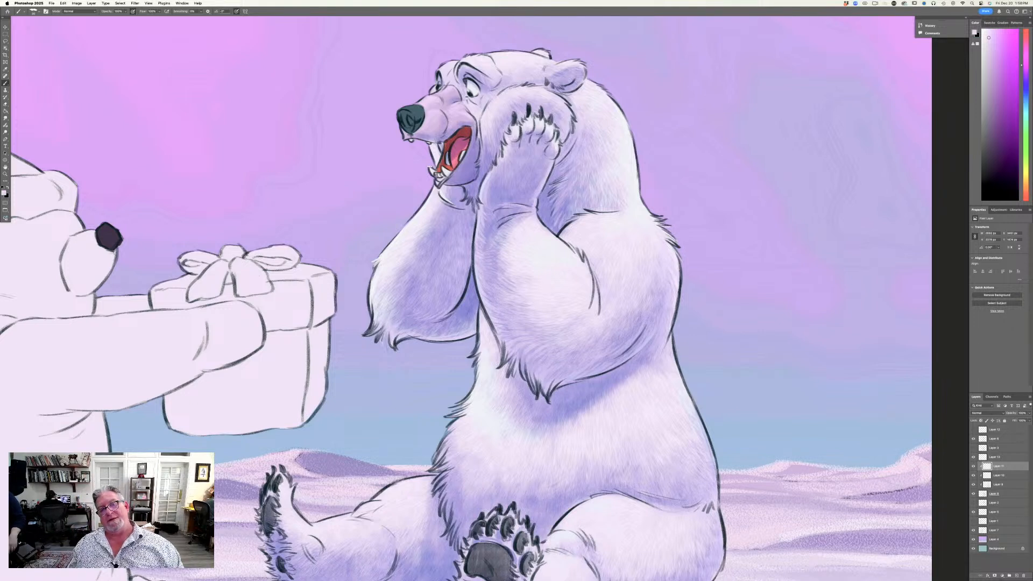
# Sample the dark teal from the bear's nose and brush it over the nose on the clipped layer.
pyautogui.click(3, 193)
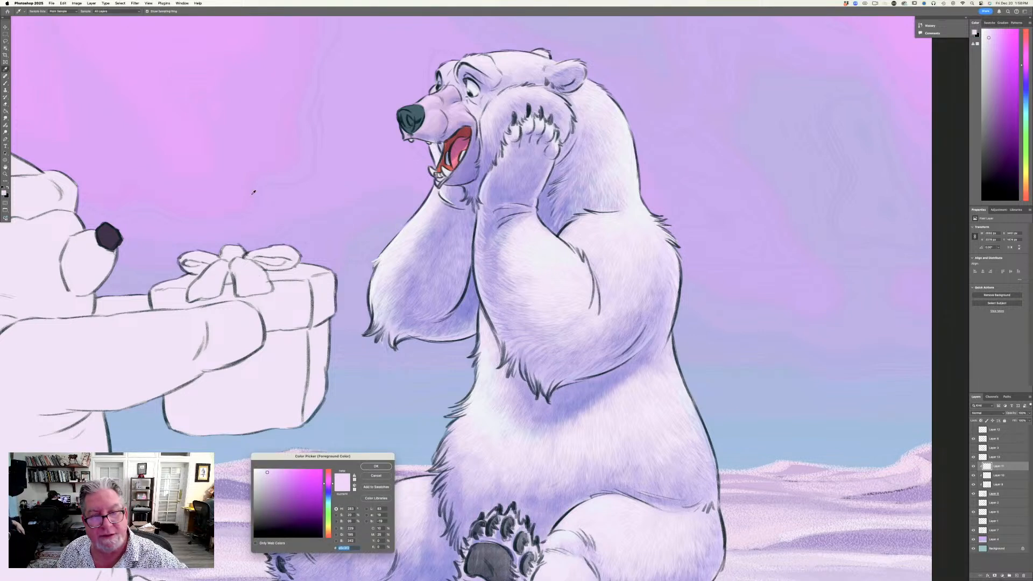
pyautogui.click(410, 117)
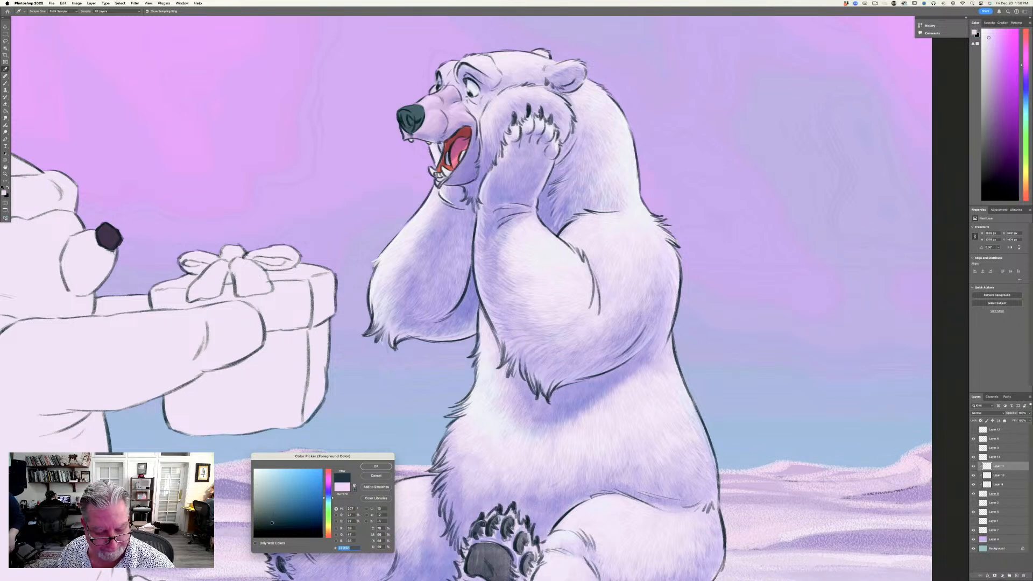
pyautogui.press('Return')
pyautogui.moveTo(413, 115)
pyautogui.mouseDown()
pyautogui.moveTo(409, 125)
pyautogui.moveTo(399, 118)
pyautogui.moveTo(409, 129)
pyautogui.mouseUp()
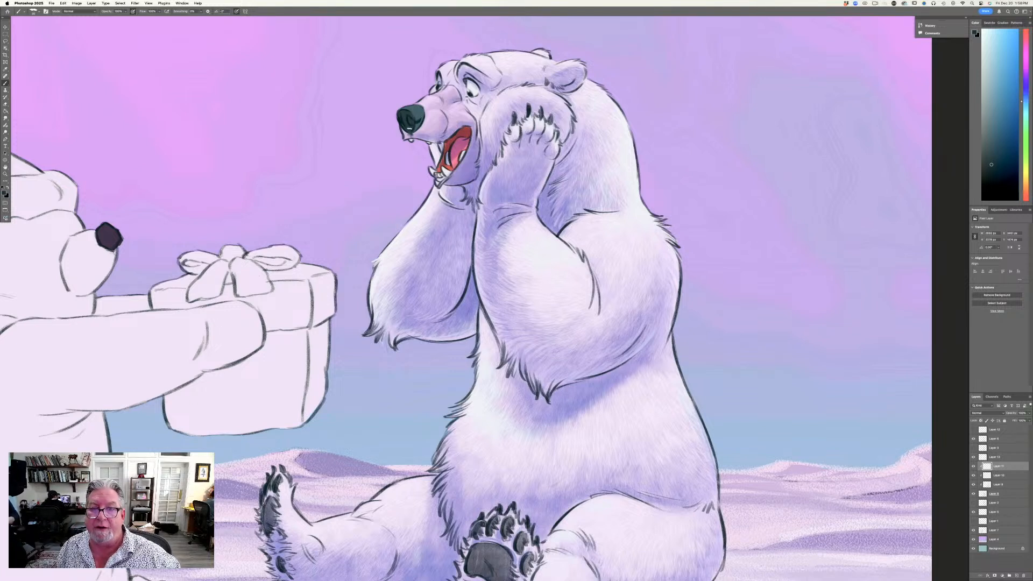
# Sample a lavender from the fur beside the bear's near eye and set it as the brush colour for the face.
pyautogui.click(4, 193)
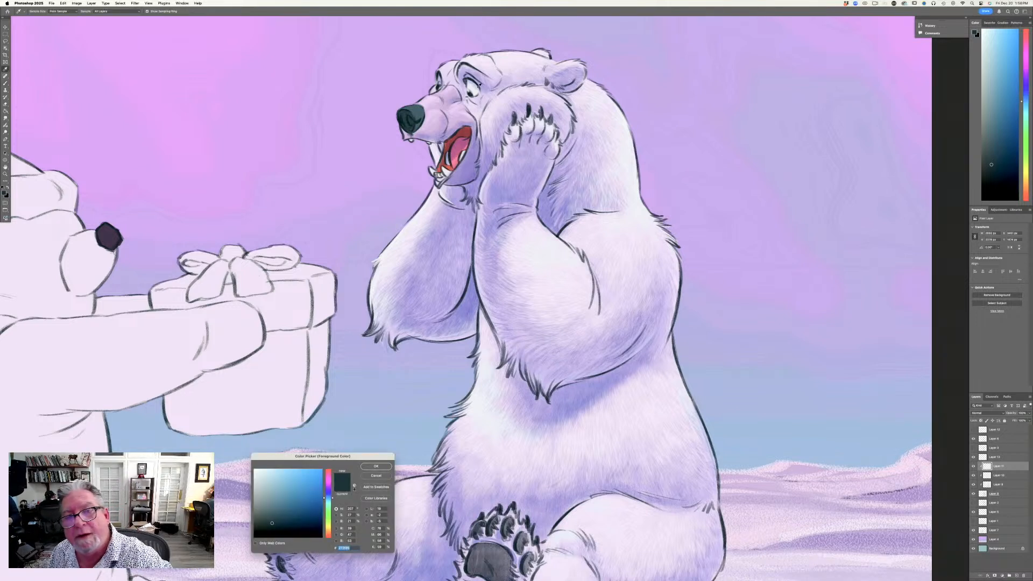
pyautogui.click(475, 81)
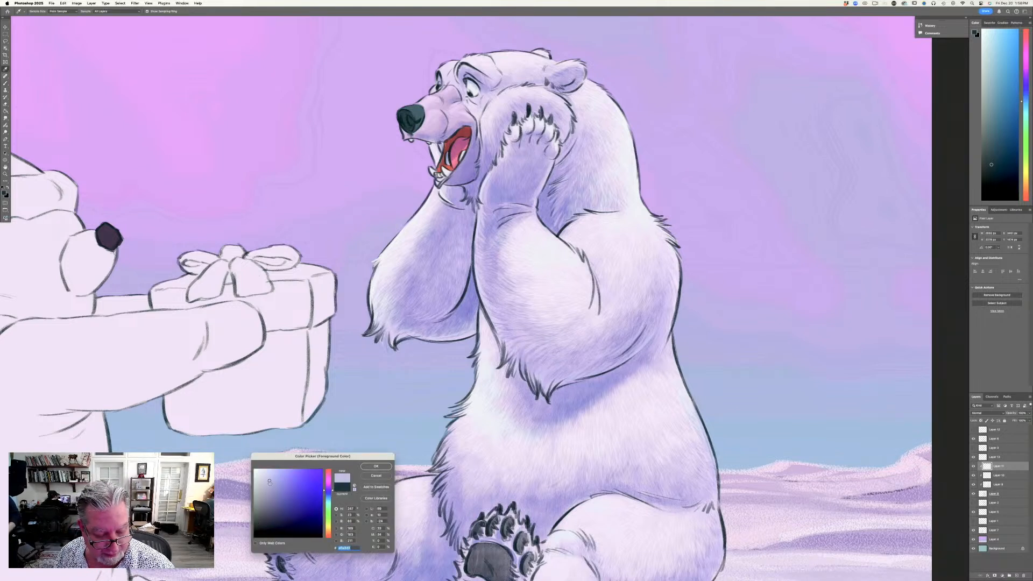
pyautogui.click(376, 466)
pyautogui.press('b')
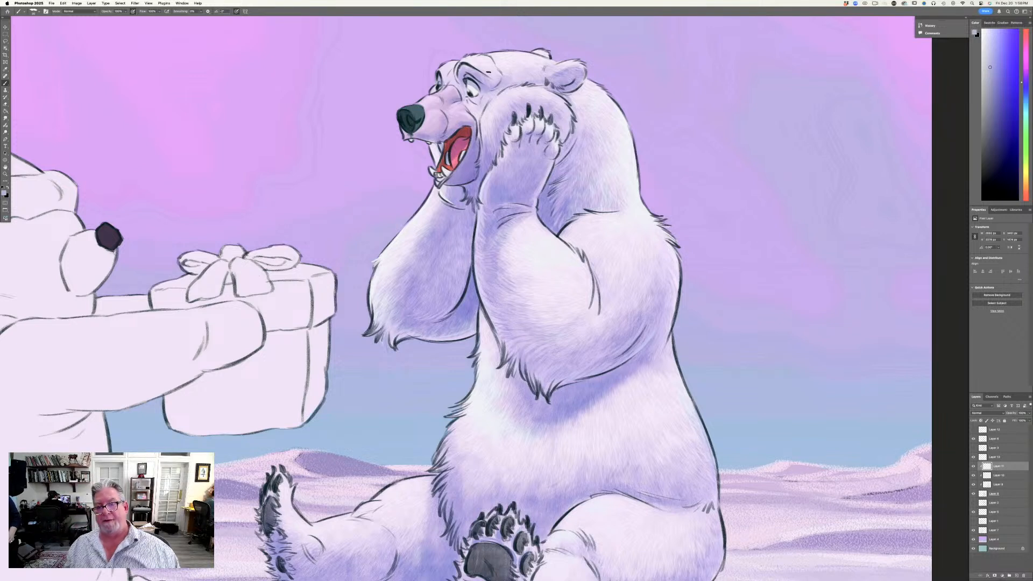
# Pick a pale pink from the upper edge of the muzzle and brush light strokes on the bear's face fur.
pyautogui.scroll(5, 488, 72)
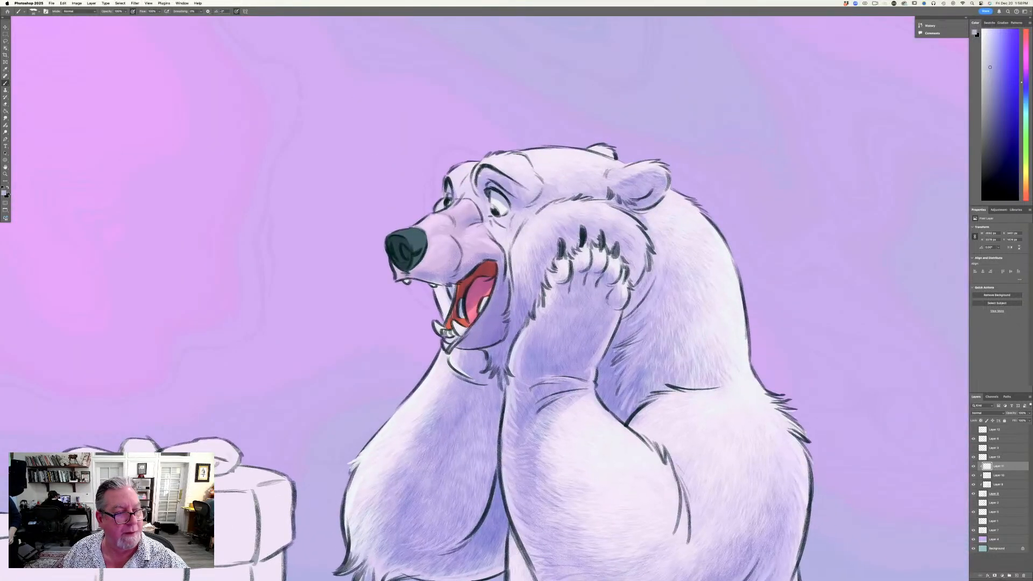
pyautogui.click(5, 193)
pyautogui.click(435, 218)
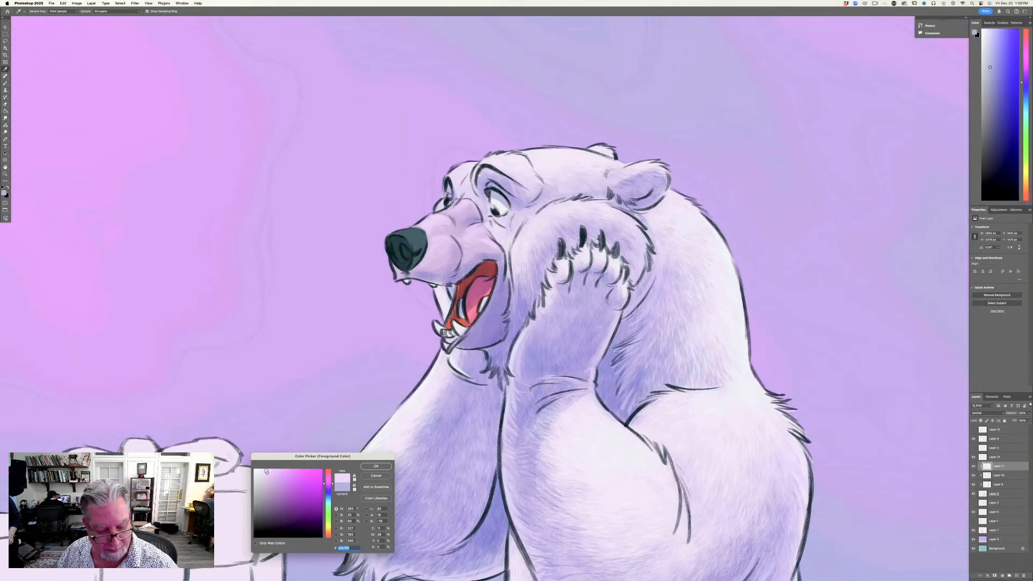
pyautogui.click(366, 465)
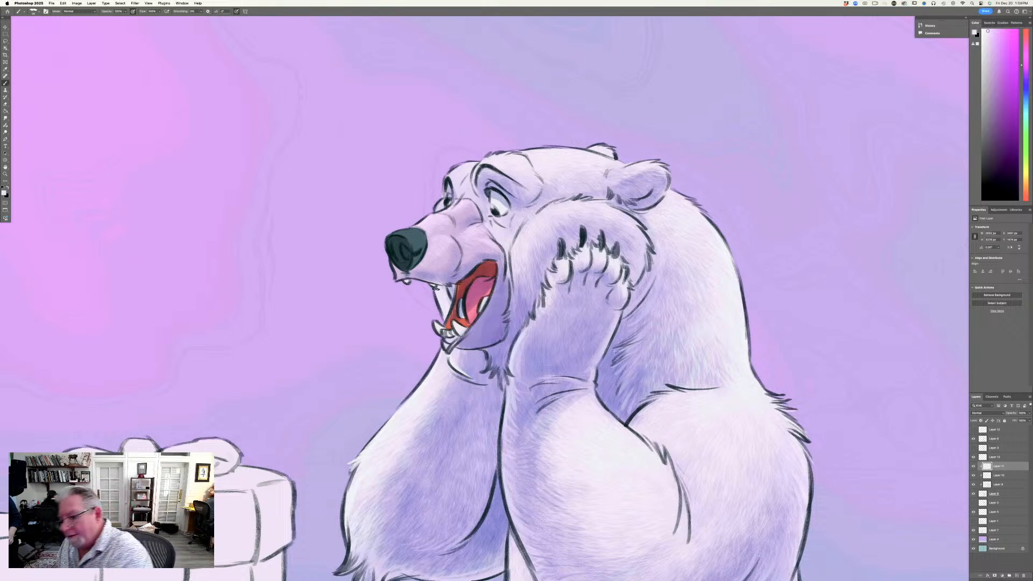
# Add a new layer above all others and brush a pale blue highlight across the top of the bear's nose.
pyautogui.click(998, 429)
pyautogui.click(1015, 576)
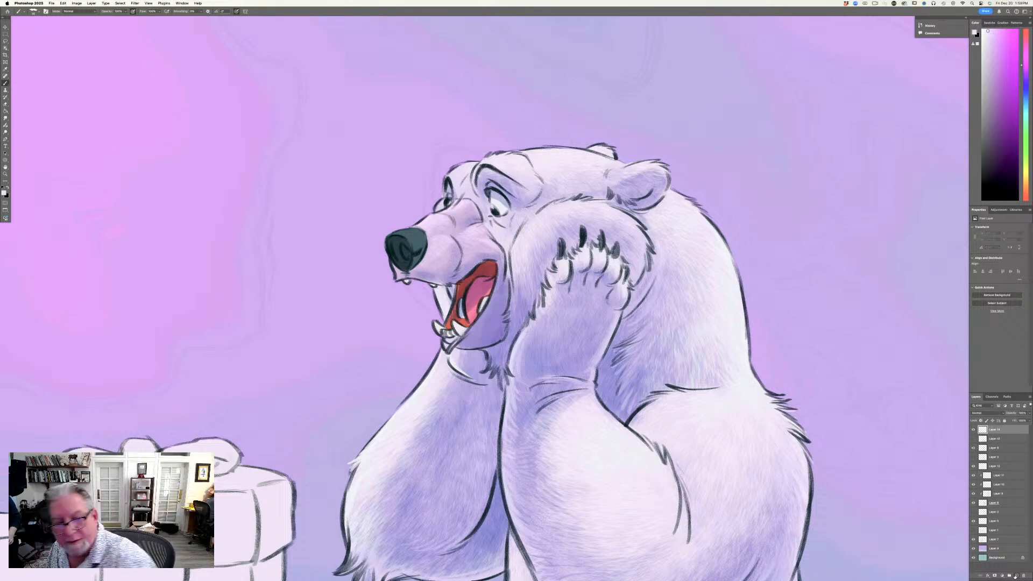
pyautogui.click(4, 193)
pyautogui.click(408, 238)
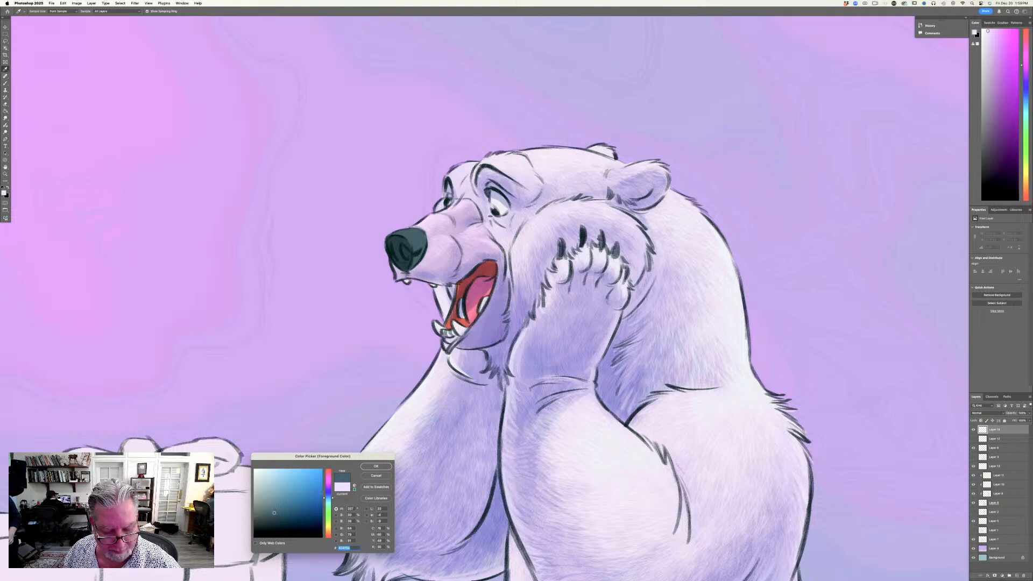
pyautogui.moveTo(327, 498); pyautogui.dragTo(326, 494)
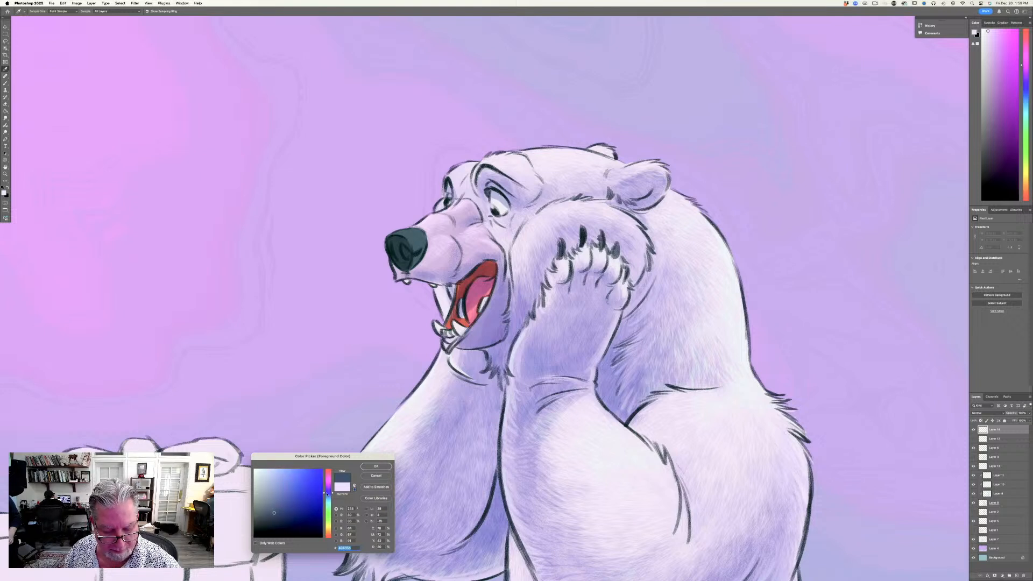
pyautogui.click(267, 475)
pyautogui.click(361, 466)
pyautogui.press('b')
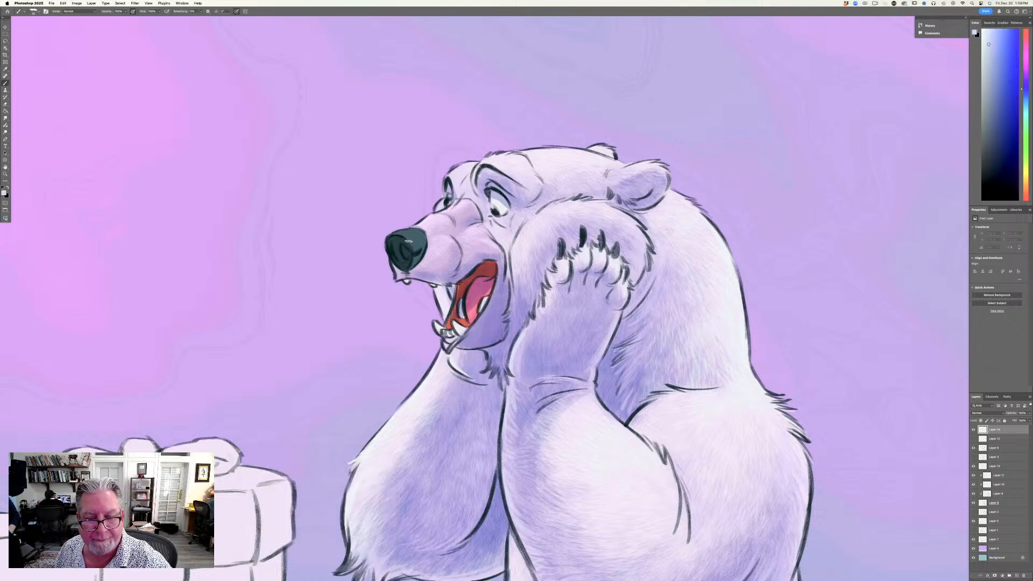
pyautogui.moveTo(401, 239)
pyautogui.mouseDown()
pyautogui.moveTo(410, 237)
pyautogui.moveTo(388, 236)
pyautogui.moveTo(414, 246)
pyautogui.mouseUp()
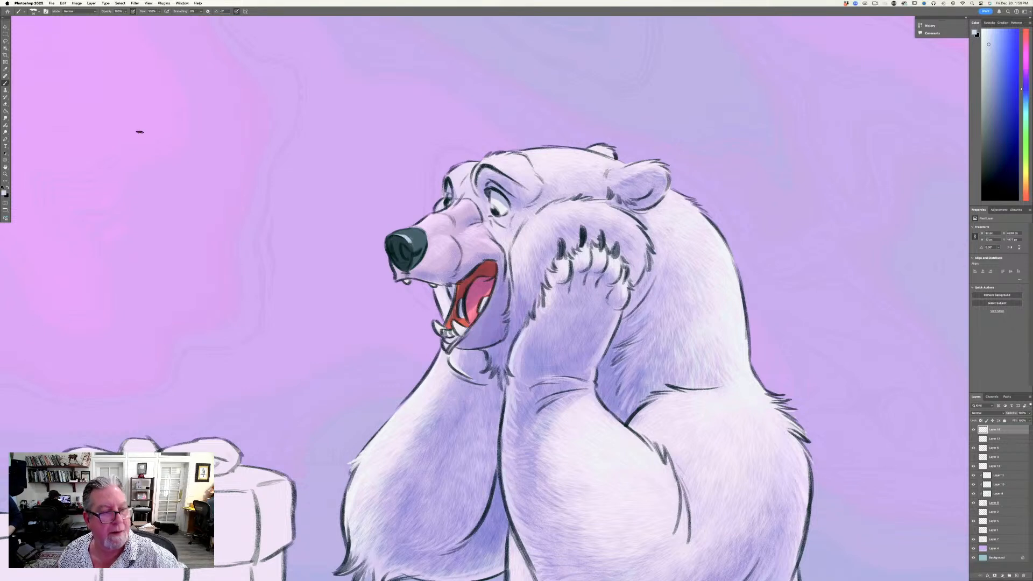
# Darken the brush colour to a muted grey-blue and brush a softer sheen over the upper part of the nose.
pyautogui.click(5, 193)
pyautogui.click(277, 489)
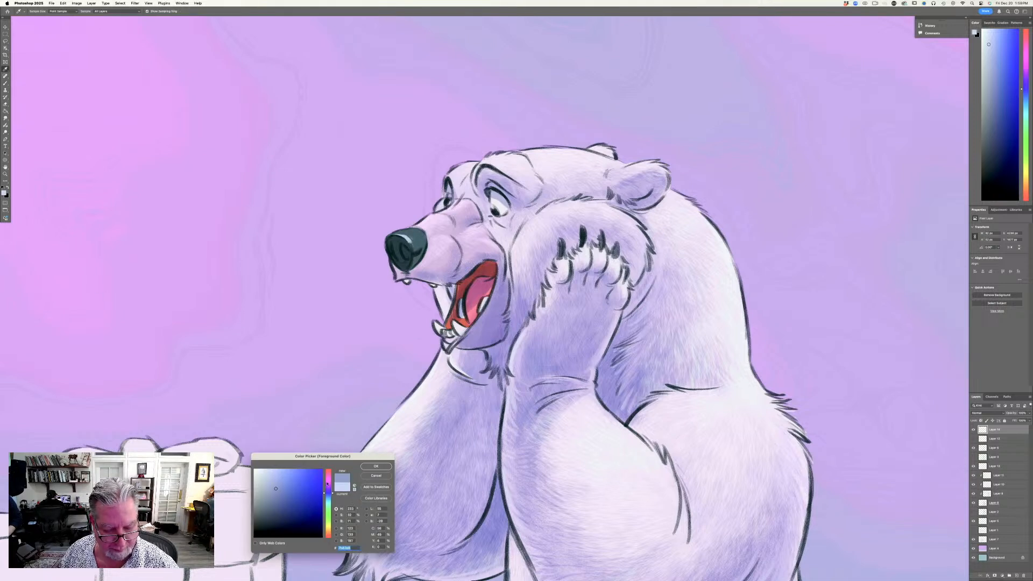
pyautogui.press('Return')
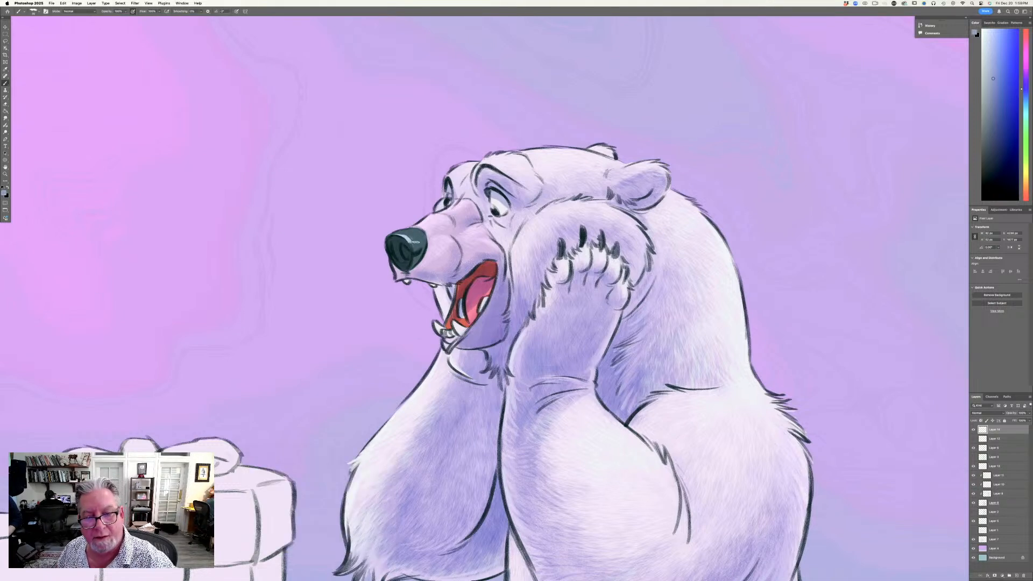
pyautogui.moveTo(412, 236); pyautogui.dragTo(388, 235)
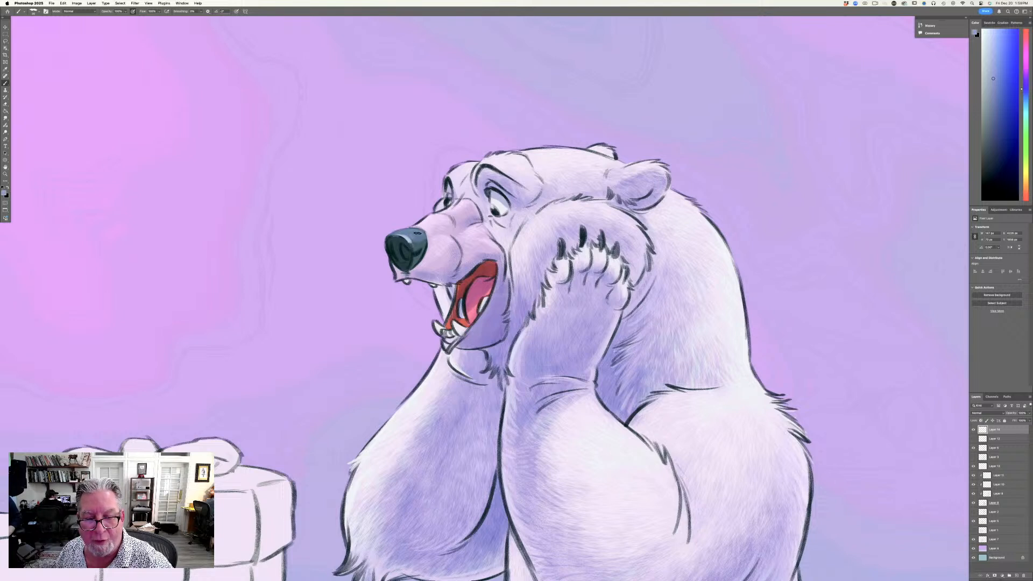
pyautogui.moveTo(417, 233); pyautogui.dragTo(389, 235)
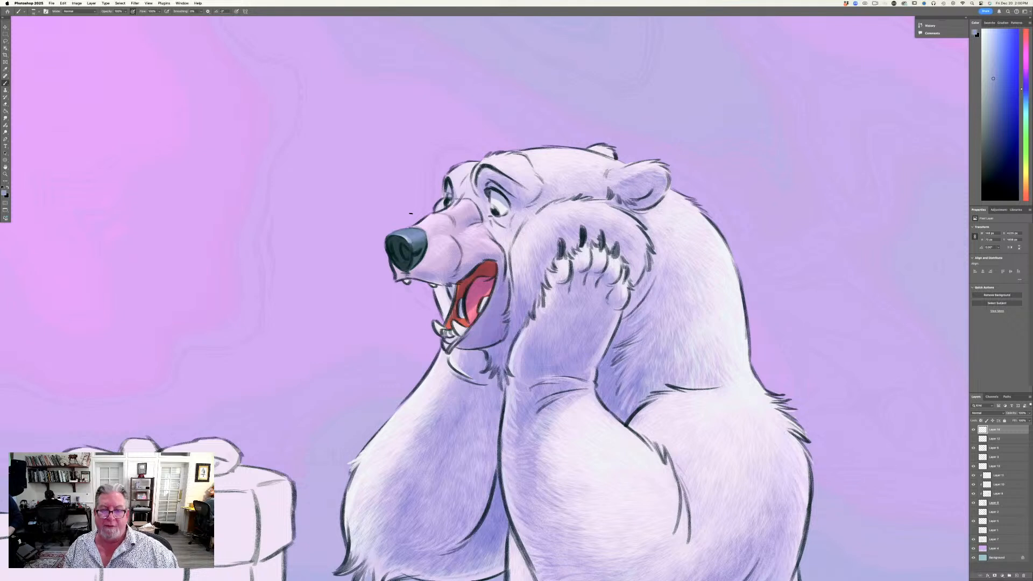
# Sample the nose's dark teal, darken it to near-black, and deepen the dark areas of the nose.
pyautogui.click(3, 193)
pyautogui.click(407, 260)
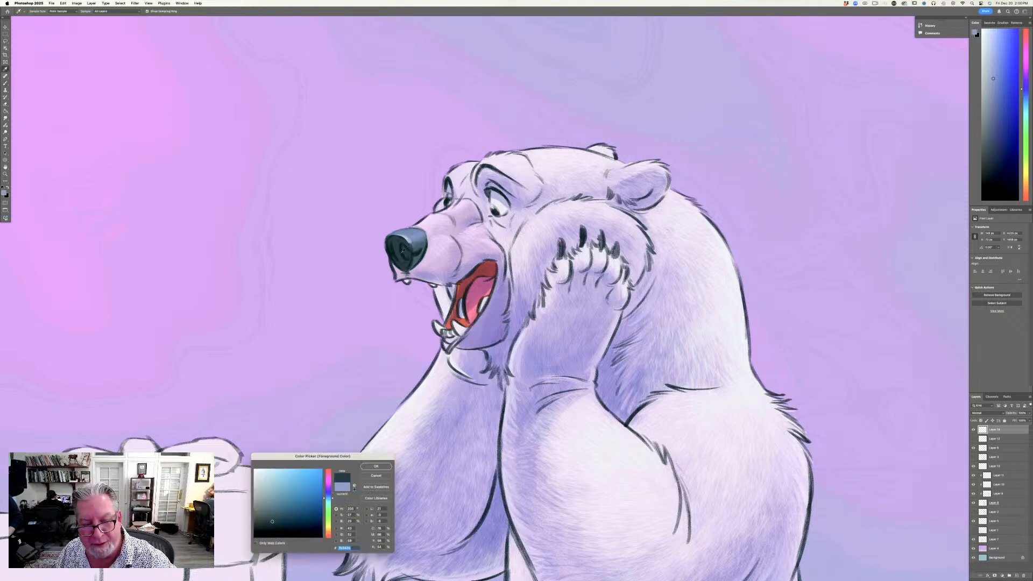
pyautogui.click(274, 528)
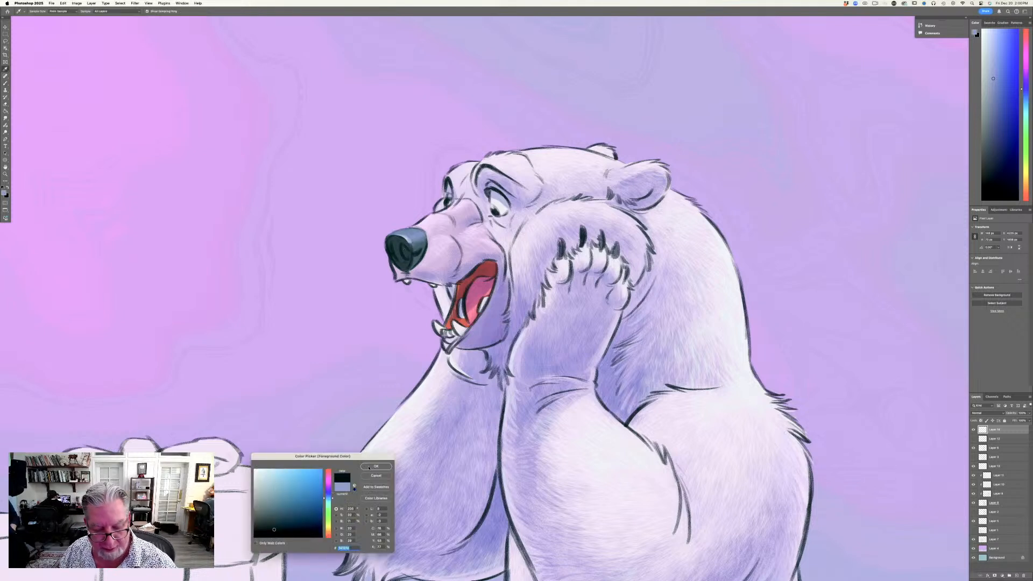
pyautogui.click(376, 466)
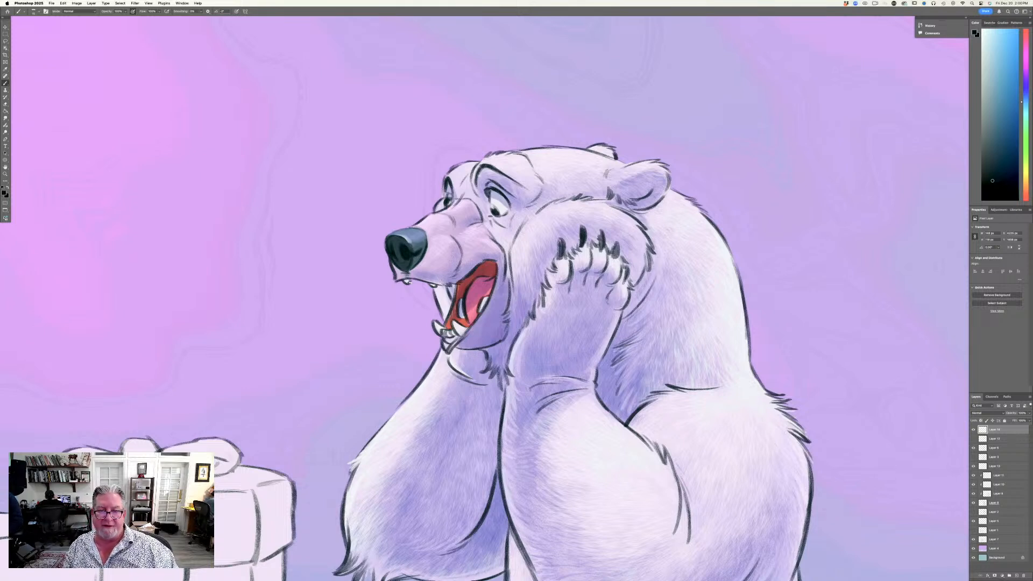
# Sample a lavender from the far arm's edge and brush accents over the face between the nose and near eye.
pyautogui.click(4, 193)
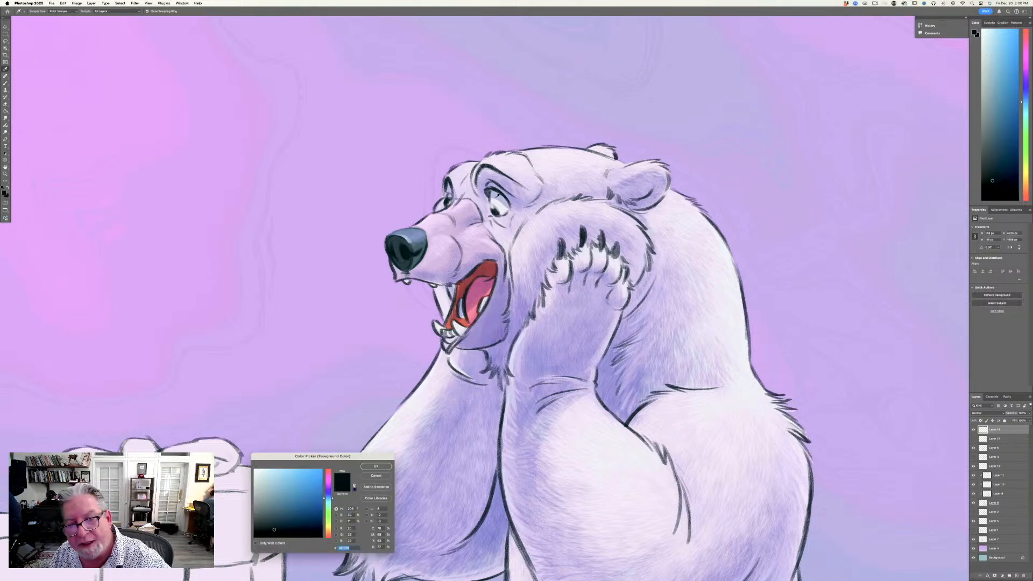
pyautogui.click(368, 410)
pyautogui.press('Return')
pyautogui.press('b')
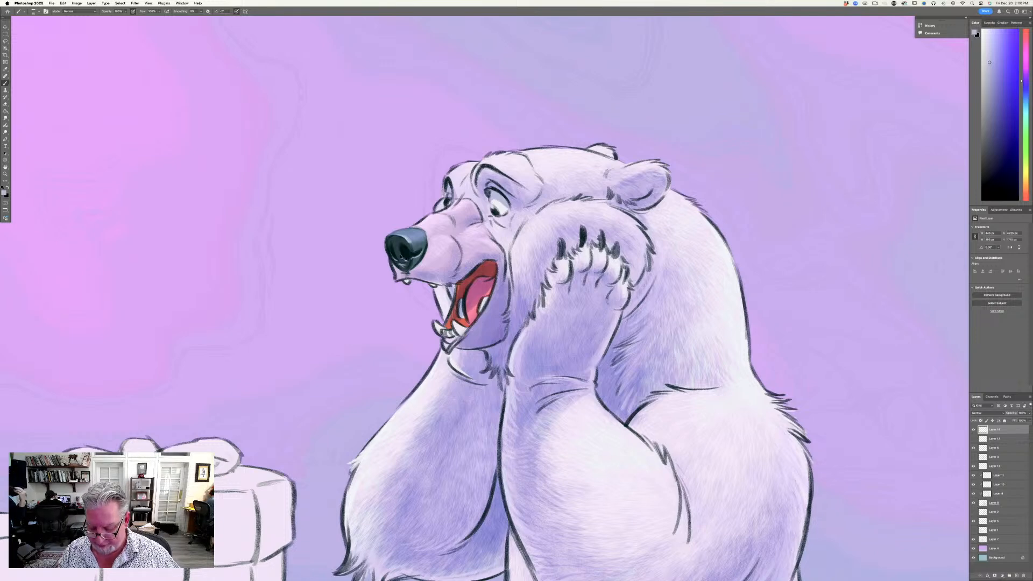
# Lighten the lavender brush colour and brush a light stroke over the bear's near eye.
pyautogui.press('super+minus')
pyautogui.press('super+plus')
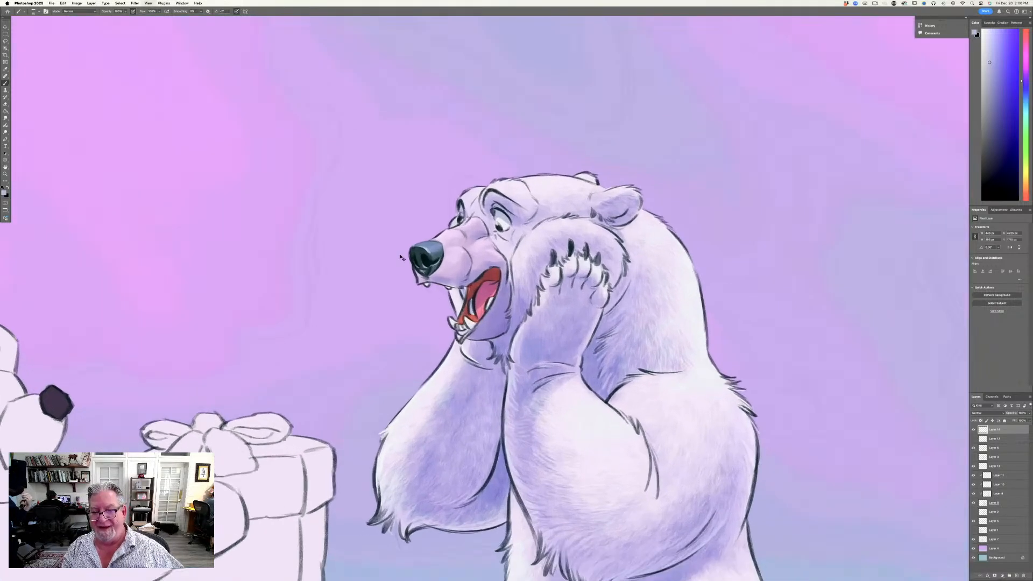
pyautogui.click(4, 193)
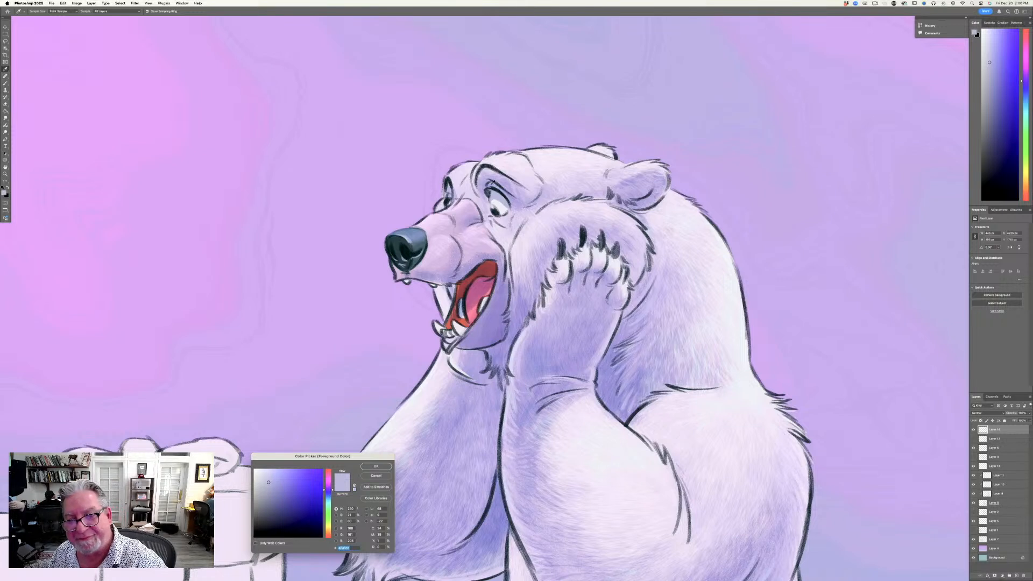
pyautogui.click(375, 466)
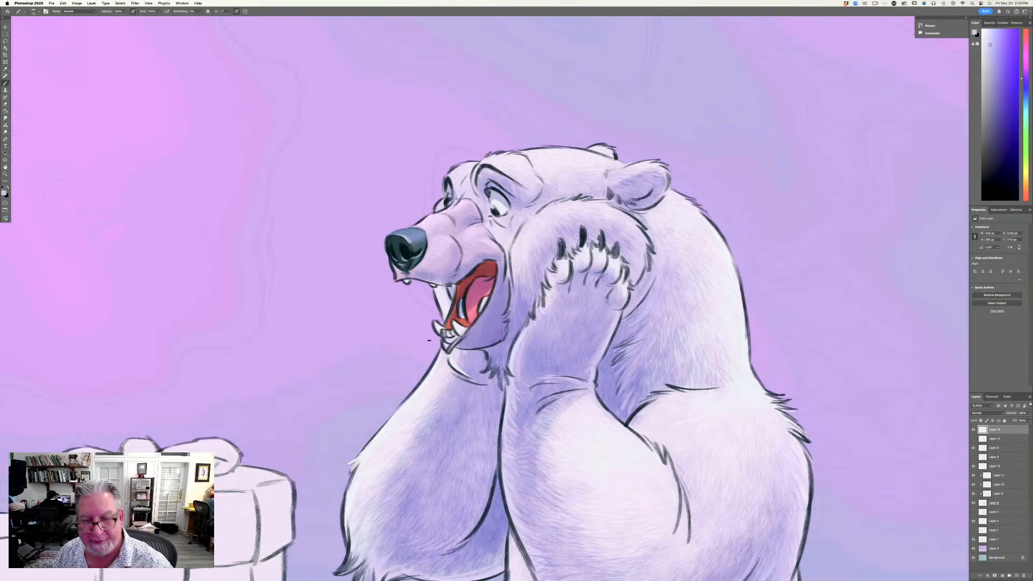
pyautogui.moveTo(500, 189); pyautogui.dragTo(510, 202)
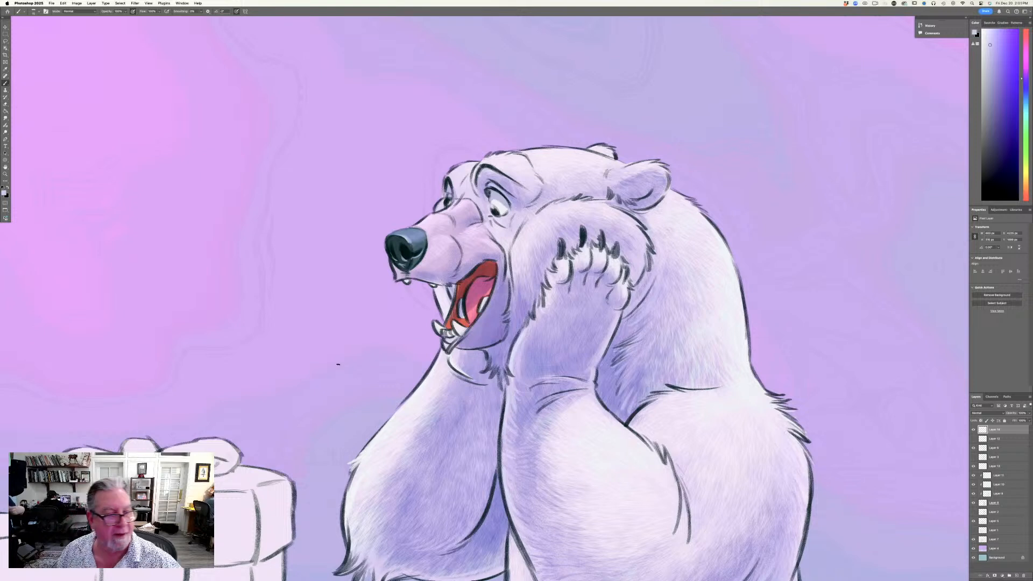
# Sample the gift's pale colour, lighten it to near-white, and brush highlights on the near brow and the long tooth.
pyautogui.click(5, 193)
pyautogui.click(232, 458)
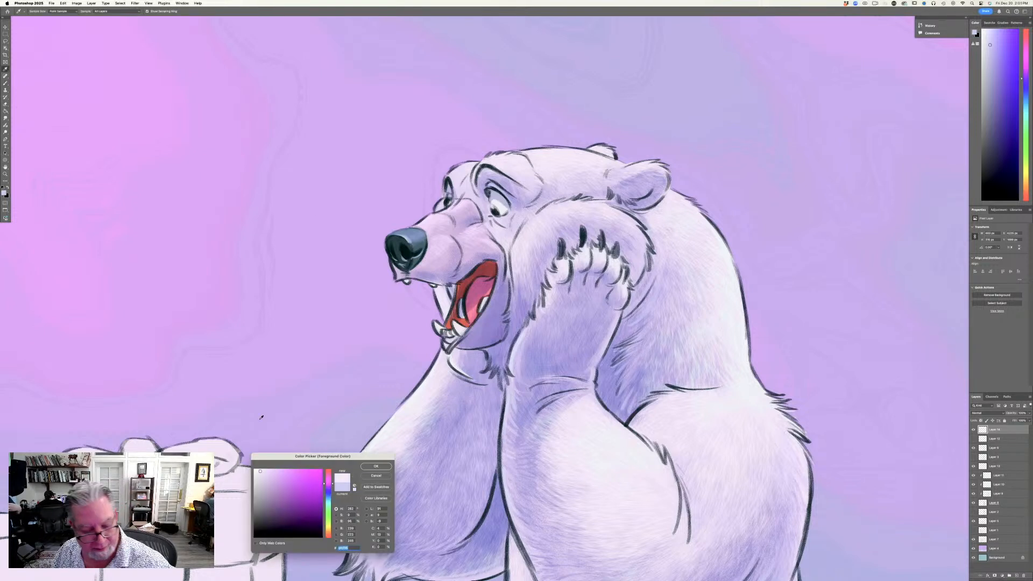
pyautogui.moveTo(259, 471); pyautogui.dragTo(255, 468)
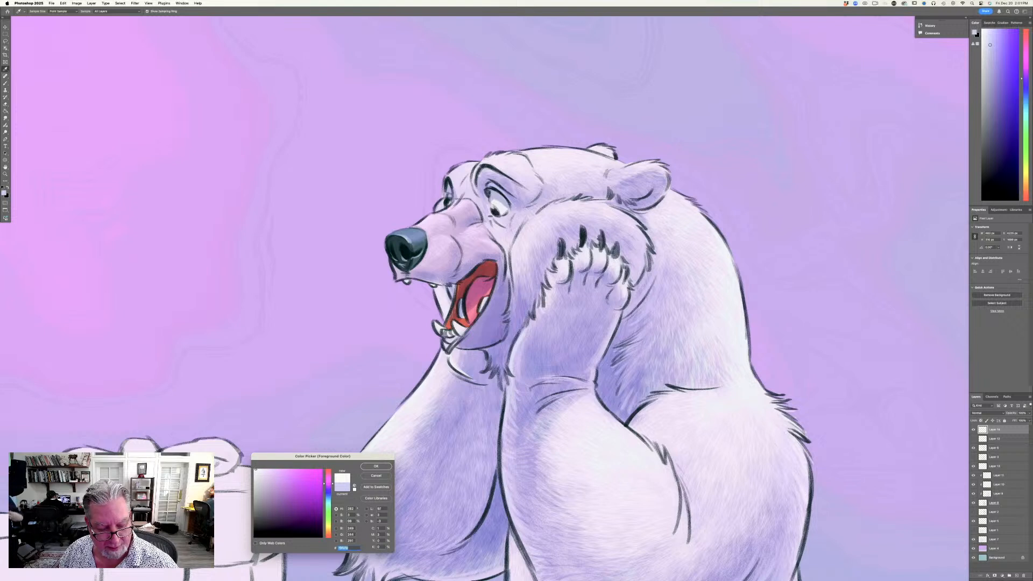
pyautogui.click(370, 466)
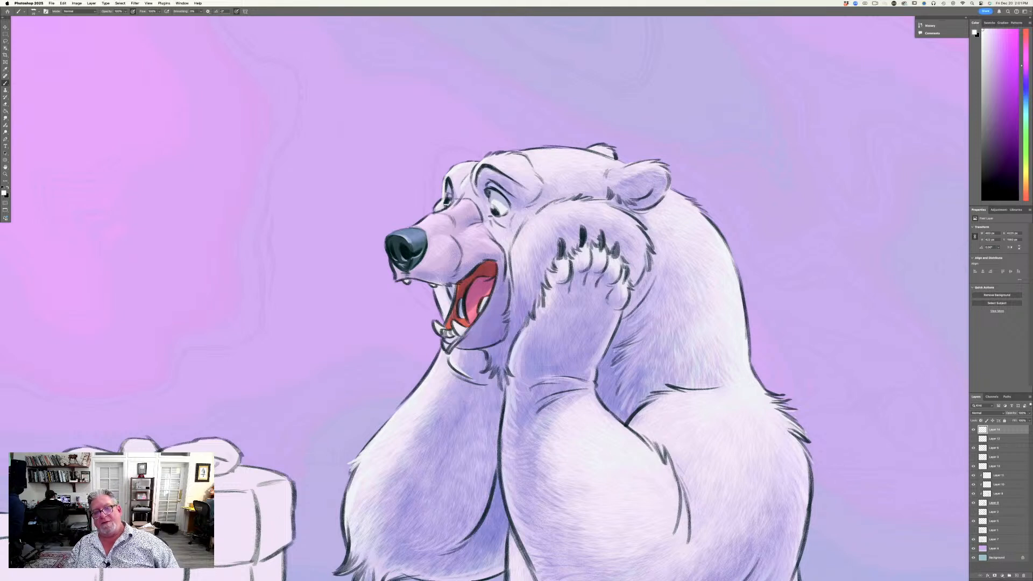
pyautogui.moveTo(492, 154)
pyautogui.mouseDown()
pyautogui.moveTo(519, 157)
pyautogui.moveTo(519, 169)
pyautogui.mouseUp()
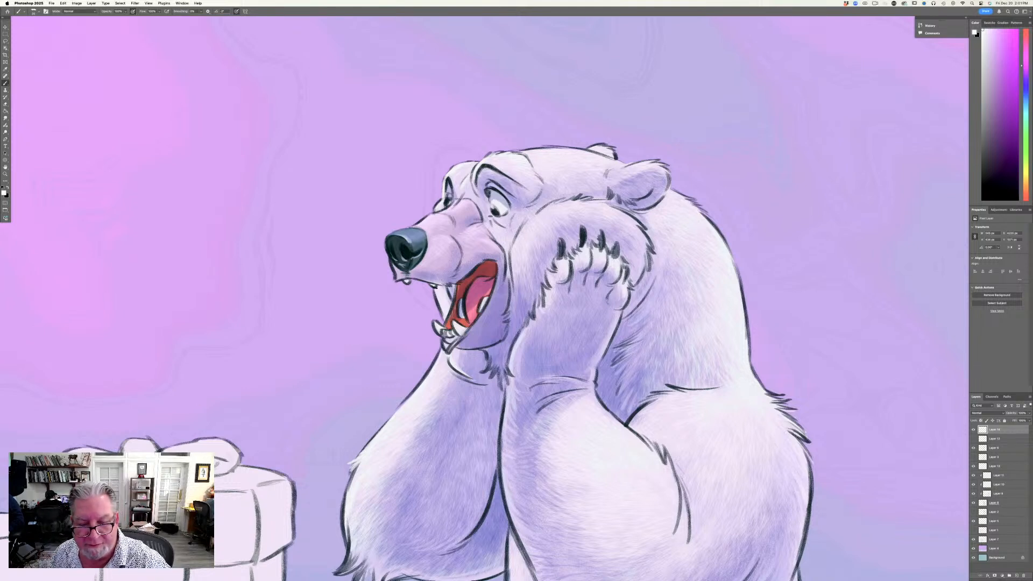
pyautogui.moveTo(439, 297); pyautogui.dragTo(440, 312)
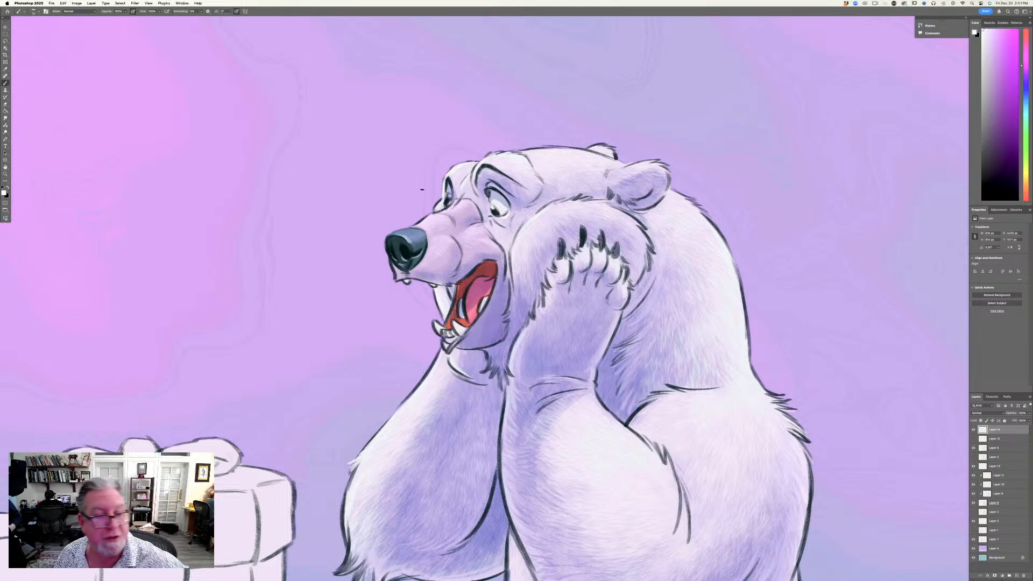
# Pick a very pale pink and brush fine light strokes along the top of the muzzle.
pyautogui.click(4, 193)
pyautogui.click(422, 217)
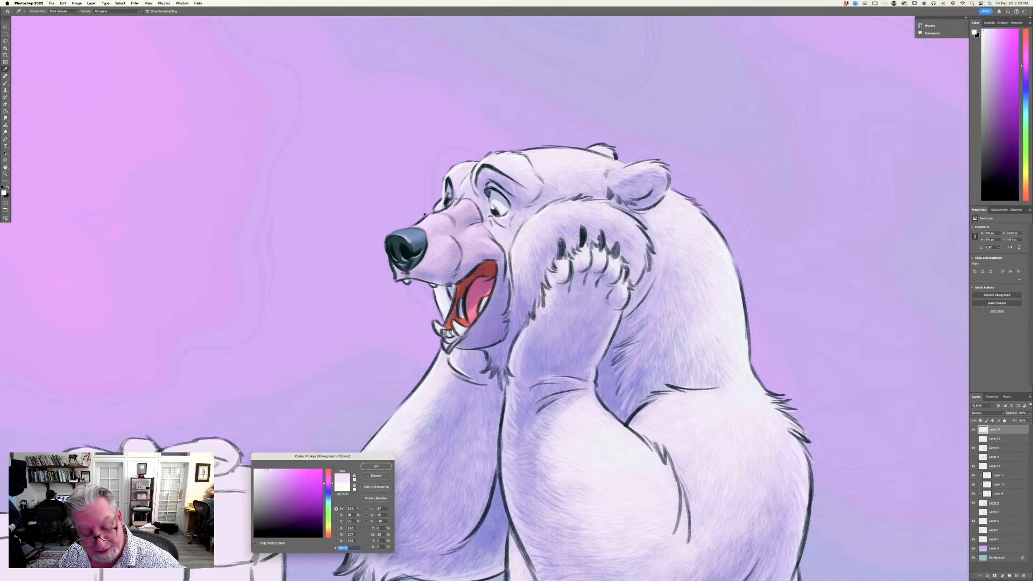
pyautogui.click(377, 466)
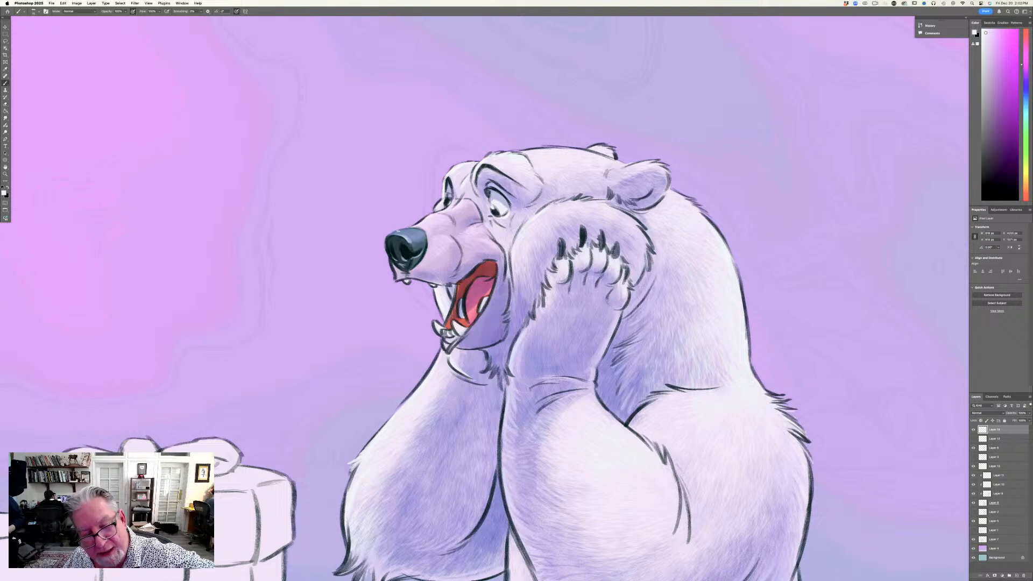
# Sample a grey-blue from the bear's nose and brush soft reflected light onto the nose.
pyautogui.press('n')
pyautogui.click(399, 231)
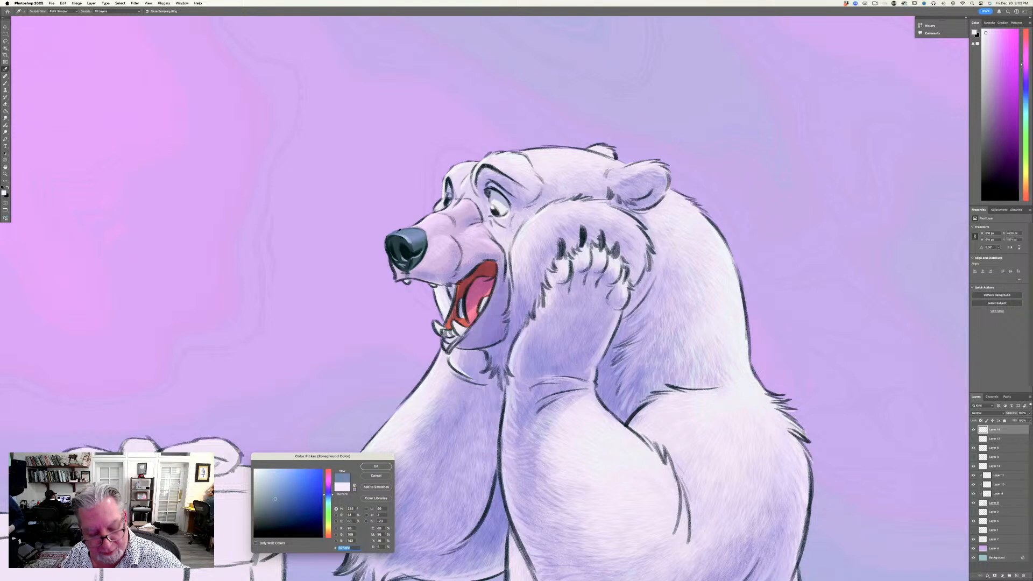
pyautogui.click(371, 464)
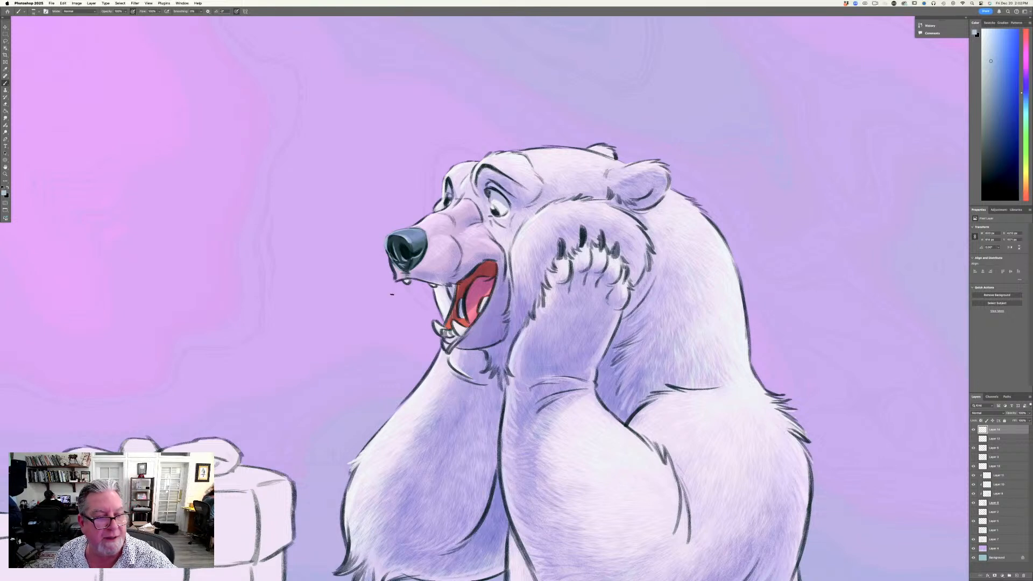
# Lighten the brush colour to pale blue and a near-white lilac for fine highlights around the nose.
pyautogui.click(4, 193)
pyautogui.click(264, 473)
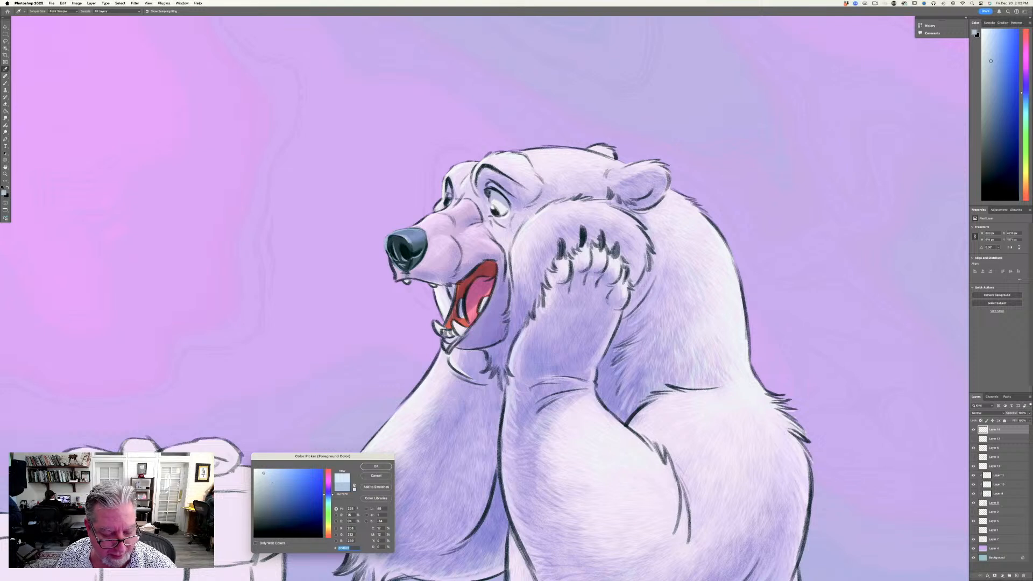
pyautogui.click(375, 466)
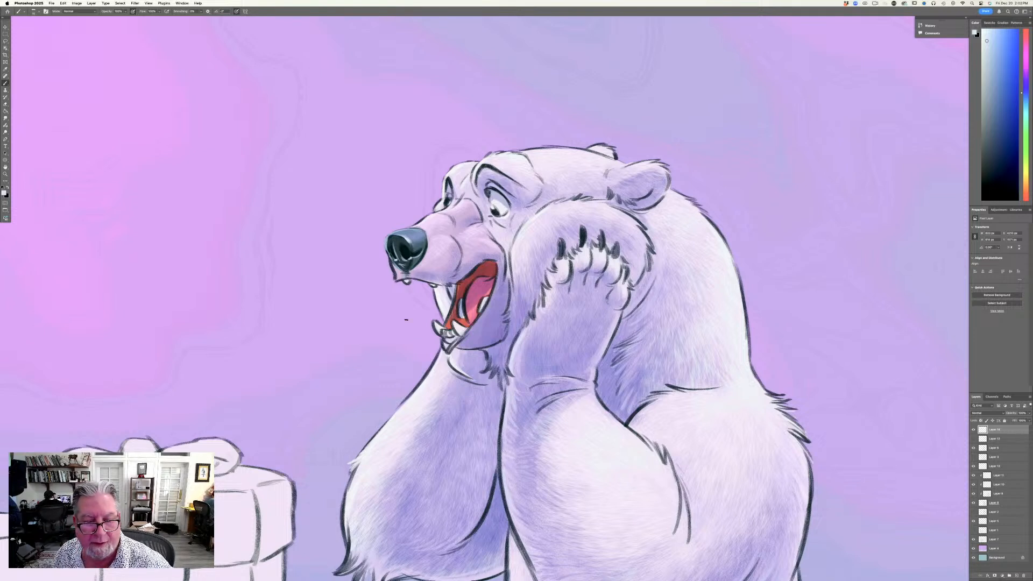
pyautogui.click(5, 192)
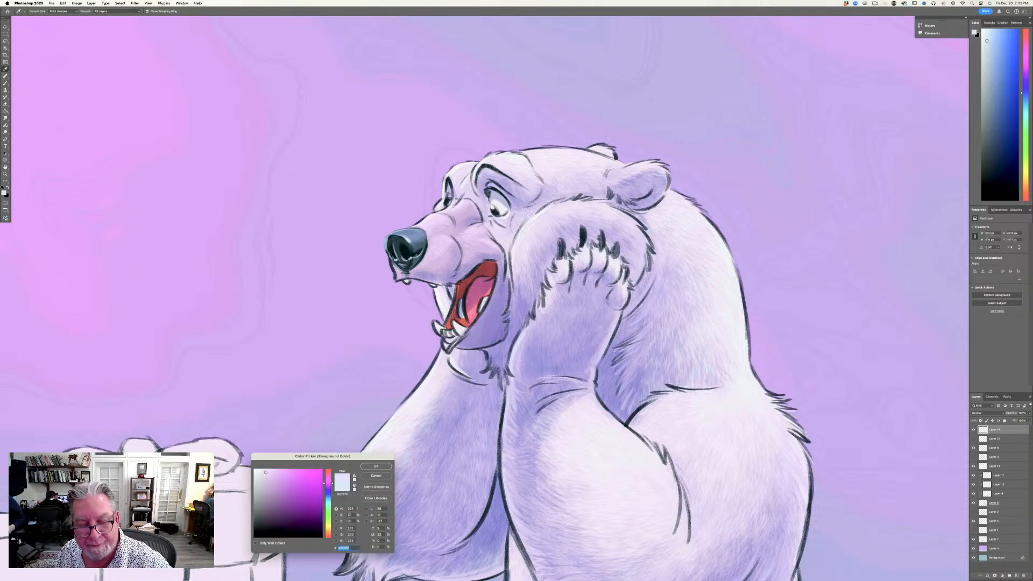
pyautogui.click(375, 466)
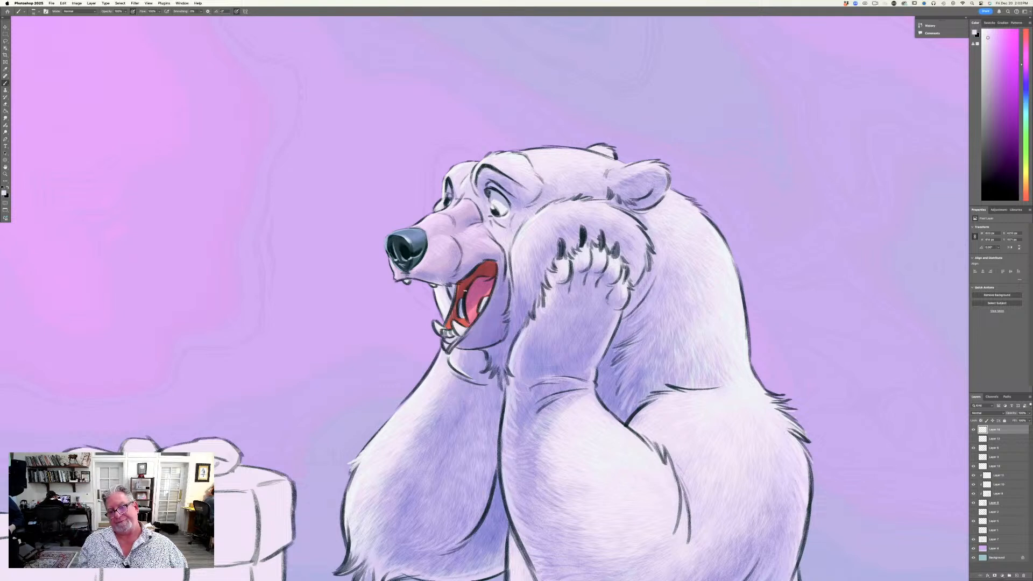
# Pick a light violet and brush soft strokes along the bear's lower lip and jaw beside the open mouth.
pyautogui.press('n')
pyautogui.click(328, 488)
pyautogui.click(276, 489)
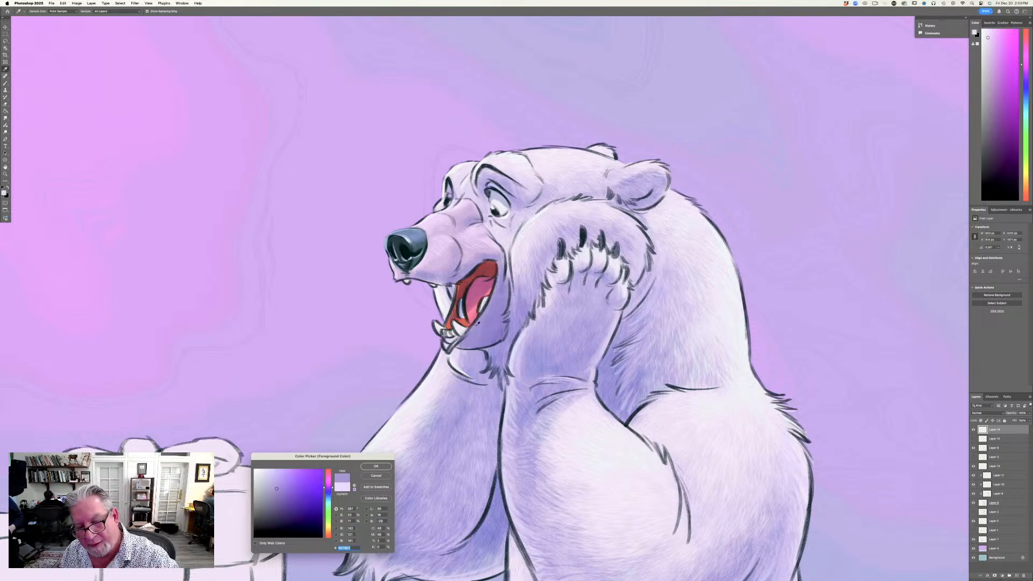
pyautogui.click(376, 466)
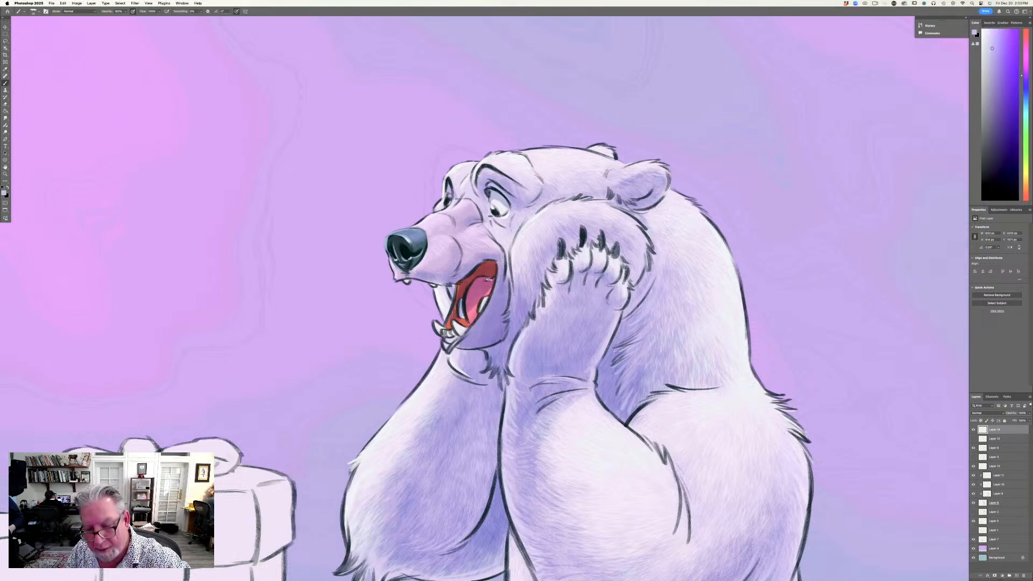
pyautogui.moveTo(499, 267)
pyautogui.mouseDown()
pyautogui.moveTo(492, 302)
pyautogui.moveTo(459, 338)
pyautogui.mouseUp()
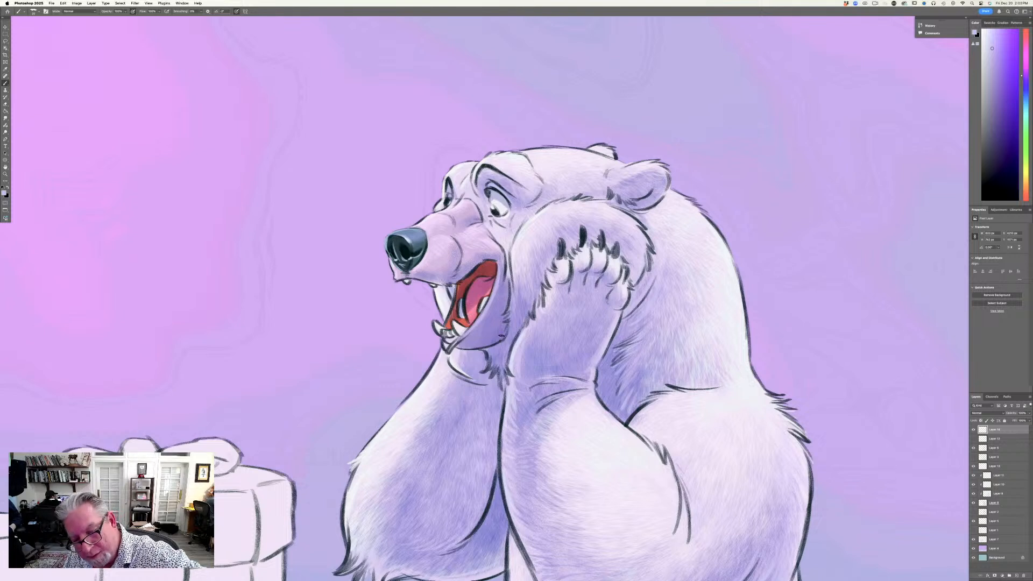
pyautogui.moveTo(500, 338)
pyautogui.mouseDown()
pyautogui.moveTo(479, 347)
pyautogui.moveTo(506, 325)
pyautogui.mouseUp()
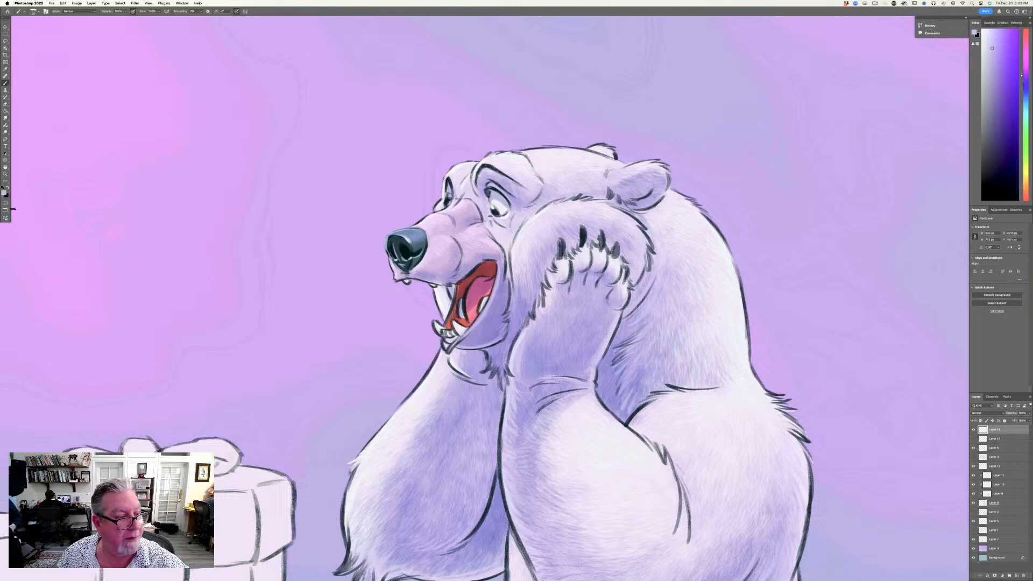
# Pick a pale greyish pink and brush a light stroke over the bear's lower front teeth.
pyautogui.click(5, 193)
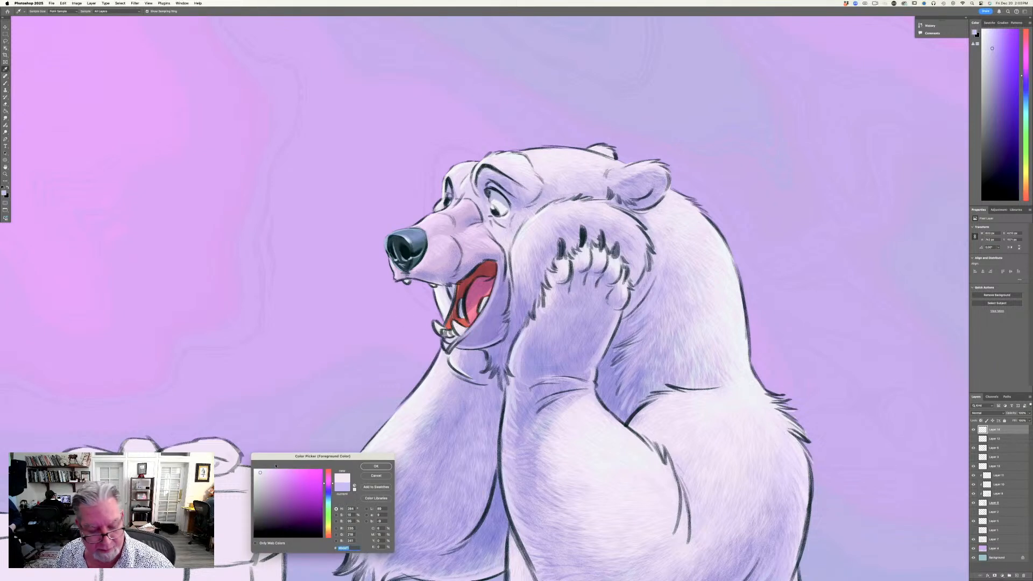
pyautogui.press('Return')
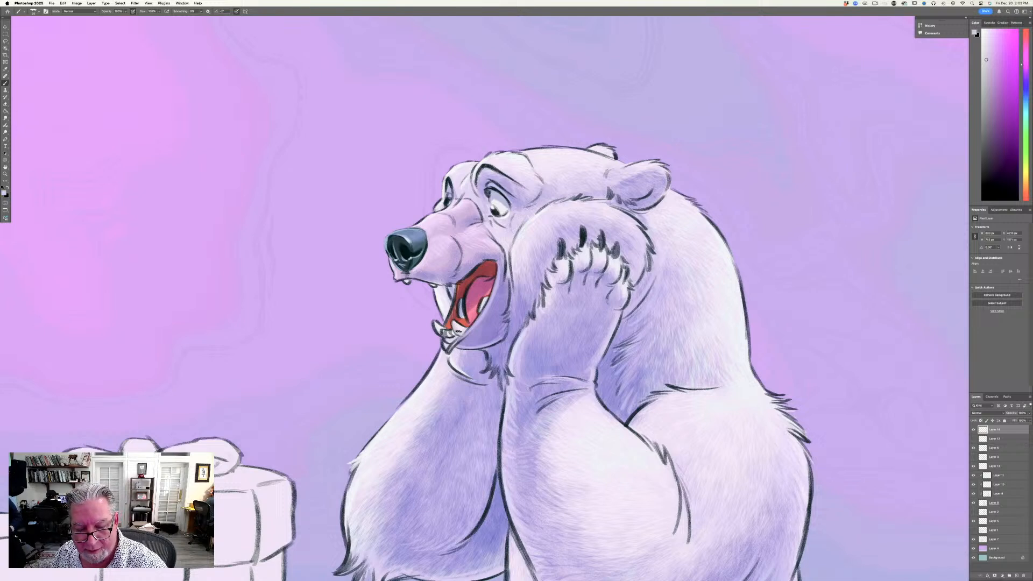
pyautogui.moveTo(446, 333); pyautogui.dragTo(436, 329)
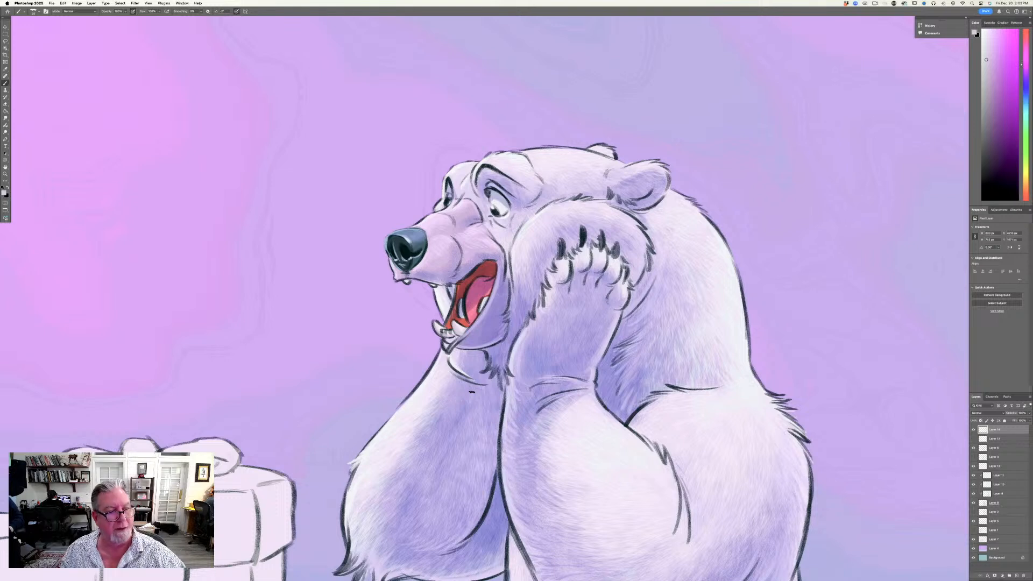
# Pick a tongue pink, shift it to a pale lavender, and brush highlights on the bear's tongue.
pyautogui.press('n')
pyautogui.click(328, 476)
pyautogui.moveTo(287, 501); pyautogui.dragTo(283, 484)
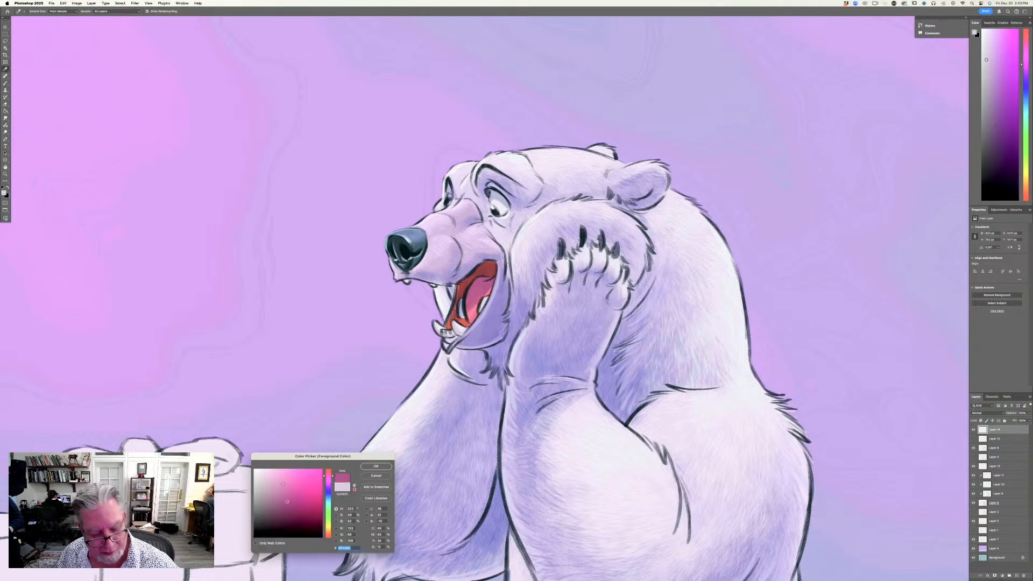
pyautogui.click(376, 466)
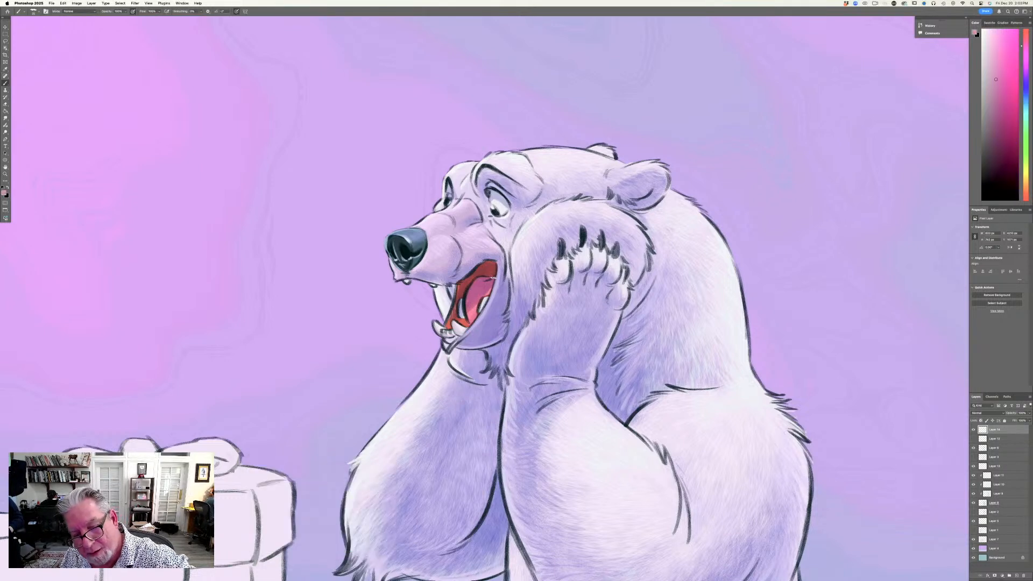
pyautogui.press('n')
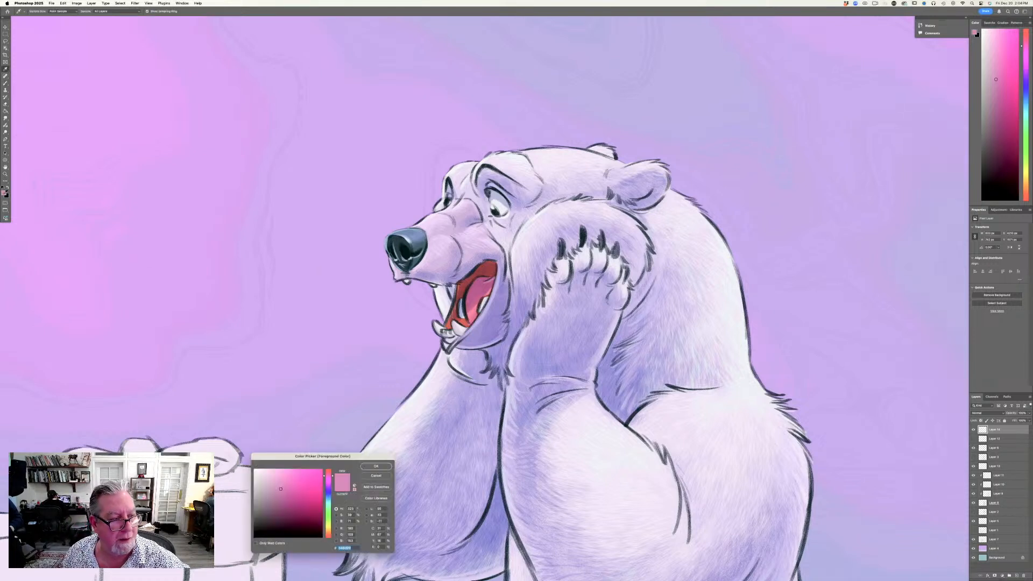
pyautogui.moveTo(326, 487); pyautogui.dragTo(327, 485)
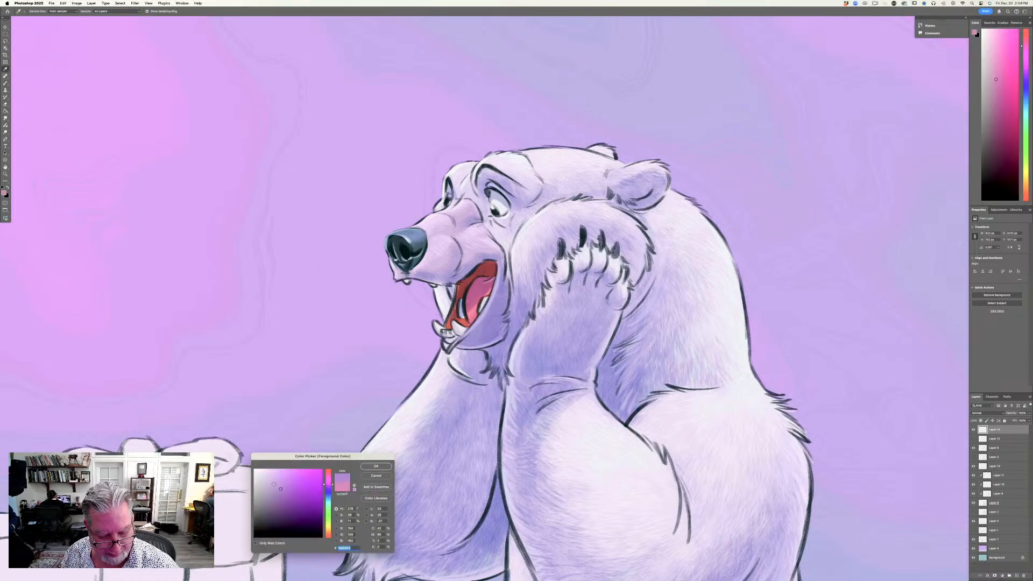
pyautogui.click(274, 484)
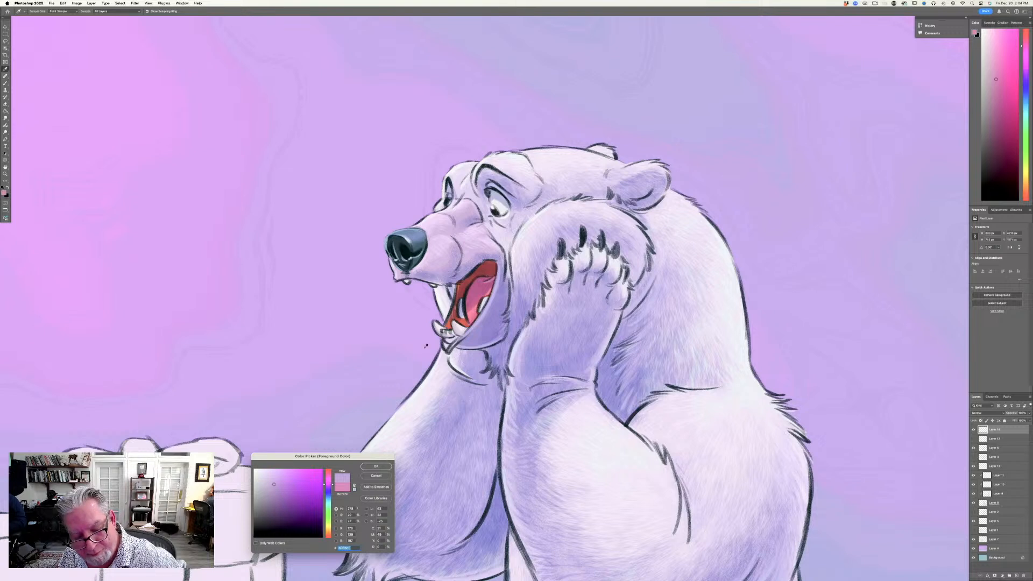
pyautogui.click(375, 466)
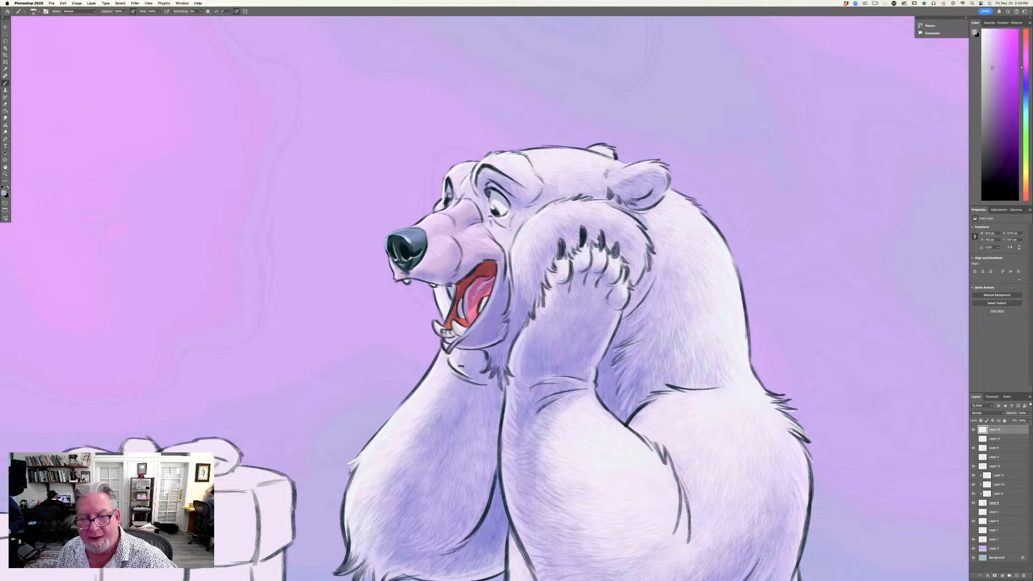
# Sample the red inside the bear's mouth as the brush colour.
pyautogui.click(4, 194)
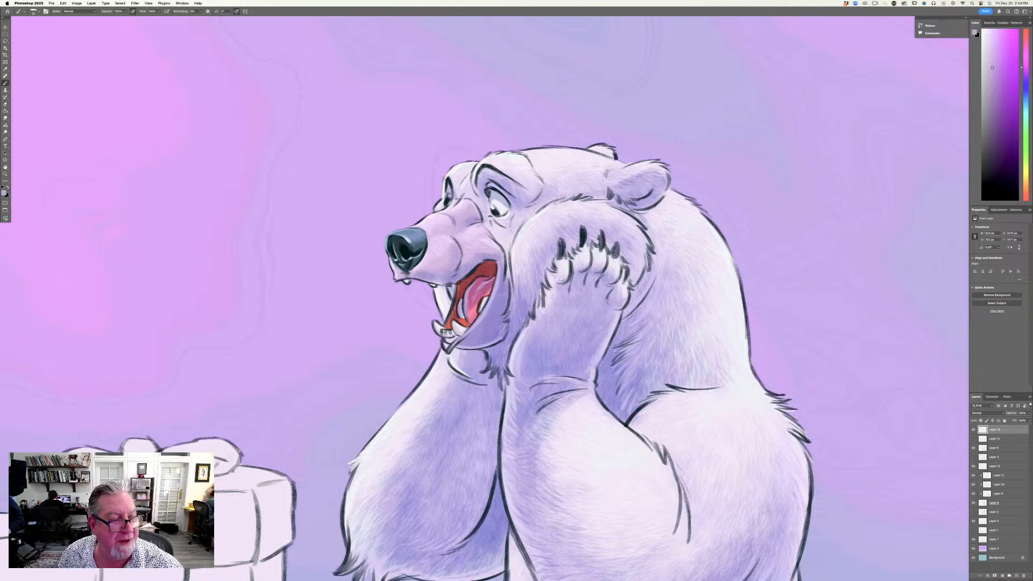
pyautogui.click(477, 275)
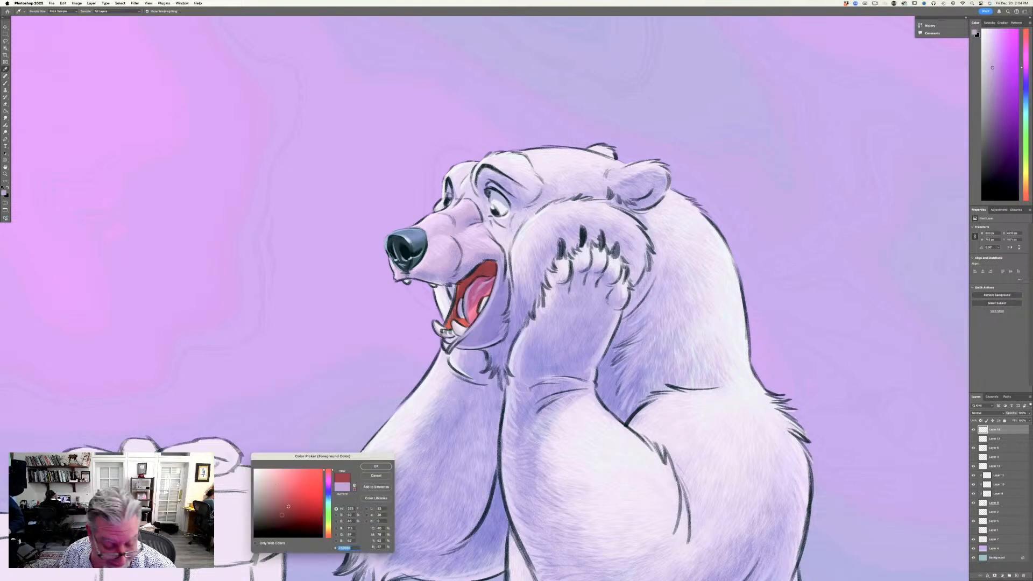
# Replace the dark red foreground colour with near-white sampled from the bear's eye and activate the Brush tool.
pyautogui.click(376, 466)
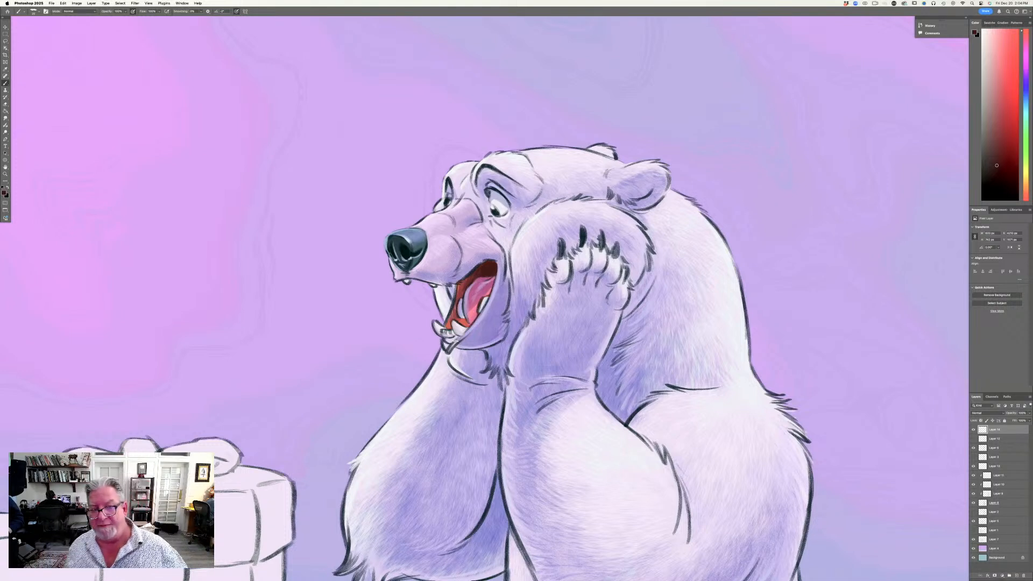
pyautogui.click(6, 194)
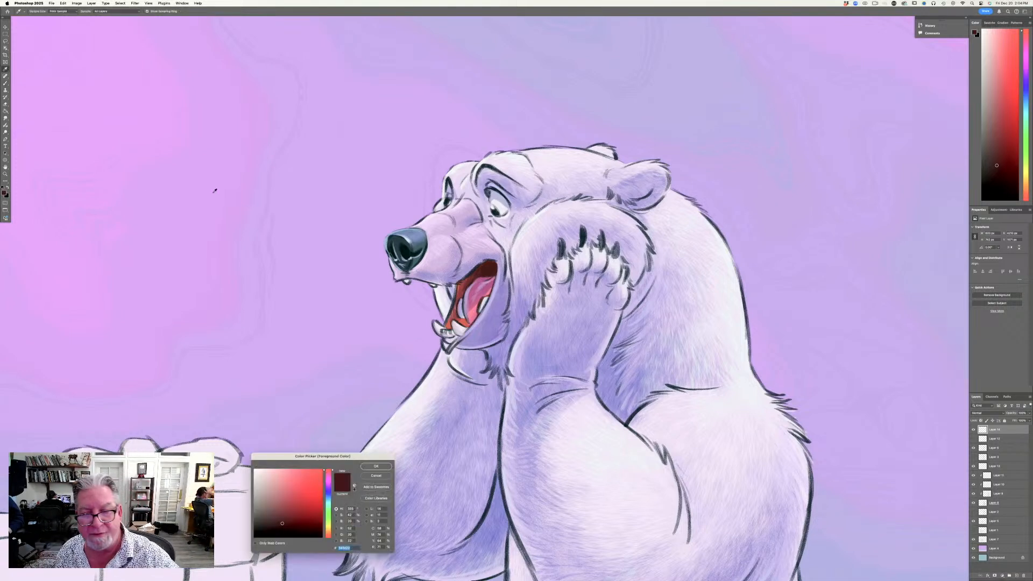
pyautogui.click(492, 199)
pyautogui.press('Return')
pyautogui.press('b')
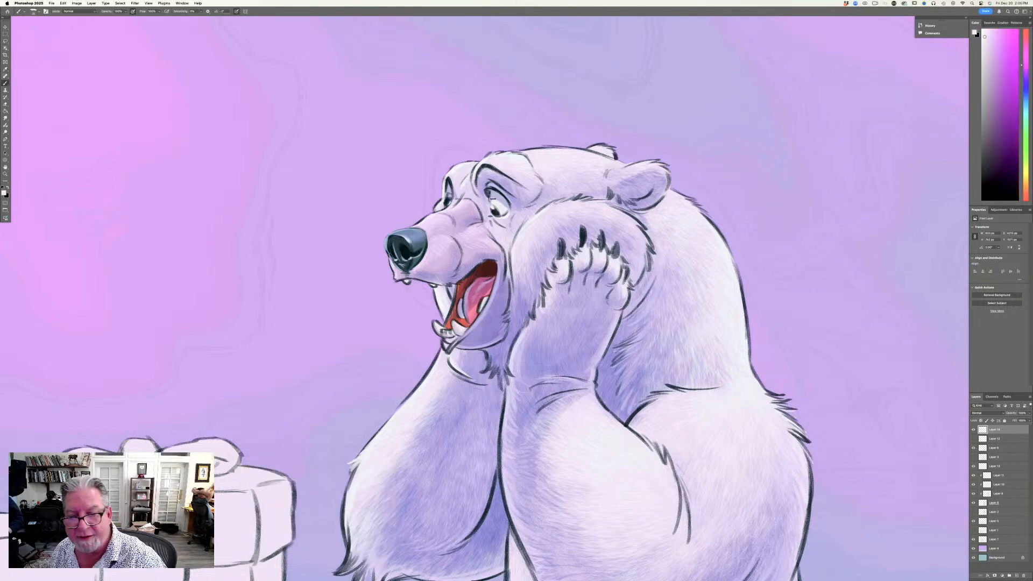
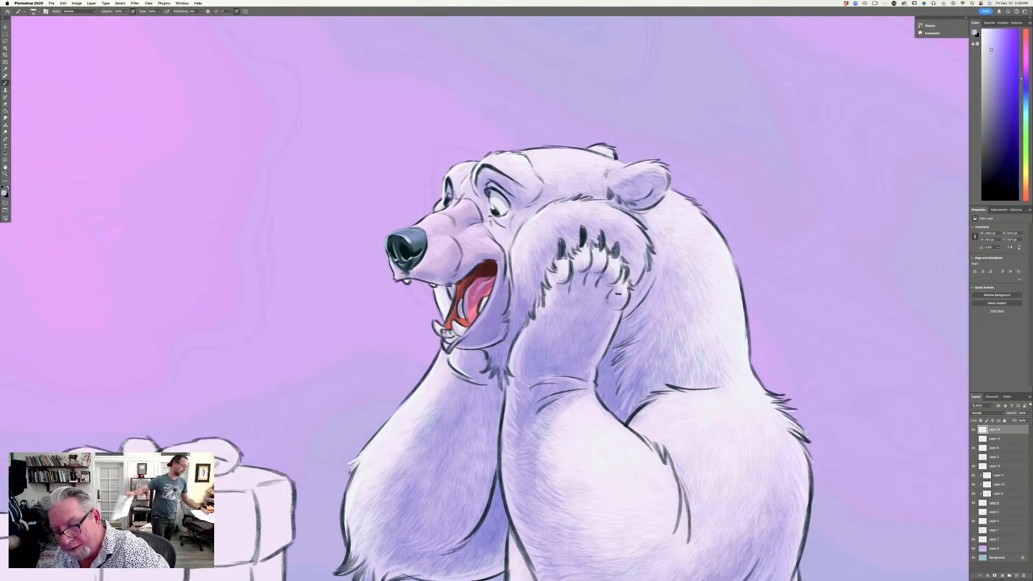
# Set the foreground colour to a lighter, less saturated blue-lavender for the Brush tool.
pyautogui.click(5, 193)
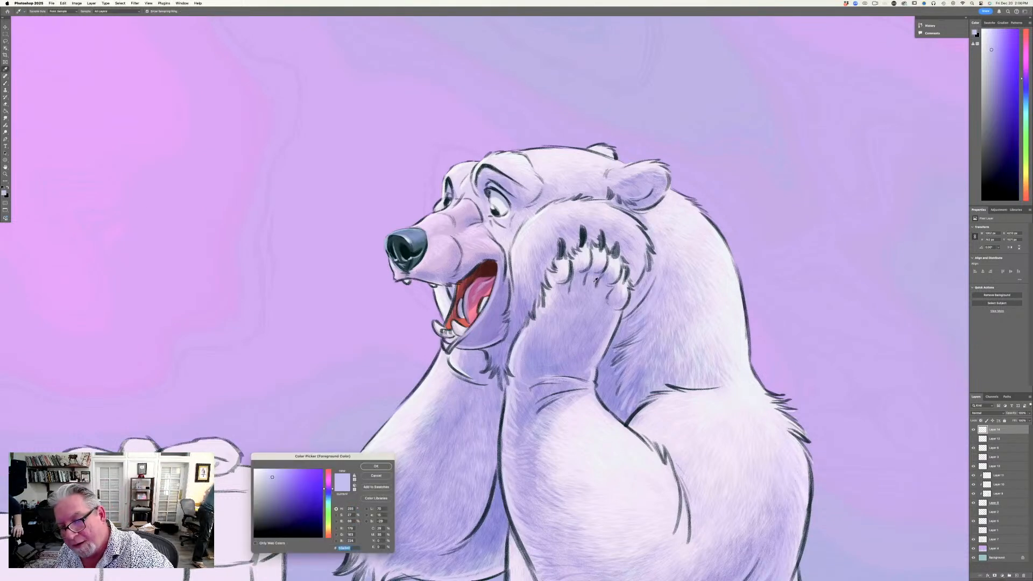
pyautogui.click(272, 482)
pyautogui.click(267, 474)
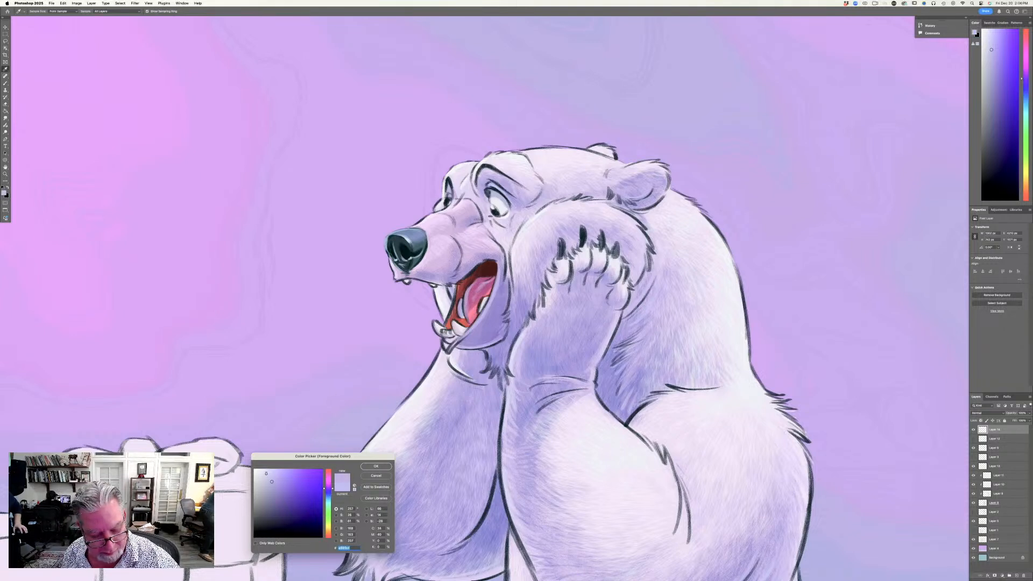
pyautogui.click(376, 467)
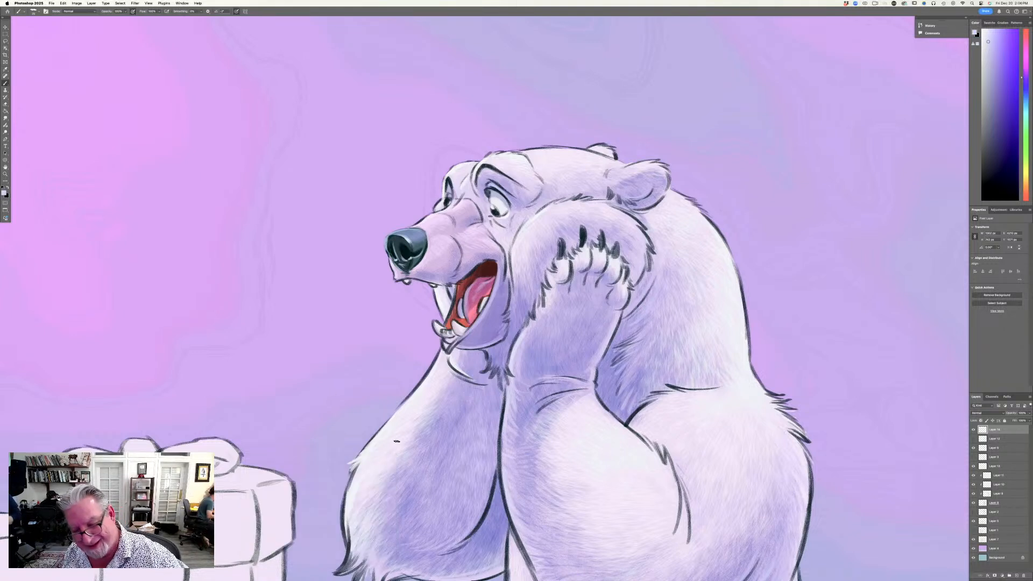
pyautogui.press('b')
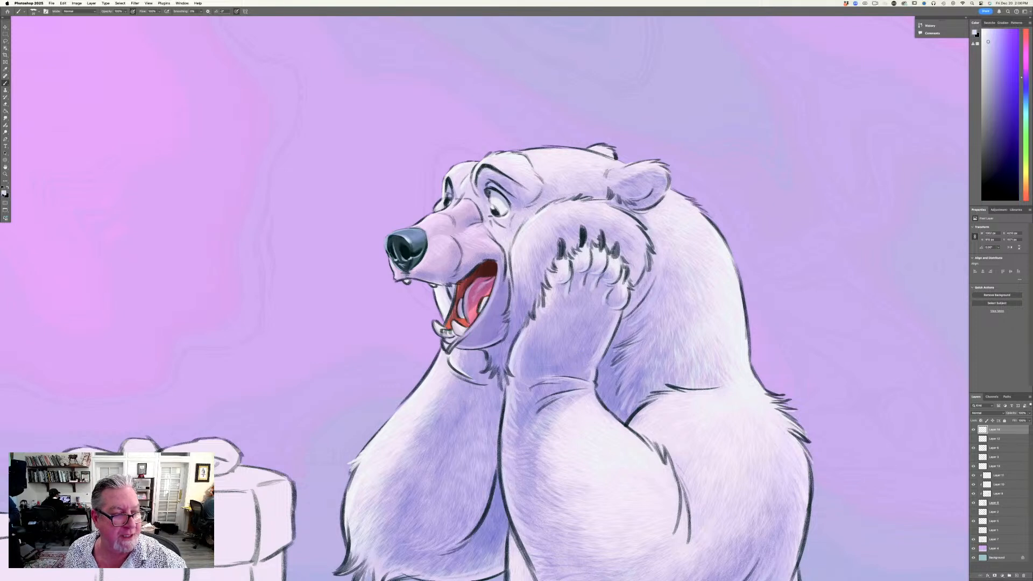
# Sample a pale pinkish white from the bear's back and paint fur highlight strokes along the outer edge of the neck and back.
pyautogui.click(4, 192)
pyautogui.click(729, 286)
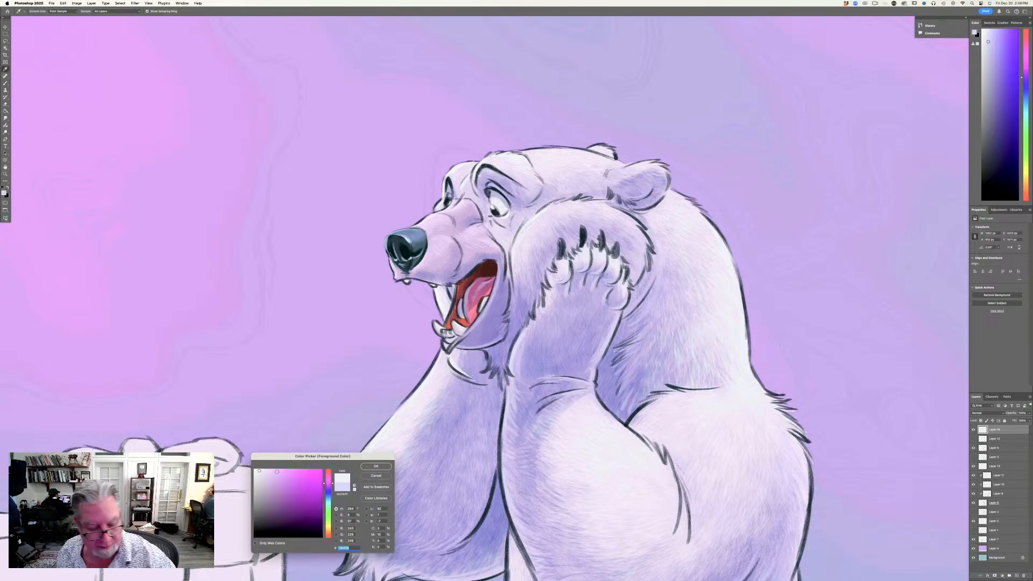
pyautogui.click(373, 466)
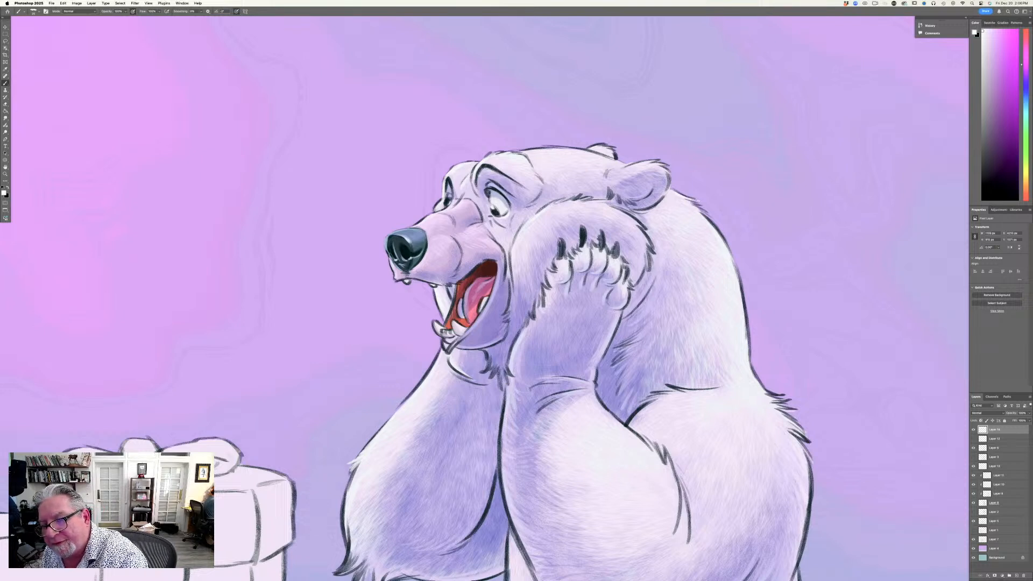
pyautogui.moveTo(697, 204); pyautogui.dragTo(702, 218)
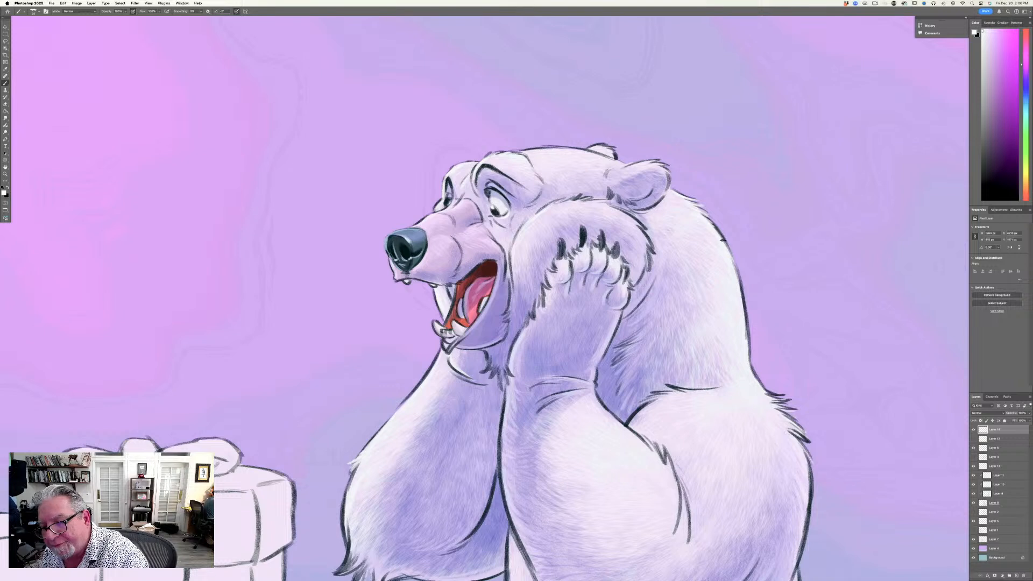
pyautogui.moveTo(729, 252); pyautogui.dragTo(737, 293)
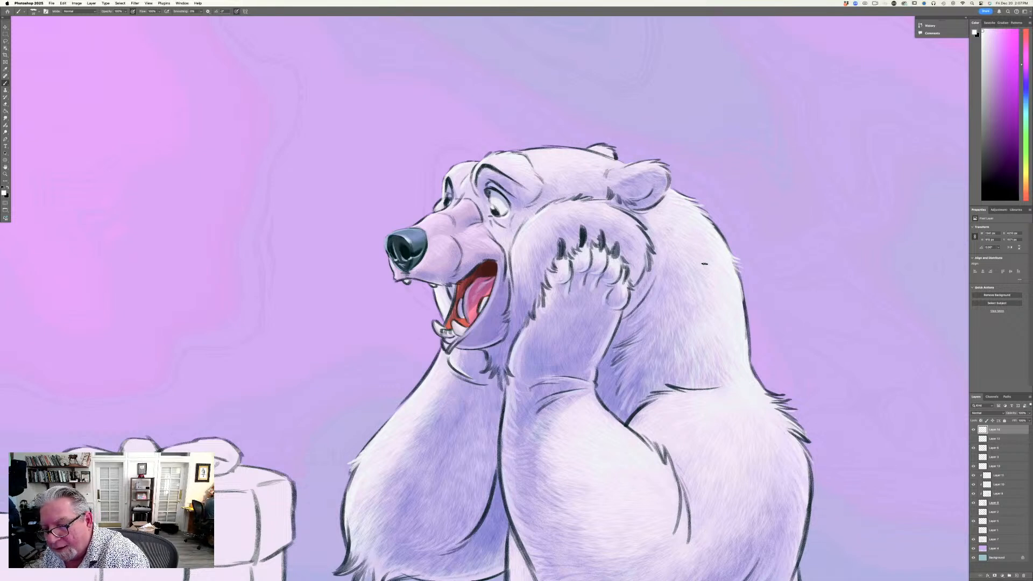
pyautogui.moveTo(738, 295); pyautogui.dragTo(745, 330)
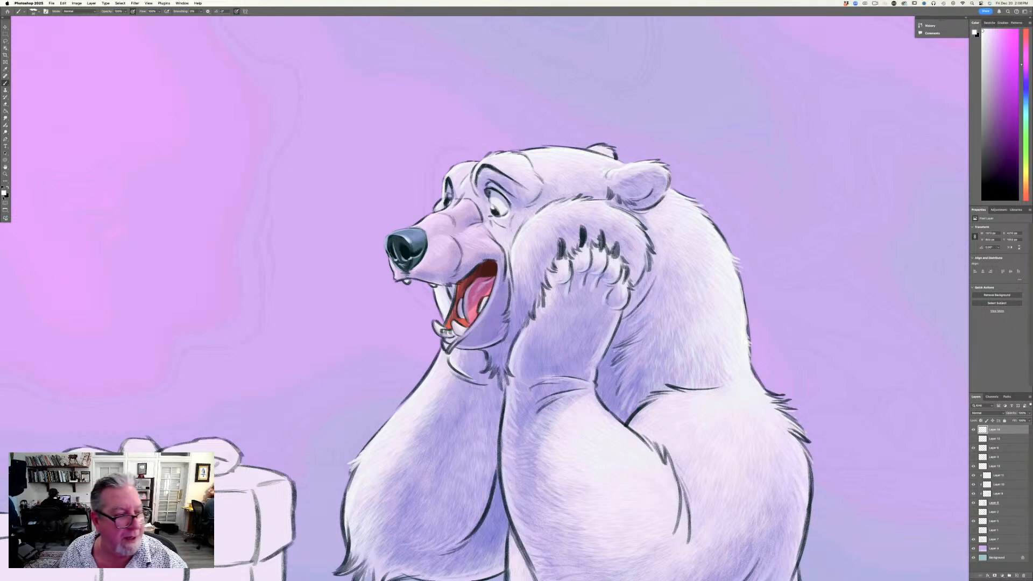
# Choose a pale lavender-pink foreground colour and paint fur strokes along the lower edge of the bear's near ear.
pyautogui.click(4, 193)
pyautogui.click(256, 469)
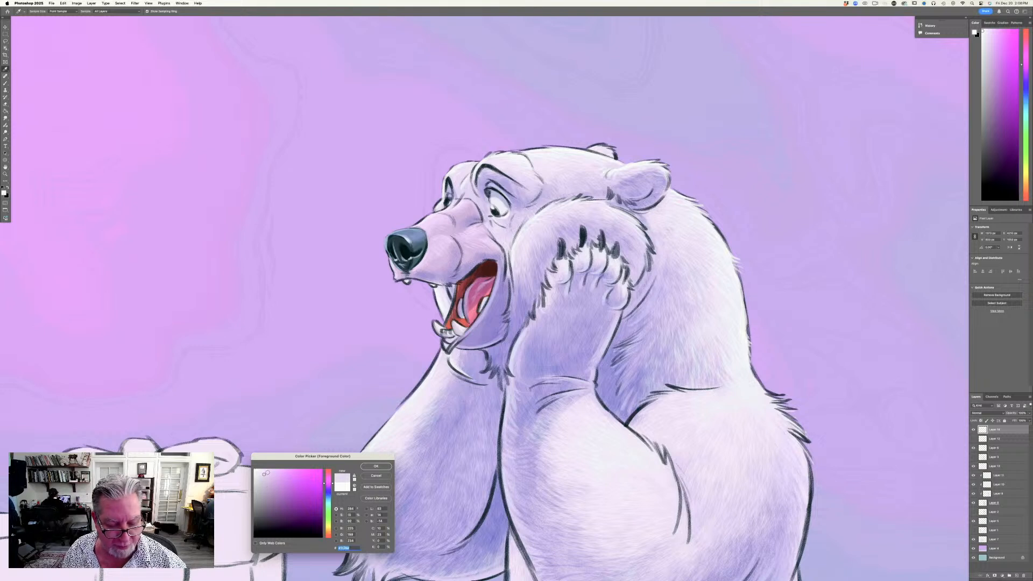
pyautogui.click(376, 466)
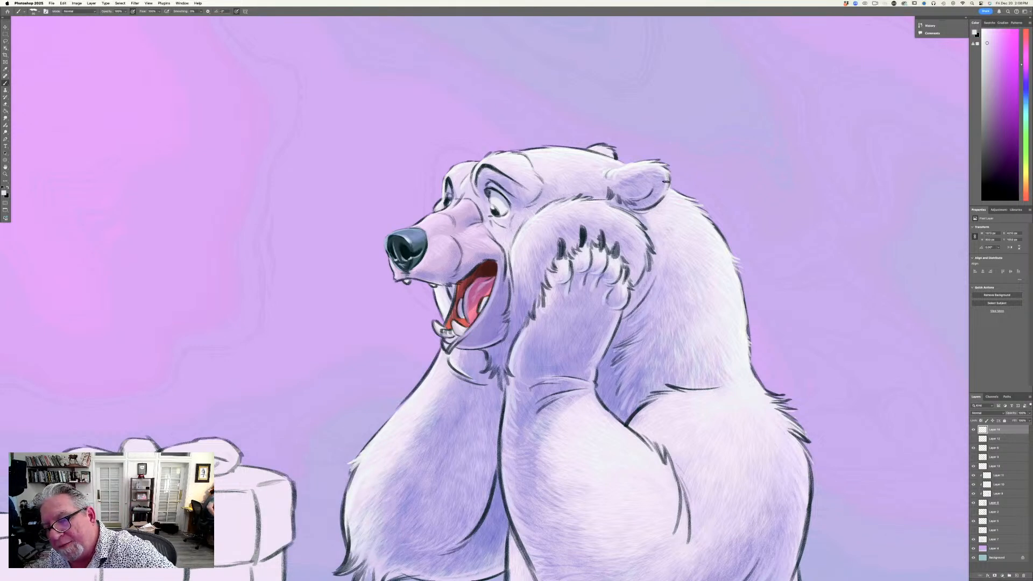
pyautogui.moveTo(656, 202); pyautogui.dragTo(626, 210)
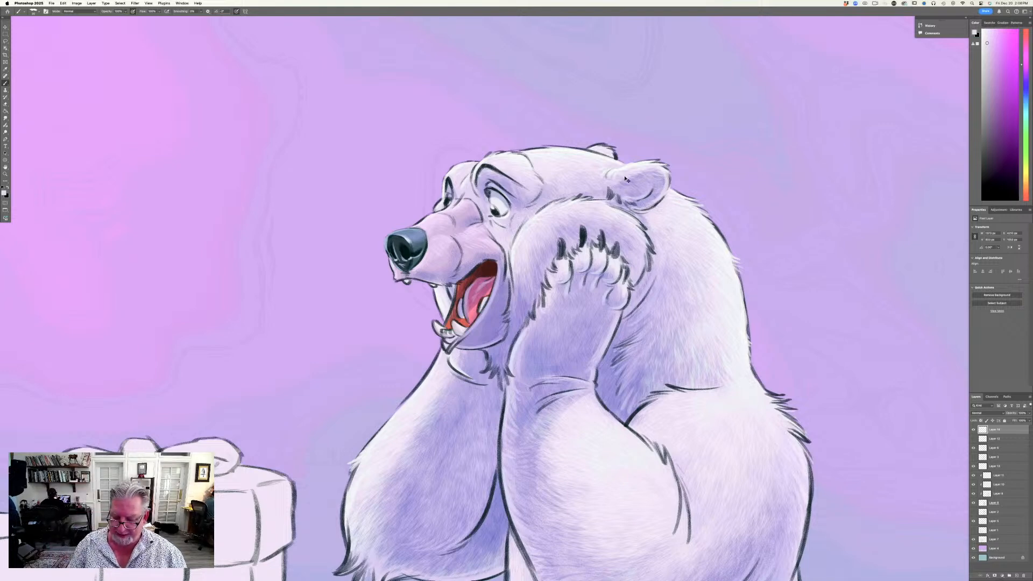
# Examine the whole illustration, including the sketched bear holding the gift and the upper body of the seated polar bear.
pyautogui.press('super+minus')
pyautogui.press('super+0')
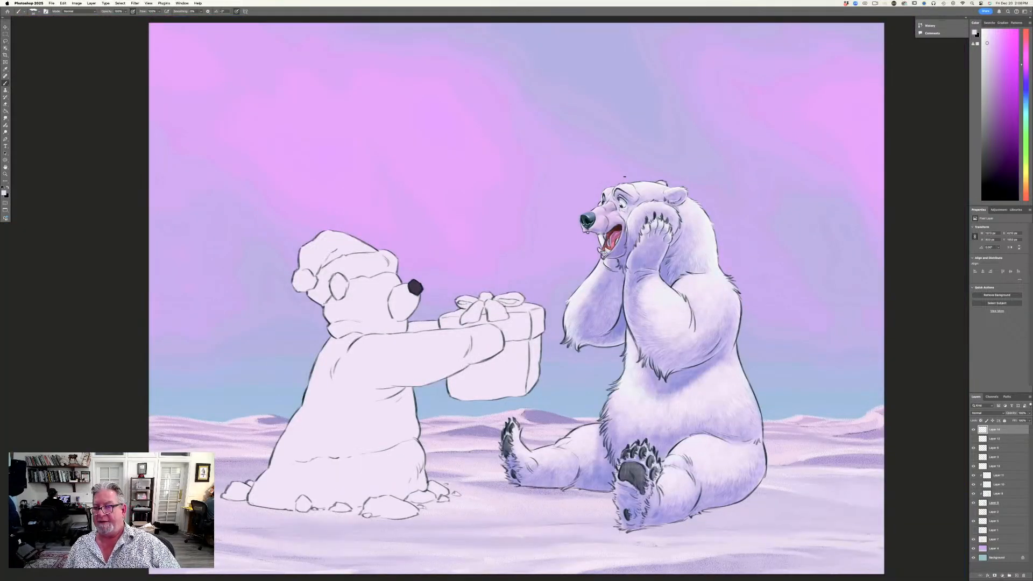
pyautogui.press('super+plus')
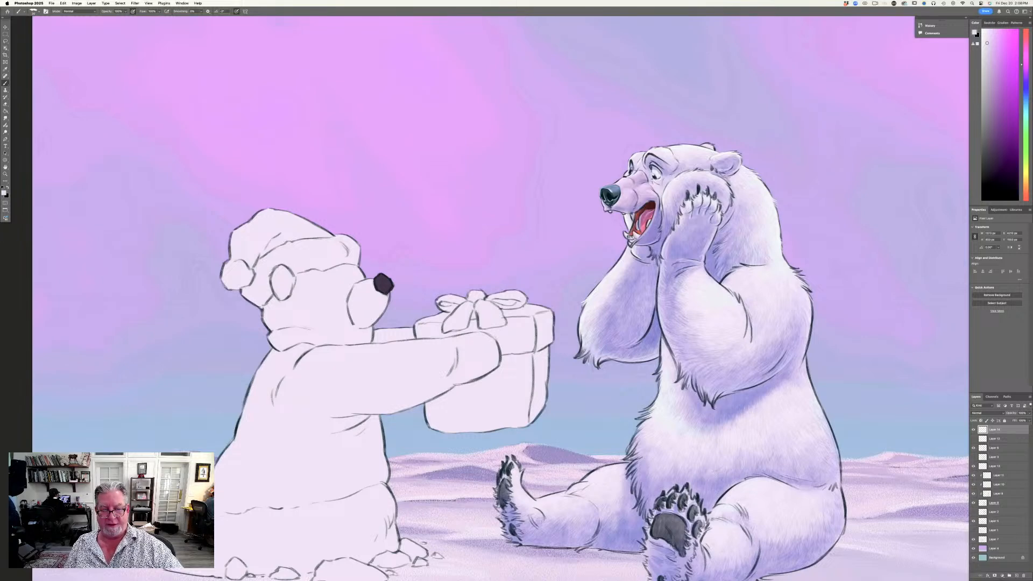
pyautogui.scroll(-5, 156, 353)
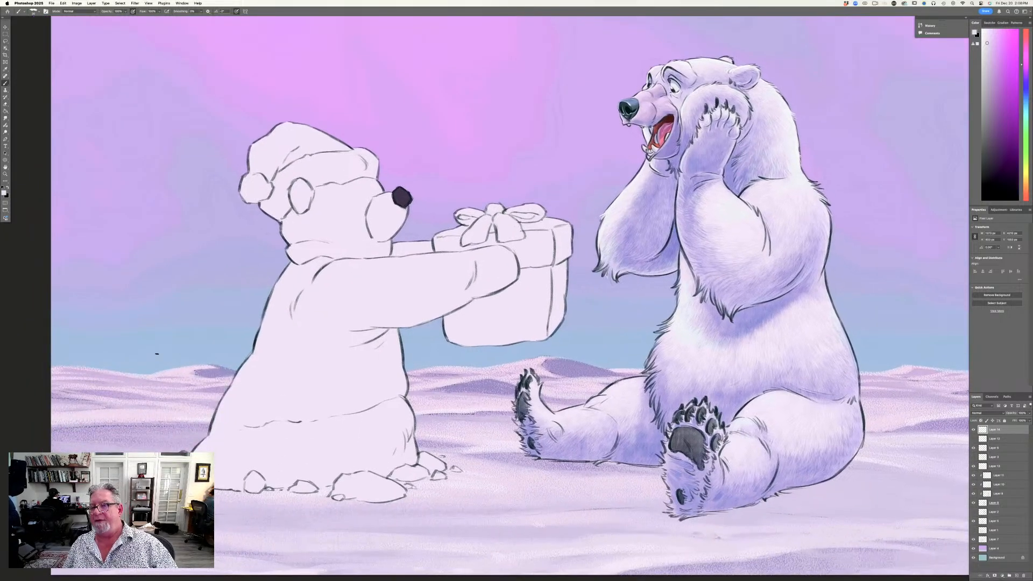
pyautogui.press('super+plus')
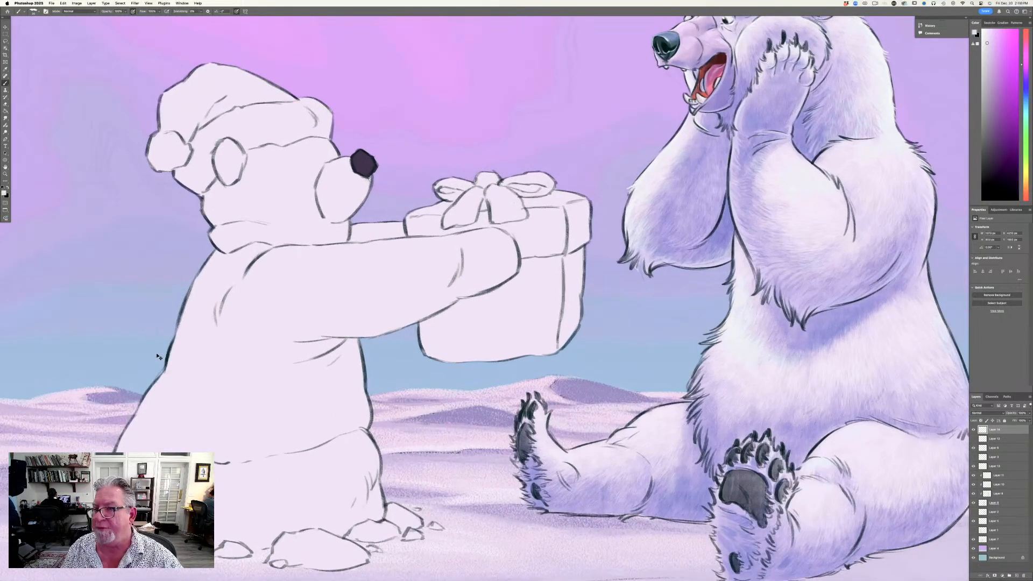
pyautogui.press('super+plus')
pyautogui.hscroll(10, 157, 356)
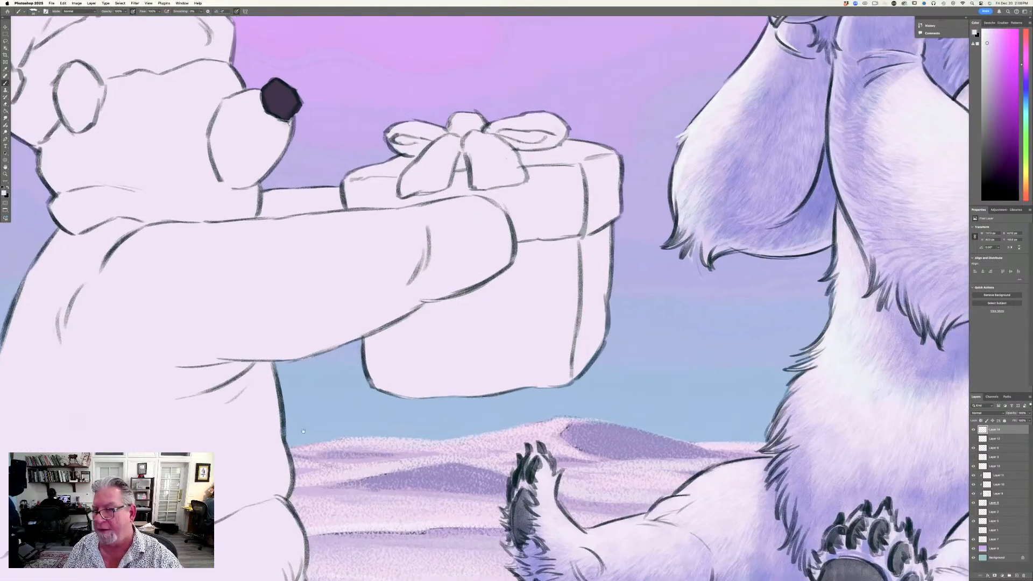
pyautogui.scroll(3, 156, 356)
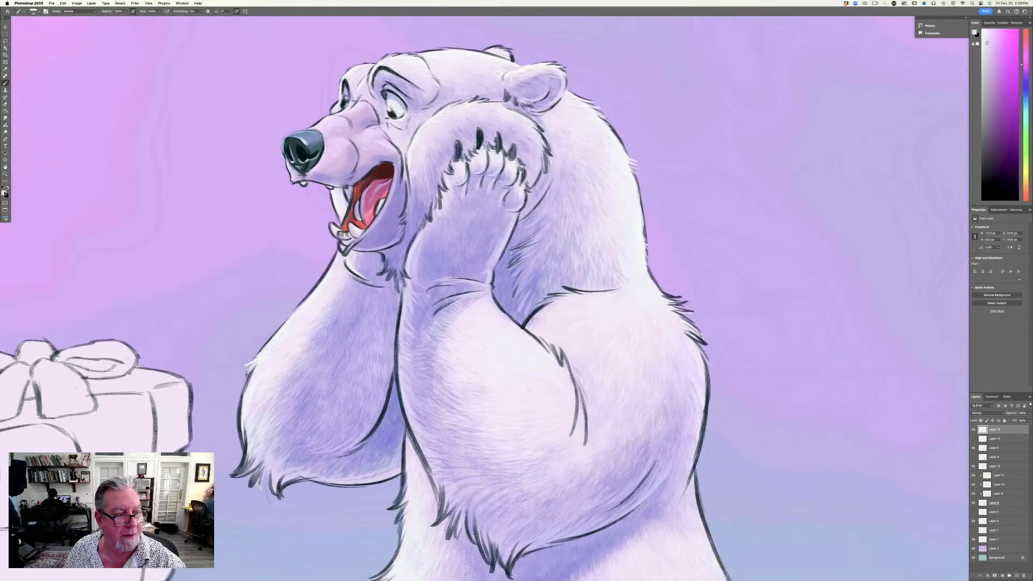
# Choose a light blue-violet foreground colour and paint fur shading under the bear's chin.
pyautogui.click(4, 192)
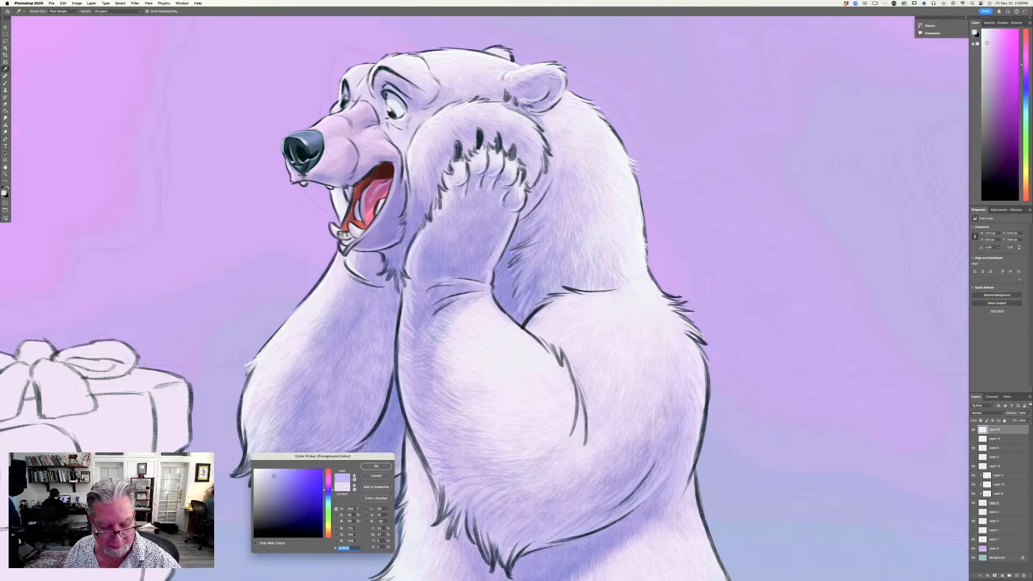
pyautogui.click(376, 466)
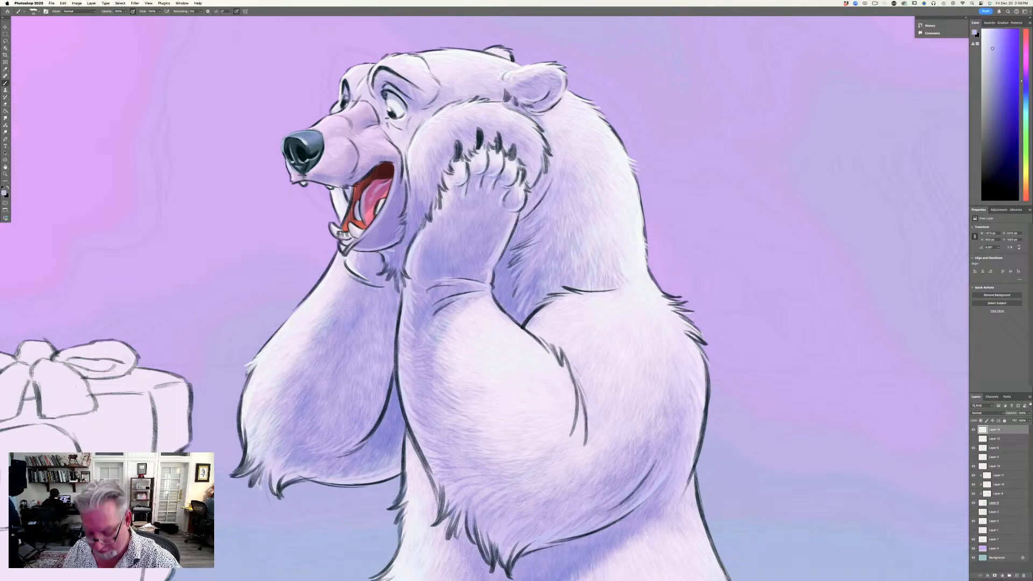
pyautogui.moveTo(386, 257)
pyautogui.mouseDown()
pyautogui.moveTo(380, 270)
pyautogui.moveTo(394, 284)
pyautogui.mouseUp()
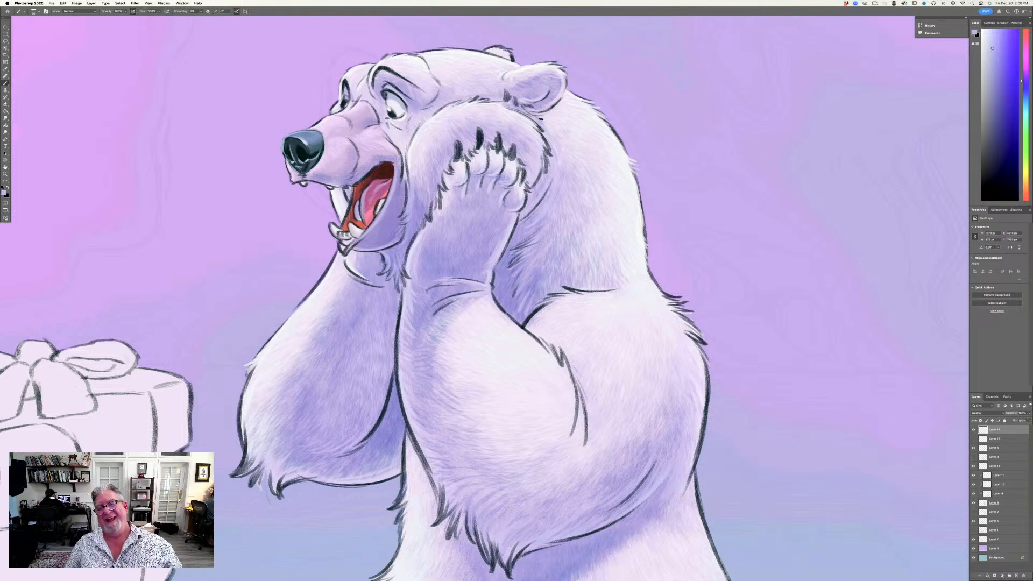
# Sample a pale lavender from the fur at the base of the bear's near ear as the foreground colour.
pyautogui.click(5, 193)
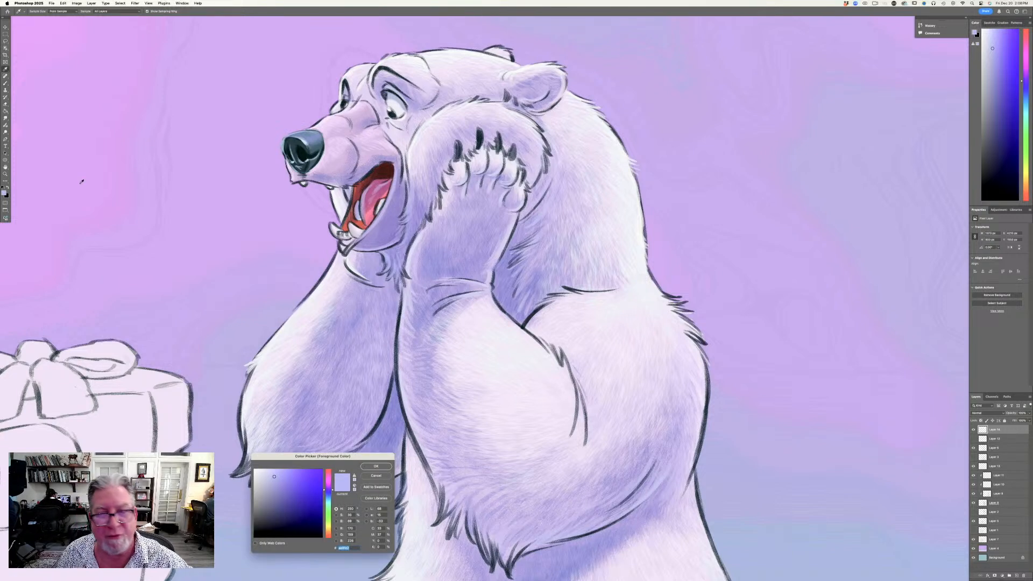
pyautogui.click(509, 86)
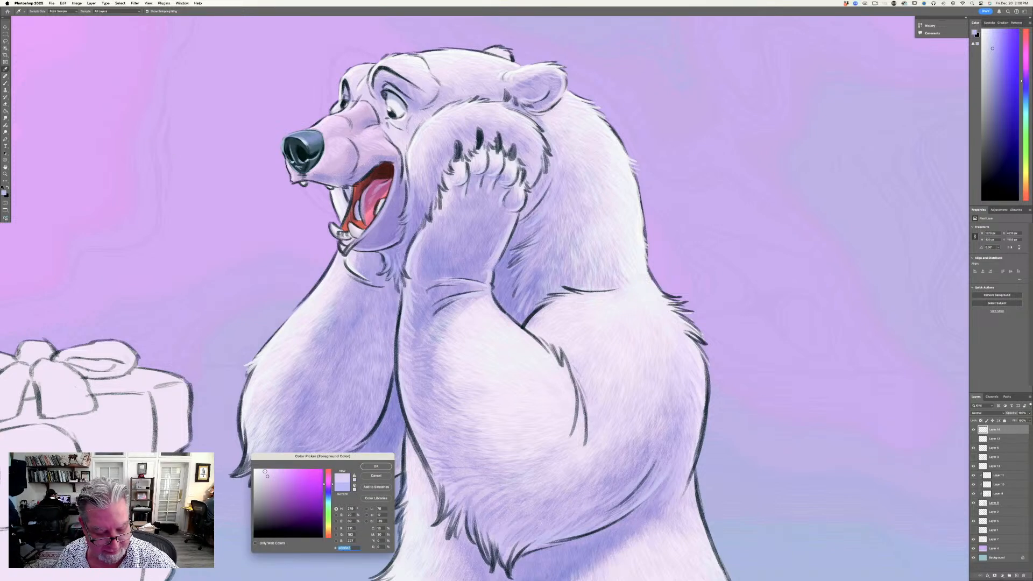
pyautogui.press('Return')
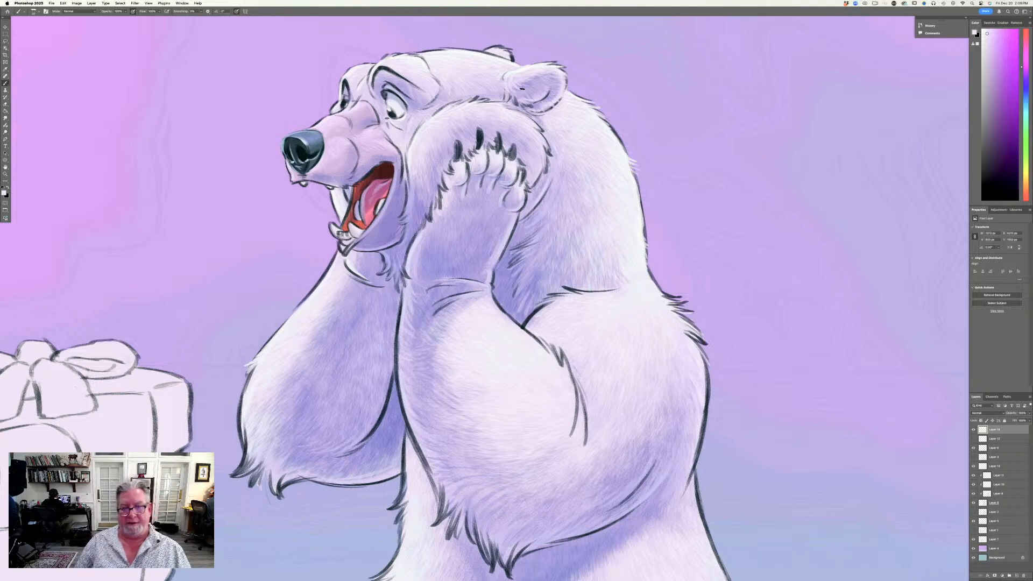
# Choose a medium violet-lavender foreground colour and paint fur shading down the bear's cheek and jaw behind the open mouth.
pyautogui.click(4, 193)
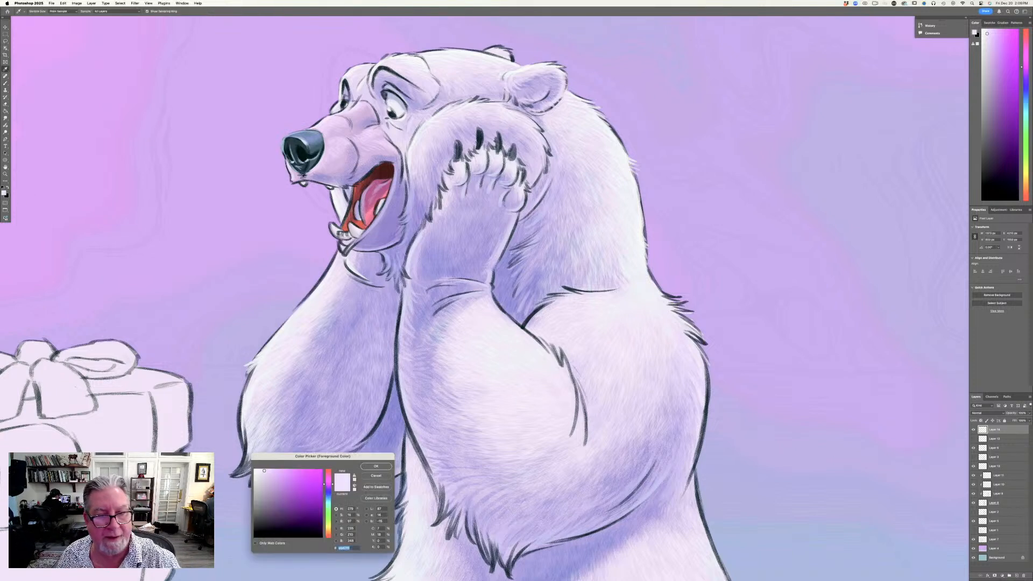
pyautogui.click(328, 487)
pyautogui.click(275, 487)
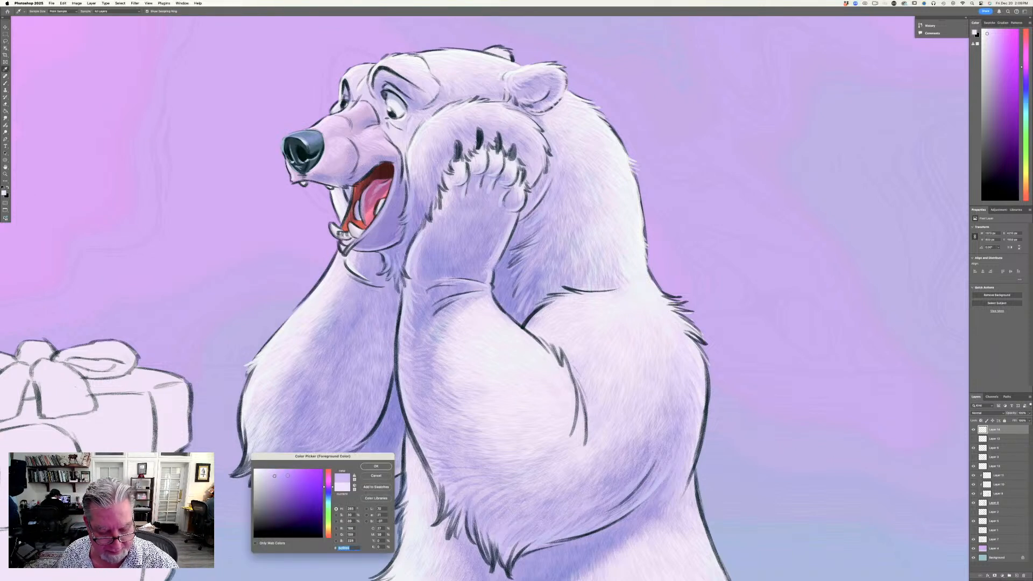
pyautogui.click(376, 465)
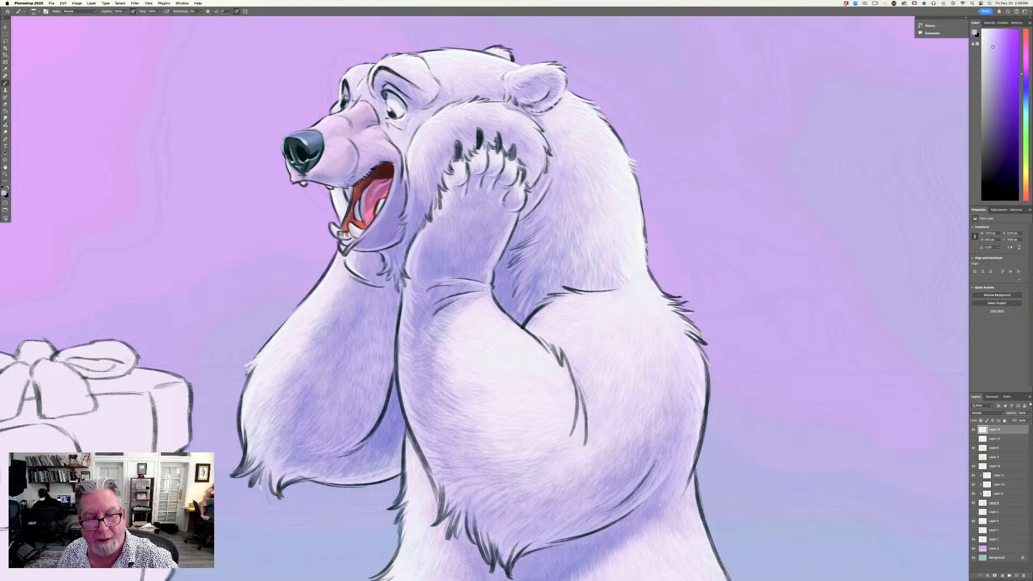
pyautogui.moveTo(401, 159); pyautogui.dragTo(398, 220)
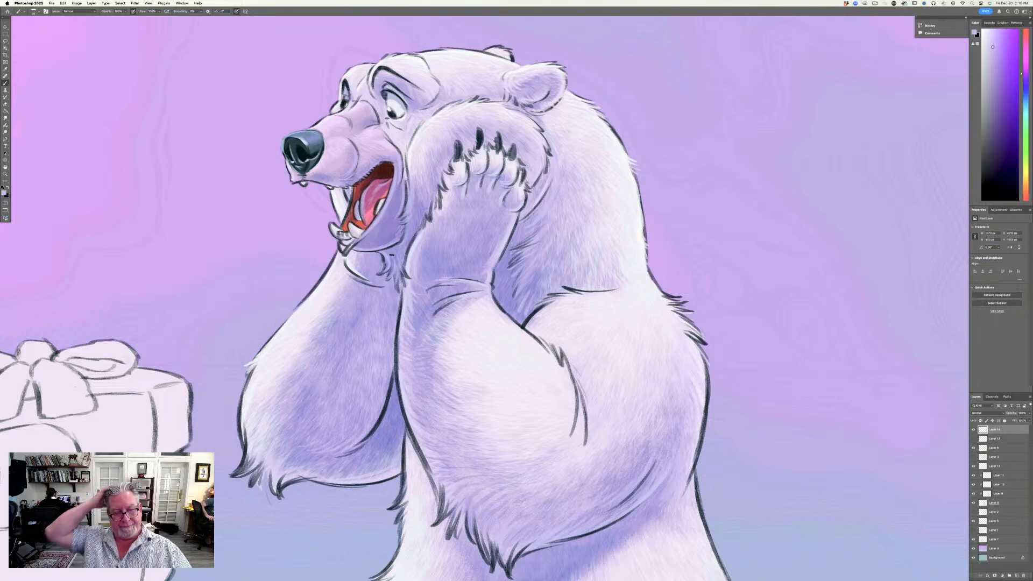
# Set the foreground colour to a lighter, paler shade of the same violet-lavender.
pyautogui.click(5, 192)
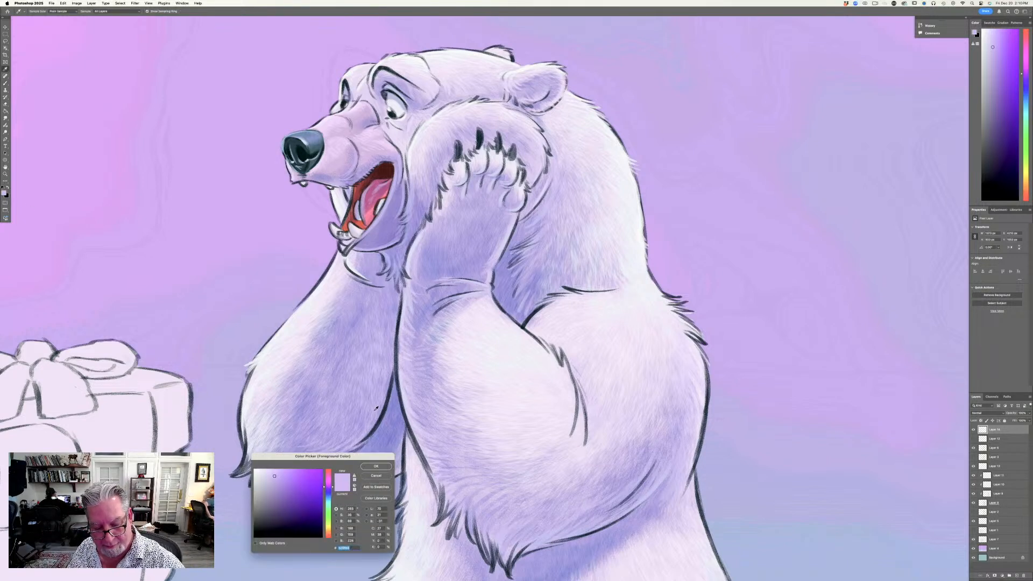
pyautogui.click(268, 471)
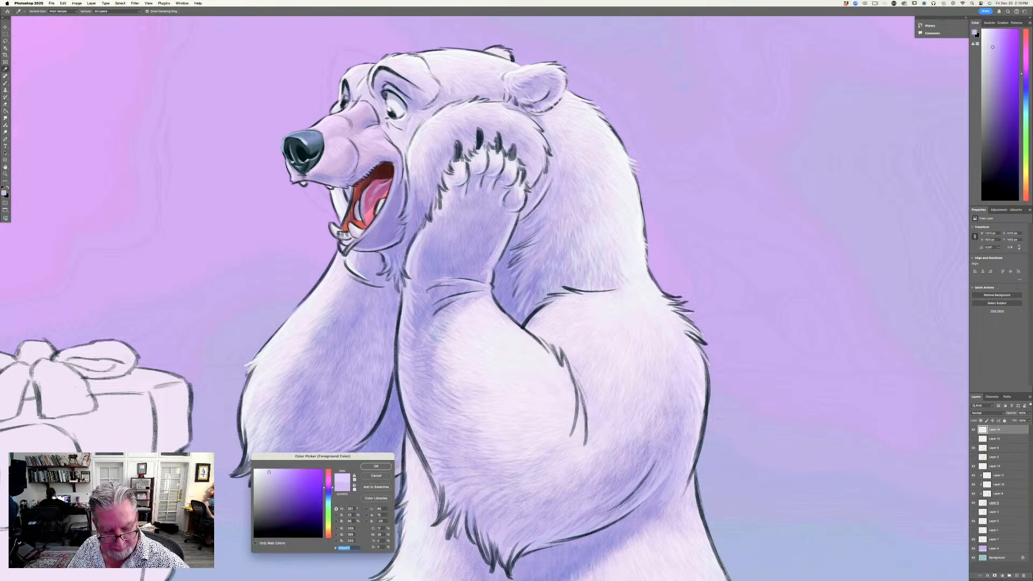
pyautogui.click(376, 466)
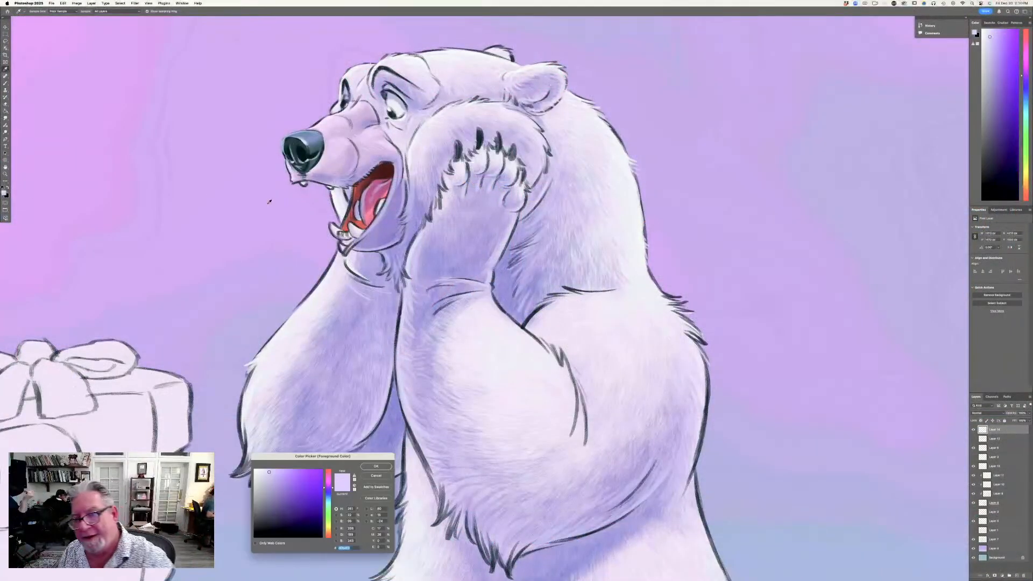
# Sample a near-white from the bear's back as the foreground colour and paint fur highlights down the outer edge of the near upper arm.
pyautogui.click(634, 184)
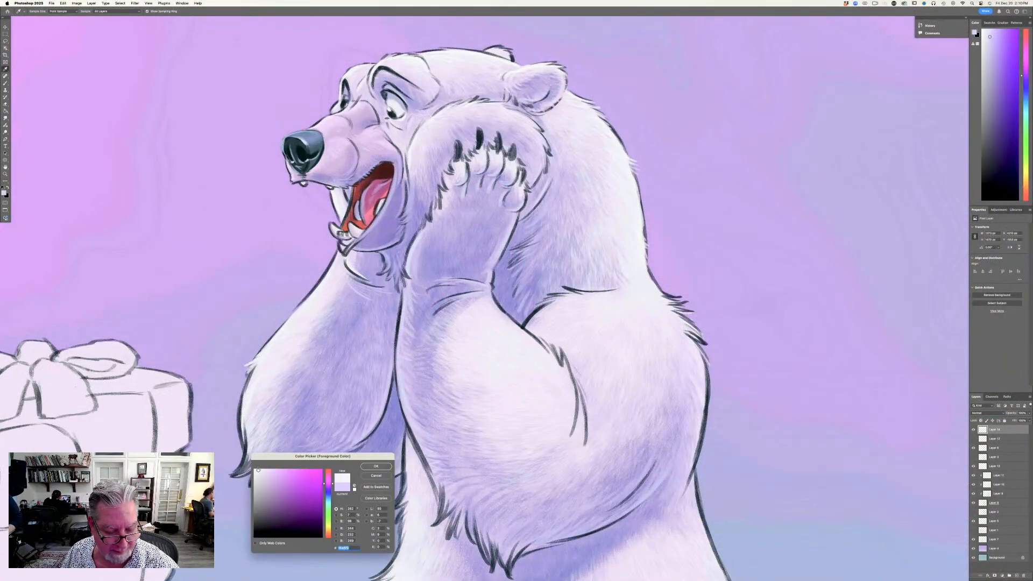
pyautogui.click(371, 467)
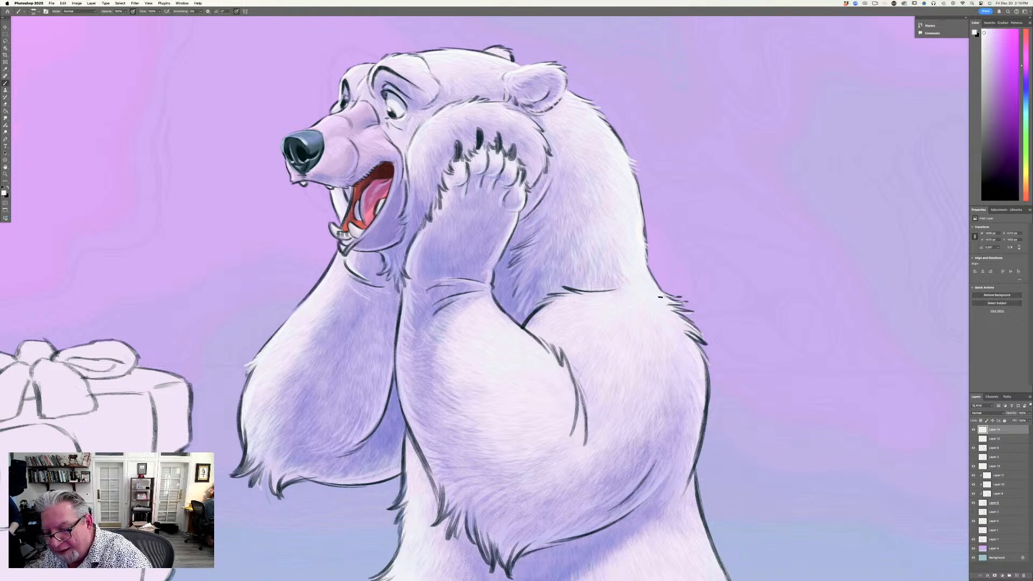
pyautogui.moveTo(676, 314)
pyautogui.mouseDown()
pyautogui.moveTo(701, 342)
pyautogui.moveTo(704, 436)
pyautogui.mouseUp()
pyautogui.moveTo(693, 402); pyautogui.dragTo(693, 449)
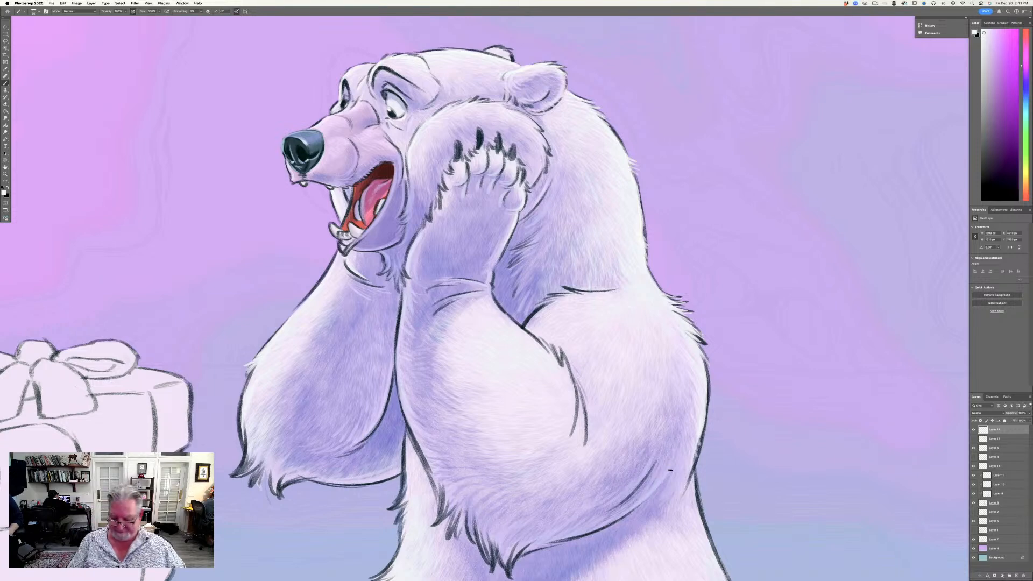
# Paint near-white fur highlights down the bear's chest and along the front edge of its belly.
pyautogui.press('super+0')
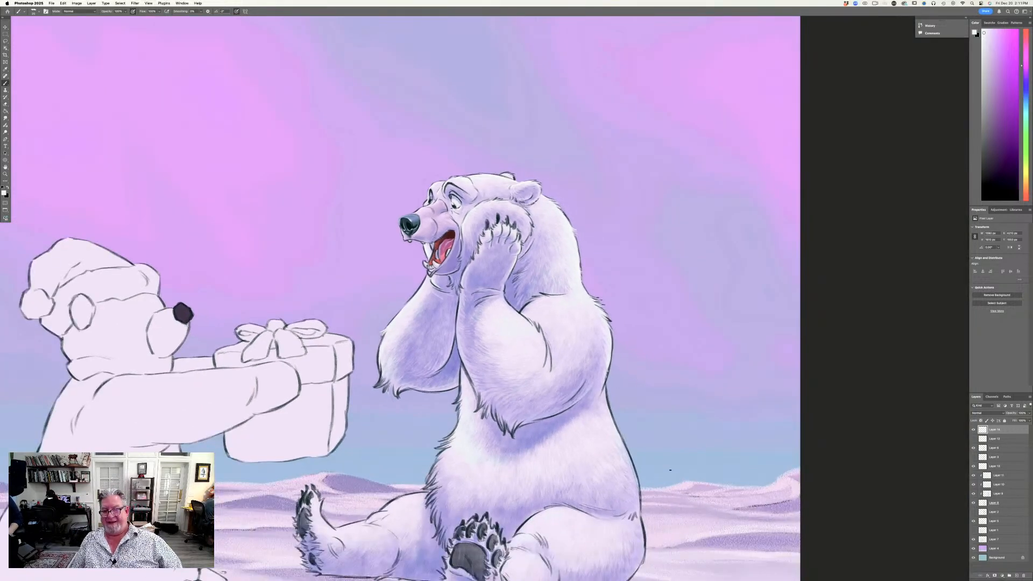
pyautogui.scroll(-5, 670, 470)
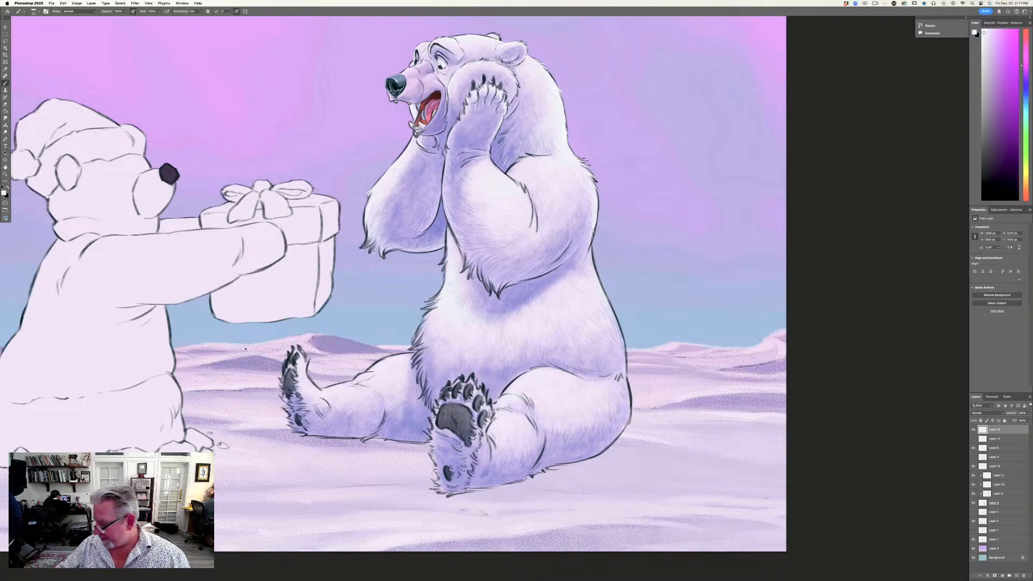
pyautogui.hotkey('ctrl', '=')
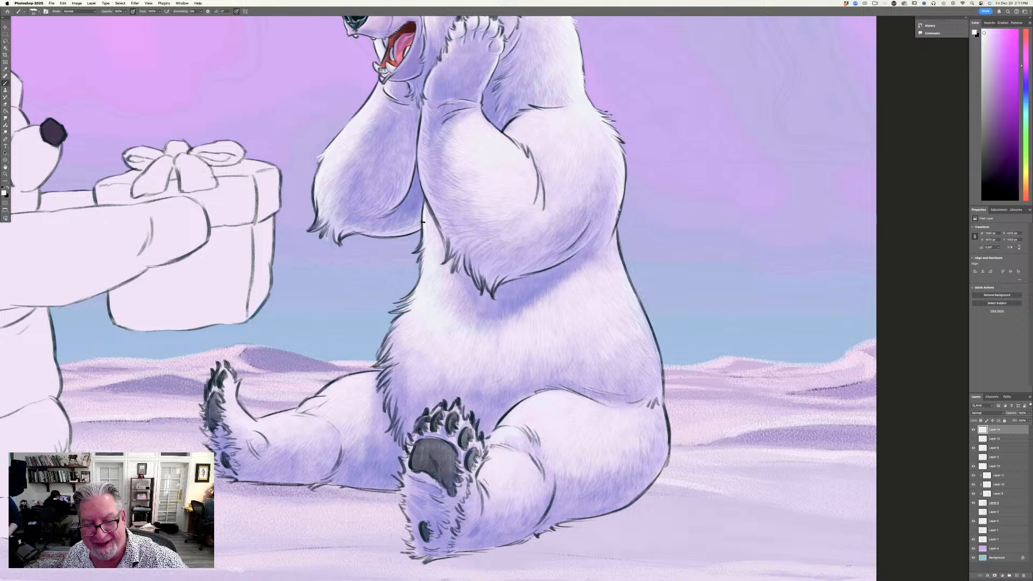
pyautogui.moveTo(423, 221); pyautogui.dragTo(419, 259)
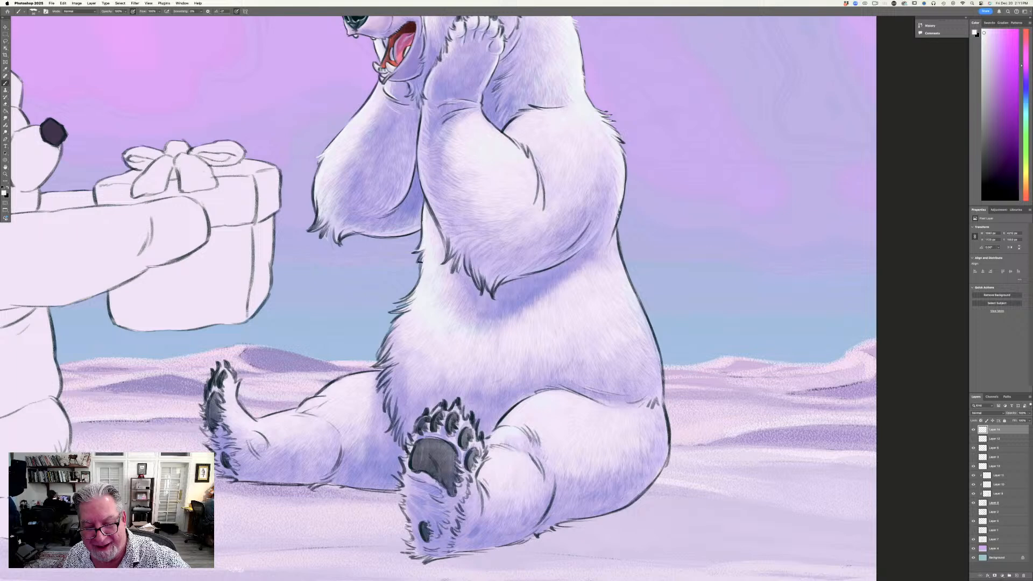
pyautogui.press('n')
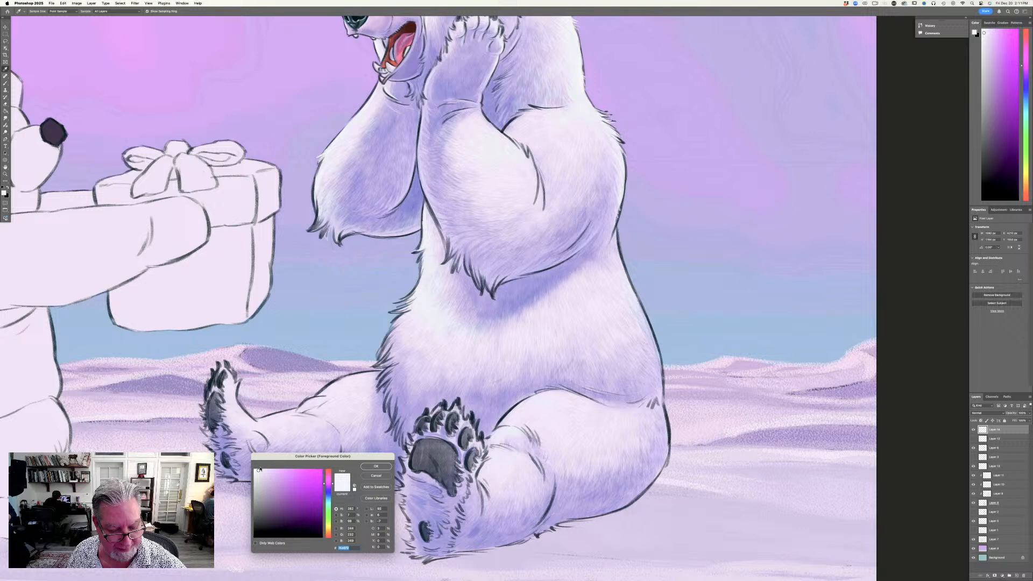
pyautogui.press('Return')
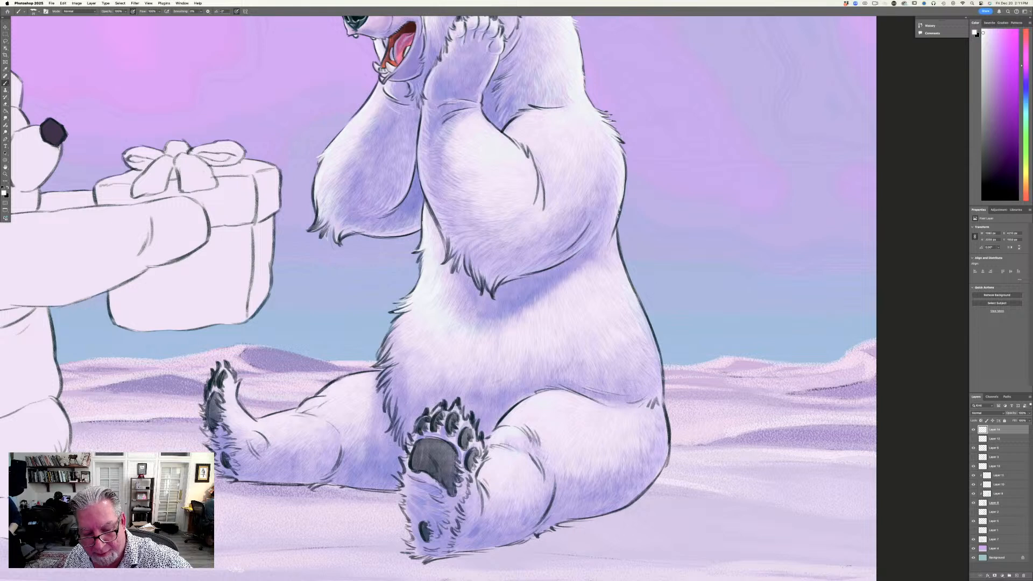
pyautogui.moveTo(410, 311); pyautogui.dragTo(403, 323)
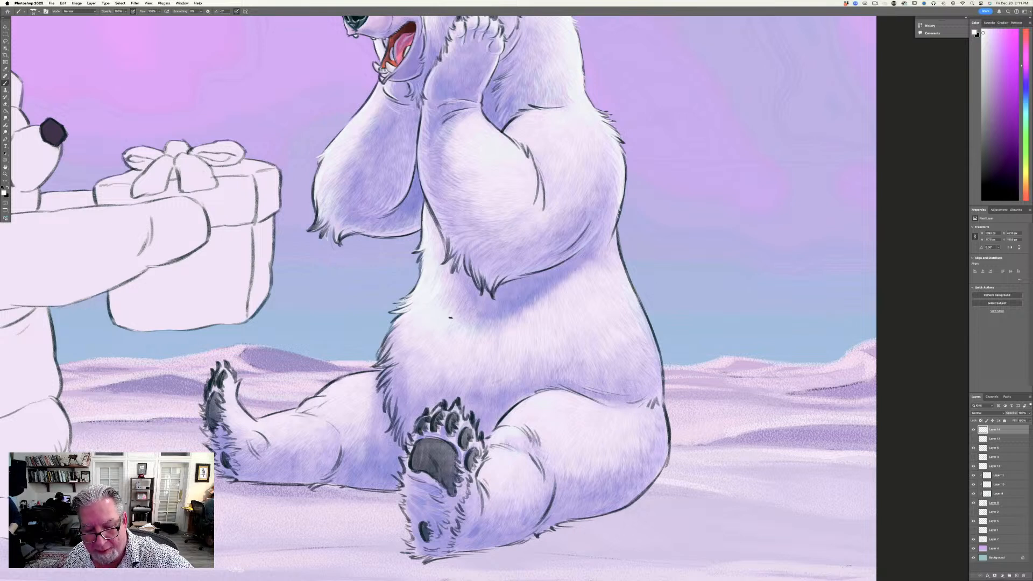
pyautogui.moveTo(460, 325); pyautogui.dragTo(455, 343)
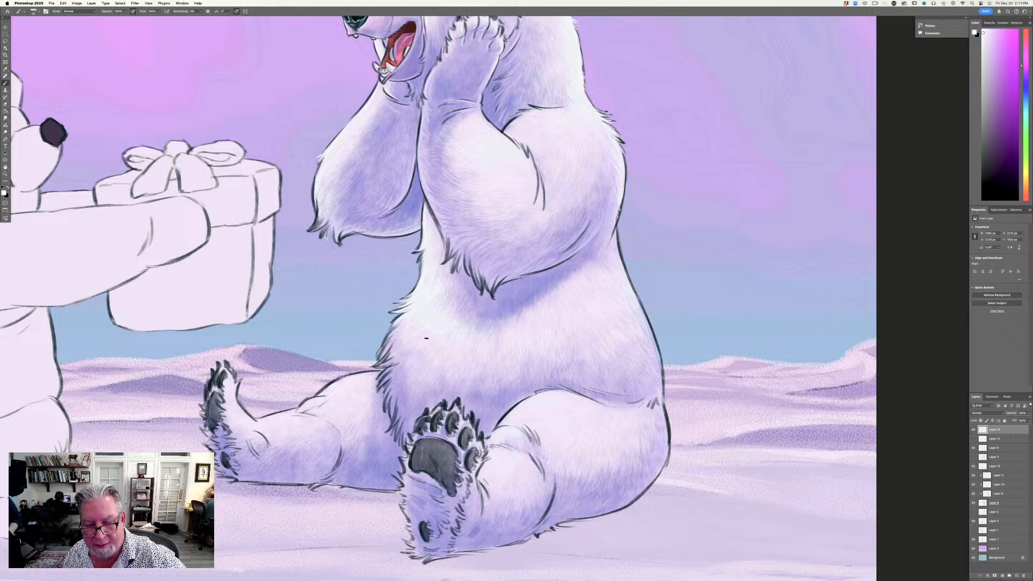
pyautogui.moveTo(405, 321)
pyautogui.mouseDown()
pyautogui.moveTo(384, 347)
pyautogui.moveTo(389, 361)
pyautogui.mouseUp()
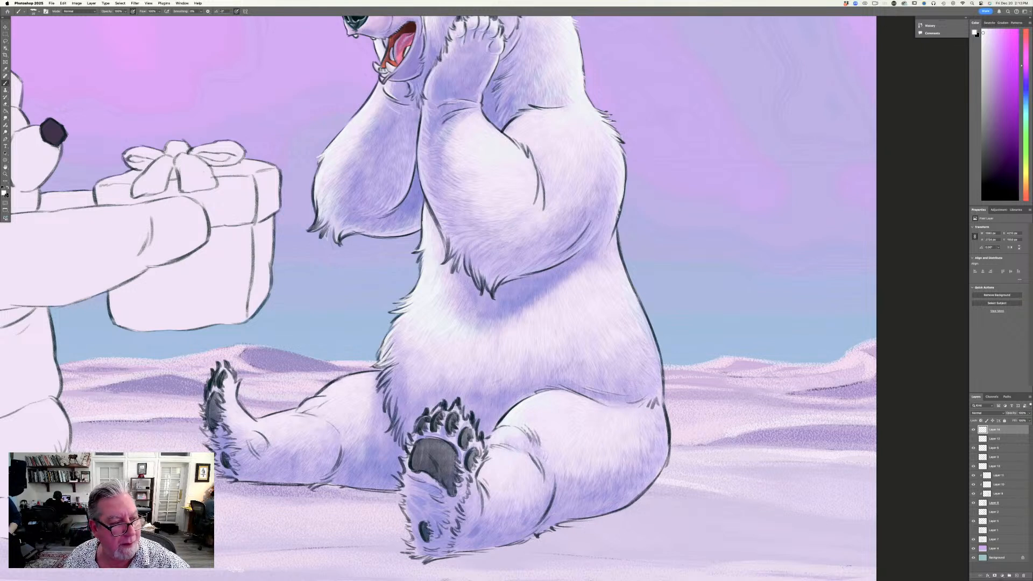
# Sample a pale lavender from the fur at the lower front of the bear's belly as the foreground colour.
pyautogui.click(5, 193)
pyautogui.click(394, 383)
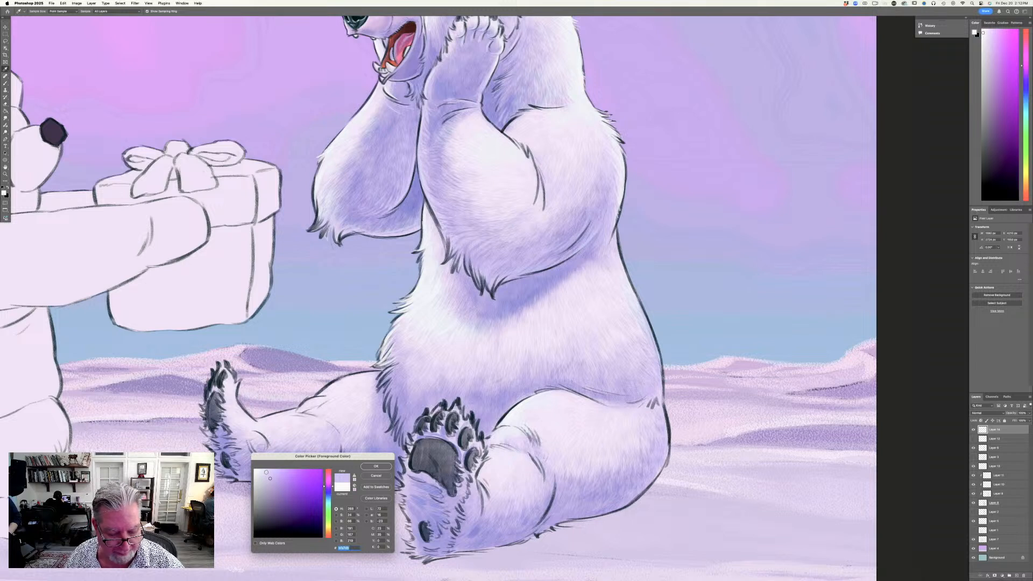
pyautogui.click(363, 464)
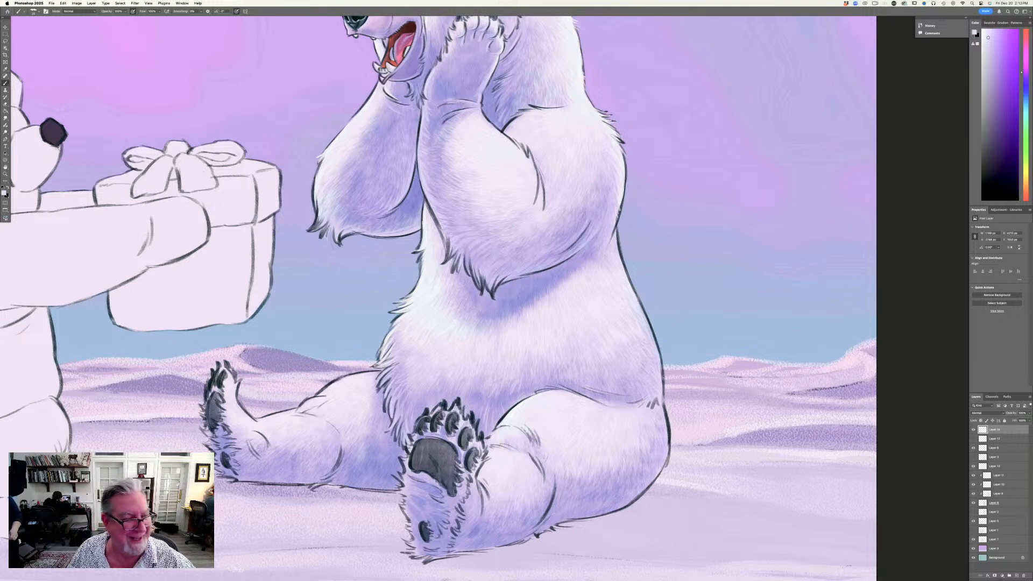
# Choose a near-white foreground colour and paint fur highlights along the top of the bear's far leg and down to its foot.
pyautogui.click(4, 192)
pyautogui.click(299, 431)
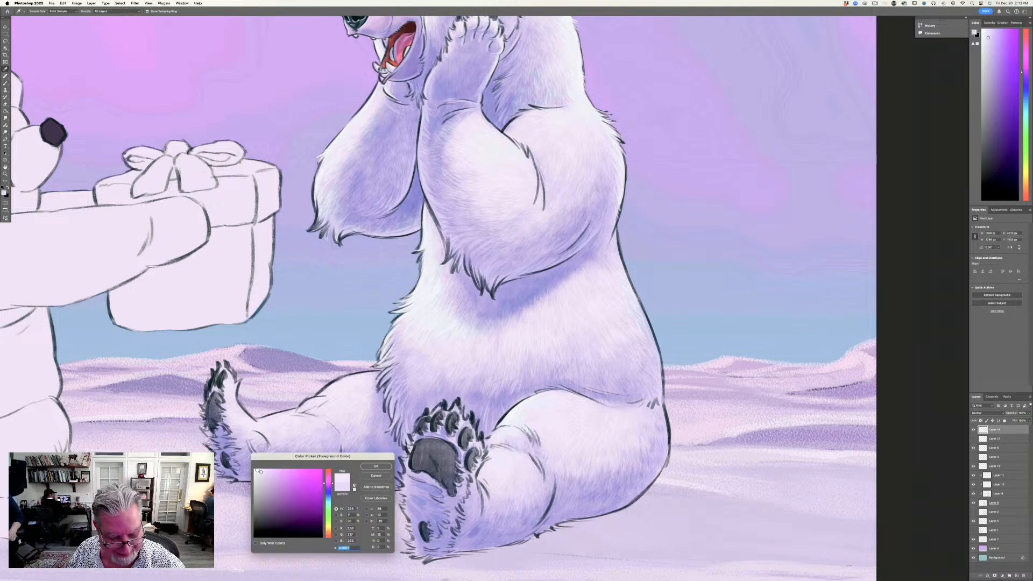
pyautogui.click(260, 471)
pyautogui.click(375, 467)
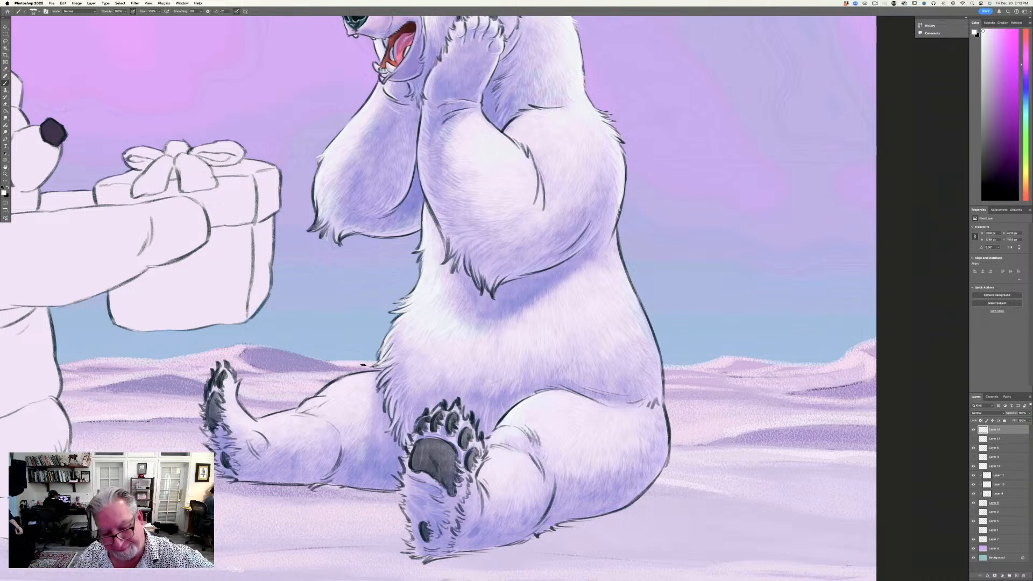
pyautogui.moveTo(380, 372); pyautogui.dragTo(320, 395)
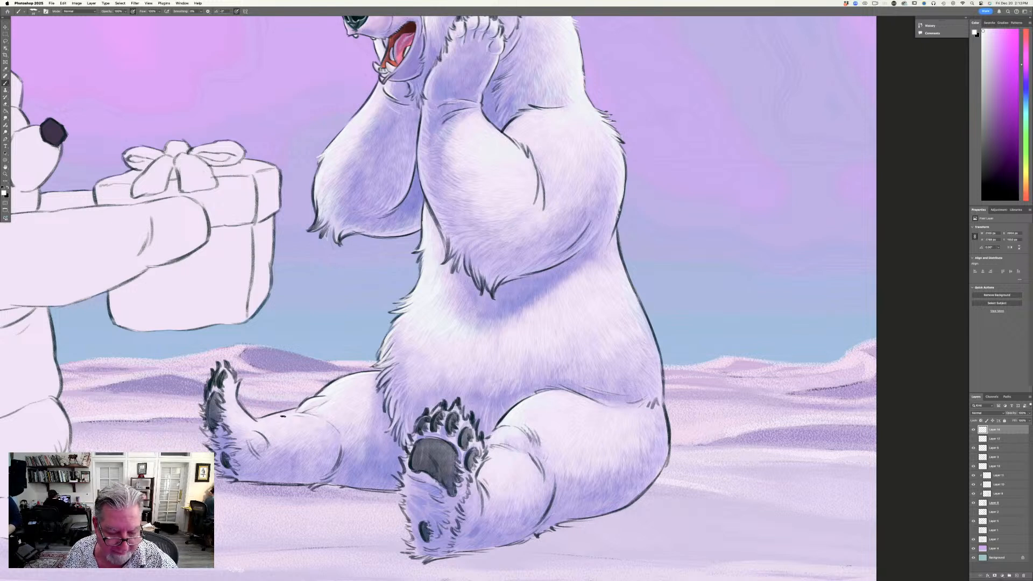
pyautogui.moveTo(298, 410); pyautogui.dragTo(275, 415)
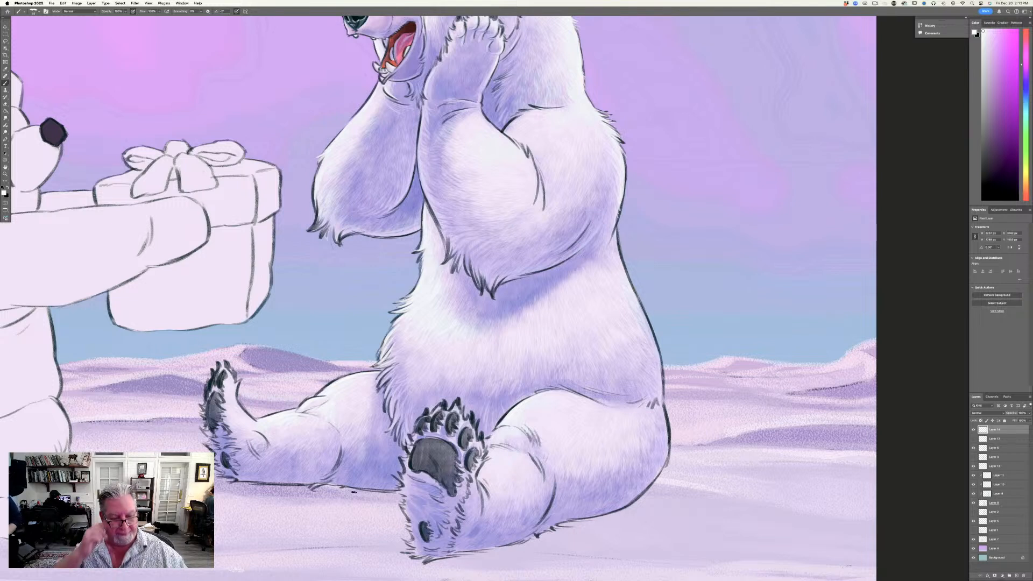
pyautogui.moveTo(238, 391); pyautogui.dragTo(259, 424)
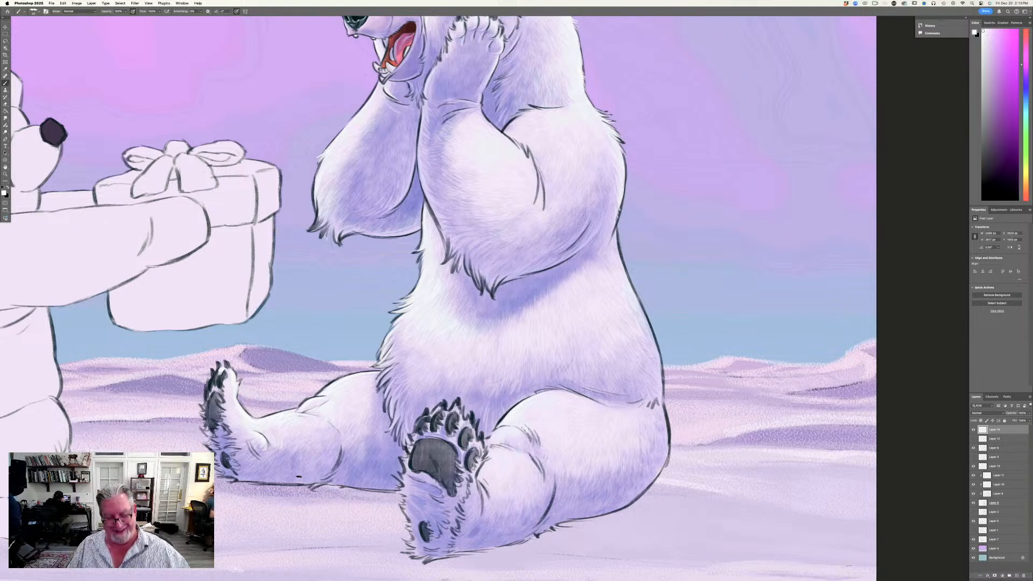
# Sample a pale blue-violet from the fur on the bear's far leg as the foreground colour.
pyautogui.click(4, 194)
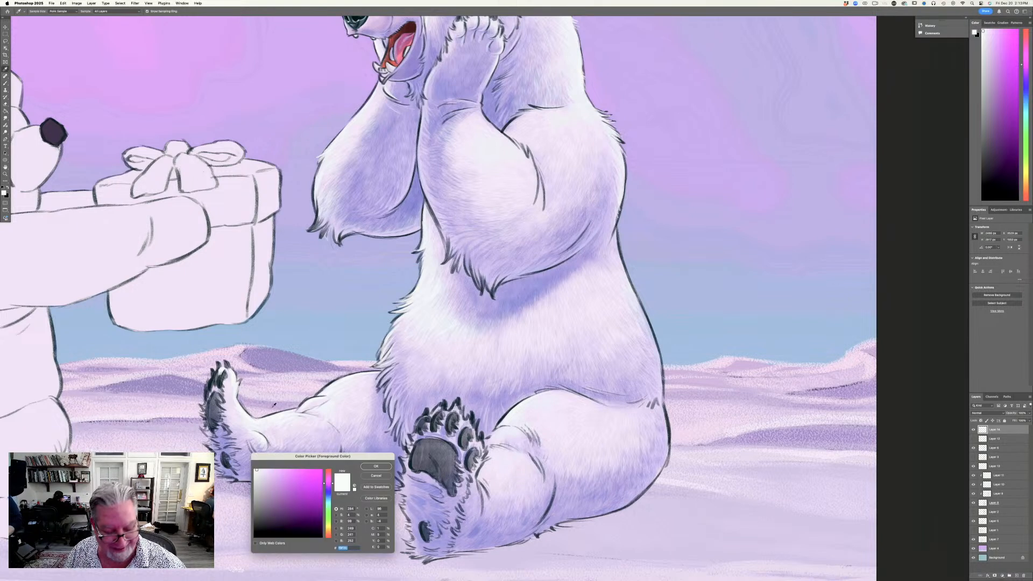
pyautogui.click(335, 438)
pyautogui.press('Return')
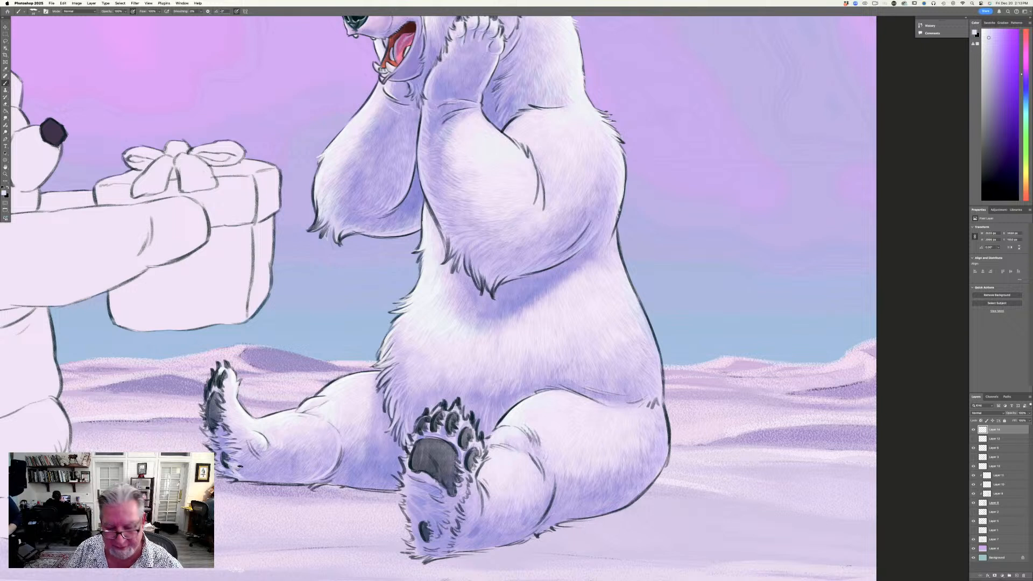
pyautogui.click(4, 192)
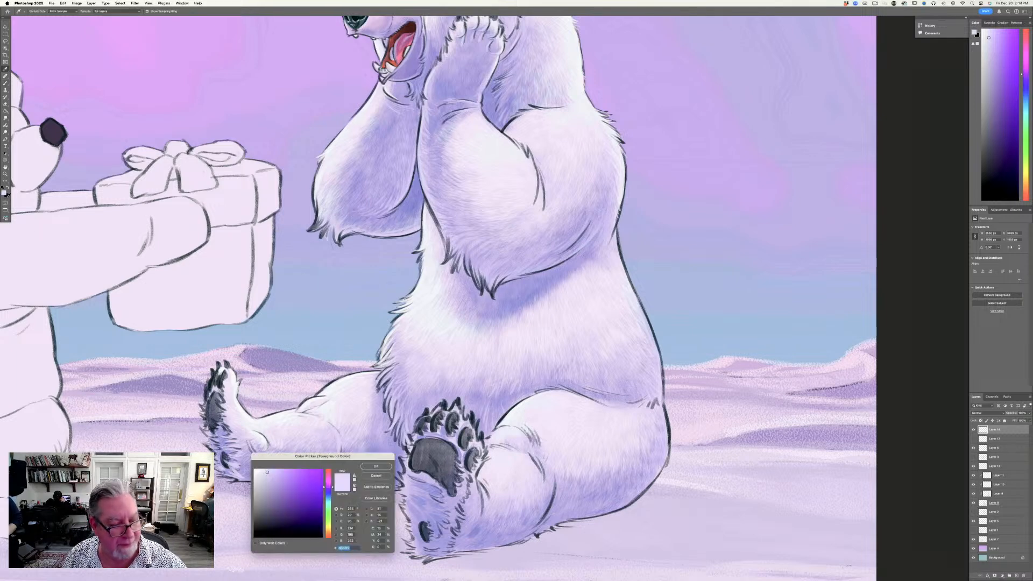
pyautogui.click(376, 466)
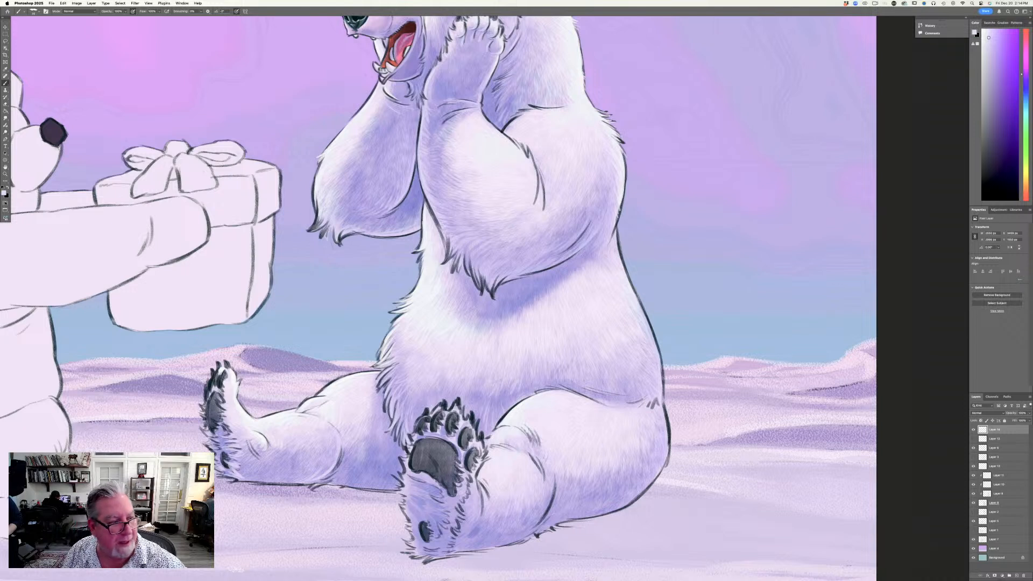
# Choose a muted grey-violet foreground colour and paint highlights on the large sole pad and heel pad of the bear's near foot.
pyautogui.click(4, 193)
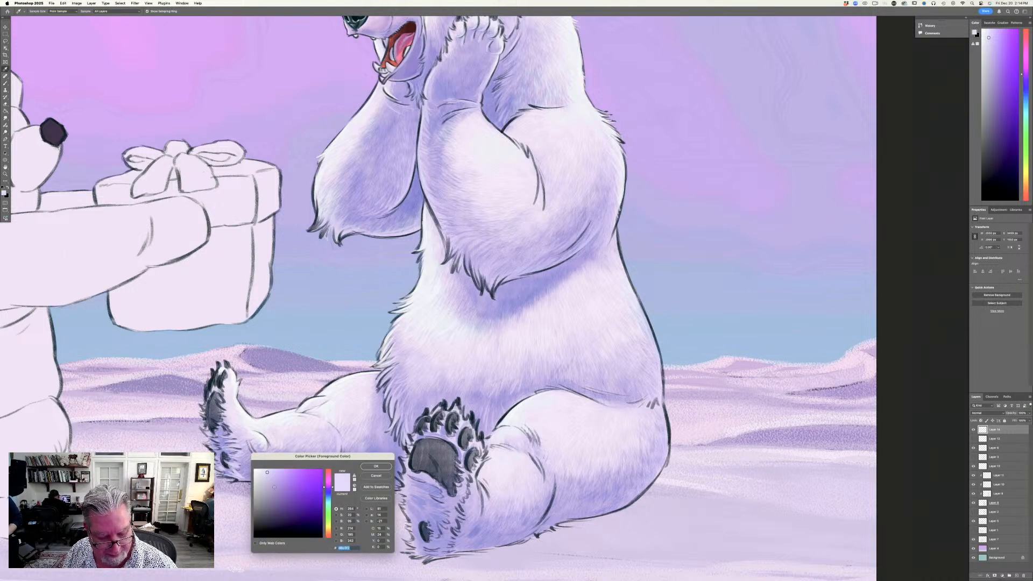
pyautogui.click(271, 477)
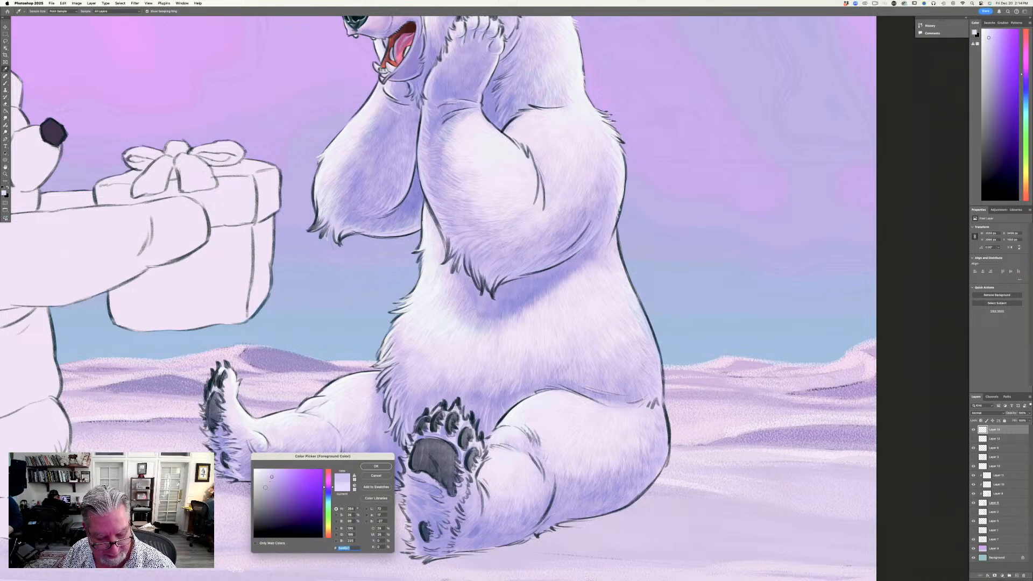
pyautogui.click(377, 466)
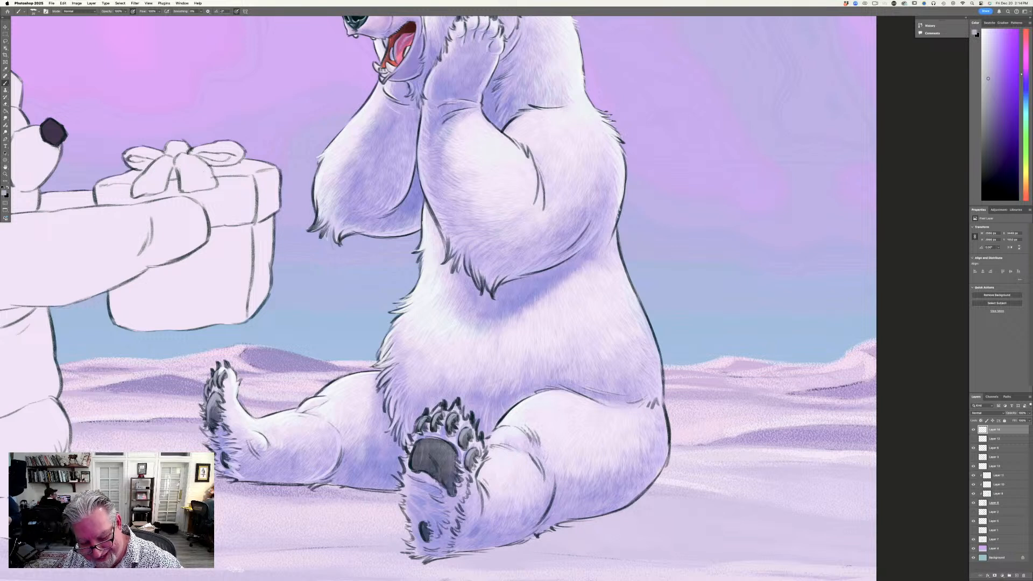
pyautogui.moveTo(450, 447)
pyautogui.mouseDown()
pyautogui.moveTo(433, 441)
pyautogui.moveTo(450, 445)
pyautogui.moveTo(411, 455)
pyautogui.moveTo(441, 442)
pyautogui.moveTo(452, 460)
pyautogui.moveTo(443, 467)
pyautogui.mouseUp()
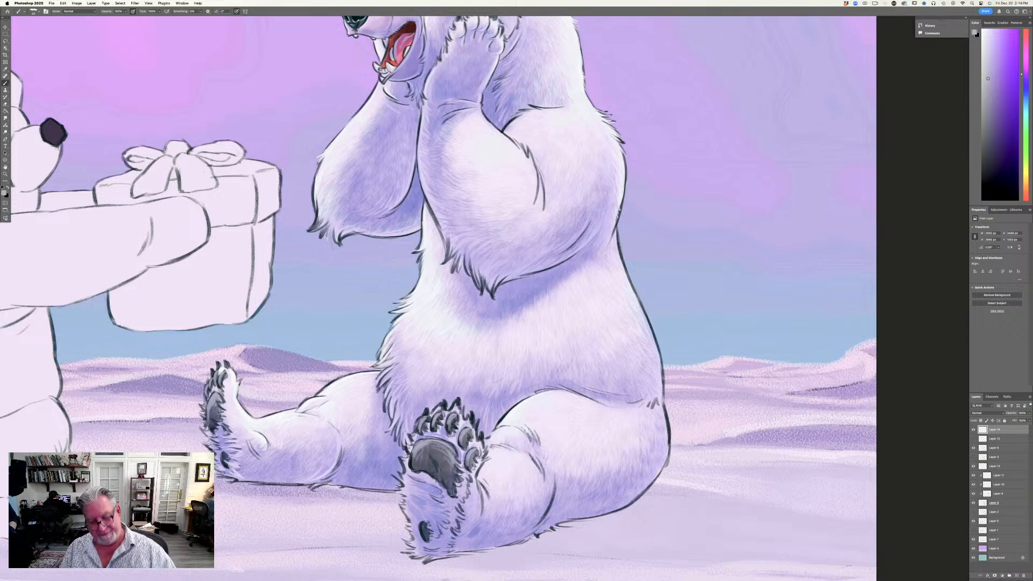
pyautogui.moveTo(423, 523); pyautogui.dragTo(422, 533)
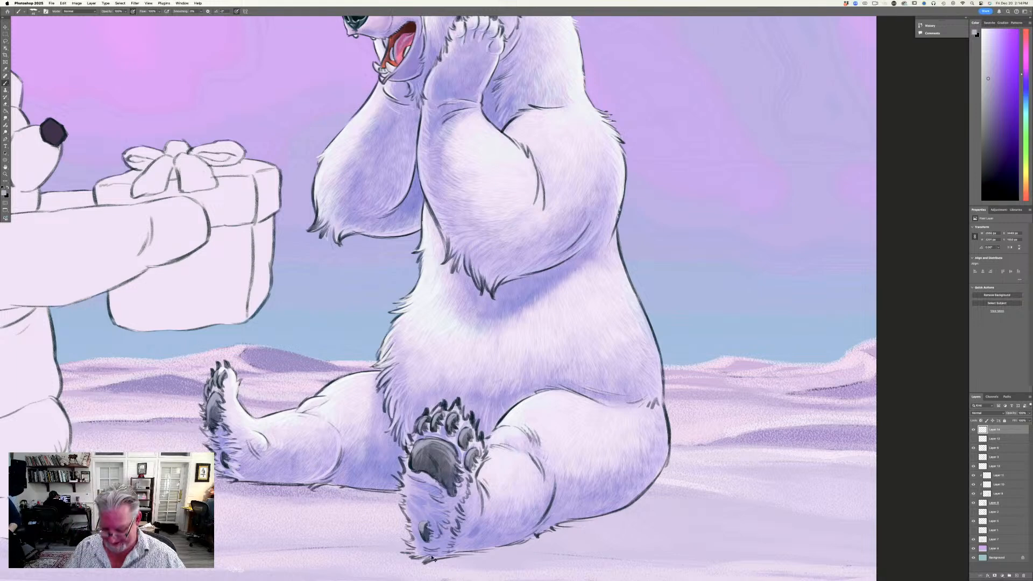
# Choose a dark muted violet foreground colour and paint shading along the underside of the bear's near leg towards the heel.
pyautogui.press('super+0')
pyautogui.press('super+minus')
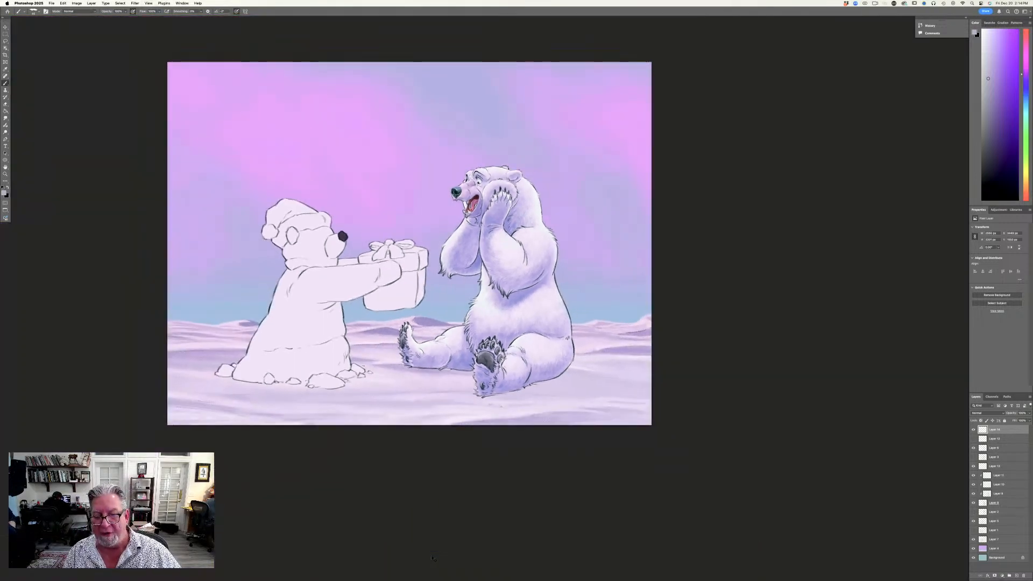
pyautogui.press('super+plus')
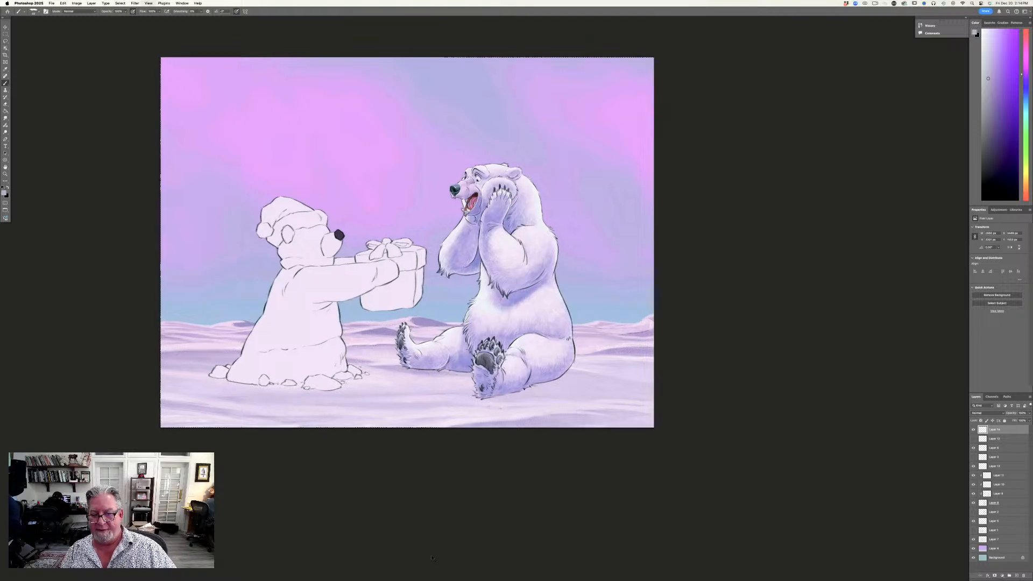
pyautogui.press('super+plus')
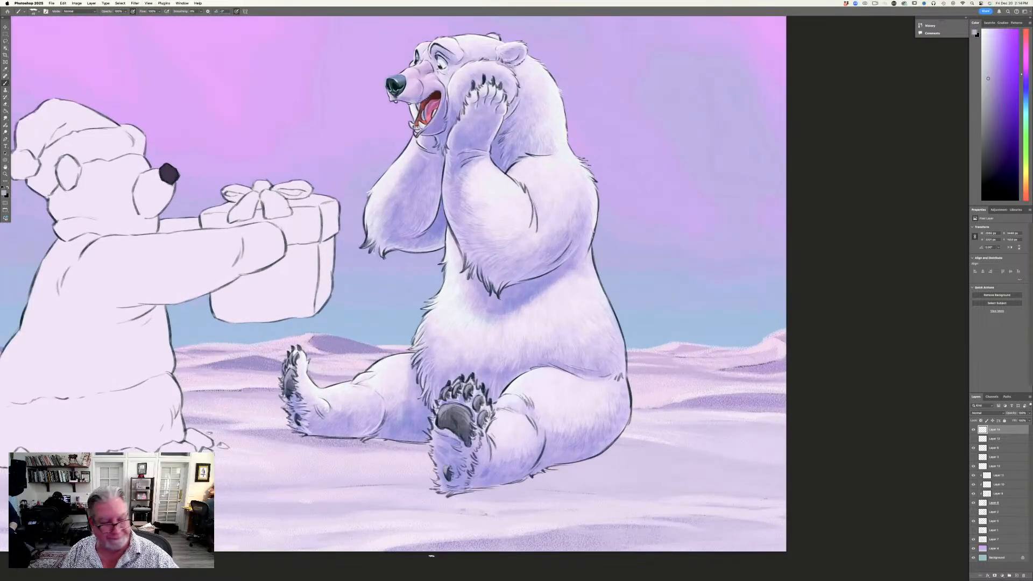
pyautogui.click(4, 193)
pyautogui.click(558, 458)
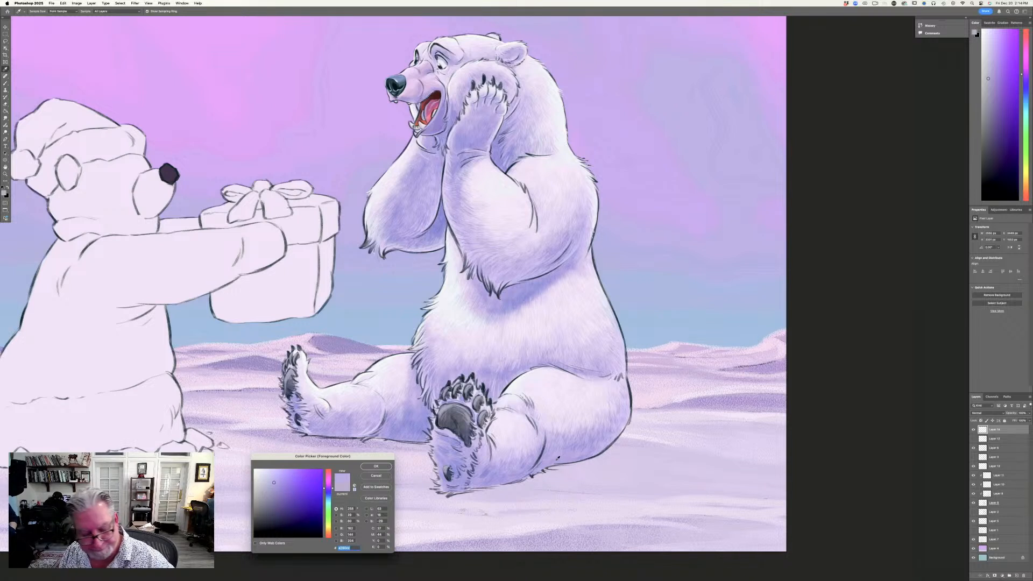
pyautogui.click(275, 506)
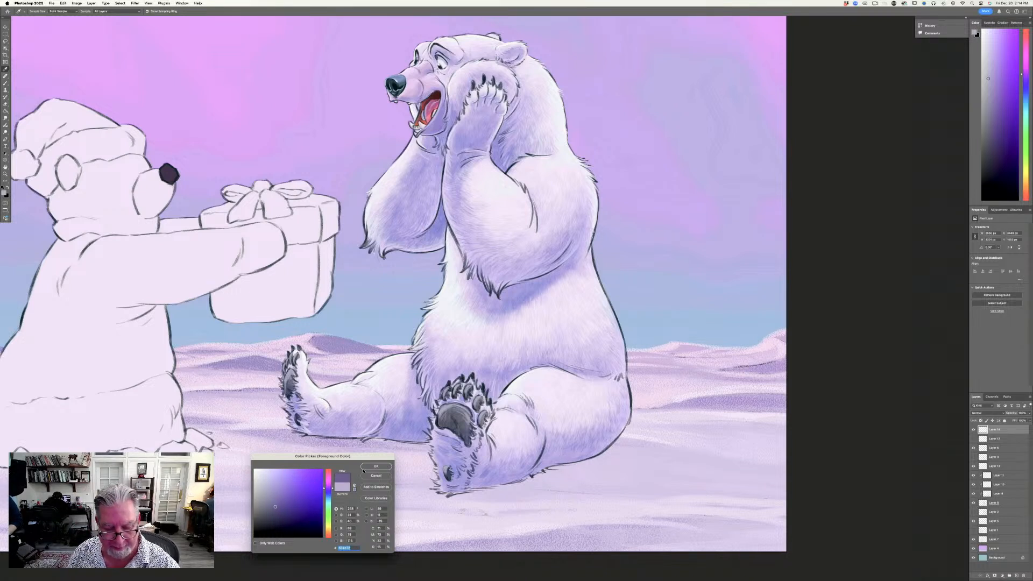
pyautogui.click(364, 467)
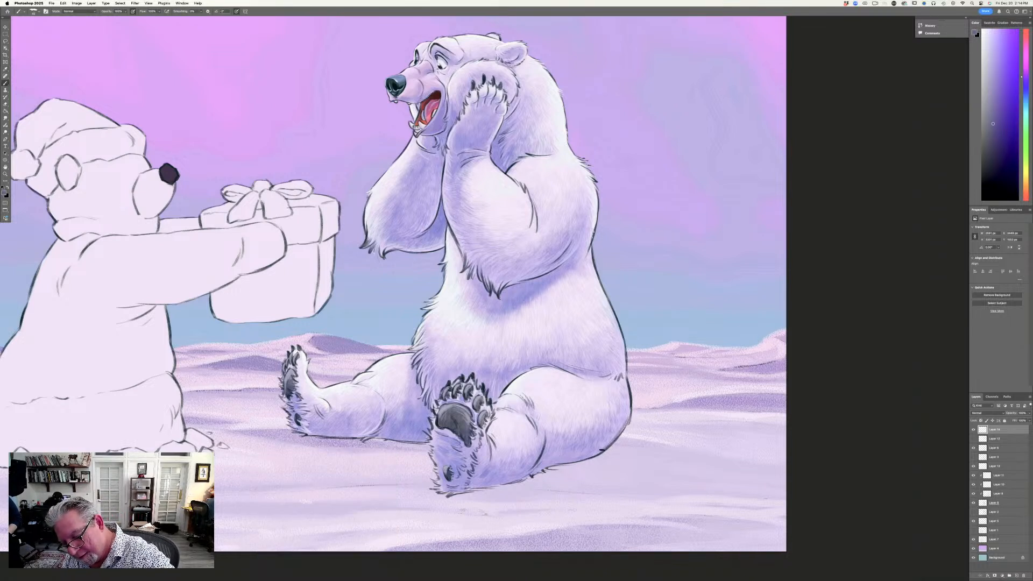
pyautogui.moveTo(594, 457); pyautogui.dragTo(466, 489)
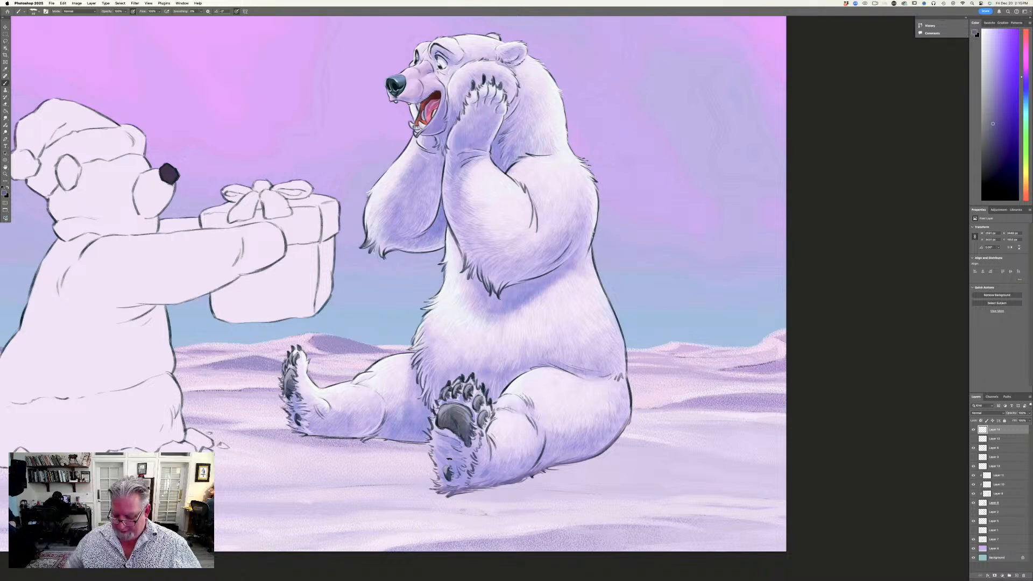
# Group all of the surprised bear's layers, from the top layer down to its base layer.
pyautogui.press('super+0')
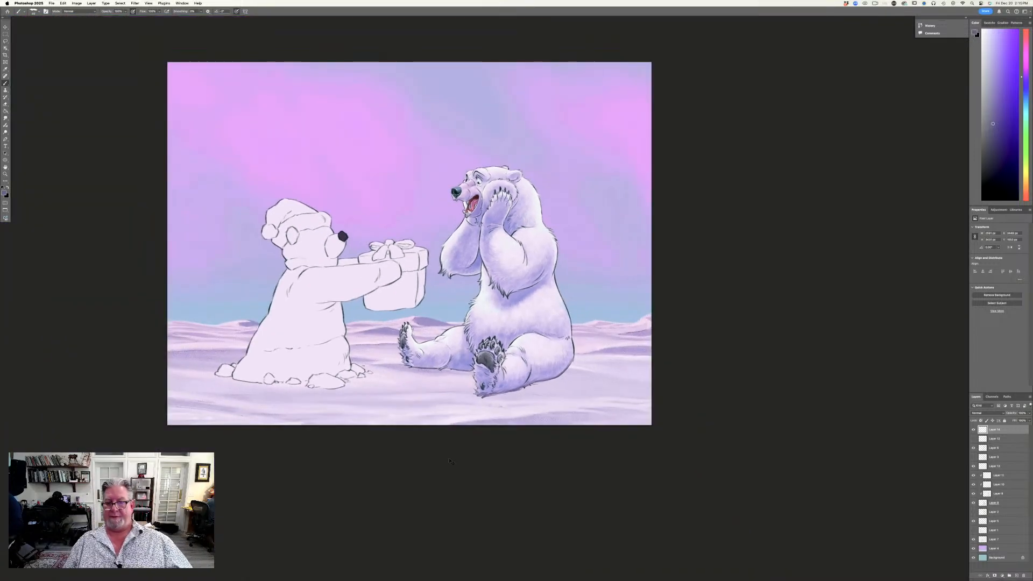
pyautogui.press('super+equal')
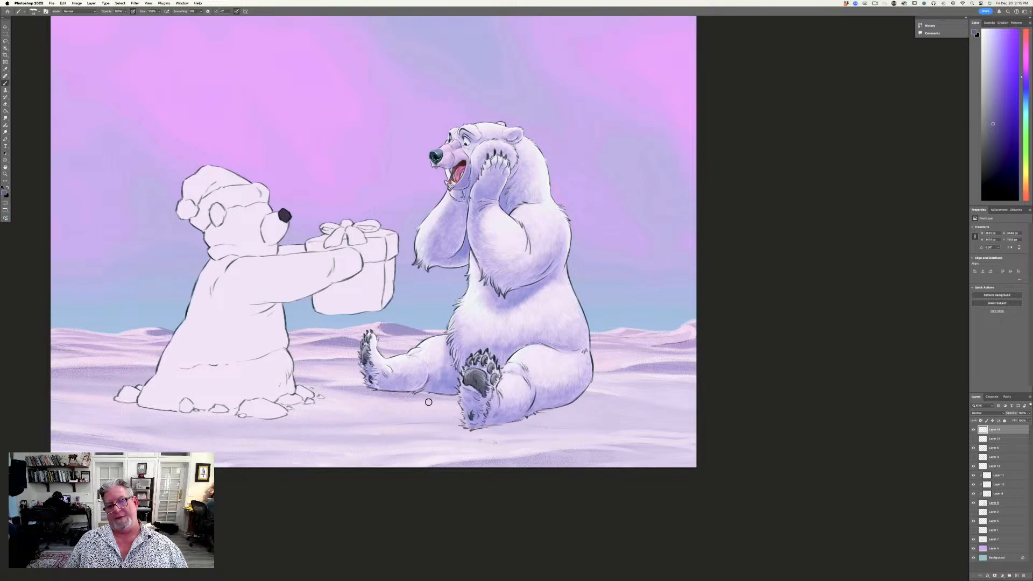
pyautogui.scroll(3, 428, 402)
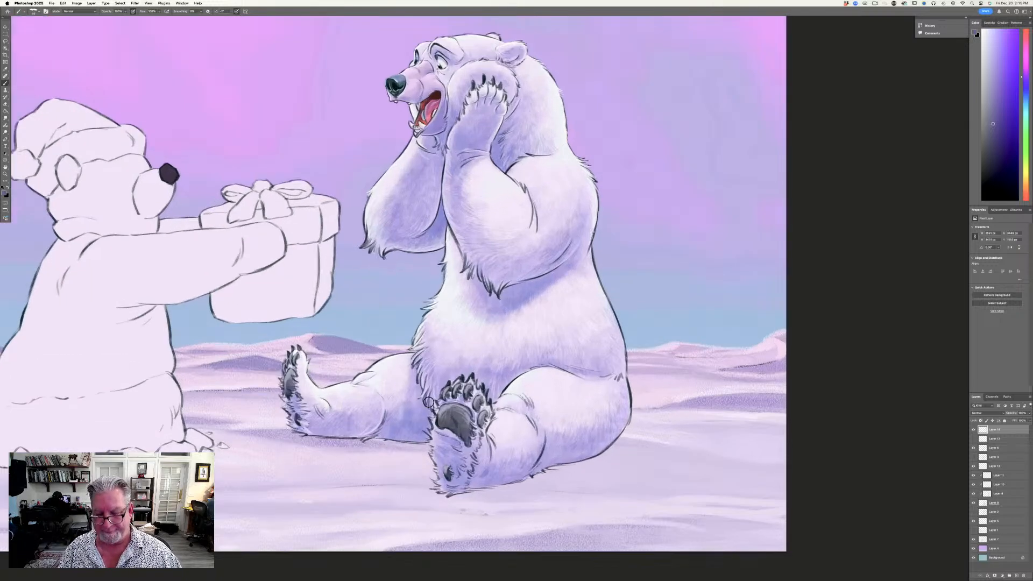
pyautogui.scroll(-2, 428, 402)
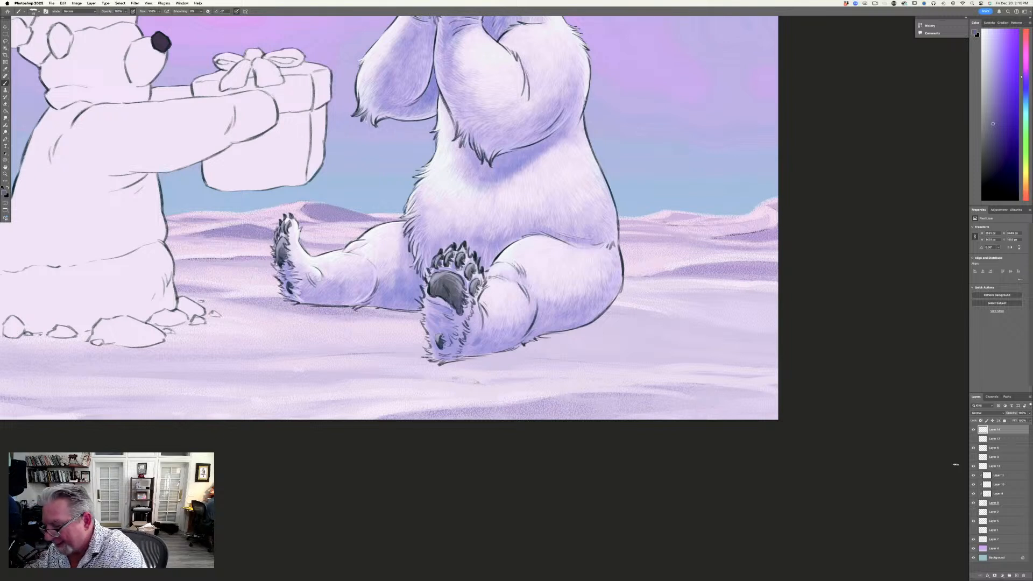
pyautogui.keyDown('shift'); pyautogui.click(1005, 506); pyautogui.keyUp('shift')
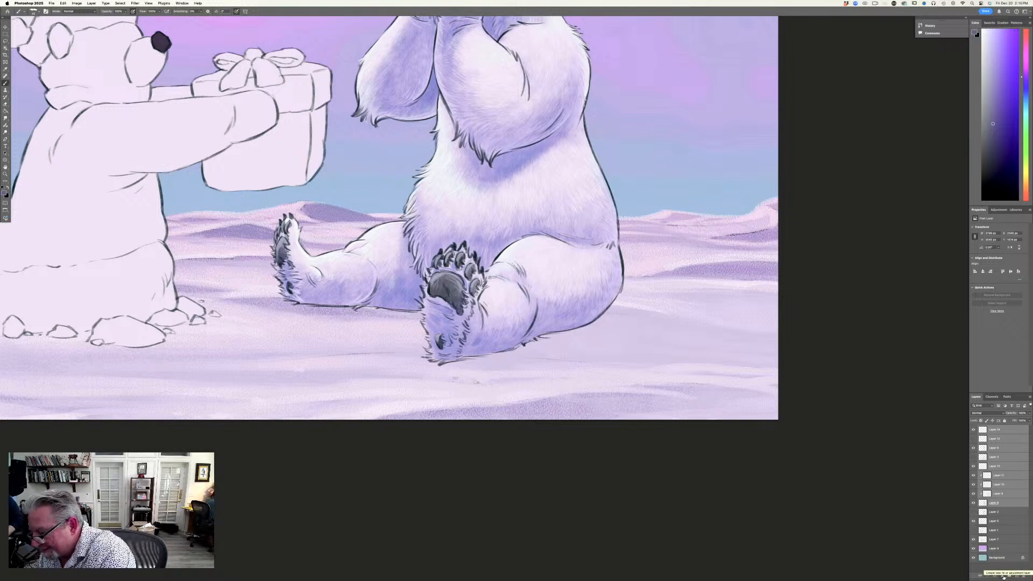
pyautogui.click(1009, 575)
# Add a new layer beneath the bear's group and sample a muted violet from the shaded snow as the foreground colour.
pyautogui.click(994, 437)
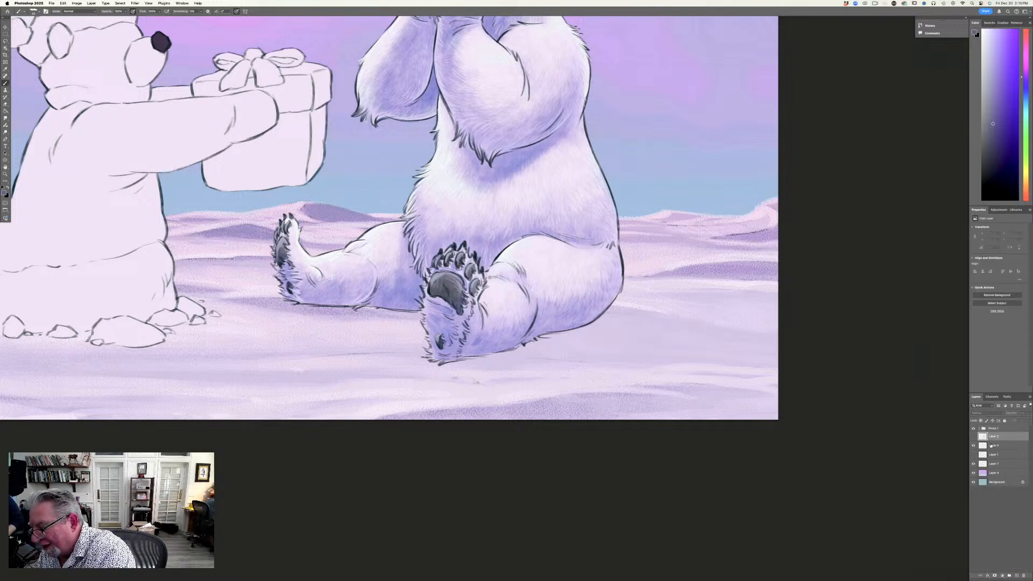
pyautogui.click(1015, 575)
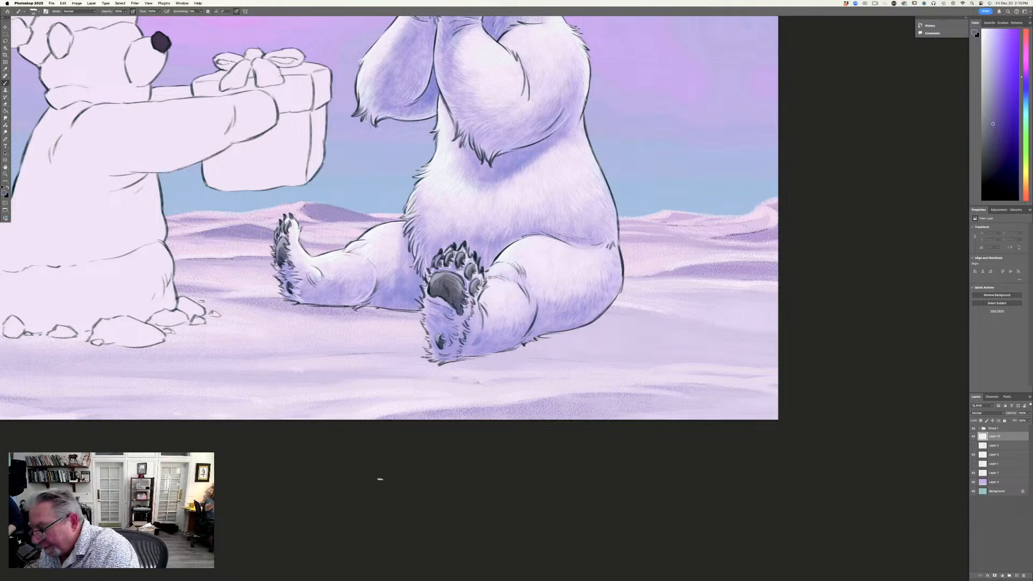
pyautogui.click(6, 195)
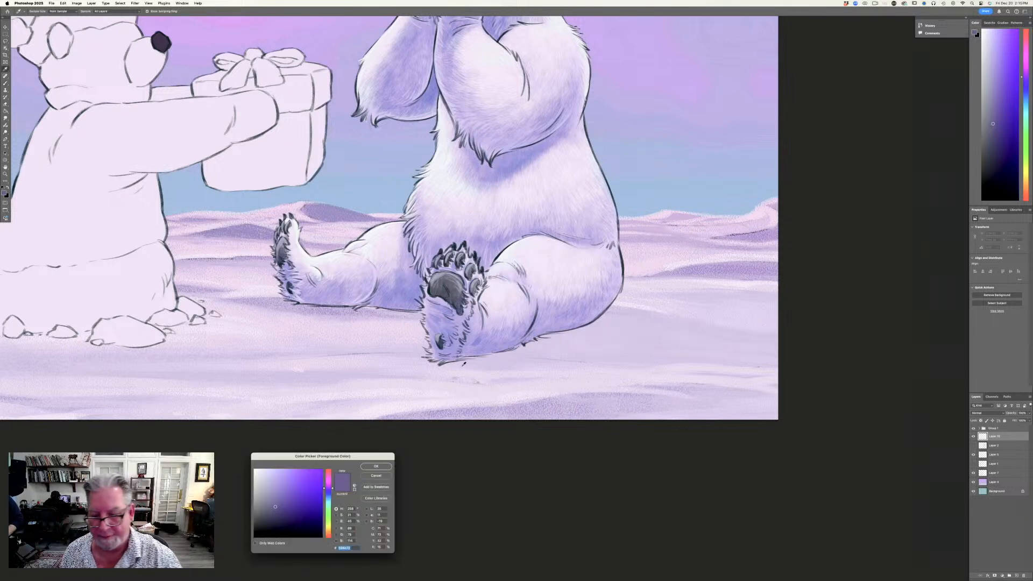
pyautogui.click(325, 215)
pyautogui.click(375, 466)
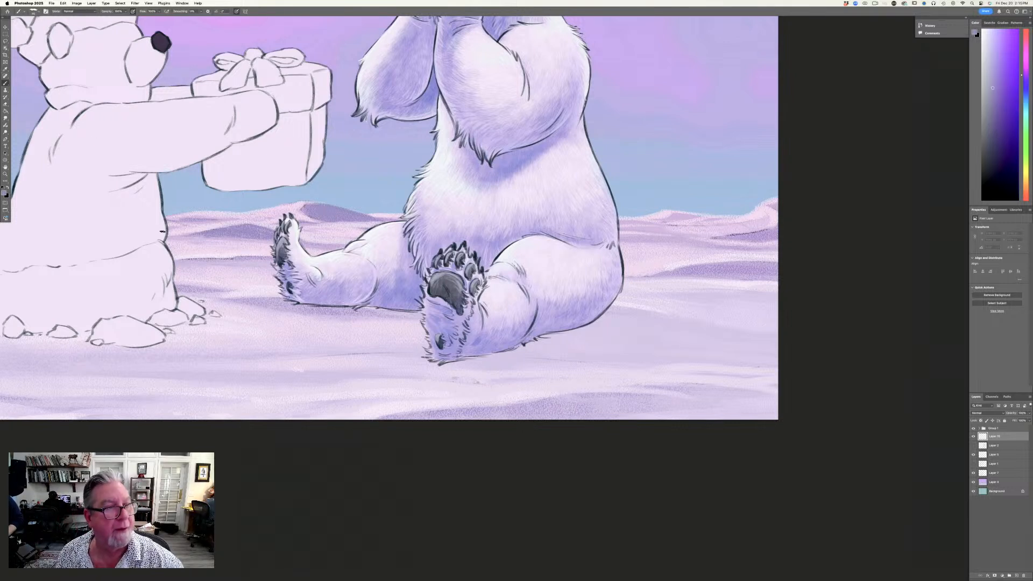
# Switch to a round brush and paint a violet cast shadow on the snow beneath the bear's far leg.
pyautogui.click(34, 11)
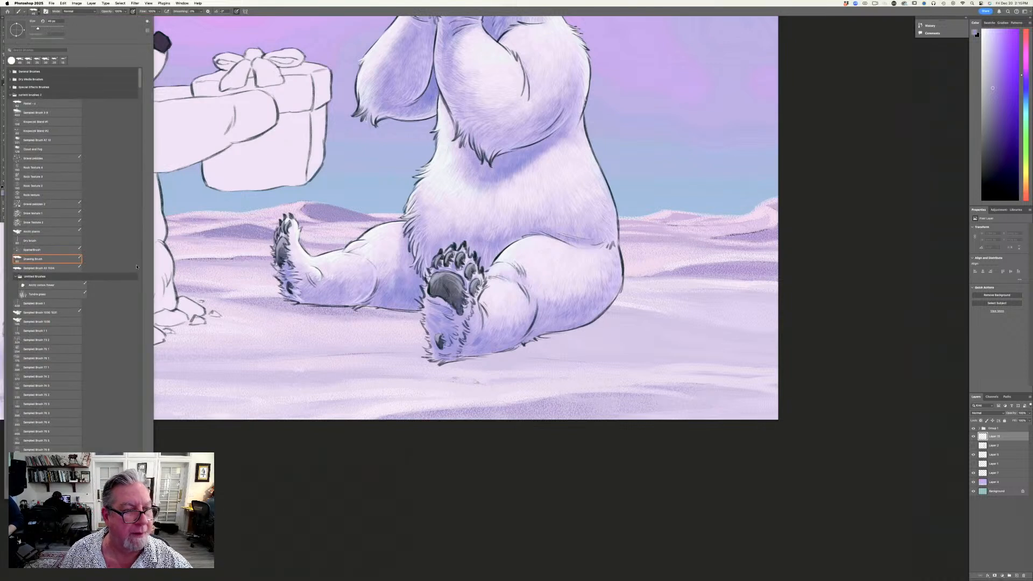
pyautogui.scroll(-5, 89, 189)
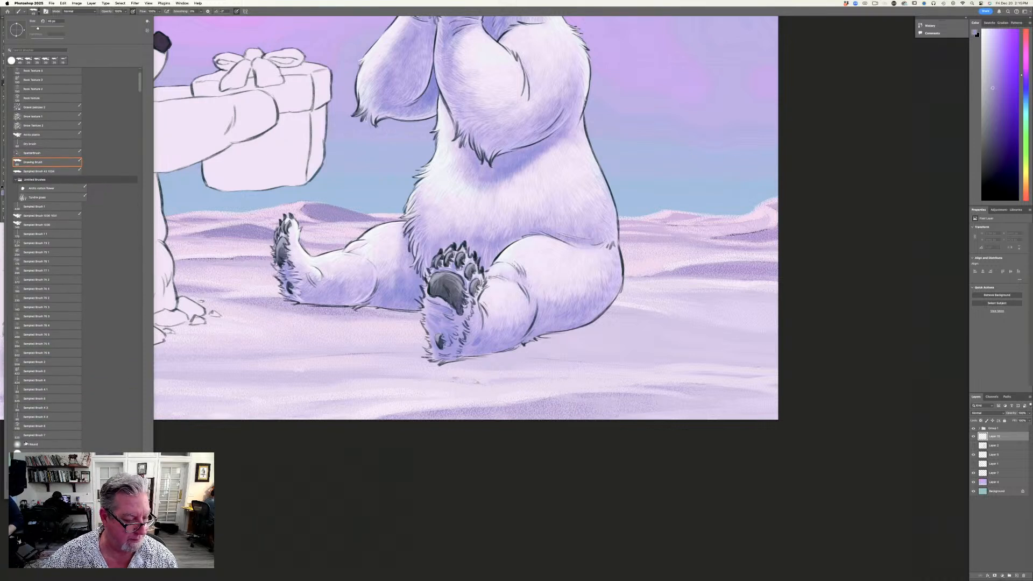
pyautogui.click(26, 443)
pyautogui.click(385, 363)
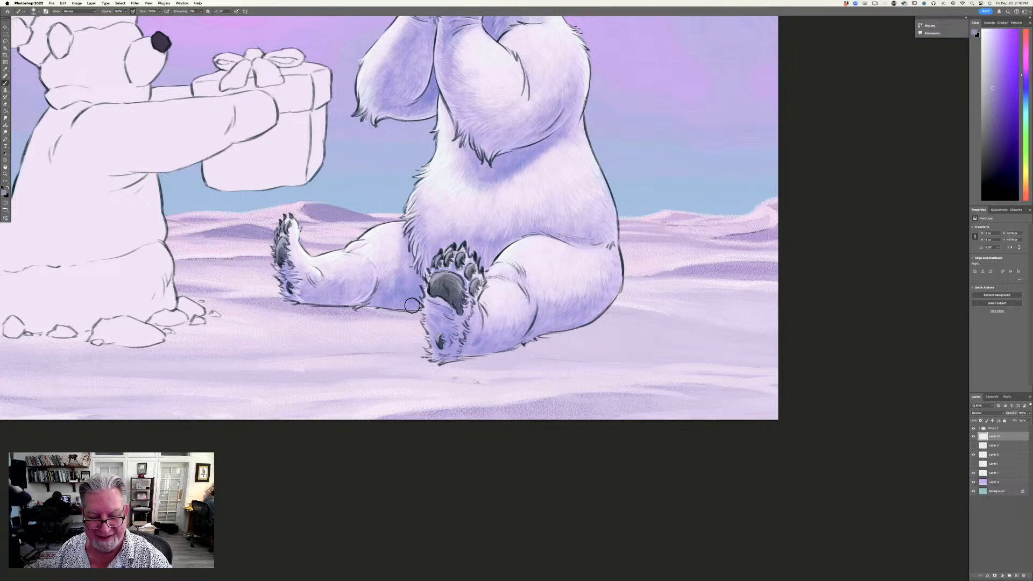
pyautogui.moveTo(415, 309)
pyautogui.mouseDown()
pyautogui.moveTo(345, 303)
pyautogui.moveTo(419, 311)
pyautogui.moveTo(365, 312)
pyautogui.mouseUp()
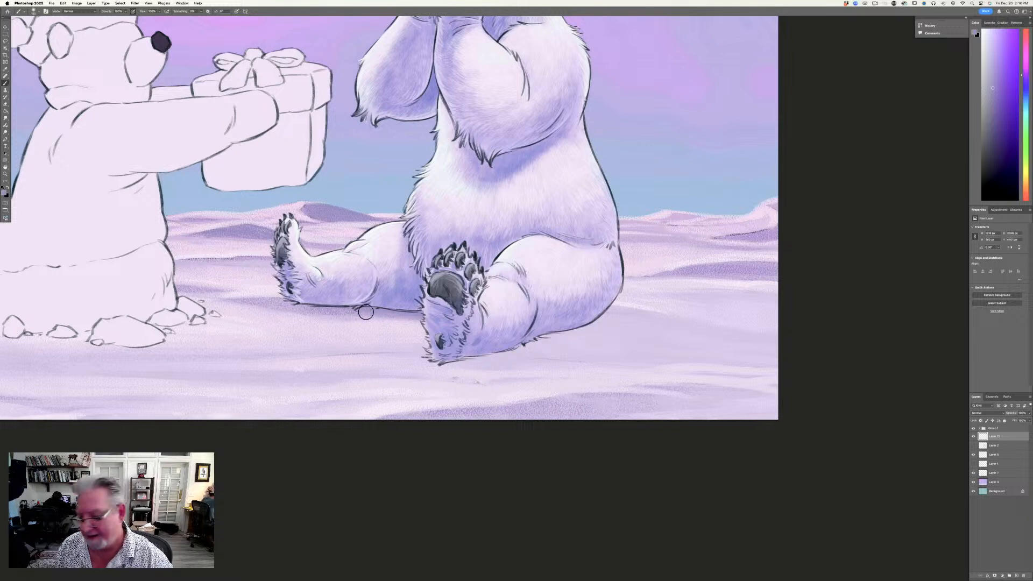
# Set the shadow layer's blend mode to Multiply and paint cast shadows beneath the bear's far foot and near leg.
pyautogui.click(985, 413)
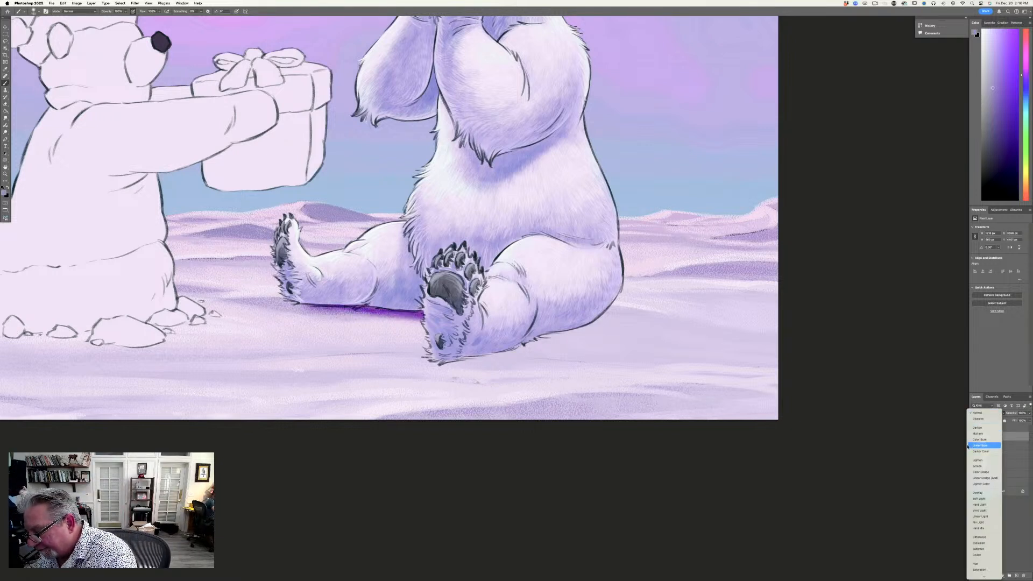
pyautogui.click(970, 434)
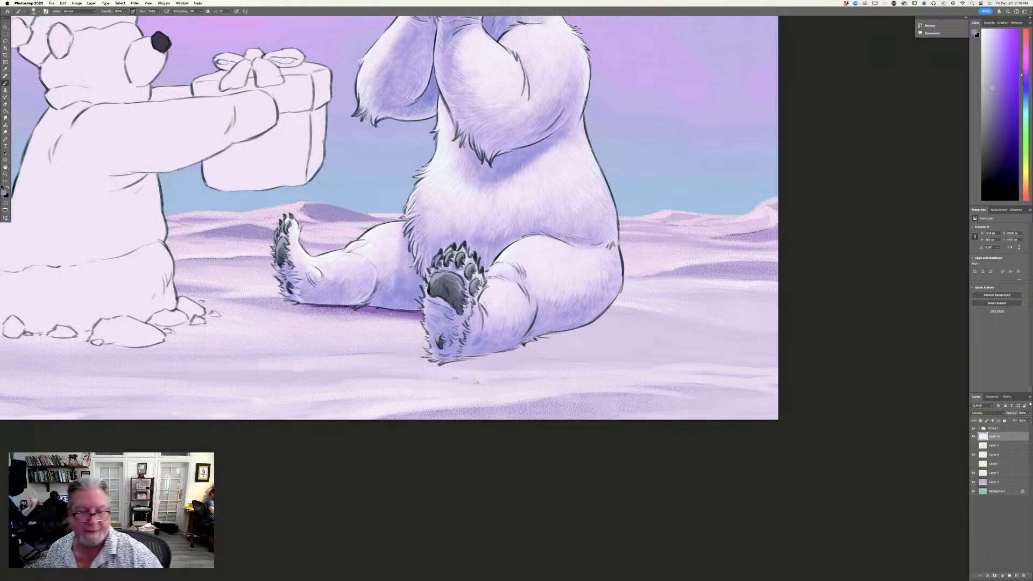
pyautogui.moveTo(351, 301)
pyautogui.mouseDown()
pyautogui.moveTo(267, 302)
pyautogui.moveTo(382, 309)
pyautogui.mouseUp()
pyautogui.moveTo(573, 317)
pyautogui.mouseDown()
pyautogui.moveTo(539, 331)
pyautogui.moveTo(607, 317)
pyautogui.moveTo(476, 356)
pyautogui.moveTo(510, 347)
pyautogui.moveTo(463, 343)
pyautogui.moveTo(496, 344)
pyautogui.moveTo(451, 355)
pyautogui.moveTo(441, 337)
pyautogui.moveTo(426, 343)
pyautogui.moveTo(443, 246)
pyautogui.moveTo(432, 325)
pyautogui.moveTo(513, 326)
pyautogui.moveTo(606, 298)
pyautogui.moveTo(553, 332)
pyautogui.moveTo(593, 328)
pyautogui.moveTo(432, 377)
pyautogui.mouseUp()
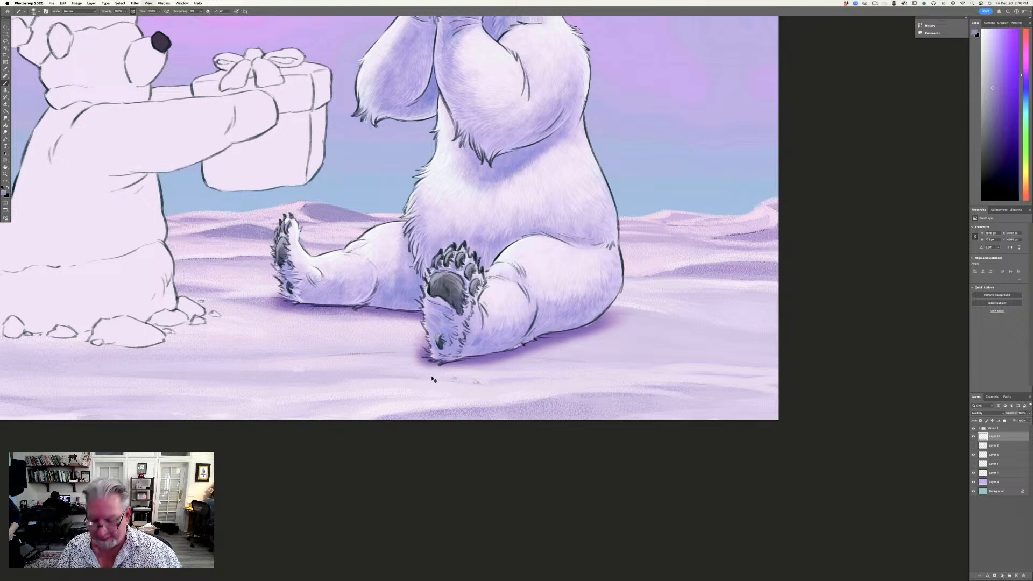
# Extend the cast shadow across the snow outward from the heel of the bear's far foot.
pyautogui.press('super+0')
pyautogui.press('super+plus')
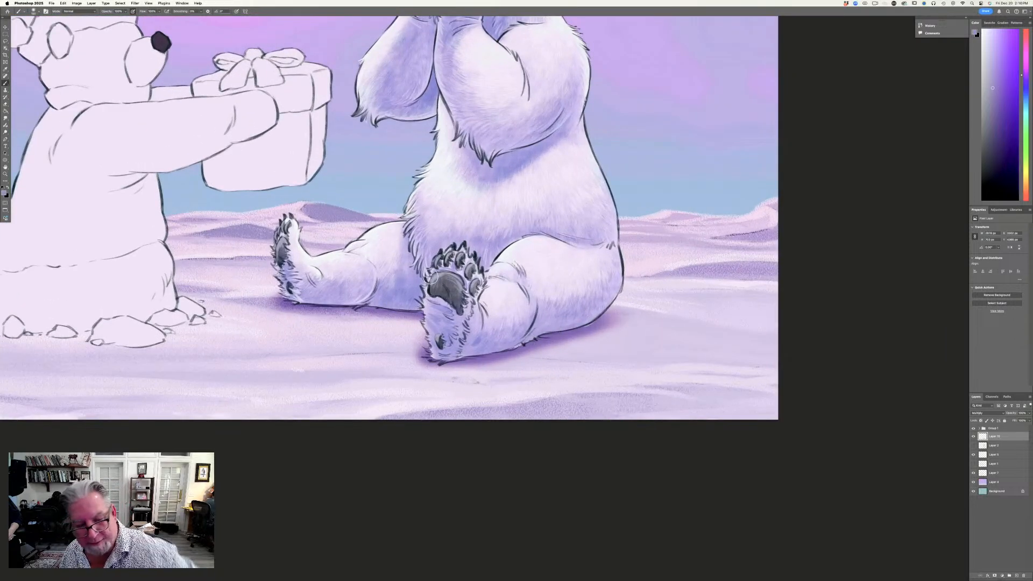
pyautogui.moveTo(279, 297); pyautogui.dragTo(237, 297)
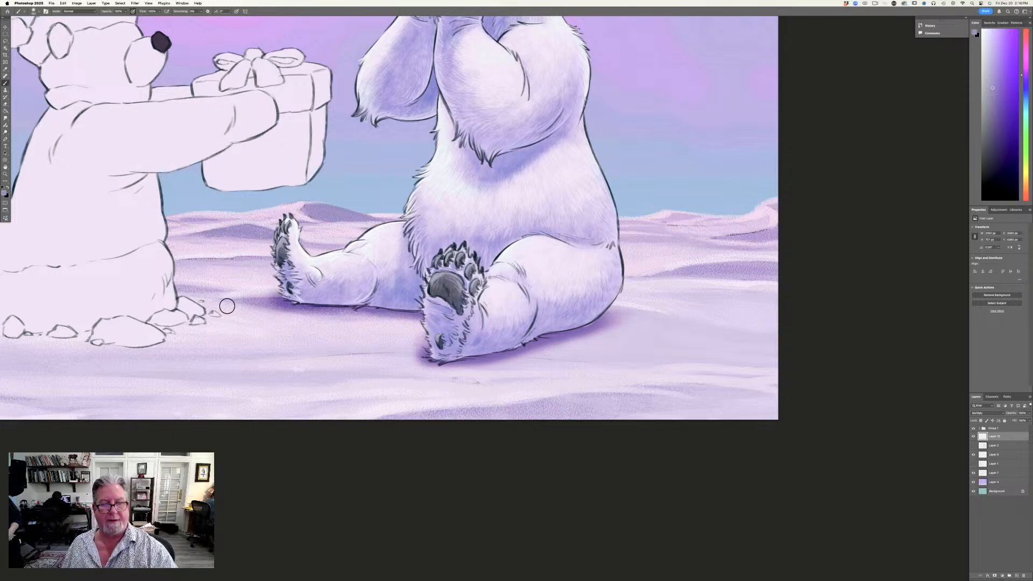
pyautogui.press('super+minus')
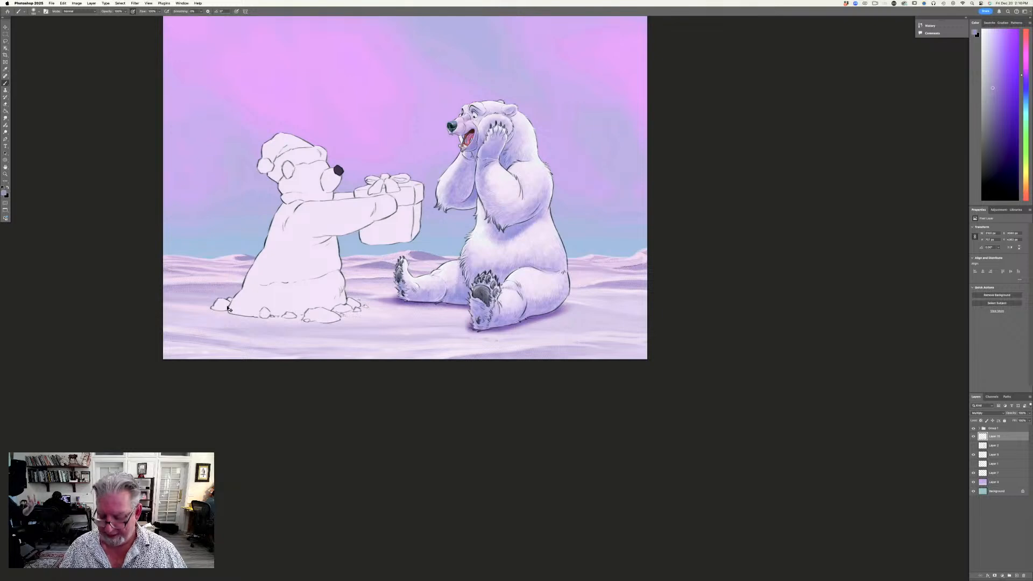
# Expand the bear's group, select its lowest layer and sample a pale violet beside the near heel as the foreground colour.
pyautogui.press('super+plus')
pyautogui.scroll(5, 227, 306)
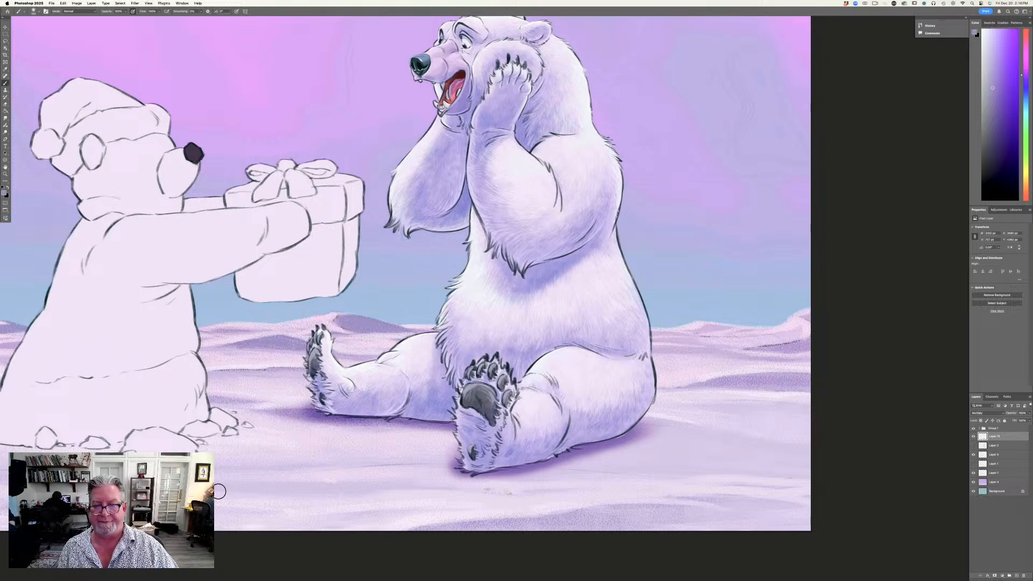
pyautogui.hscroll(-3, 219, 491)
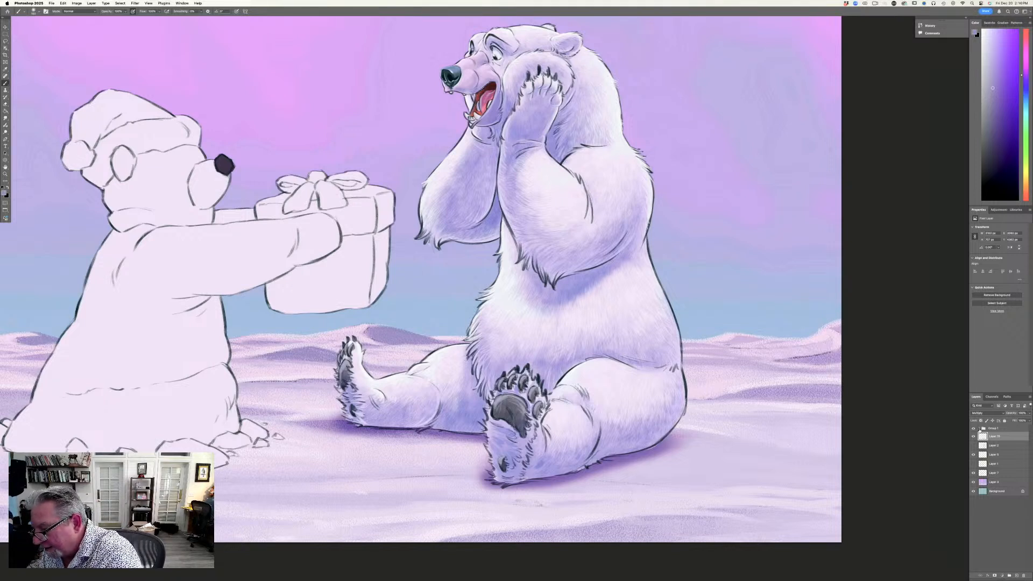
pyautogui.click(979, 429)
pyautogui.click(996, 510)
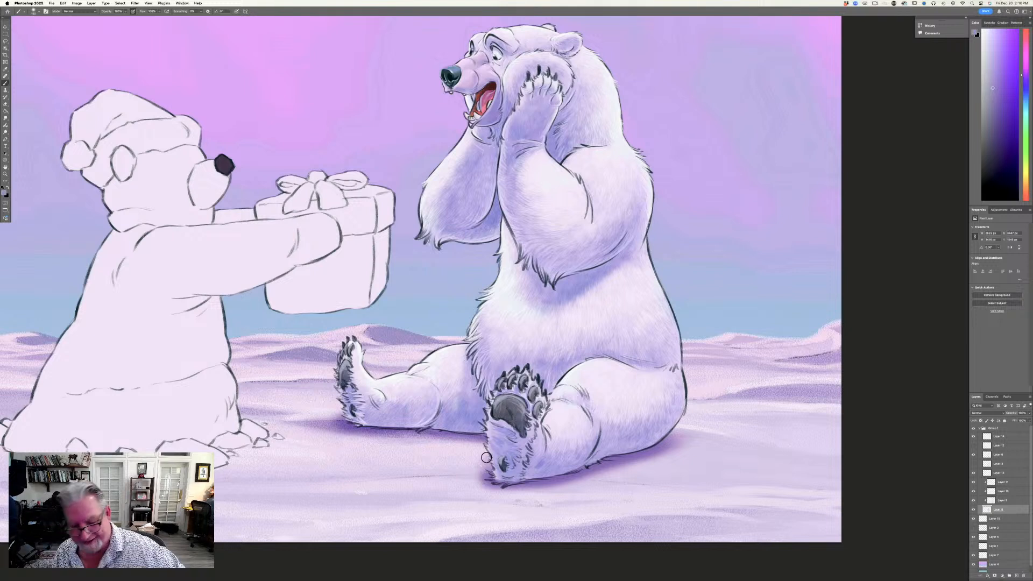
pyautogui.click(4, 192)
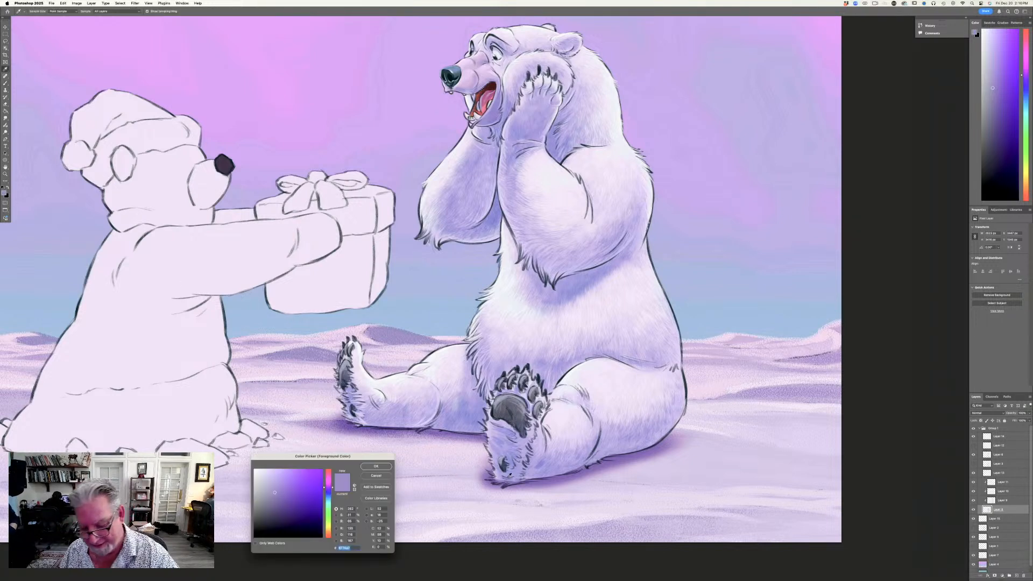
pyautogui.click(491, 484)
pyautogui.click(375, 466)
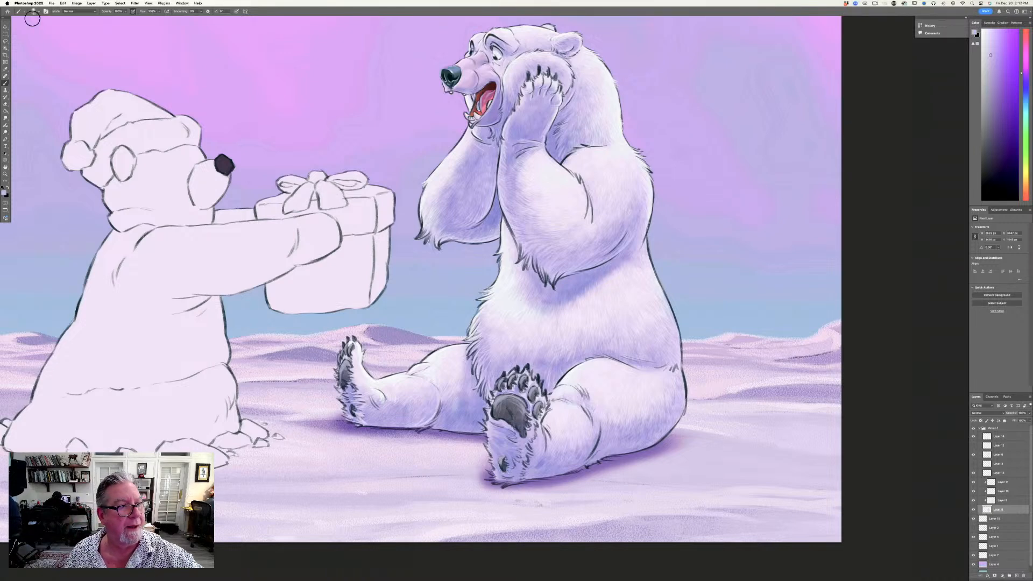
# Switch back to the Drawing Brush and touch up the fur edge around the near heel in pale violet.
pyautogui.click(34, 11)
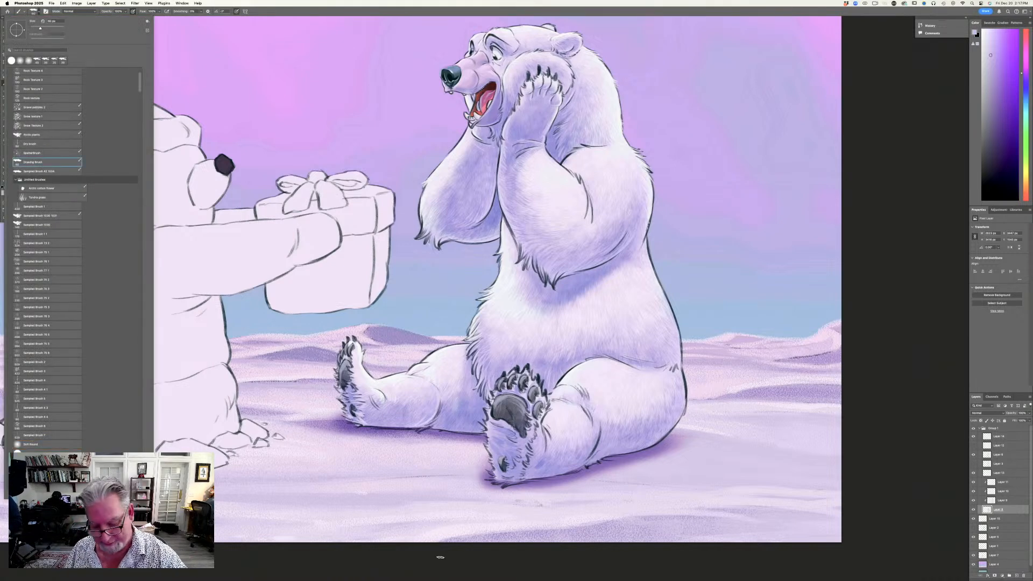
pyautogui.press('Return')
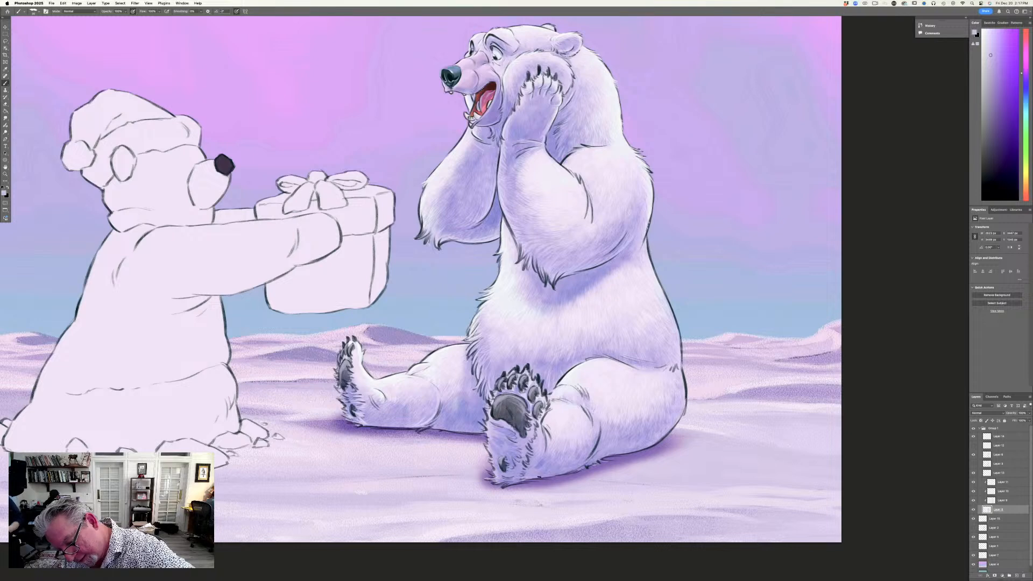
pyautogui.press('super+minus')
pyautogui.press('super+minus')
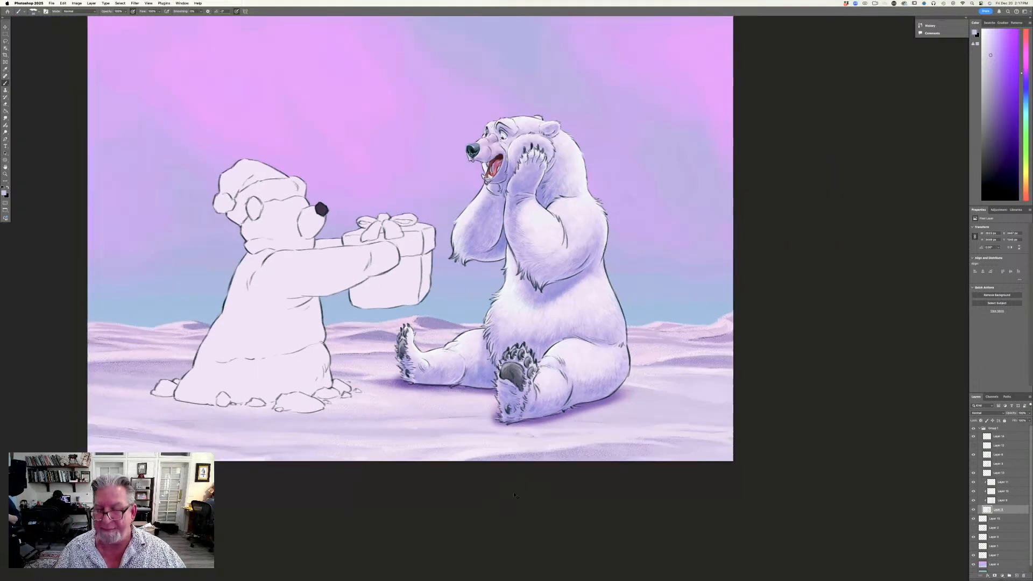
# Sample a near-white from the near thigh, select the group's top layer and paint fur highlights on the near thigh and knee.
pyautogui.press('super+plus')
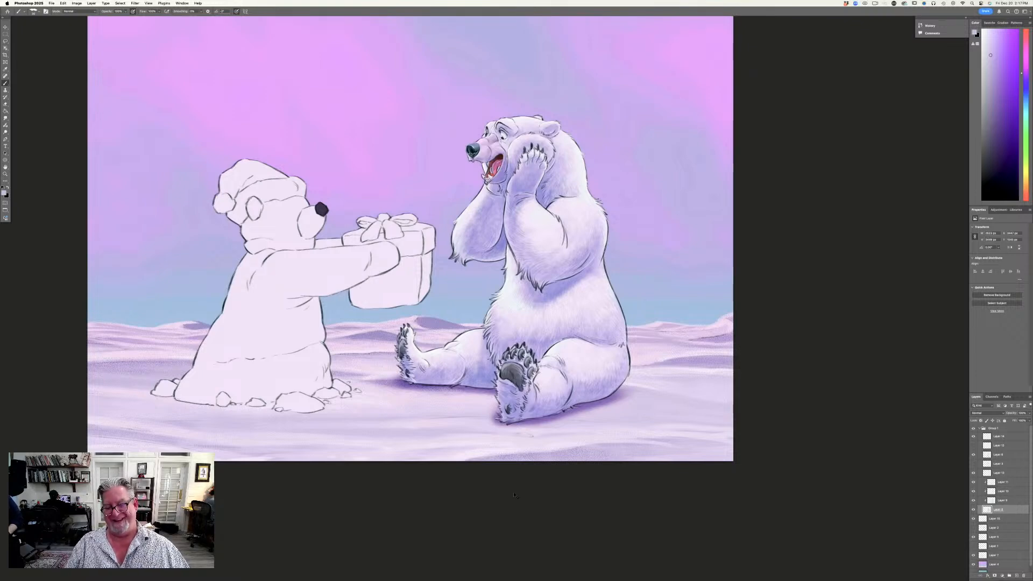
pyautogui.press('super+plus')
pyautogui.press('super+plus')
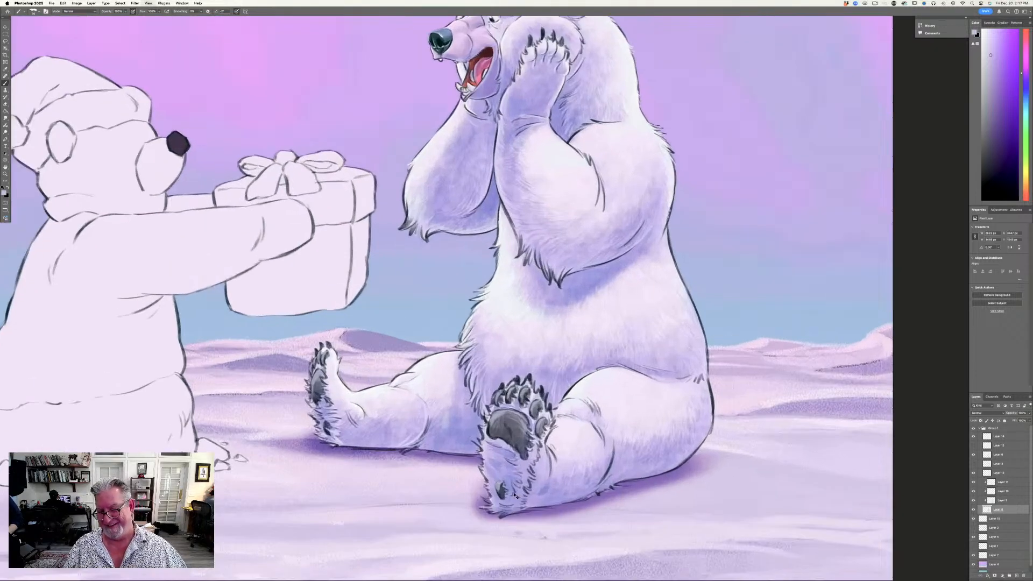
pyautogui.click(4, 193)
pyautogui.click(611, 399)
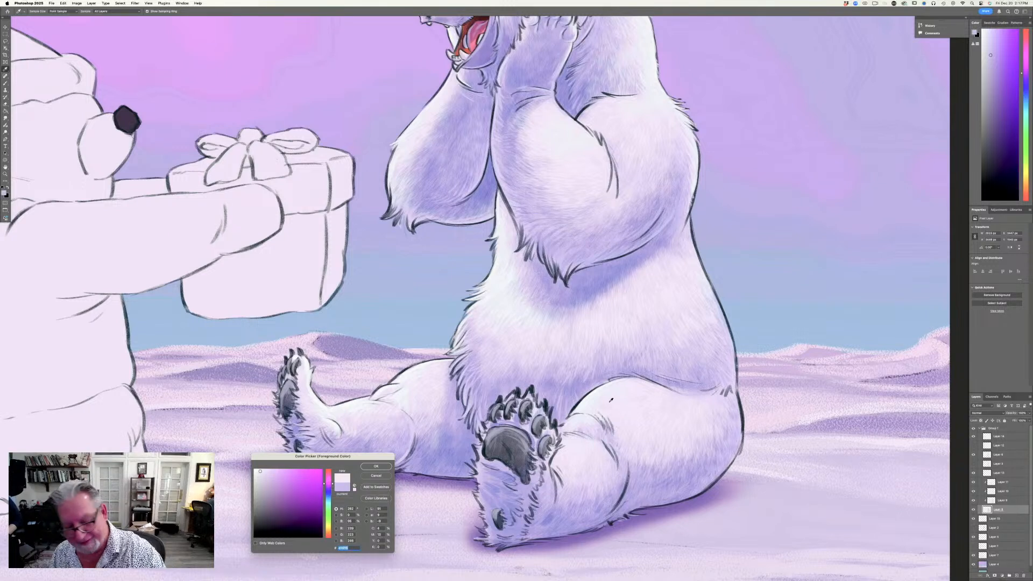
pyautogui.click(375, 467)
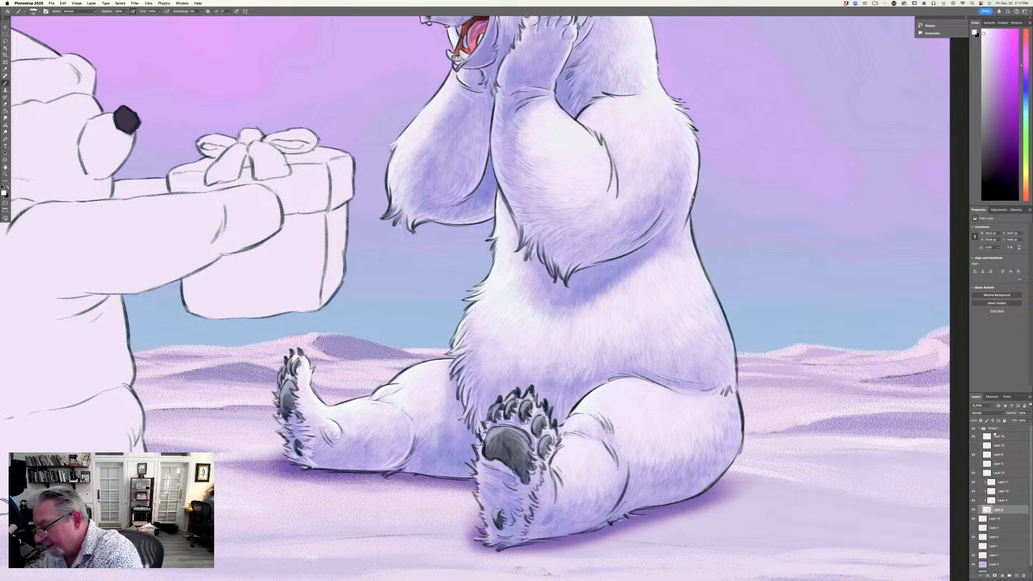
pyautogui.click(997, 437)
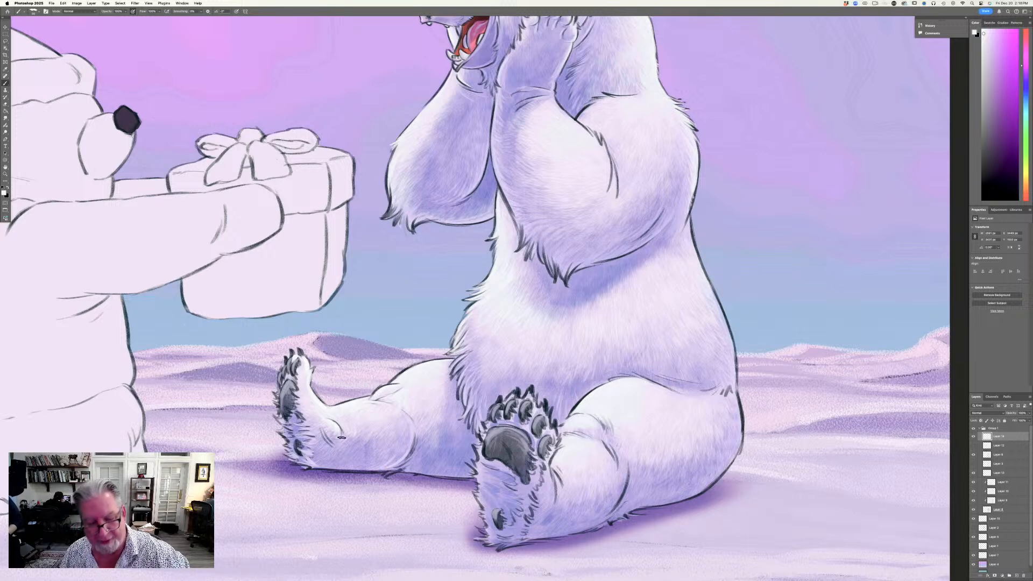
# Set the foreground colour to a muted grey-violet and return to the Brush tool.
pyautogui.press('super+0')
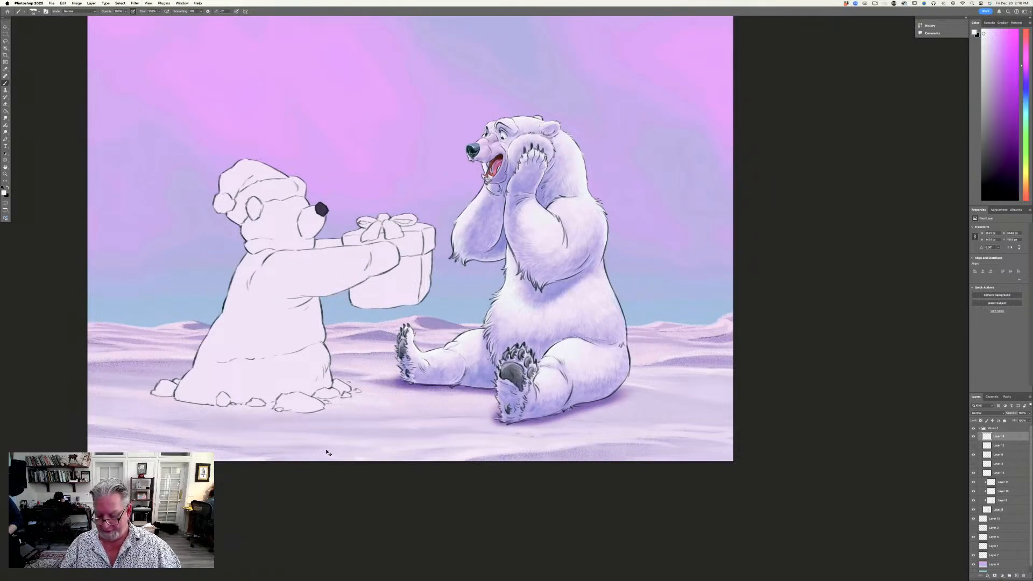
pyautogui.press('super+equal')
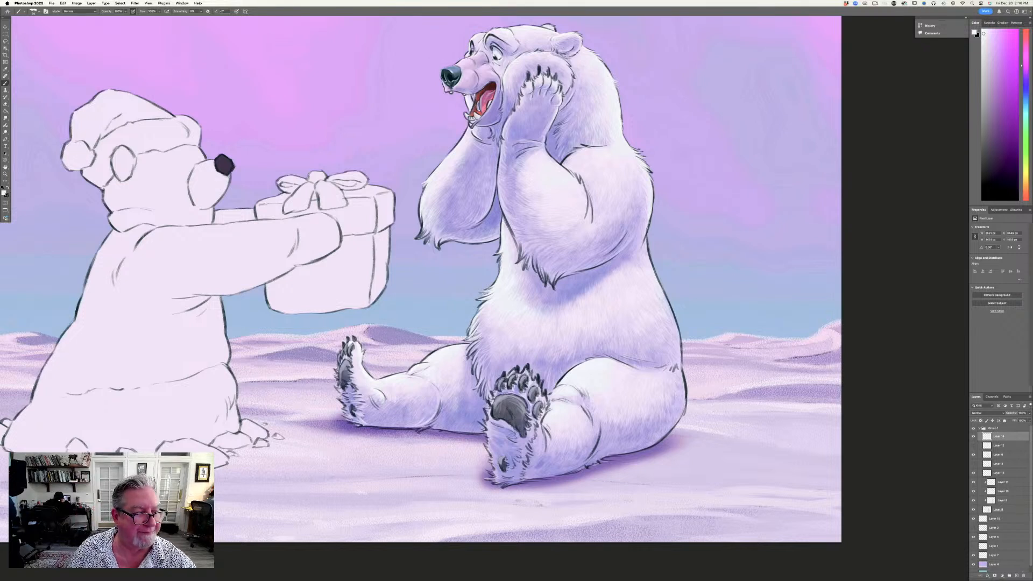
pyautogui.click(5, 192)
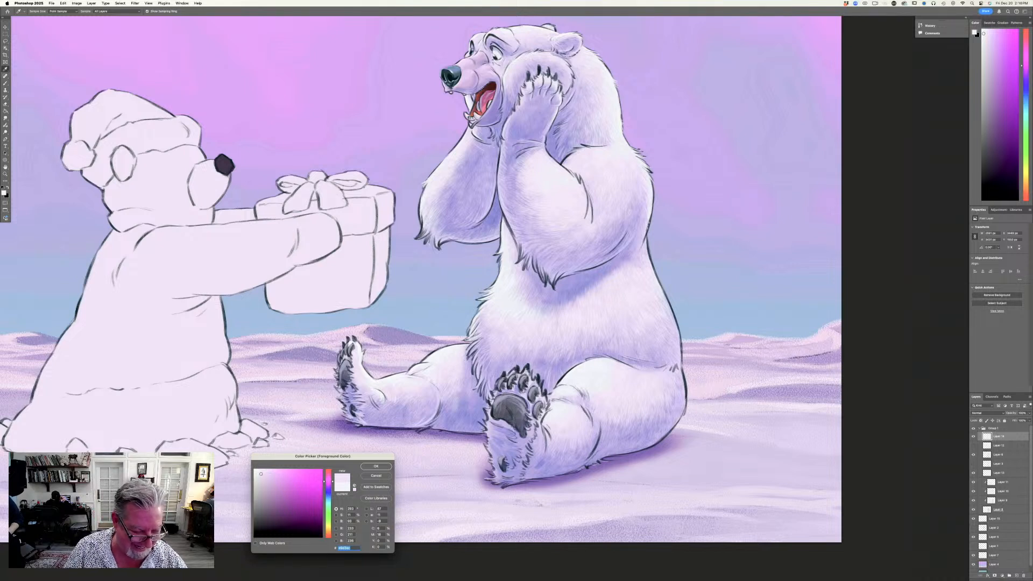
pyautogui.moveTo(261, 474); pyautogui.dragTo(266, 480)
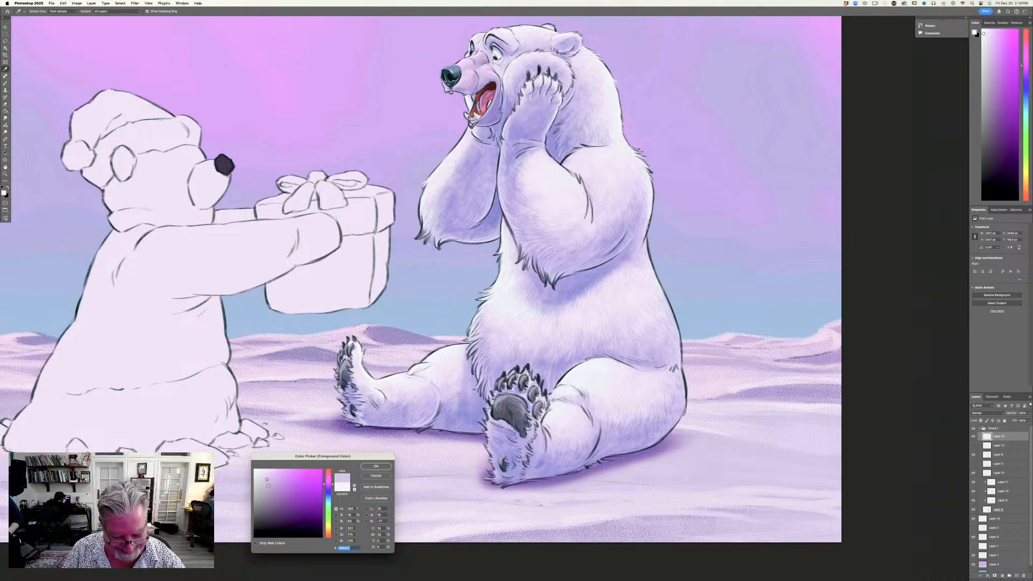
pyautogui.click(268, 487)
pyautogui.click(376, 466)
pyautogui.press('b')
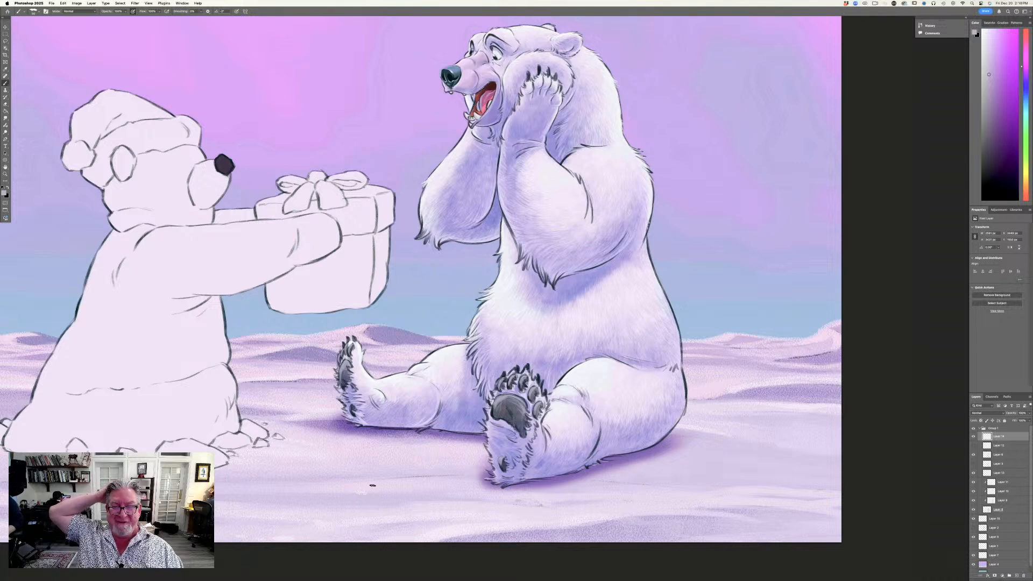
# Collapse the surprised bear's group, add a new layer above the snow bear's fill layer and clip it to that layer.
pyautogui.hscroll(-10, 372, 485)
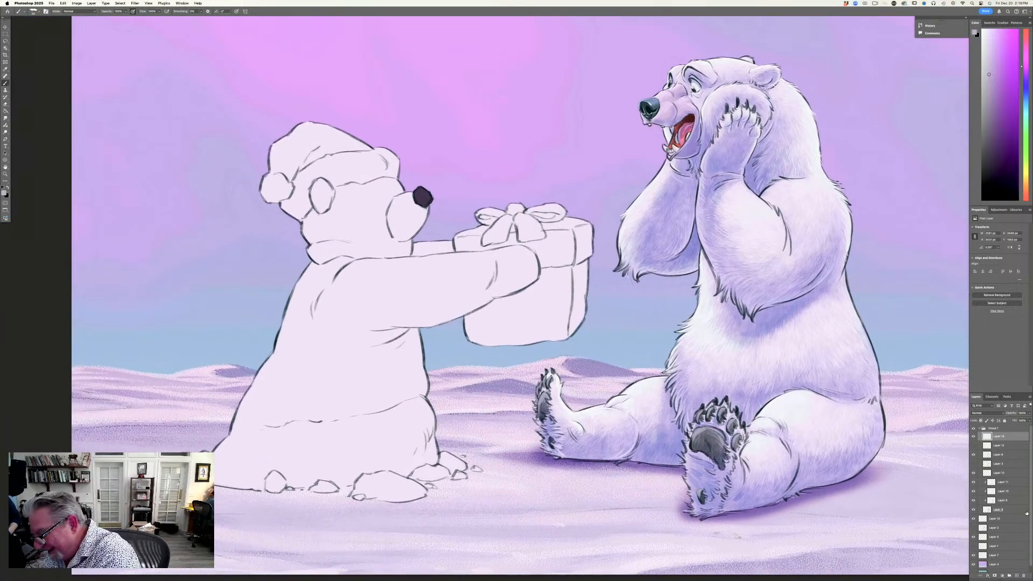
pyautogui.scroll(-1, 1031, 522)
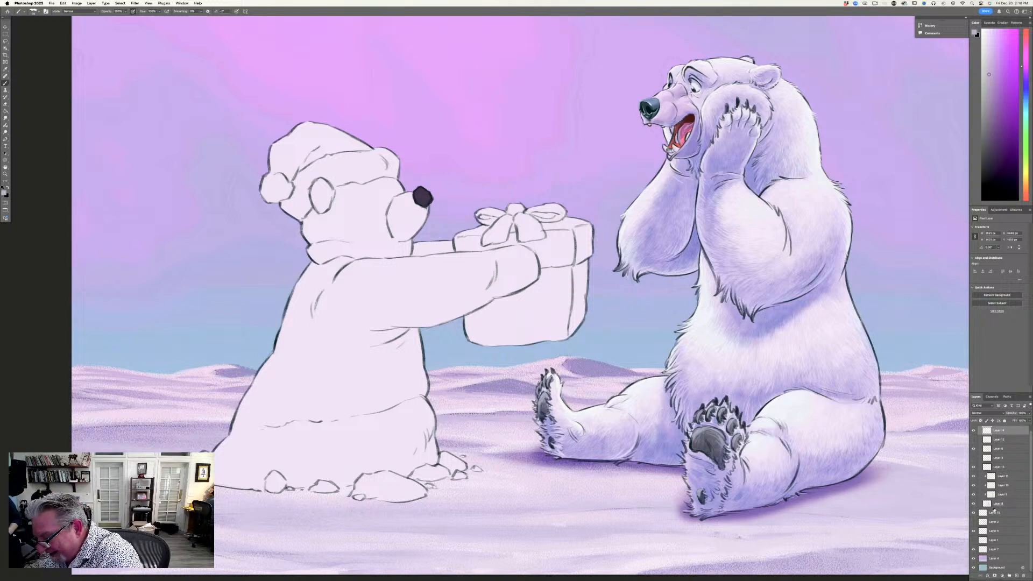
pyautogui.click(995, 505)
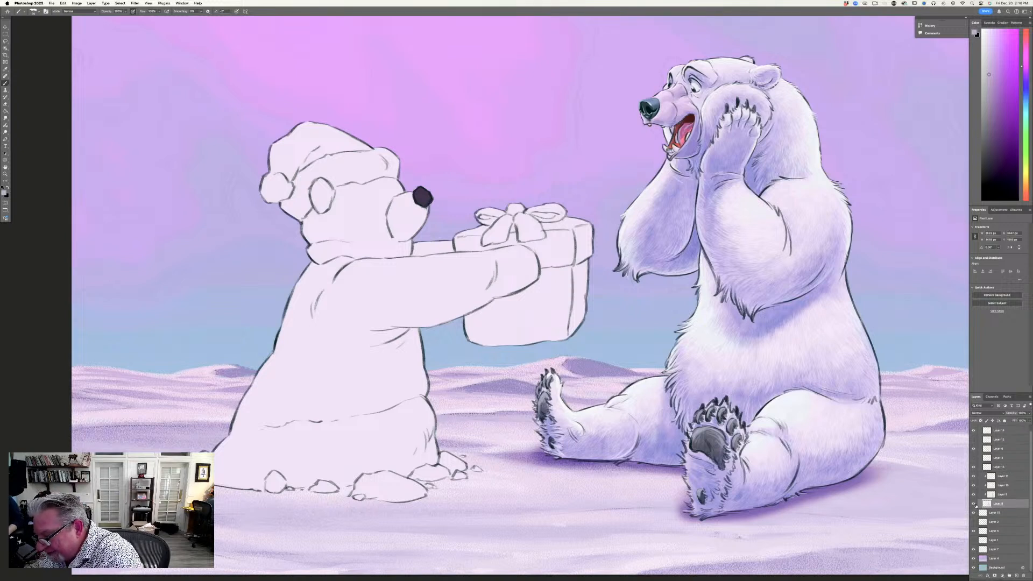
pyautogui.scroll(1, 1028, 466)
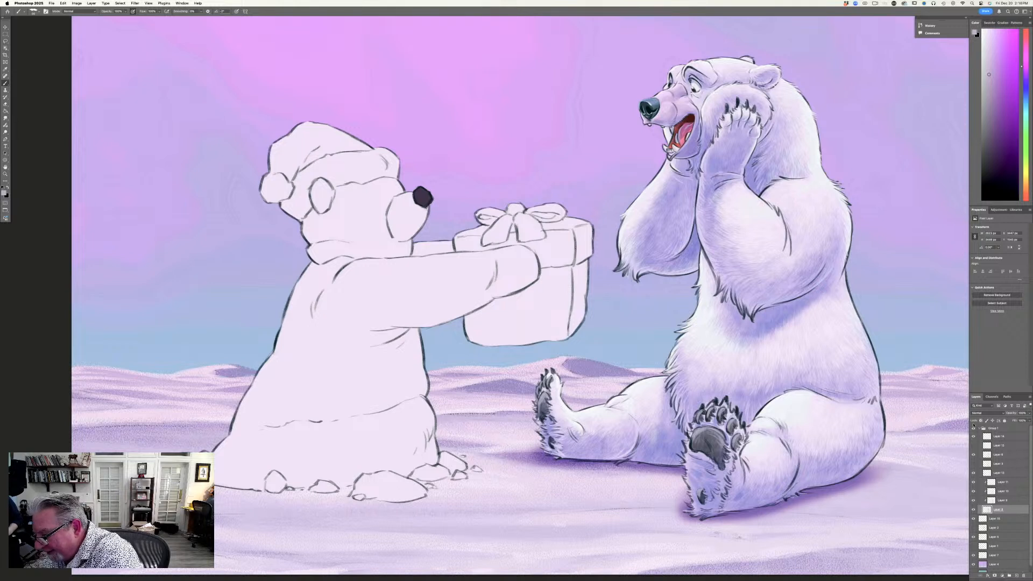
pyautogui.click(981, 428)
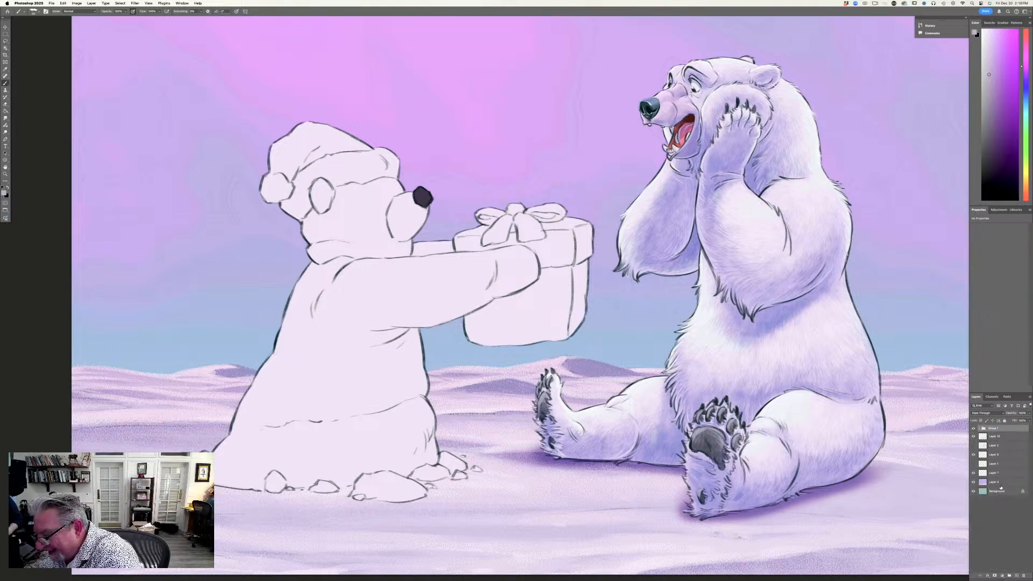
pyautogui.click(1000, 475)
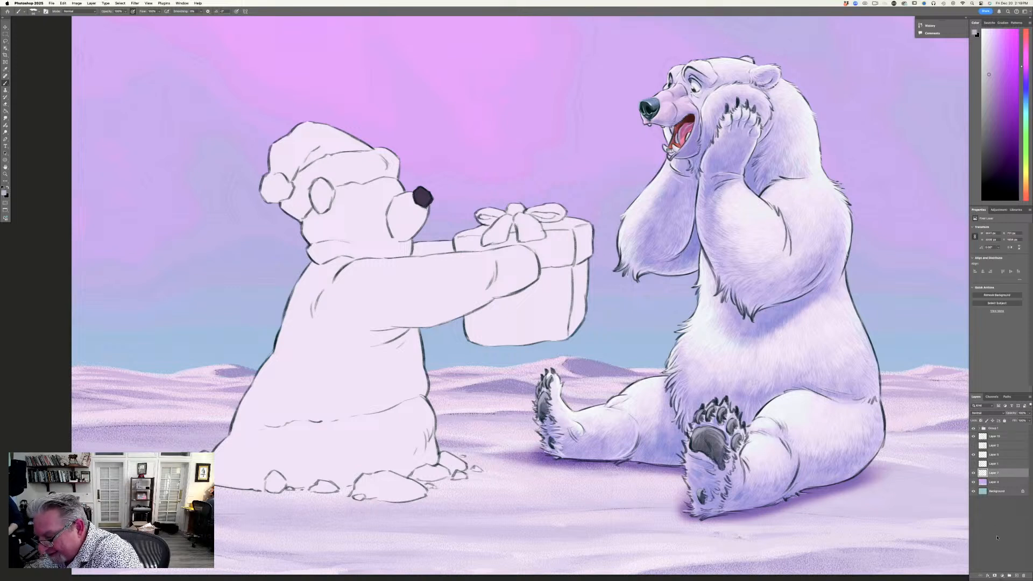
pyautogui.click(1017, 575)
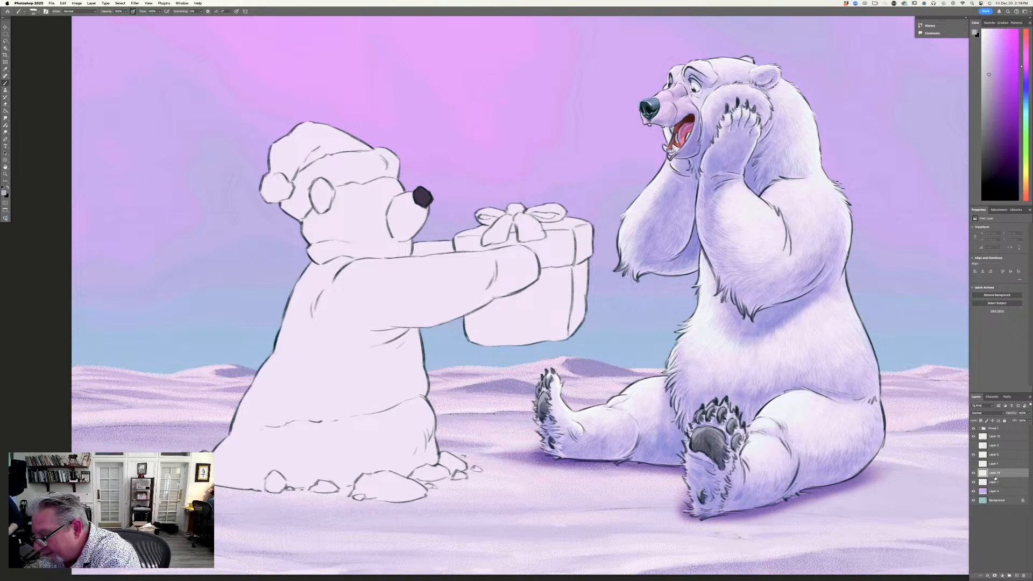
pyautogui.rightClick(995, 478)
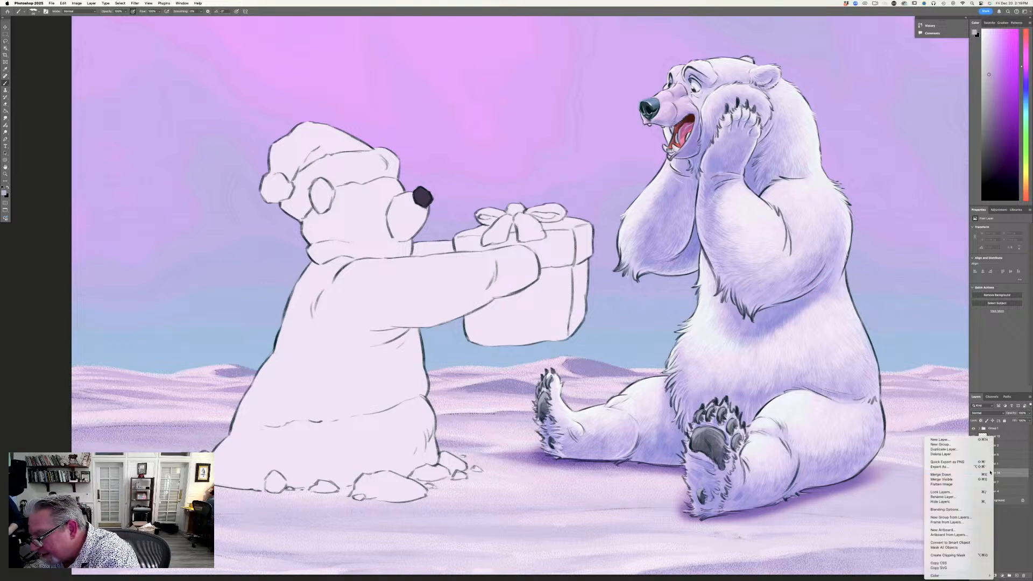
pyautogui.click(930, 555)
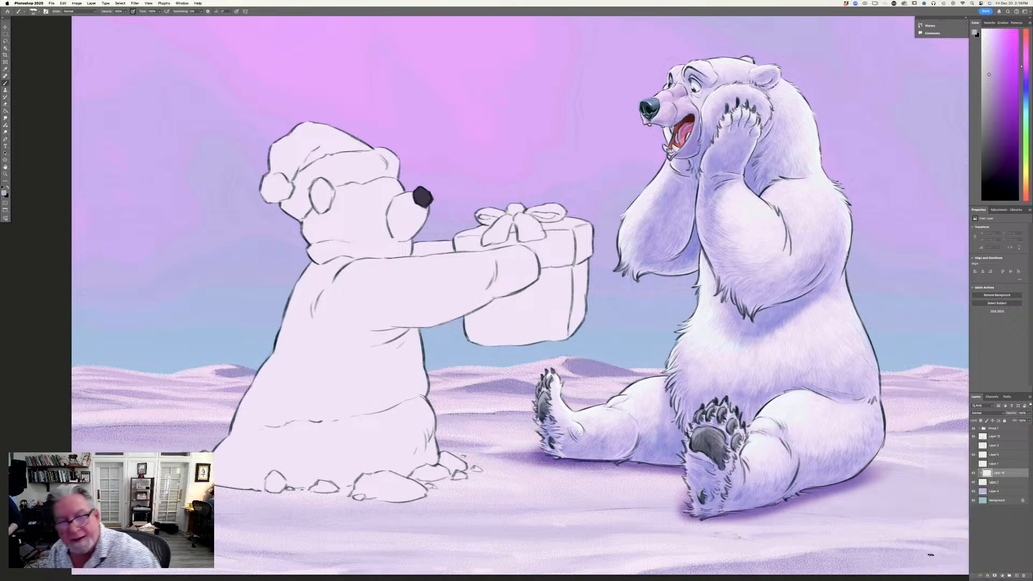
# Switch to the Soft Round brush in the muted grey-violet and shade the snow bear's nose edge and the underside of its muzzle.
pyautogui.click(5, 193)
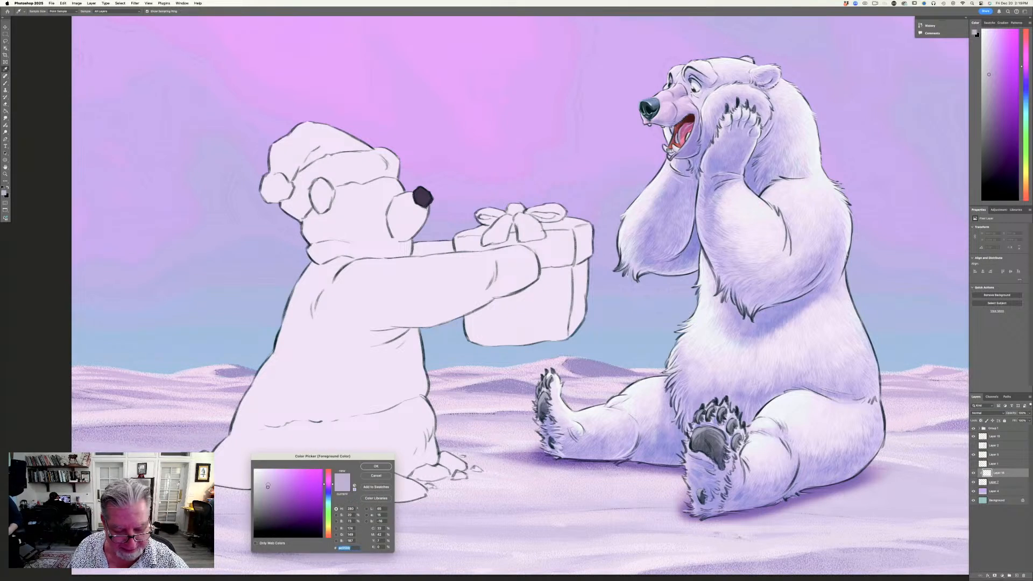
pyautogui.click(366, 467)
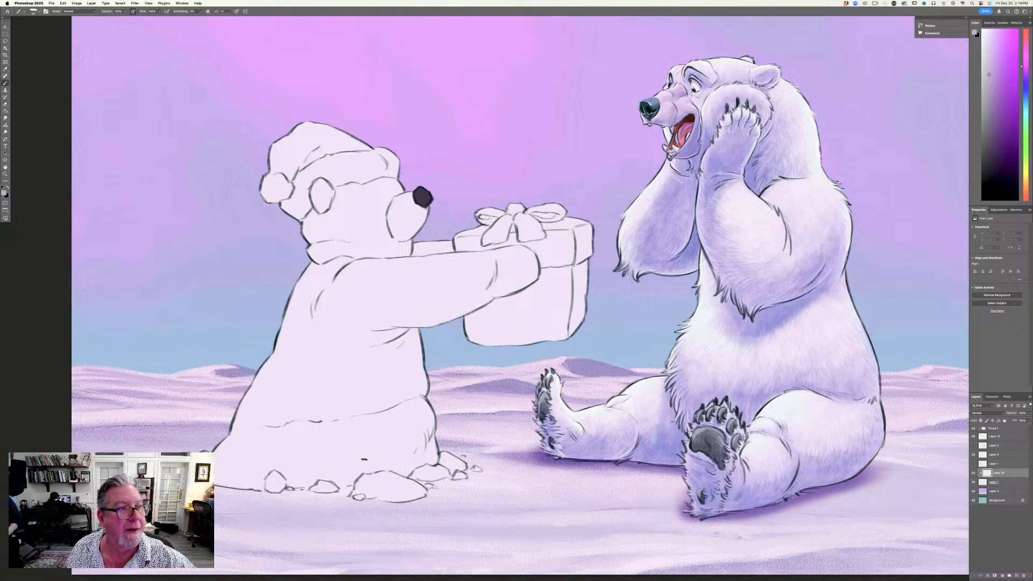
pyautogui.click(36, 11)
pyautogui.click(32, 444)
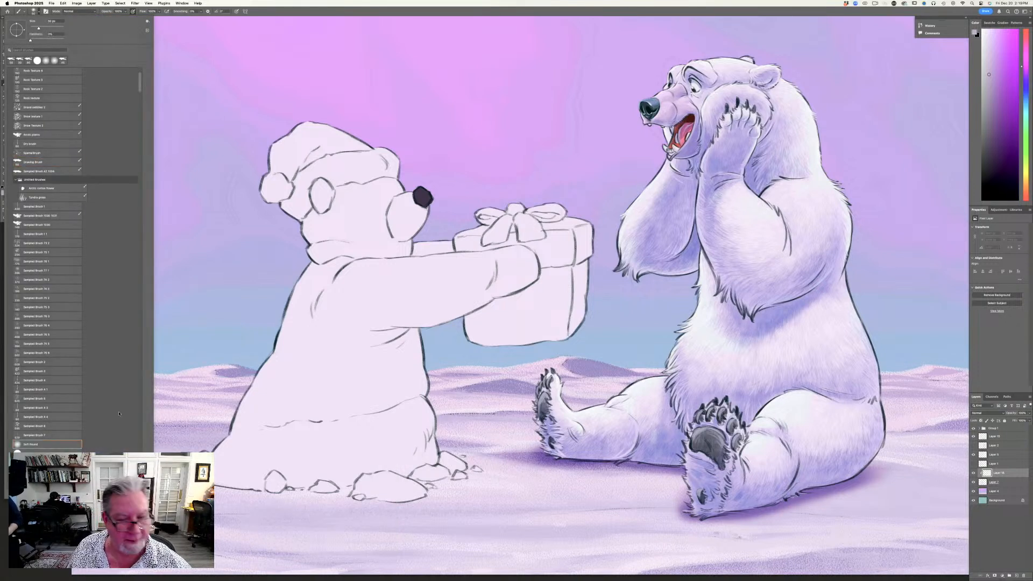
pyautogui.press('Escape')
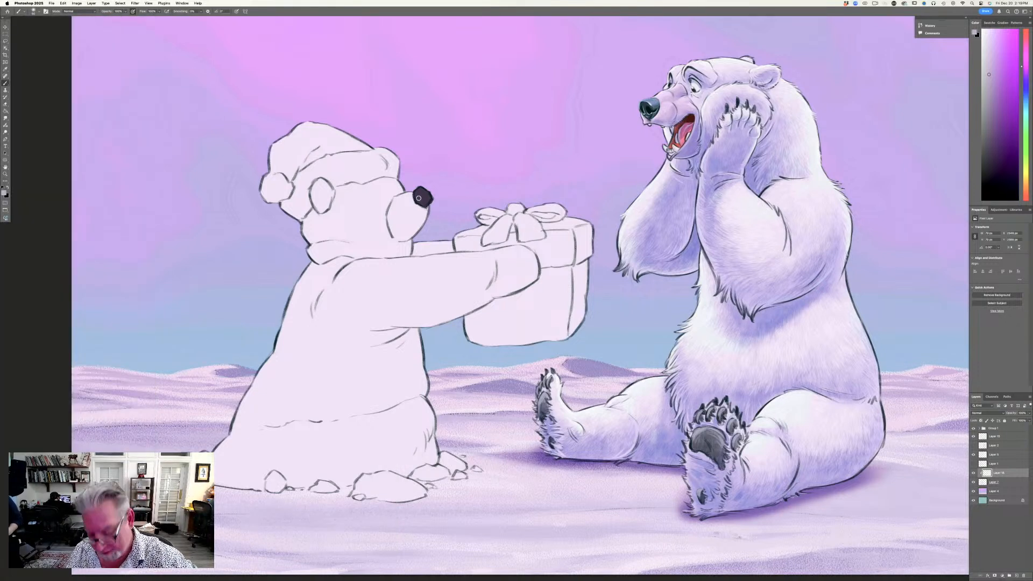
pyautogui.moveTo(420, 184); pyautogui.dragTo(425, 211)
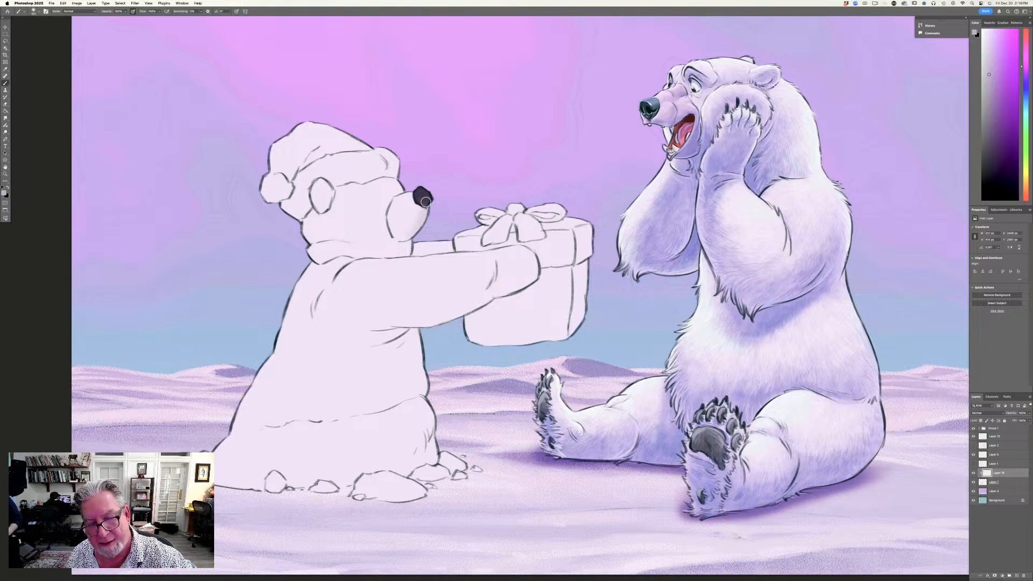
pyautogui.moveTo(419, 210)
pyautogui.mouseDown()
pyautogui.moveTo(390, 213)
pyautogui.moveTo(431, 207)
pyautogui.moveTo(400, 238)
pyautogui.mouseUp()
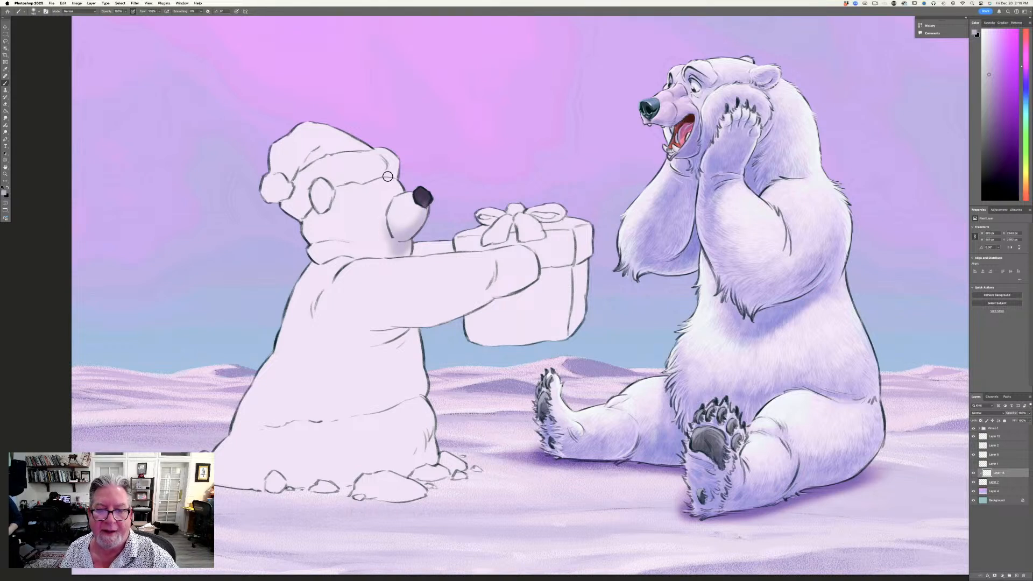
# Continue the soft grey-violet shading over the snow bear's head, hat, arm and body folds and the gift box.
pyautogui.moveTo(388, 177)
pyautogui.mouseDown()
pyautogui.moveTo(352, 180)
pyautogui.moveTo(379, 148)
pyautogui.moveTo(393, 171)
pyautogui.moveTo(334, 177)
pyautogui.moveTo(317, 204)
pyautogui.moveTo(314, 193)
pyautogui.mouseUp()
pyautogui.moveTo(331, 188)
pyautogui.mouseDown()
pyautogui.moveTo(317, 227)
pyautogui.moveTo(308, 196)
pyautogui.moveTo(297, 216)
pyautogui.moveTo(302, 208)
pyautogui.moveTo(283, 202)
pyautogui.moveTo(290, 209)
pyautogui.moveTo(289, 191)
pyautogui.moveTo(282, 207)
pyautogui.moveTo(289, 185)
pyautogui.moveTo(286, 206)
pyautogui.moveTo(288, 184)
pyautogui.moveTo(278, 197)
pyautogui.moveTo(282, 187)
pyautogui.moveTo(266, 189)
pyautogui.moveTo(298, 157)
pyautogui.moveTo(341, 140)
pyautogui.moveTo(294, 179)
pyautogui.mouseUp()
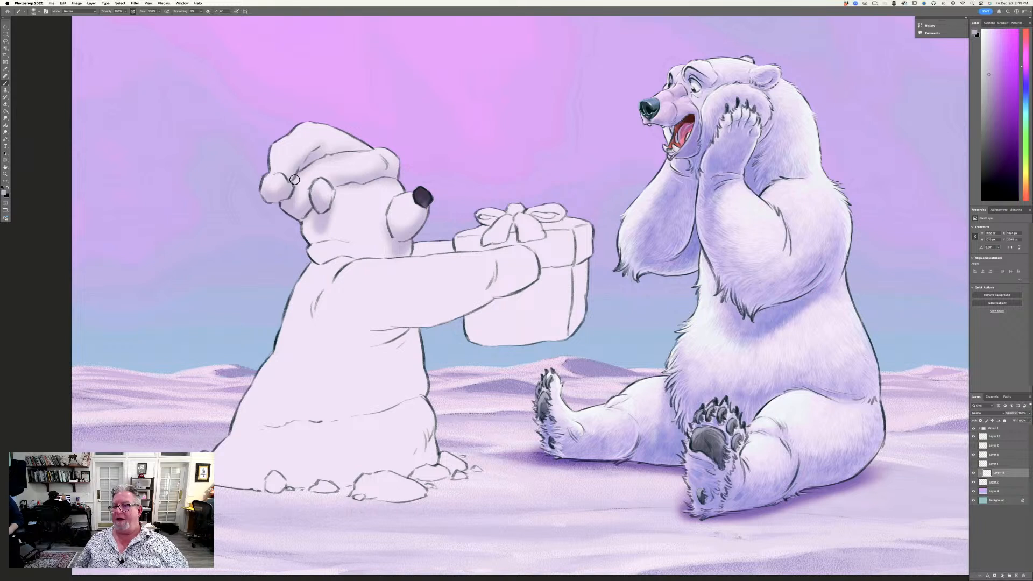
pyautogui.moveTo(312, 153); pyautogui.dragTo(304, 155)
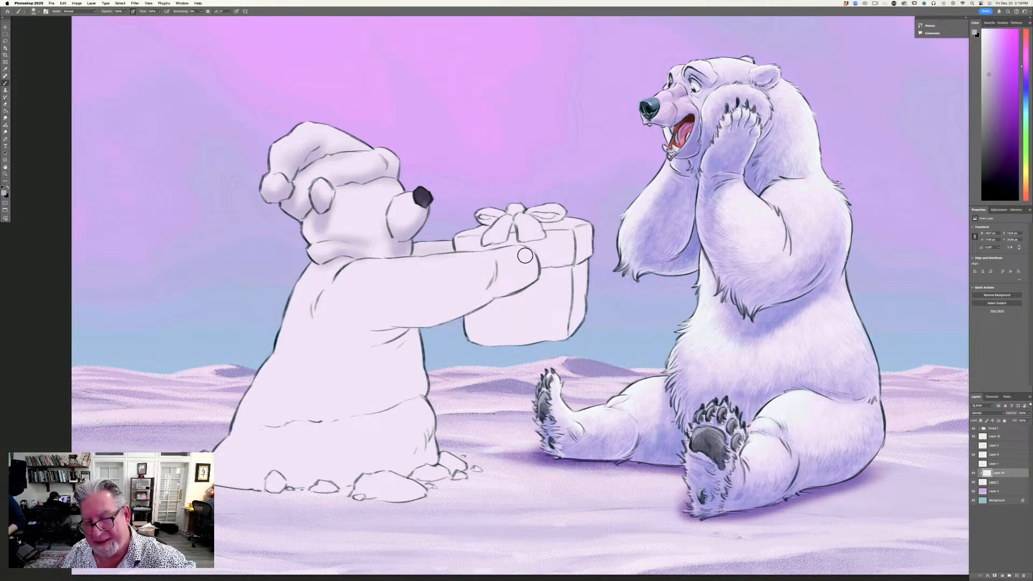
pyautogui.moveTo(526, 255)
pyautogui.mouseDown()
pyautogui.moveTo(536, 276)
pyautogui.moveTo(533, 256)
pyautogui.moveTo(413, 326)
pyautogui.moveTo(444, 312)
pyautogui.moveTo(375, 324)
pyautogui.moveTo(310, 313)
pyautogui.moveTo(403, 312)
pyautogui.moveTo(410, 393)
pyautogui.moveTo(381, 398)
pyautogui.moveTo(404, 385)
pyautogui.moveTo(388, 386)
pyautogui.moveTo(268, 416)
pyautogui.moveTo(392, 388)
pyautogui.moveTo(386, 333)
pyautogui.moveTo(330, 326)
pyautogui.moveTo(420, 322)
pyautogui.moveTo(313, 366)
pyautogui.moveTo(347, 346)
pyautogui.moveTo(340, 328)
pyautogui.moveTo(418, 354)
pyautogui.moveTo(421, 440)
pyautogui.moveTo(426, 455)
pyautogui.moveTo(455, 456)
pyautogui.moveTo(431, 388)
pyautogui.moveTo(324, 418)
pyautogui.moveTo(435, 404)
pyautogui.moveTo(370, 459)
pyautogui.moveTo(422, 397)
pyautogui.moveTo(410, 446)
pyautogui.moveTo(434, 451)
pyautogui.moveTo(331, 480)
pyautogui.moveTo(237, 484)
pyautogui.mouseUp()
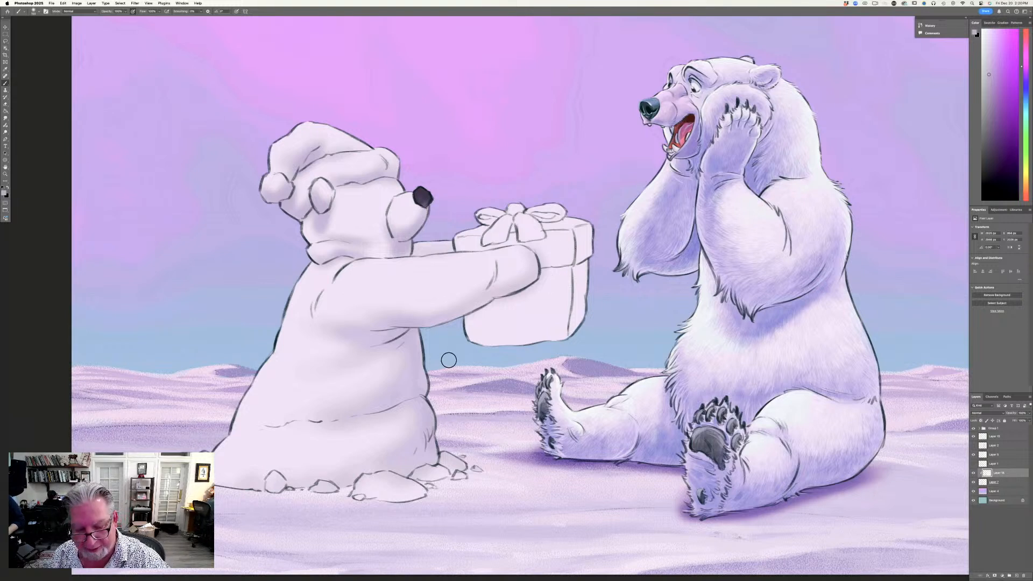
pyautogui.moveTo(535, 284)
pyautogui.mouseDown()
pyautogui.moveTo(488, 331)
pyautogui.moveTo(490, 314)
pyautogui.moveTo(473, 328)
pyautogui.moveTo(476, 311)
pyautogui.moveTo(537, 282)
pyautogui.moveTo(484, 346)
pyautogui.moveTo(471, 276)
pyautogui.mouseUp()
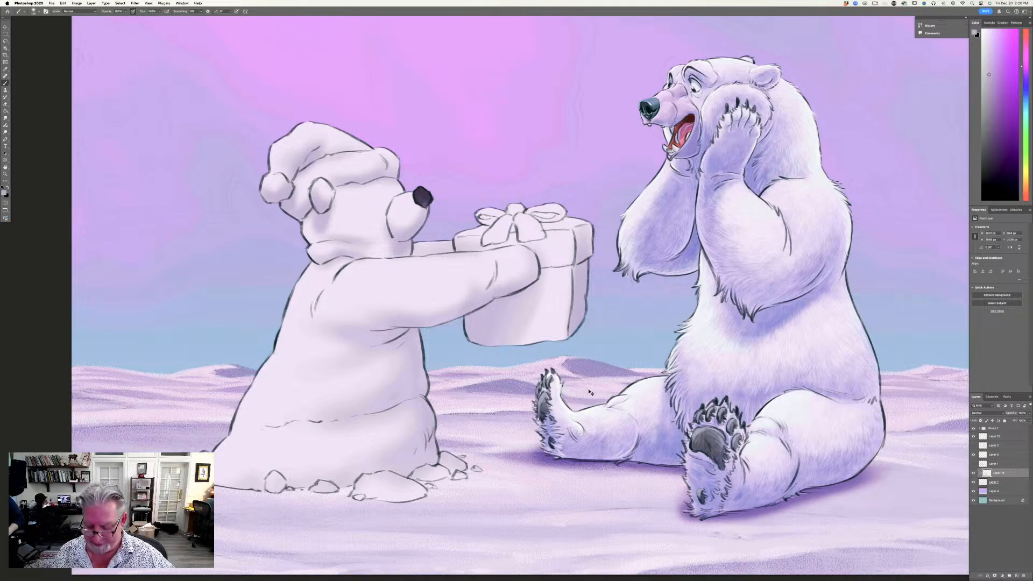
# Set the foreground colour to a very pale pinkish lilac and paint soft light over the snow bear's body and base, varying the brush size.
pyautogui.press('super+0')
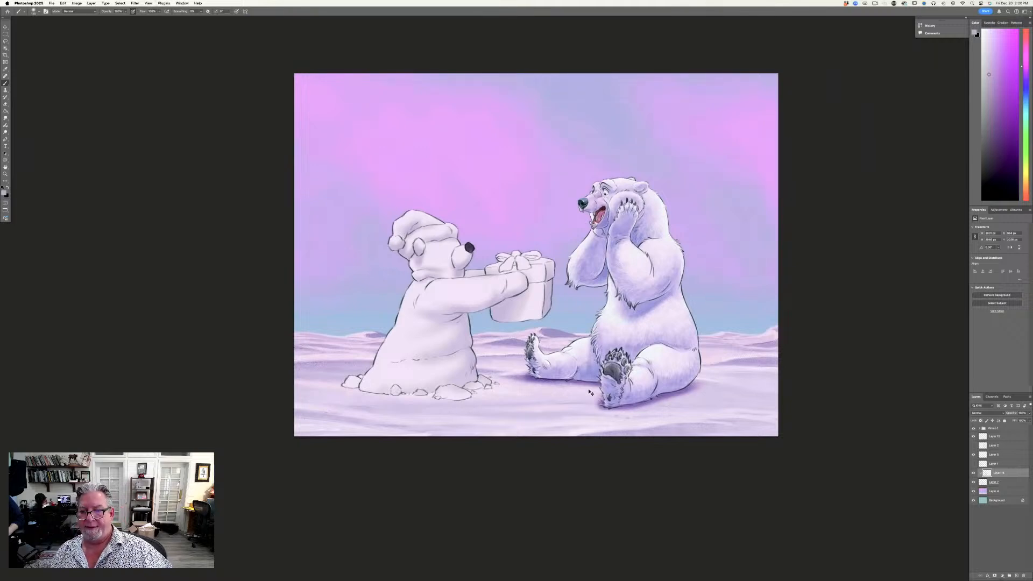
pyautogui.press('super+equal')
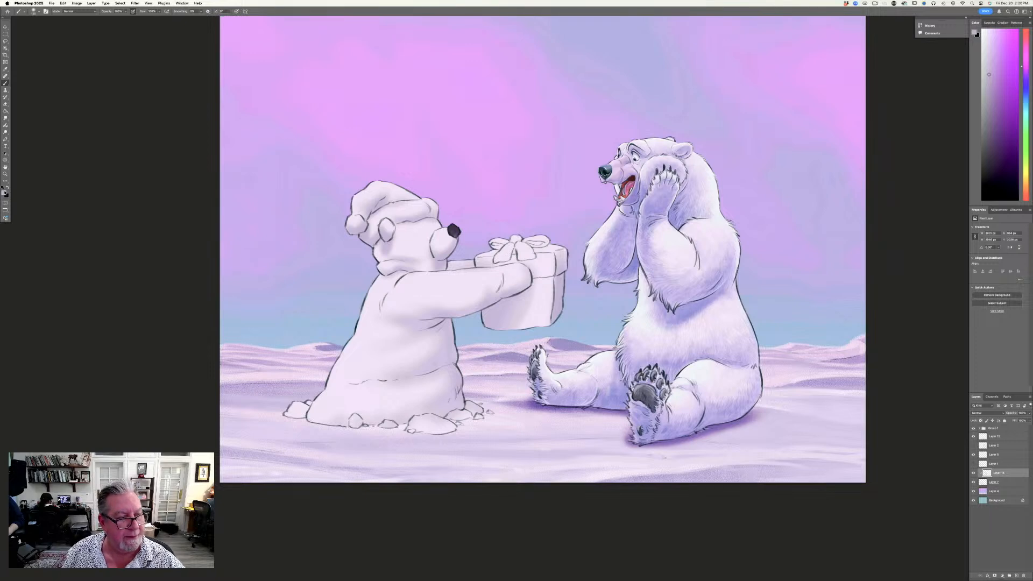
pyautogui.click(6, 193)
pyautogui.click(267, 412)
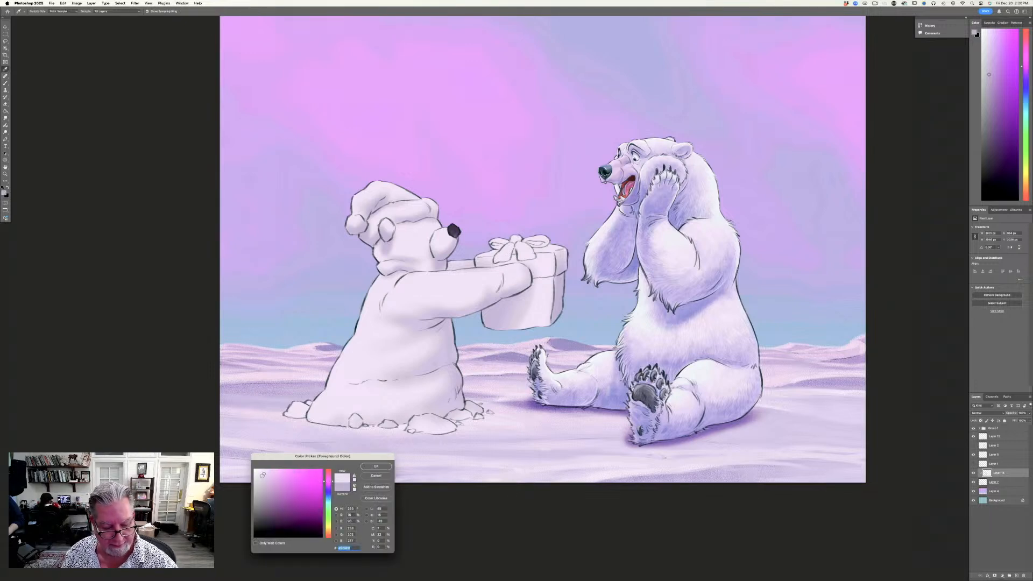
pyautogui.click(375, 466)
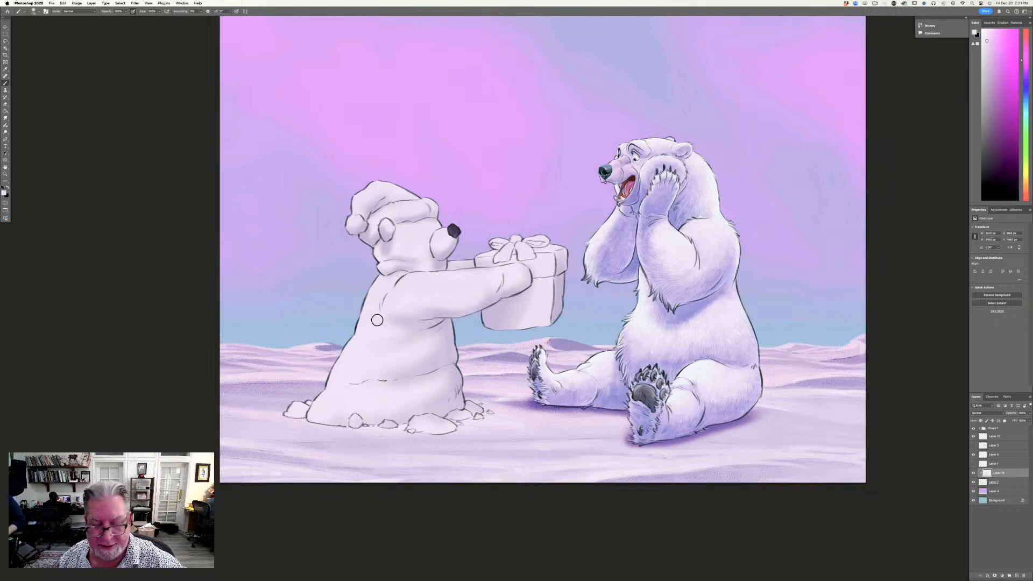
pyautogui.press(']')
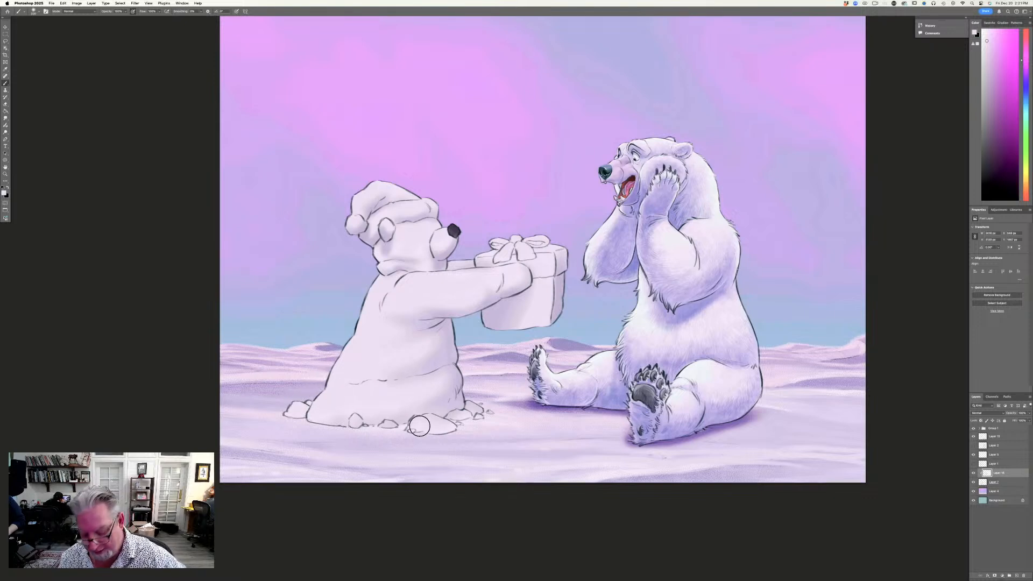
pyautogui.press('[')
pyautogui.press('[')
pyautogui.press('[')
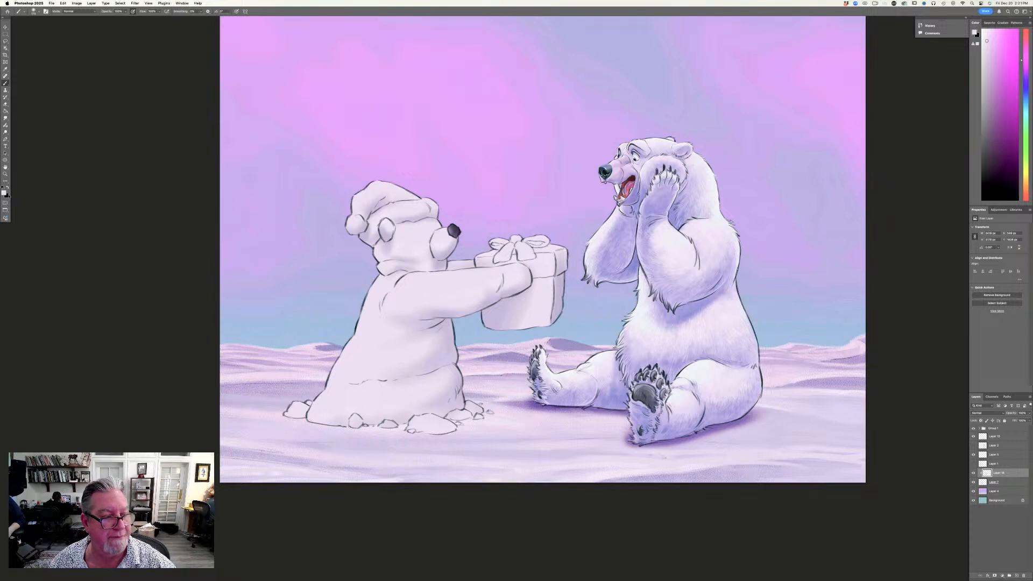
# Set the foreground colour to a pink-violet and tint the snow lumps, the hat's pompom and the gift box's shaded sides.
pyautogui.click(5, 193)
pyautogui.click(444, 403)
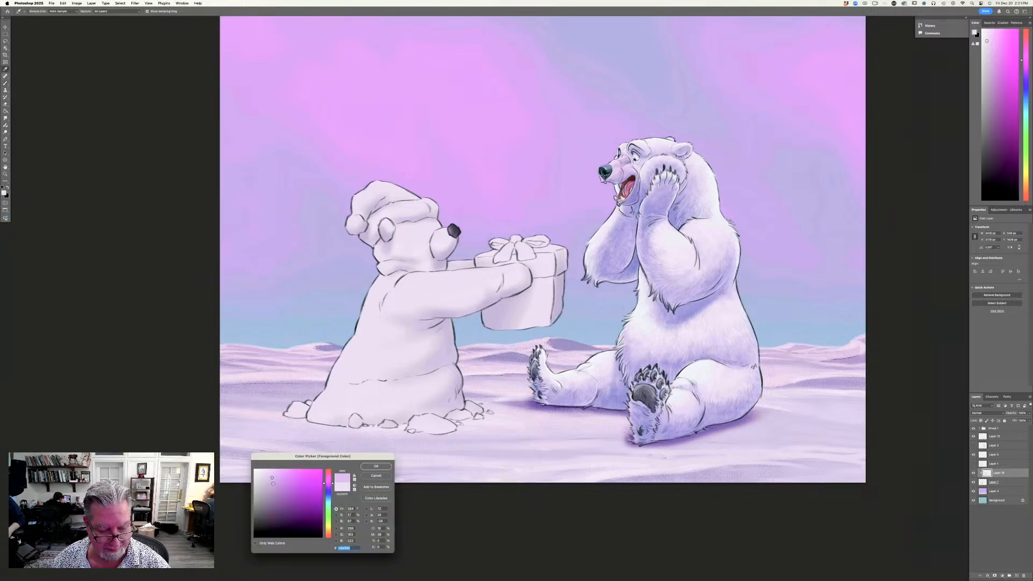
pyautogui.click(377, 466)
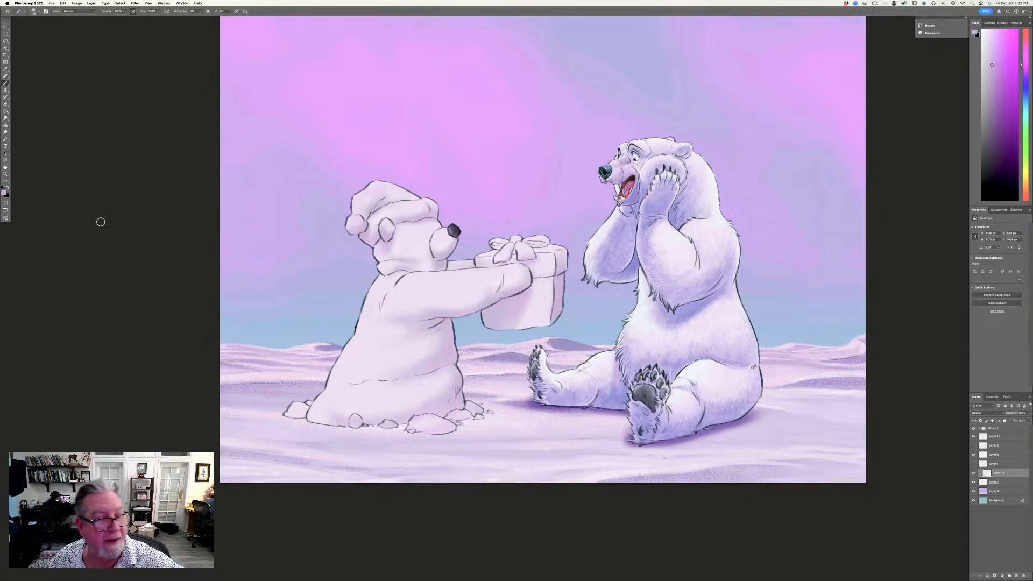
# Choose a lighter lilac, brush a soft highlight onto the snow bear's nose and add a new layer above the clipped shading layer.
pyautogui.click(4, 194)
pyautogui.click(270, 475)
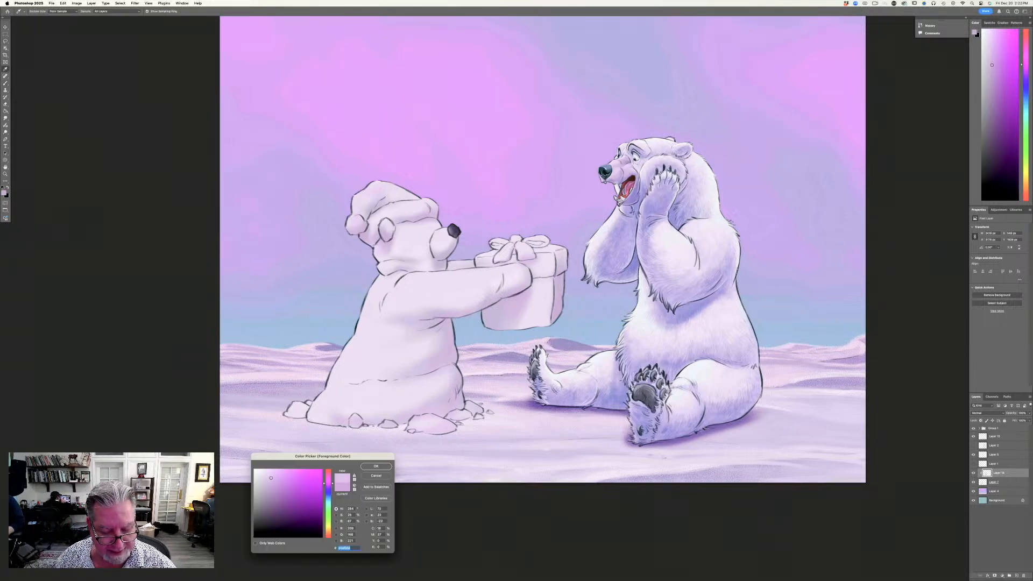
pyautogui.click(376, 466)
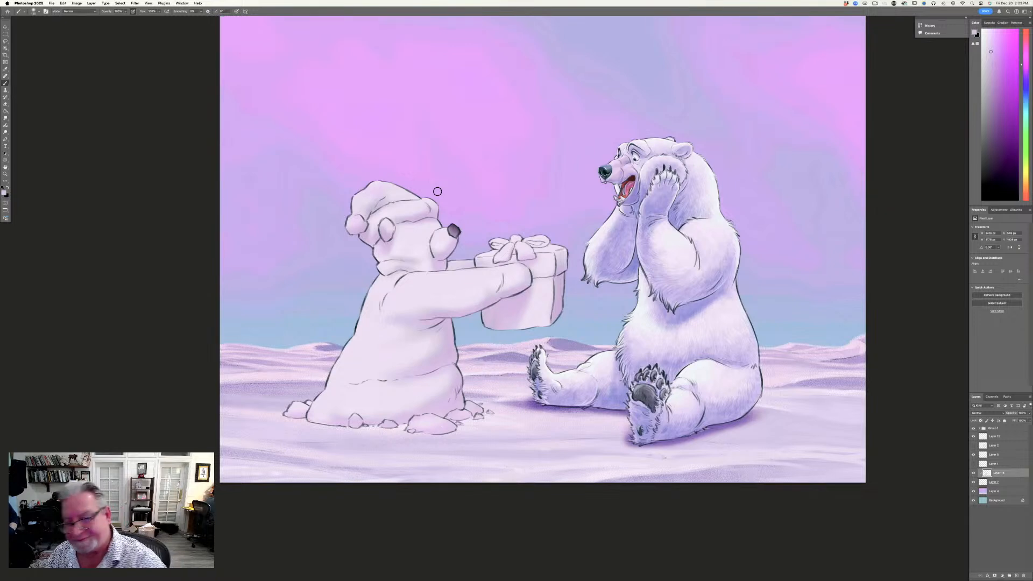
pyautogui.click(1016, 575)
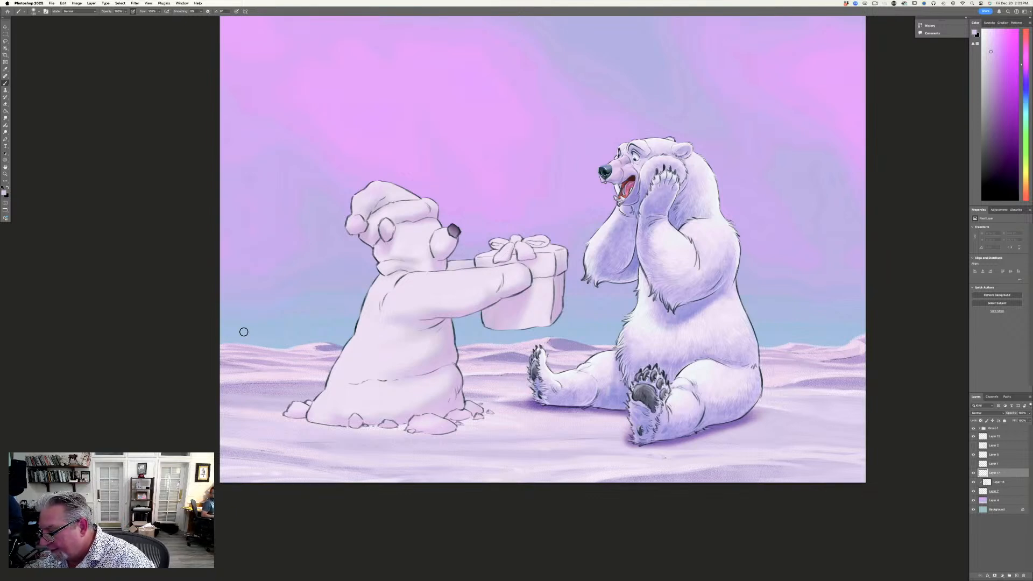
# Check the snow bear with its line art hidden, then set a near-white foreground colour and choose the Drawing Brush preset.
pyautogui.click(972, 455)
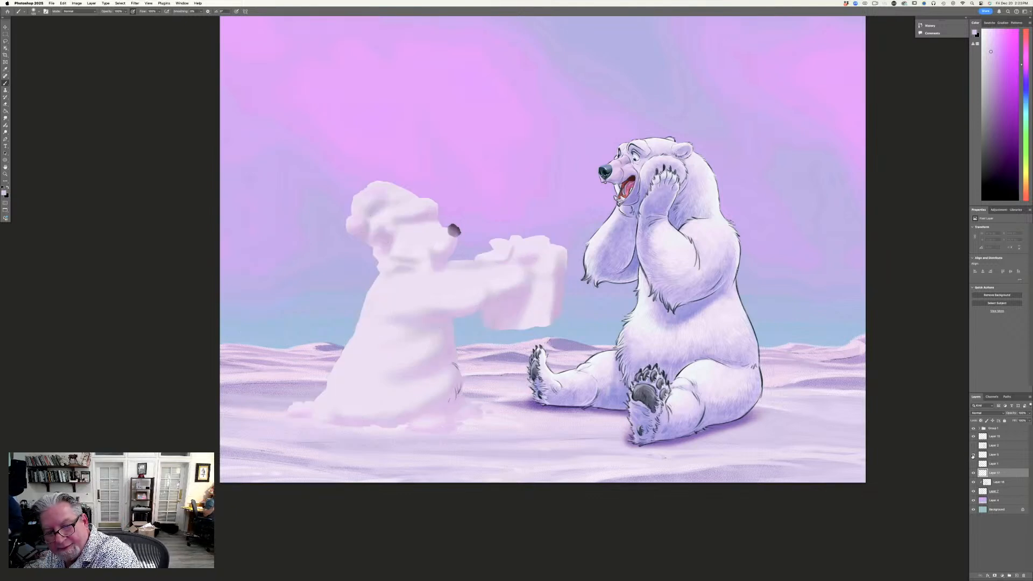
pyautogui.click(972, 455)
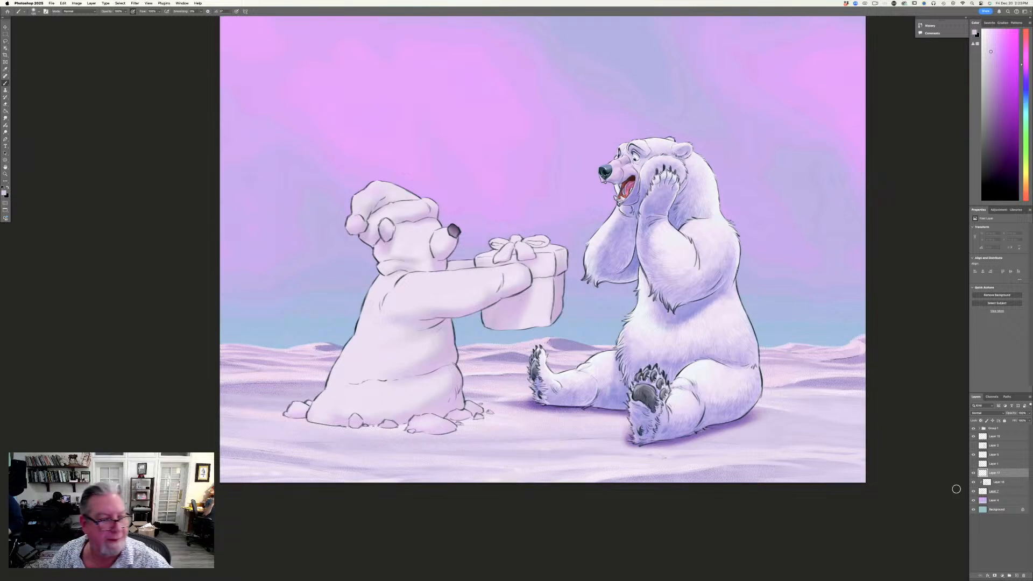
pyautogui.click(4, 192)
pyautogui.click(414, 280)
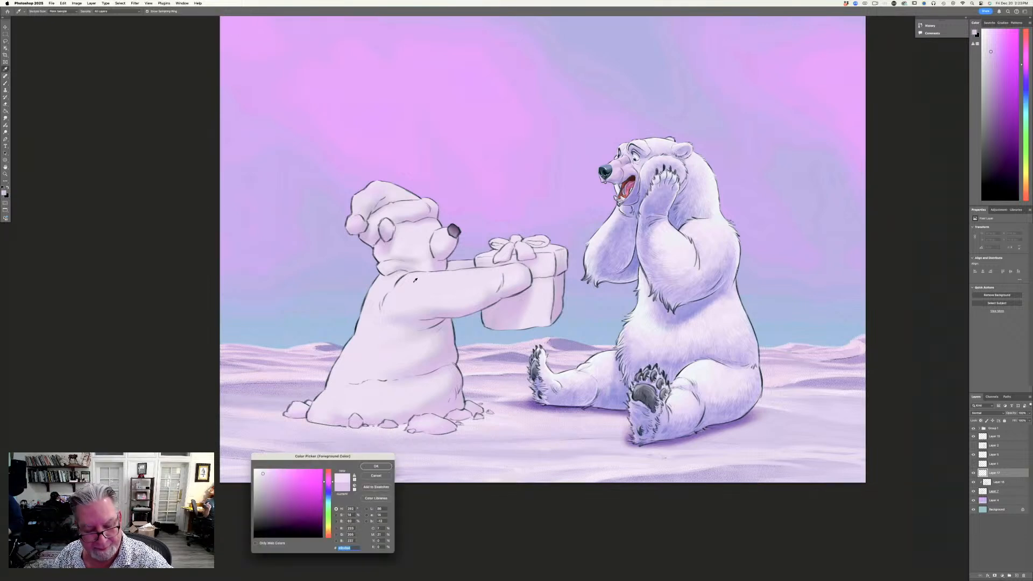
pyautogui.click(256, 470)
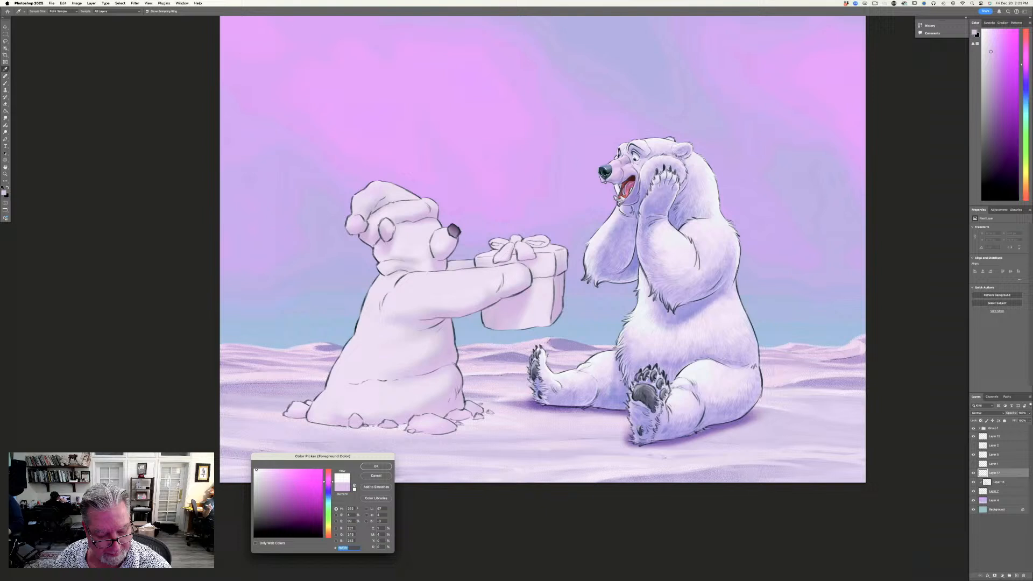
pyautogui.click(375, 467)
pyautogui.click(34, 12)
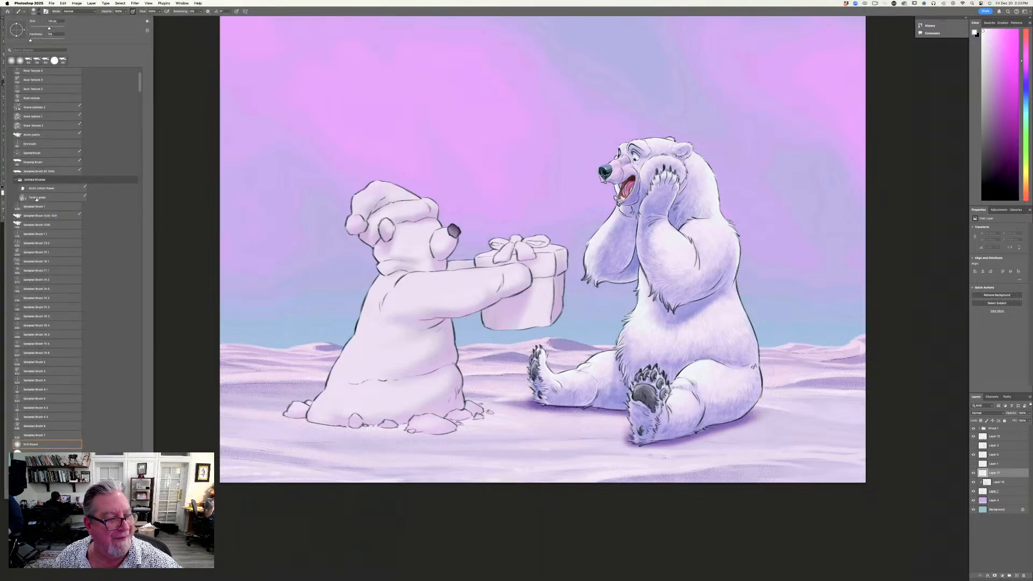
pyautogui.click(22, 163)
pyautogui.click(184, 293)
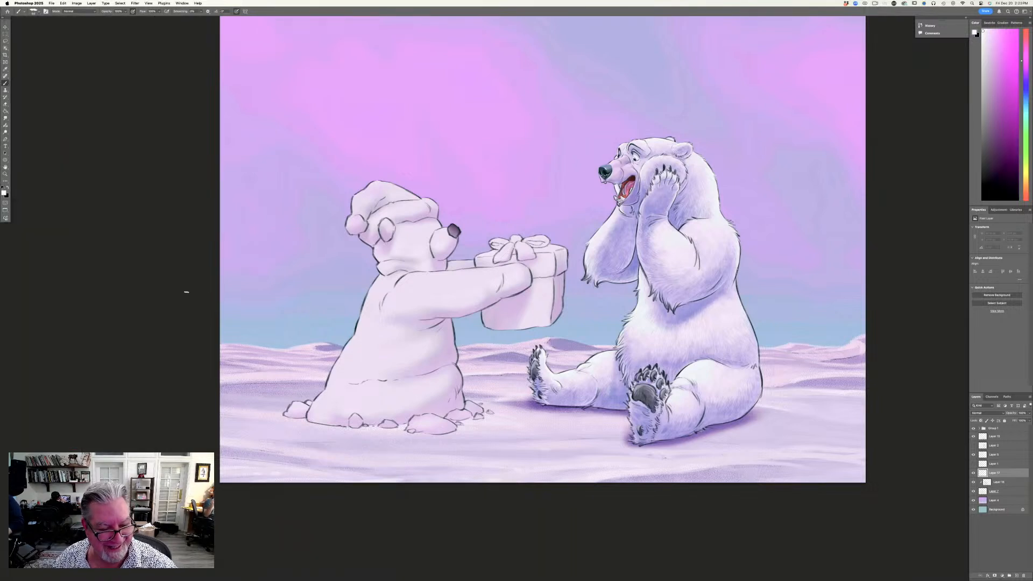
# Paint near-white highlights over the snow bear's head, hat, arm, body and base and the front of the gift box.
pyautogui.press('super+plus')
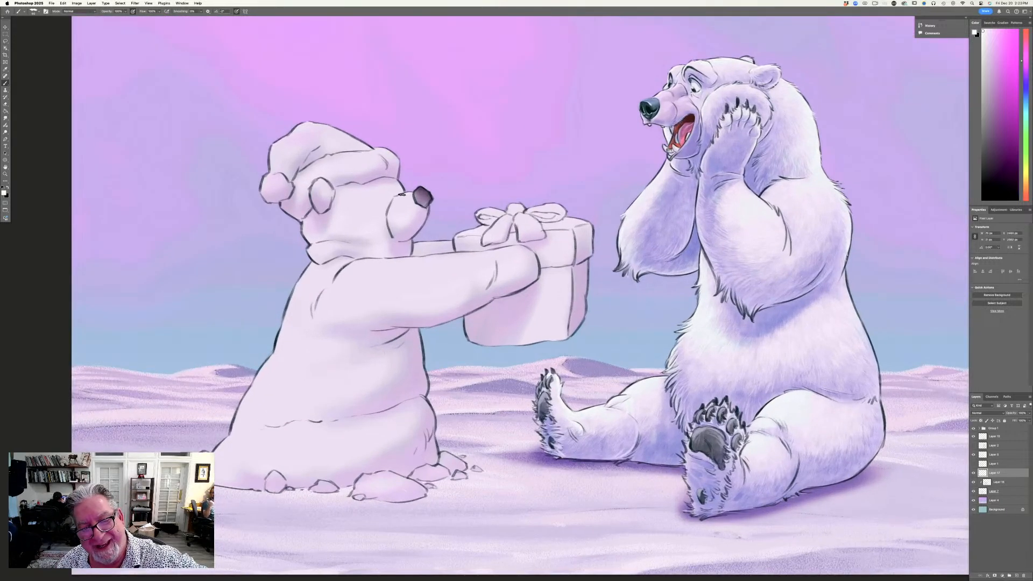
pyautogui.moveTo(398, 196); pyautogui.dragTo(391, 212)
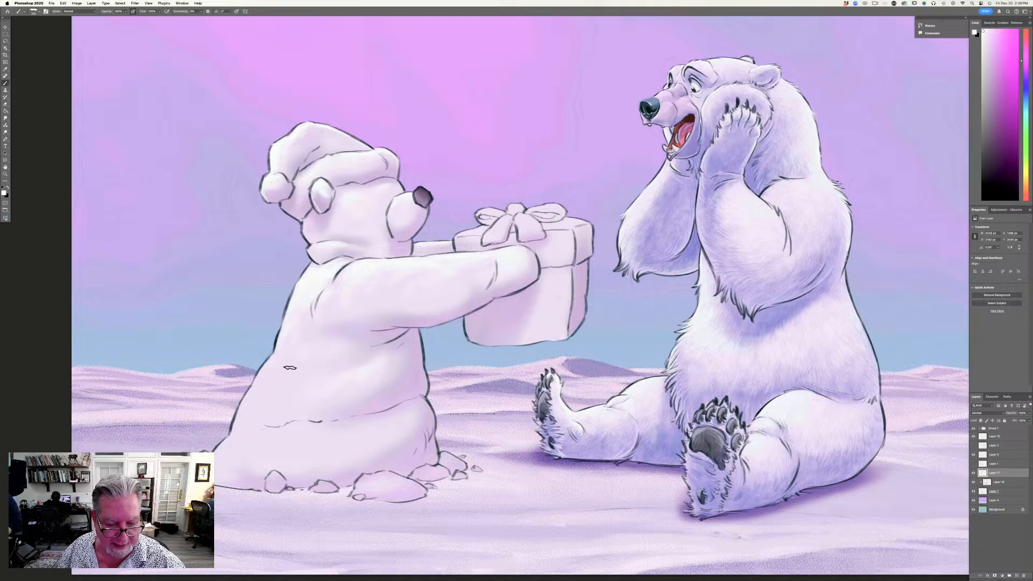
pyautogui.moveTo(282, 352)
pyautogui.mouseDown()
pyautogui.moveTo(258, 386)
pyautogui.moveTo(261, 378)
pyautogui.mouseUp()
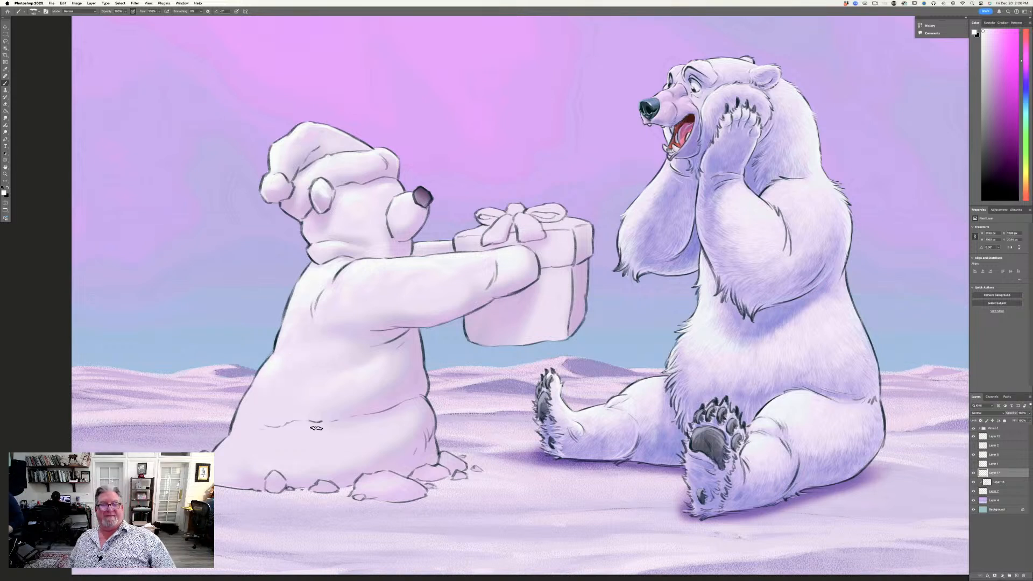
pyautogui.moveTo(384, 414)
pyautogui.mouseDown()
pyautogui.moveTo(325, 446)
pyautogui.moveTo(297, 426)
pyautogui.moveTo(275, 439)
pyautogui.moveTo(310, 428)
pyautogui.moveTo(328, 433)
pyautogui.moveTo(251, 438)
pyautogui.moveTo(269, 388)
pyautogui.moveTo(250, 395)
pyautogui.moveTo(219, 457)
pyautogui.moveTo(266, 435)
pyautogui.moveTo(288, 446)
pyautogui.moveTo(272, 432)
pyautogui.moveTo(261, 453)
pyautogui.moveTo(239, 442)
pyautogui.moveTo(223, 448)
pyautogui.moveTo(229, 472)
pyautogui.moveTo(226, 460)
pyautogui.mouseUp()
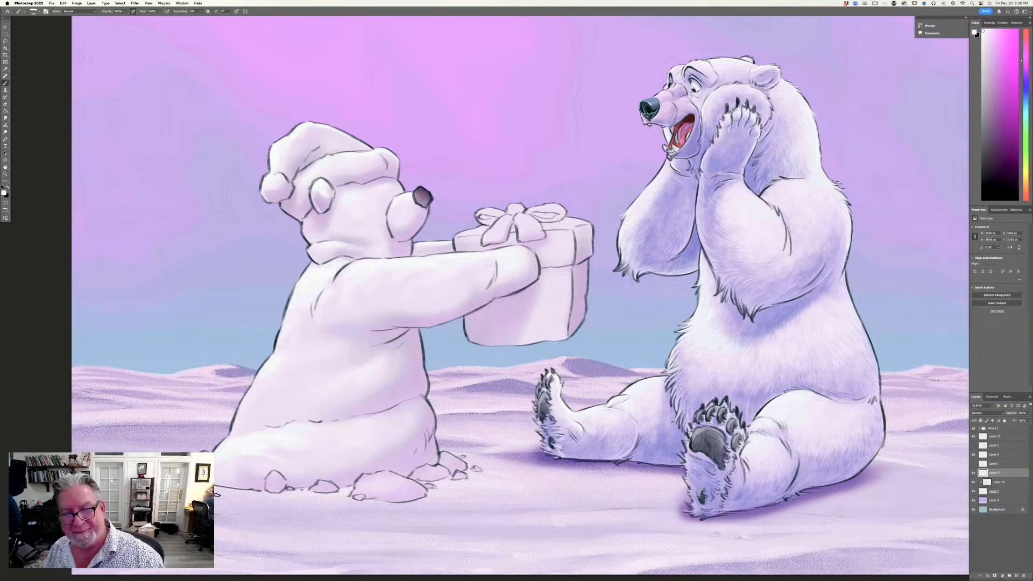
pyautogui.moveTo(554, 257)
pyautogui.mouseDown()
pyautogui.moveTo(564, 251)
pyautogui.moveTo(569, 304)
pyautogui.moveTo(550, 280)
pyautogui.moveTo(559, 311)
pyautogui.moveTo(552, 302)
pyautogui.moveTo(541, 317)
pyautogui.mouseUp()
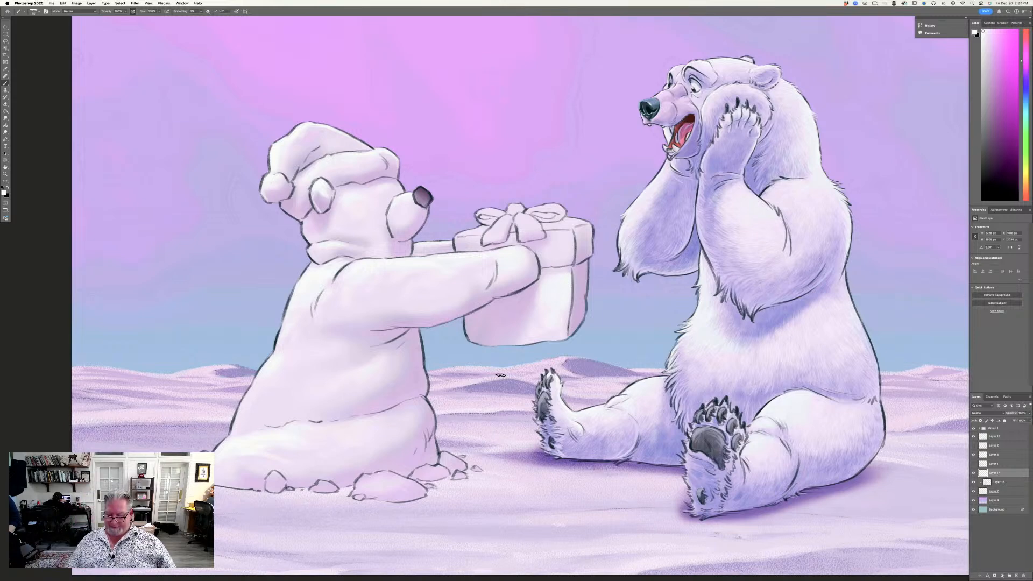
pyautogui.press('super+0')
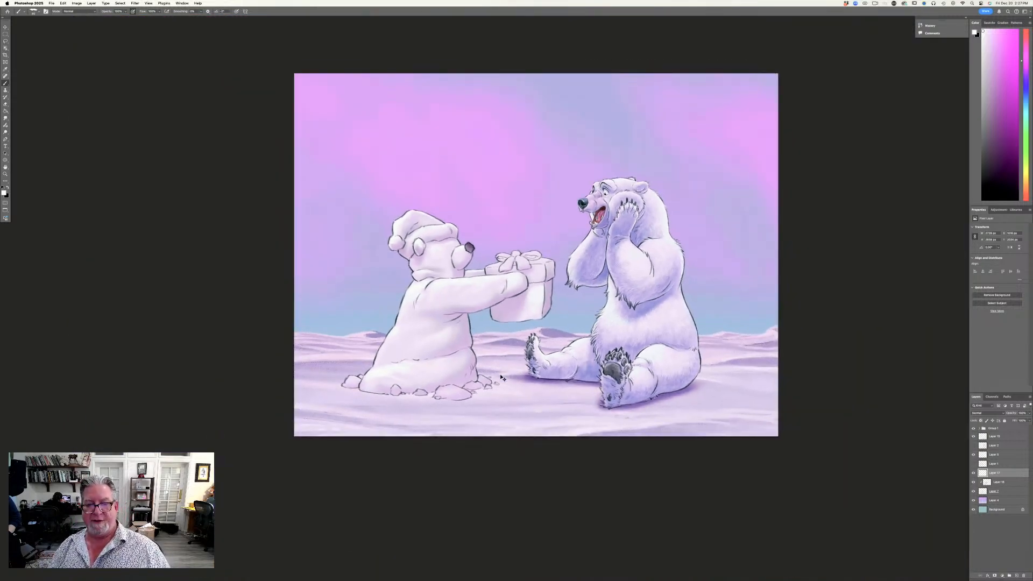
# Set the foreground colour to a pale lilac and refine the soft shading on the snow bear's base and the snow lumps.
pyautogui.press('super+equal')
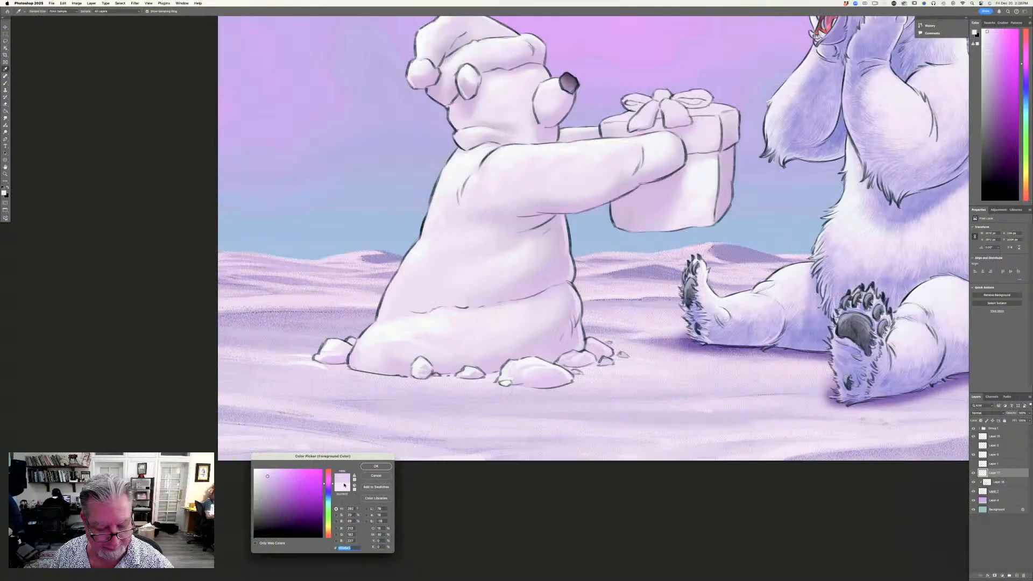
pyautogui.press('Return')
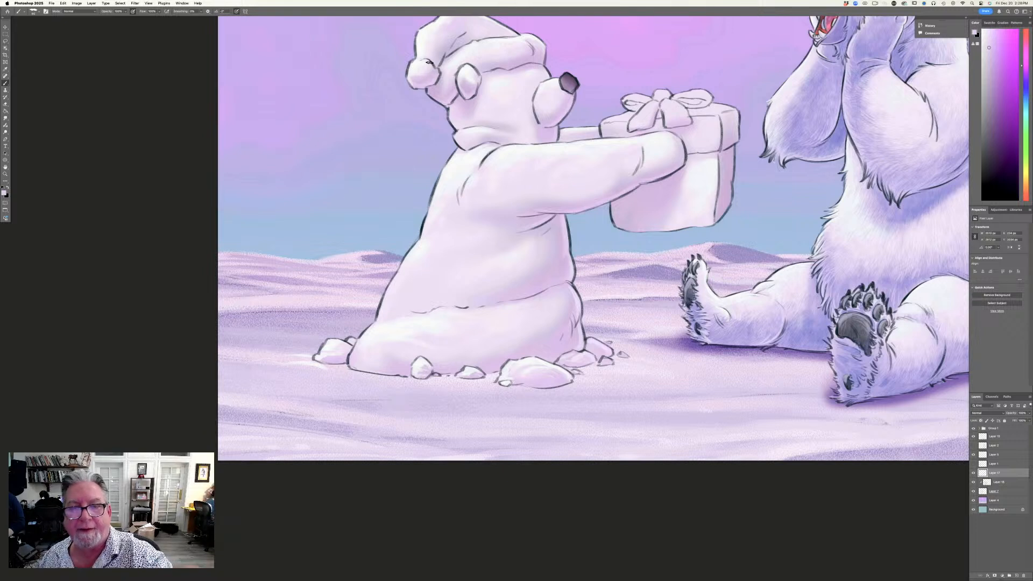
pyautogui.click(4, 193)
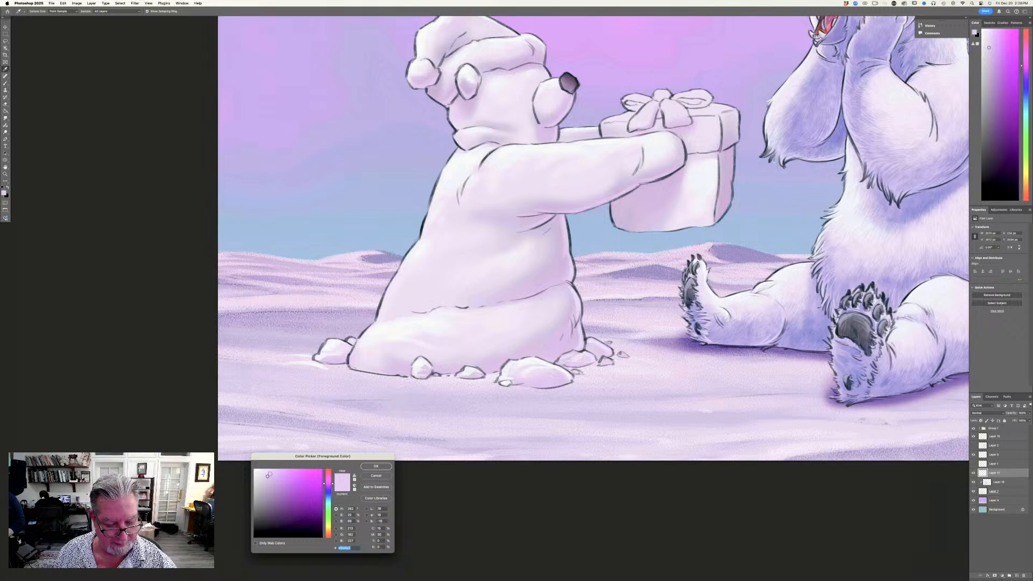
pyautogui.click(271, 472)
pyautogui.click(367, 467)
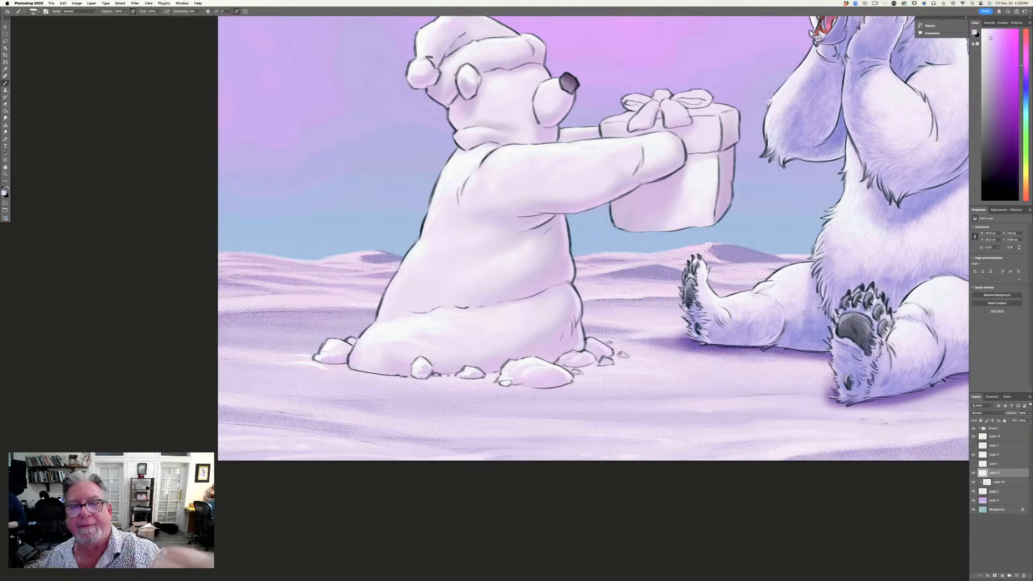
pyautogui.scroll(5, 132, 353)
pyautogui.hscroll(5, 131, 353)
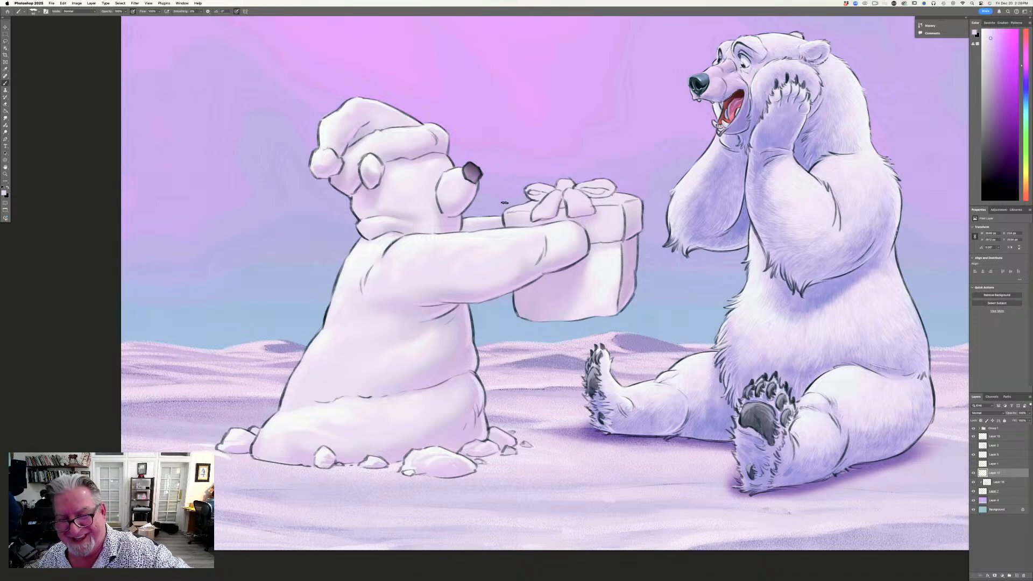
# Set the foreground colour to a muted mid-violet and shade the loops and knot of the gift's bow.
pyautogui.click(6, 194)
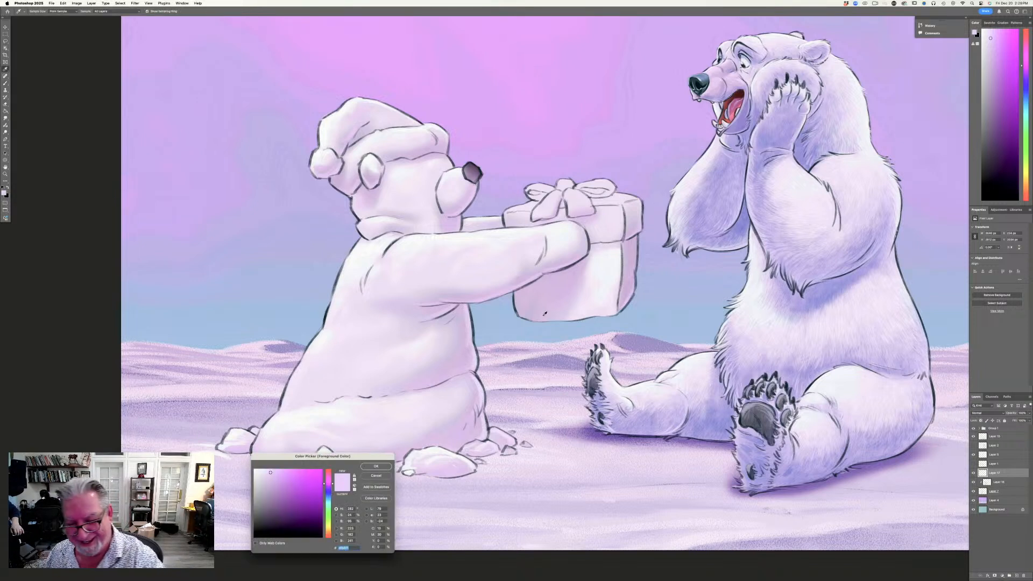
pyautogui.click(564, 276)
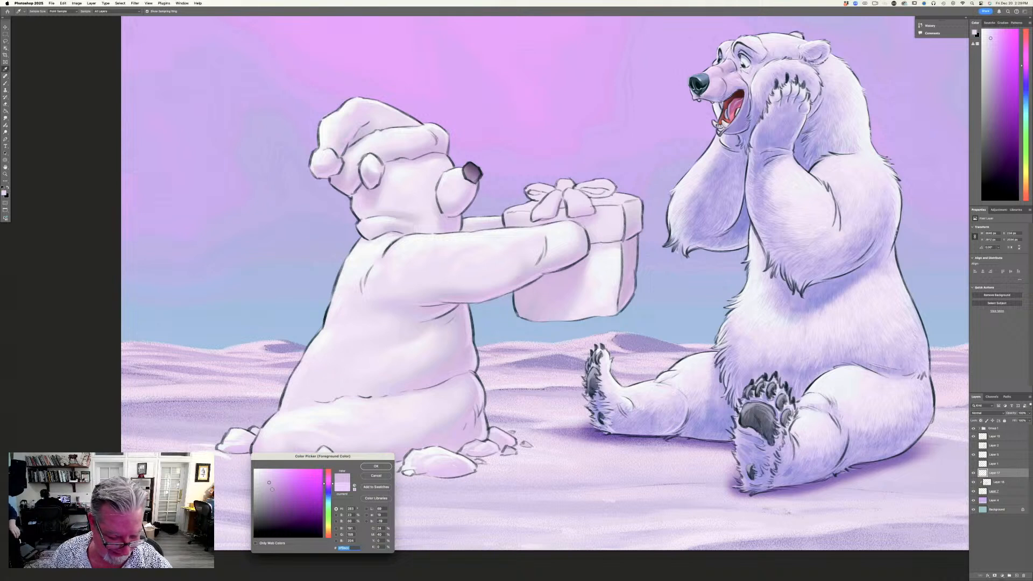
pyautogui.click(376, 466)
pyautogui.moveTo(599, 189)
pyautogui.mouseDown()
pyautogui.moveTo(589, 189)
pyautogui.moveTo(610, 196)
pyautogui.mouseUp()
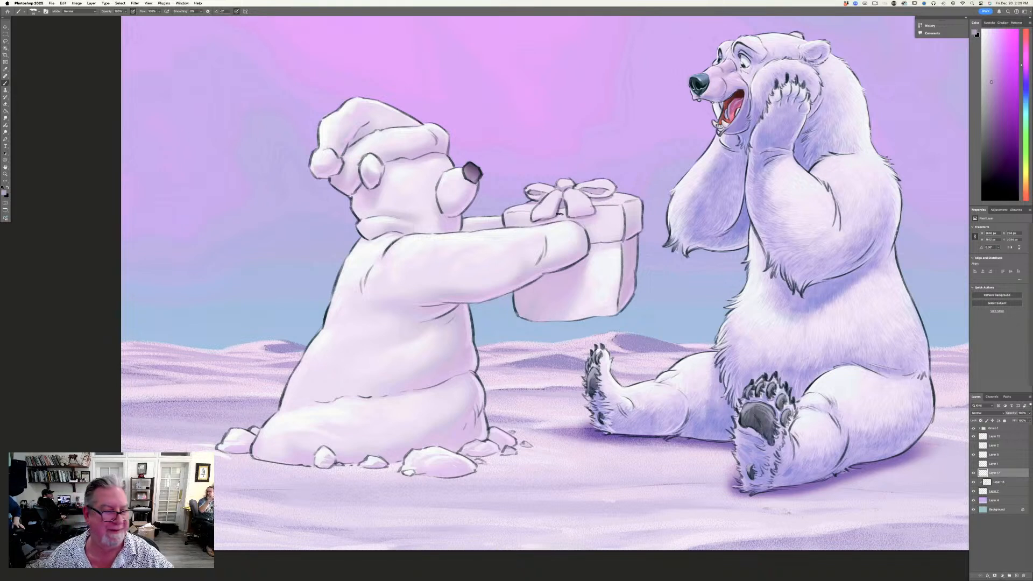
# Set the foreground colour to a very dark violet and darken the snow bear's nose.
pyautogui.click(4, 192)
pyautogui.click(472, 167)
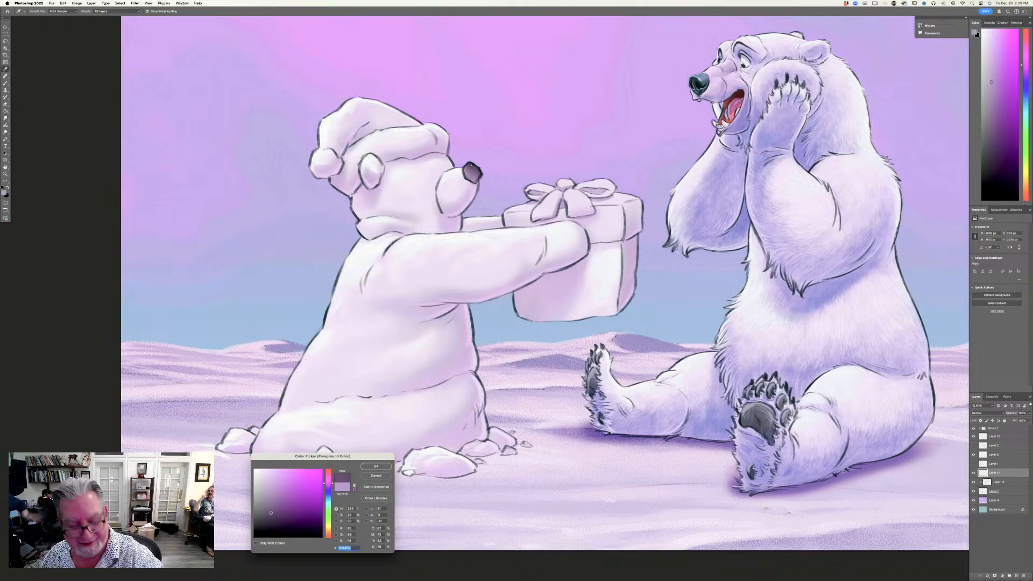
pyautogui.click(376, 466)
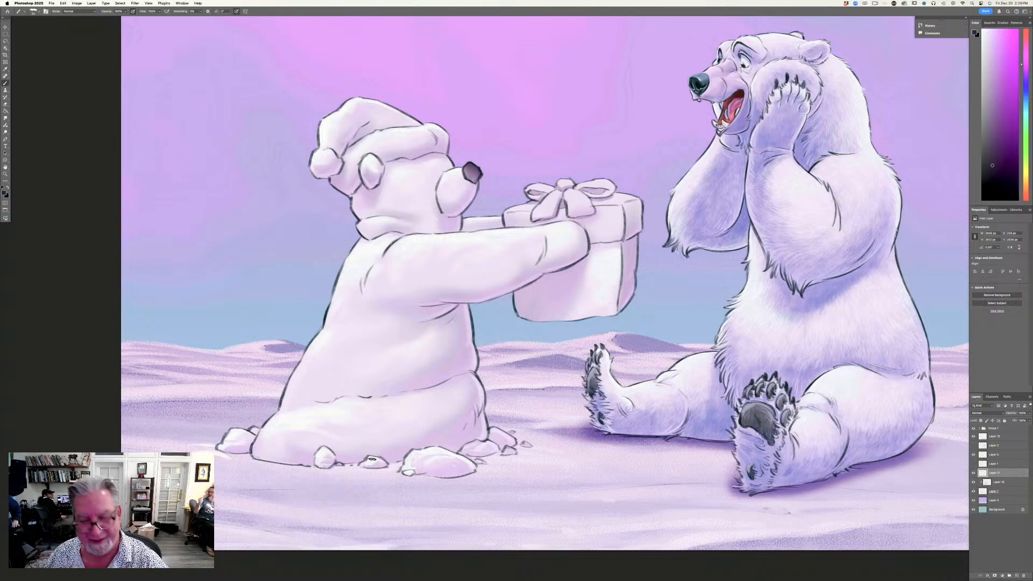
pyautogui.moveTo(472, 177); pyautogui.dragTo(463, 170)
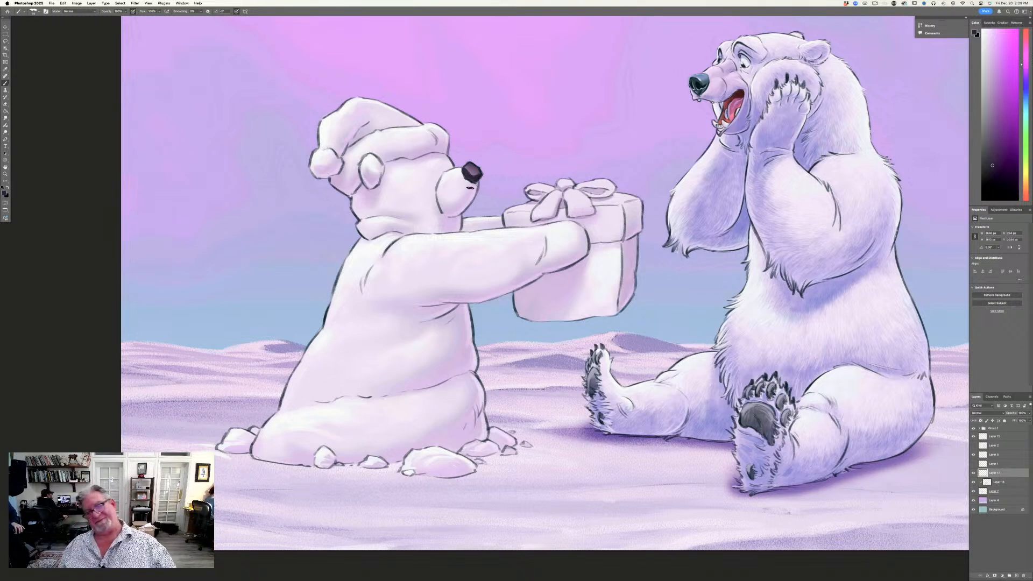
# Choose a light lilac for touch-ups, then a greyer violet, and deepen the shading in the snow bear's hat folds.
pyautogui.click(4, 192)
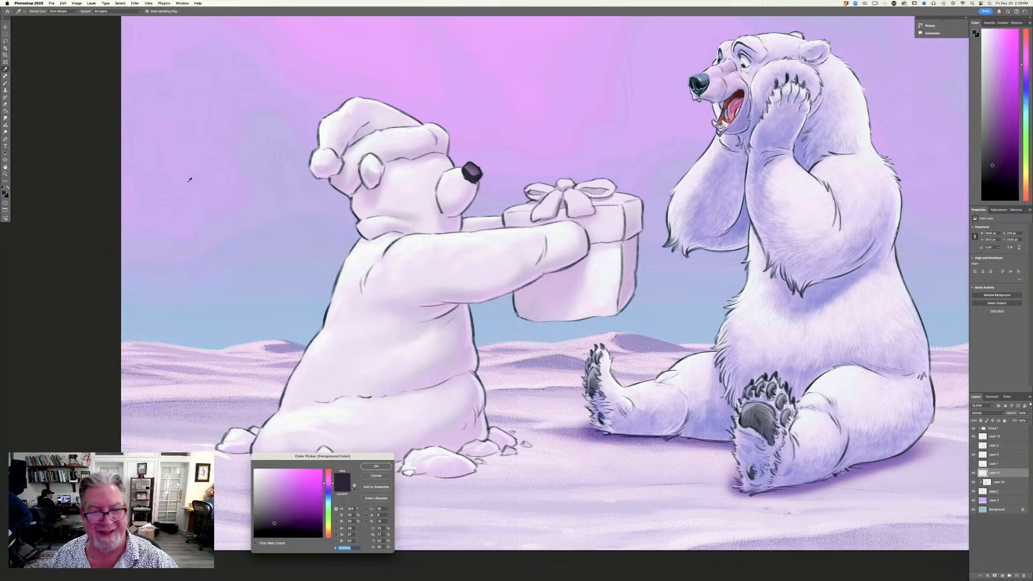
pyautogui.click(425, 149)
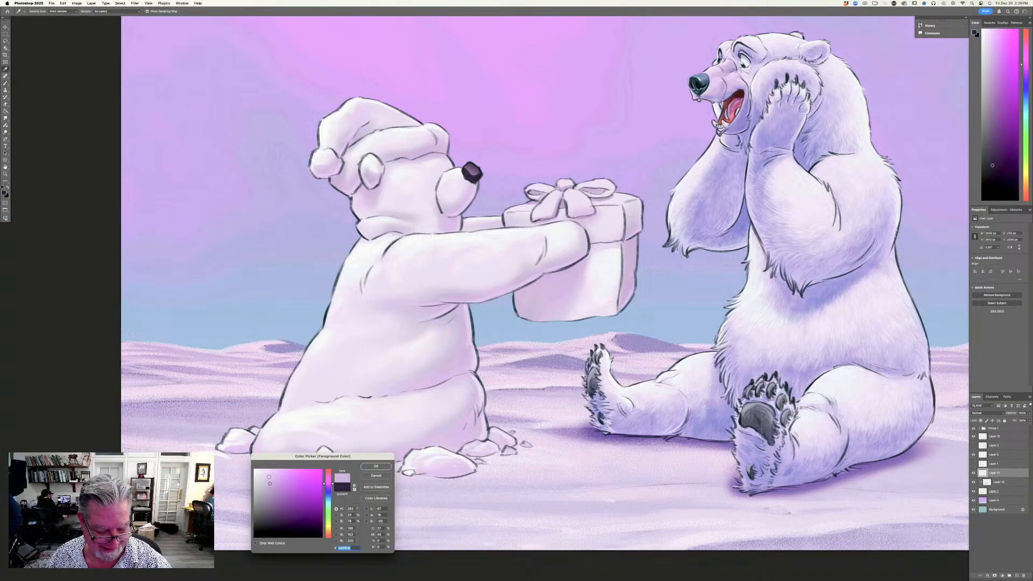
pyautogui.press('Return')
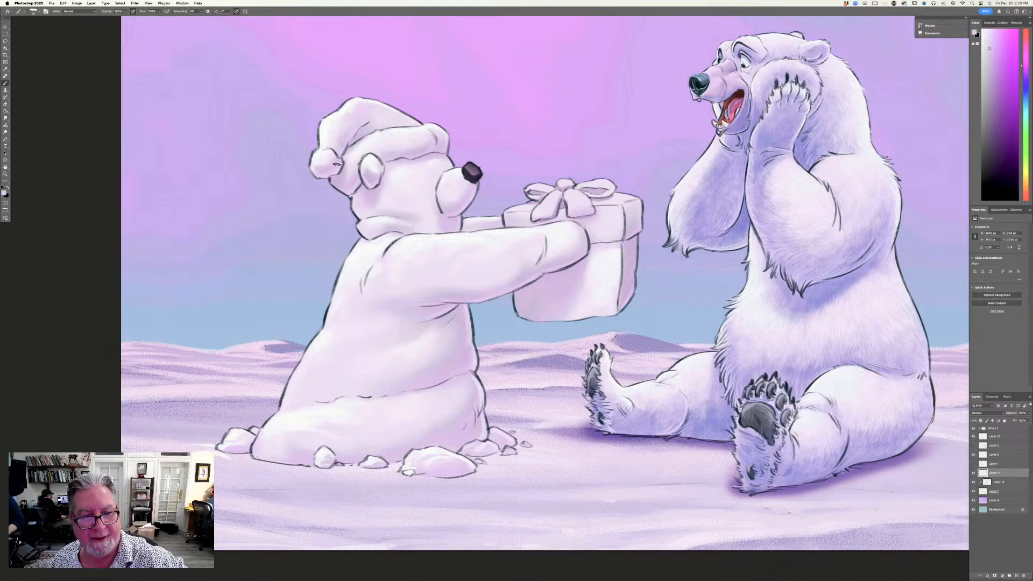
pyautogui.click(5, 193)
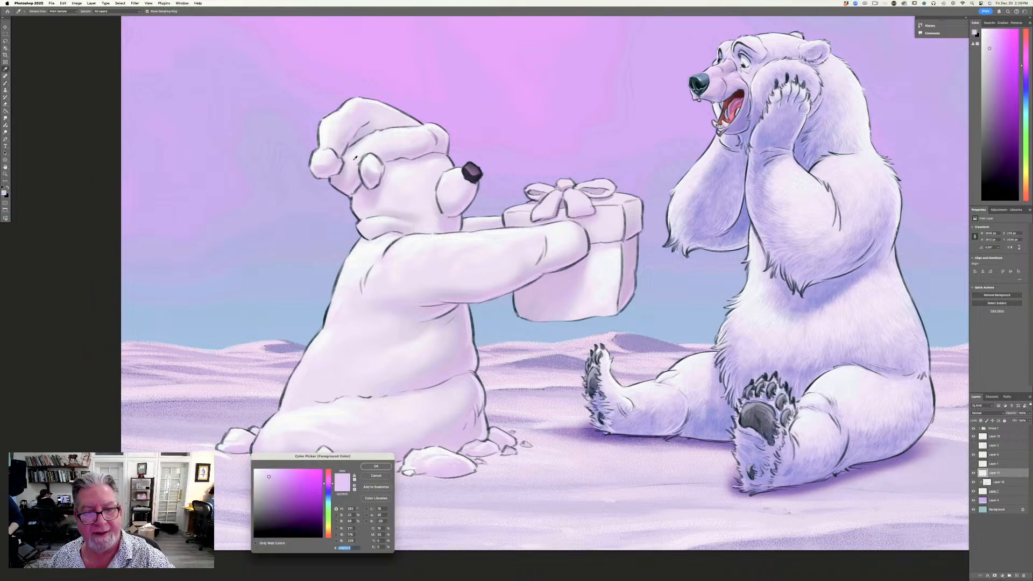
pyautogui.click(359, 135)
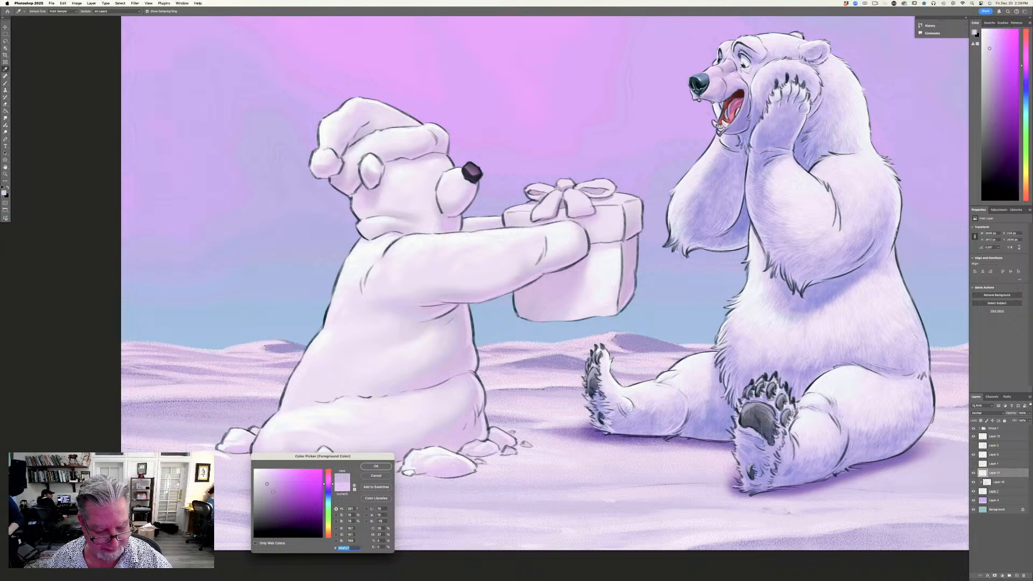
pyautogui.click(376, 466)
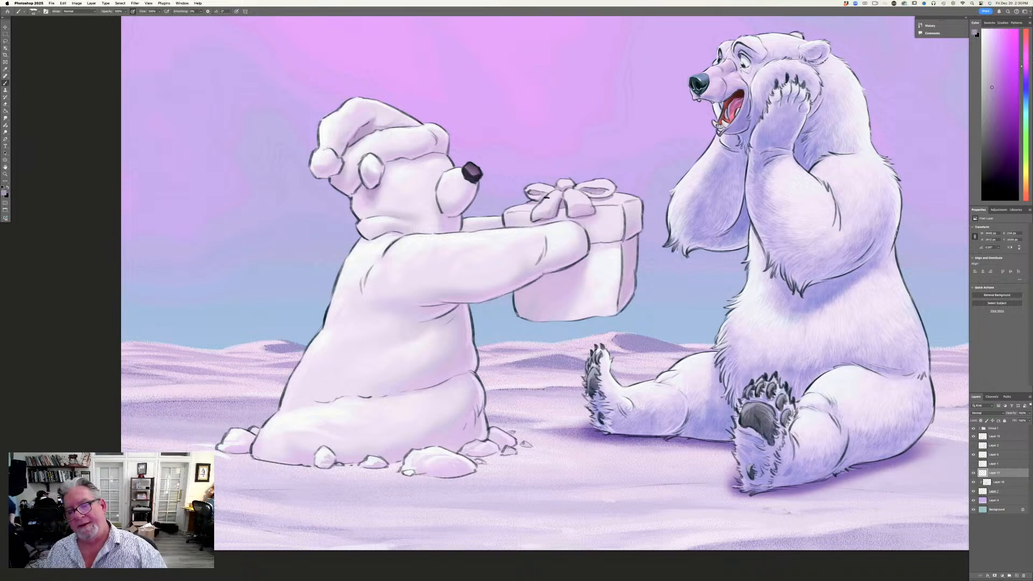
# Set the foreground colour to pale greyish and lighter lilac tones and refine the soft shading on the gift's lid and box.
pyautogui.click(5, 191)
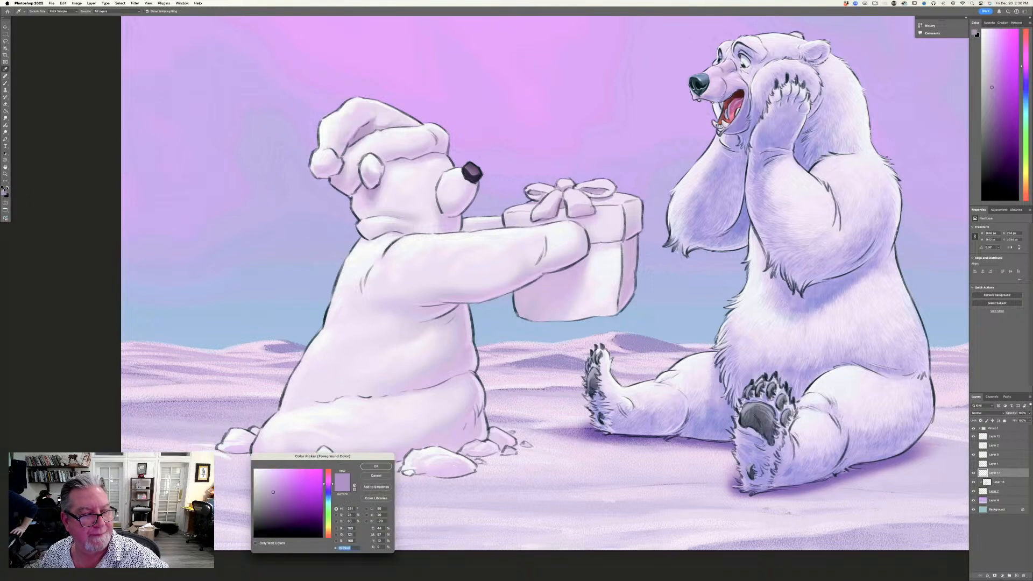
pyautogui.click(611, 211)
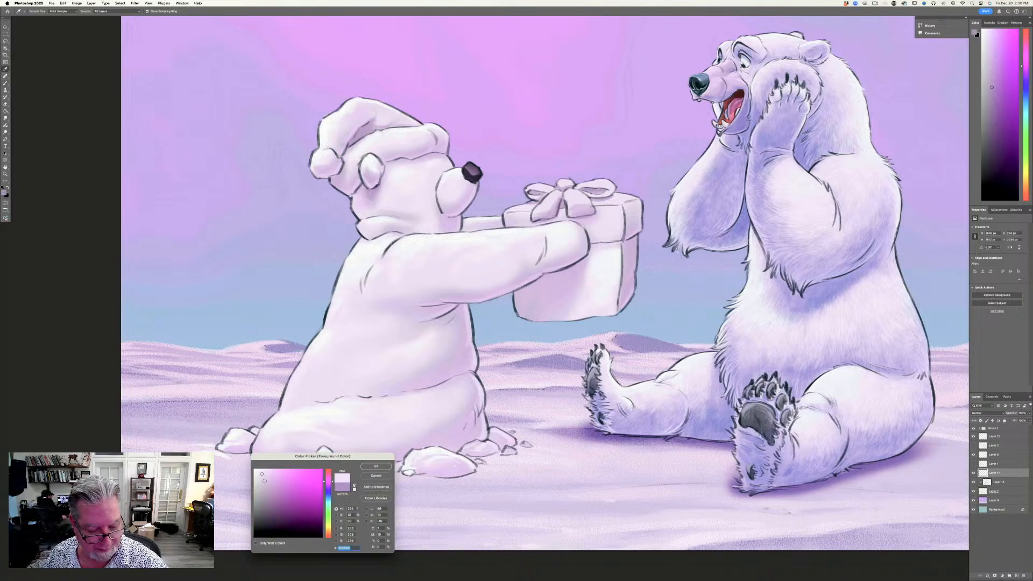
pyautogui.click(376, 466)
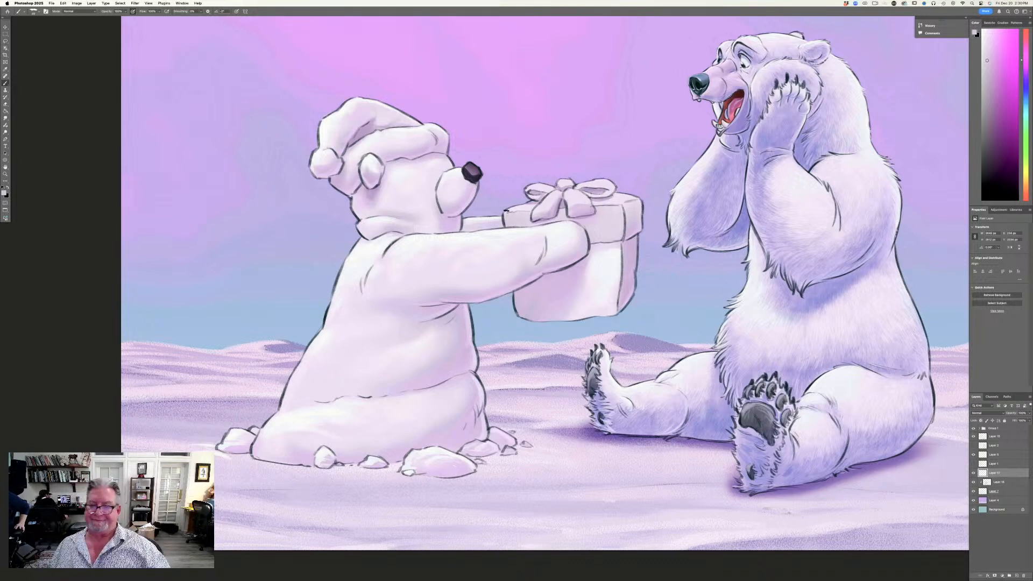
pyautogui.click(5, 193)
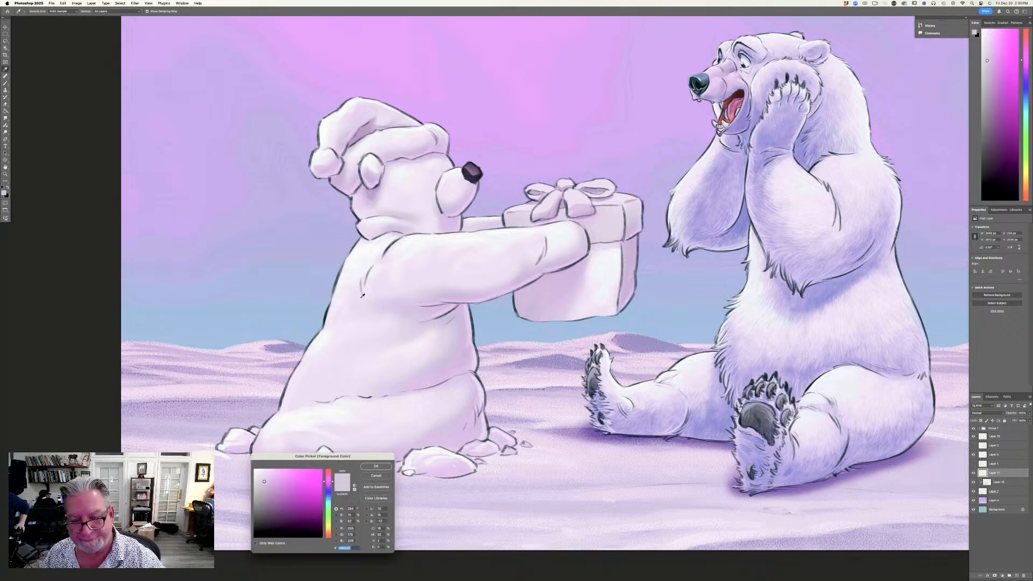
pyautogui.click(376, 466)
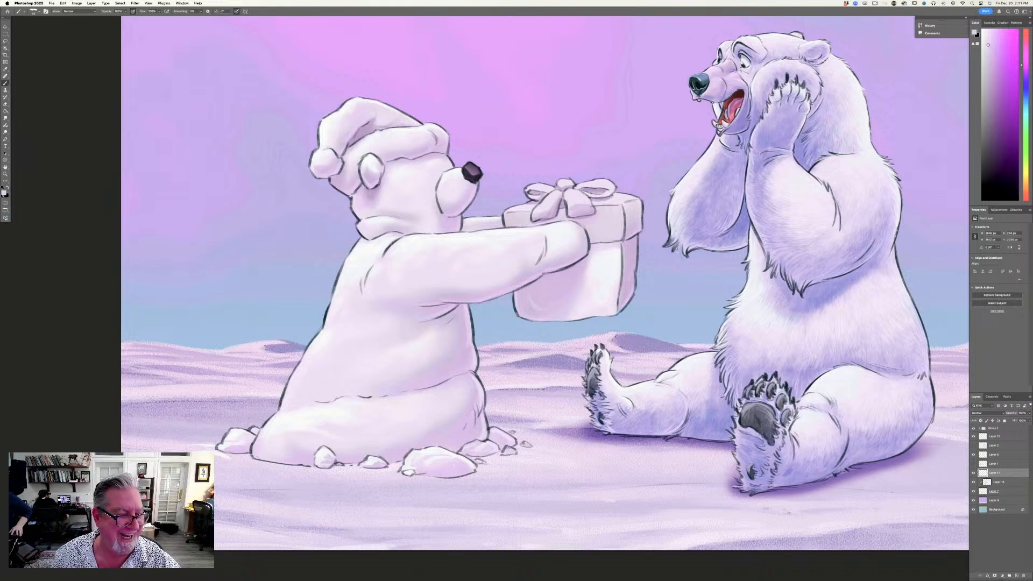
# Set the foreground colour to near-white and brighten the highlights on the gift's bow, lid and box.
pyautogui.click(4, 194)
pyautogui.click(255, 471)
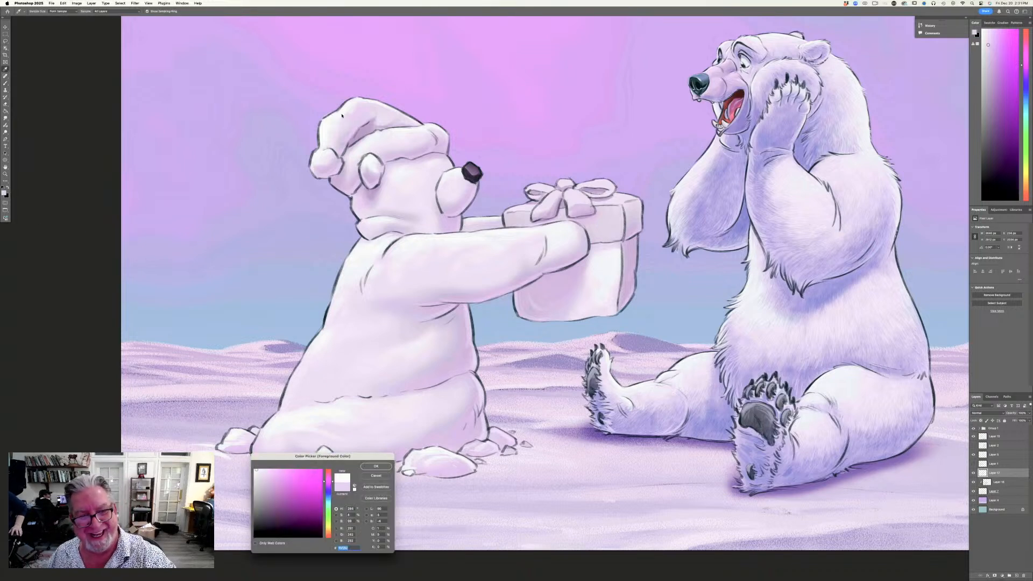
pyautogui.click(376, 467)
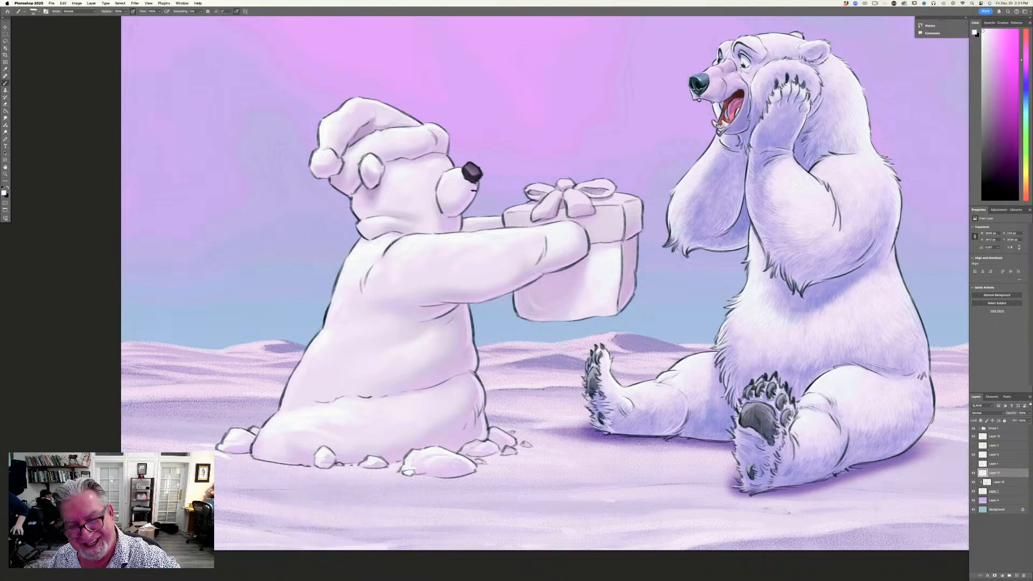
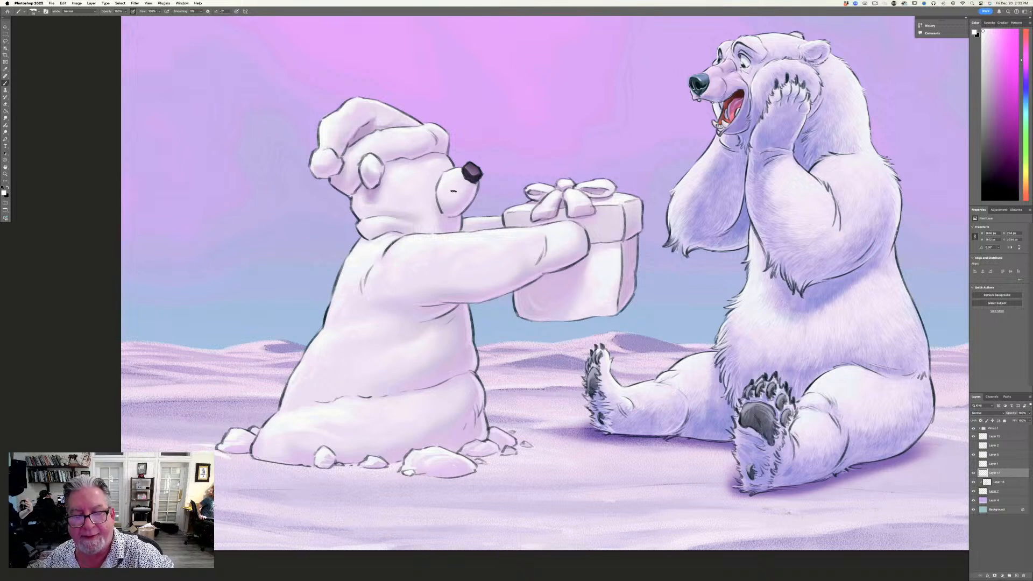
# Sample the dark violet of the snow bear's nose as foreground colour and touch up the nose with muted violet tones.
pyautogui.click(5, 193)
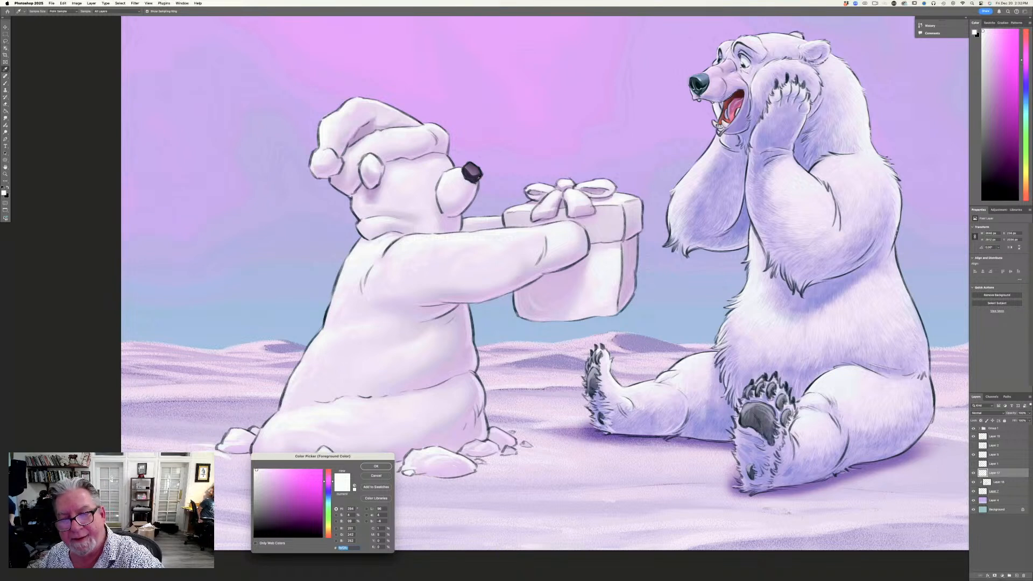
pyautogui.click(476, 180)
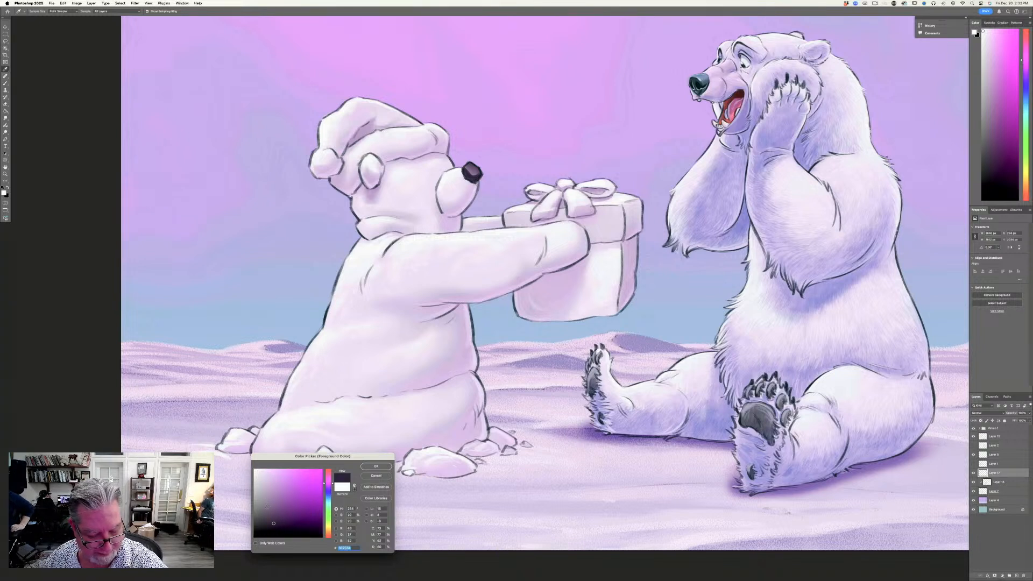
pyautogui.press('Return')
pyautogui.press('b')
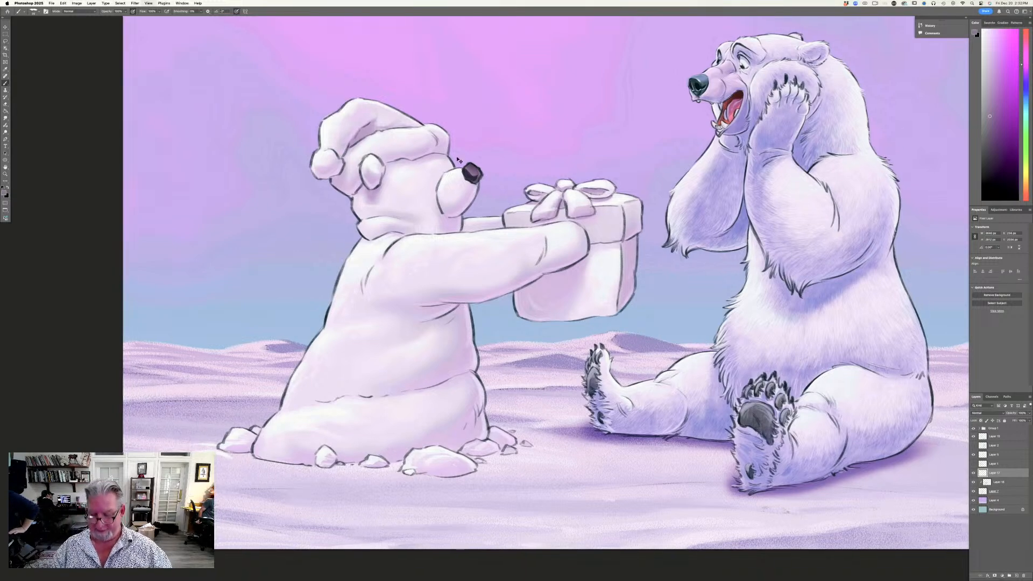
pyautogui.press('super+minus')
pyautogui.press('super+minus')
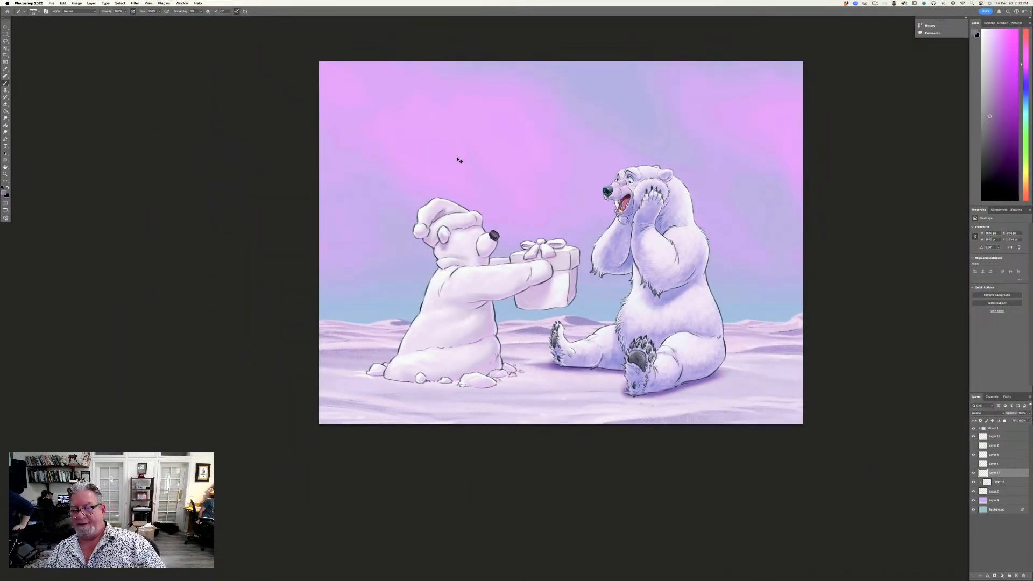
pyautogui.press('super+plus')
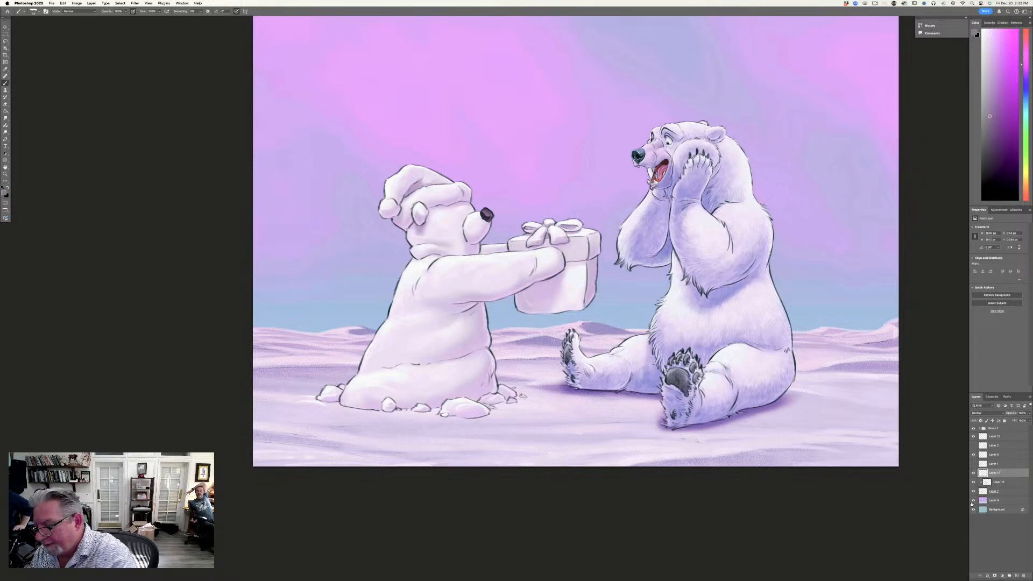
# Expand Group 1 and toggle its line-art and clipped shading layers individually to examine what each contributes to the polar bear.
pyautogui.click(979, 428)
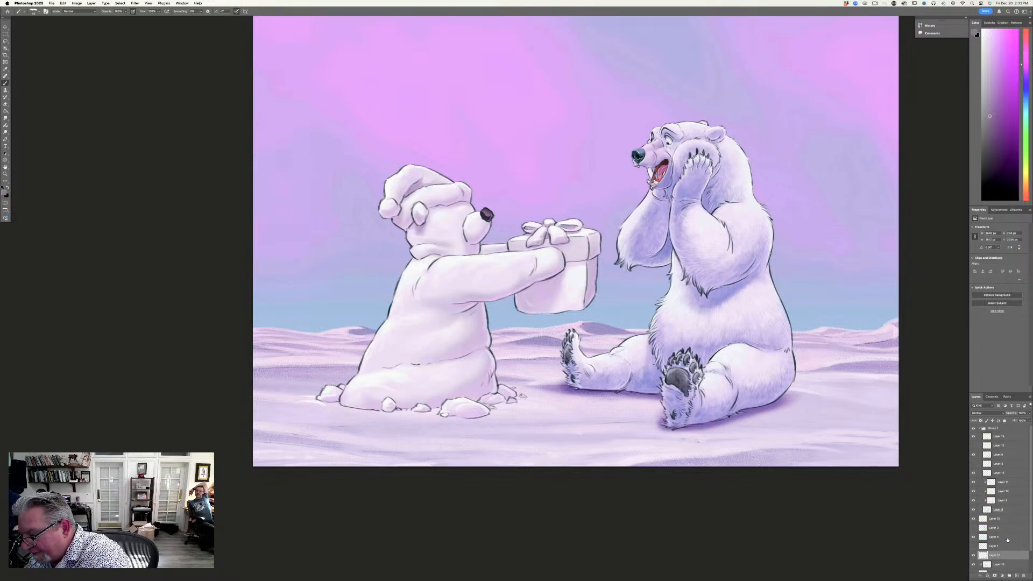
pyautogui.click(973, 455)
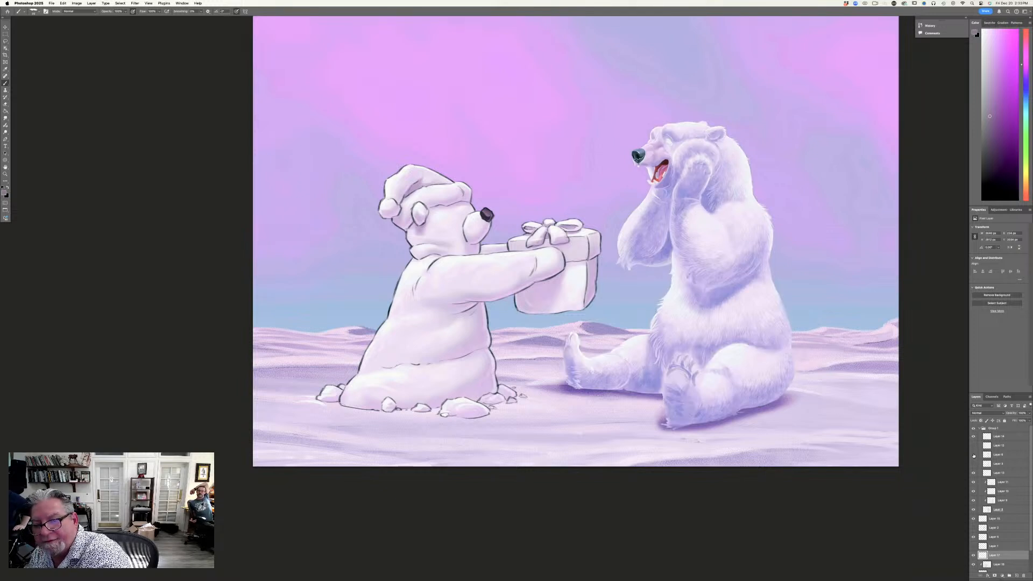
pyautogui.click(973, 455)
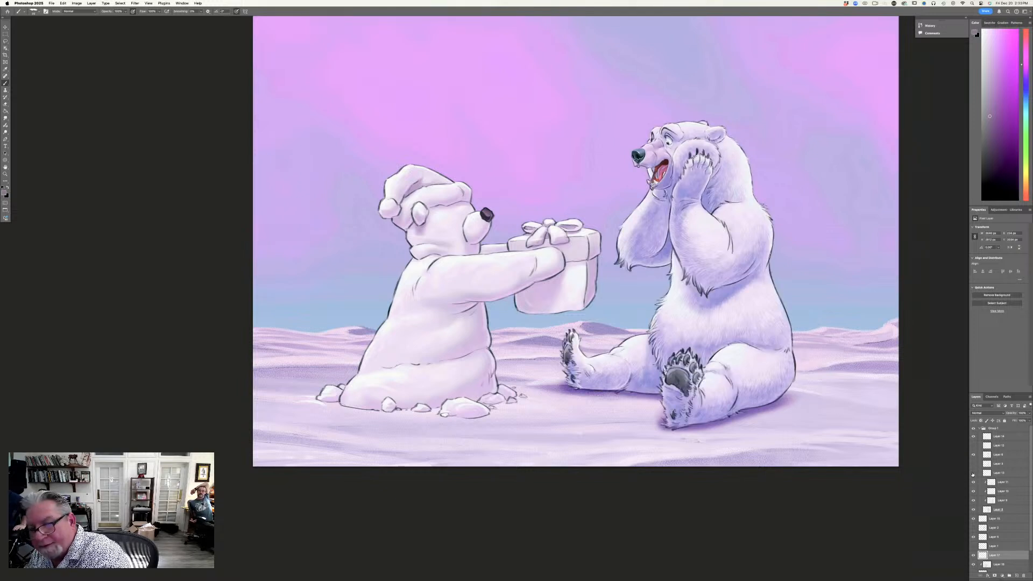
pyautogui.click(973, 482)
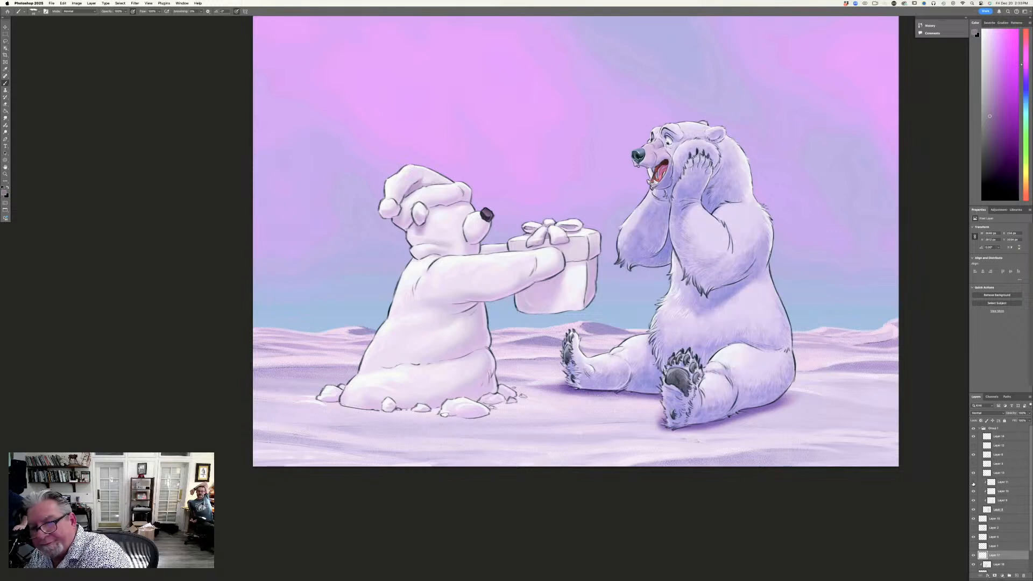
pyautogui.click(973, 482)
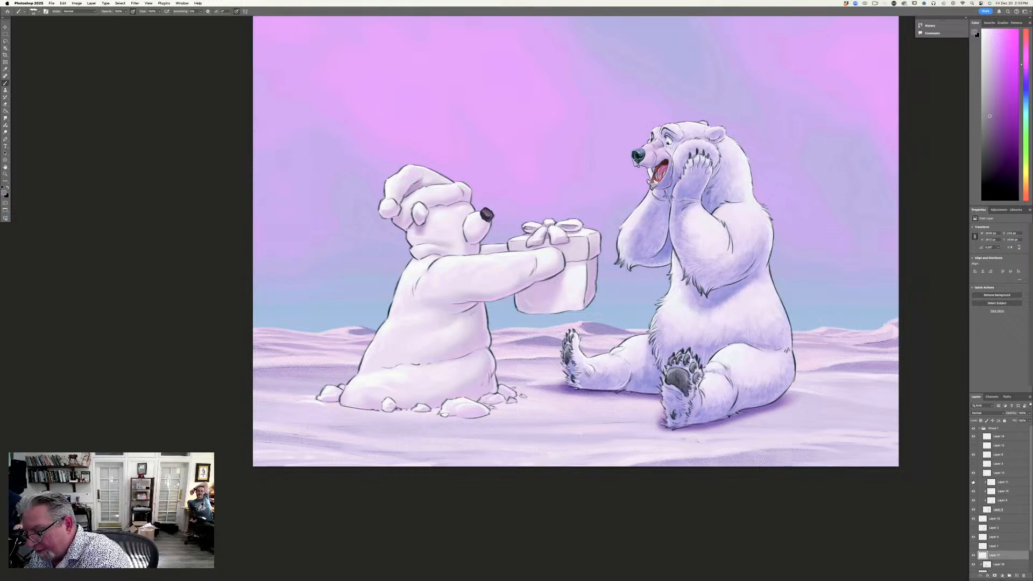
pyautogui.click(973, 491)
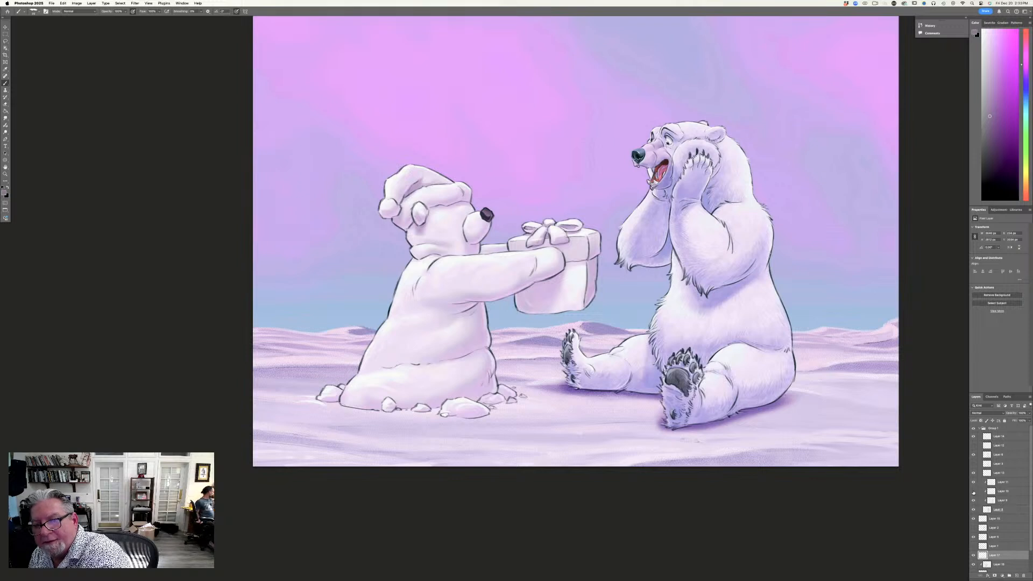
pyautogui.click(973, 491)
pyautogui.click(973, 501)
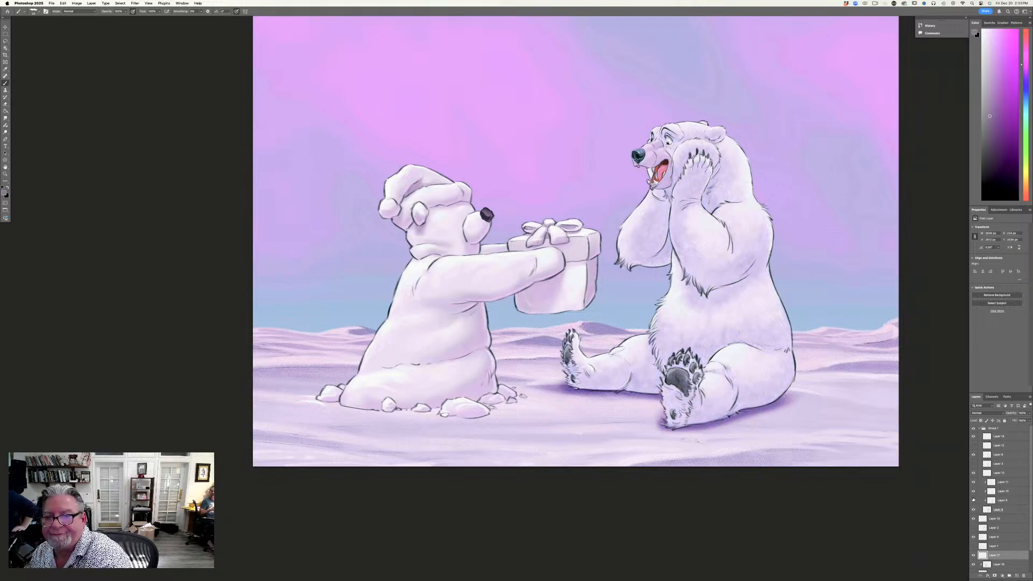
pyautogui.click(973, 501)
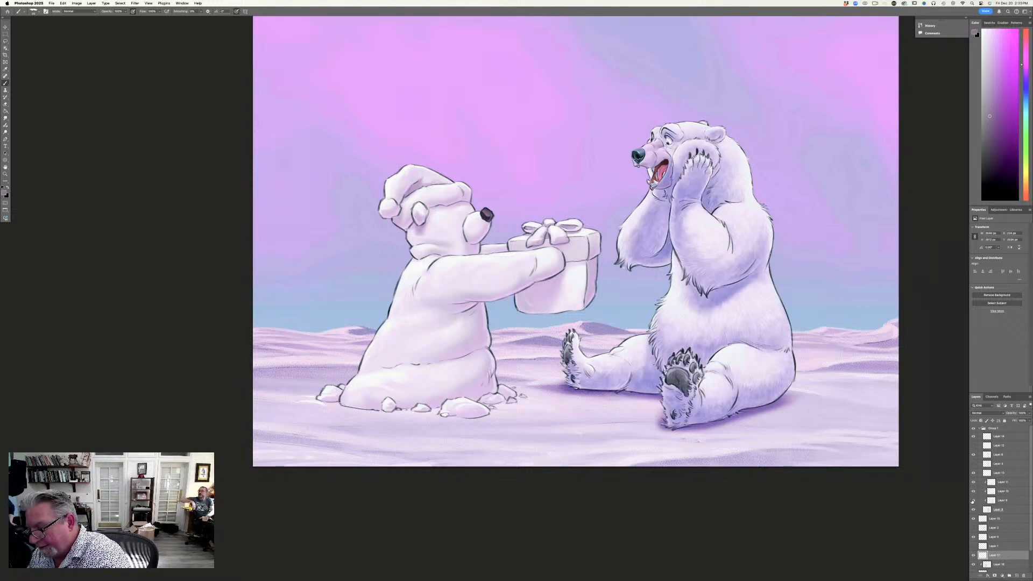
pyautogui.click(973, 501)
pyautogui.click(972, 500)
# Lower the opacity of the lowest clipped Multiply shading layer in Group 1 to lighten the polar bear's shadows.
pyautogui.click(992, 501)
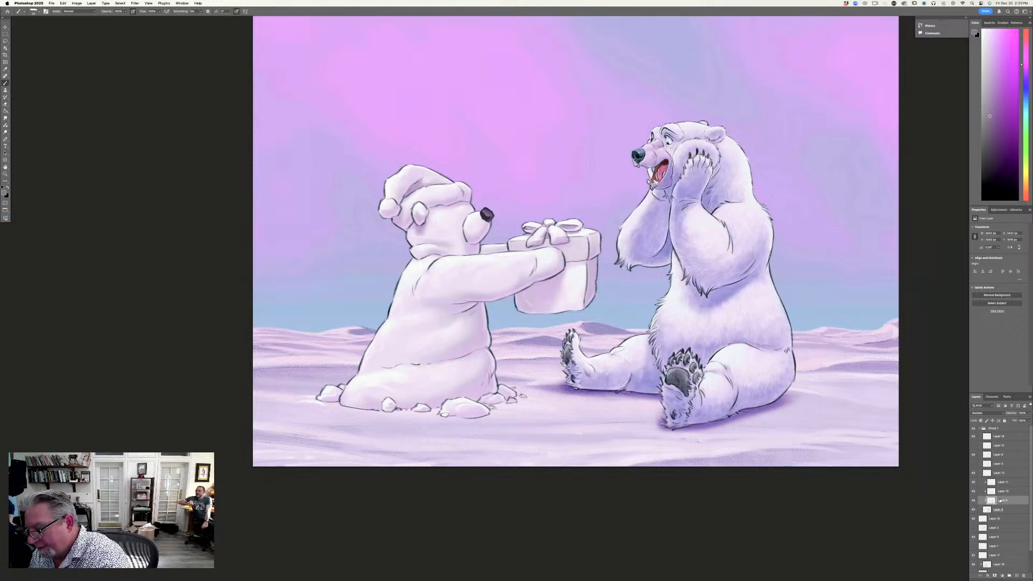
pyautogui.click(1029, 413)
pyautogui.moveTo(1021, 420); pyautogui.dragTo(1018, 422)
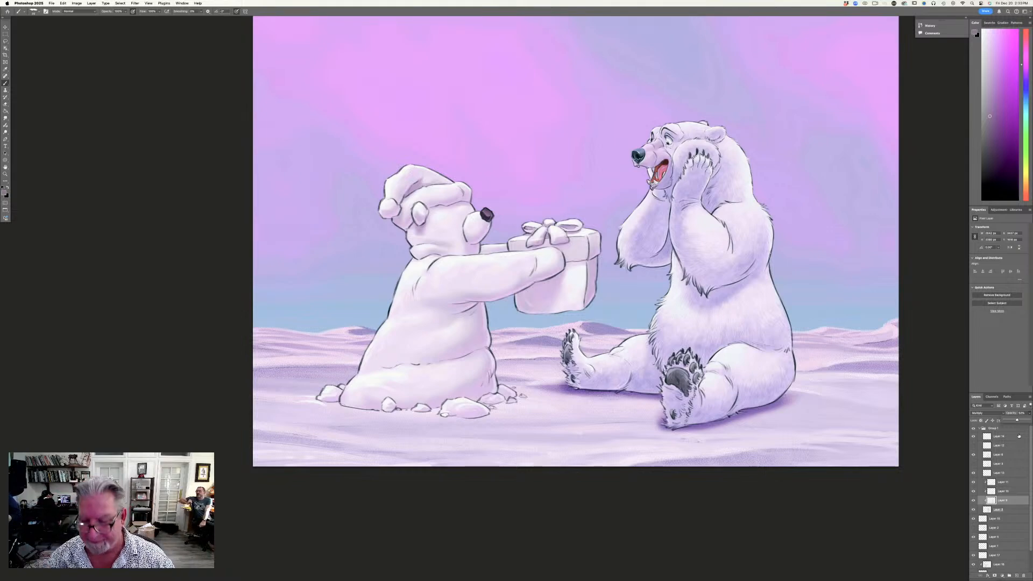
pyautogui.press('super+minus')
pyautogui.press('super+minus')
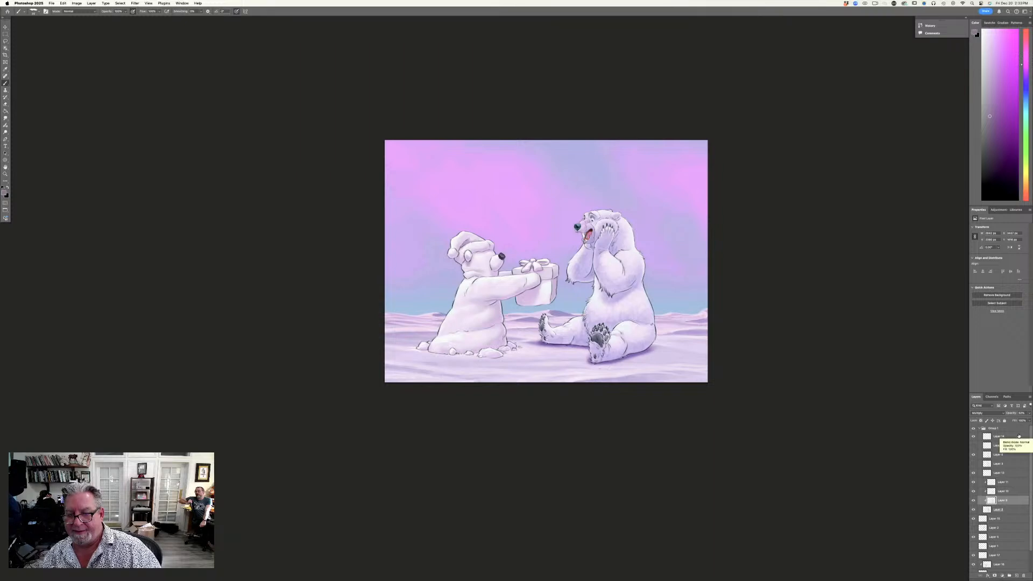
pyautogui.press('super+plus')
pyautogui.press('super+plus')
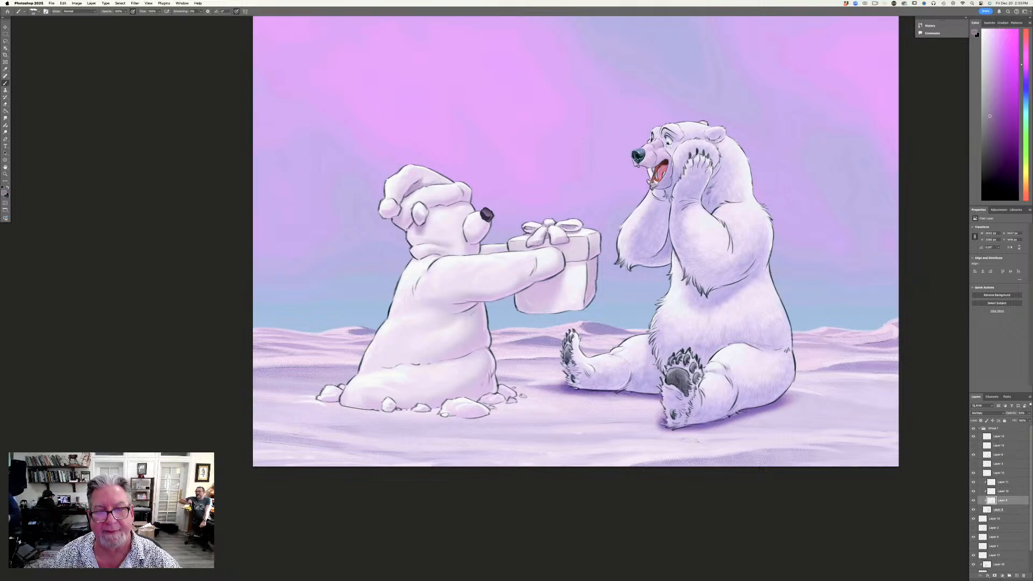
pyautogui.click(5, 194)
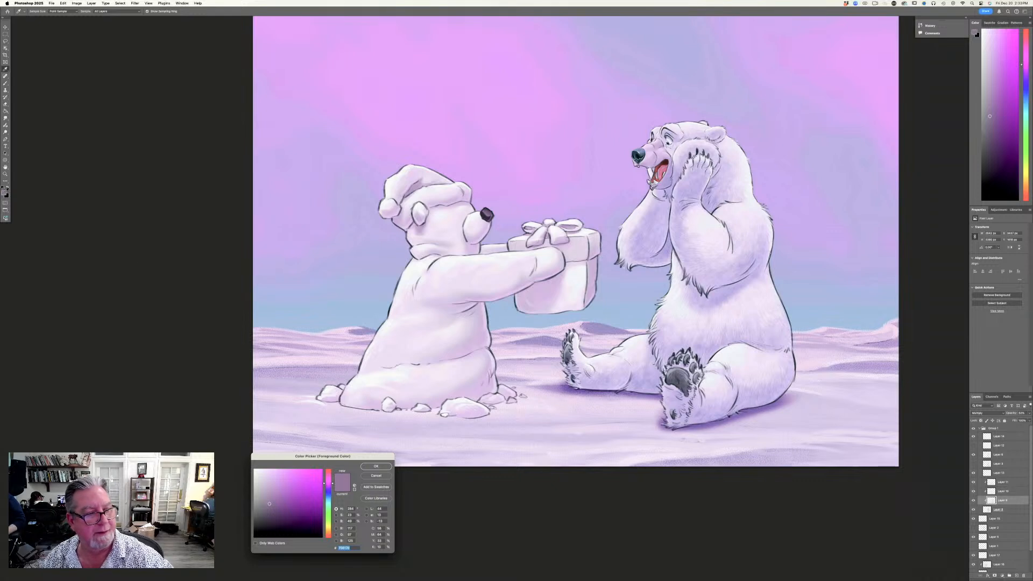
pyautogui.click(376, 466)
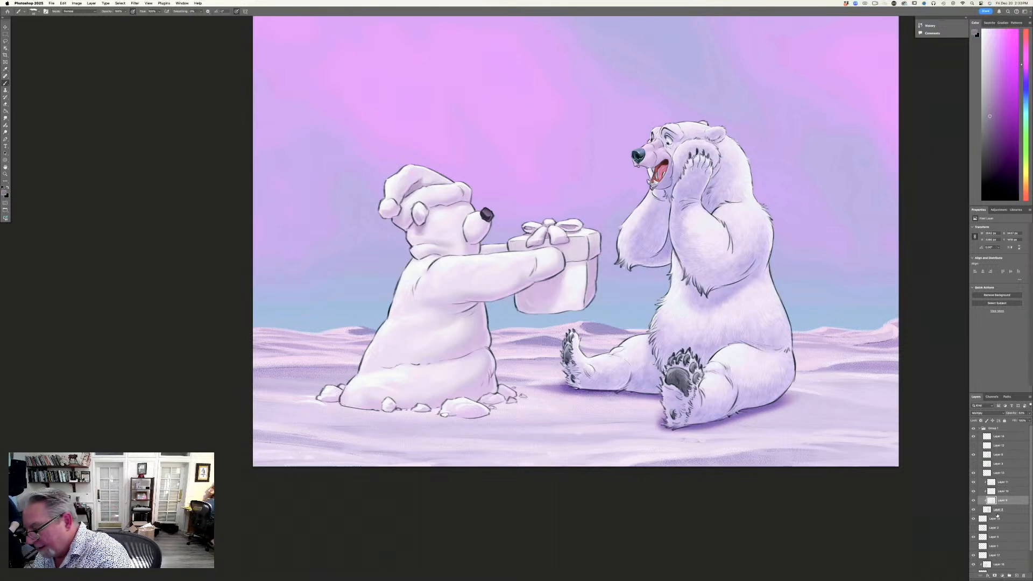
# Duplicate the sky and snow landscape layer and start a Tilt-Shift blur on the copy.
pyautogui.scroll(-3, 1025, 531)
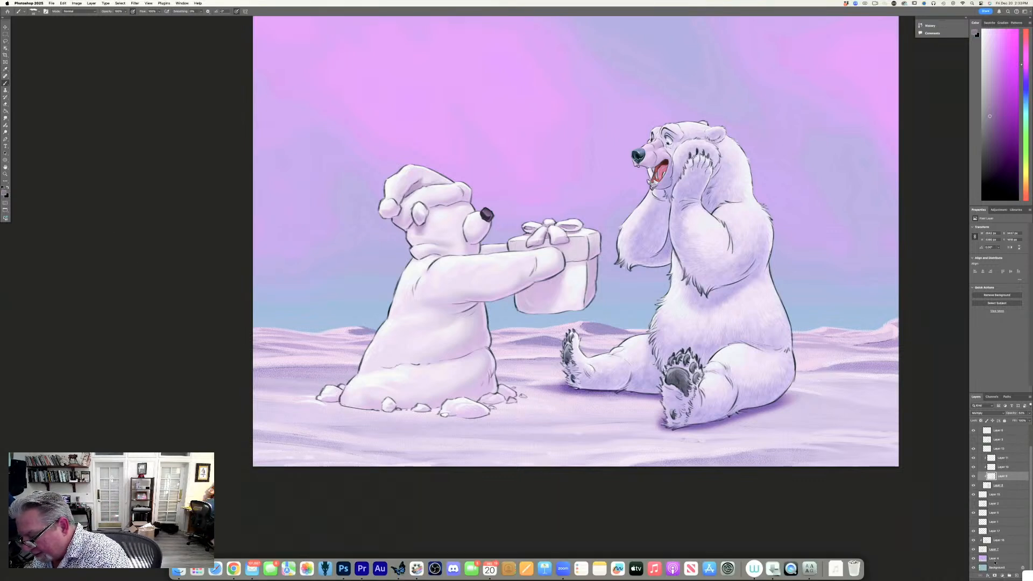
pyautogui.click(991, 560)
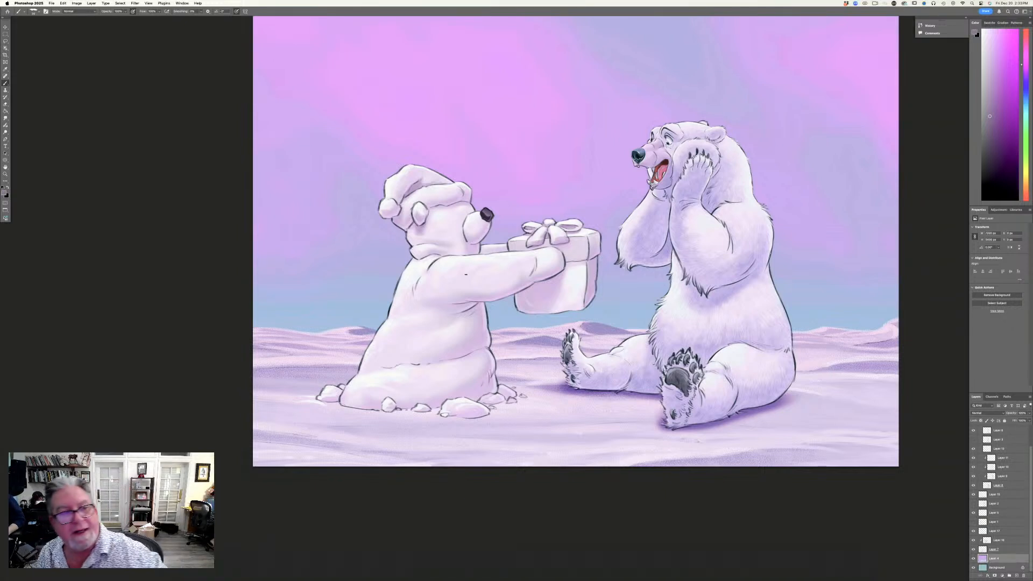
pyautogui.press('super+j')
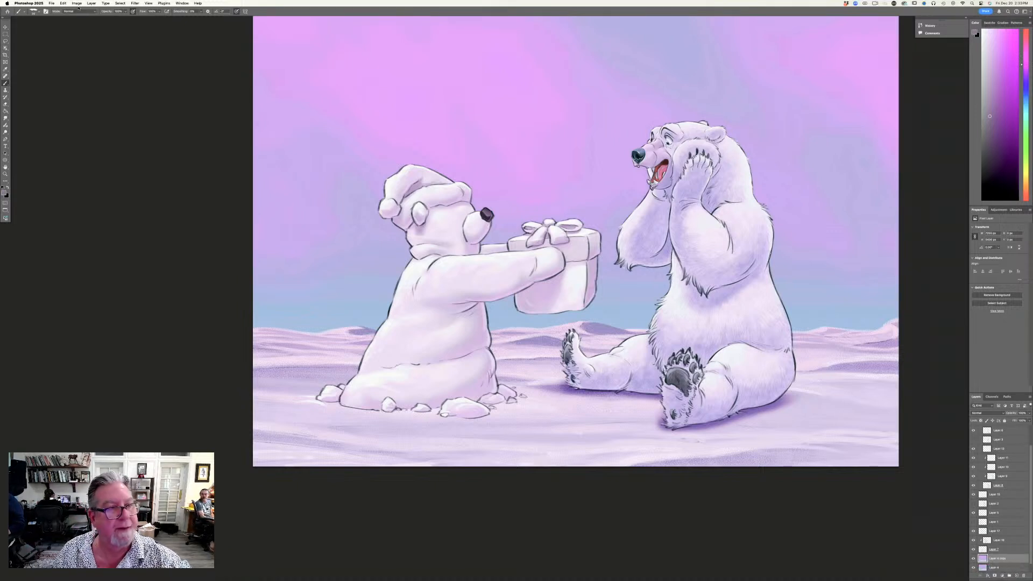
pyautogui.click(136, 3)
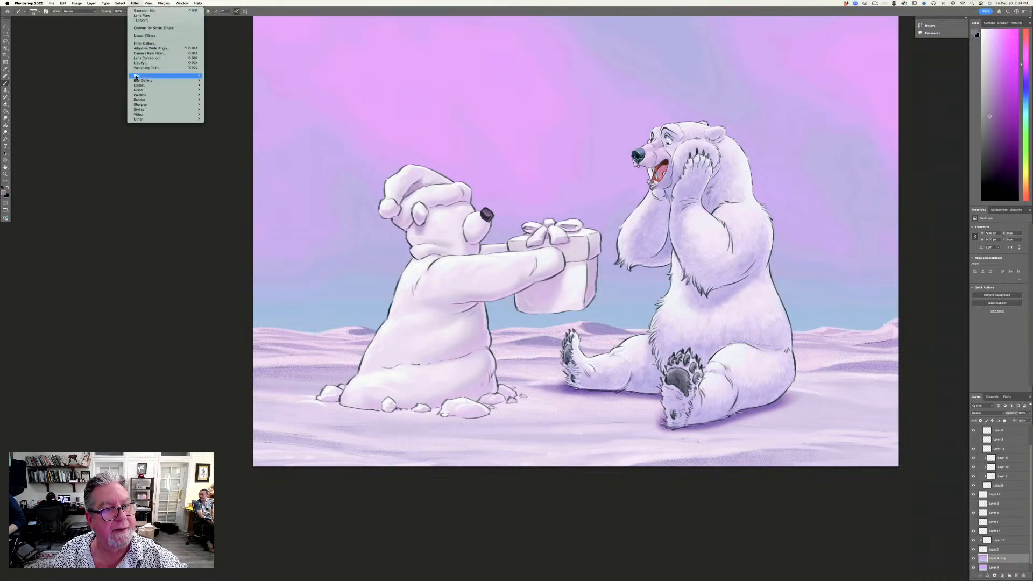
pyautogui.moveTo(136, 77)
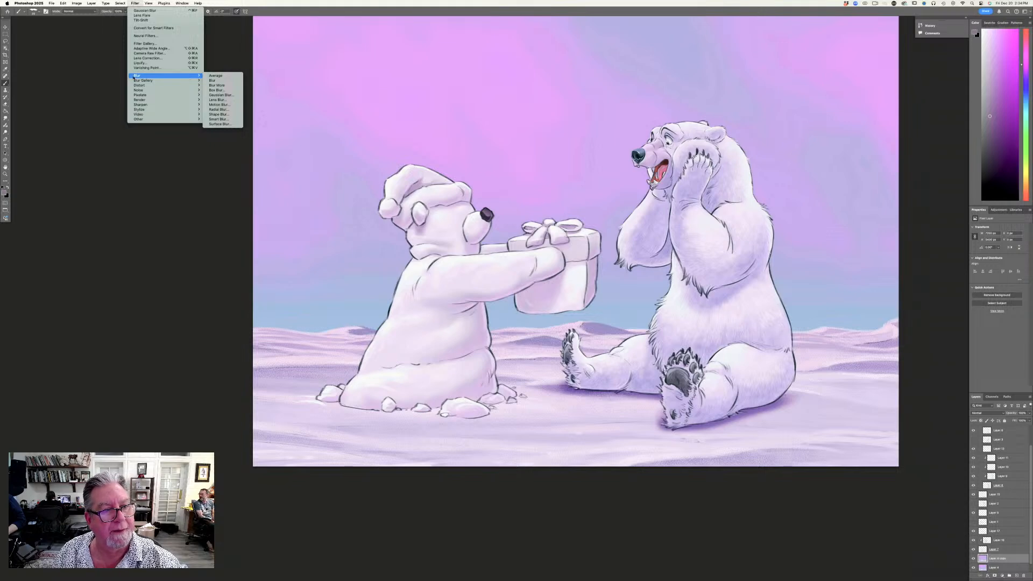
pyautogui.click(205, 90)
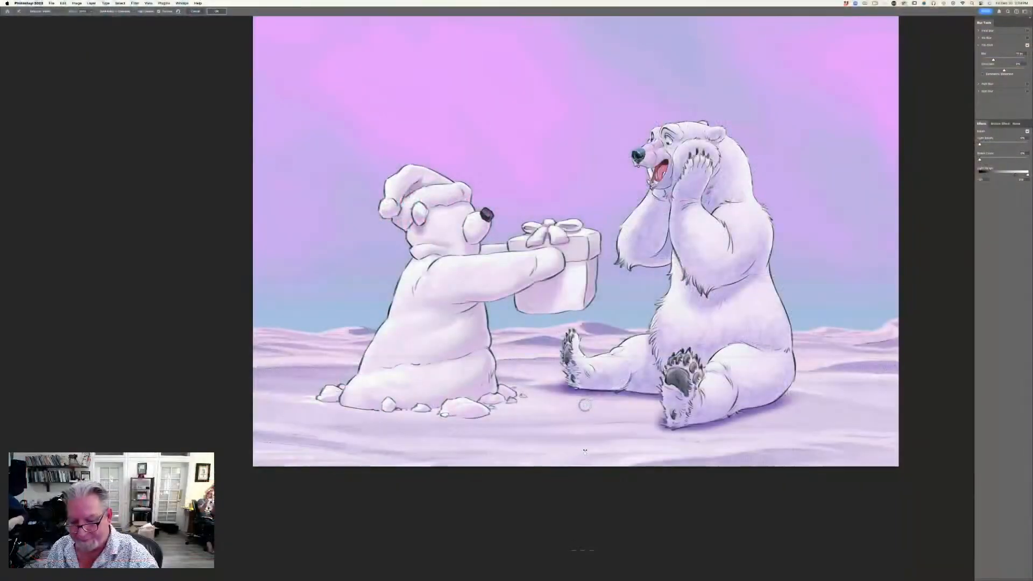
# Narrow the Tilt-Shift focus band to the snow around the snow bear's base and the polar bear's feet.
pyautogui.moveTo(594, 450); pyautogui.dragTo(593, 431)
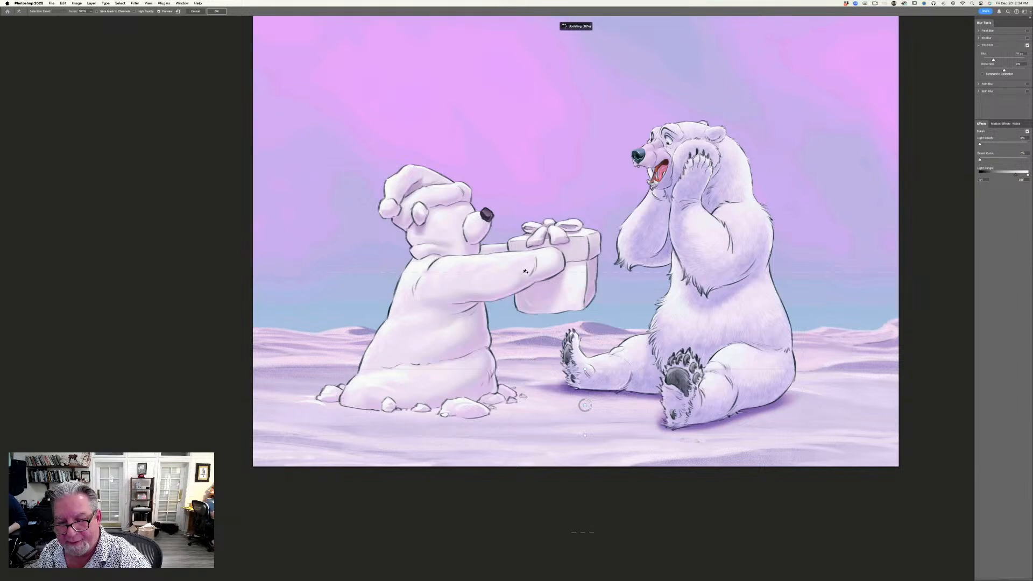
pyautogui.moveTo(522, 279); pyautogui.dragTo(522, 296)
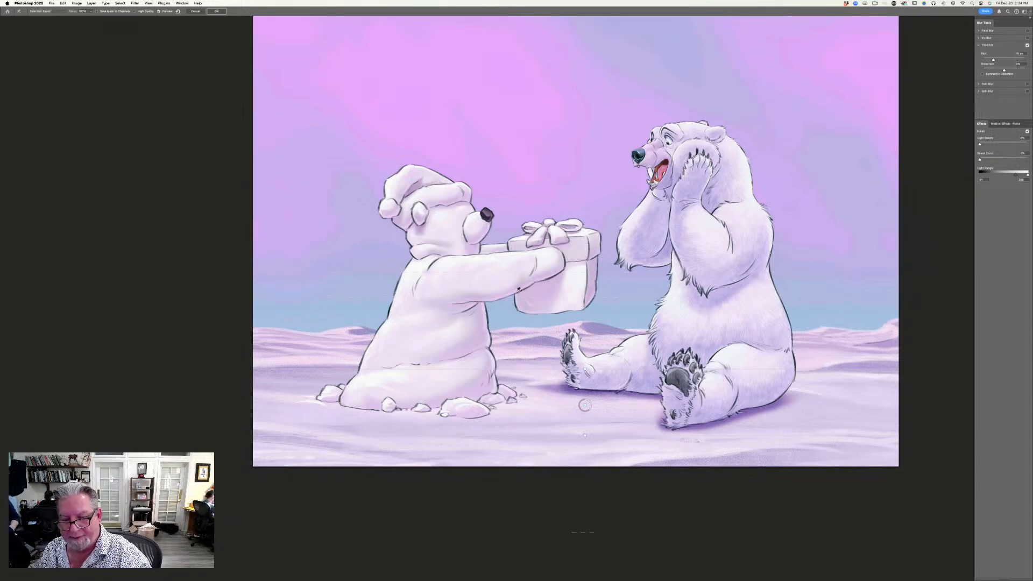
pyautogui.moveTo(554, 369); pyautogui.dragTo(553, 382)
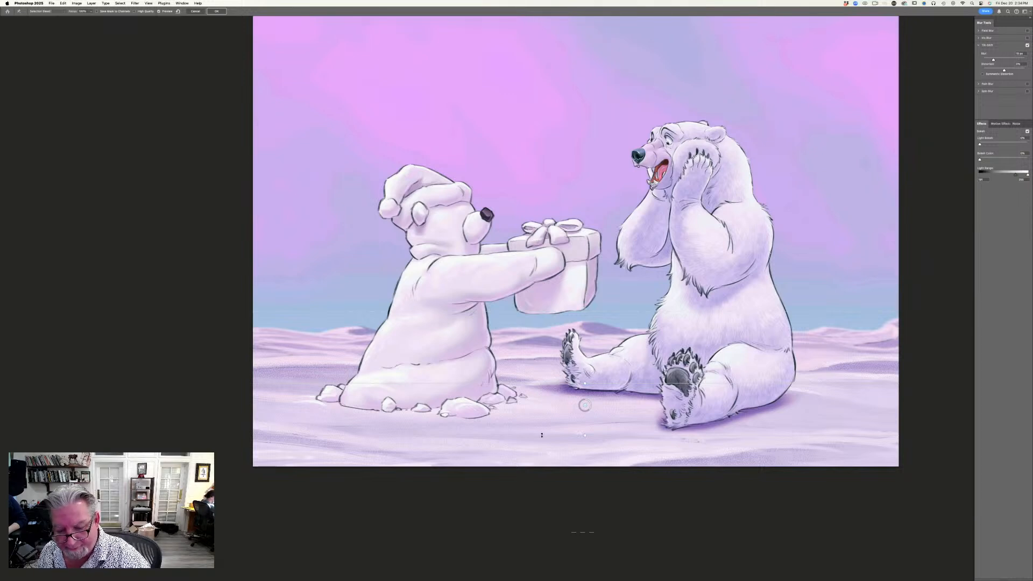
pyautogui.moveTo(540, 432); pyautogui.dragTo(540, 426)
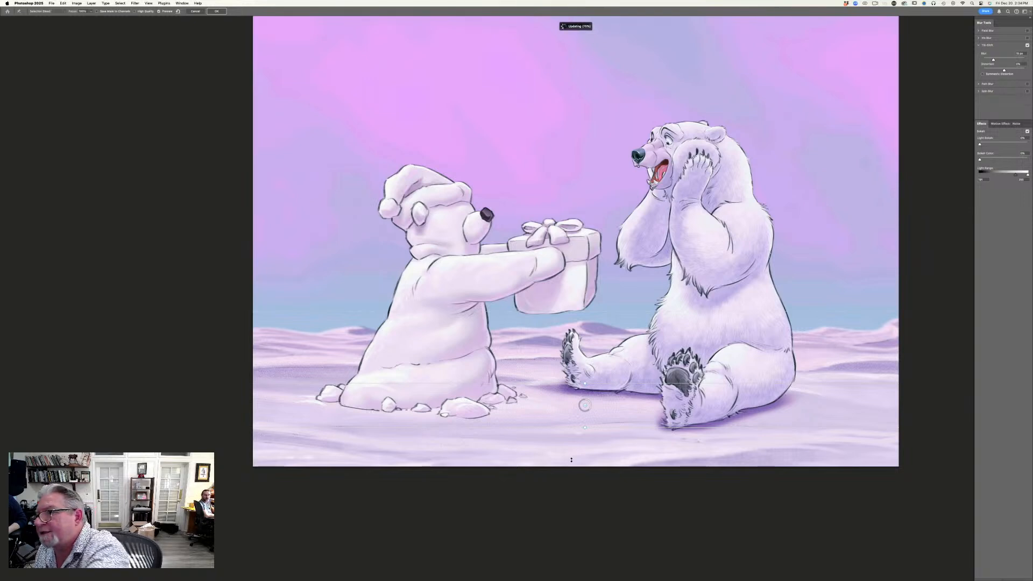
# Increase the Tilt-Shift blur amount to soften the distant snow dunes and sky.
pyautogui.click(999, 58)
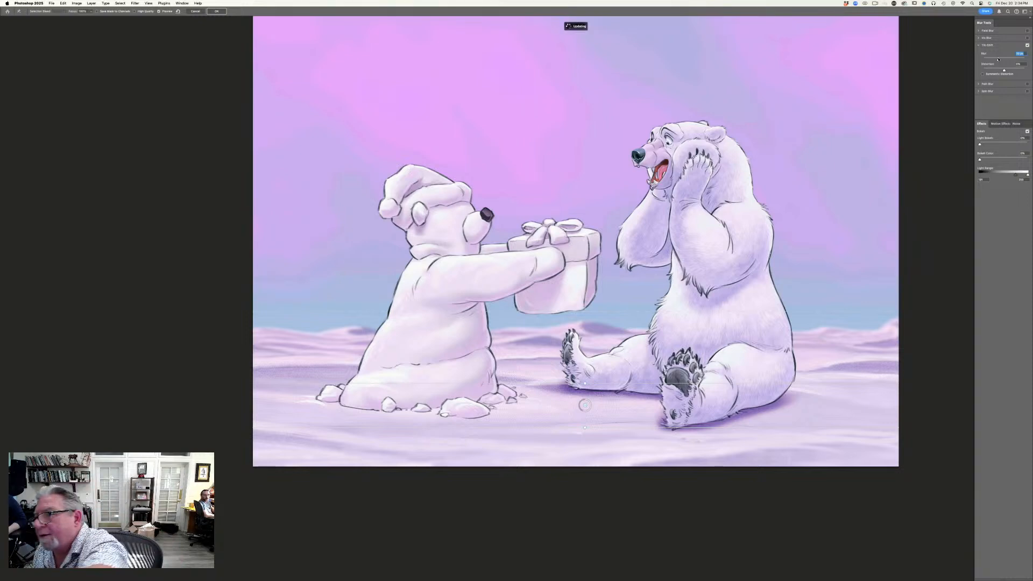
pyautogui.moveTo(998, 58); pyautogui.dragTo(1003, 59)
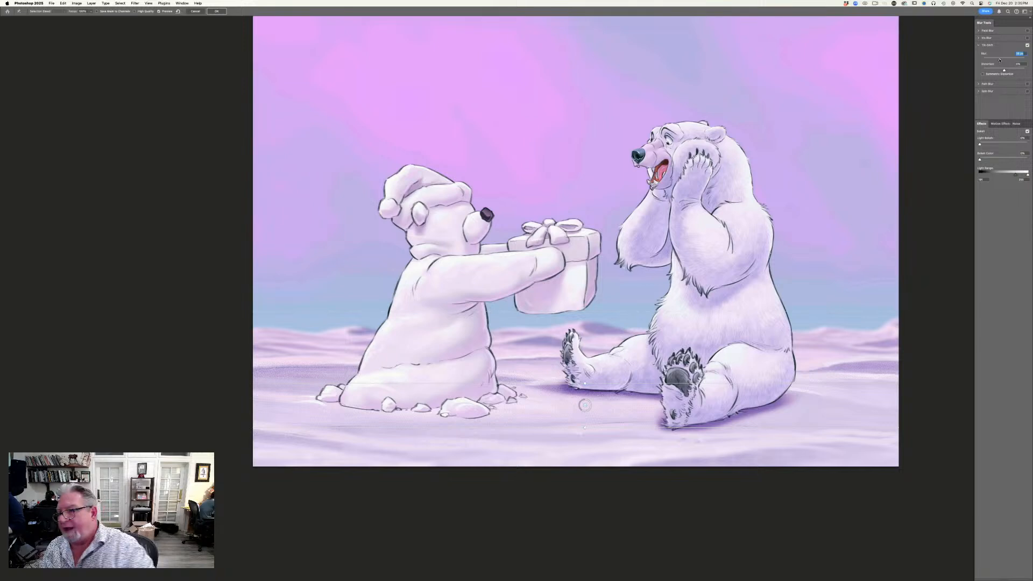
pyautogui.write('10')
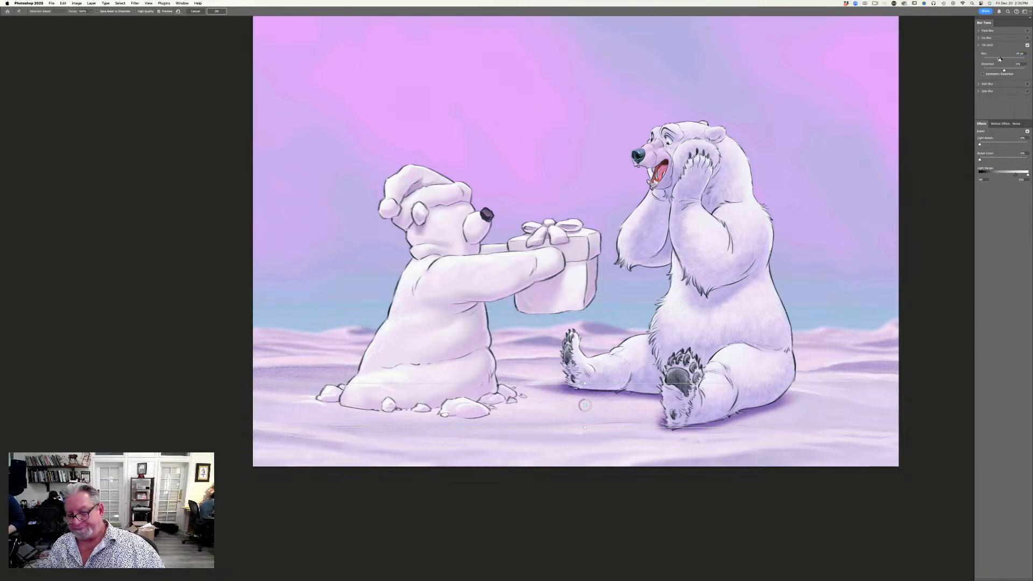
# Apply the Tilt-Shift blur to the copied landscape layer and check the whole illustration at different magnifications.
pyautogui.press('Return')
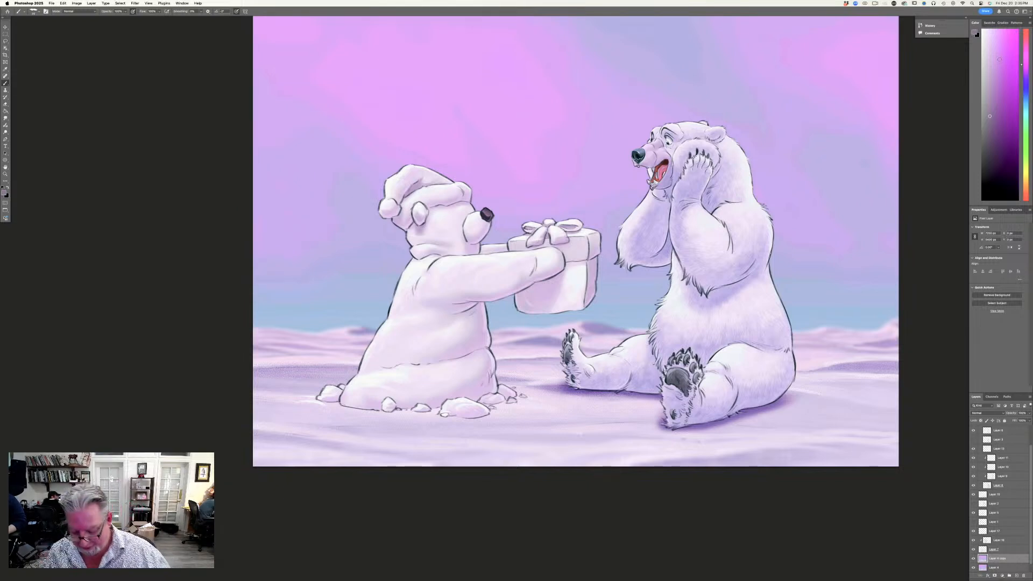
pyautogui.press('super+minus')
pyautogui.press('super+minus')
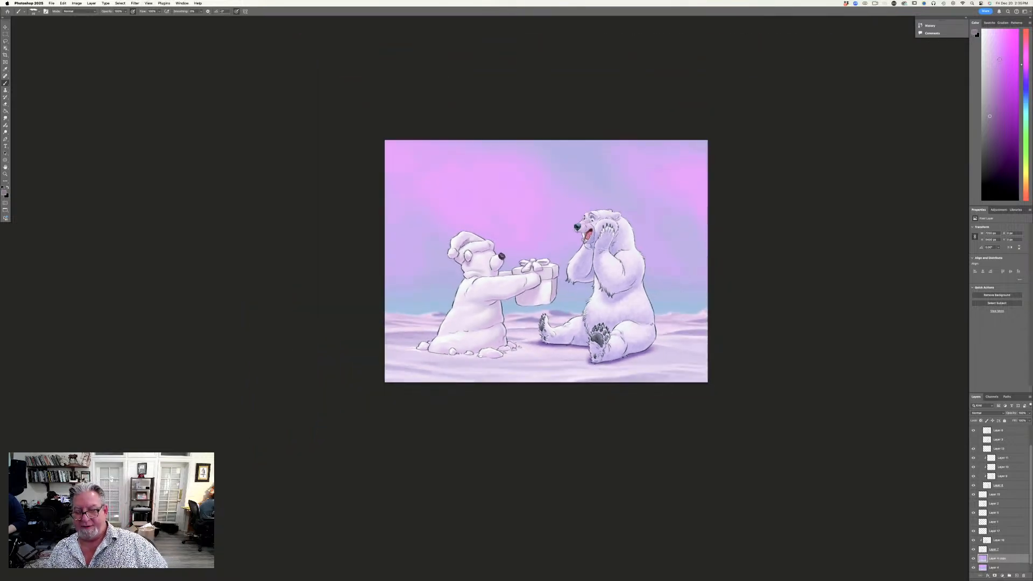
pyautogui.press('super+plus')
pyautogui.press('super+plus')
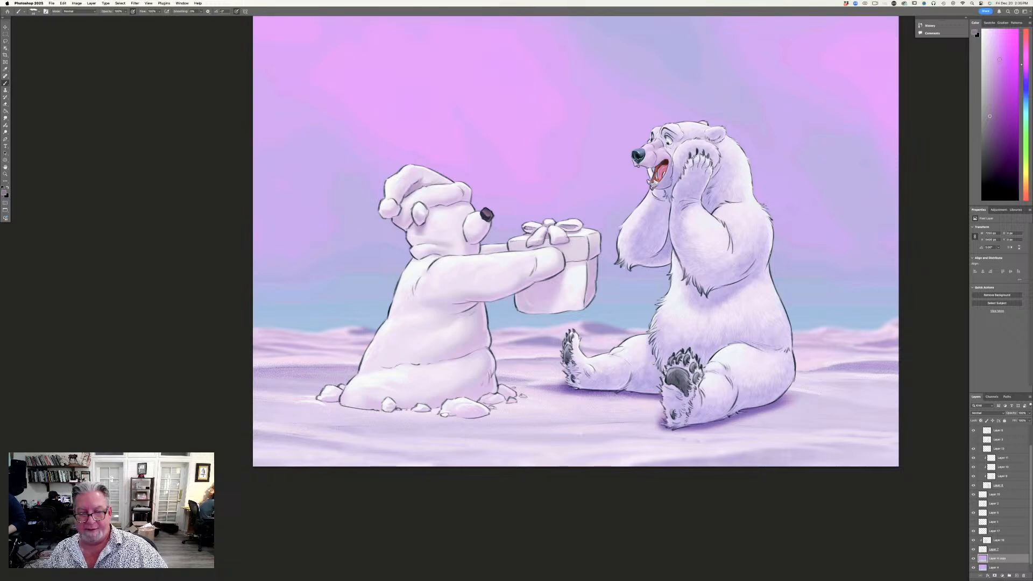
pyautogui.press('super+plus')
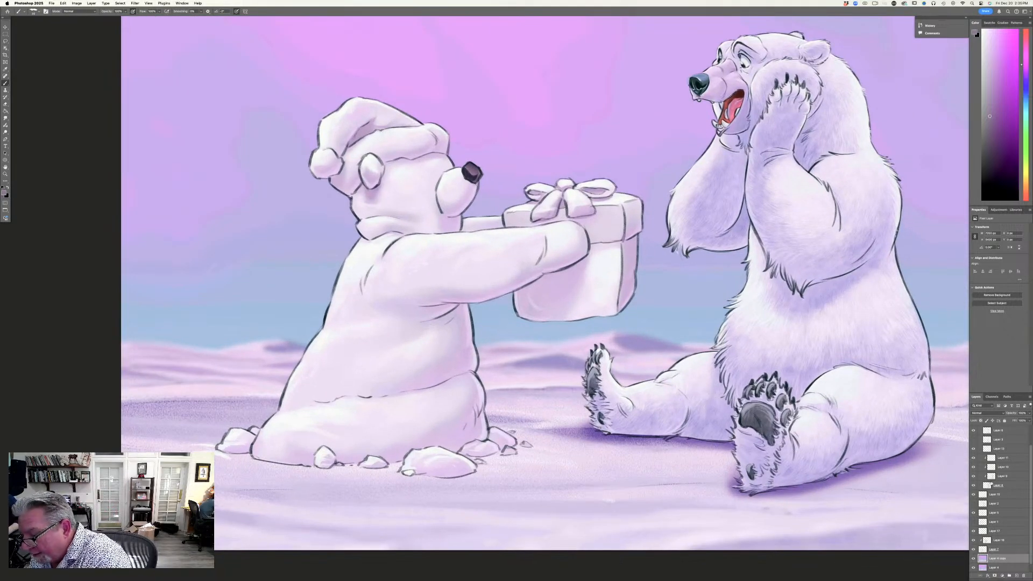
# Collapse Group 1, identify the snow bear's line art layer by toggling visibility, and lower its opacity until the outlines are very faint.
pyautogui.moveTo(1030, 461); pyautogui.dragTo(1030, 418)
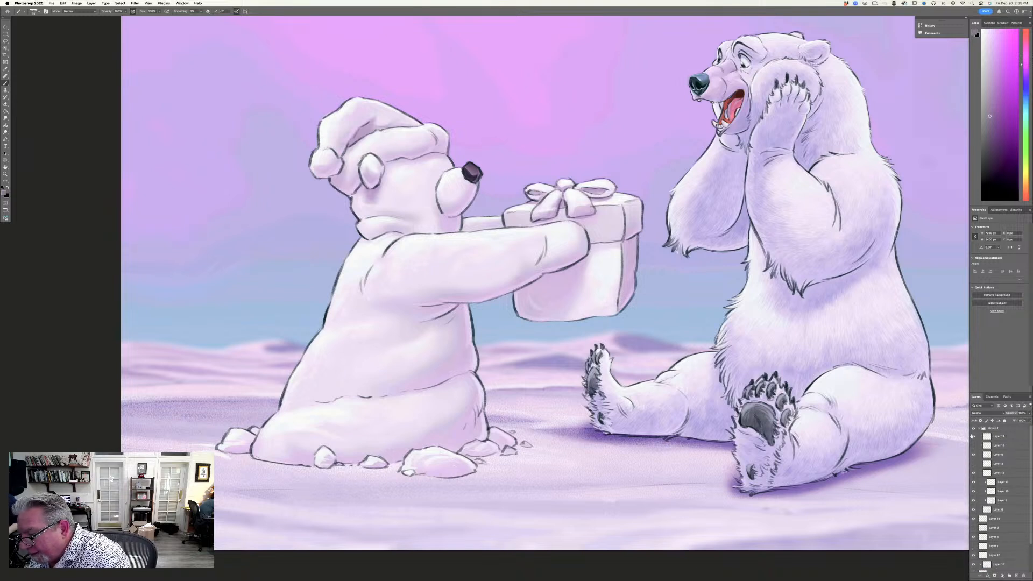
pyautogui.click(978, 428)
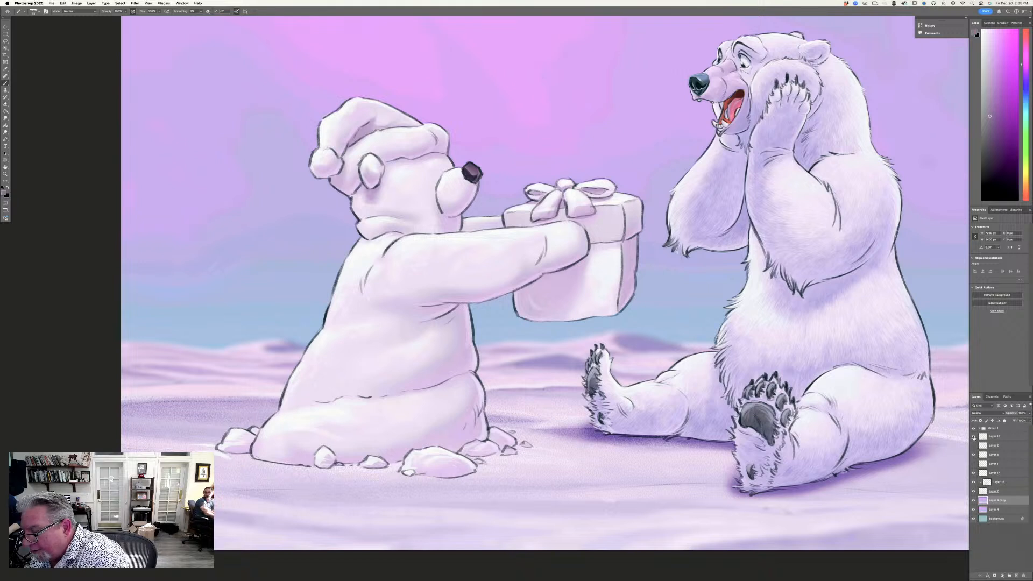
pyautogui.click(973, 437)
pyautogui.click(974, 437)
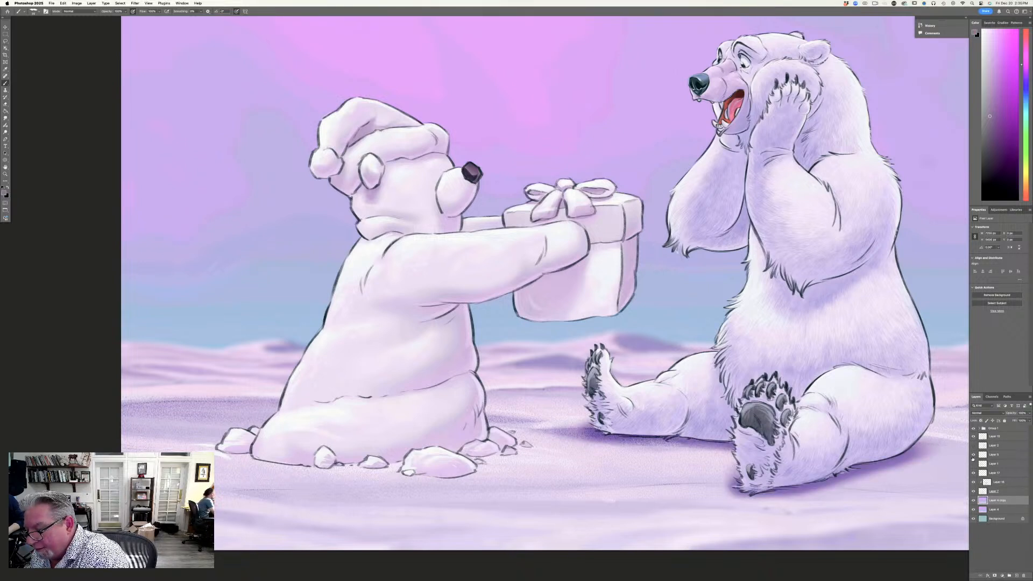
pyautogui.click(974, 455)
pyautogui.click(973, 455)
pyautogui.click(973, 455)
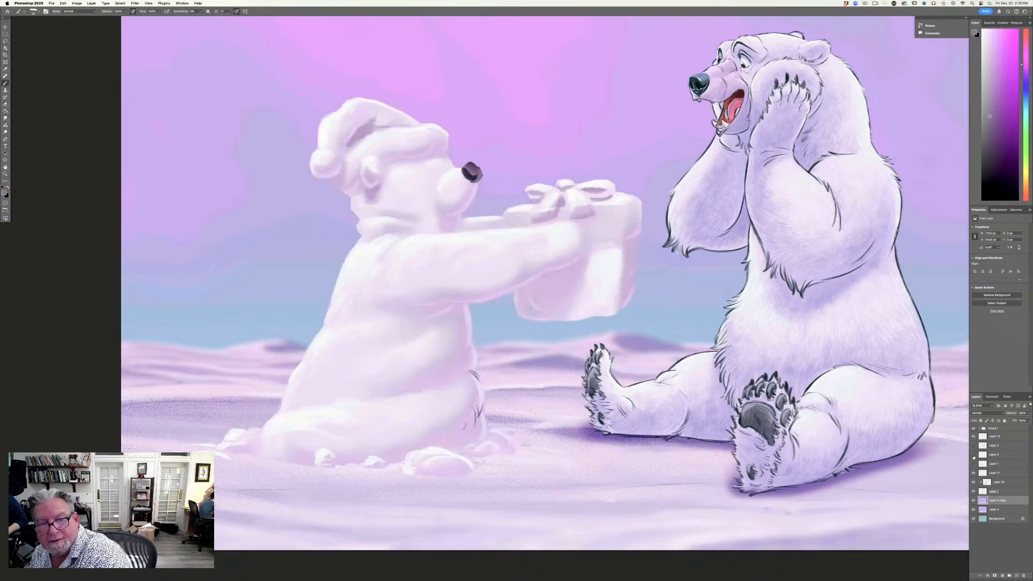
pyautogui.click(974, 456)
pyautogui.click(996, 455)
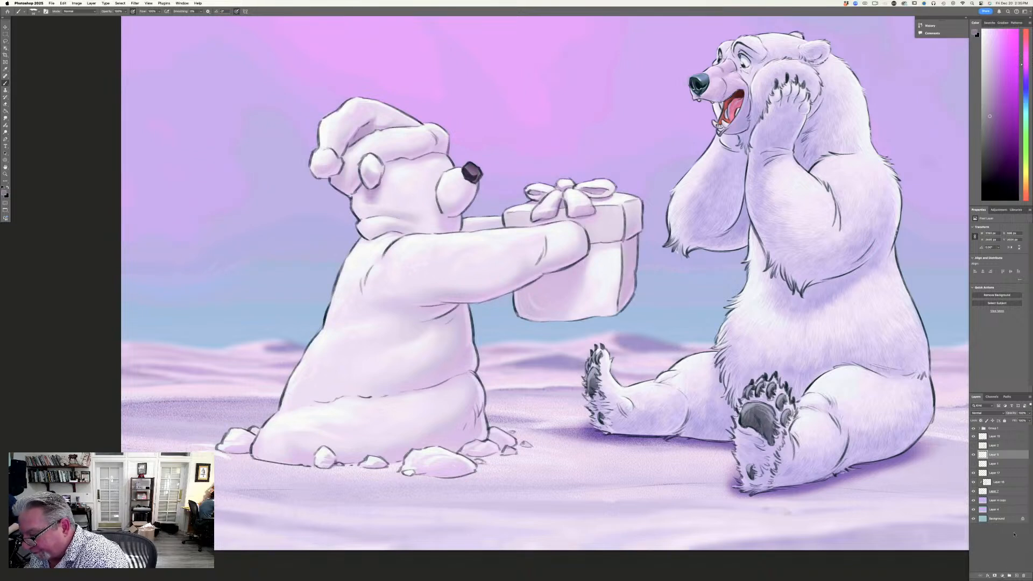
pyautogui.click(1028, 418)
pyautogui.moveTo(1008, 422); pyautogui.dragTo(1009, 431)
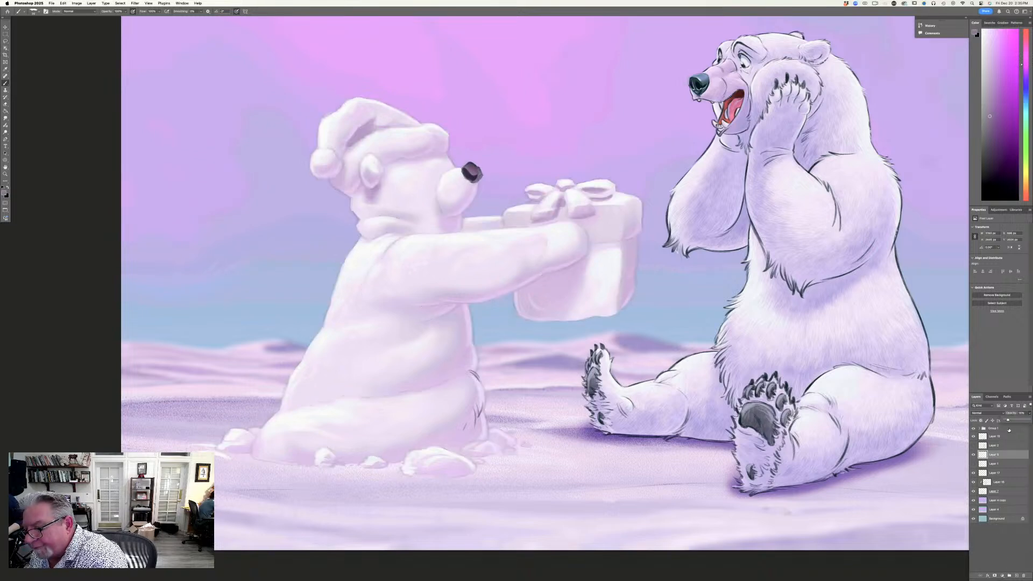
# Add a new layer above the faded line art and check the other layers inside and below Group 1 by toggling their visibility.
pyautogui.click(1009, 575)
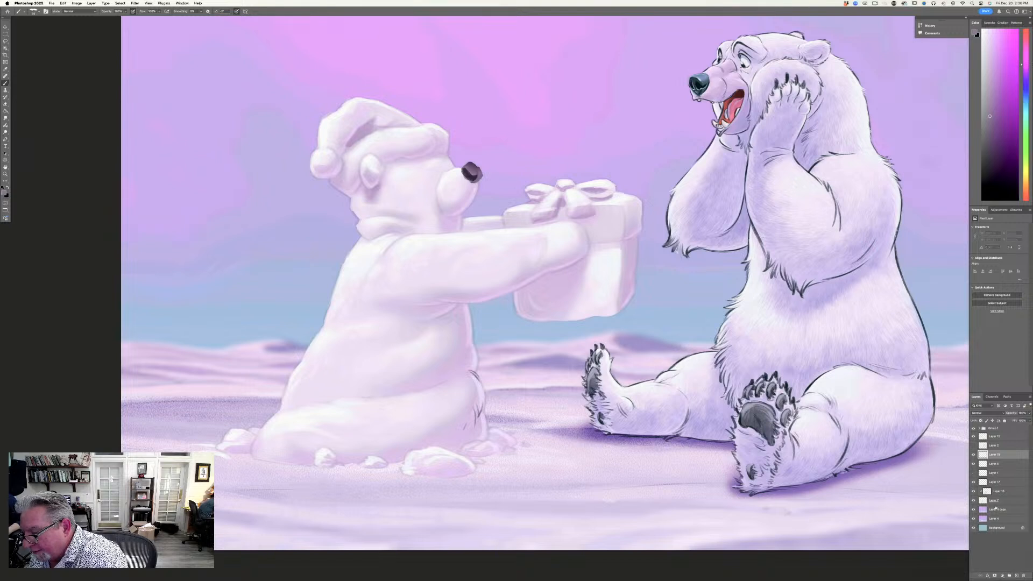
pyautogui.click(980, 428)
pyautogui.click(973, 445)
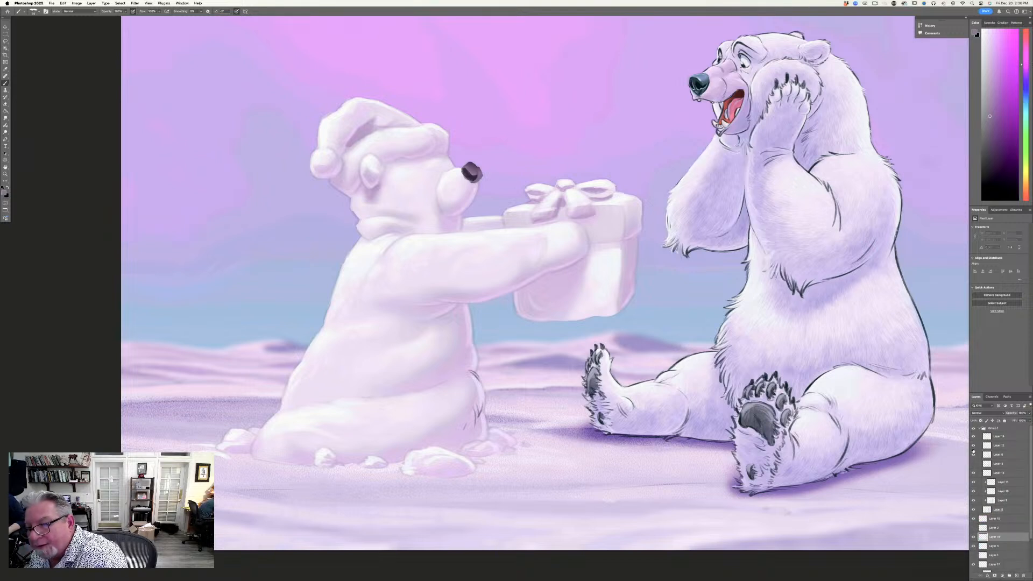
pyautogui.click(973, 446)
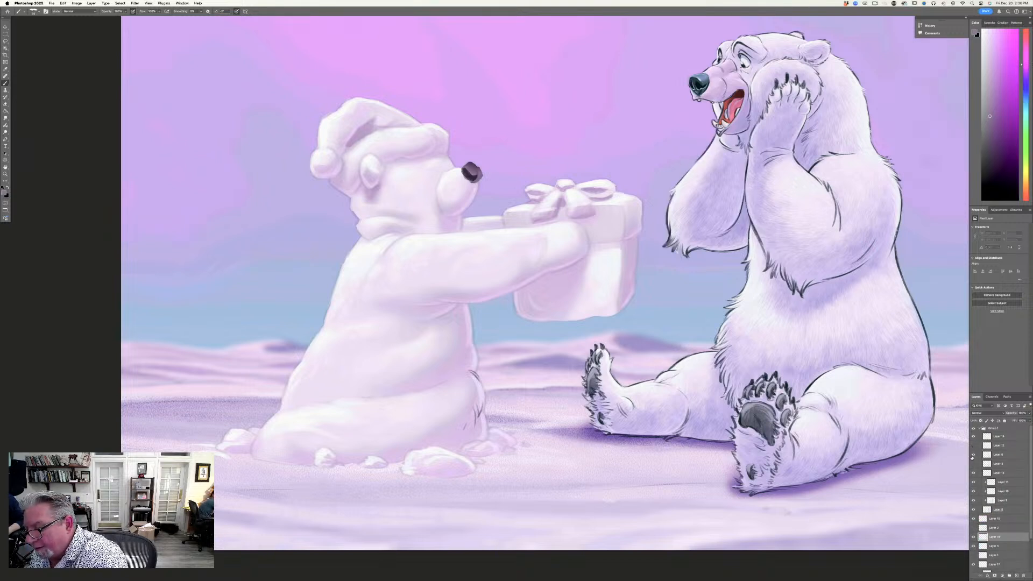
pyautogui.click(972, 464)
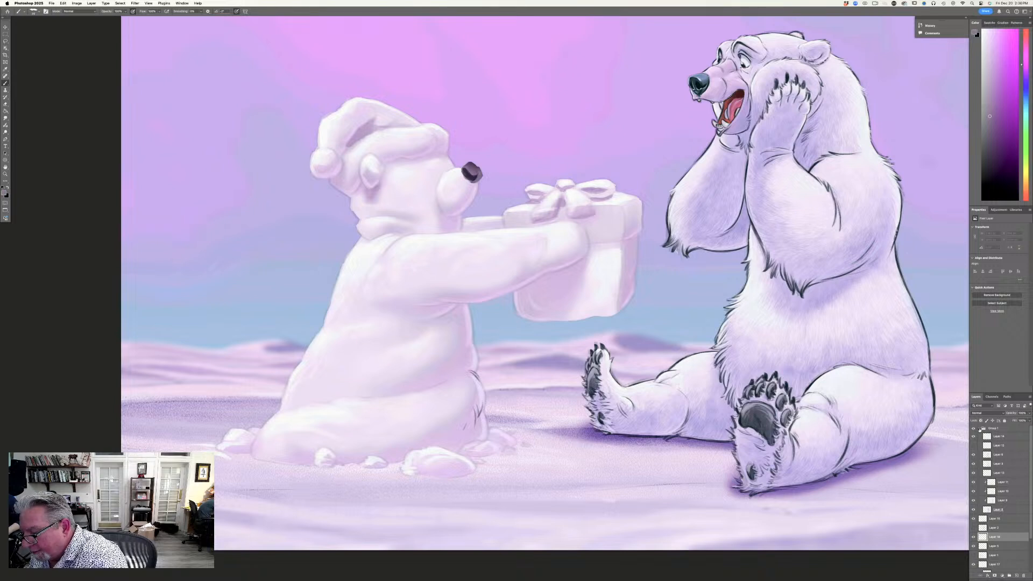
pyautogui.click(979, 429)
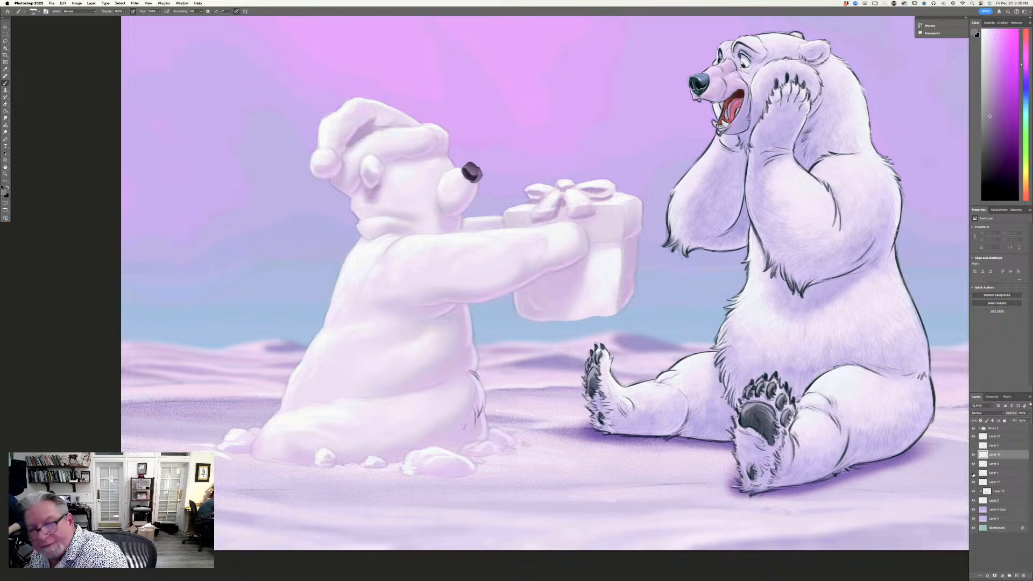
pyautogui.click(972, 472)
pyautogui.click(973, 474)
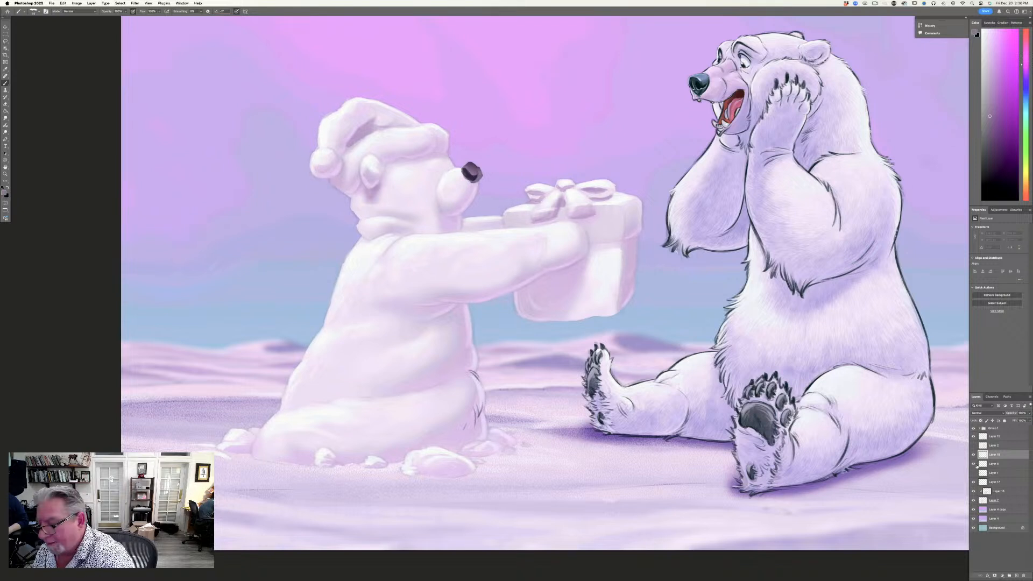
# Raise the snow bear line art layer's opacity slightly and add a new layer directly above it.
pyautogui.click(992, 463)
pyautogui.click(1029, 413)
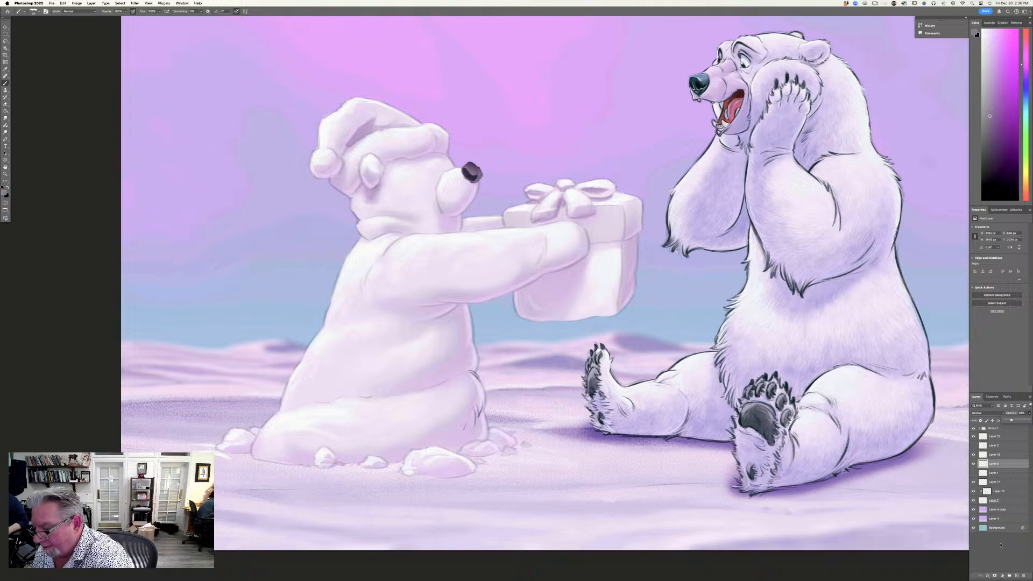
pyautogui.click(1016, 575)
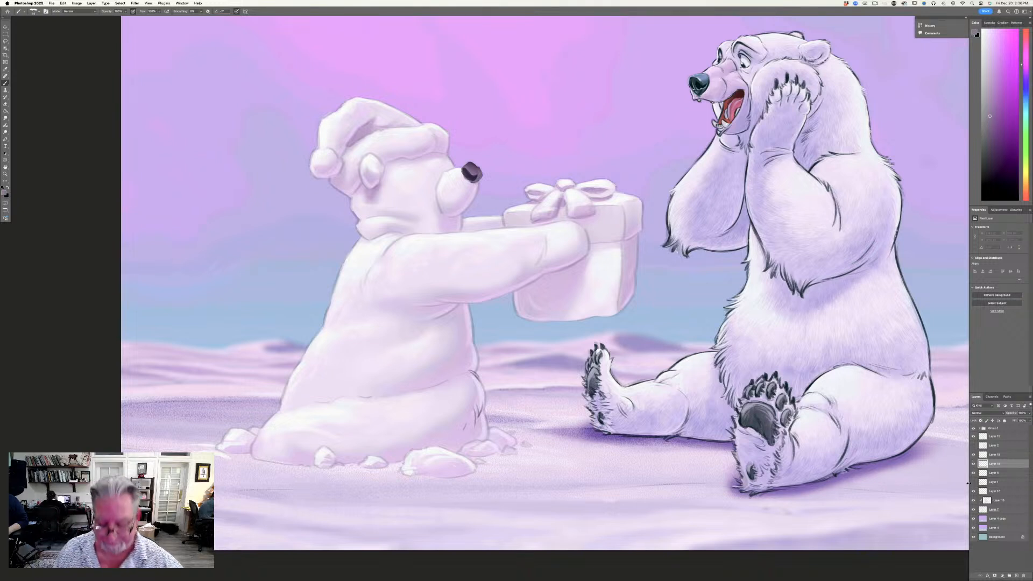
# Set the foreground colour to a dark muted purple and ready the Brush for outlining the snow bear.
pyautogui.press('super+plus')
pyautogui.click(5, 192)
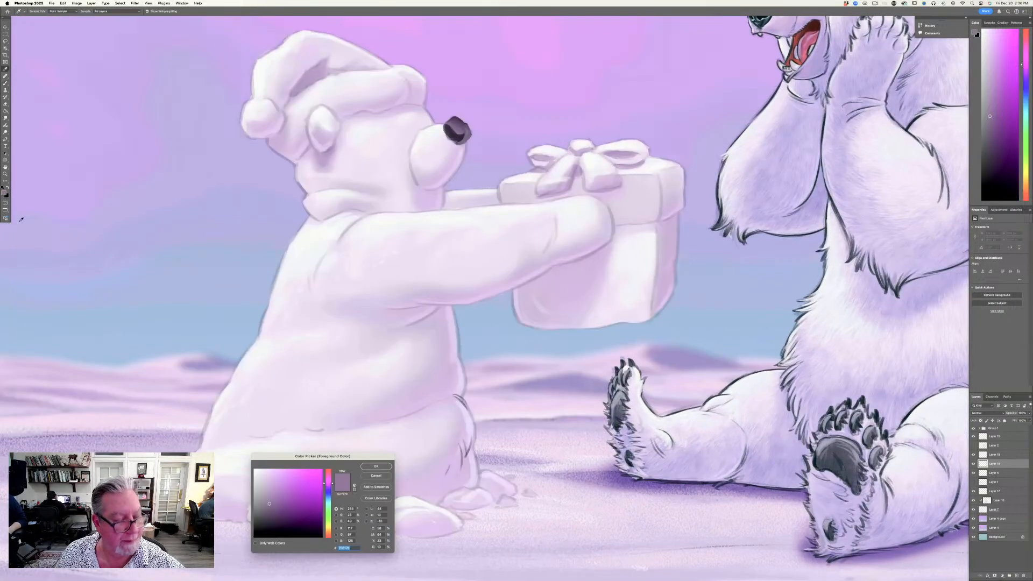
pyautogui.click(268, 531)
pyautogui.click(376, 466)
pyautogui.press('b')
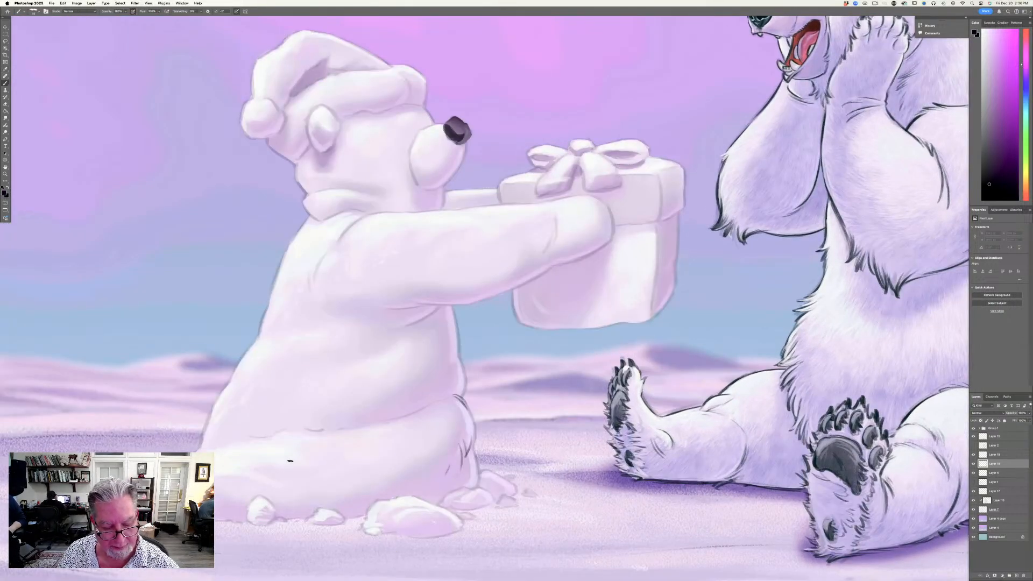
pyautogui.click(5, 192)
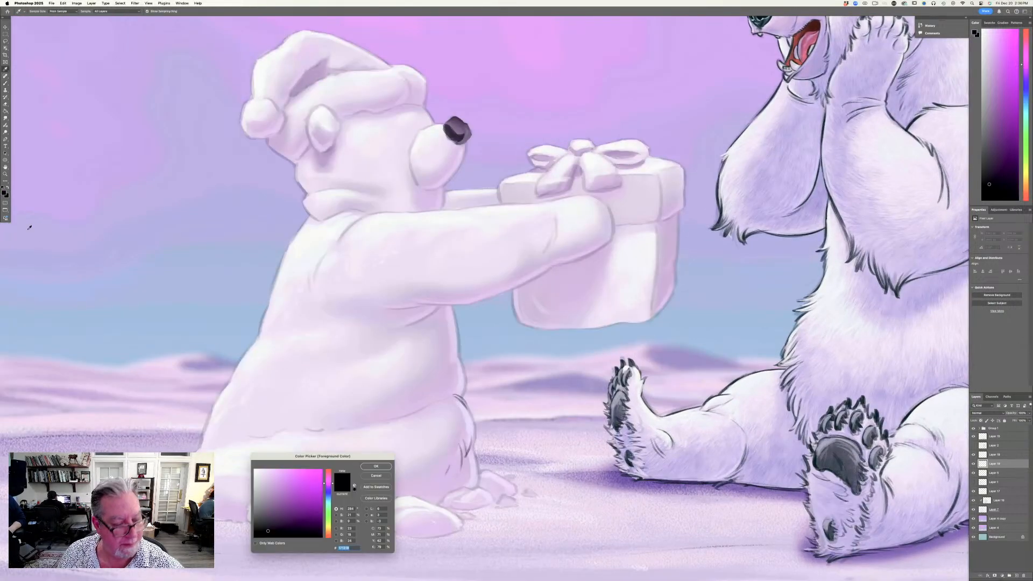
pyautogui.click(273, 519)
pyautogui.click(376, 466)
pyautogui.press('b')
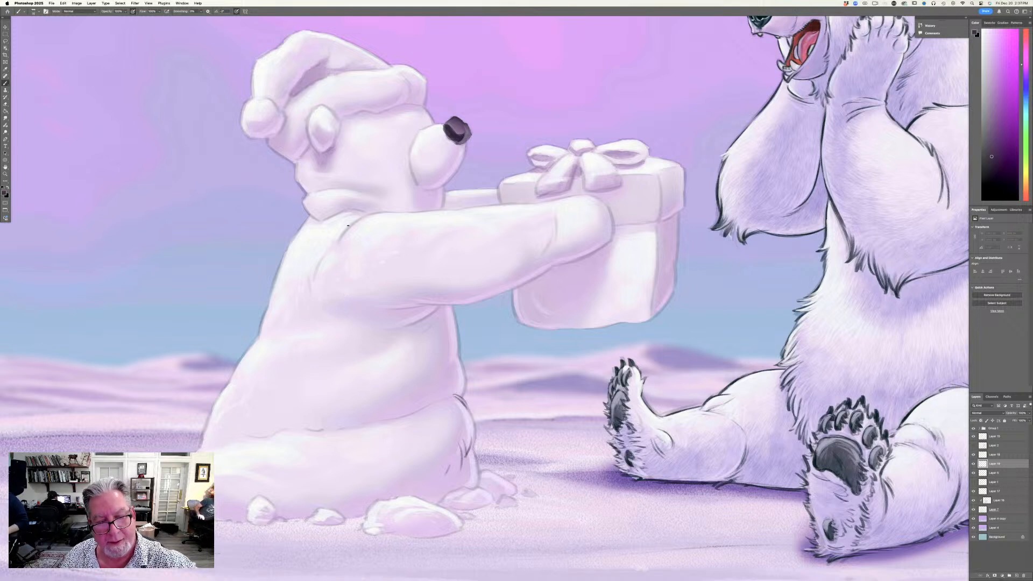
# Paint thin dark outlines along the snow bear's shoulder crease, back and belly edge on the new layer.
pyautogui.moveTo(356, 221); pyautogui.dragTo(314, 275)
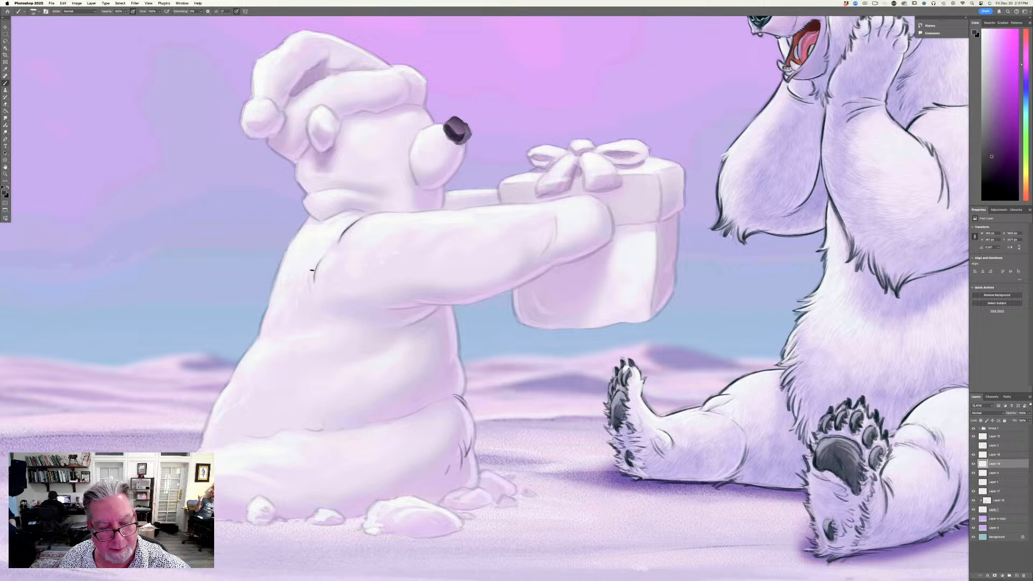
pyautogui.moveTo(310, 216)
pyautogui.mouseDown()
pyautogui.moveTo(293, 240)
pyautogui.moveTo(309, 215)
pyautogui.moveTo(282, 258)
pyautogui.moveTo(286, 250)
pyautogui.moveTo(259, 344)
pyautogui.moveTo(260, 326)
pyautogui.moveTo(200, 446)
pyautogui.mouseUp()
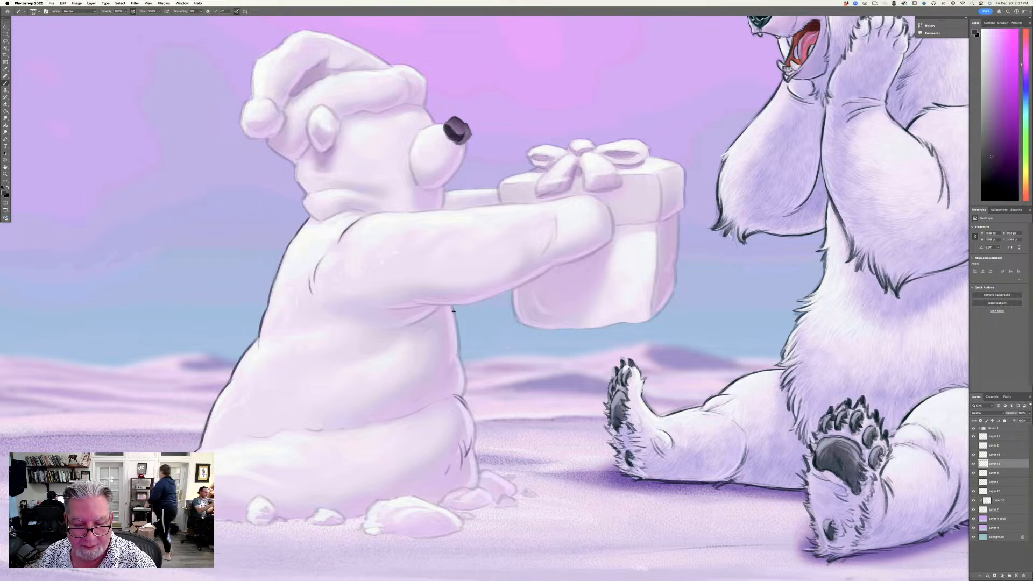
pyautogui.moveTo(453, 311)
pyautogui.mouseDown()
pyautogui.moveTo(466, 383)
pyautogui.moveTo(458, 400)
pyautogui.moveTo(469, 449)
pyautogui.mouseUp()
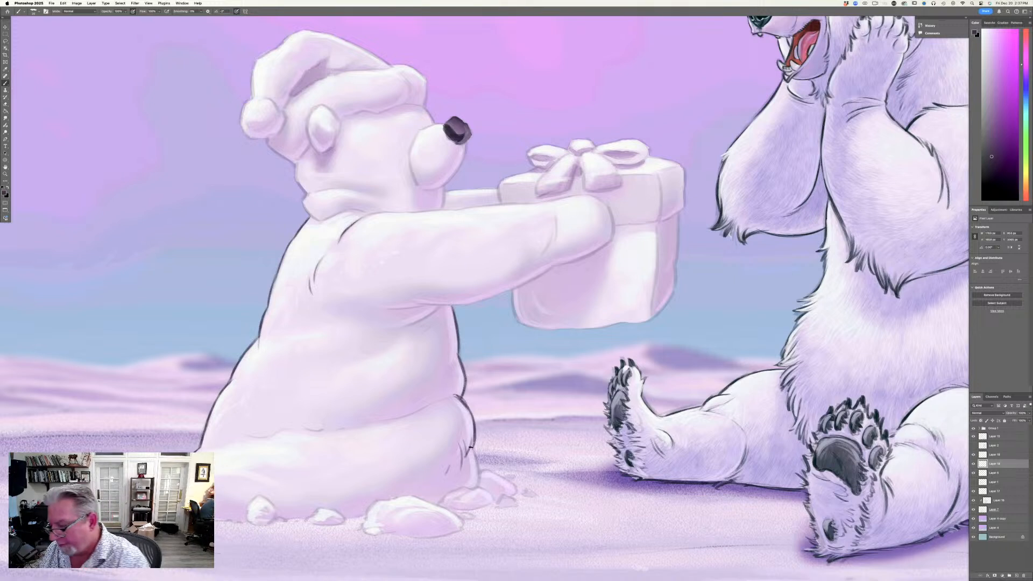
# Toggle the snow bear's line, highlight, shading and base layers one at a time to examine what each contributes.
pyautogui.click(990, 454)
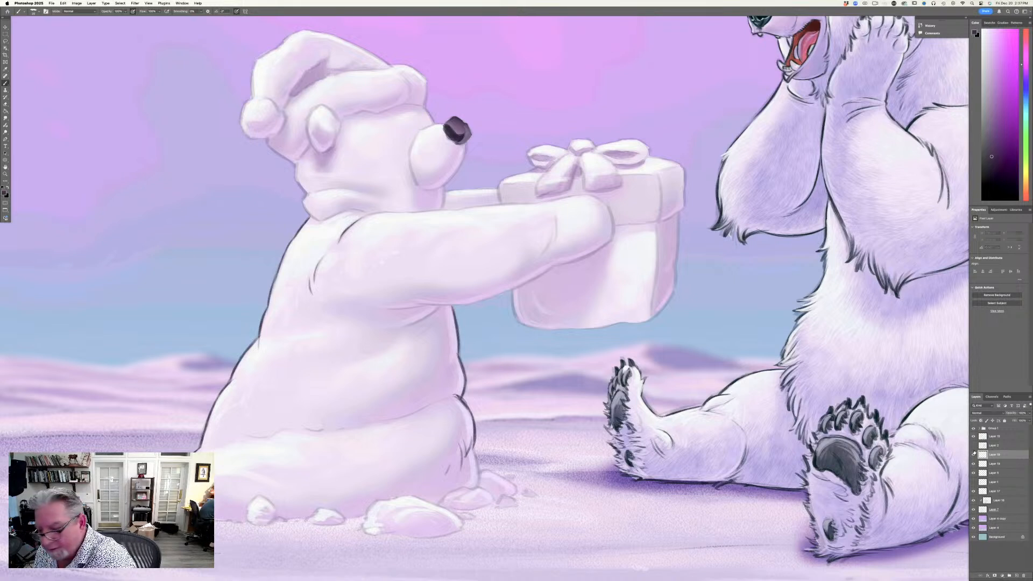
pyautogui.click(974, 438)
pyautogui.click(973, 438)
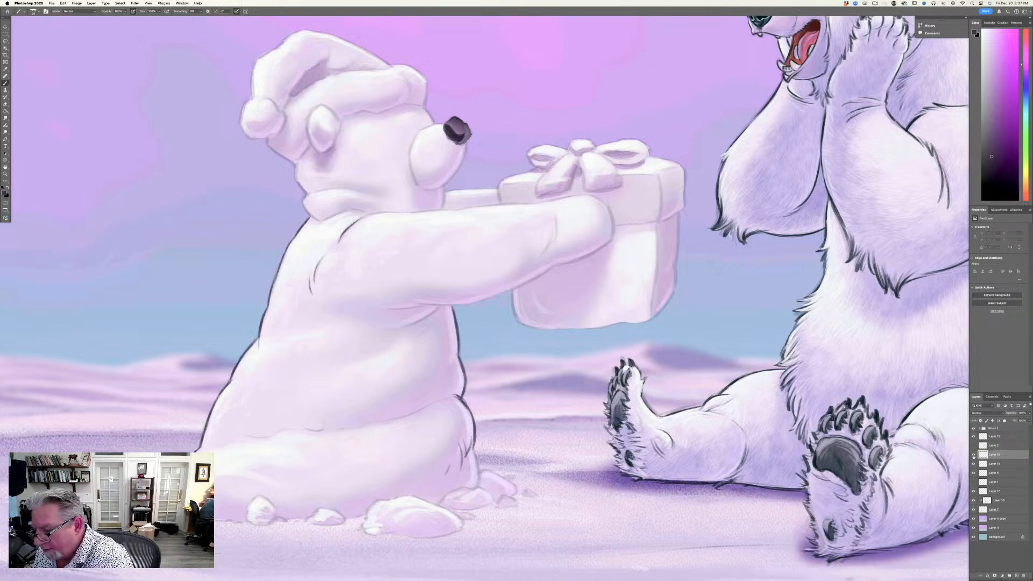
pyautogui.click(973, 473)
pyautogui.click(974, 473)
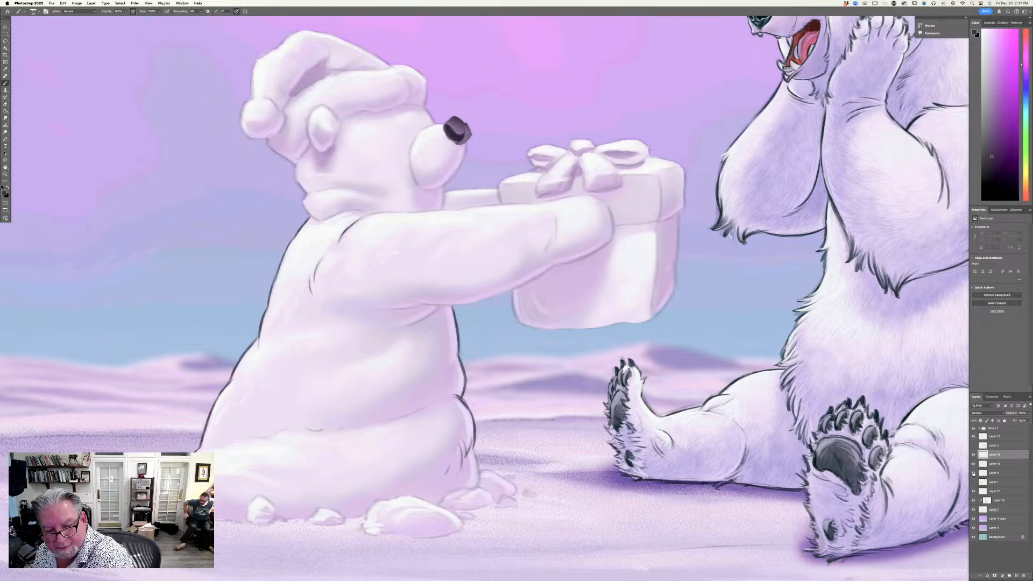
pyautogui.click(974, 491)
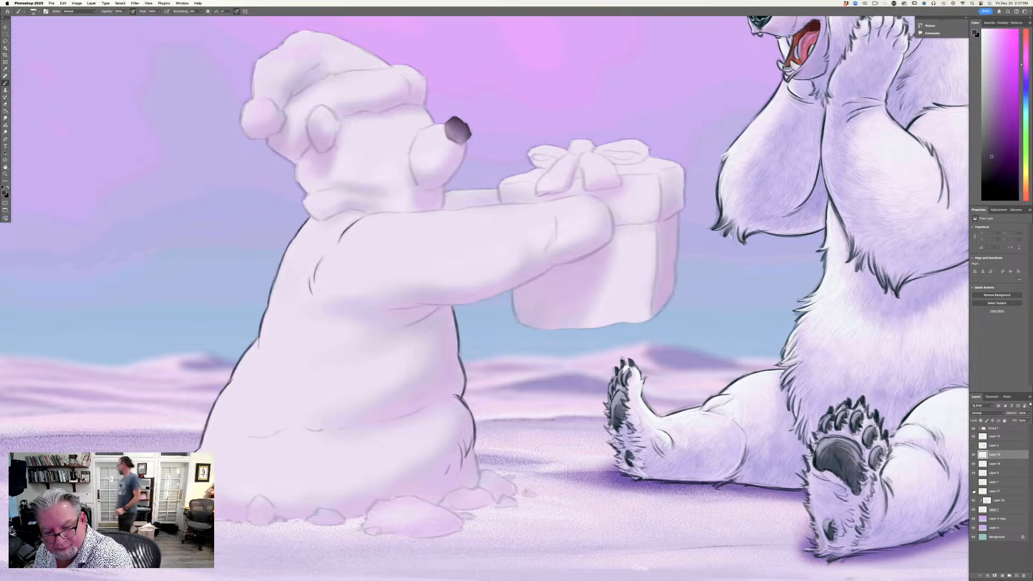
pyautogui.click(974, 492)
pyautogui.click(973, 500)
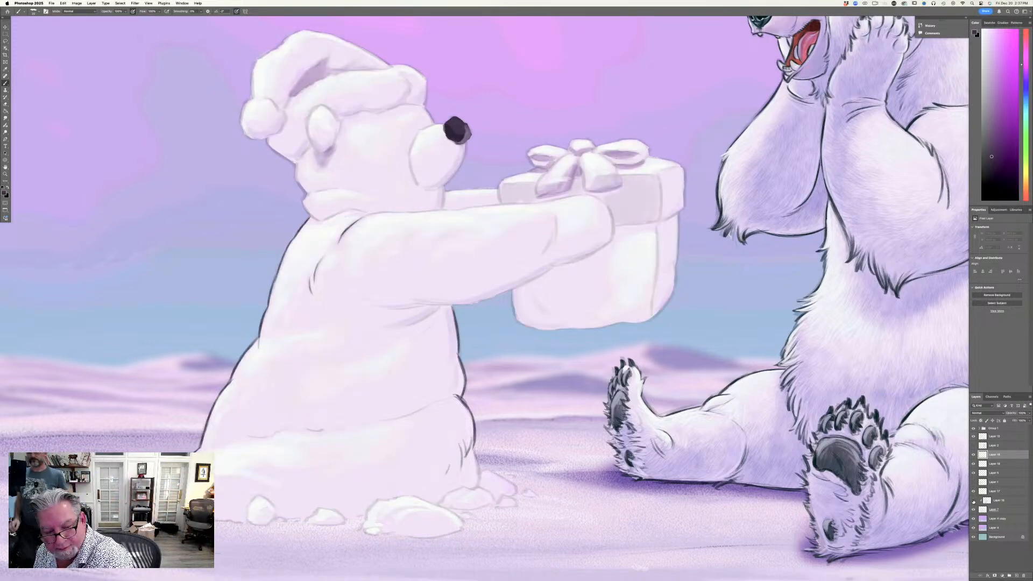
pyautogui.click(973, 501)
pyautogui.click(973, 510)
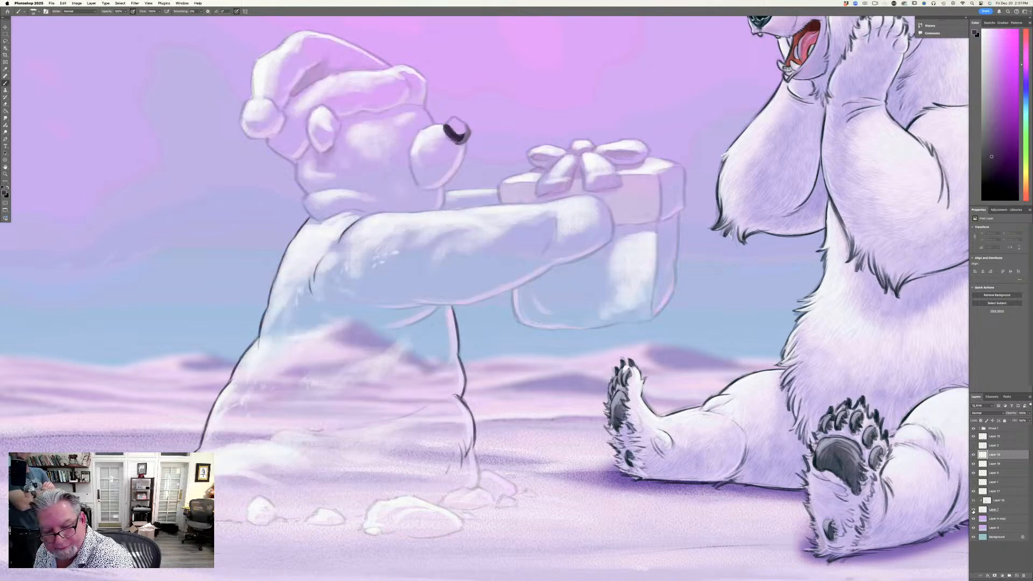
pyautogui.click(973, 510)
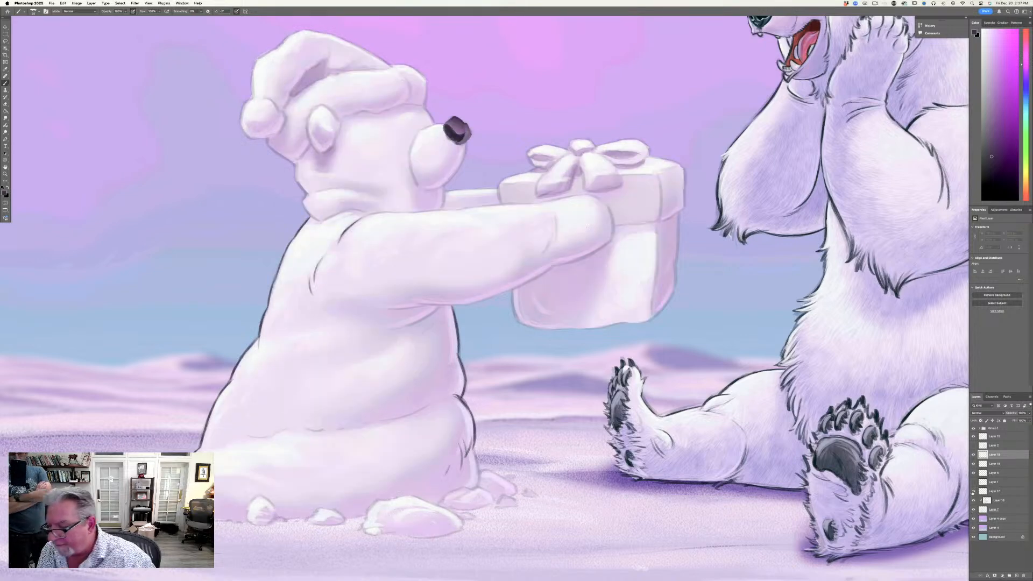
# Hide the empty layer above the new outlines and compare the snow bear with the outline layer off and on.
pyautogui.click(973, 455)
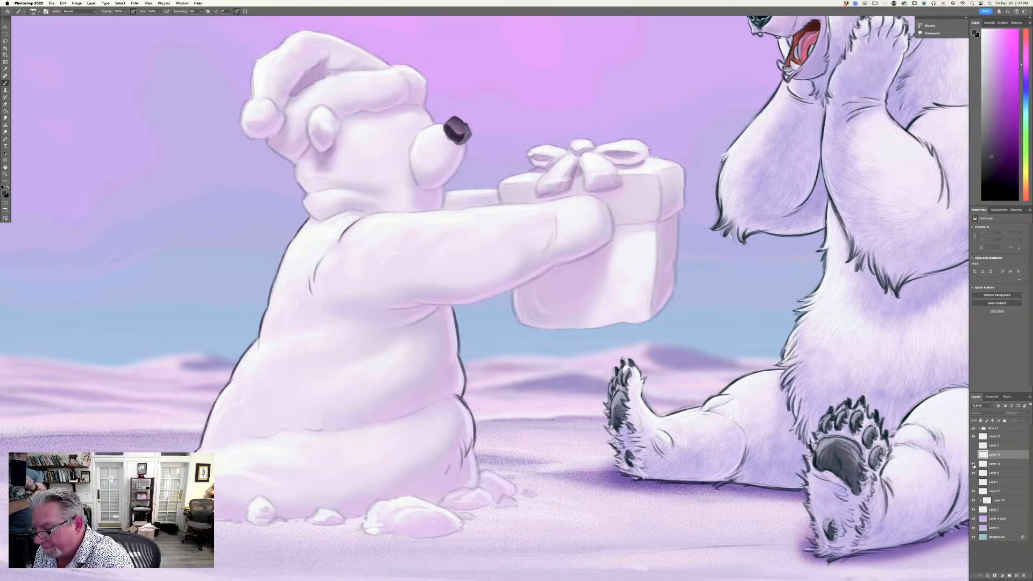
pyautogui.click(974, 463)
pyautogui.click(973, 464)
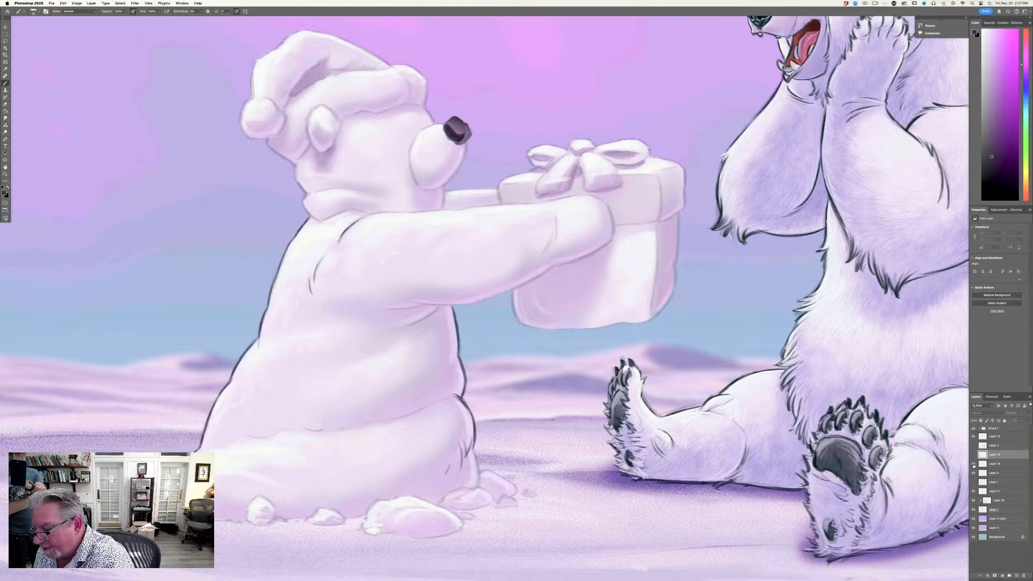
pyautogui.click(973, 464)
pyautogui.click(973, 464)
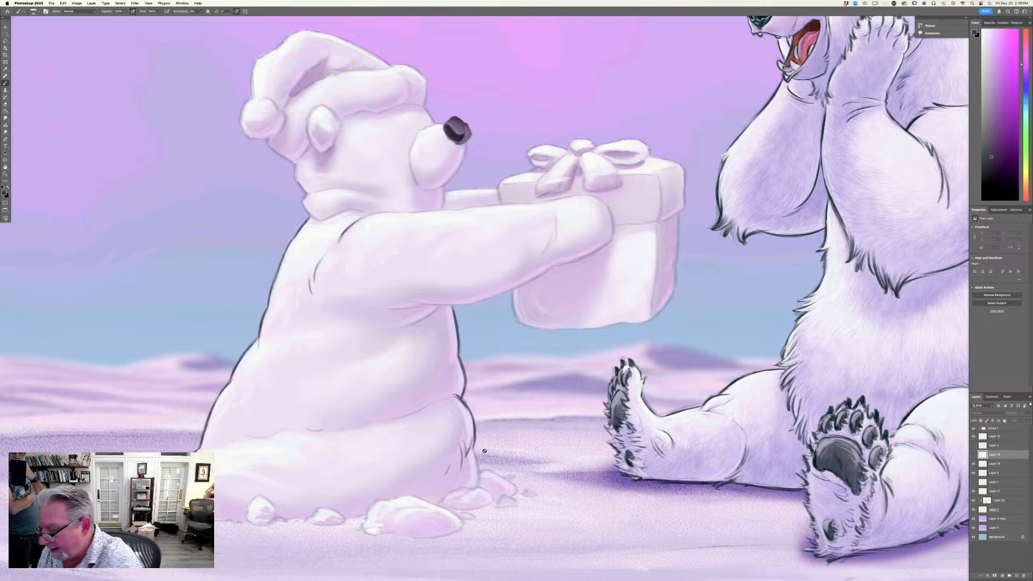
# Paint thin dark outlines around the snow chunks along the snow bear's base on the existing outline layer.
pyautogui.click(990, 463)
pyautogui.moveTo(471, 450)
pyautogui.mouseDown()
pyautogui.moveTo(479, 478)
pyautogui.moveTo(479, 470)
pyautogui.moveTo(536, 496)
pyautogui.moveTo(498, 501)
pyautogui.mouseUp()
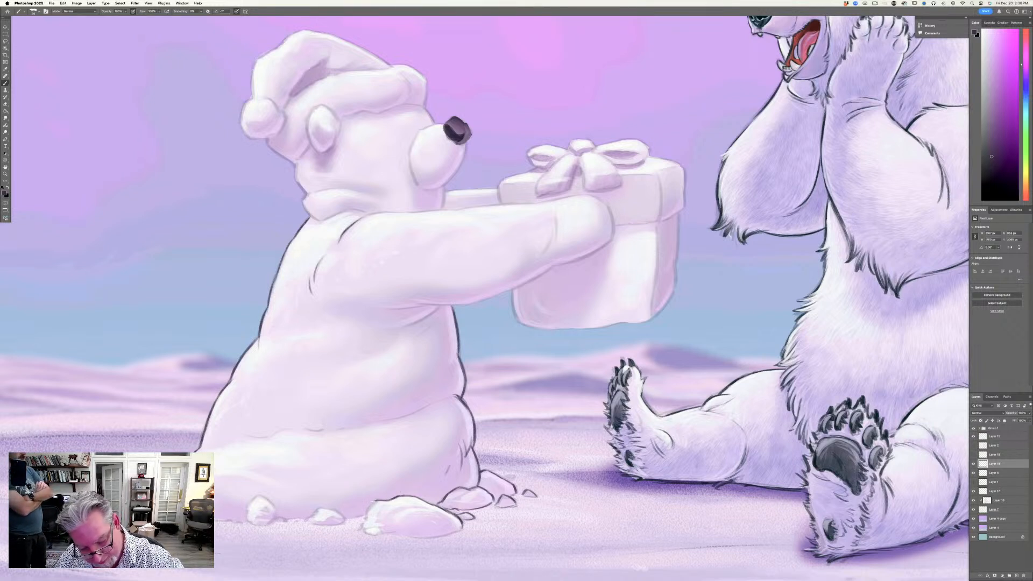
pyautogui.moveTo(366, 511)
pyautogui.mouseDown()
pyautogui.moveTo(364, 531)
pyautogui.moveTo(381, 530)
pyautogui.mouseUp()
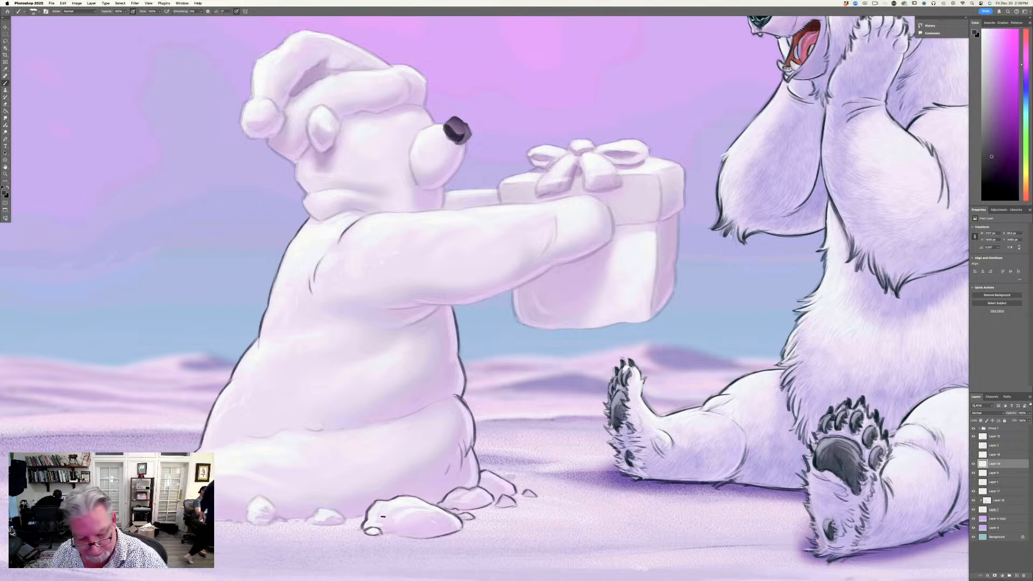
pyautogui.moveTo(388, 534); pyautogui.dragTo(408, 537)
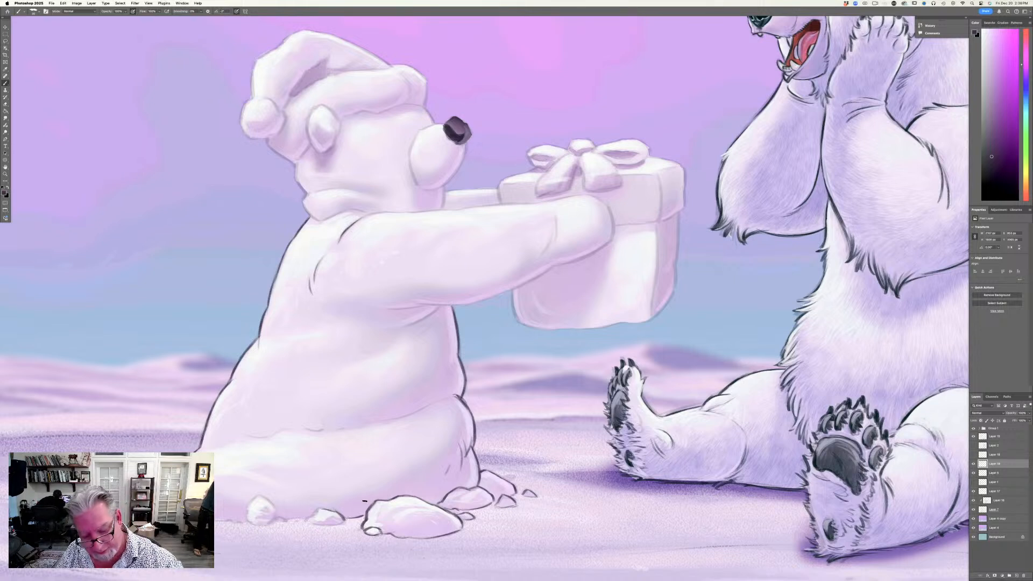
pyautogui.moveTo(319, 507)
pyautogui.mouseDown()
pyautogui.moveTo(303, 521)
pyautogui.moveTo(336, 525)
pyautogui.moveTo(307, 521)
pyautogui.mouseUp()
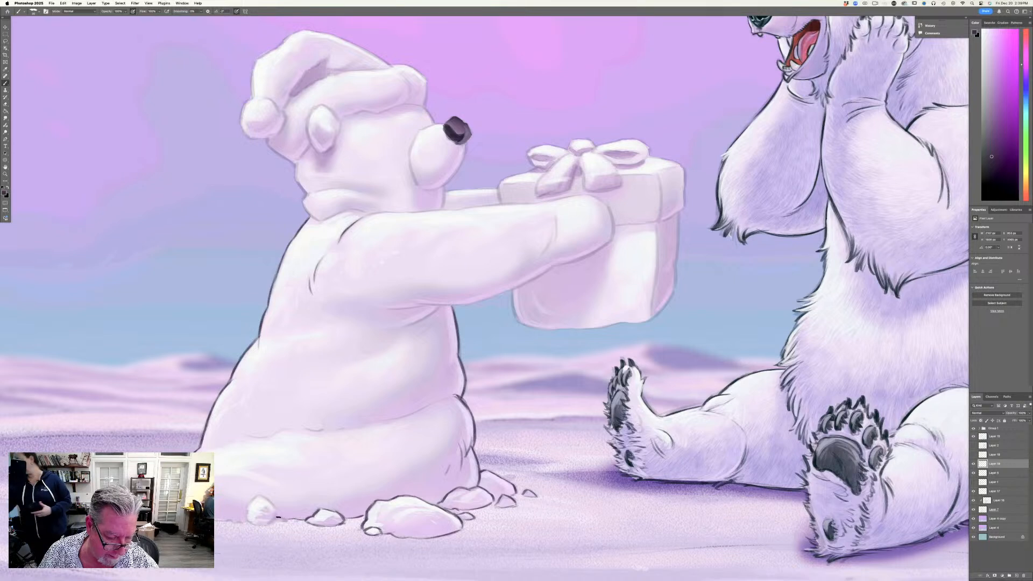
pyautogui.moveTo(262, 498)
pyautogui.mouseDown()
pyautogui.moveTo(248, 518)
pyautogui.moveTo(269, 523)
pyautogui.moveTo(264, 511)
pyautogui.moveTo(260, 525)
pyautogui.moveTo(229, 521)
pyautogui.mouseUp()
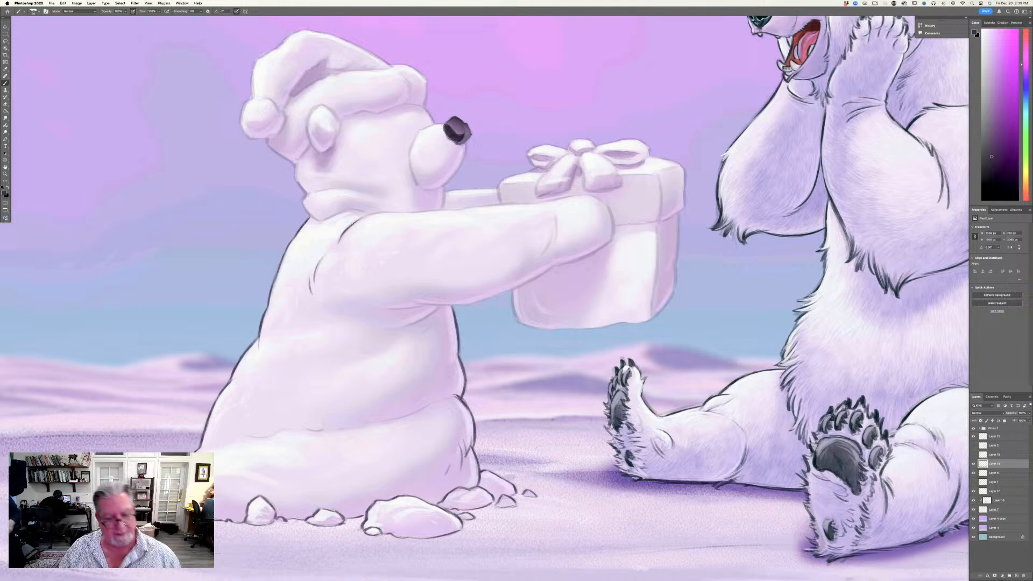
# Outline the gift box's lid edge, side, corner and underside, and the lower edge of the snow bear's near arm.
pyautogui.press('super+0')
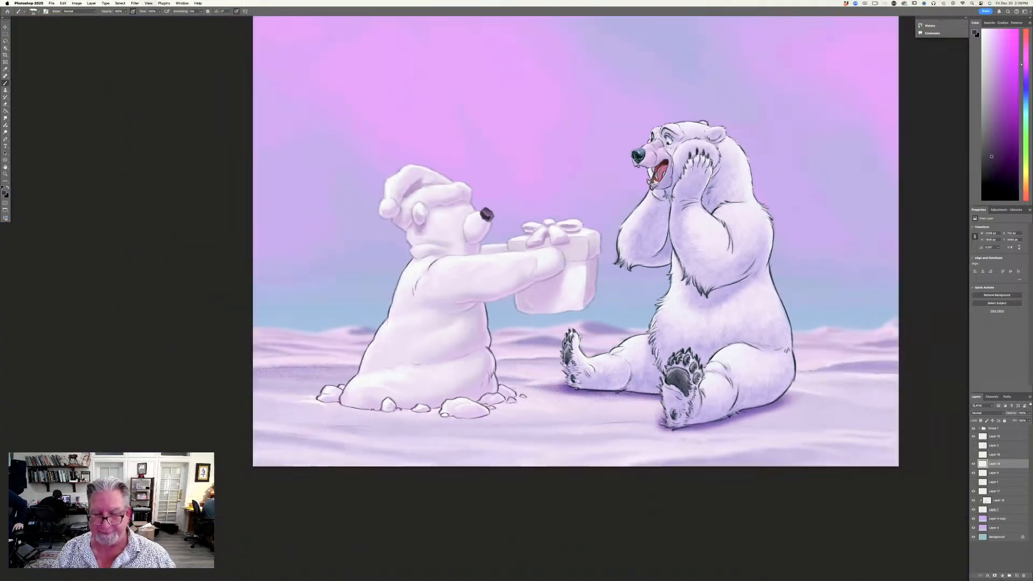
pyautogui.press('super+equal')
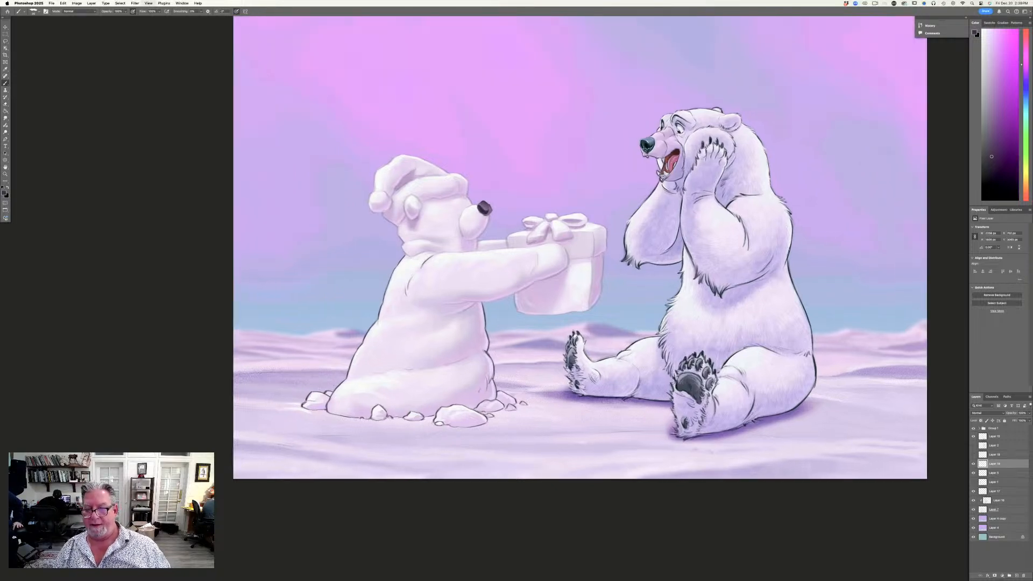
pyautogui.moveTo(623, 207); pyautogui.dragTo(624, 240)
pyautogui.moveTo(640, 211); pyautogui.dragTo(641, 217)
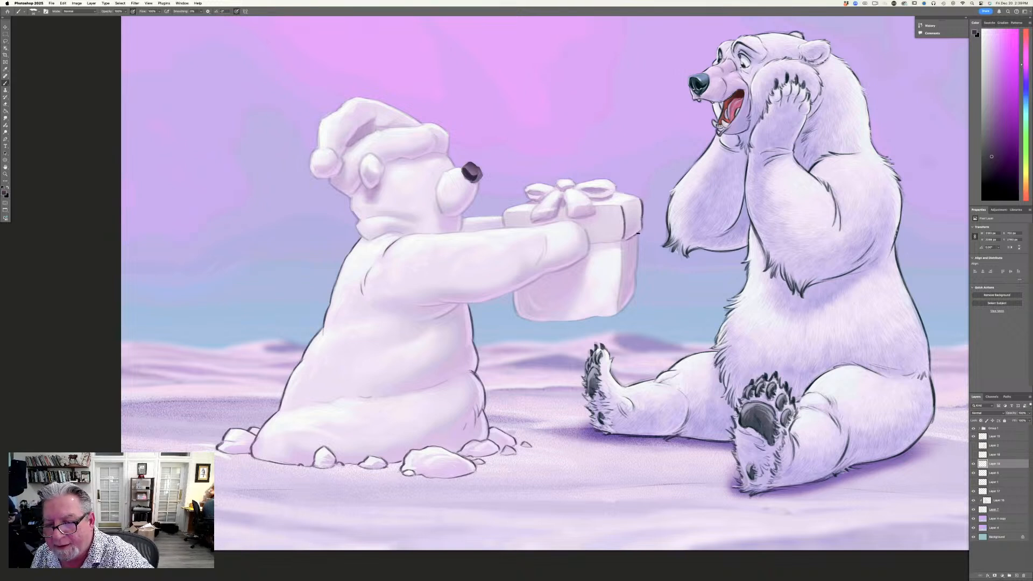
pyautogui.moveTo(638, 233)
pyautogui.mouseDown()
pyautogui.moveTo(634, 292)
pyautogui.moveTo(618, 312)
pyautogui.mouseUp()
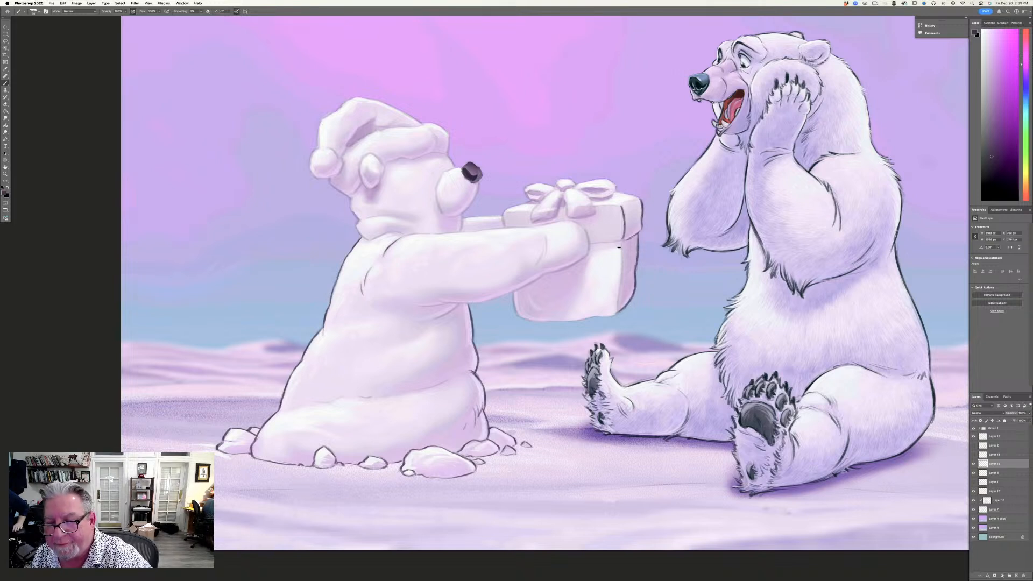
pyautogui.moveTo(621, 243)
pyautogui.mouseDown()
pyautogui.moveTo(614, 316)
pyautogui.moveTo(614, 283)
pyautogui.moveTo(623, 311)
pyautogui.moveTo(559, 320)
pyautogui.moveTo(520, 317)
pyautogui.mouseUp()
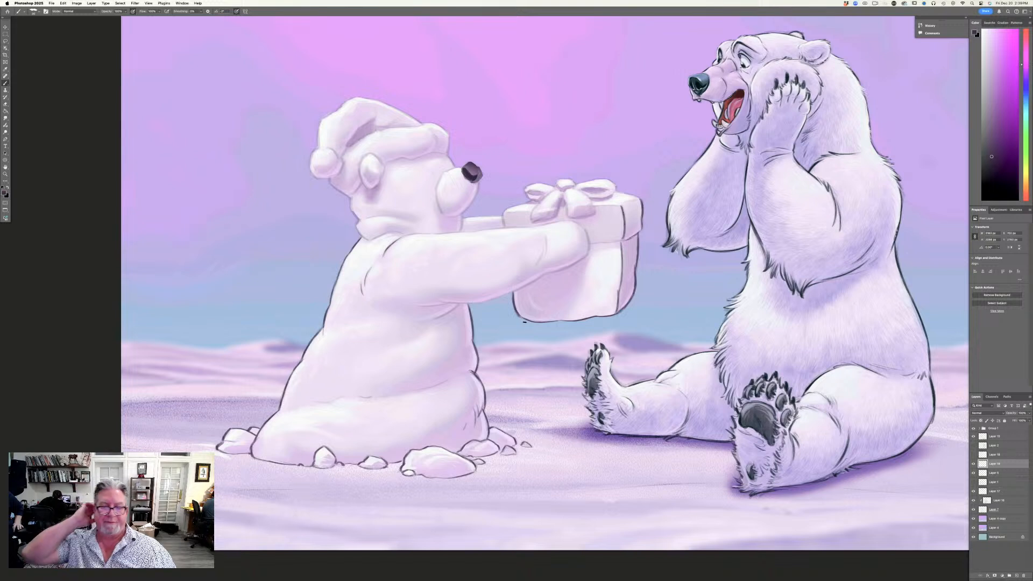
pyautogui.moveTo(575, 222)
pyautogui.mouseDown()
pyautogui.moveTo(588, 249)
pyautogui.moveTo(503, 297)
pyautogui.moveTo(422, 297)
pyautogui.moveTo(447, 303)
pyautogui.moveTo(423, 307)
pyautogui.mouseUp()
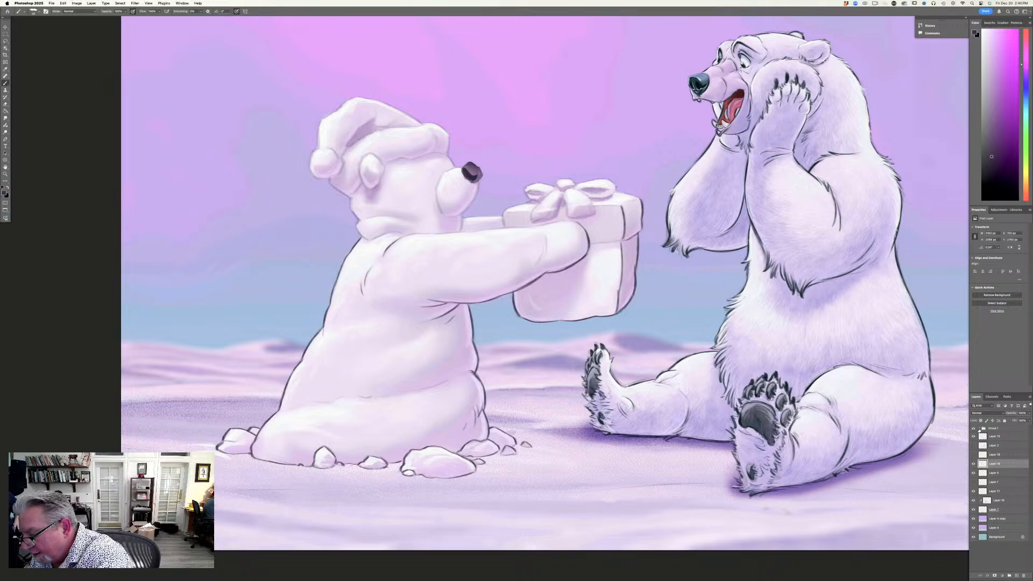
# Toggle the polar bear group's highlight and line layers to examine how its outlines are treated.
pyautogui.click(980, 428)
pyautogui.click(972, 437)
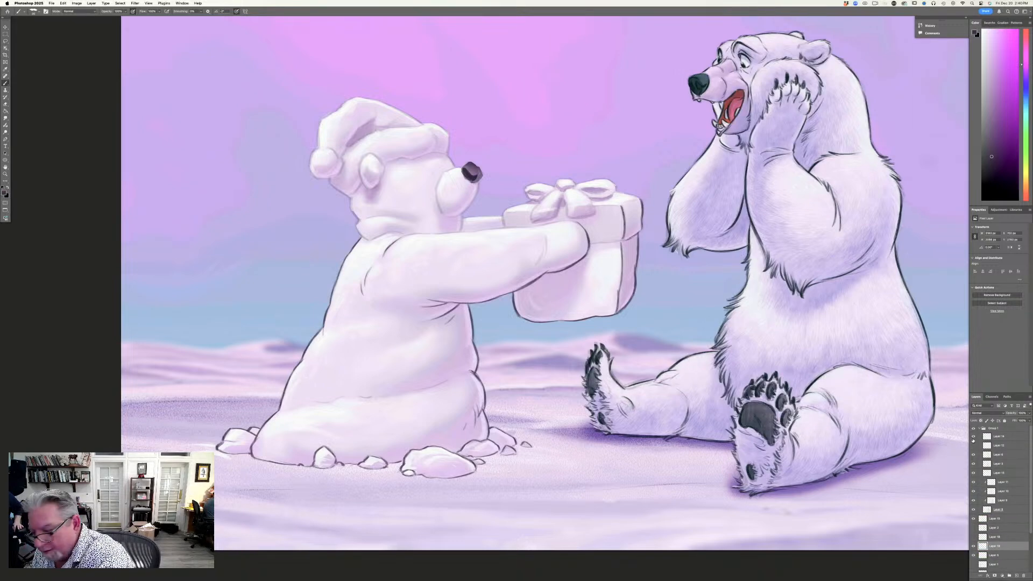
pyautogui.click(973, 455)
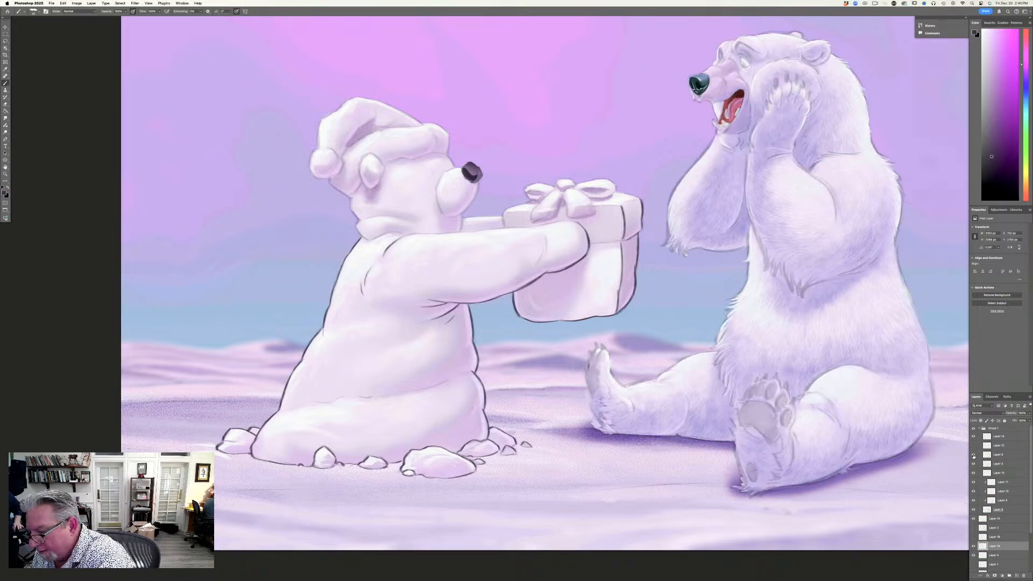
pyautogui.click(973, 455)
pyautogui.click(996, 455)
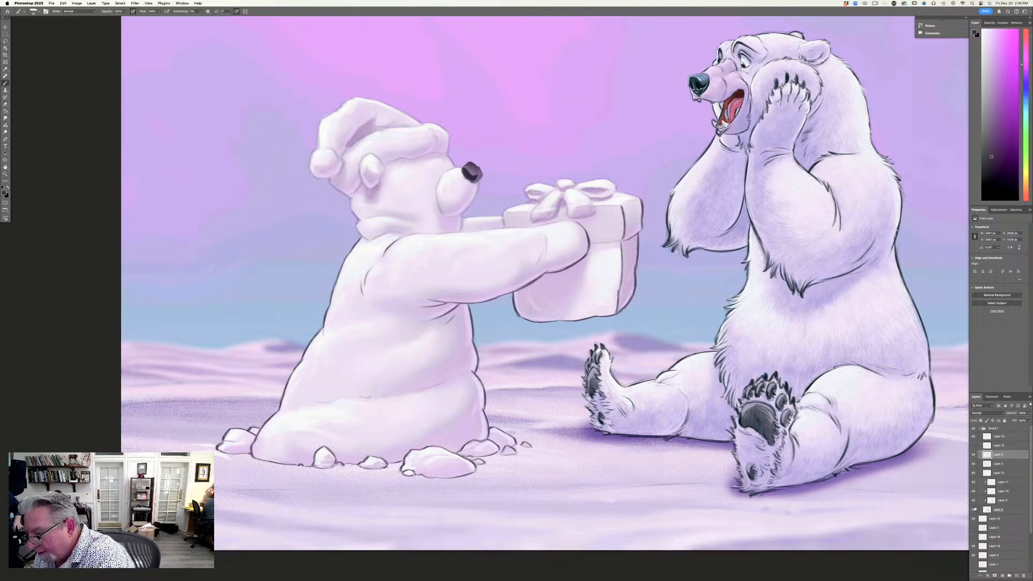
pyautogui.click(979, 429)
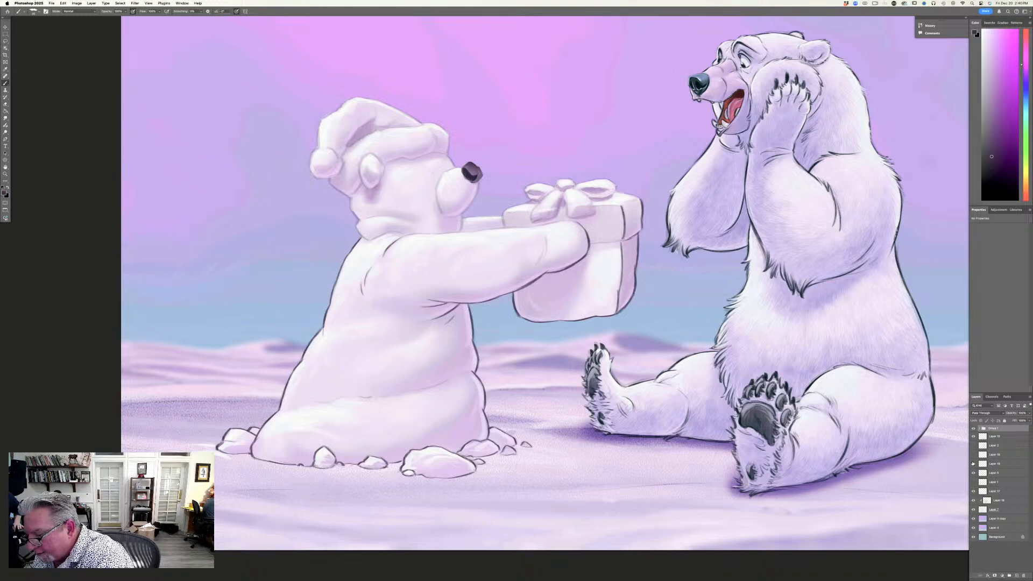
# Outline the back of the snow bear's neck, its collar, muzzle and ear on the snow bear's outline layer.
pyautogui.click(997, 463)
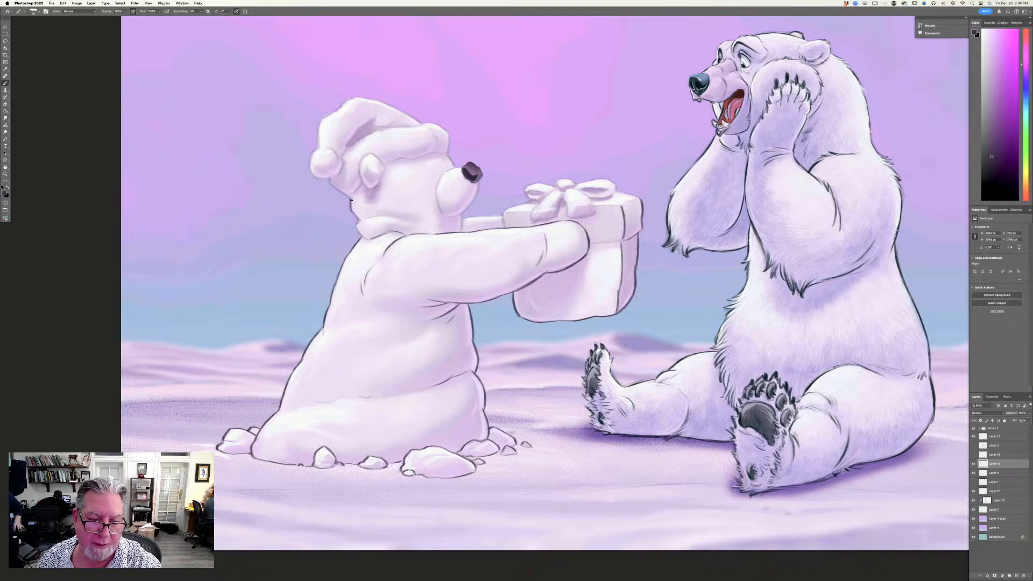
pyautogui.moveTo(351, 207); pyautogui.dragTo(357, 217)
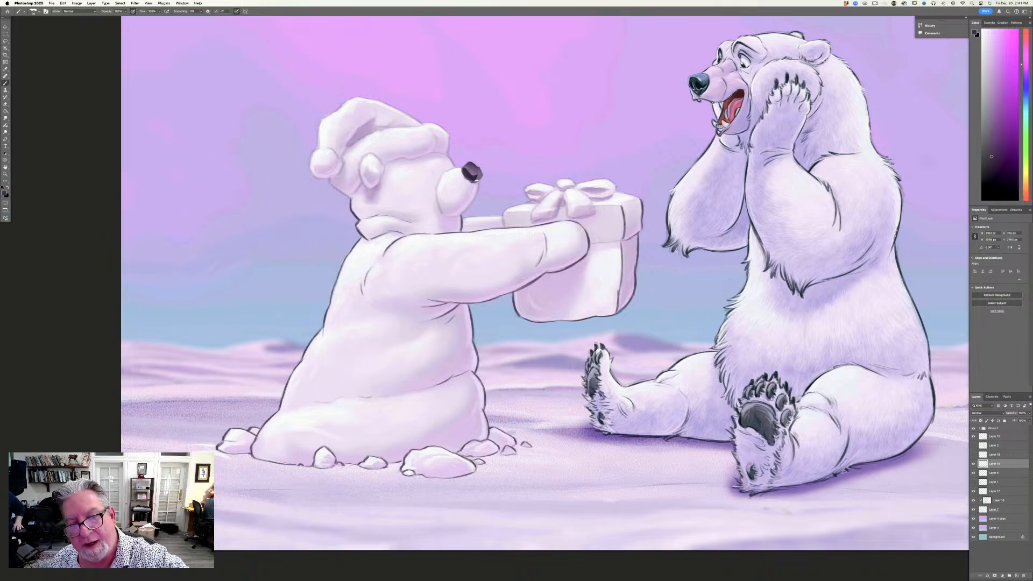
pyautogui.moveTo(478, 182); pyautogui.dragTo(476, 192)
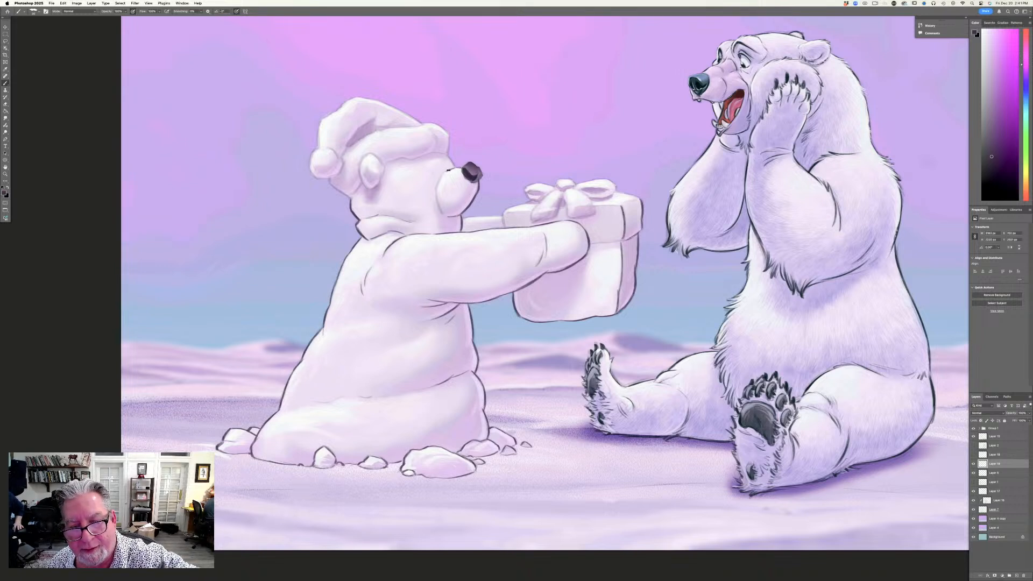
pyautogui.moveTo(437, 185); pyautogui.dragTo(441, 213)
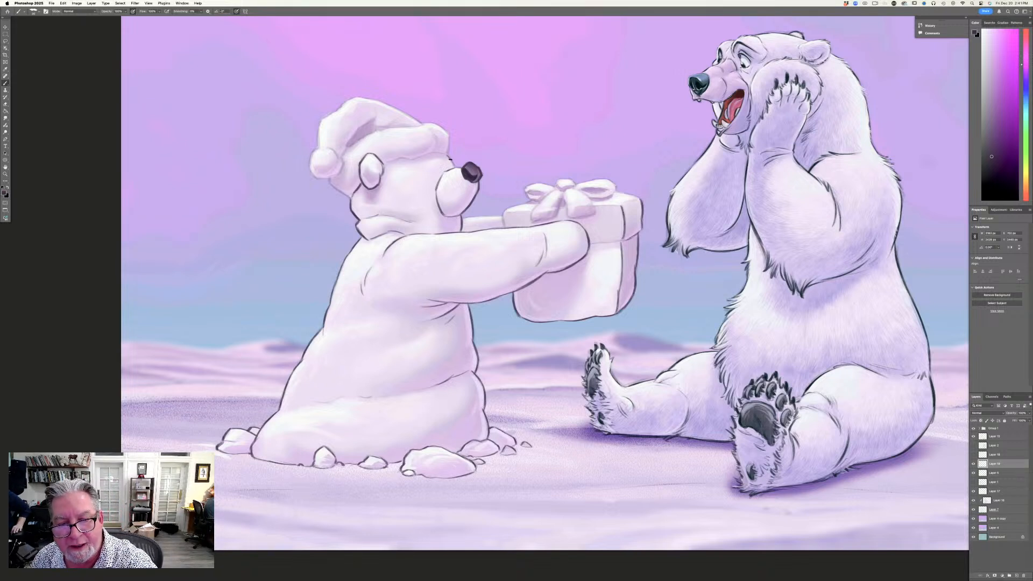
# Outline the snow bear's Santa hat, trim and pom-pom, its far arm, and the gift's lid and bow.
pyautogui.moveTo(448, 133); pyautogui.dragTo(448, 154)
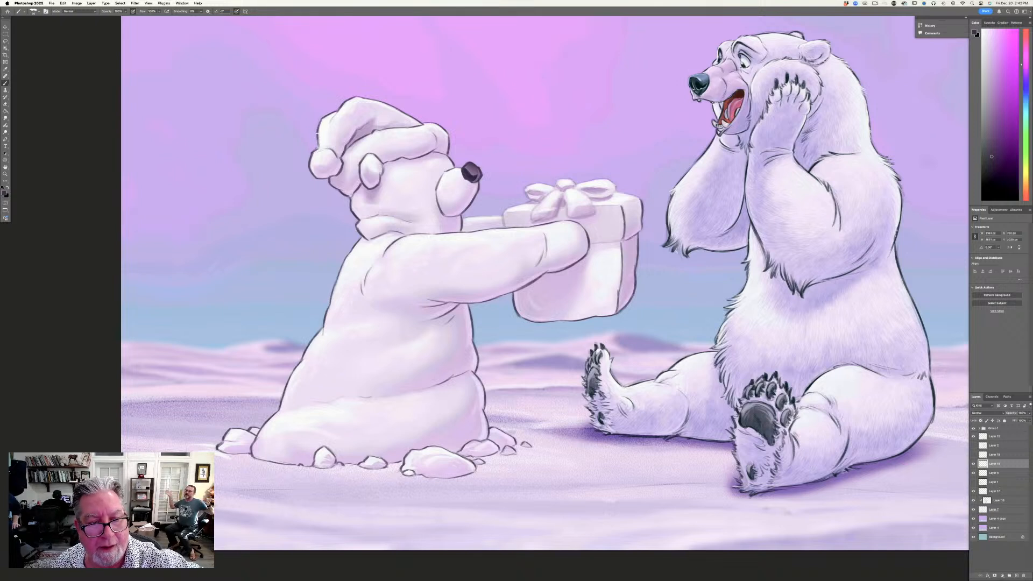
pyautogui.moveTo(318, 132); pyautogui.dragTo(312, 152)
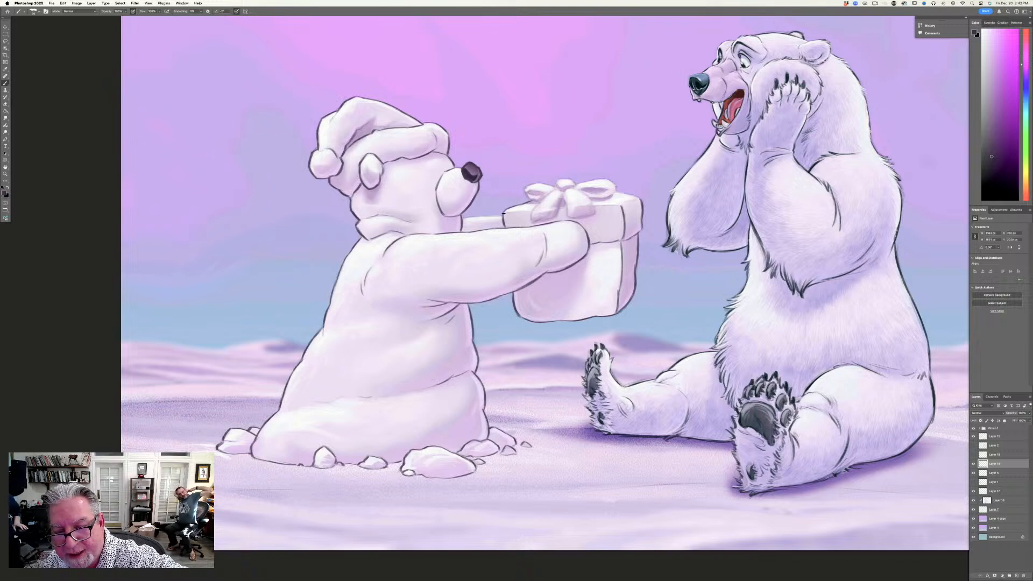
pyautogui.moveTo(500, 216); pyautogui.dragTo(475, 217)
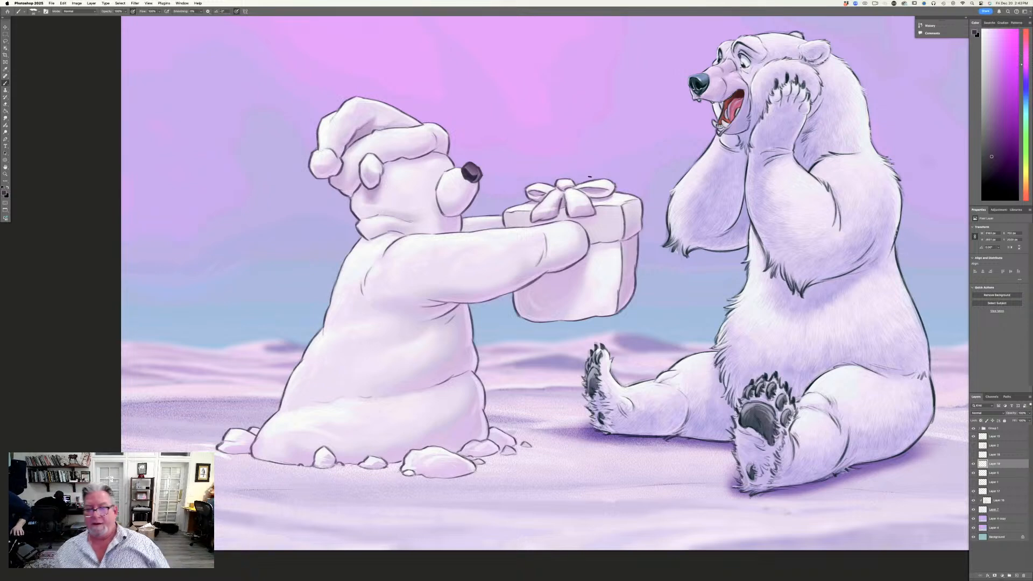
pyautogui.press('super+minus')
pyautogui.press('super+minus')
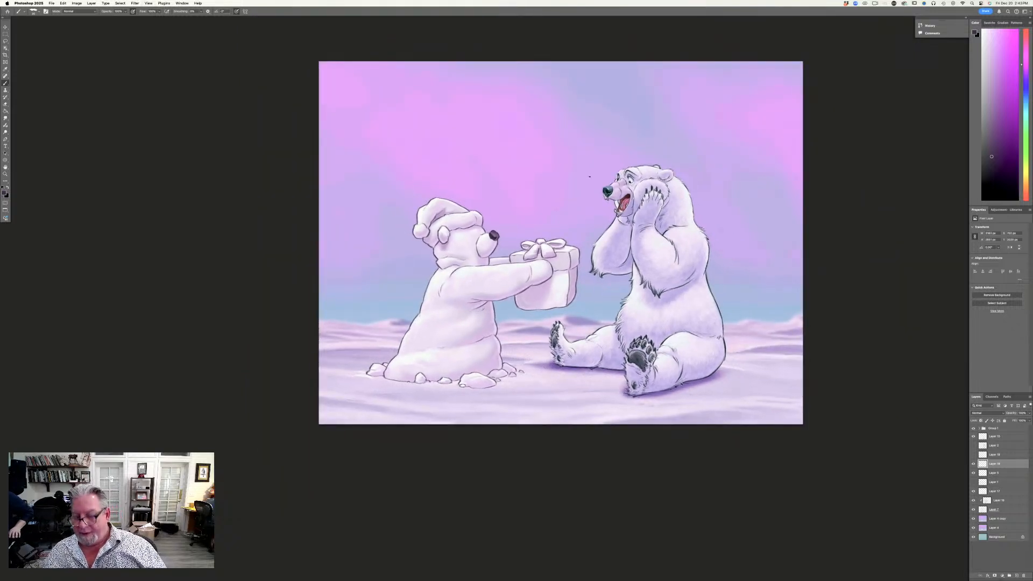
# Add a new layer directly above the Layer 4 copy background and set the foreground colour to a medium blue-purple.
pyautogui.press('super+plus')
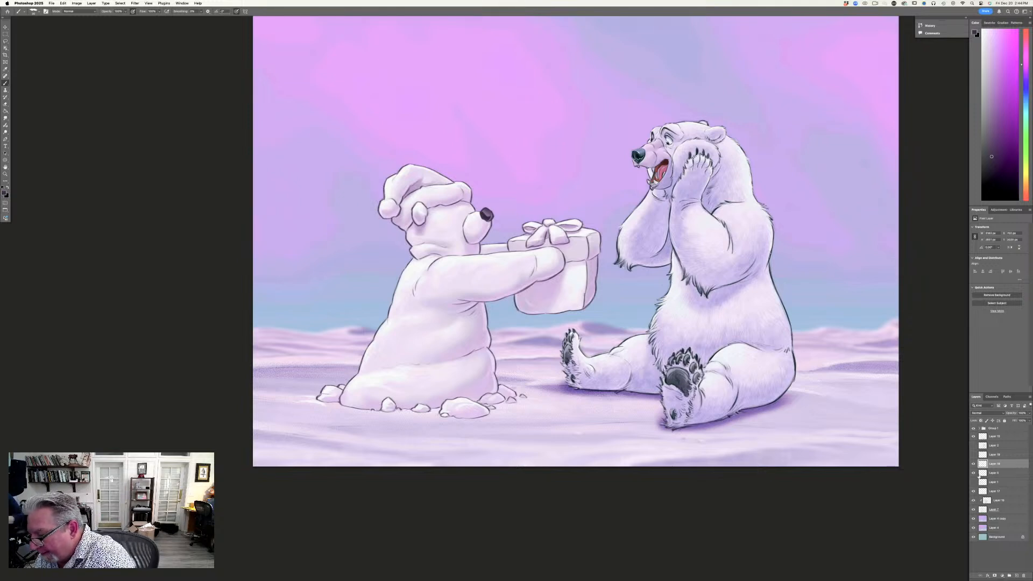
pyautogui.click(996, 518)
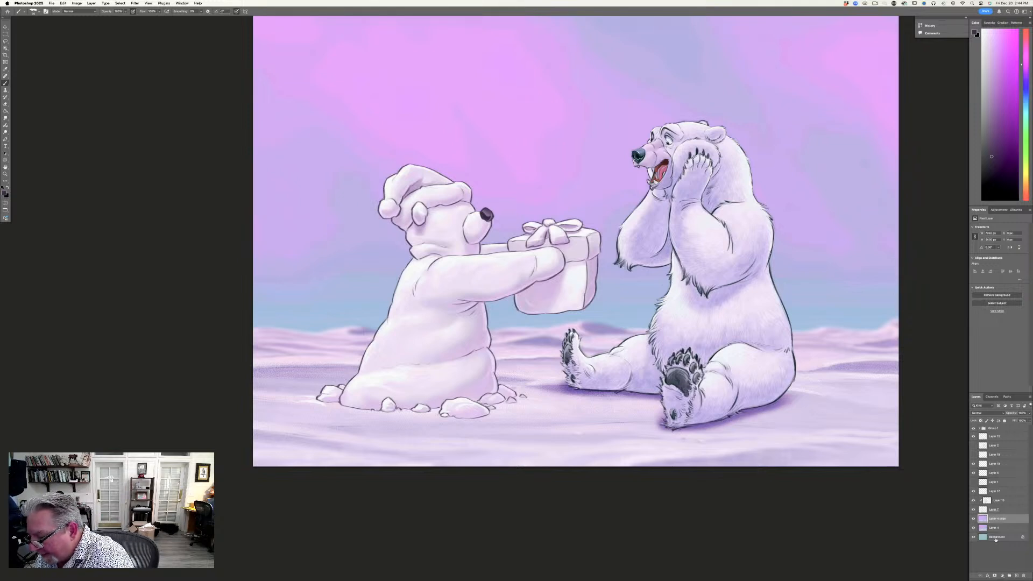
pyautogui.click(1017, 575)
pyautogui.click(5, 192)
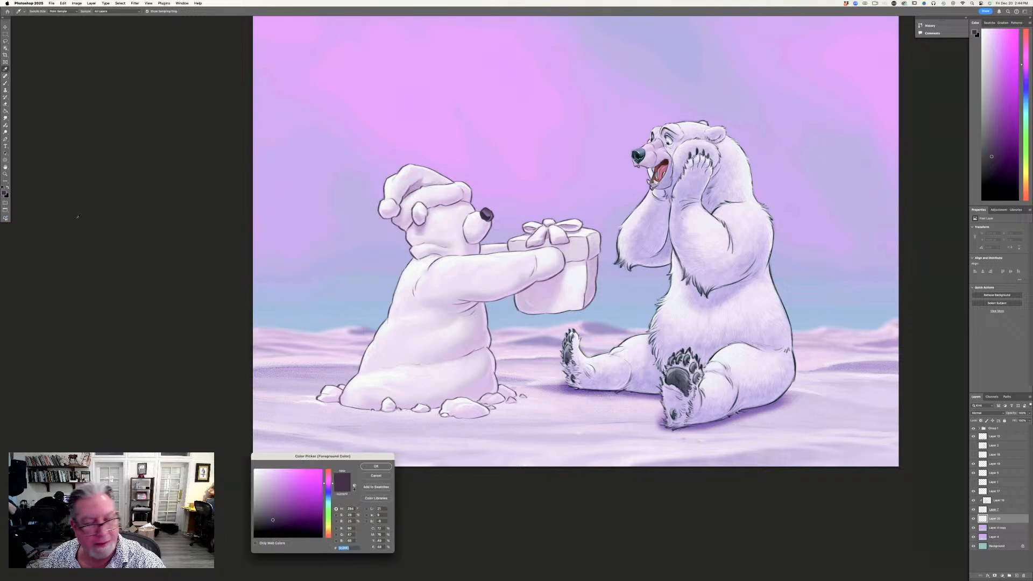
pyautogui.click(376, 465)
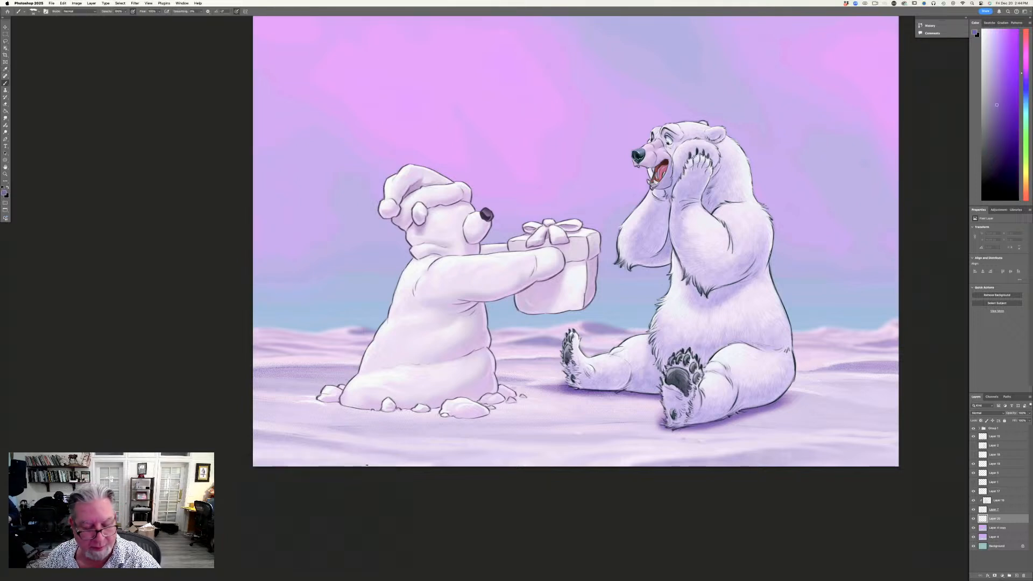
# Paint a soft purple ground shadow around the snow bear's base and snow chunks with an enlarged Soft Round brush.
pyautogui.click(34, 11)
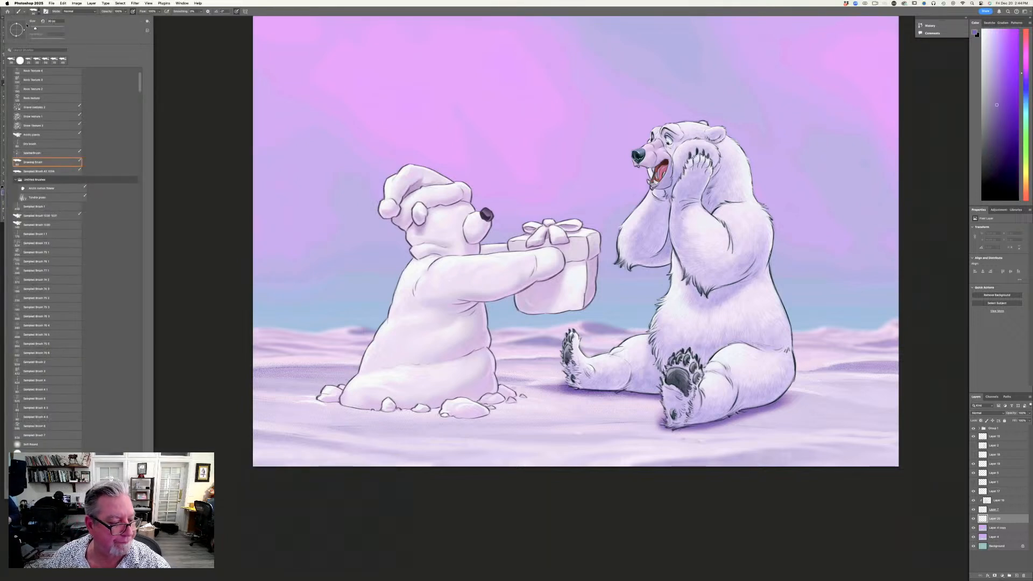
pyautogui.click(210, 391)
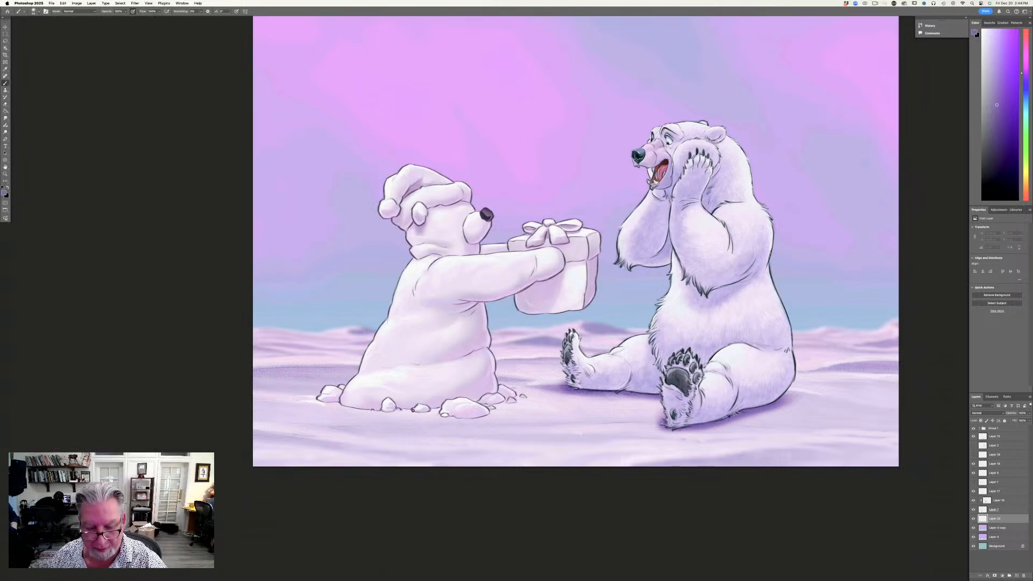
pyautogui.press(']')
pyautogui.press(']')
pyautogui.press(']')
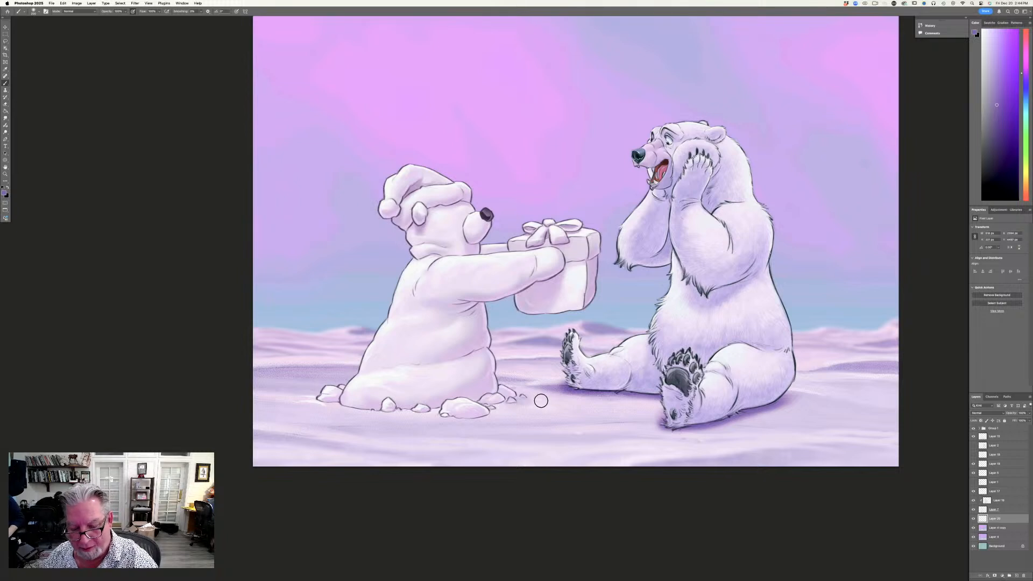
pyautogui.moveTo(540, 400); pyautogui.dragTo(300, 401)
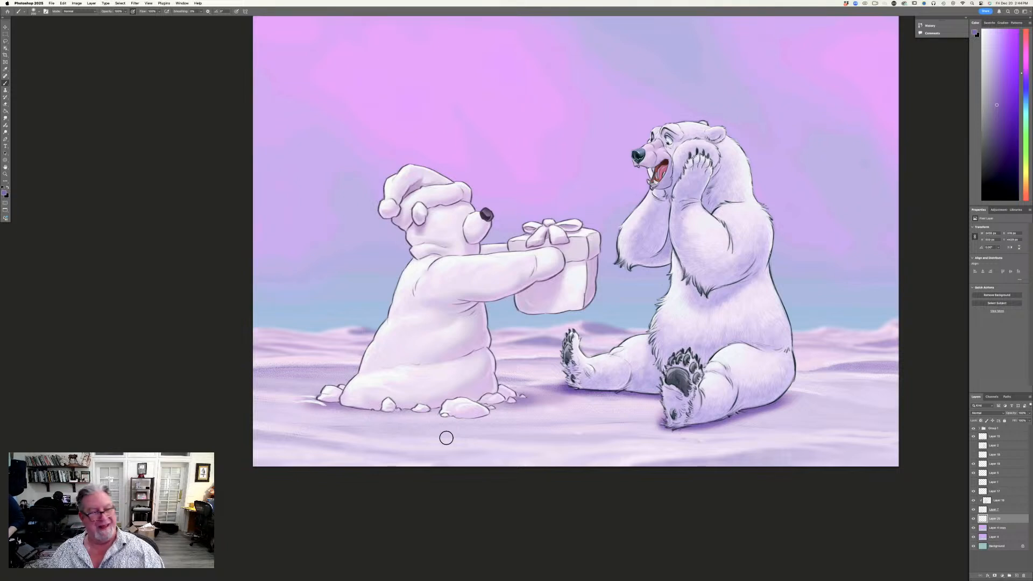
# Set the foreground colour to a pale lilac sampled from the snow and add a new layer above Group 1.
pyautogui.click(4, 194)
pyautogui.click(286, 408)
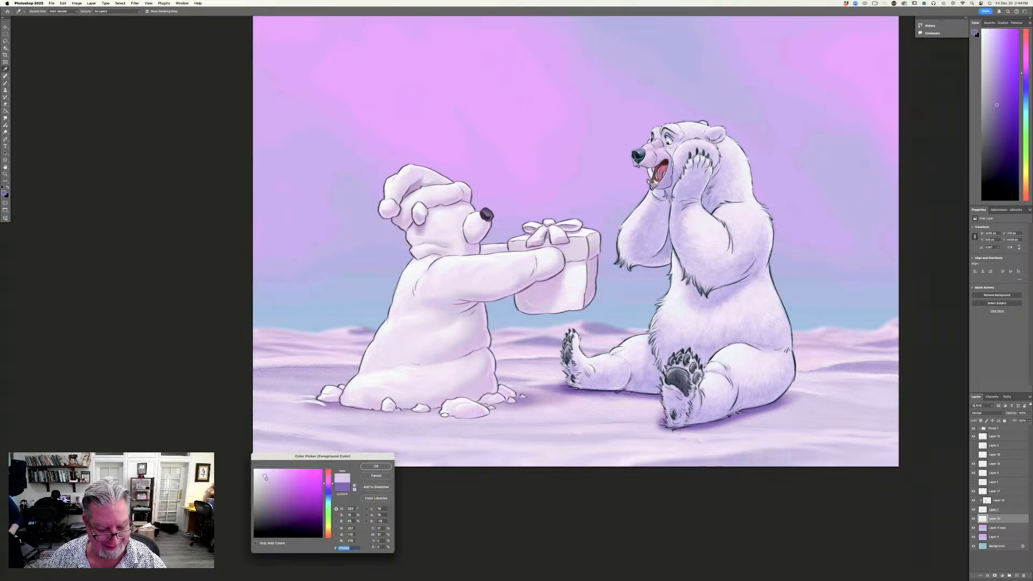
pyautogui.click(376, 466)
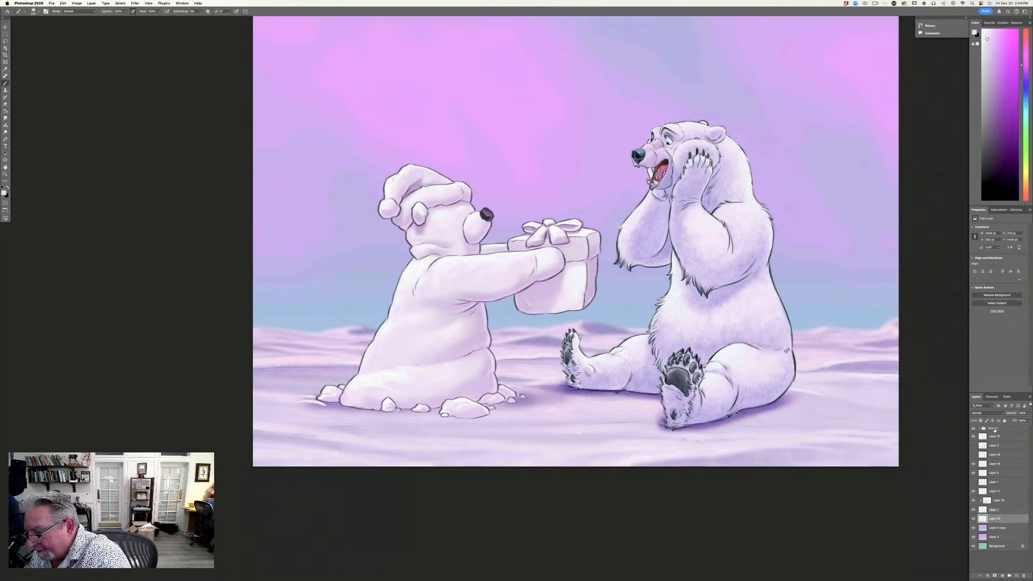
pyautogui.click(994, 429)
pyautogui.click(1017, 575)
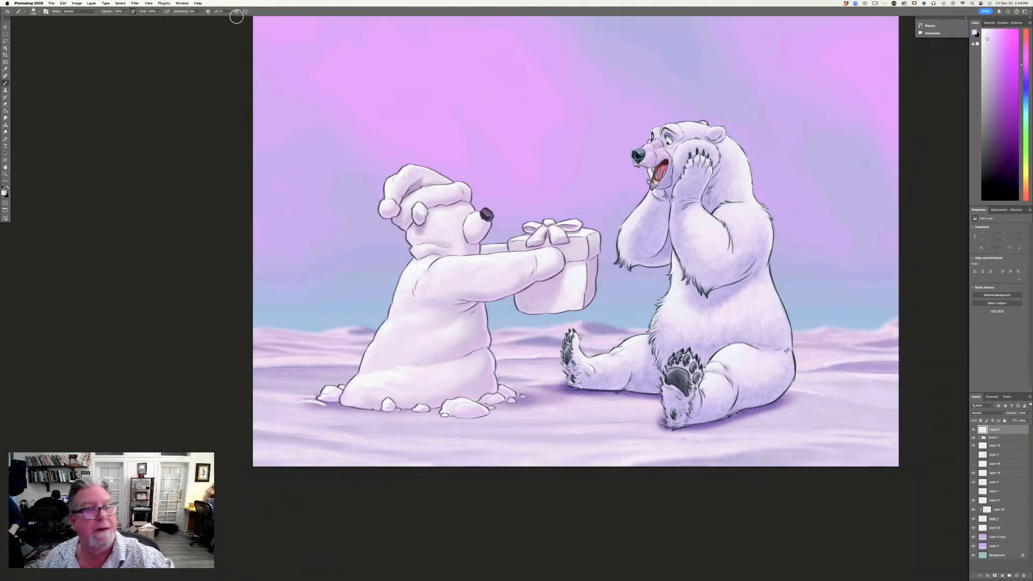
# Paint small pale snow strokes with the Drawing Brush on the ground beside and behind the snow bear's base.
pyautogui.rightClick(24, 58)
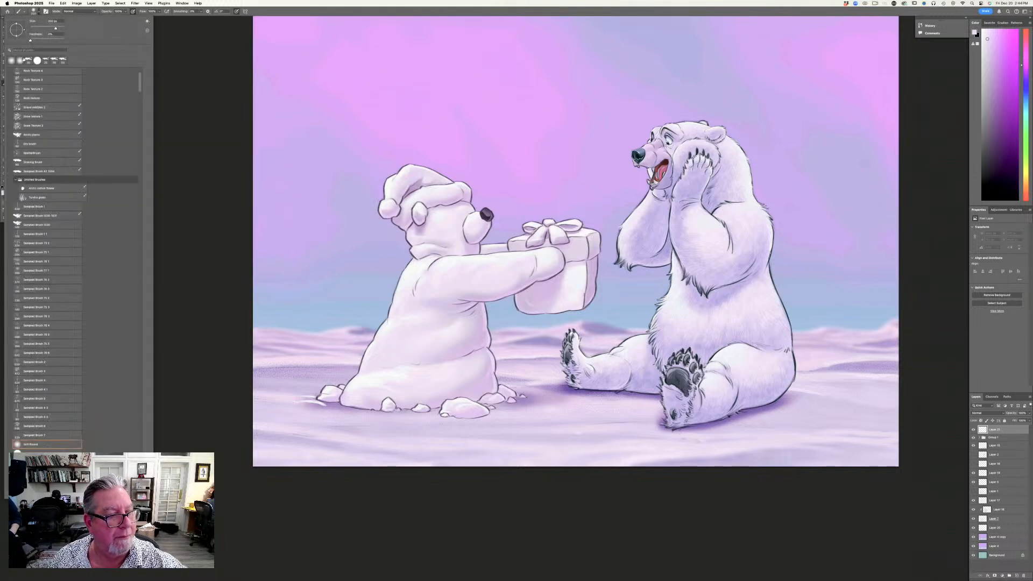
pyautogui.doubleClick(32, 162)
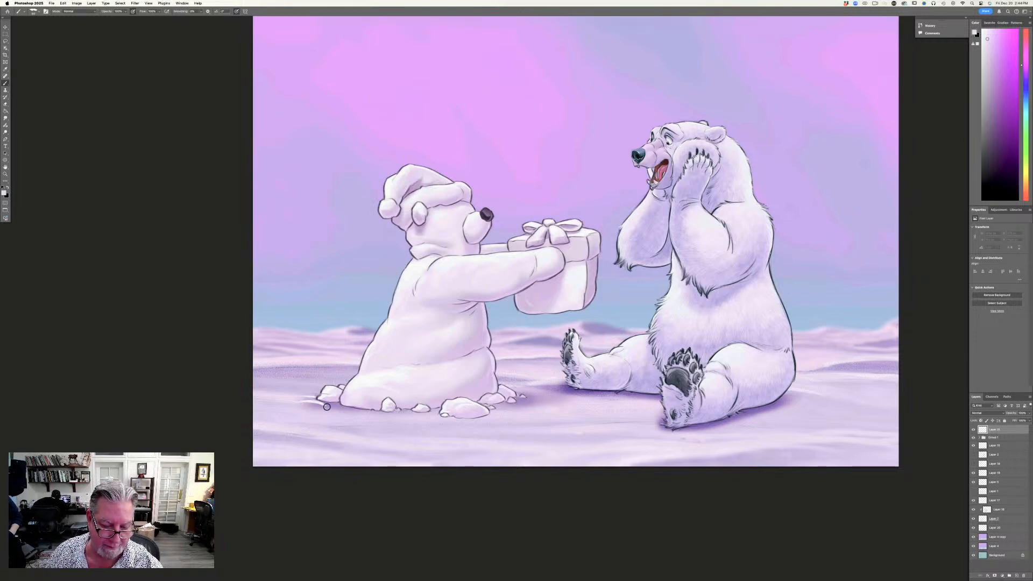
pyautogui.moveTo(328, 408); pyautogui.dragTo(338, 407)
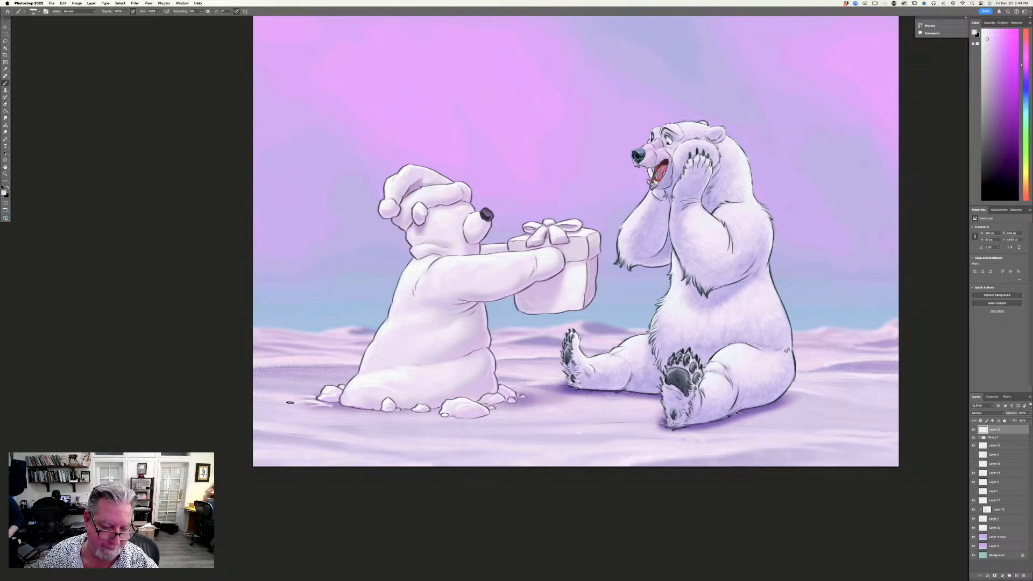
pyautogui.moveTo(331, 409)
pyautogui.mouseDown()
pyautogui.moveTo(352, 412)
pyautogui.moveTo(280, 386)
pyautogui.mouseUp()
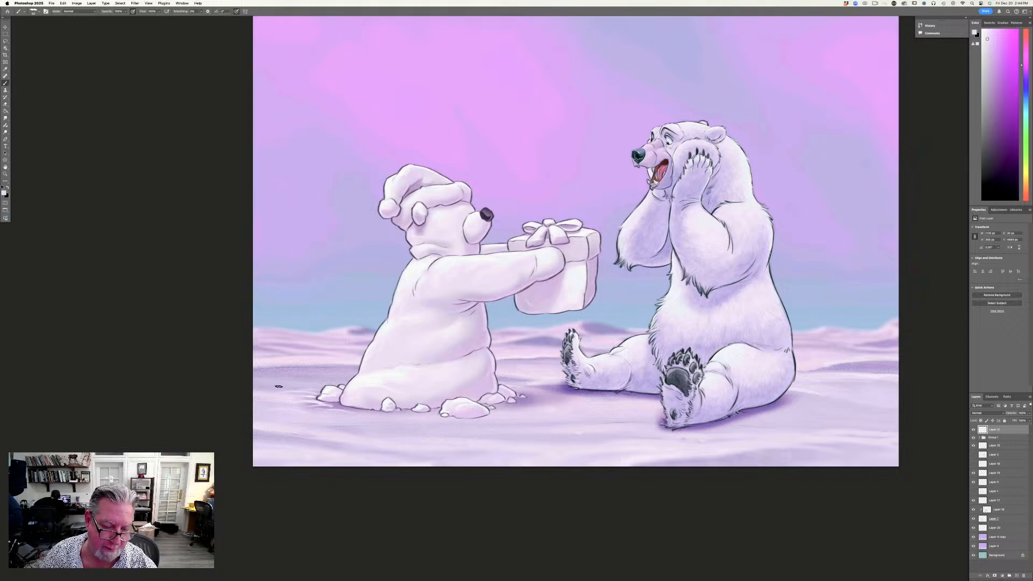
pyautogui.moveTo(343, 384); pyautogui.dragTo(288, 383)
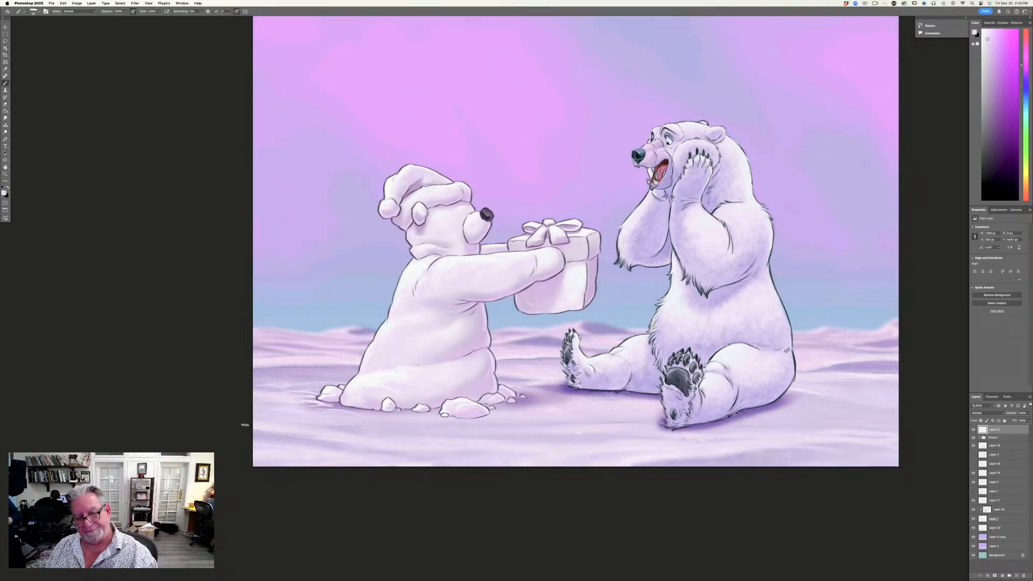
# Add pale snow strokes to the ground between the two figures and behind the seated polar bear.
pyautogui.moveTo(525, 409)
pyautogui.mouseDown()
pyautogui.moveTo(508, 411)
pyautogui.moveTo(525, 415)
pyautogui.mouseUp()
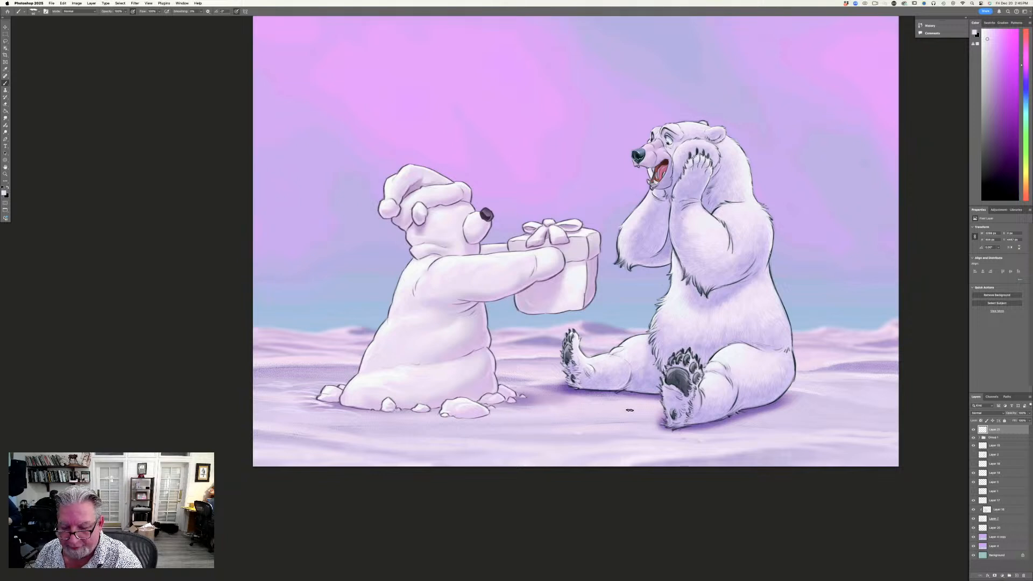
pyautogui.moveTo(630, 410)
pyautogui.mouseDown()
pyautogui.moveTo(661, 411)
pyautogui.moveTo(591, 407)
pyautogui.mouseUp()
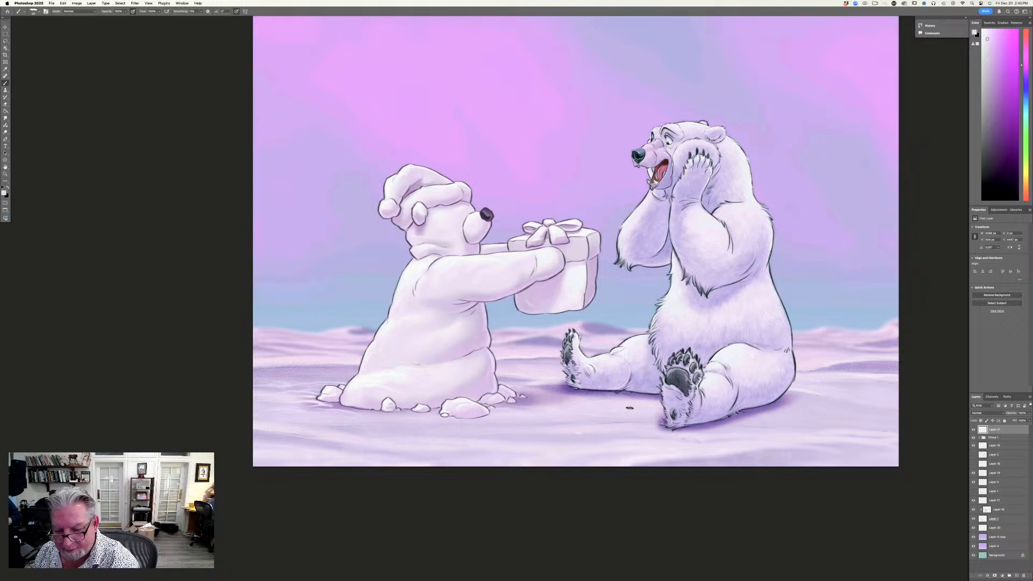
pyautogui.moveTo(540, 380)
pyautogui.mouseDown()
pyautogui.moveTo(508, 377)
pyautogui.moveTo(564, 377)
pyautogui.moveTo(505, 383)
pyautogui.mouseUp()
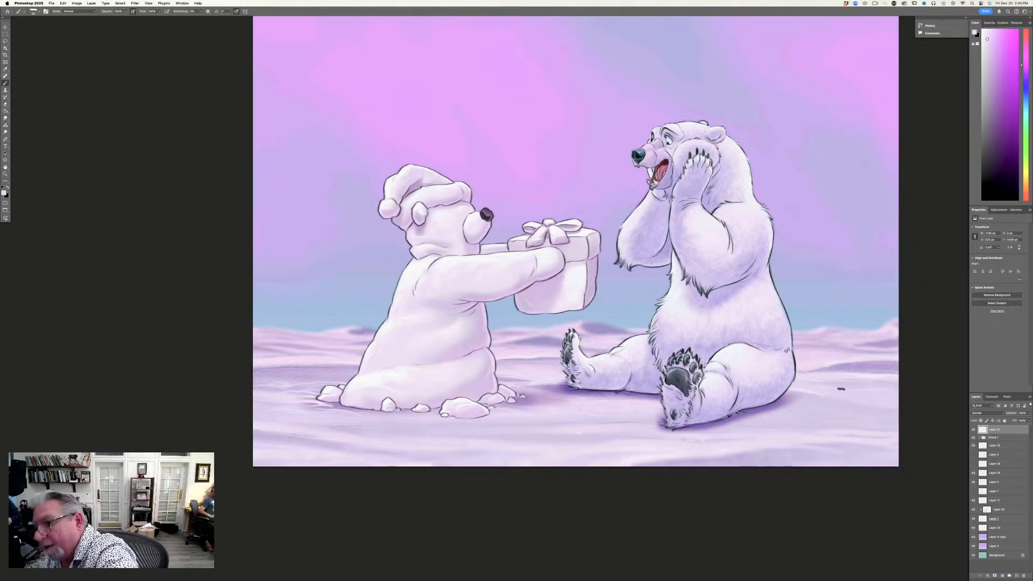
pyautogui.moveTo(824, 388); pyautogui.dragTo(886, 397)
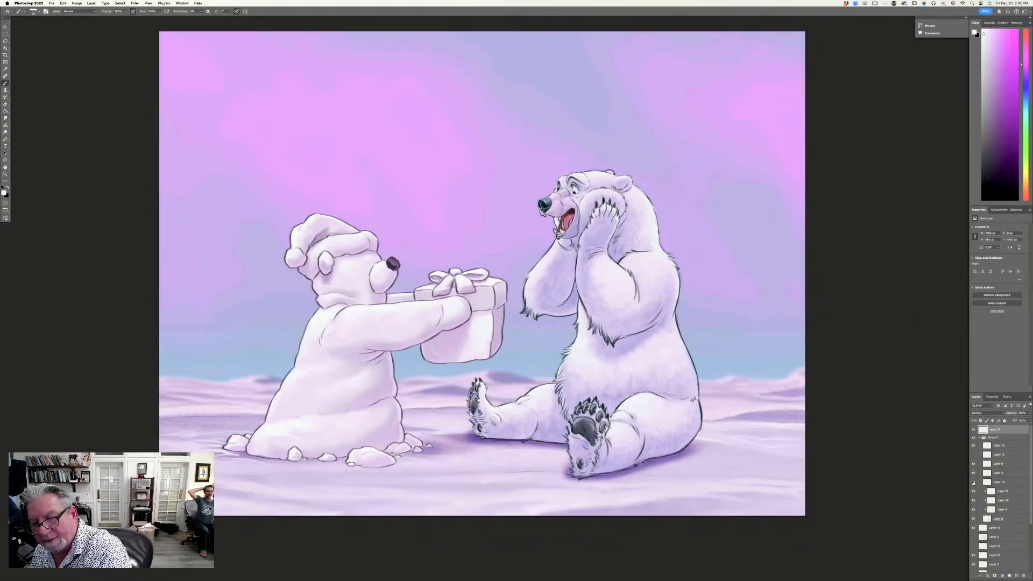
# Identify the uppermost clipped layer in Group 1 and paint pale Soft Round highlights on it along the polar bear's far thigh.
pyautogui.click(973, 491)
pyautogui.click(973, 491)
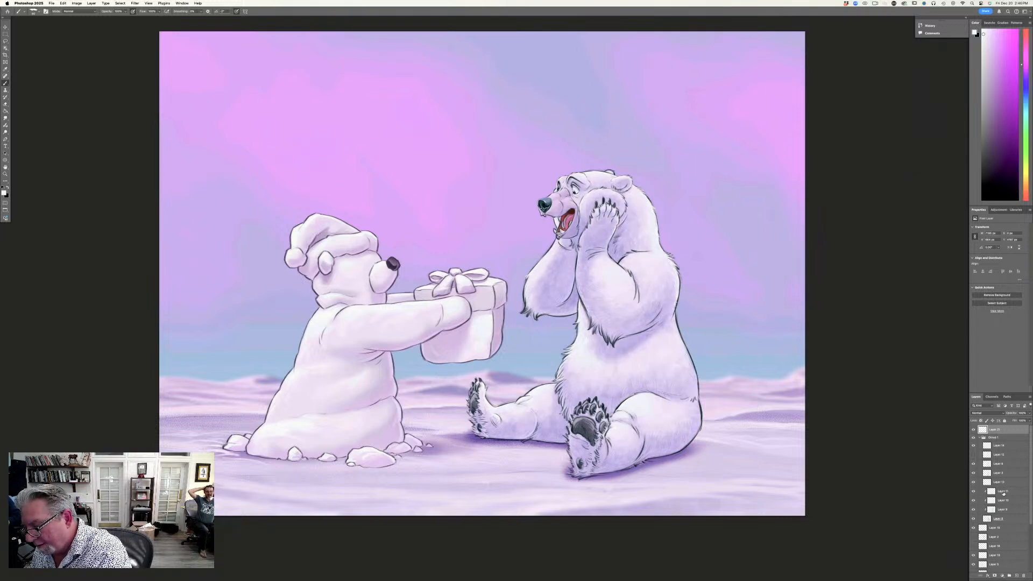
pyautogui.click(1003, 492)
pyautogui.click(34, 11)
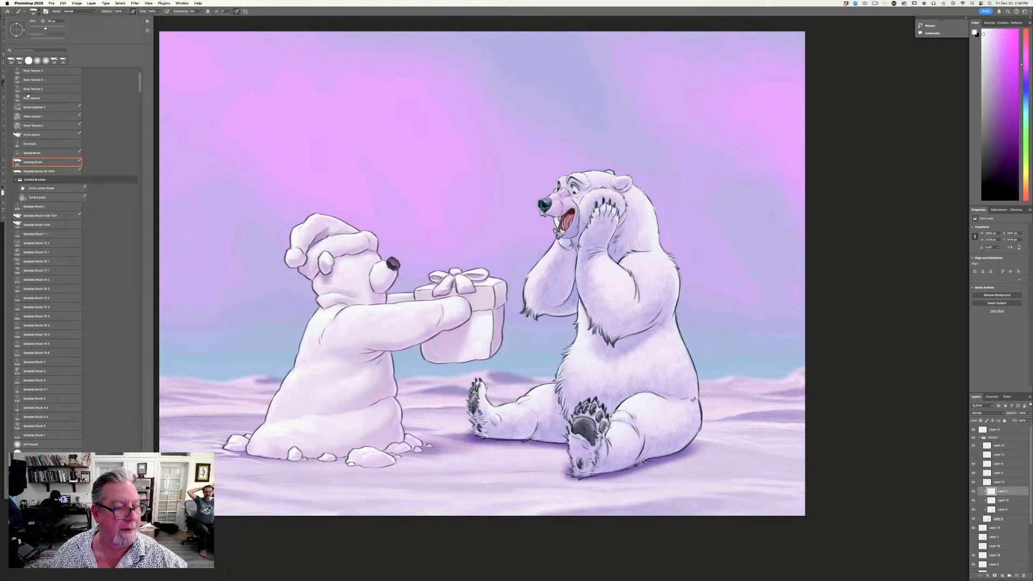
pyautogui.doubleClick(36, 444)
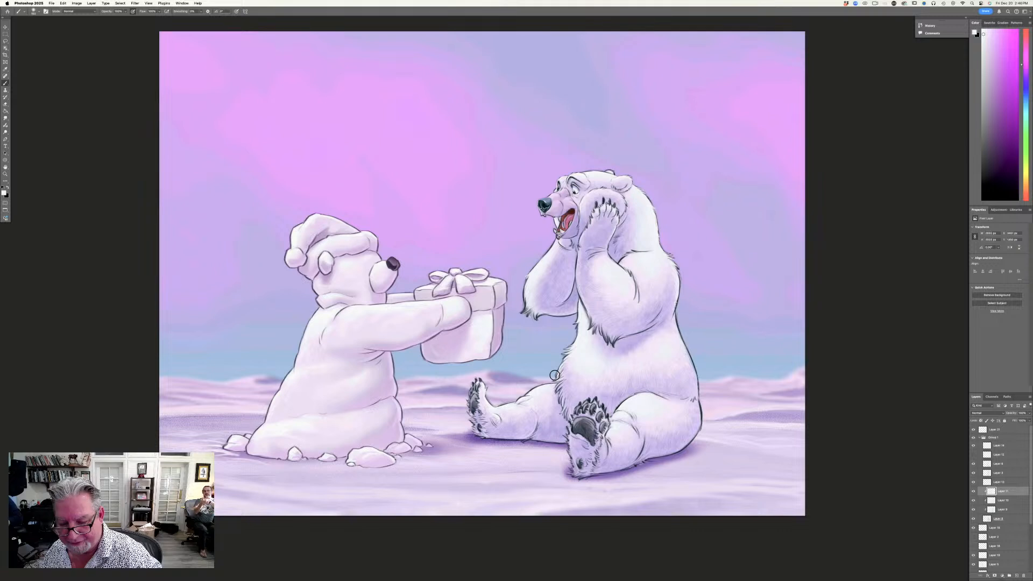
pyautogui.moveTo(555, 375); pyautogui.dragTo(551, 417)
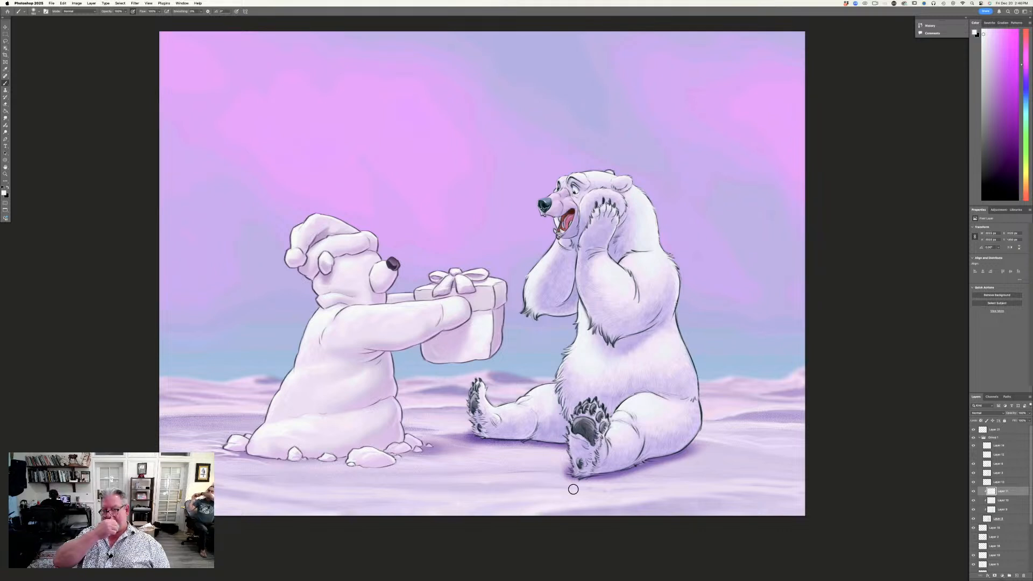
# Sample the dark tone of the polar bear's raised paw pad as foreground colour and shift its hue to orange-yellow.
pyautogui.click(4, 192)
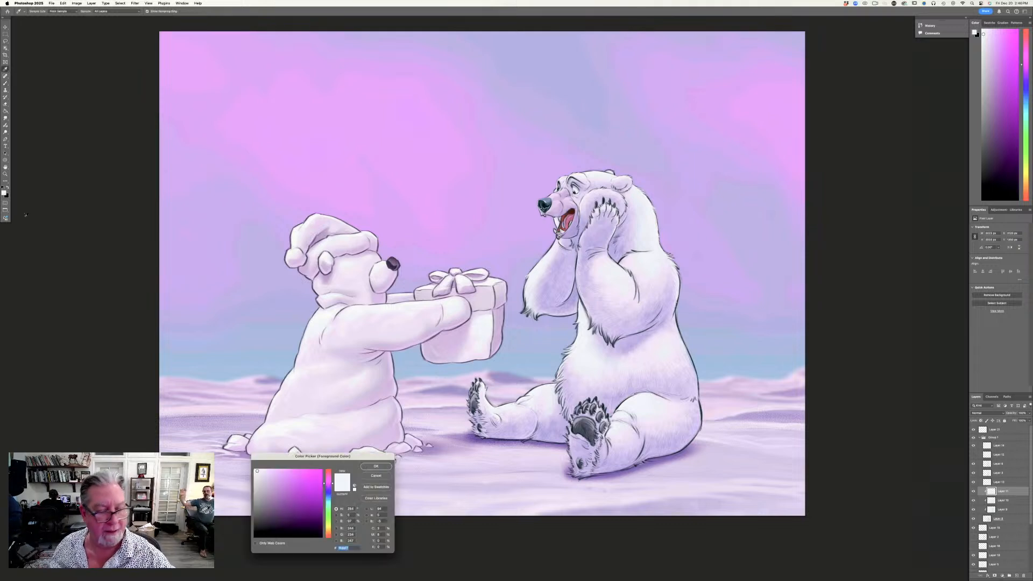
pyautogui.click(587, 441)
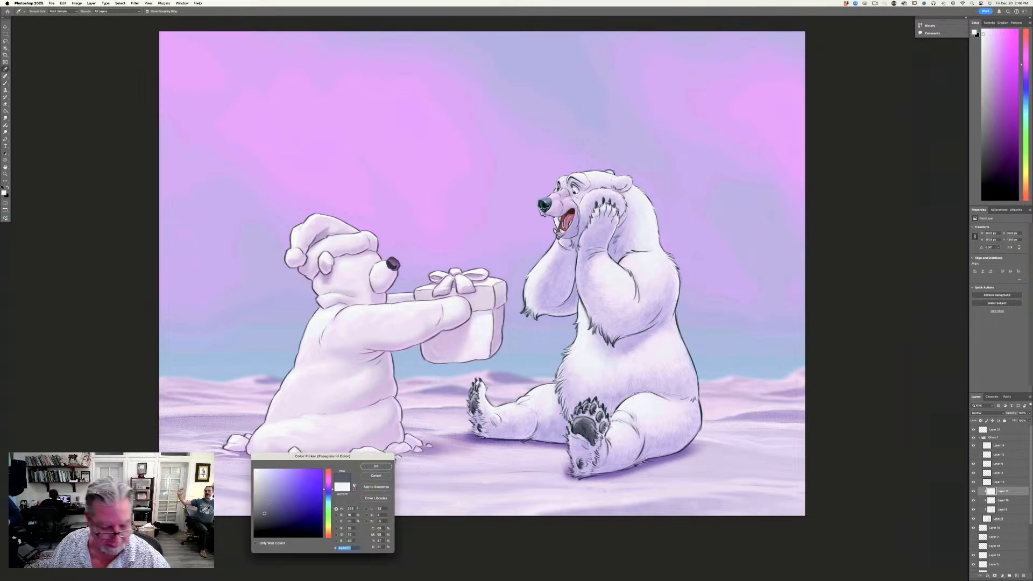
pyautogui.moveTo(325, 520); pyautogui.dragTo(325, 529)
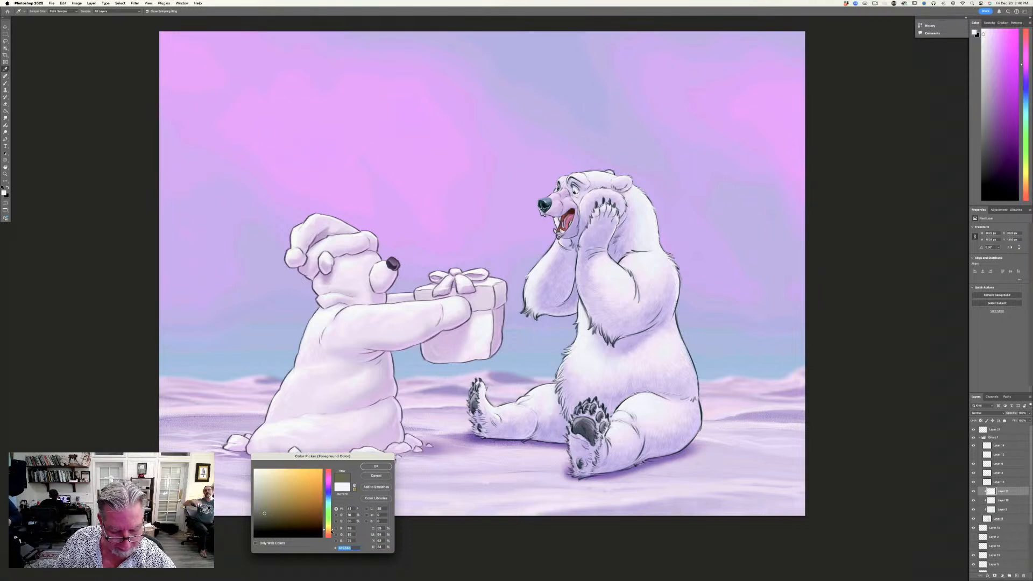
# Set the foreground color to a dark brown and switch to the Brush tool.
pyautogui.moveTo(329, 530); pyautogui.dragTo(330, 533)
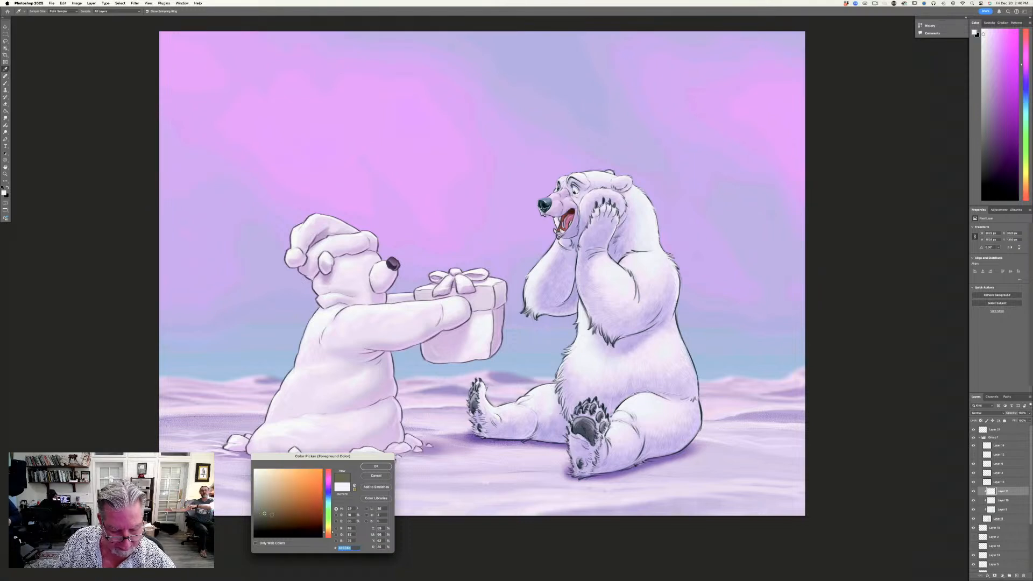
pyautogui.moveTo(272, 515); pyautogui.dragTo(270, 518)
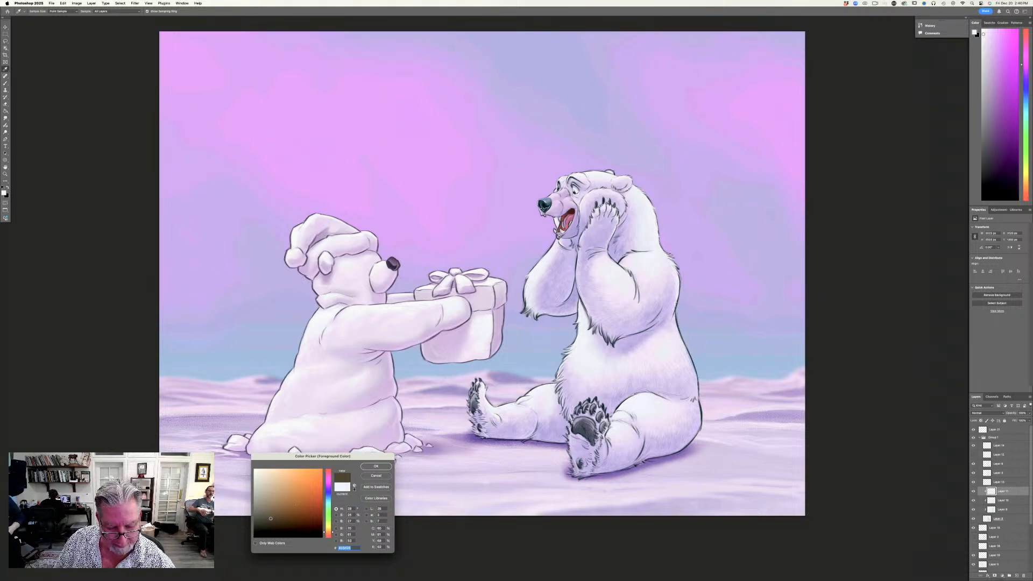
pyautogui.click(376, 465)
pyautogui.press('b')
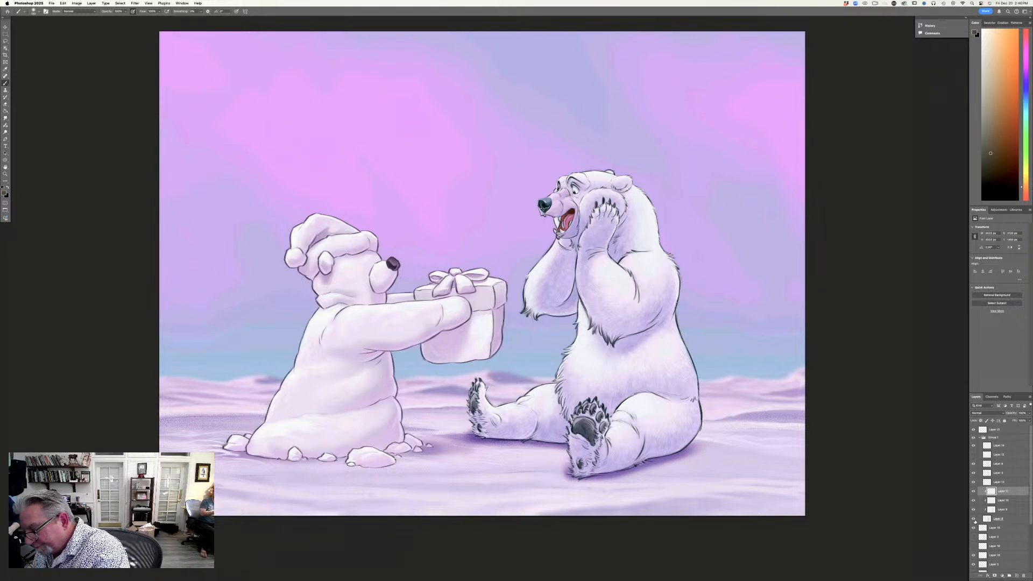
# Toggle the visibility of the bear's layers to identify their contents, and select the layer for coloring the paw pads.
pyautogui.click(998, 519)
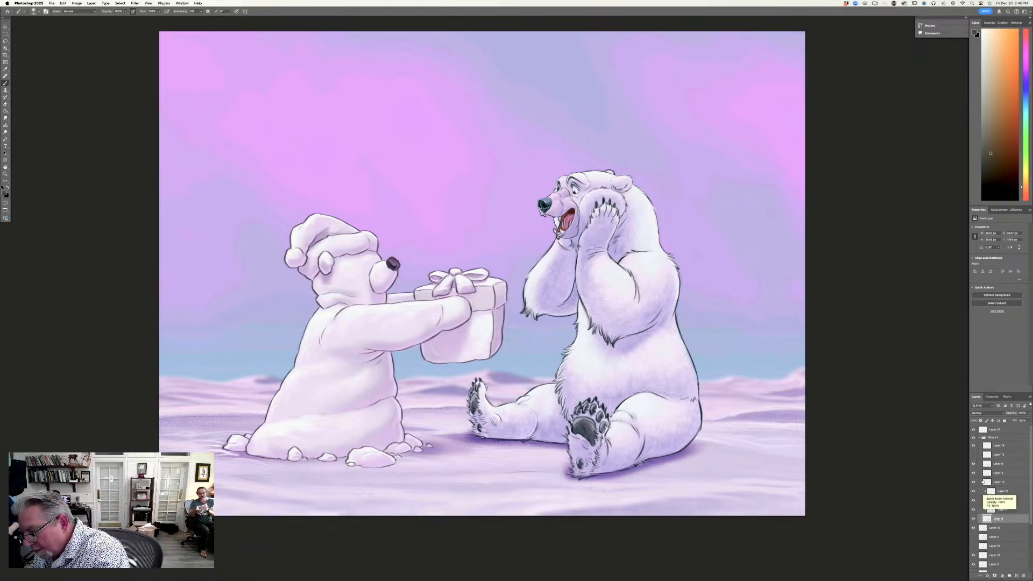
pyautogui.click(974, 473)
pyautogui.click(974, 474)
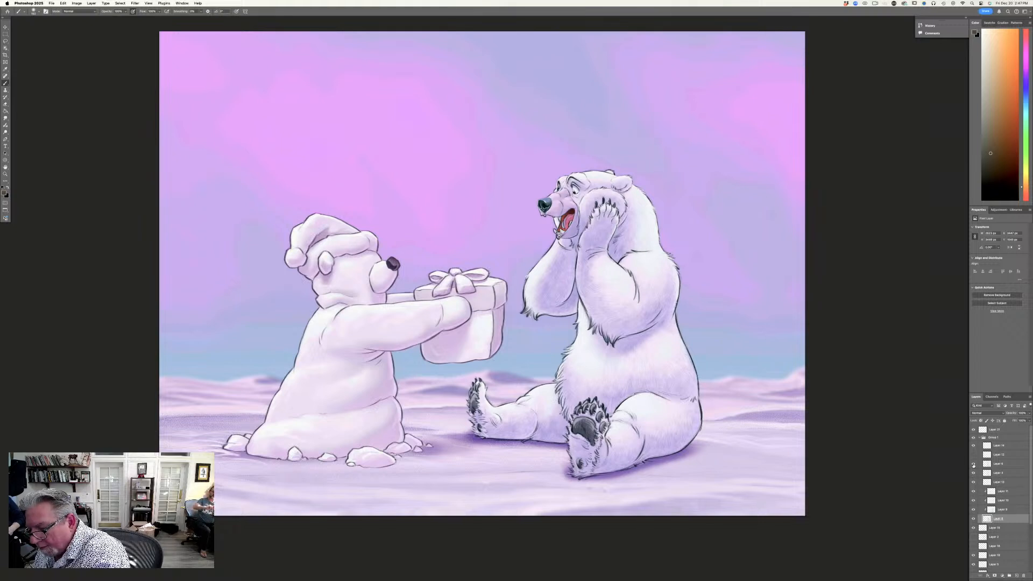
pyautogui.click(973, 463)
pyautogui.click(974, 464)
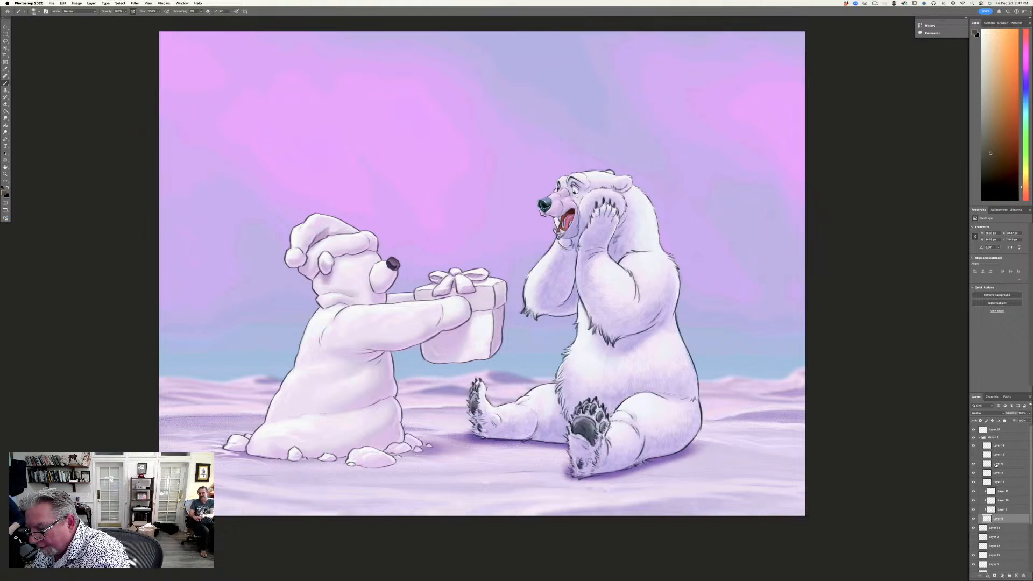
pyautogui.click(996, 465)
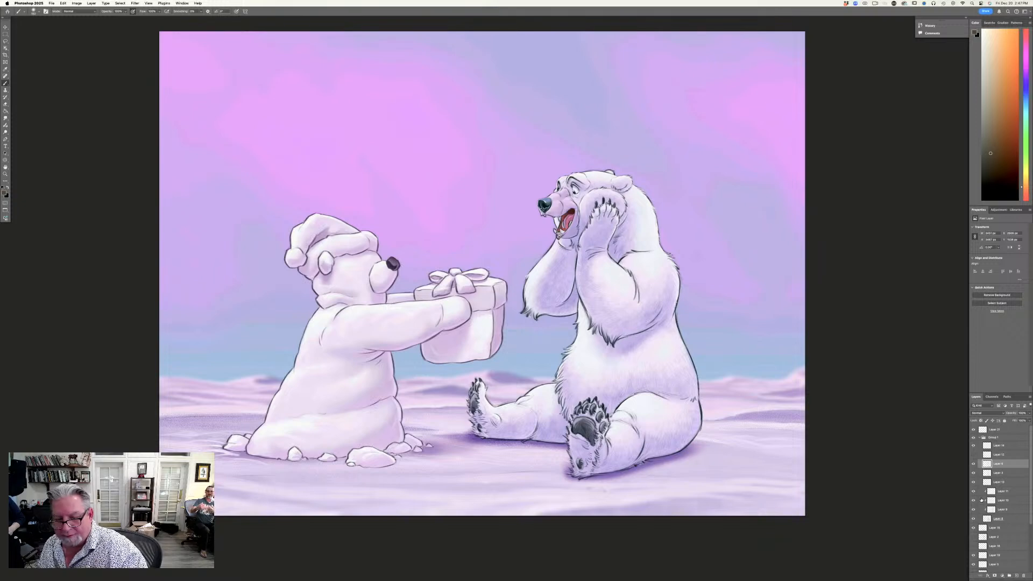
# Choose the Drawing Brush preset for painting the sitting bear's feet.
pyautogui.press('super+equal')
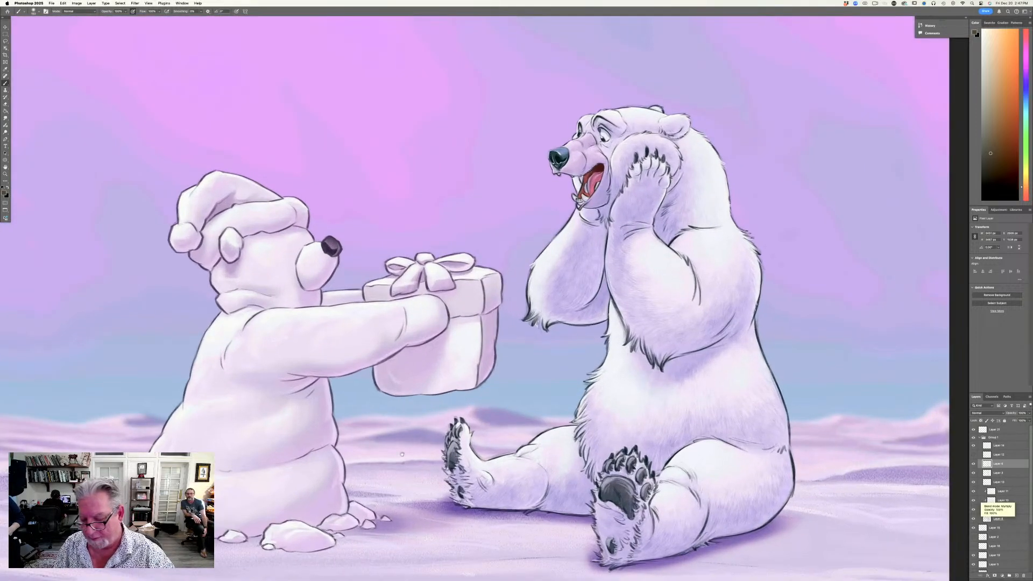
pyautogui.scroll(-5, 401, 455)
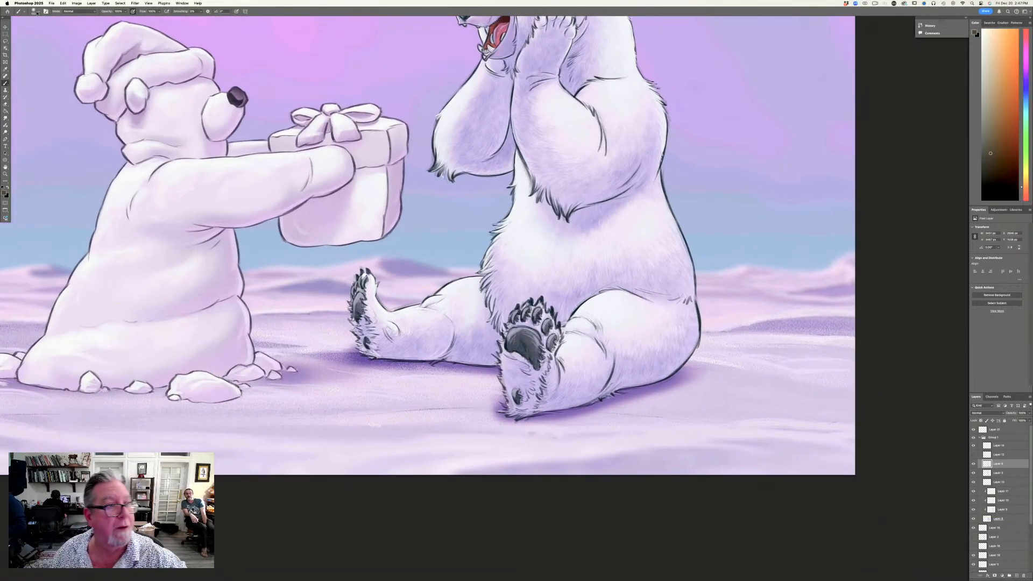
pyautogui.click(34, 10)
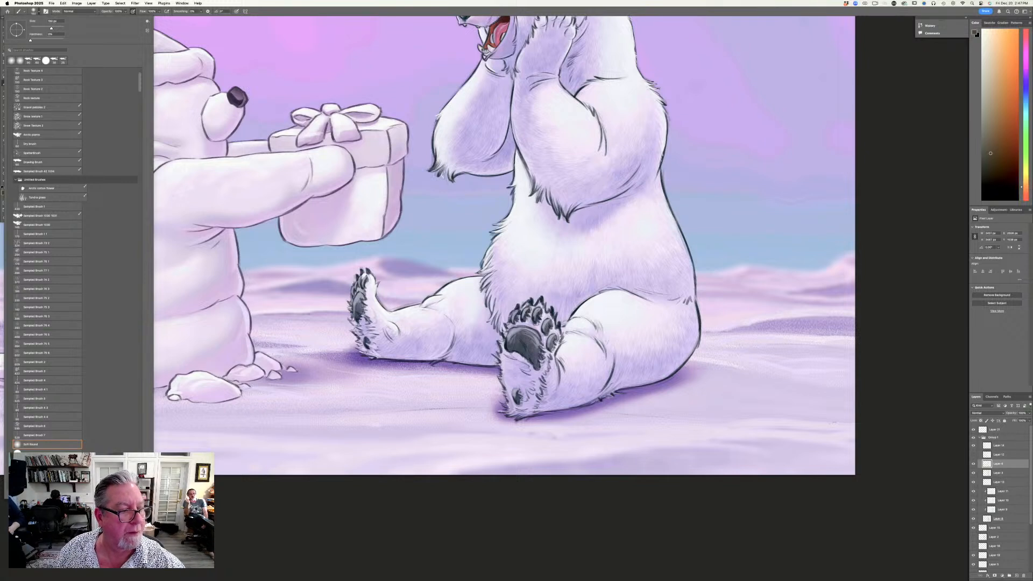
pyautogui.click(27, 163)
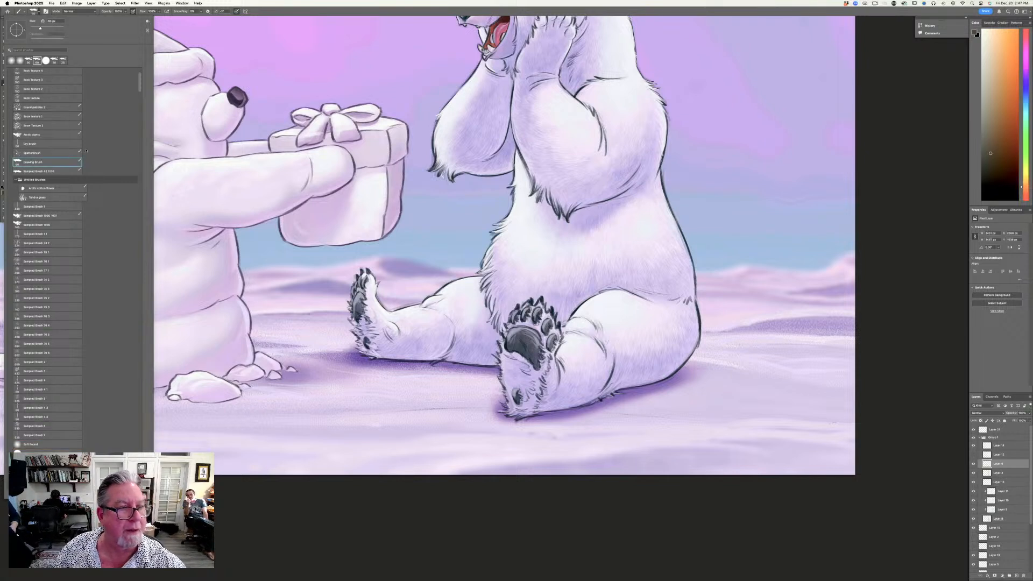
pyautogui.click(261, 11)
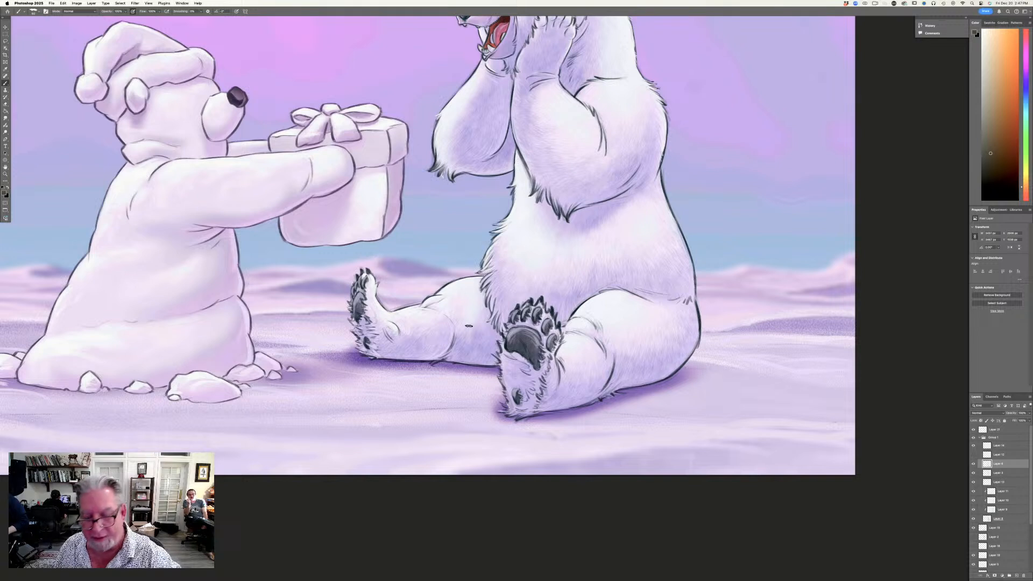
# Paint the pads on the soles of both of the sitting bear's feet dark brown.
pyautogui.moveTo(527, 333)
pyautogui.mouseDown()
pyautogui.moveTo(526, 348)
pyautogui.moveTo(508, 345)
pyautogui.moveTo(530, 330)
pyautogui.mouseUp()
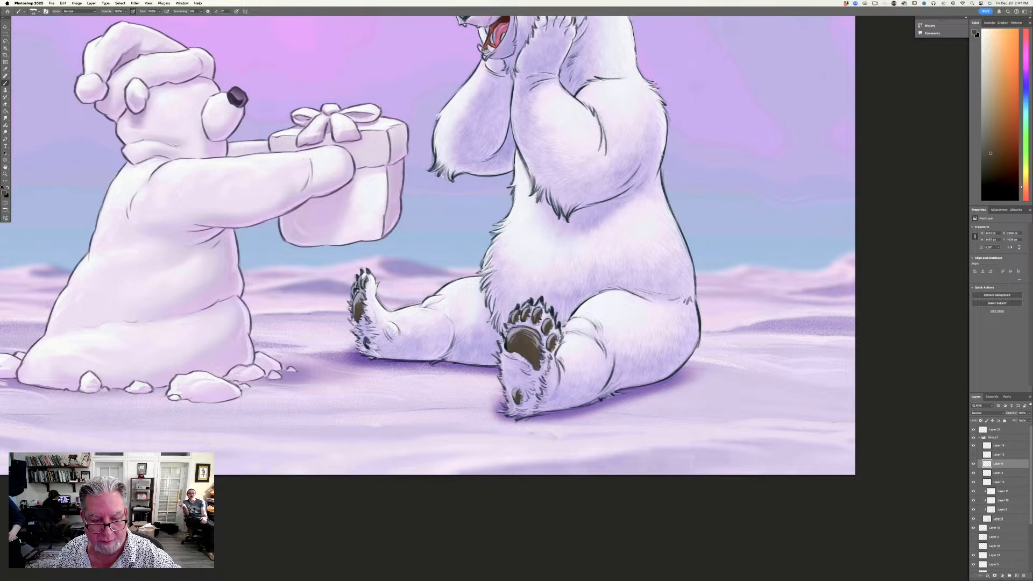
pyautogui.moveTo(364, 340); pyautogui.dragTo(368, 348)
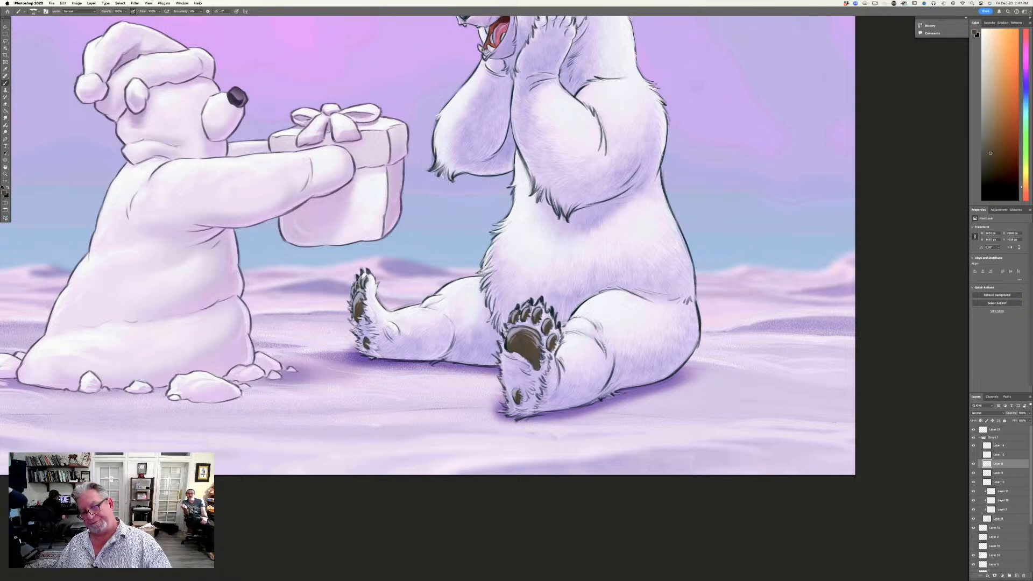
pyautogui.press('super+0')
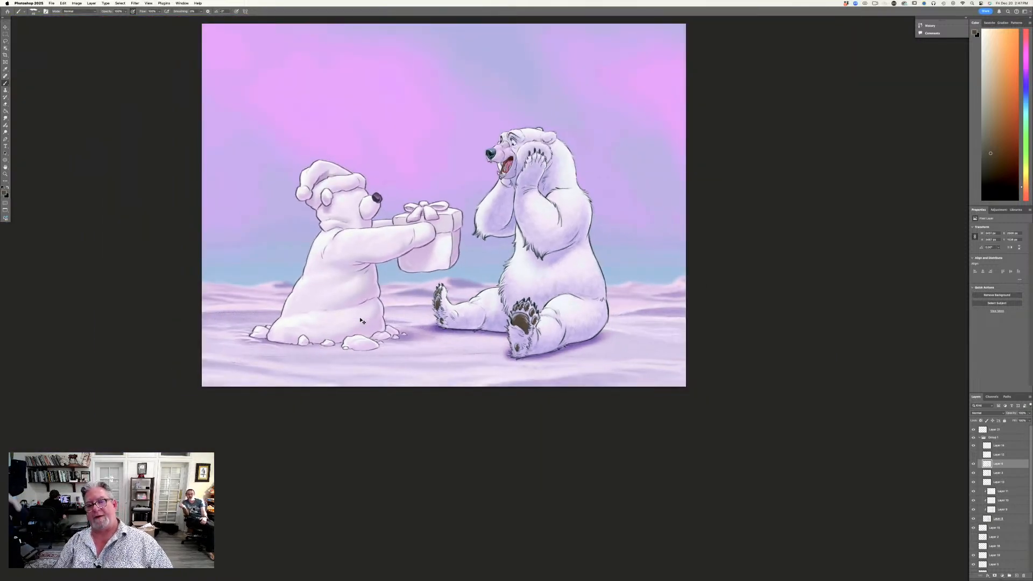
pyautogui.press('super+plus')
pyautogui.moveTo(83, 408); pyautogui.dragTo(225, 478)
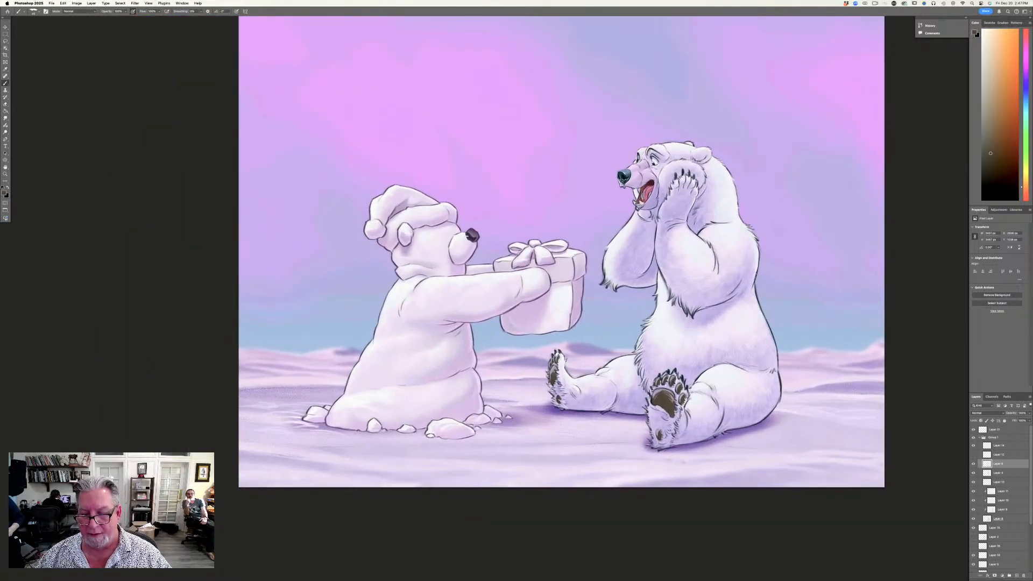
# Switch to Finder, preview the horse photos in the Exported Photos folder one after another, and return to Photoshop.
pyautogui.moveTo(346, 579)
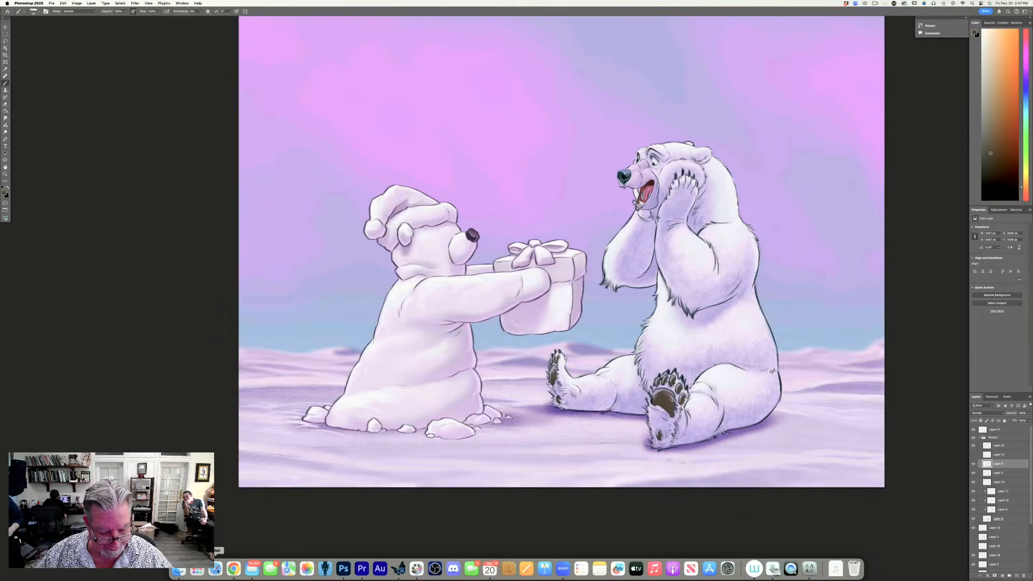
pyautogui.click(180, 569)
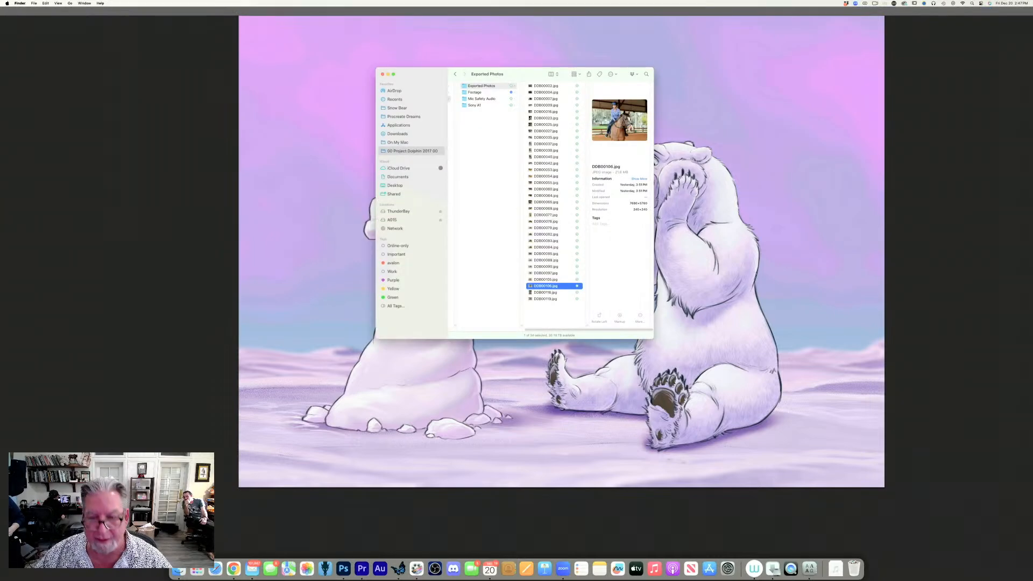
pyautogui.click(542, 86)
pyautogui.press('space')
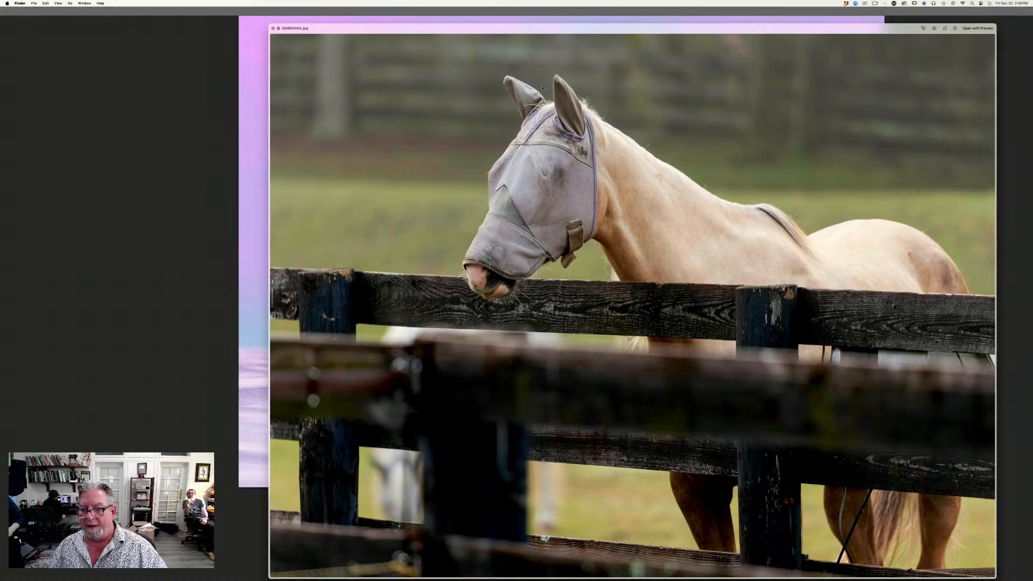
pyautogui.press('Down')
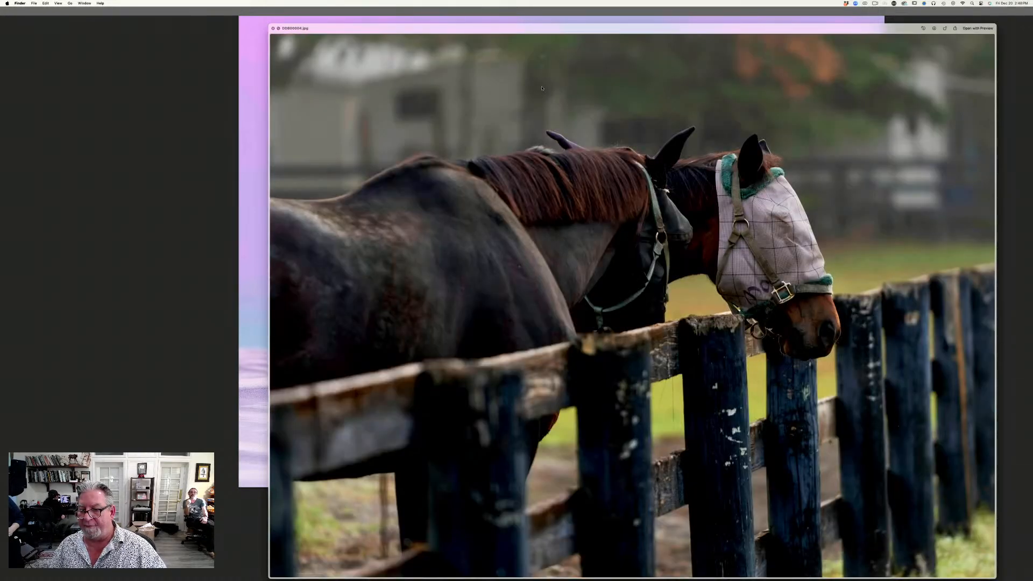
pyautogui.press('Down')
pyautogui.press('Down')
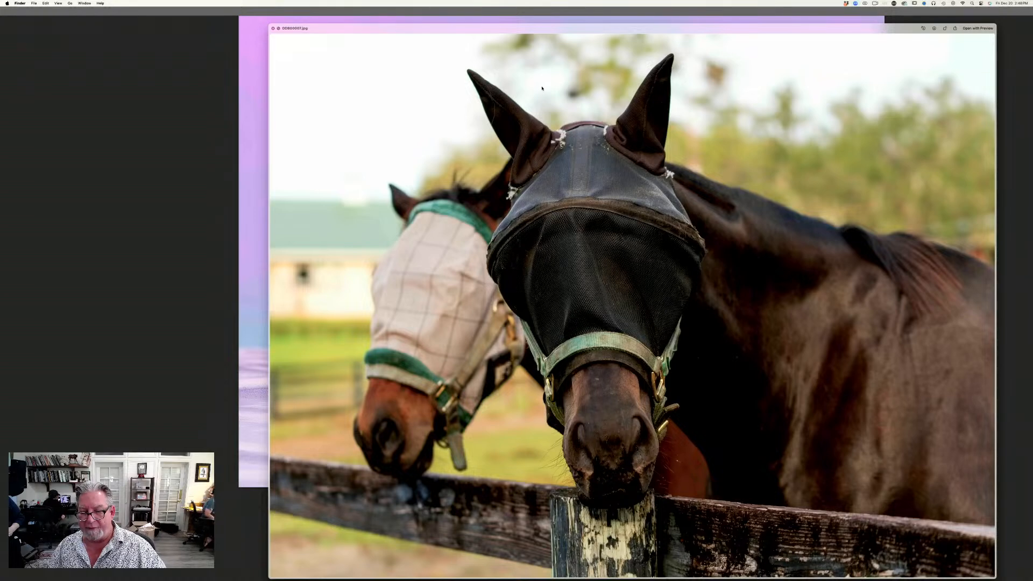
pyautogui.press('Down')
pyautogui.press('Down')
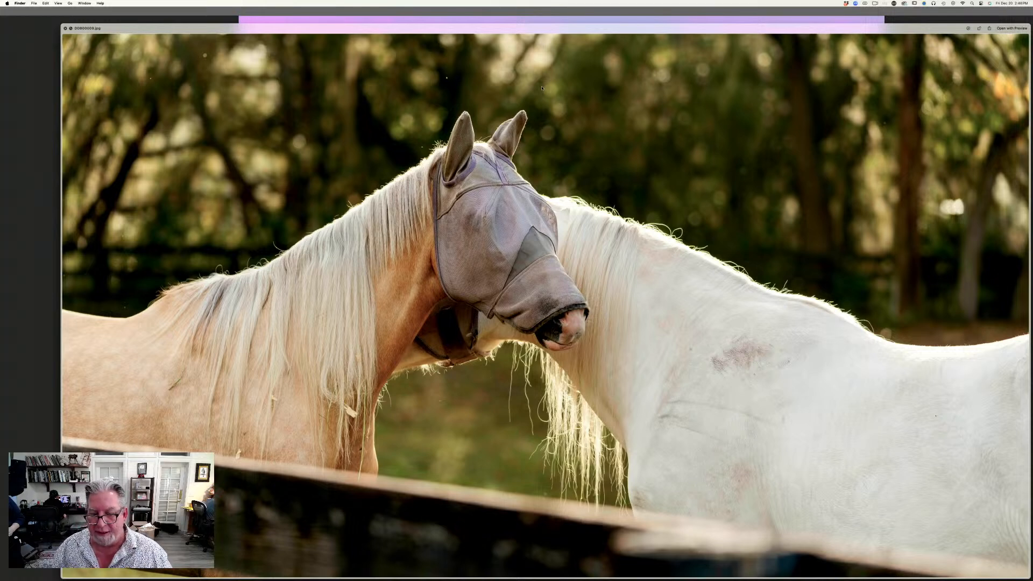
pyautogui.press('Down')
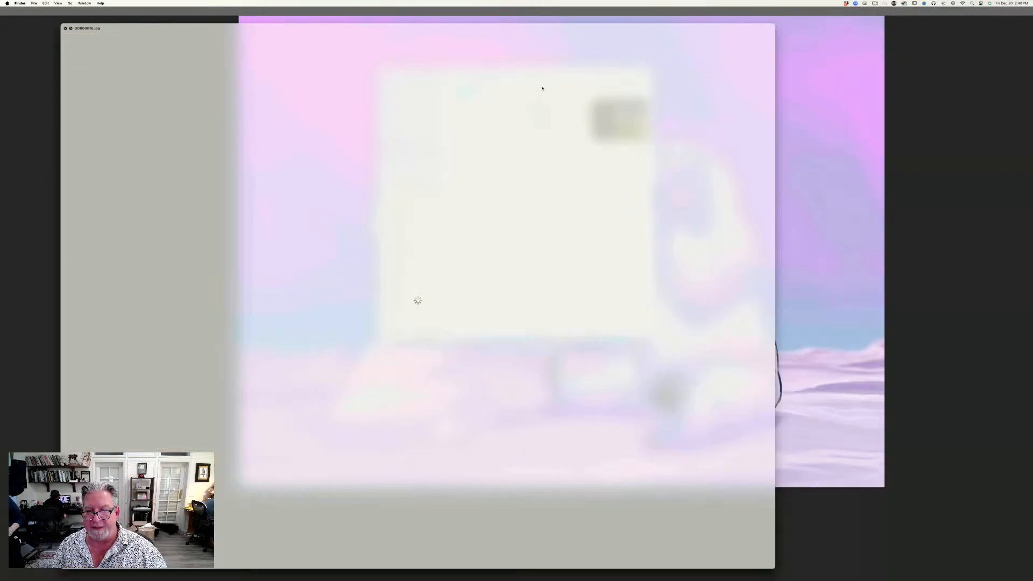
pyautogui.press('Down')
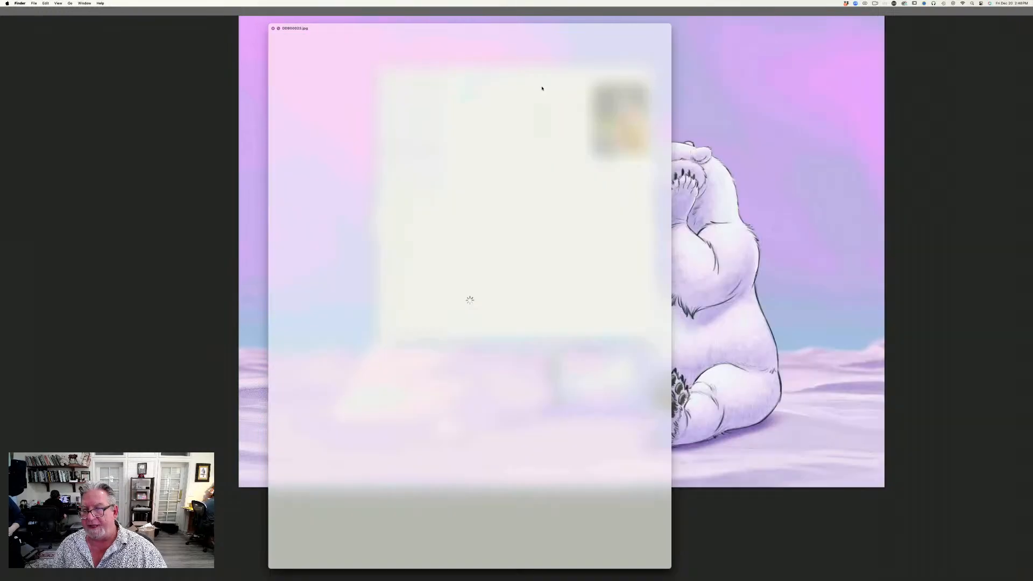
pyautogui.press('Down')
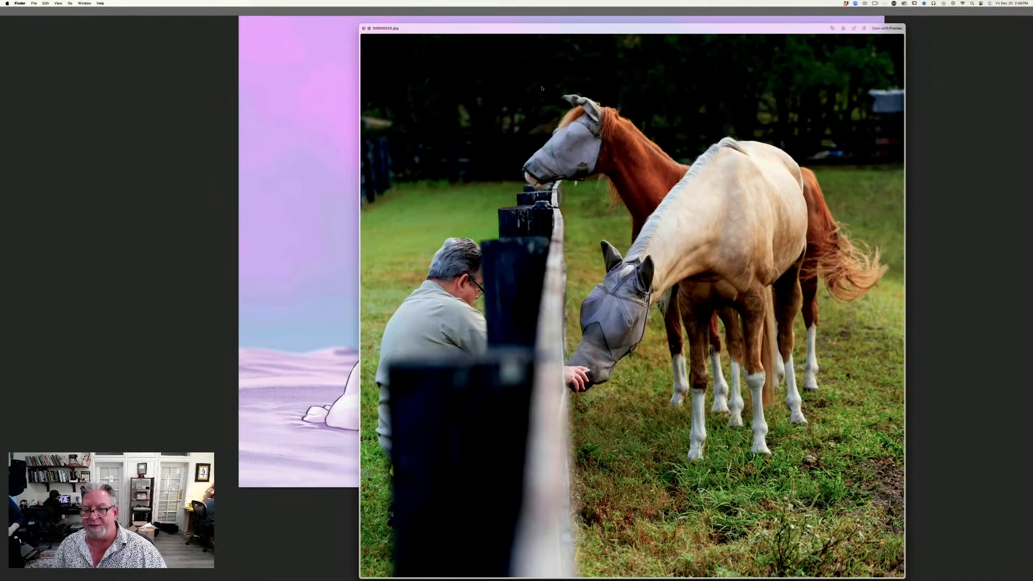
pyautogui.press('Down')
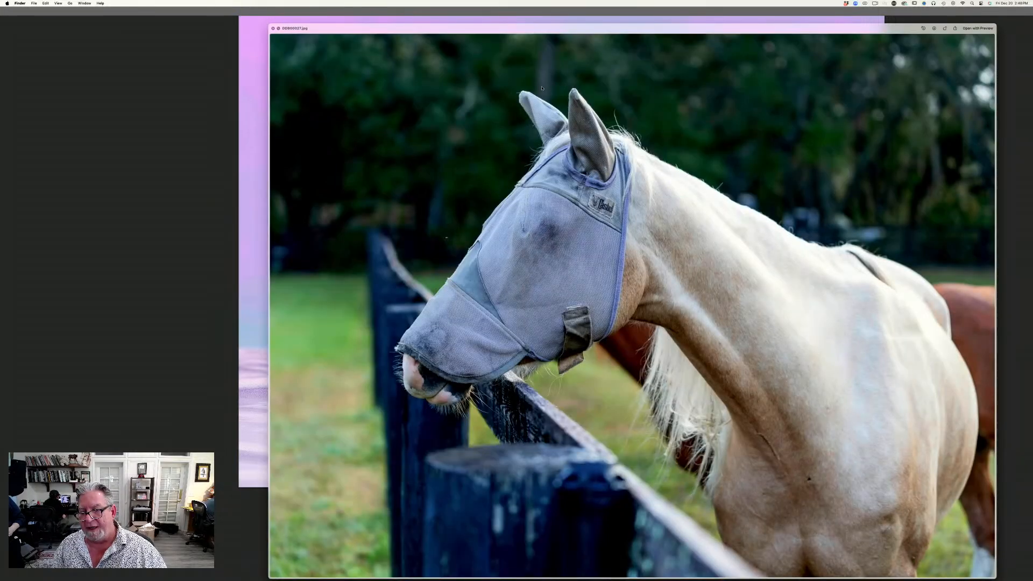
pyautogui.press('Down')
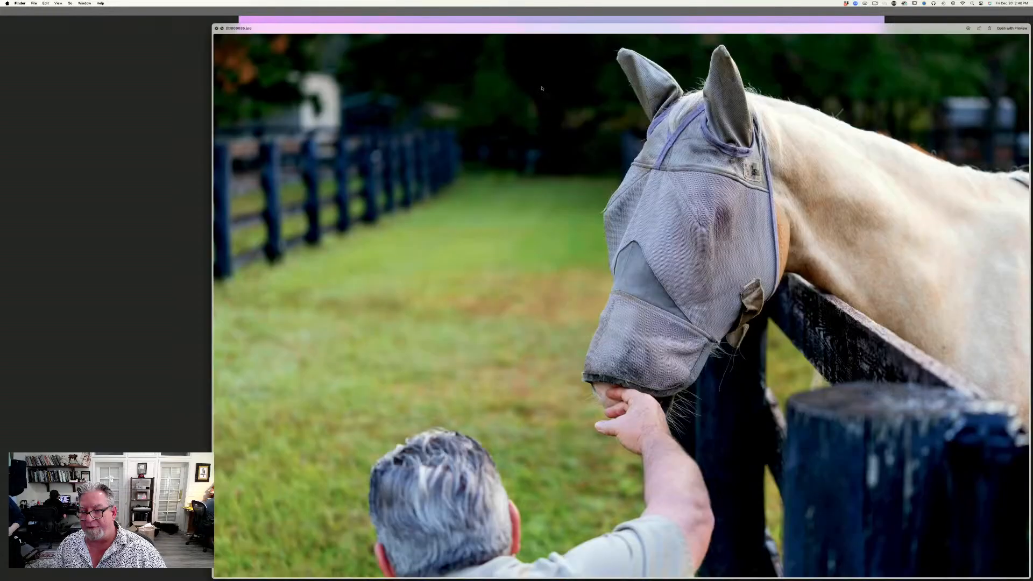
pyautogui.press('Down')
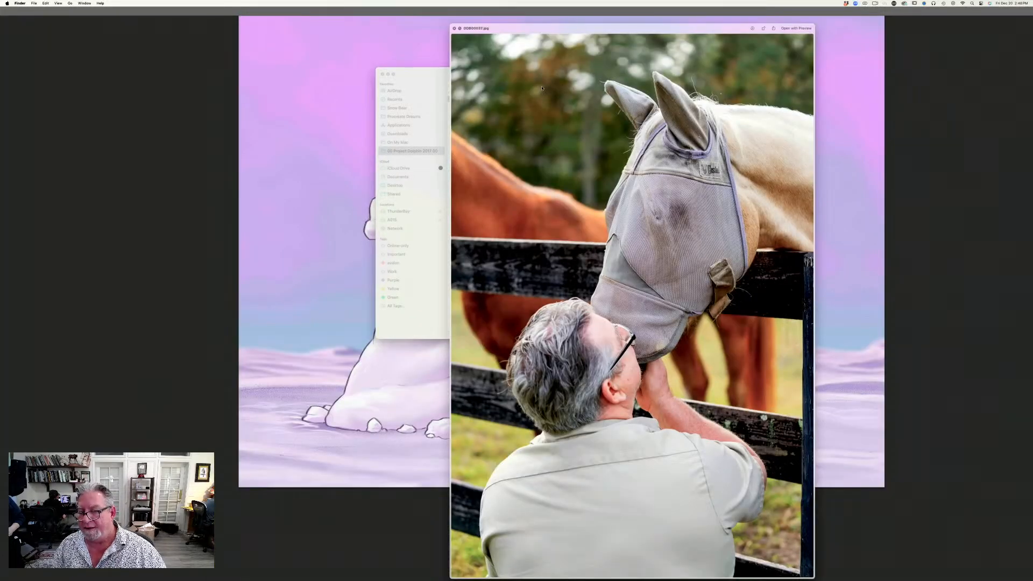
pyautogui.press('Down')
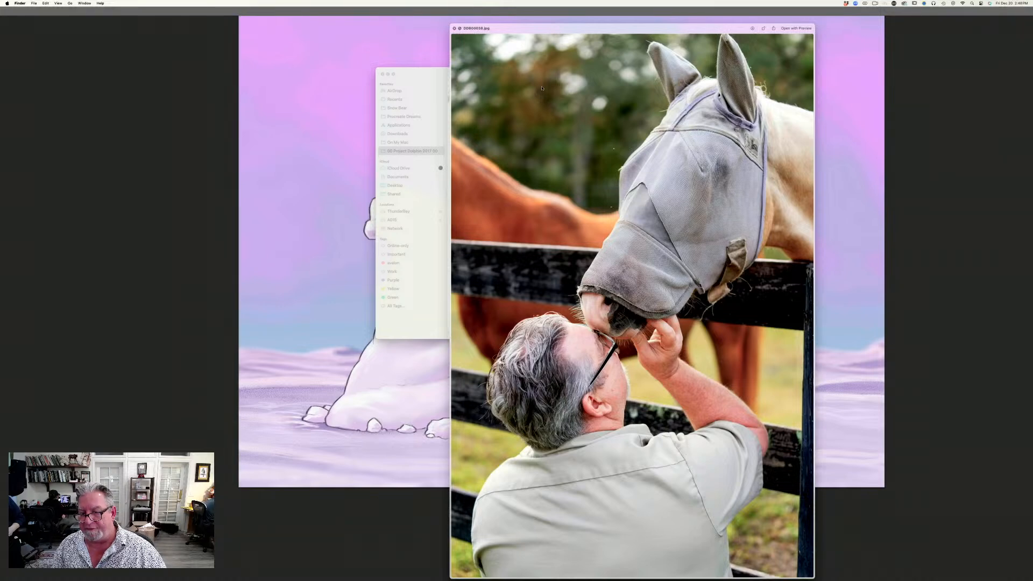
pyautogui.press('Down')
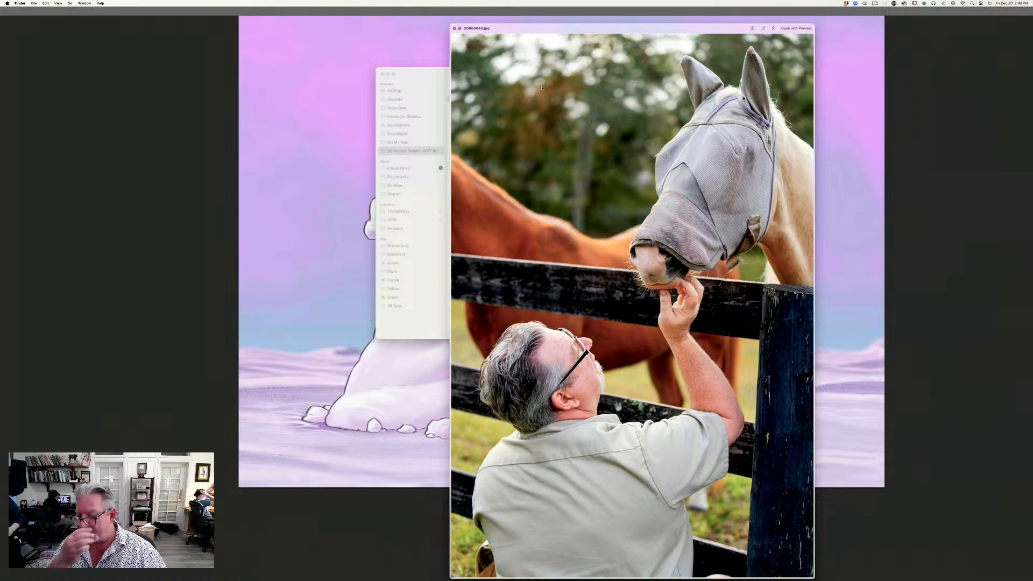
pyautogui.press('space')
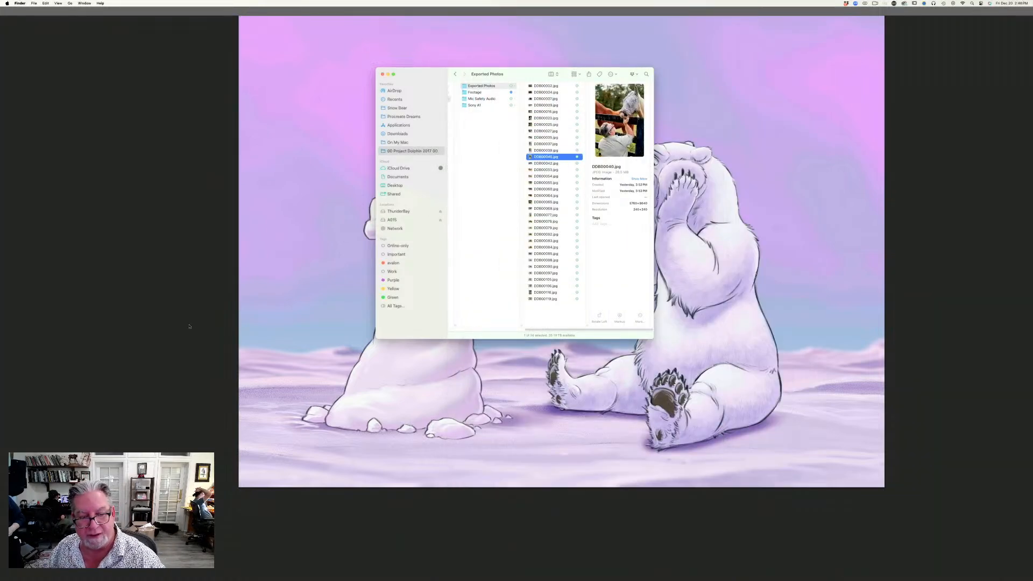
pyautogui.click(191, 323)
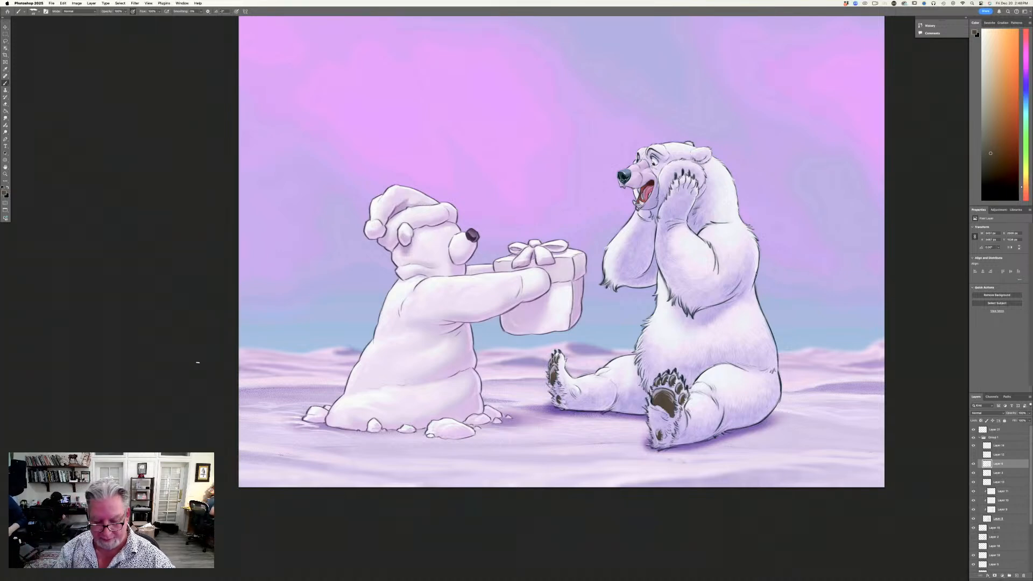
# Switch to Chrome to view the open Facebook profile page.
pyautogui.moveTo(196, 359)
pyautogui.mouseDown()
pyautogui.moveTo(166, 433)
pyautogui.moveTo(146, 427)
pyautogui.mouseUp()
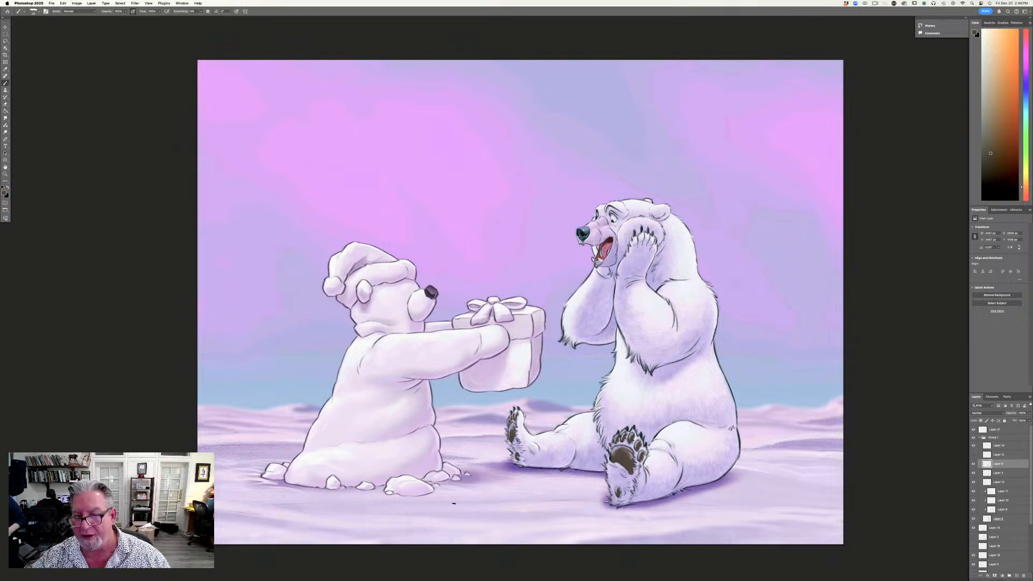
pyautogui.moveTo(467, 579)
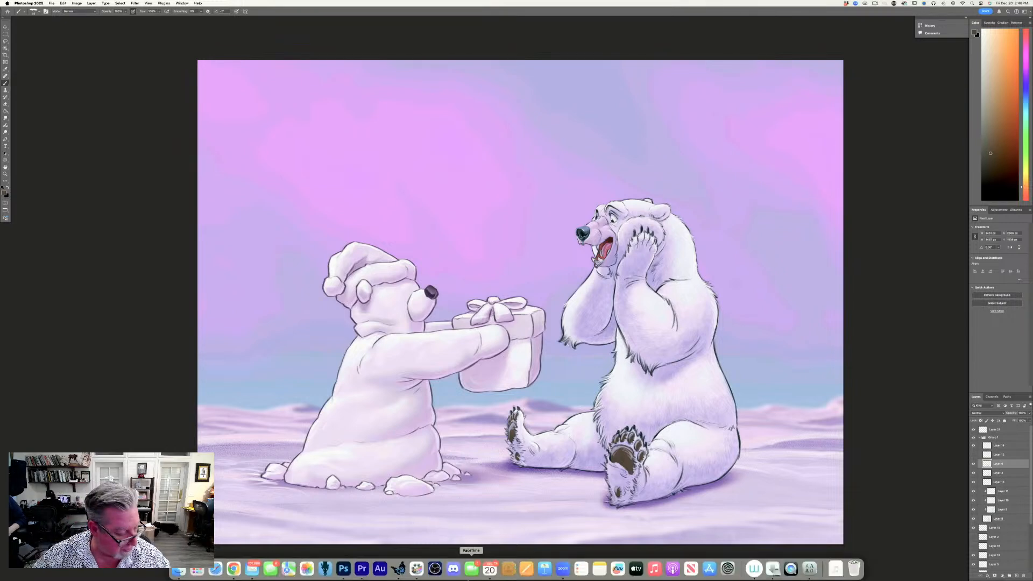
pyautogui.click(233, 569)
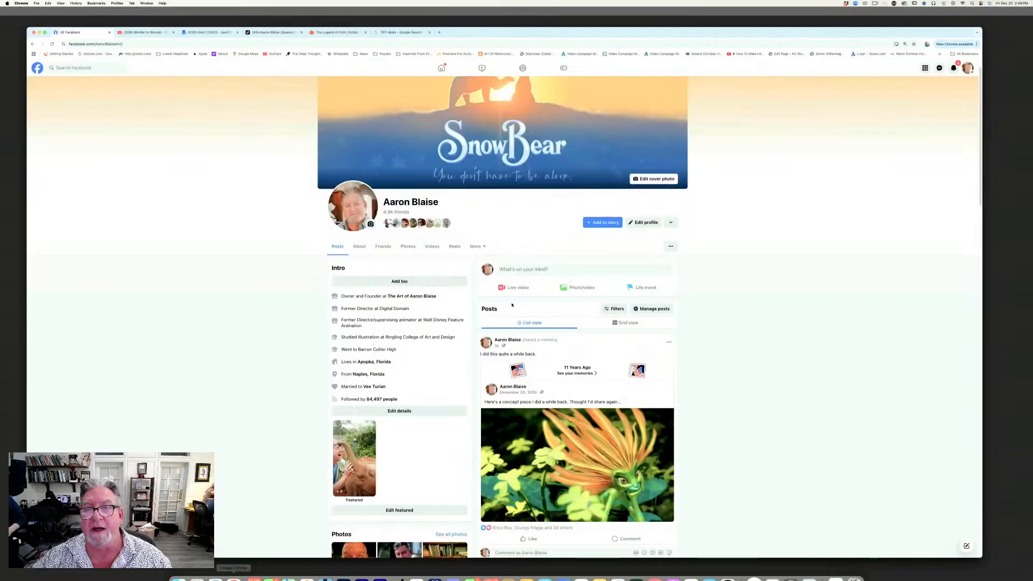
# Open dafont.com in a new browser tab and search the site for christmas fonts.
pyautogui.click(438, 32)
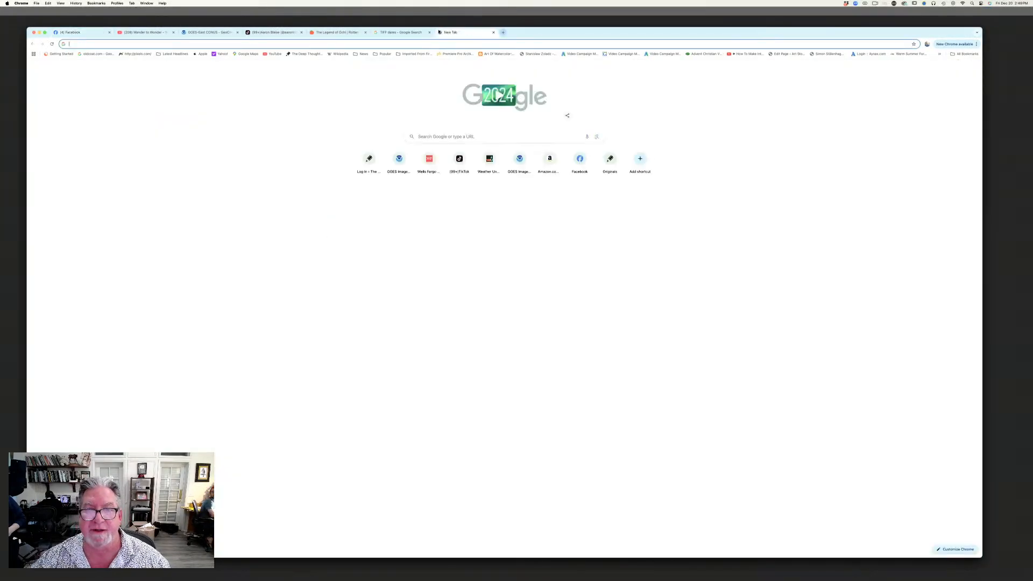
pyautogui.write('dafont.com')
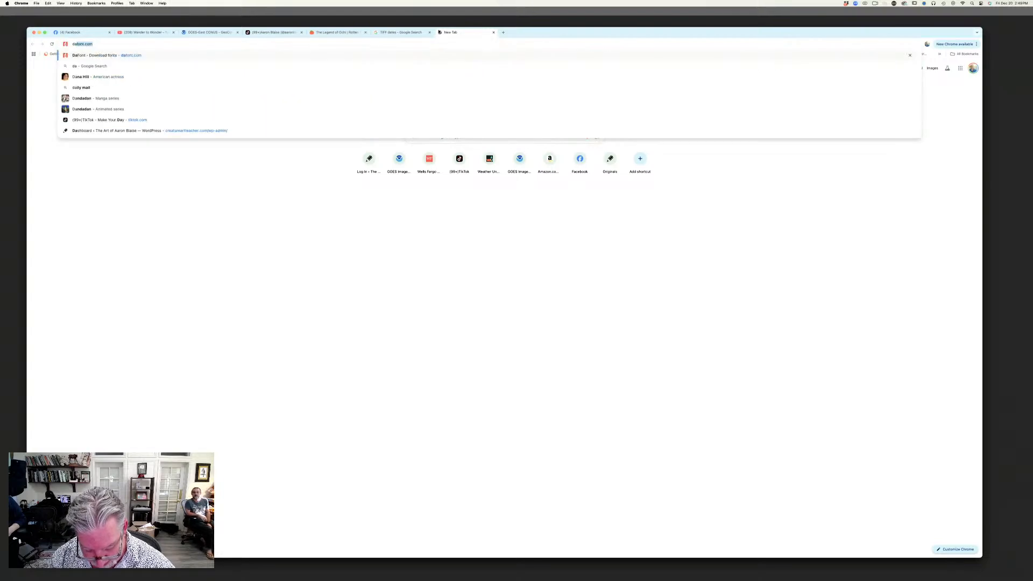
pyautogui.press('Return')
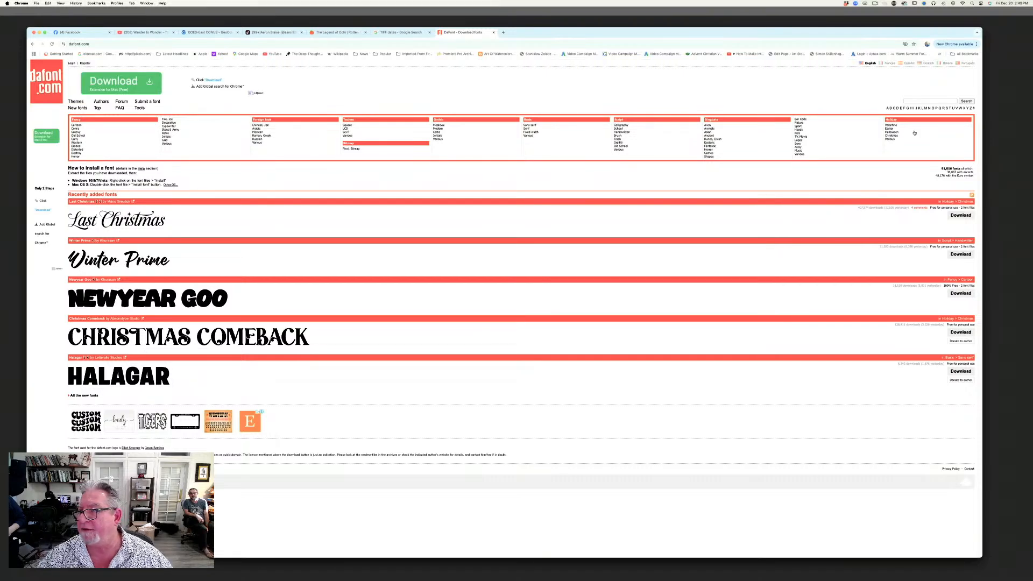
pyautogui.click(911, 101)
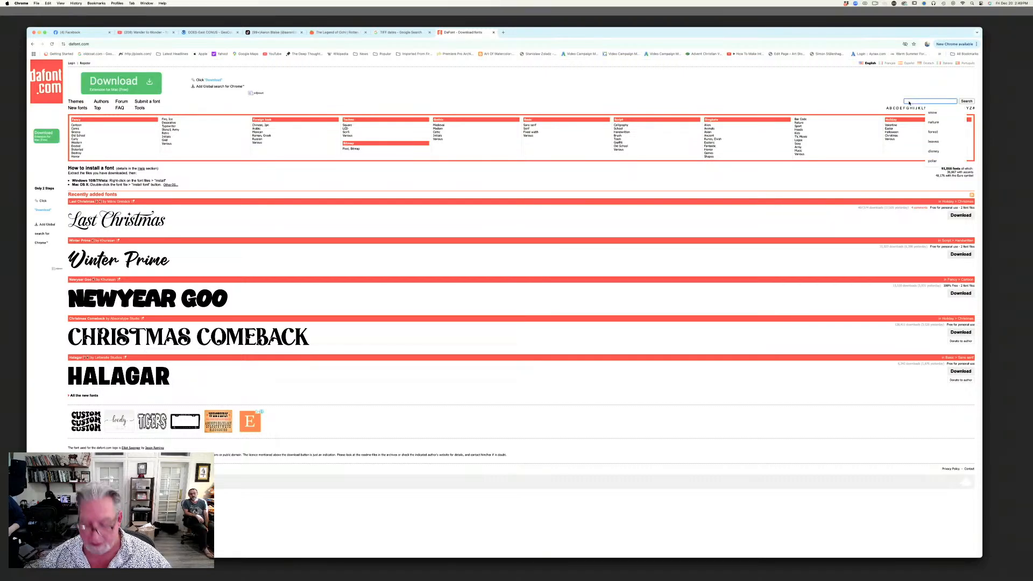
pyautogui.write('chr')
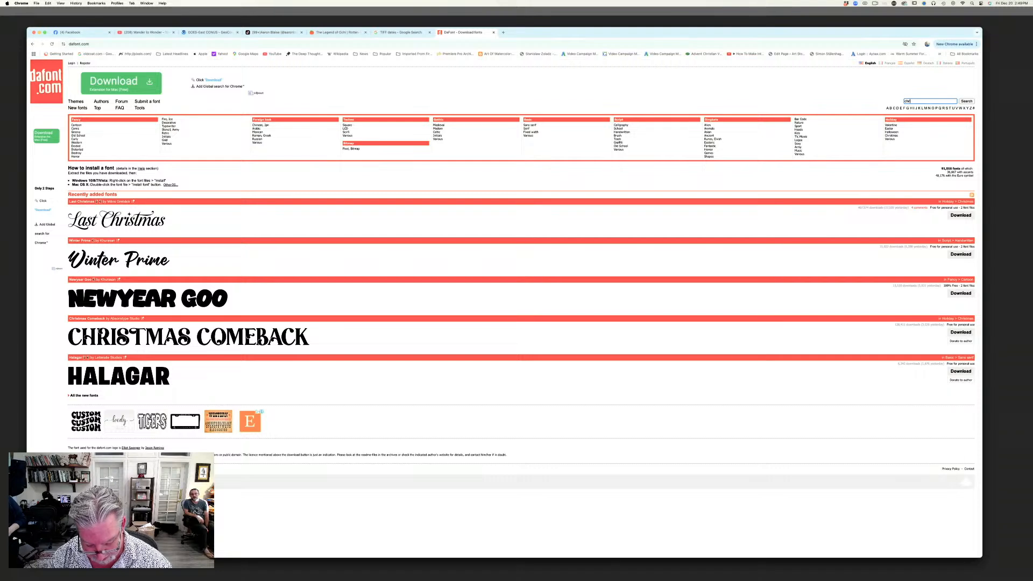
pyautogui.write('istmas')
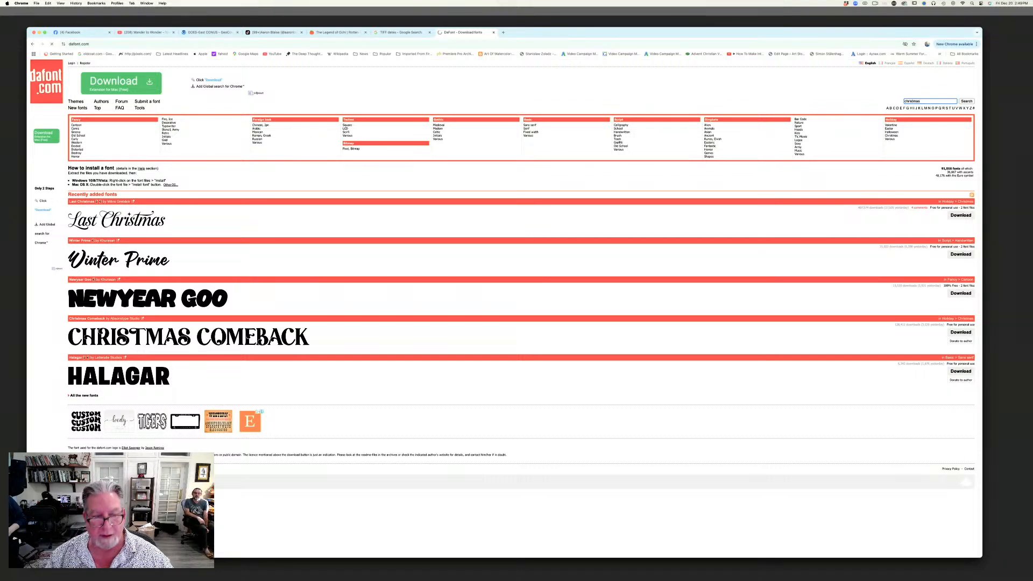
pyautogui.press('Return')
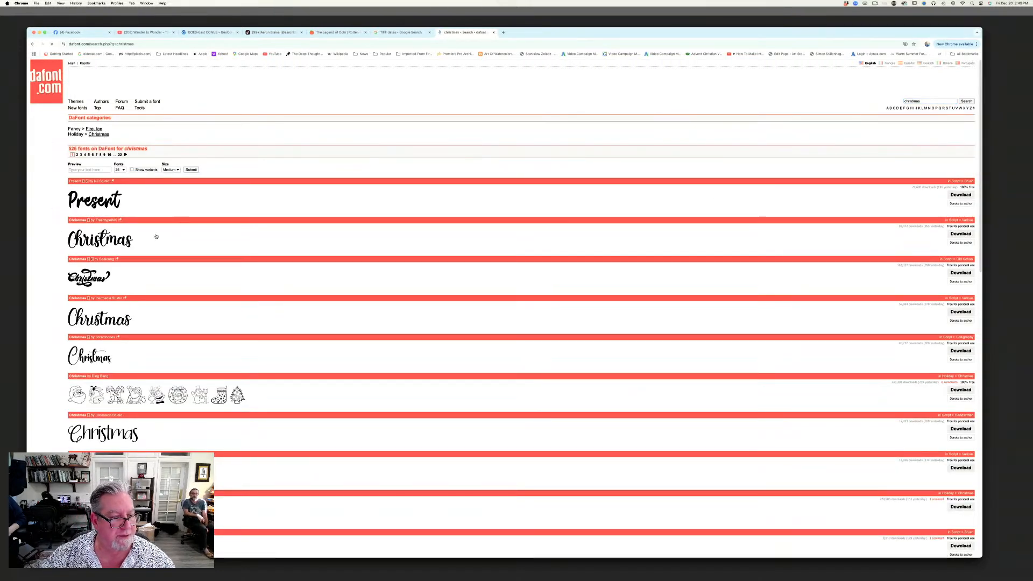
# Browse the christmas font results through to the second page and download the Our Christmas font.
pyautogui.scroll(-10, 156, 237)
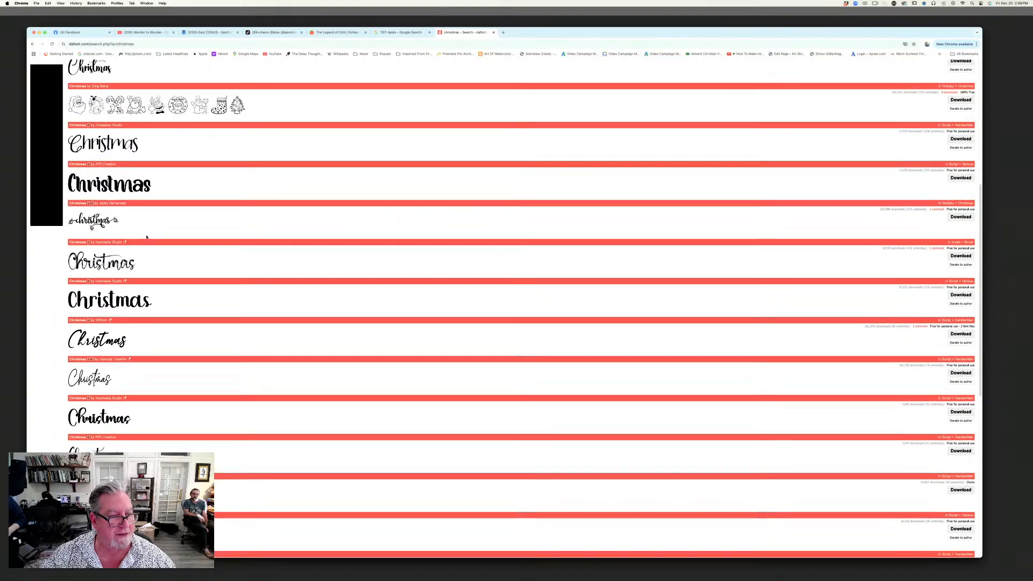
pyautogui.scroll(4, 147, 237)
pyautogui.scroll(-8, 147, 235)
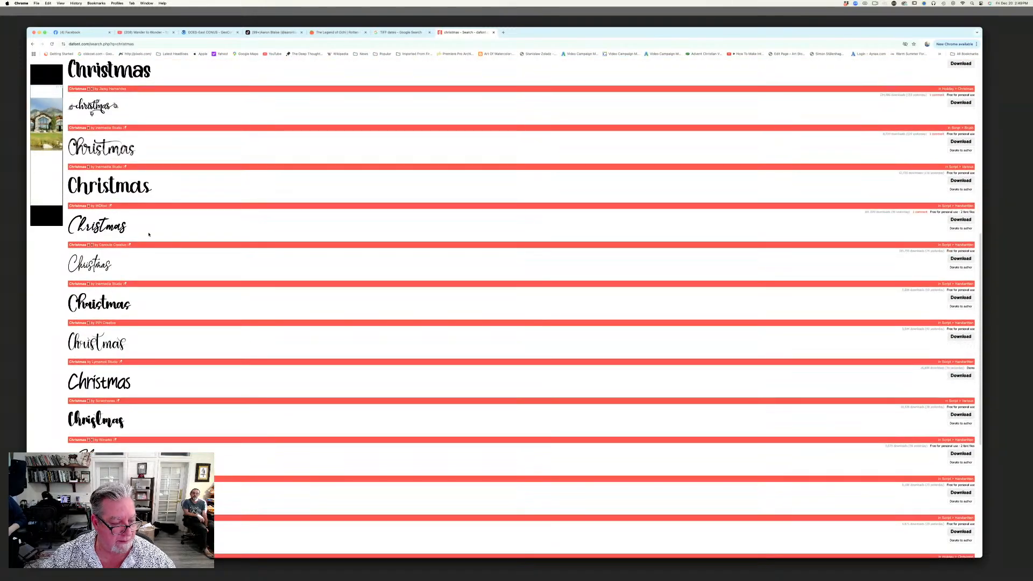
pyautogui.scroll(14, 148, 234)
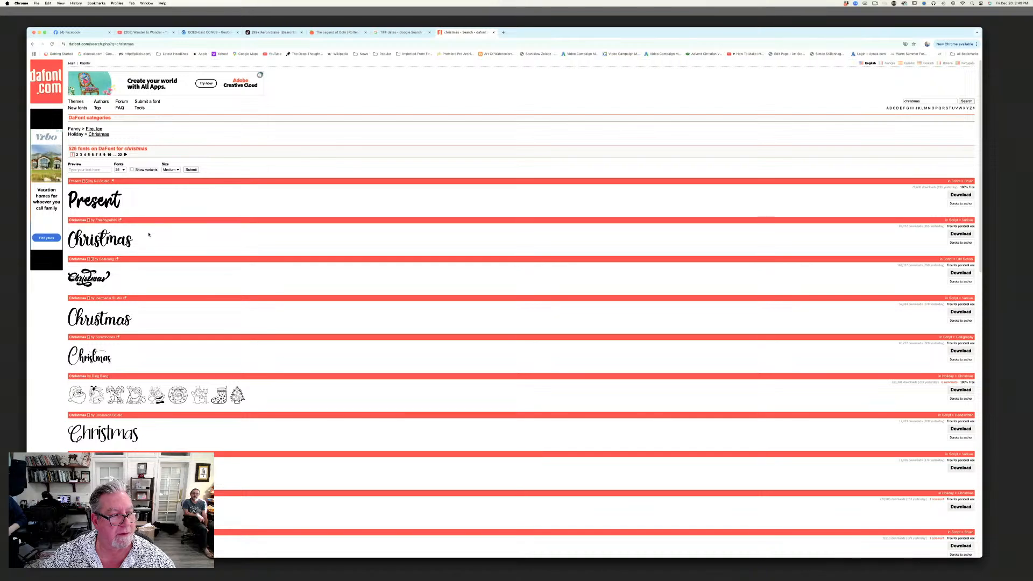
pyautogui.scroll(-10, 148, 234)
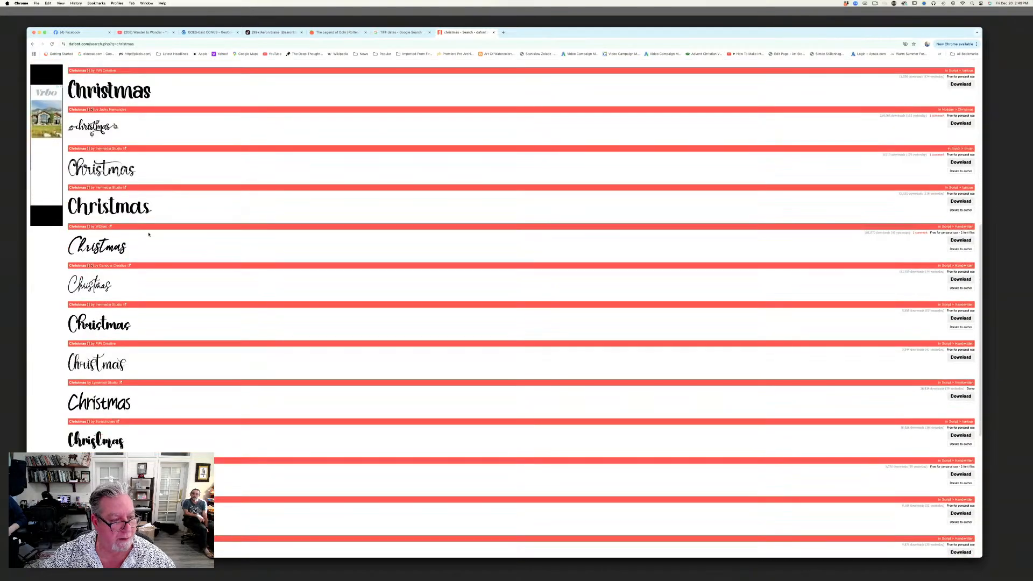
pyautogui.scroll(-5, 148, 234)
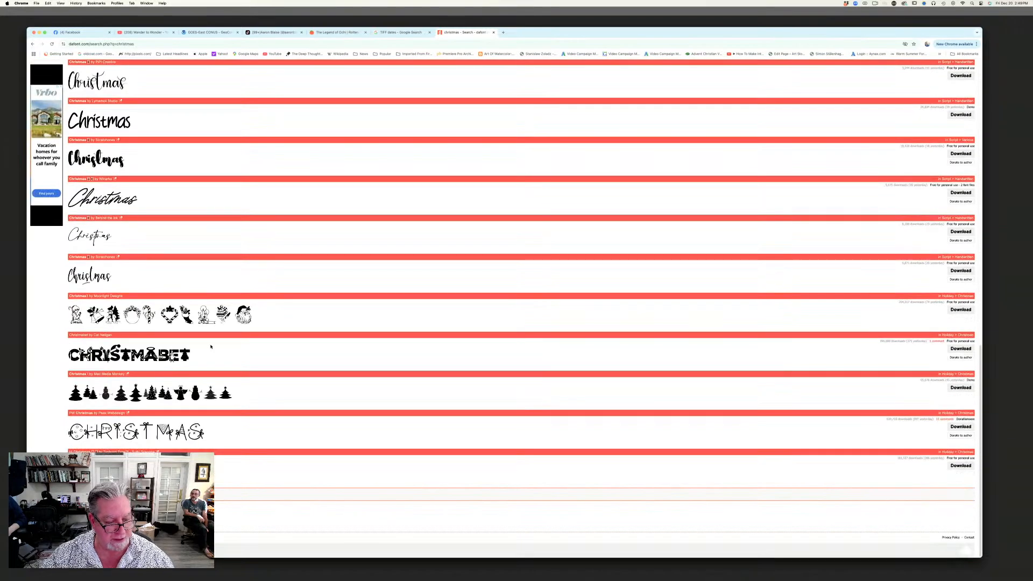
pyautogui.click(124, 444)
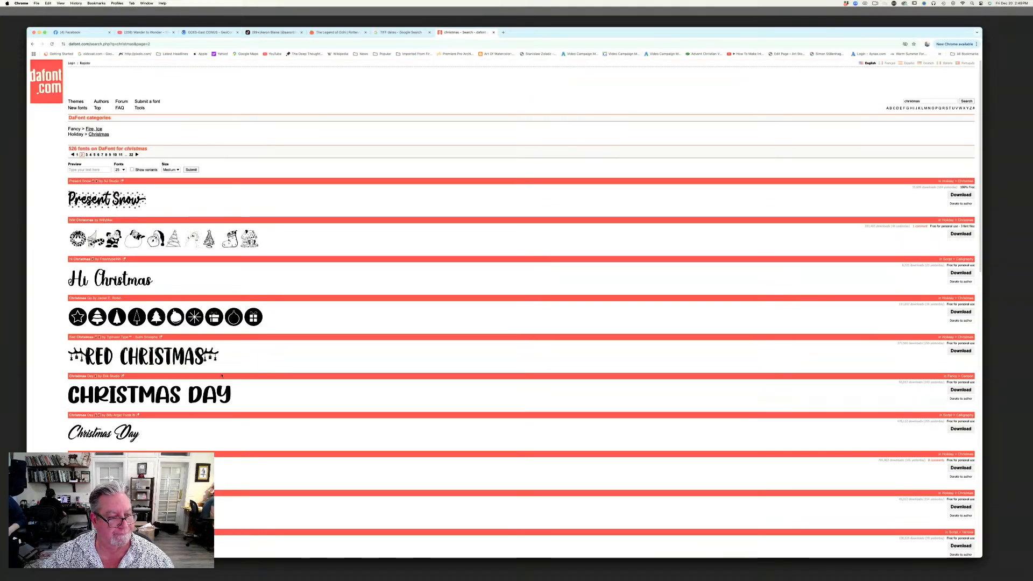
pyautogui.scroll(-4, 224, 372)
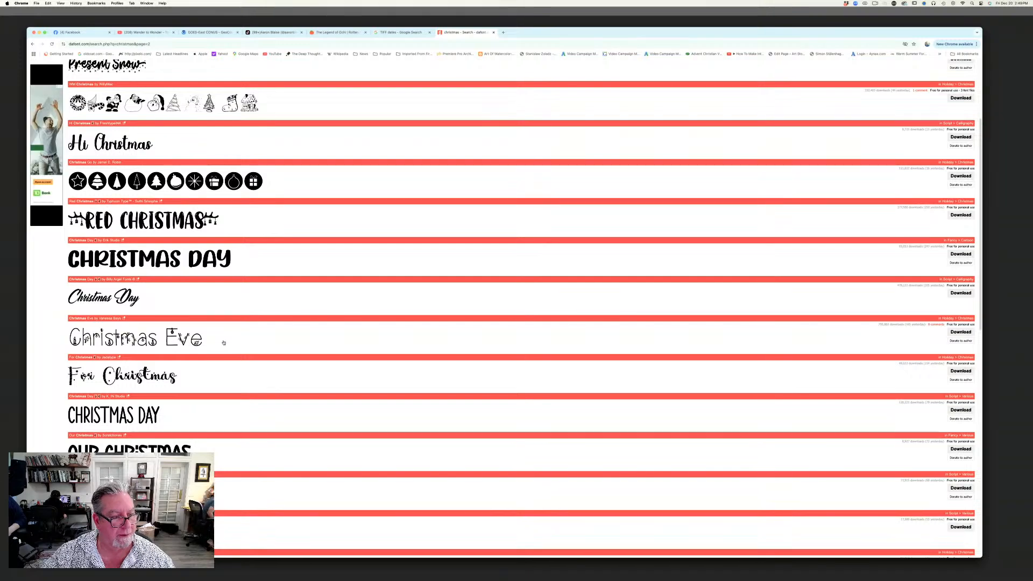
pyautogui.scroll(-2, 205, 267)
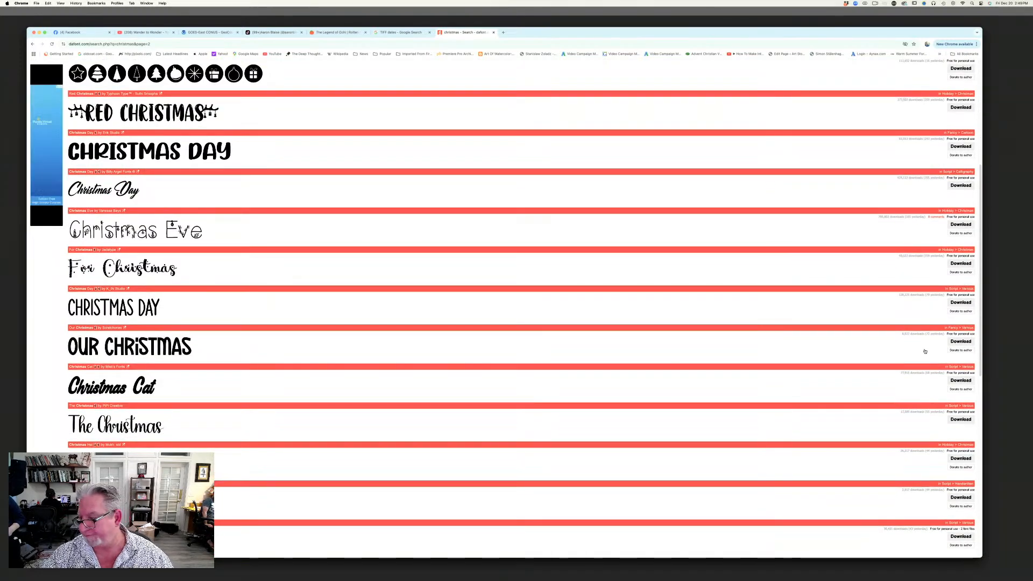
pyautogui.click(960, 342)
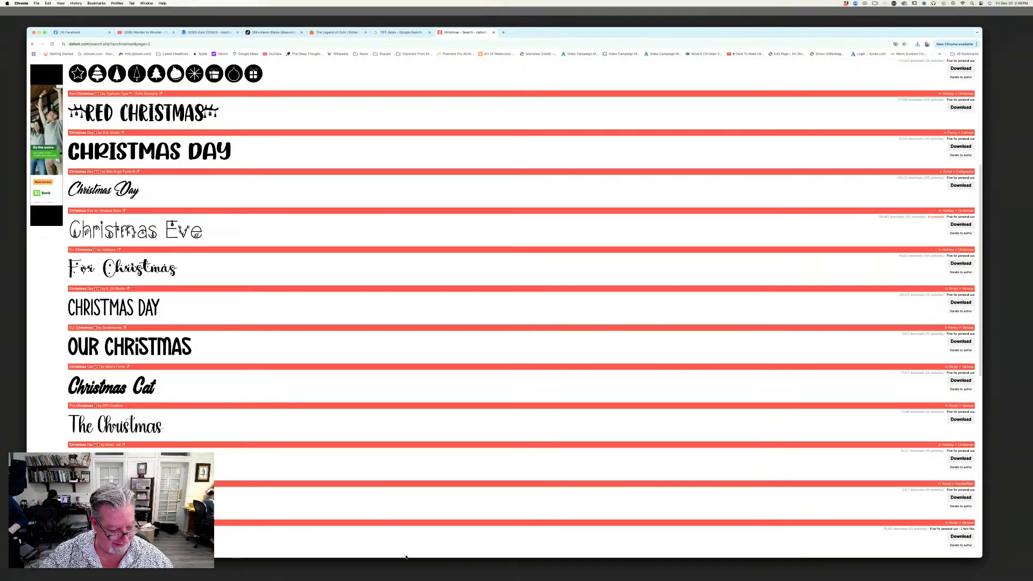
# Replace the font search term with Arctic and run the search.
pyautogui.scroll(3, 699, 330)
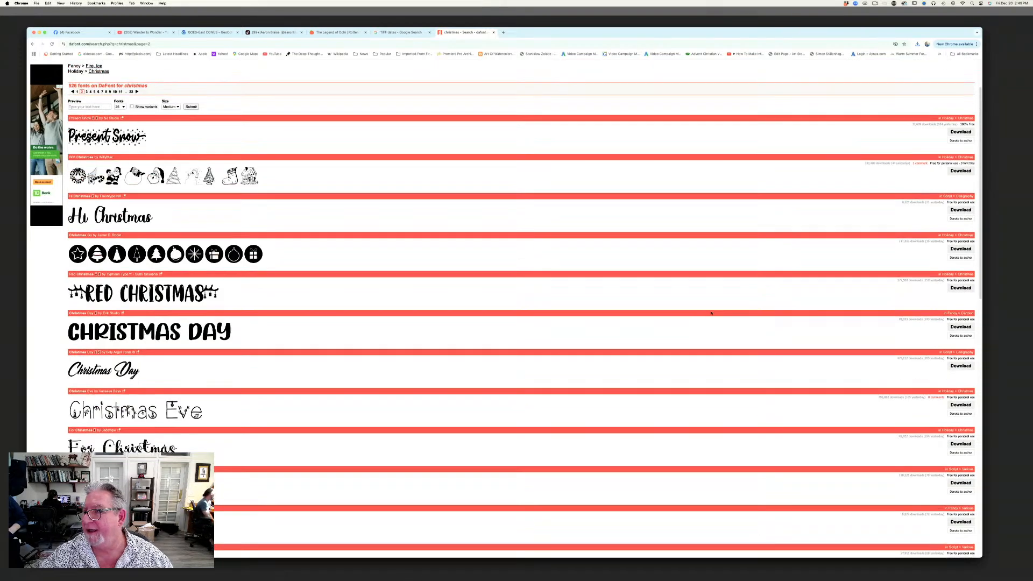
pyautogui.scroll(1, 711, 313)
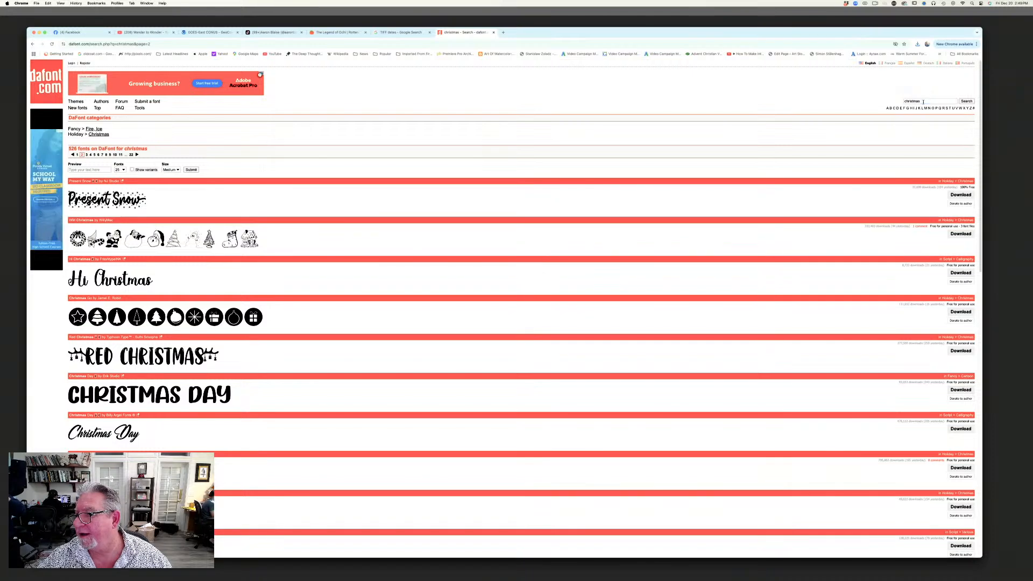
pyautogui.moveTo(922, 104); pyautogui.dragTo(897, 103)
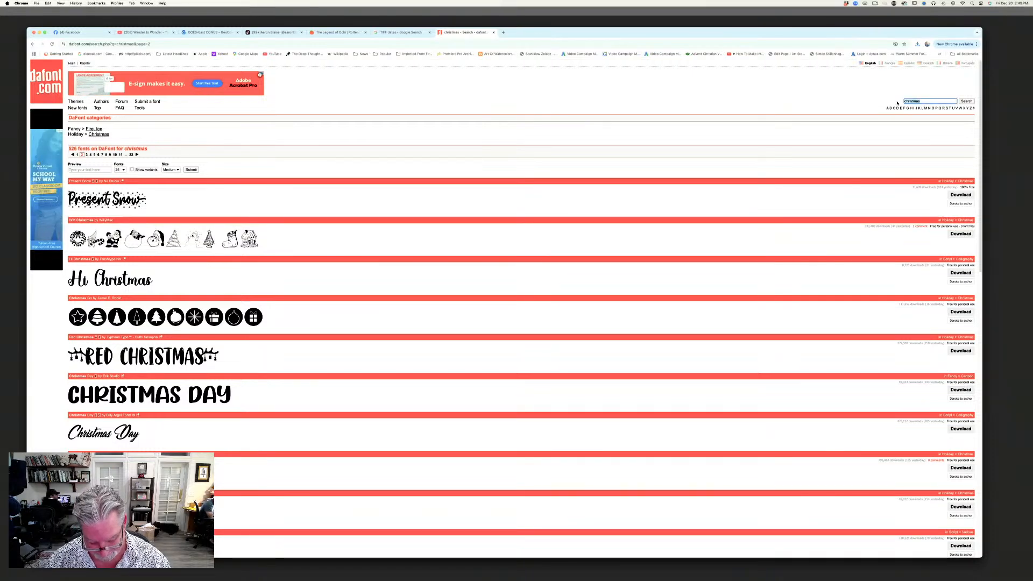
pyautogui.write('Arctic')
pyautogui.press('Return')
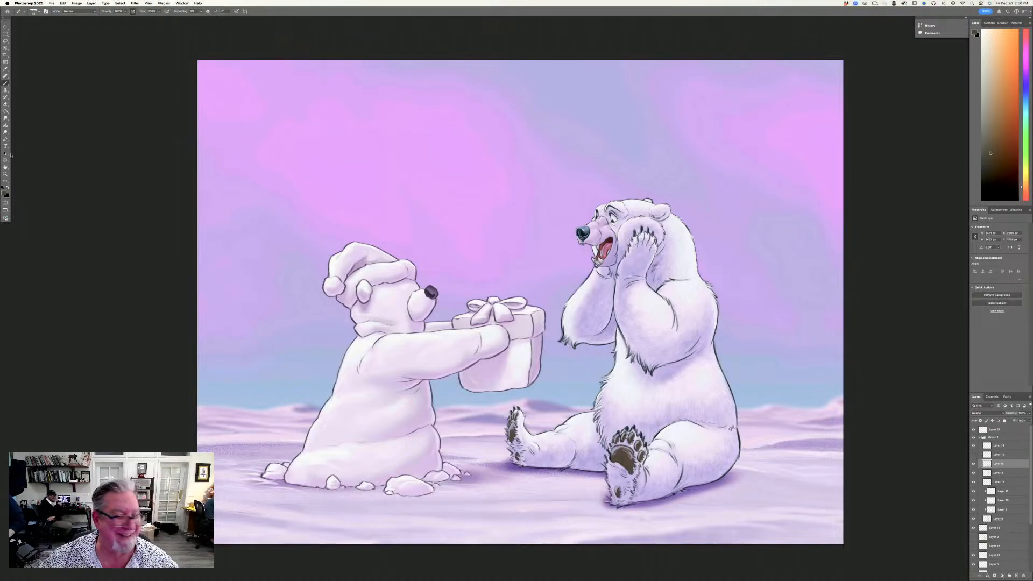
# Add a new layer above the topmost layer and open the font list of the Horizontal Type tool.
pyautogui.click(995, 430)
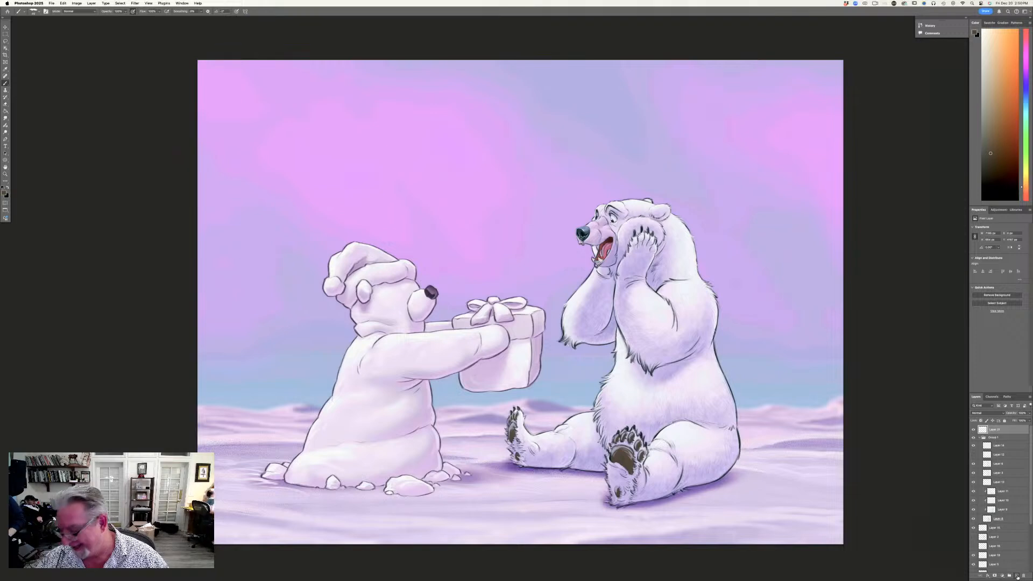
pyautogui.press('super+alt+shift+n')
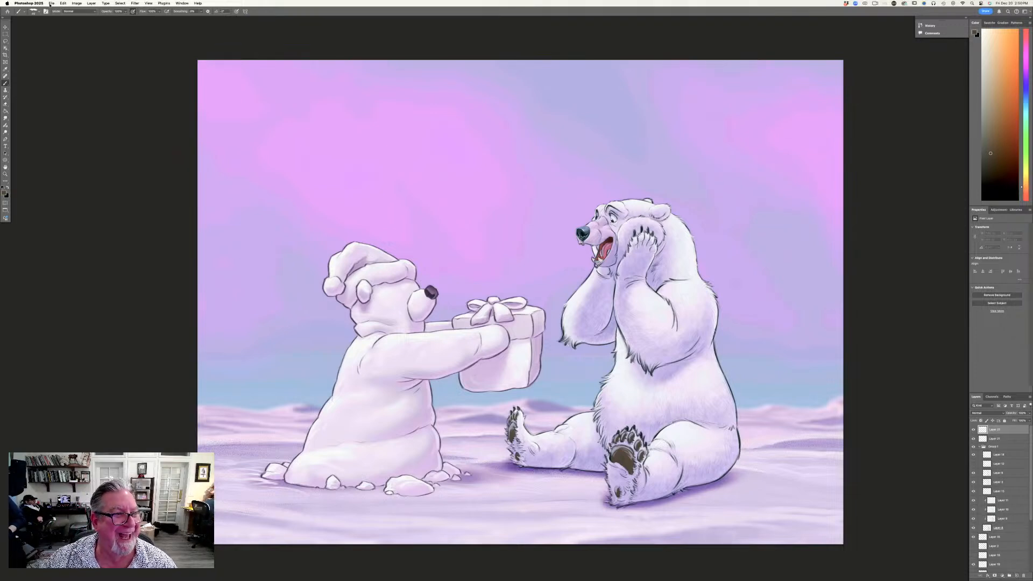
pyautogui.click(52, 3)
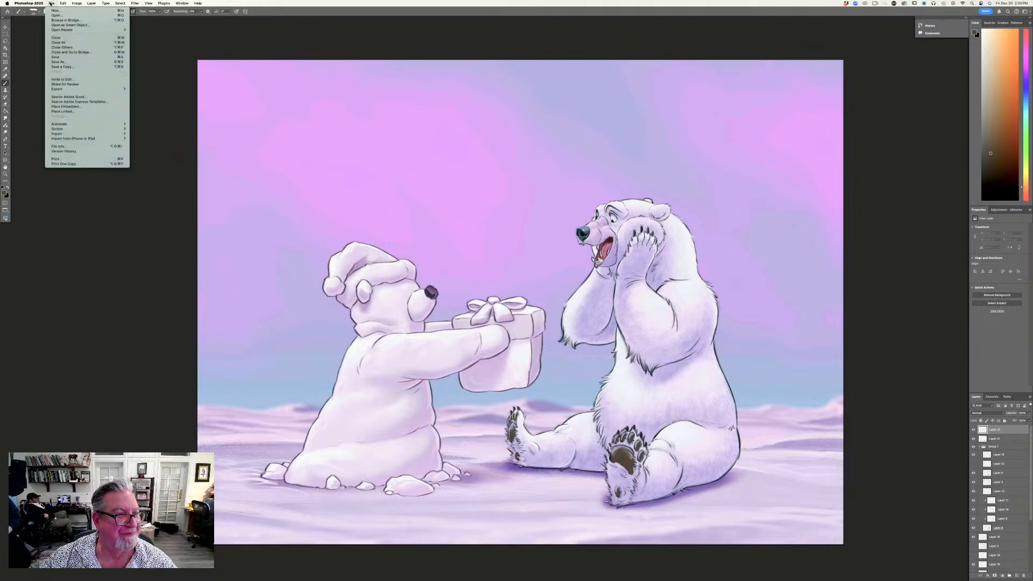
pyautogui.click(19, 155)
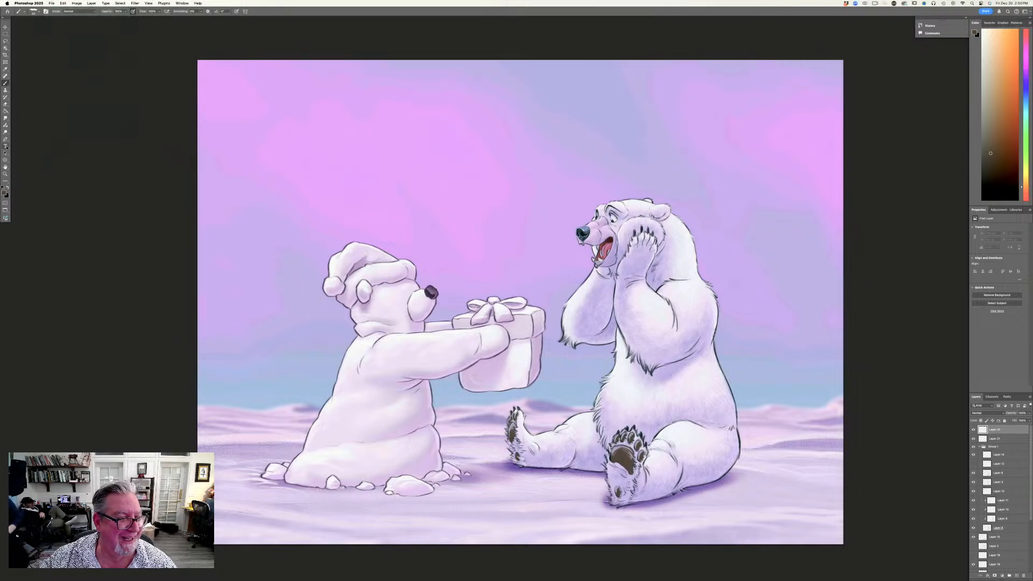
pyautogui.click(6, 146)
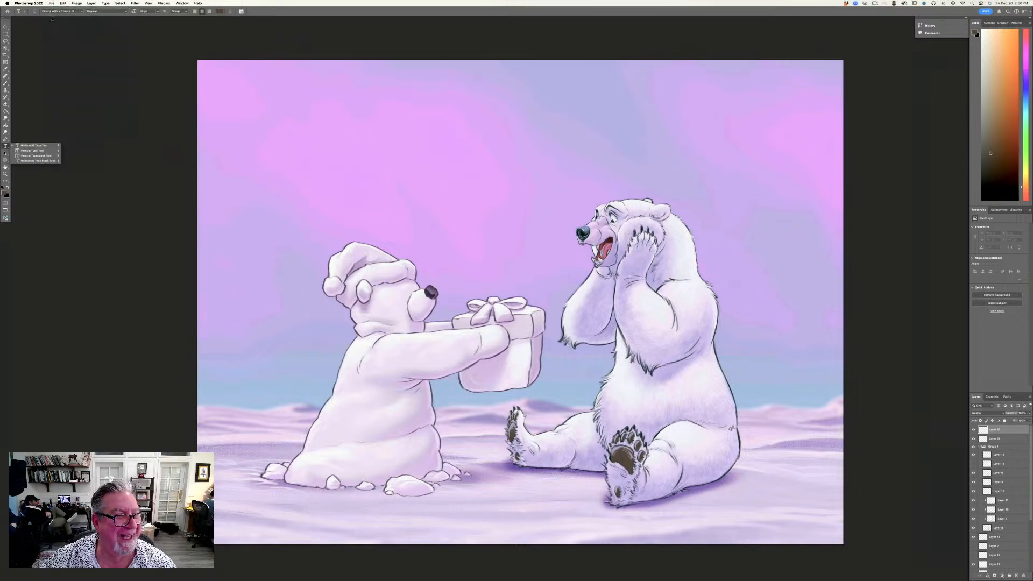
pyautogui.click(81, 11)
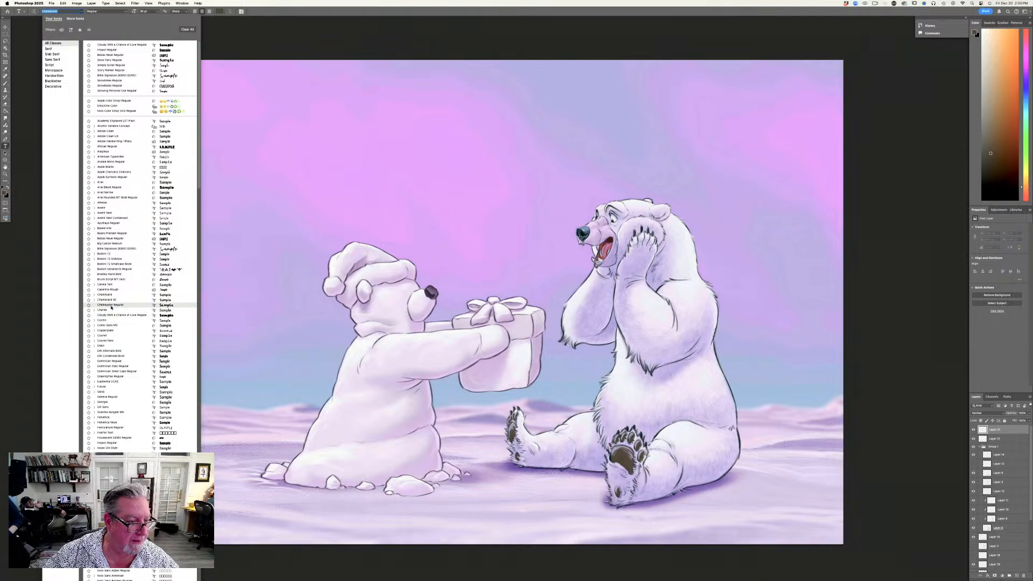
# Switch to Finder, check the Downloads folder for the Our Christmas font file, and return to Photoshop.
pyautogui.moveTo(416, 577)
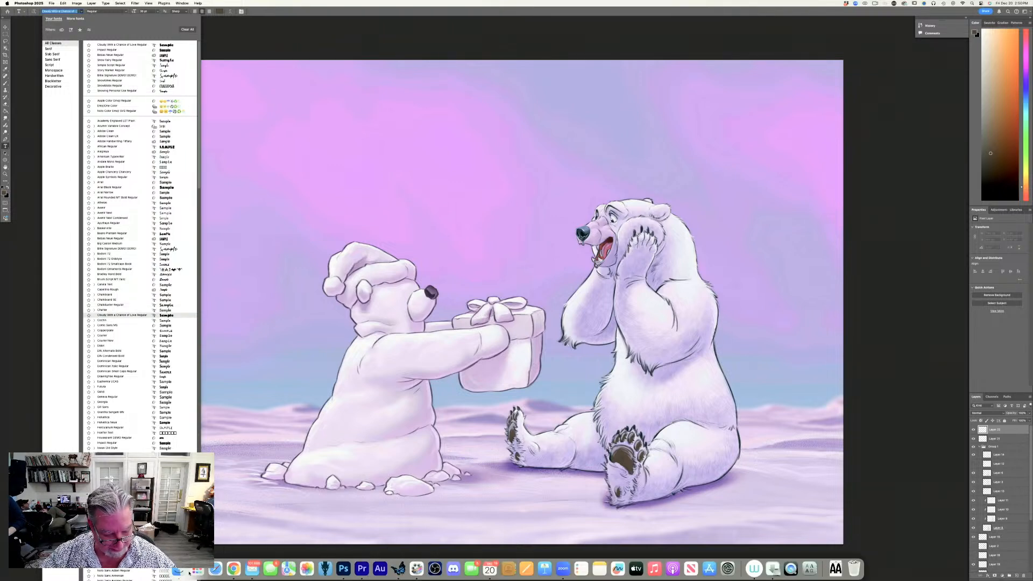
pyautogui.click(234, 569)
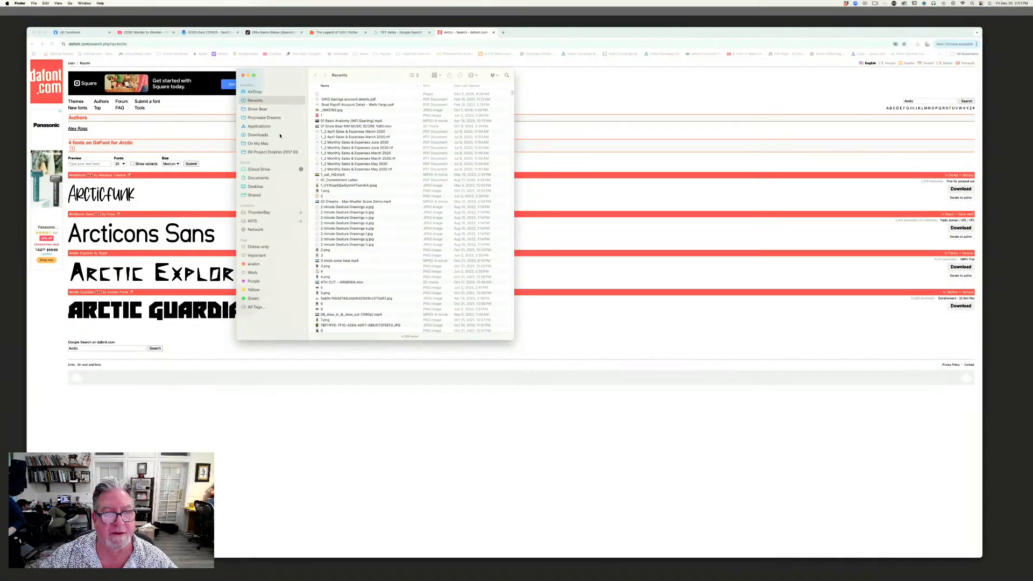
pyautogui.click(263, 135)
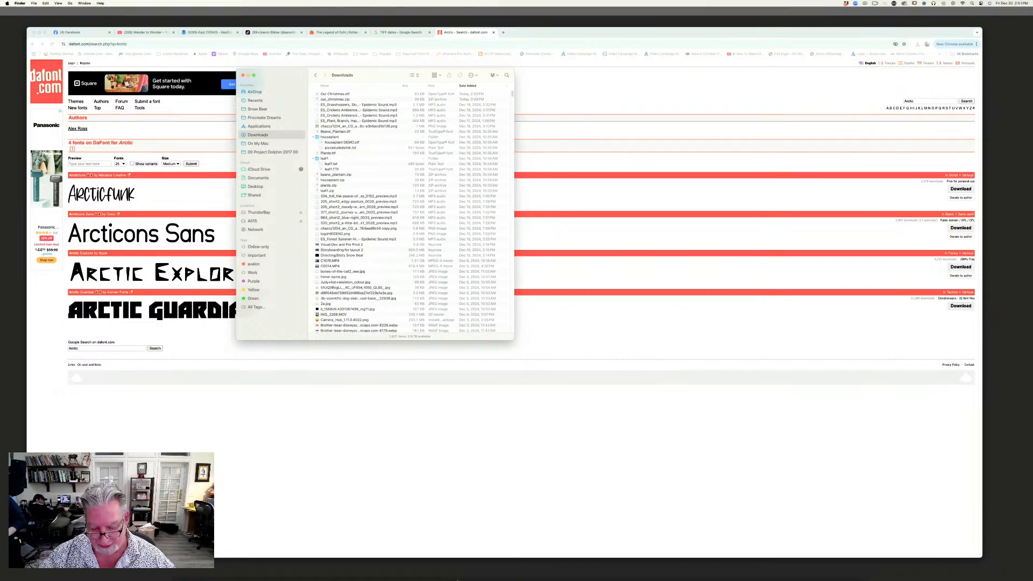
pyautogui.moveTo(457, 579)
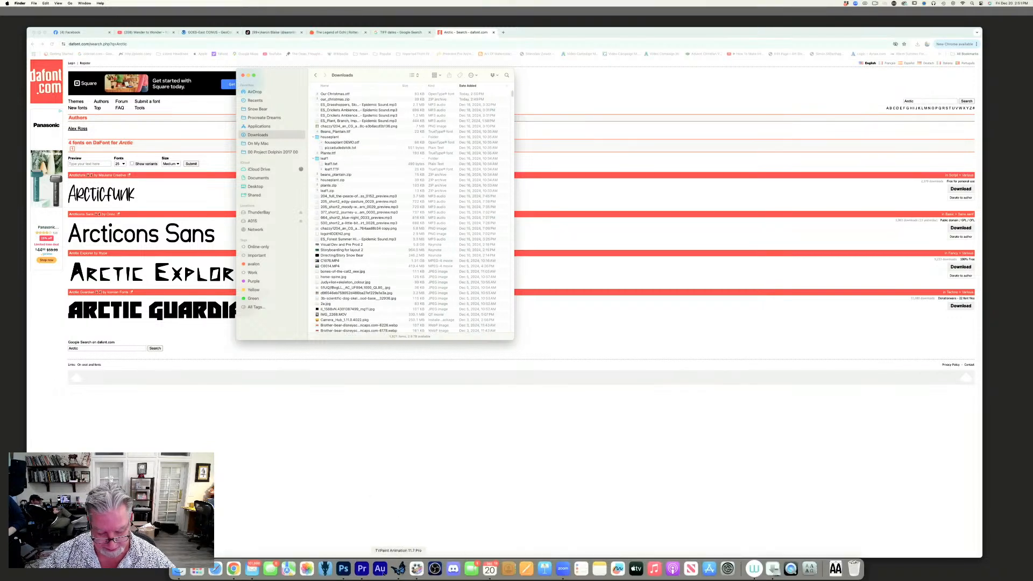
pyautogui.click(344, 568)
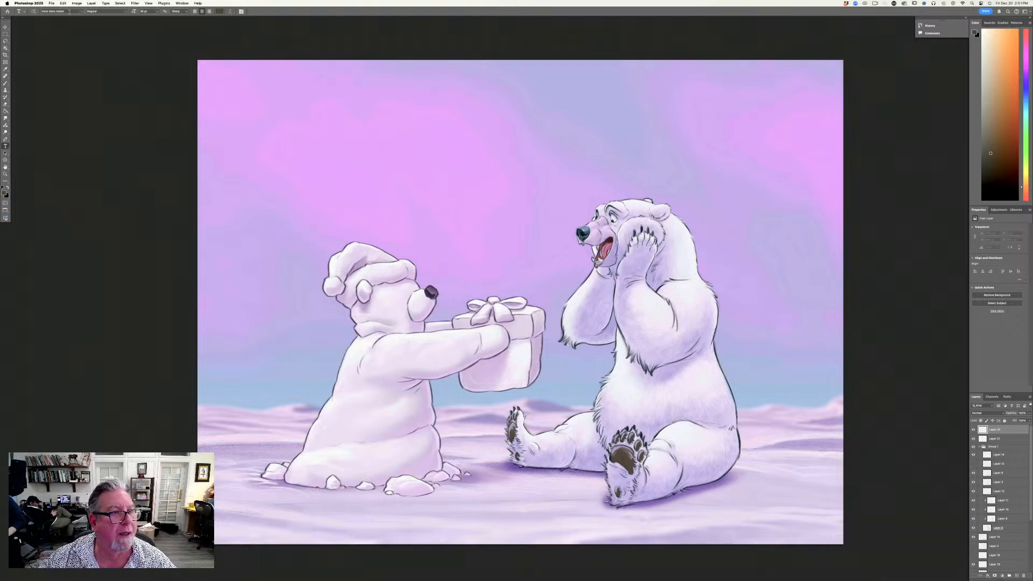
# Set the Horizontal Type tool's font to Our Christmas.
pyautogui.click(70, 11)
pyautogui.click(81, 13)
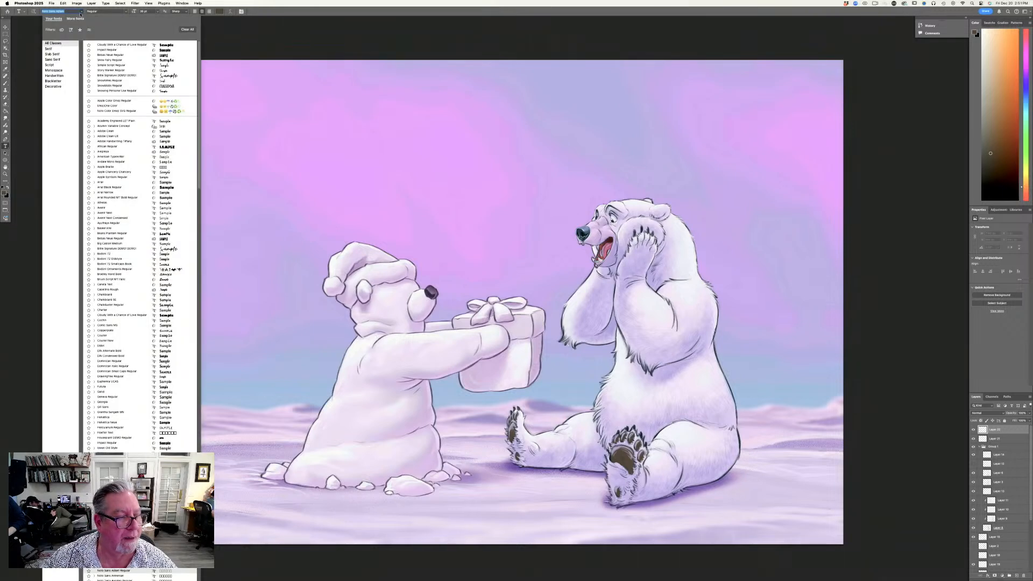
pyautogui.scroll(-10, 133, 345)
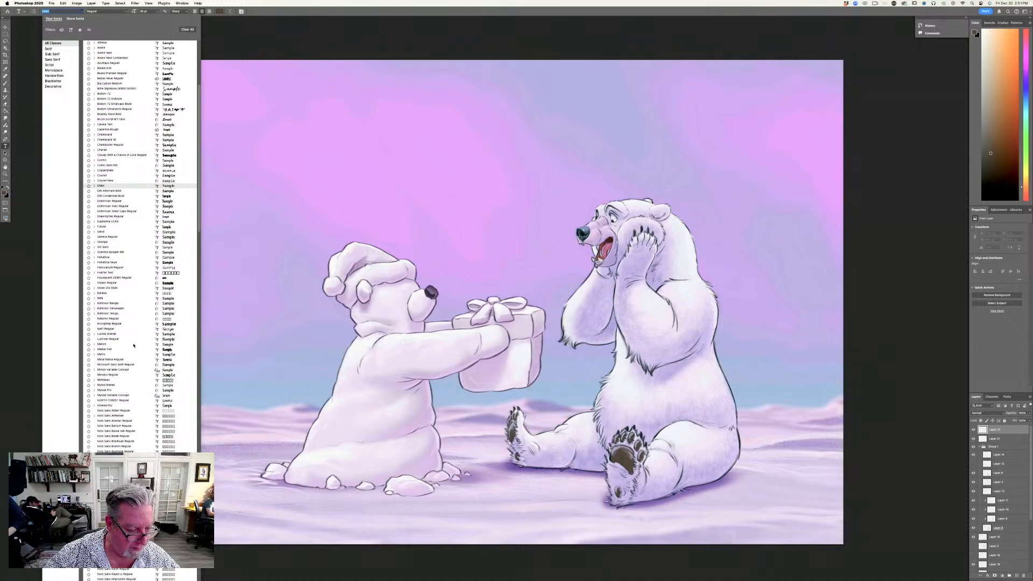
pyautogui.scroll(-5, 133, 345)
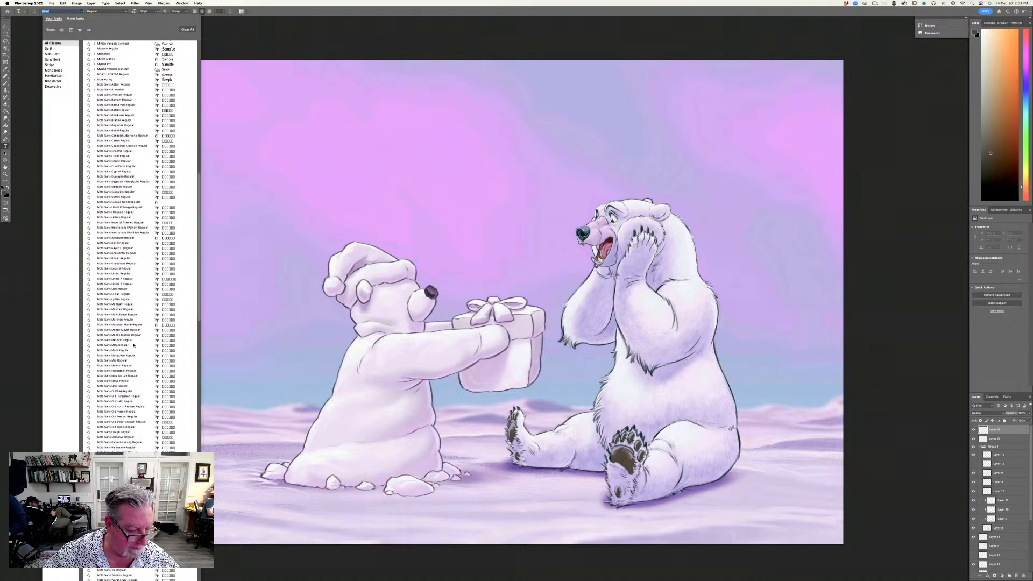
pyautogui.scroll(-2, 134, 345)
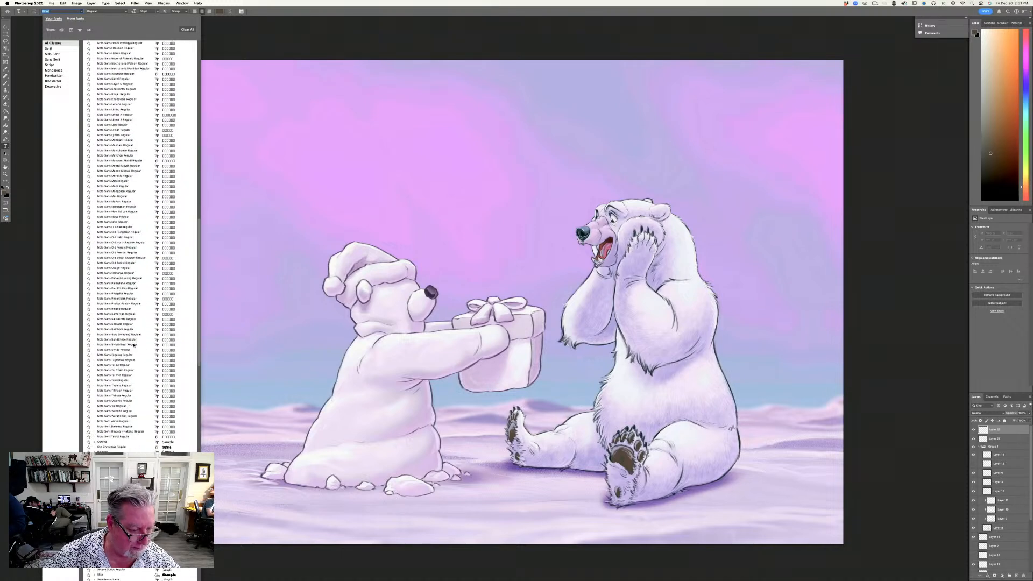
pyautogui.click(118, 446)
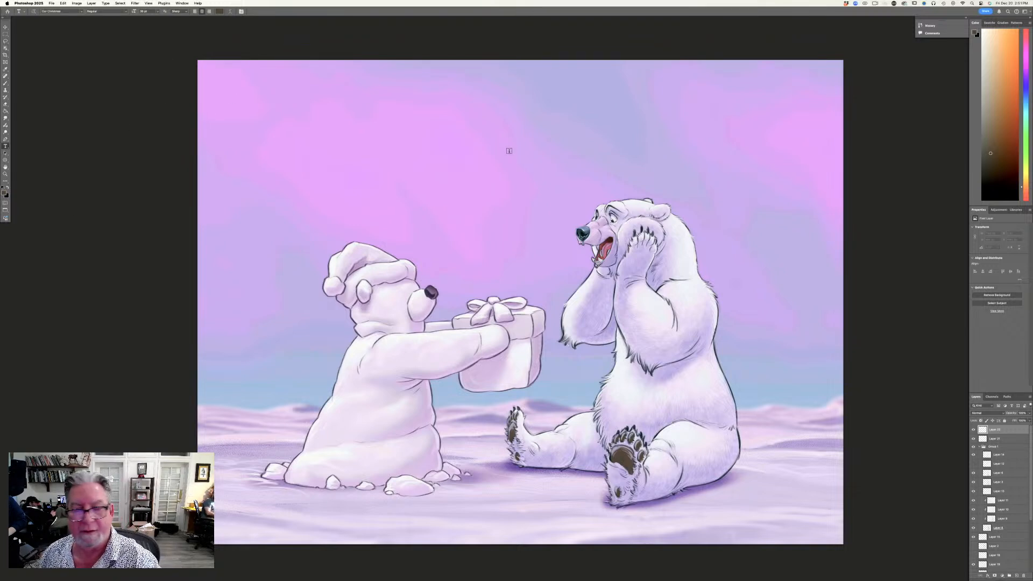
# Set the foreground color to a bright red and return to the Horizontal Type tool.
pyautogui.click(6, 195)
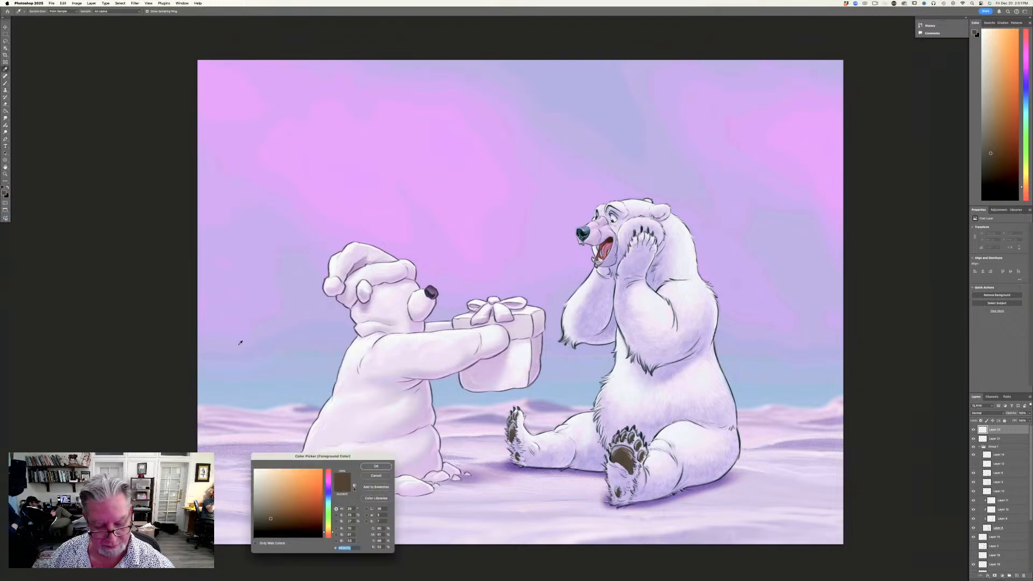
pyautogui.click(329, 537)
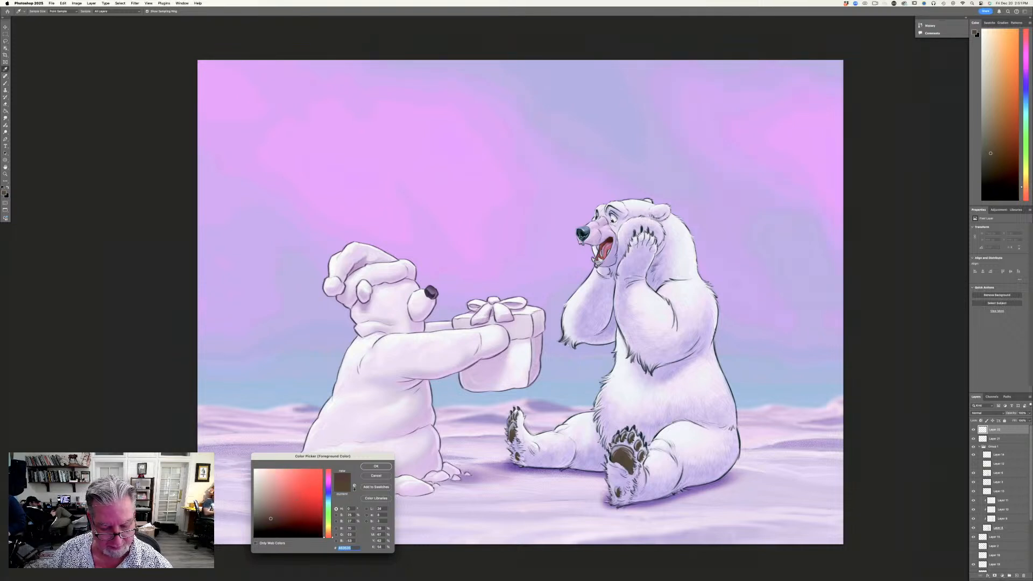
pyautogui.click(309, 489)
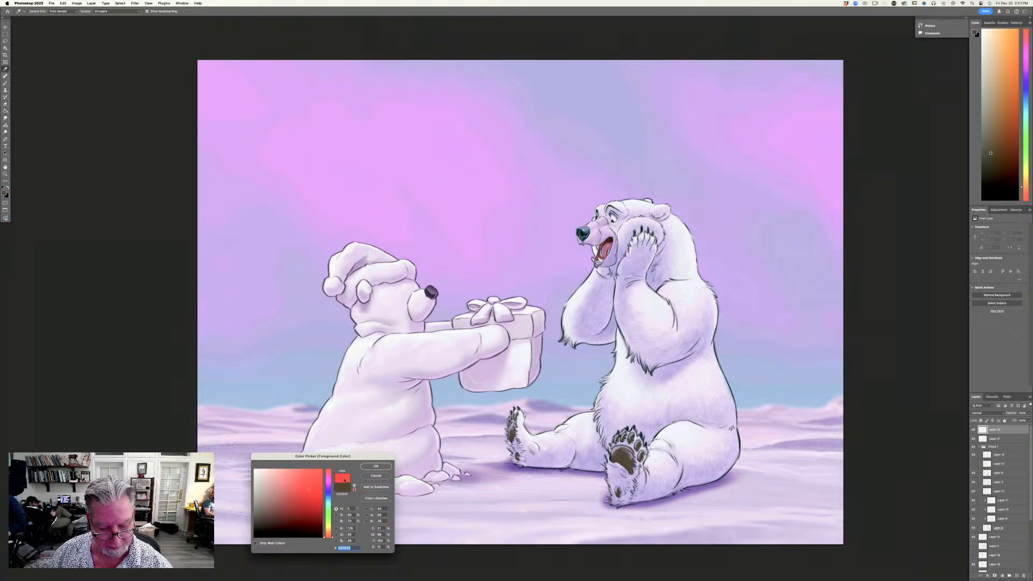
pyautogui.click(369, 466)
pyautogui.press('t')
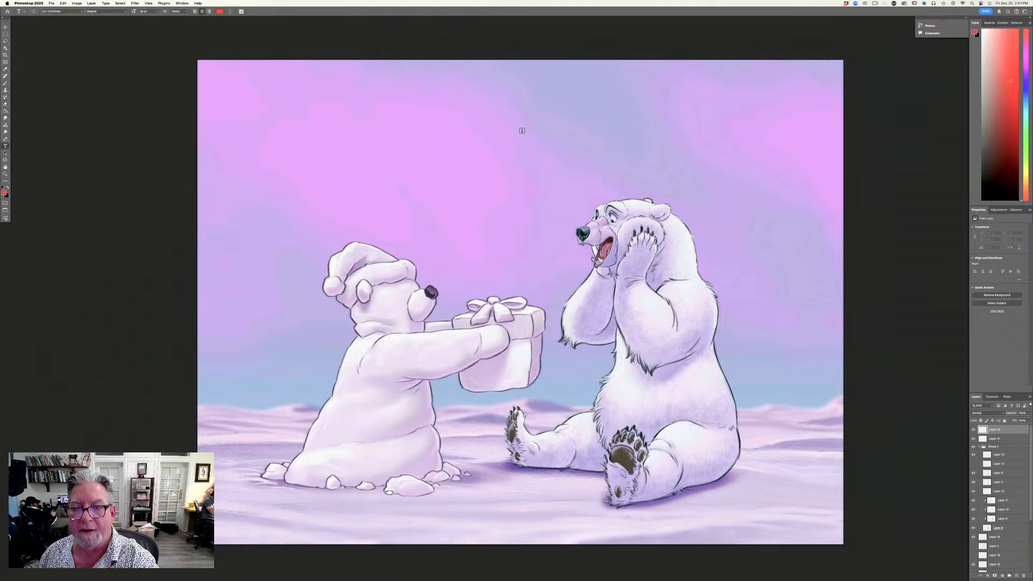
# Add the text "Merry Christmas!" in the sky near the artwork's upper edge, using a much larger preset font size.
pyautogui.click(522, 131)
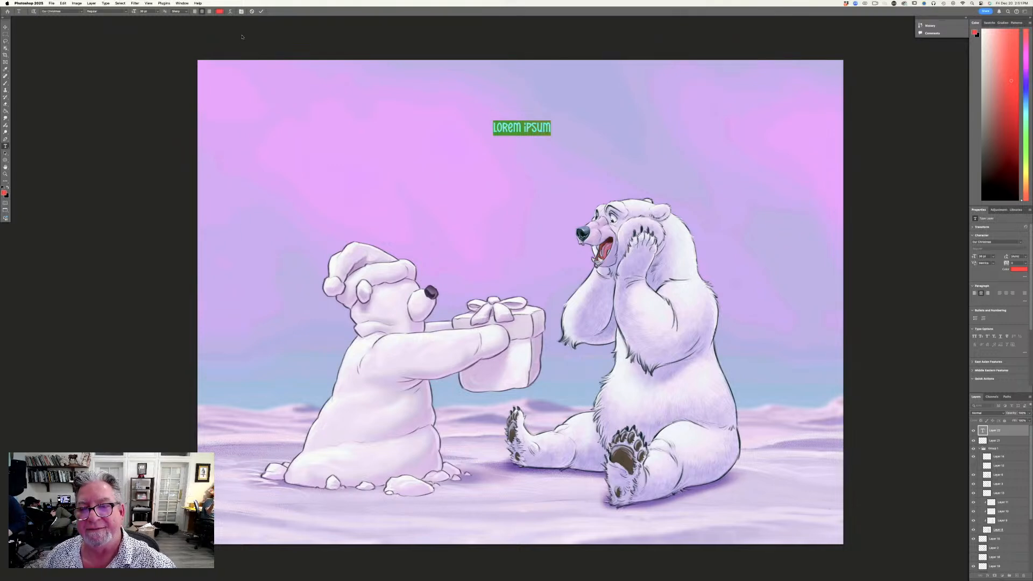
pyautogui.click(156, 11)
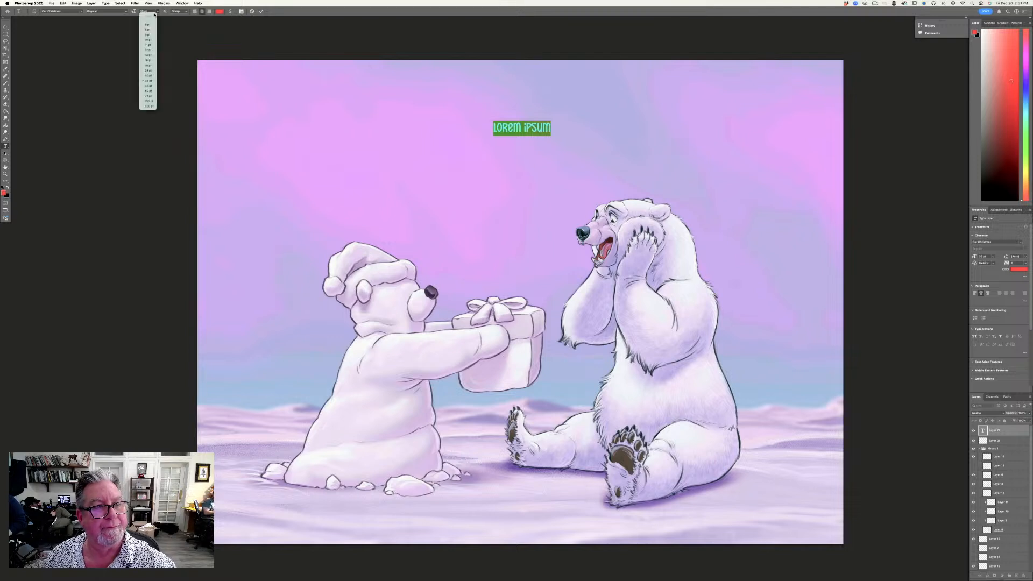
pyautogui.click(148, 100)
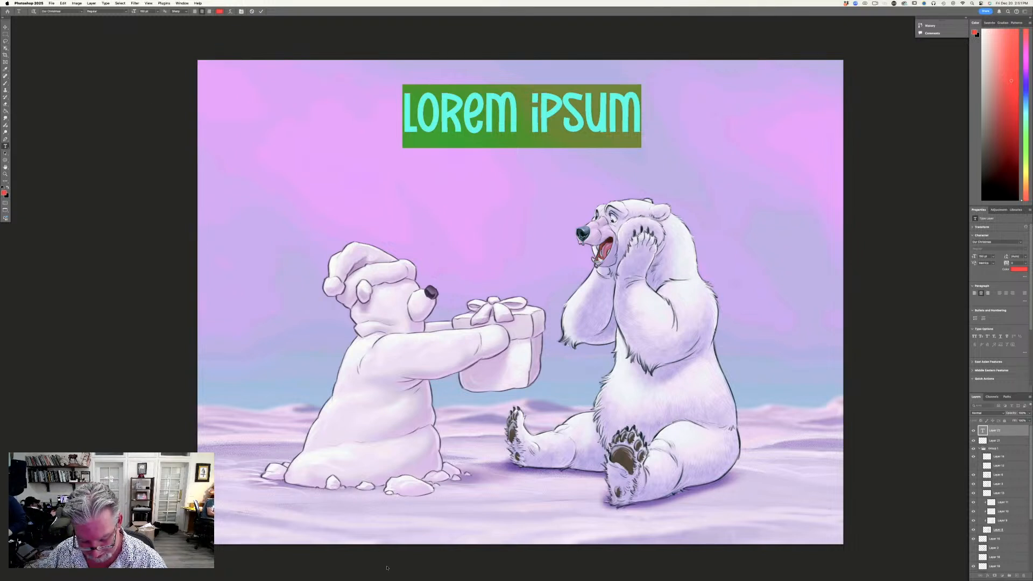
pyautogui.write('Merry')
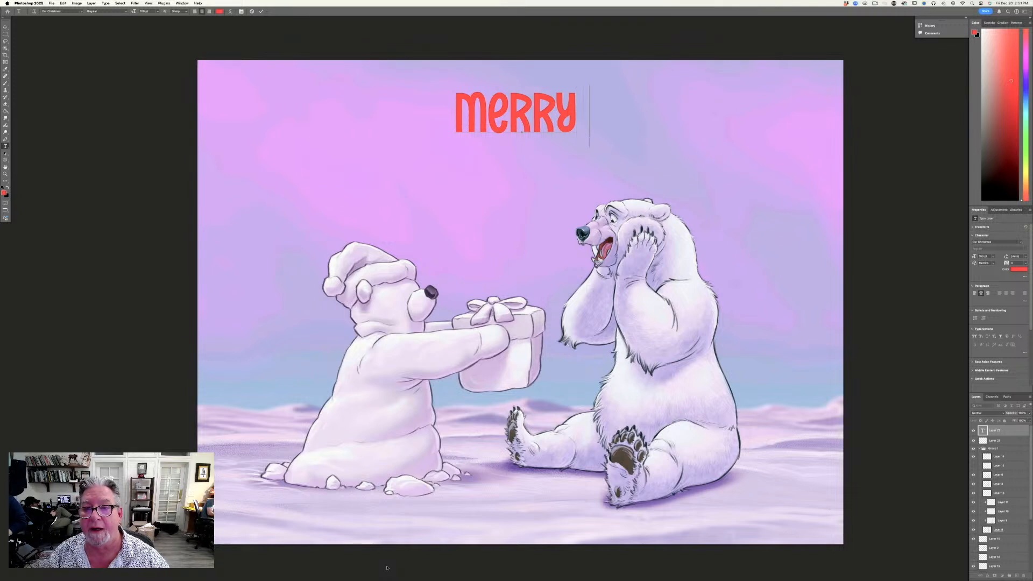
pyautogui.write(' Ch')
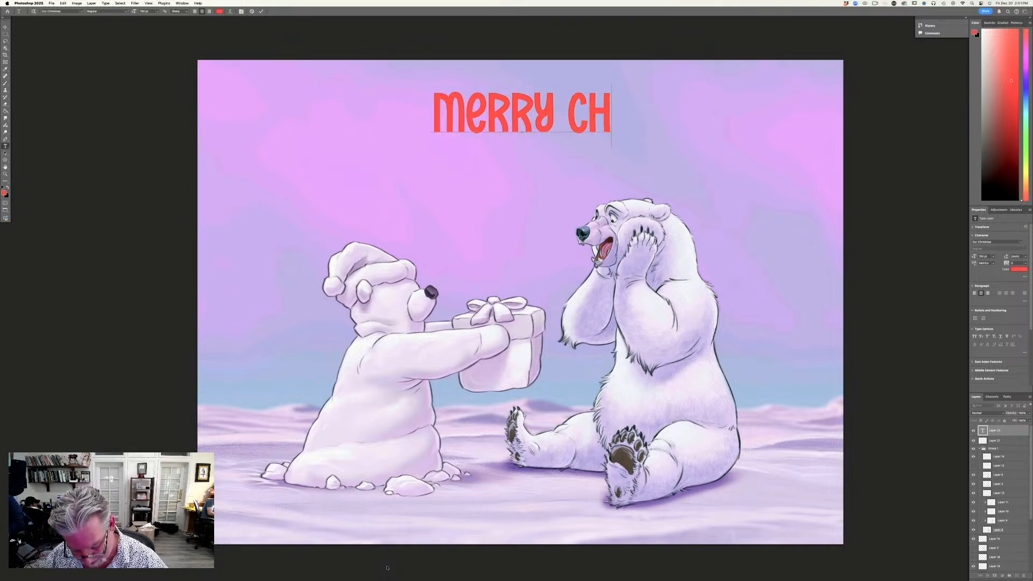
pyautogui.write('ristmas')
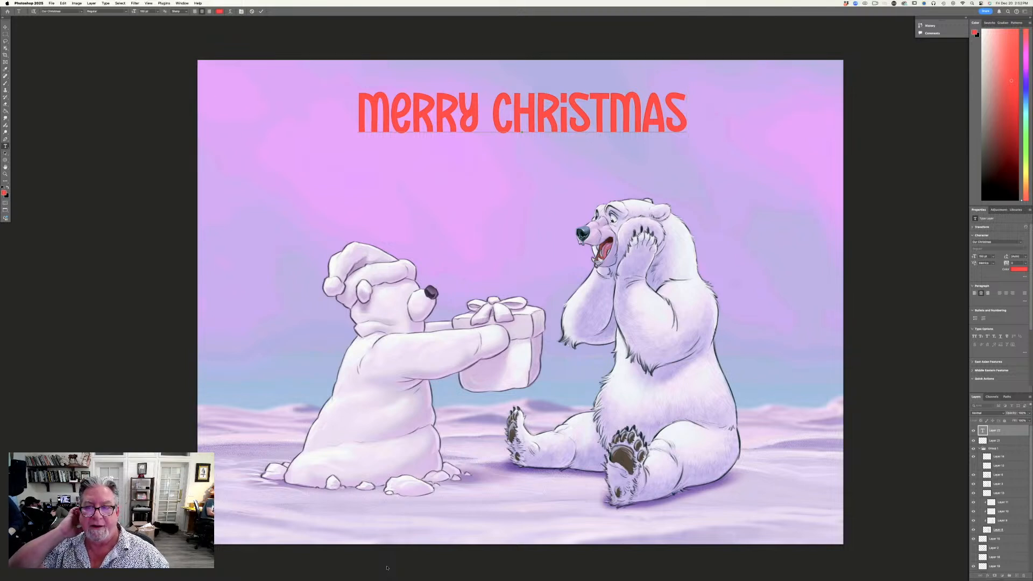
pyautogui.write('!')
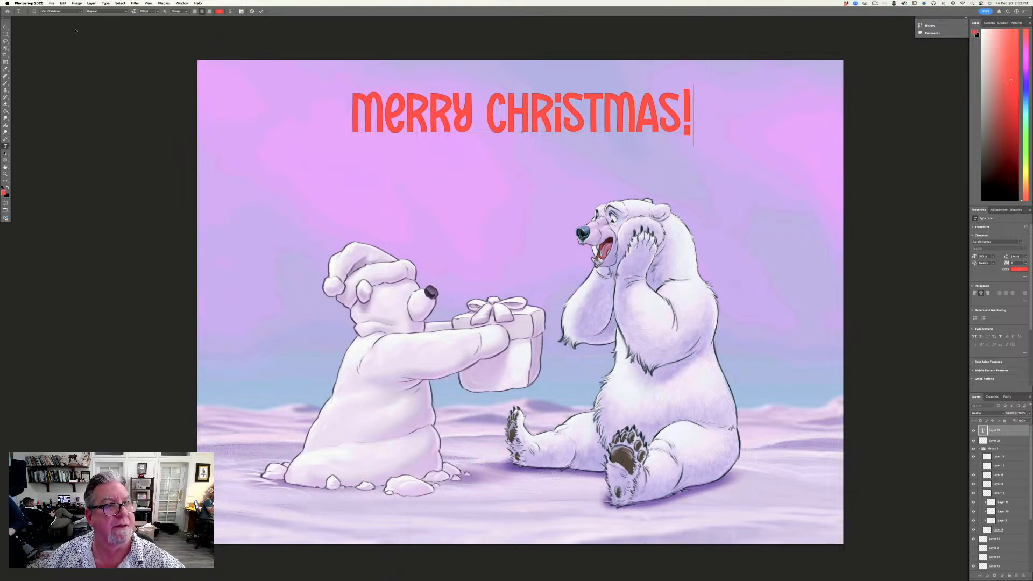
# Apply a white Stroke layer style to the Merry Christmas! text.
pyautogui.moveTo(690, 128); pyautogui.dragTo(348, 127)
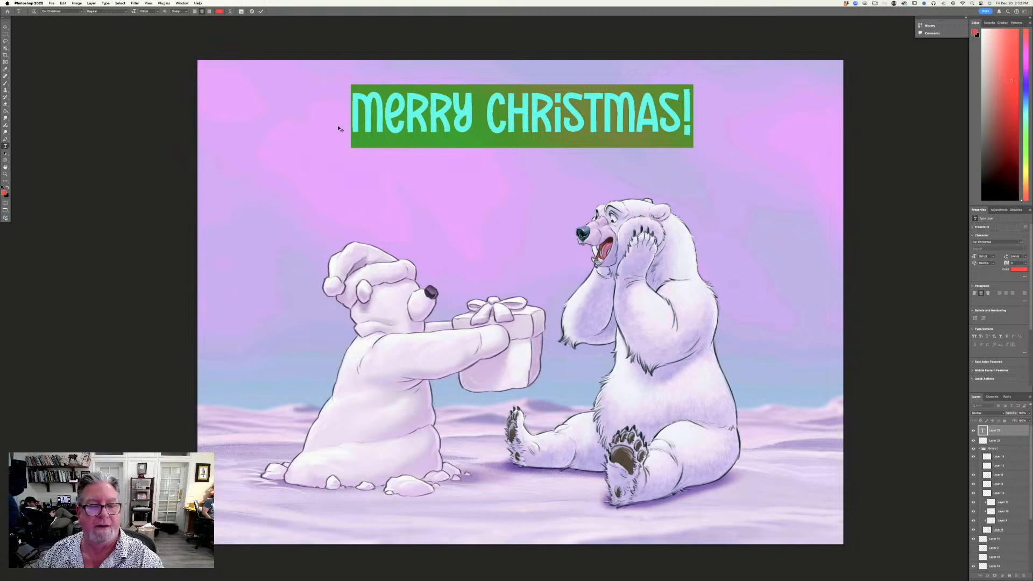
pyautogui.click(91, 4)
pyautogui.moveTo(129, 55)
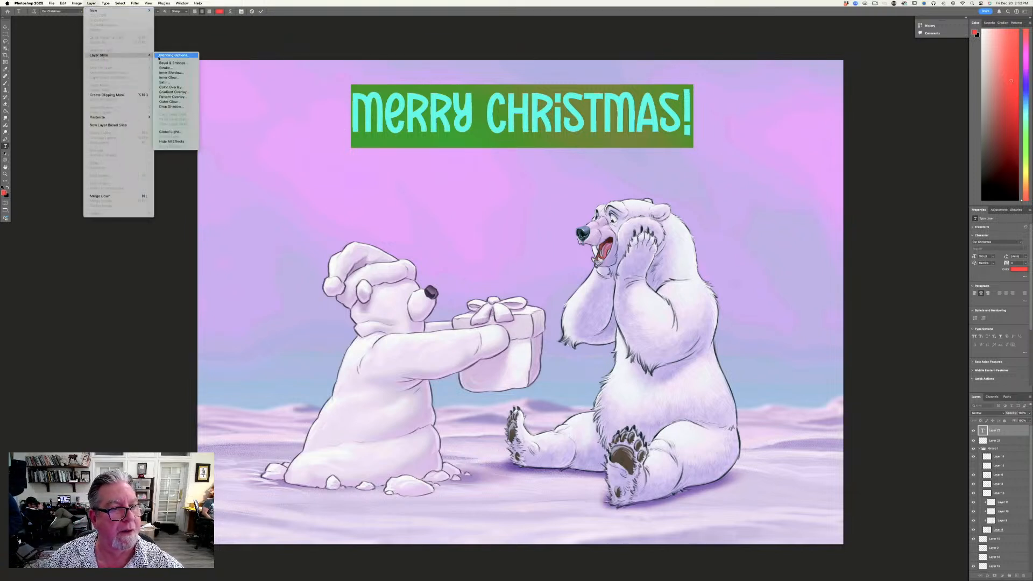
pyautogui.click(161, 67)
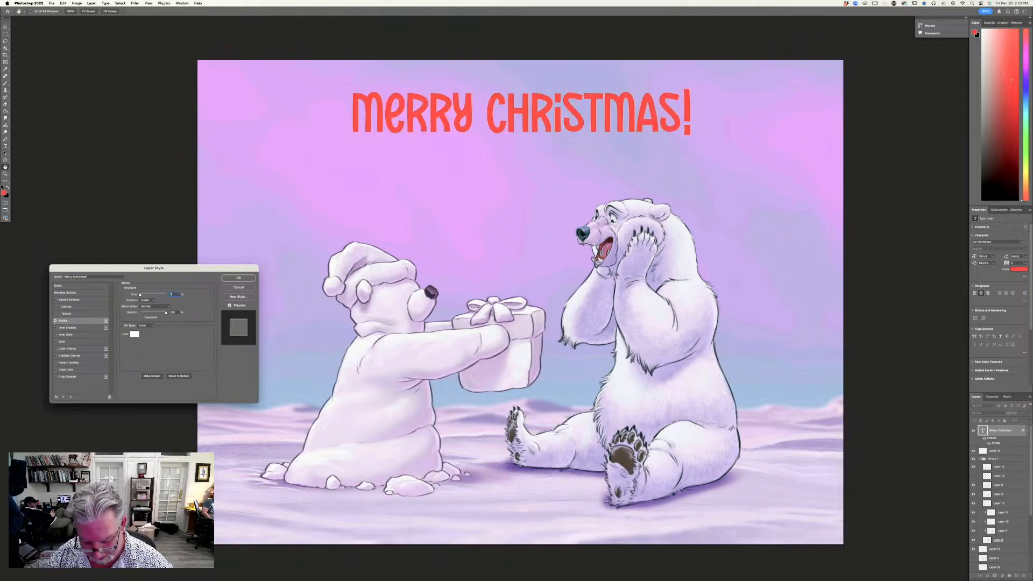
pyautogui.press('Return')
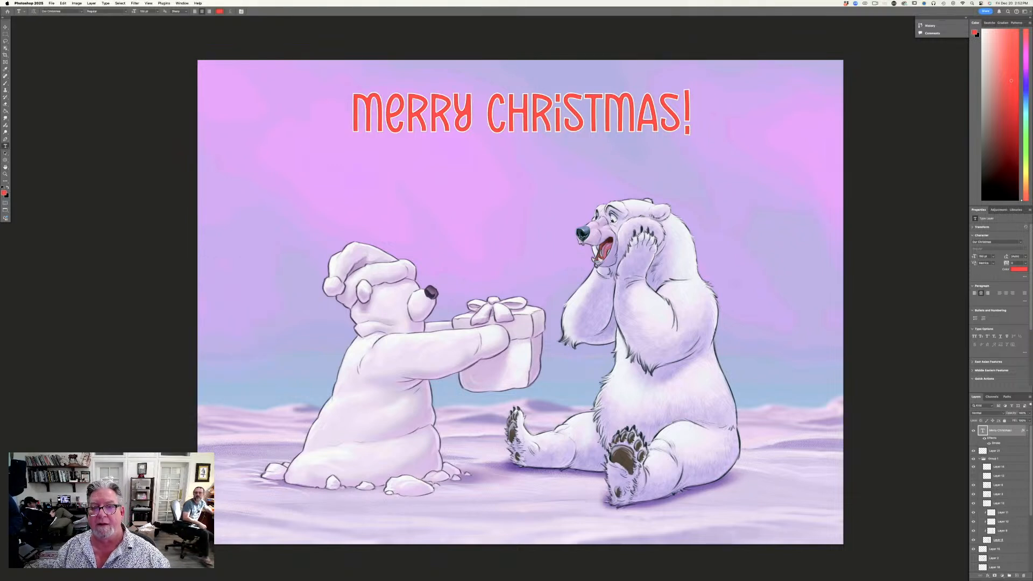
# Review the Stroke layer style settings of the Merry Christmas! text and accept them.
pyautogui.click(90, 4)
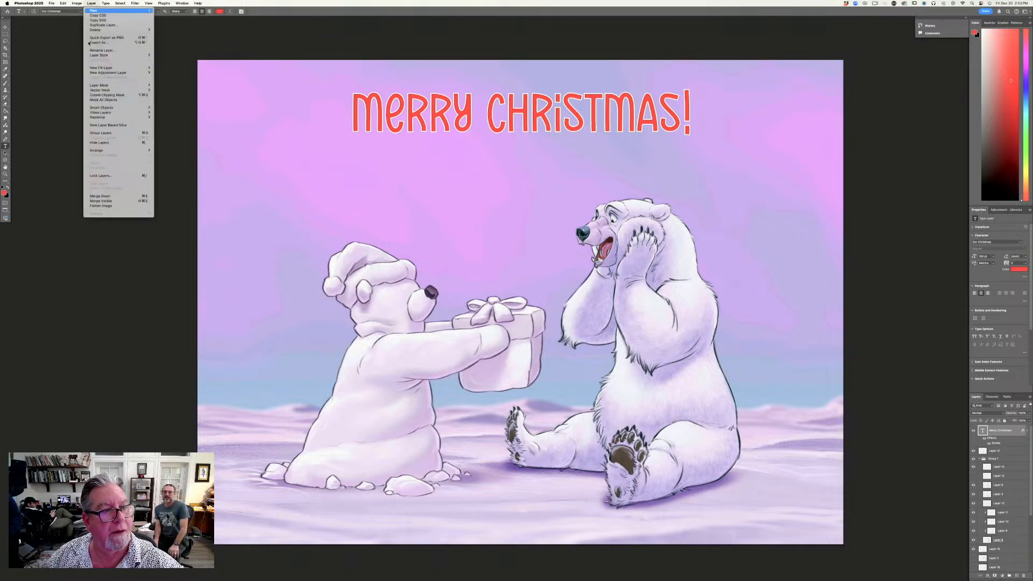
pyautogui.moveTo(93, 91)
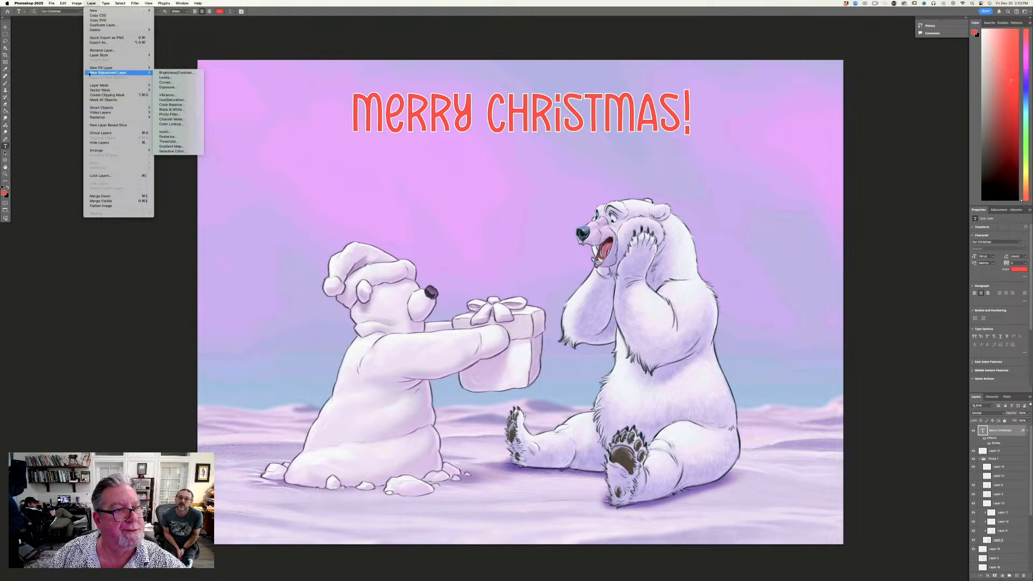
pyautogui.moveTo(118, 55)
pyautogui.click(164, 67)
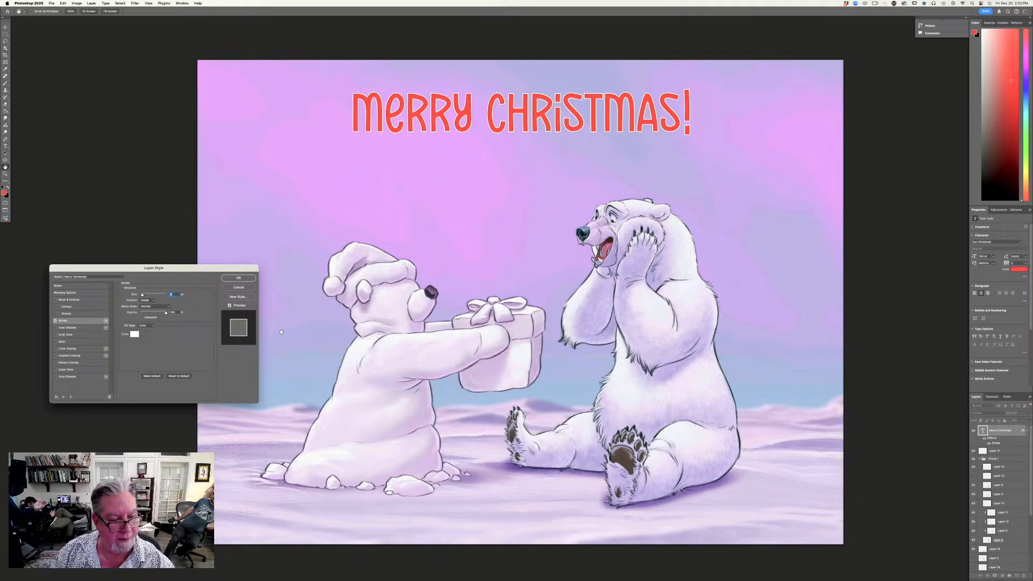
pyautogui.click(231, 279)
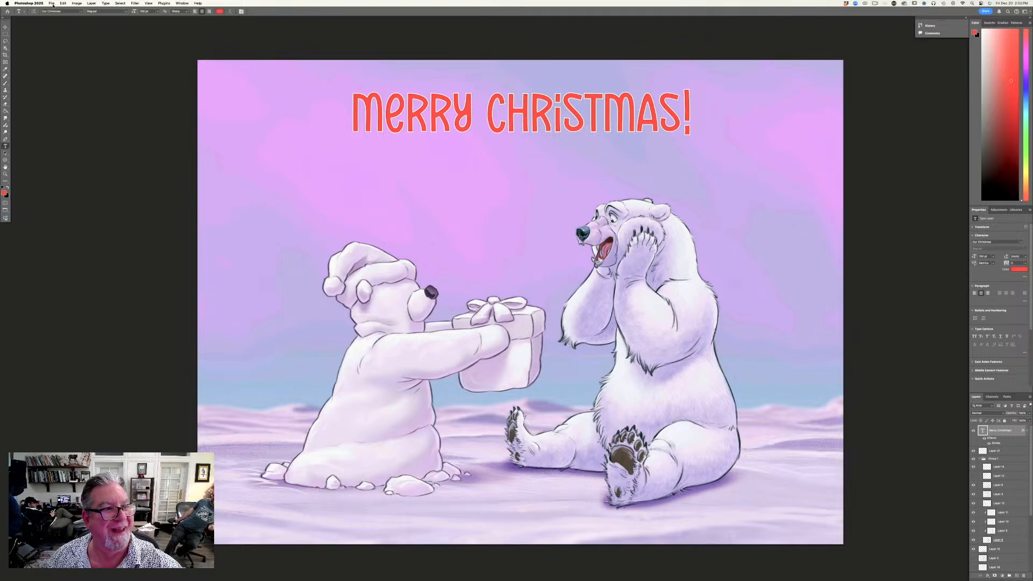
# Enlarge the Merry Christmas! text with Free Transform and position it higher in the sky, above both bears.
pyautogui.click(69, 127)
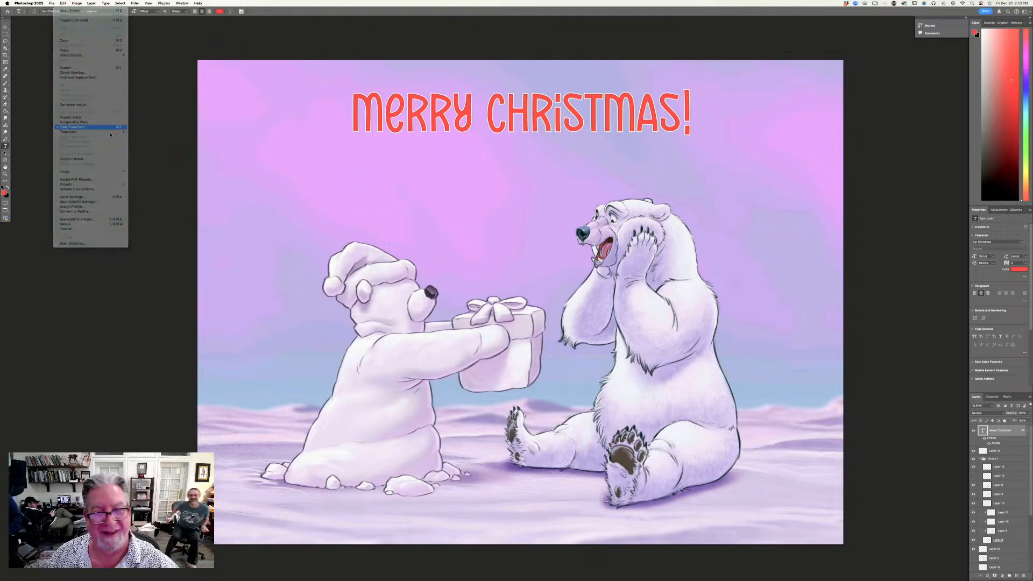
pyautogui.moveTo(691, 147); pyautogui.dragTo(796, 166)
pyautogui.moveTo(439, 154); pyautogui.dragTo(404, 141)
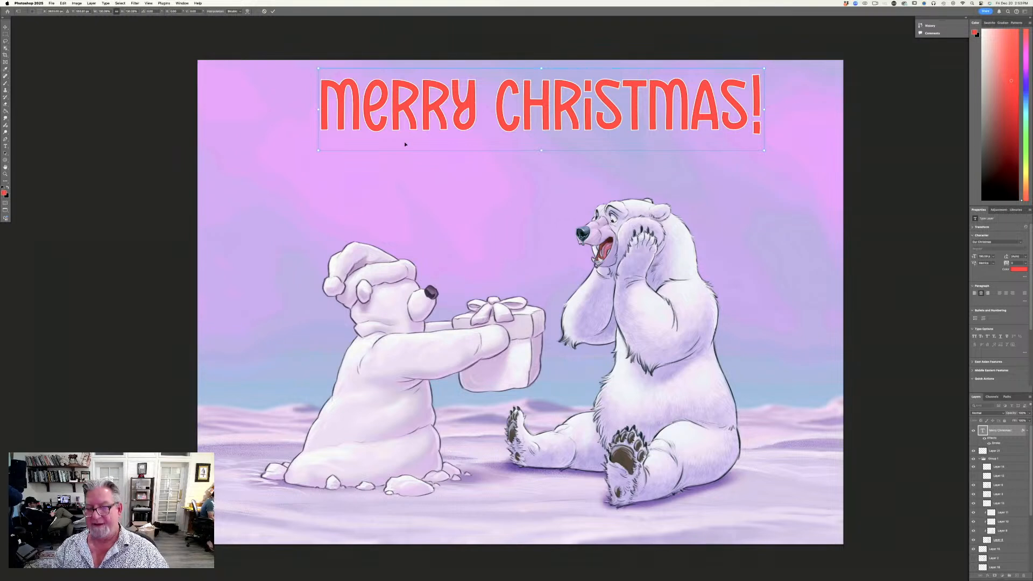
pyautogui.press('Return')
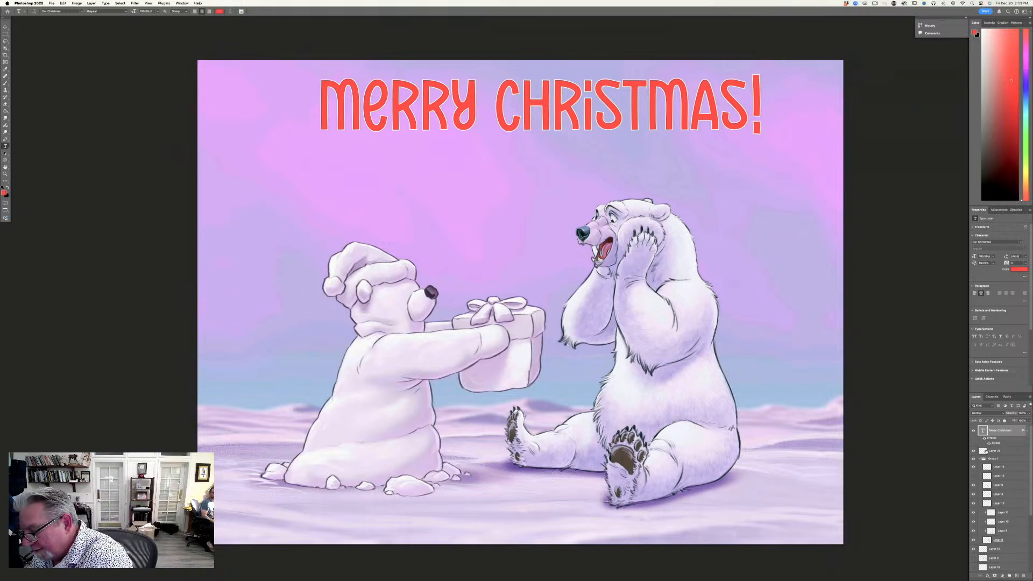
# Add a new layer above the Merry Christmas! text and set the type font to Arial Black.
pyautogui.click(1016, 575)
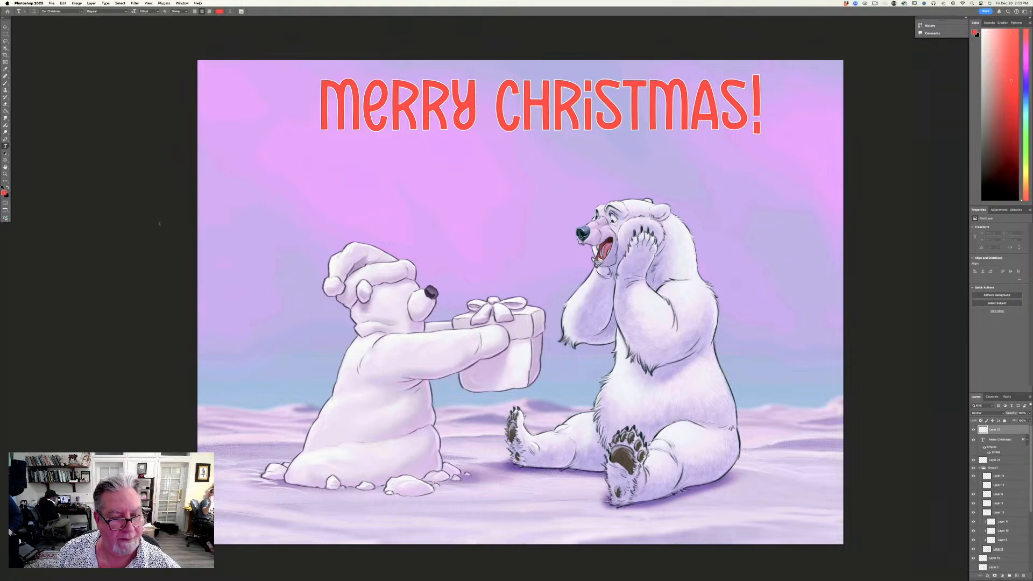
pyautogui.click(81, 12)
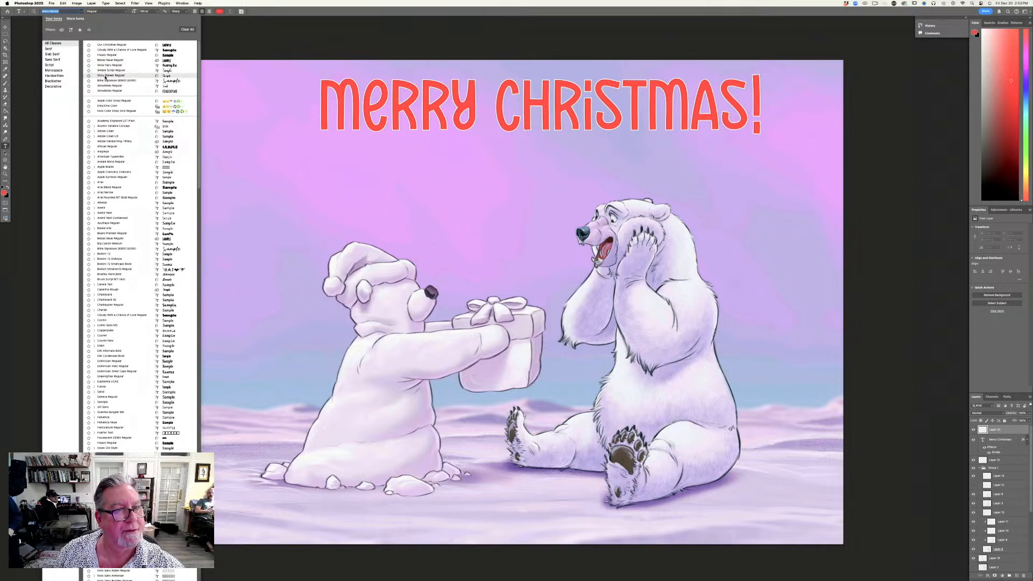
pyautogui.click(165, 188)
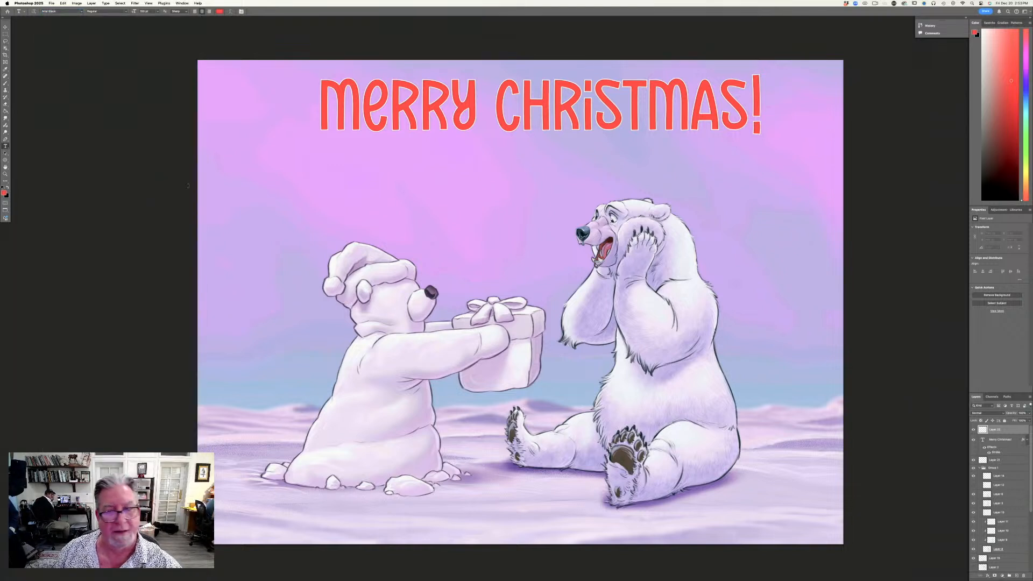
# Add the greeting line "From all of us at CreatureArtTeacher.com" in 48 pt type beneath the Merry Christmas! heading.
pyautogui.click(524, 154)
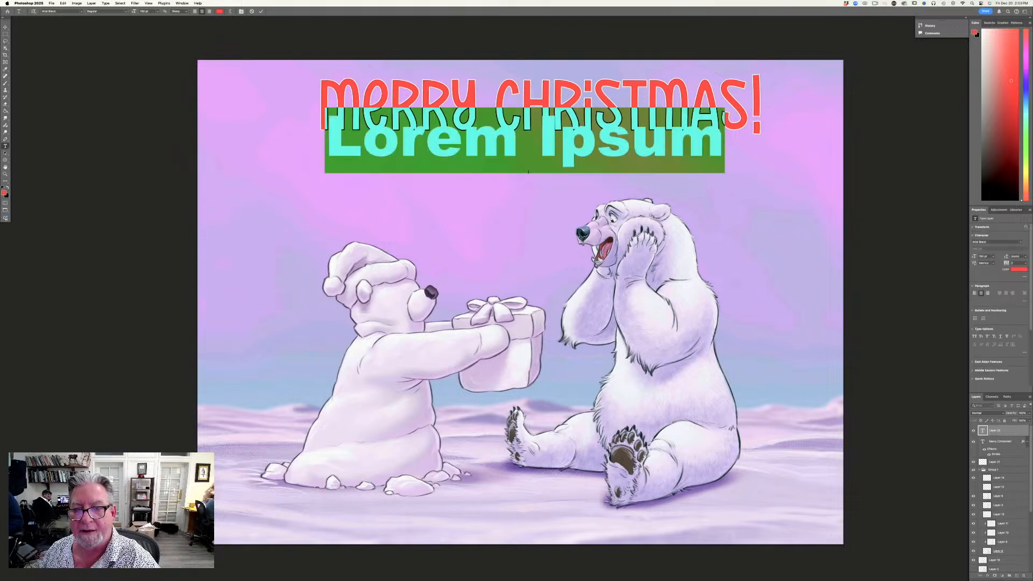
pyautogui.click(156, 11)
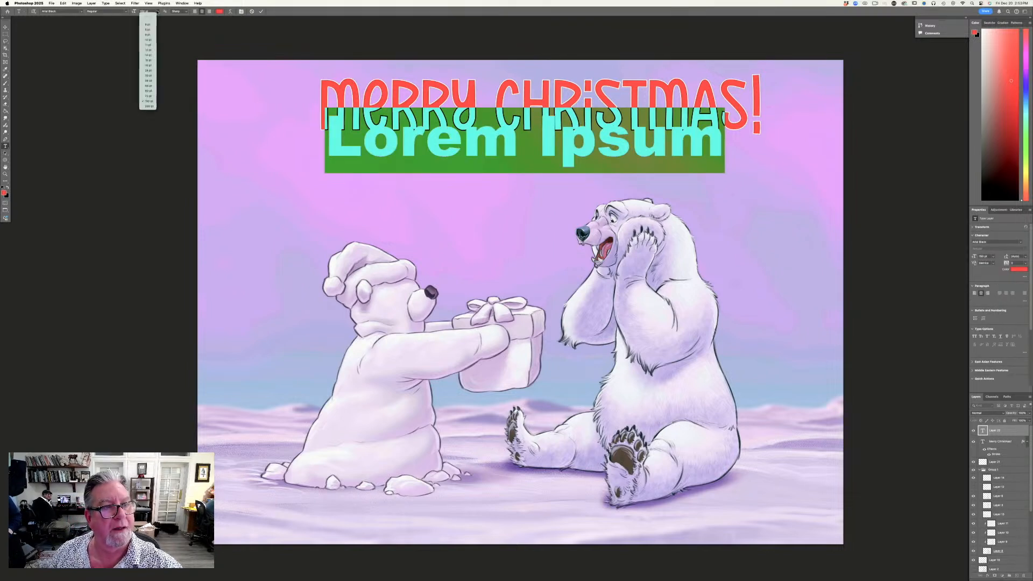
pyautogui.click(144, 85)
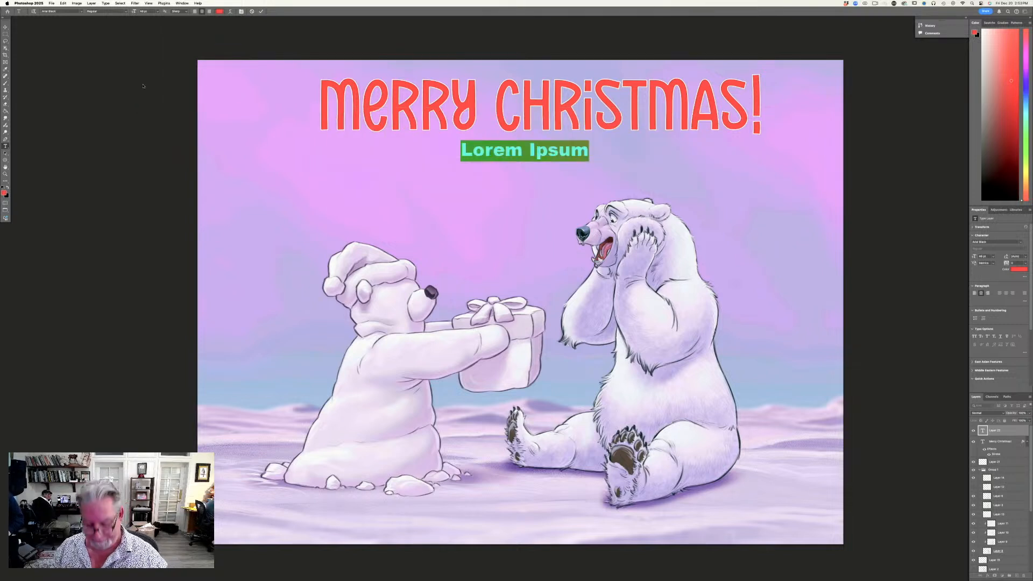
pyautogui.write('F')
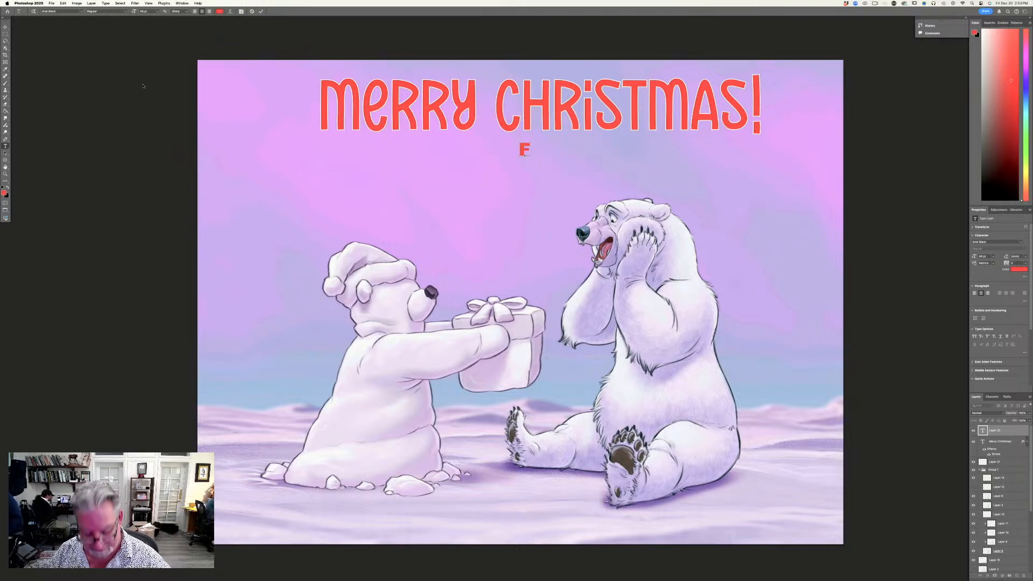
pyautogui.write('rom all')
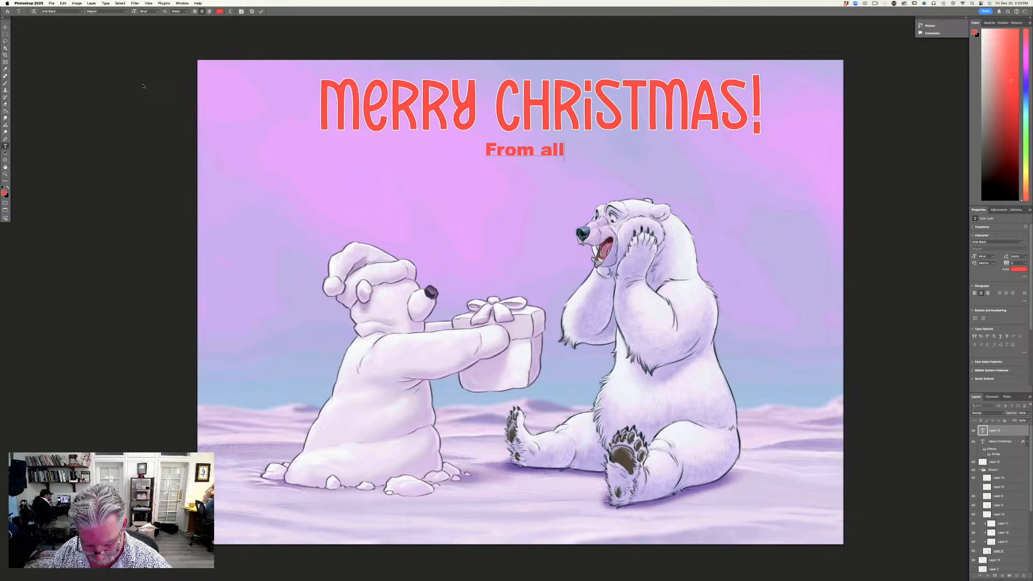
pyautogui.write(' of us')
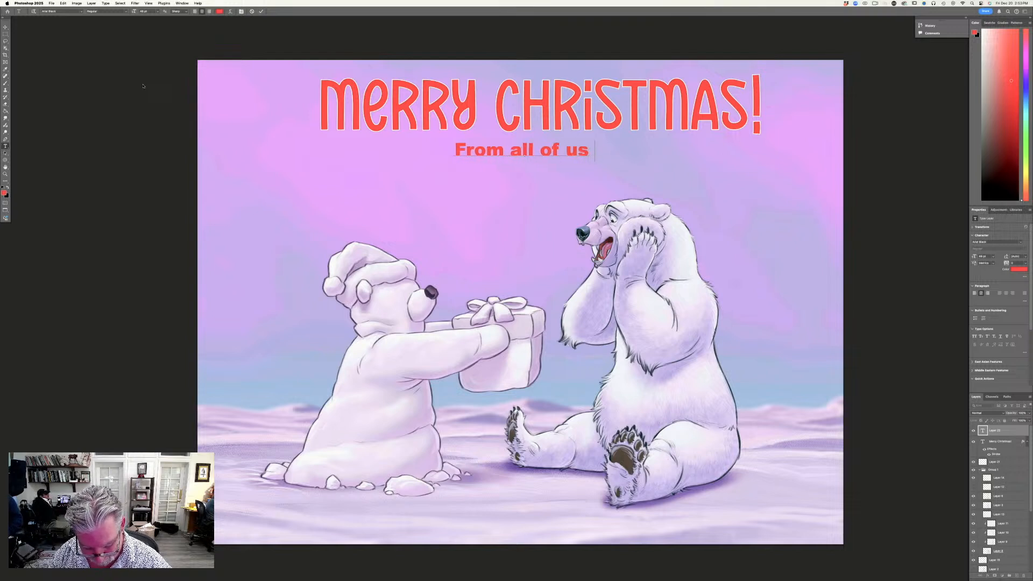
pyautogui.write(' at Cre')
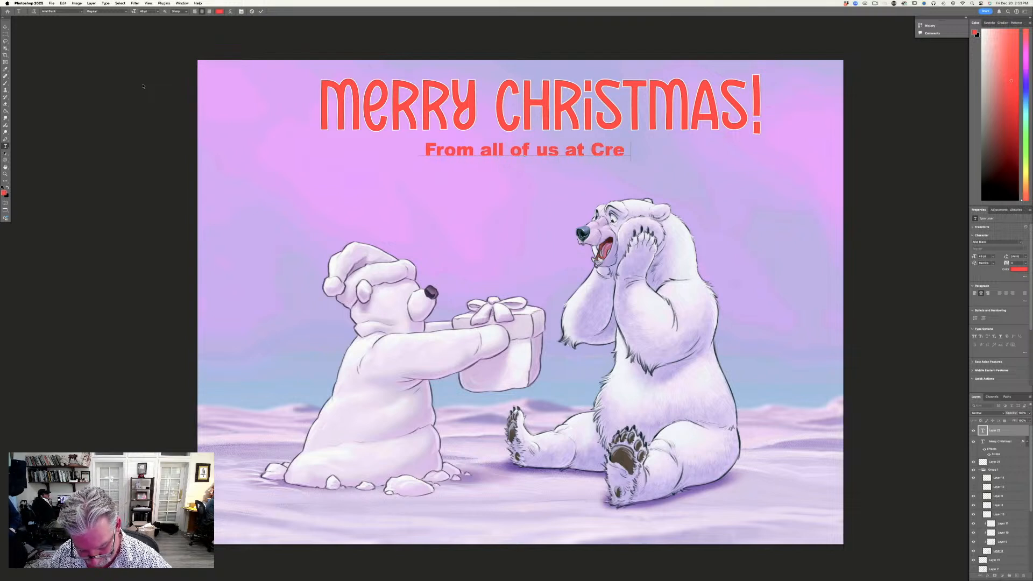
pyautogui.write('atureA')
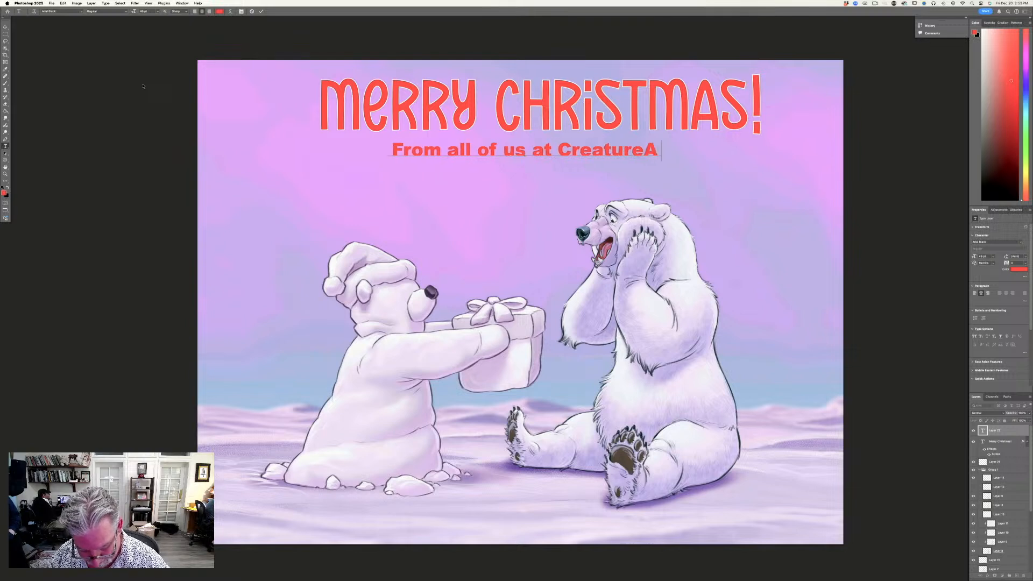
pyautogui.write('rtTea')
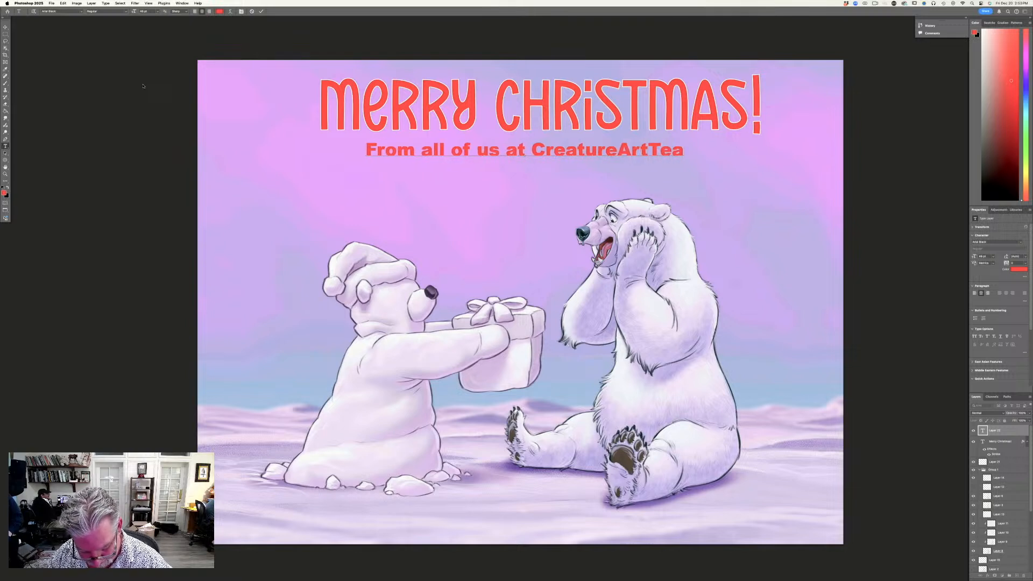
pyautogui.write('c')
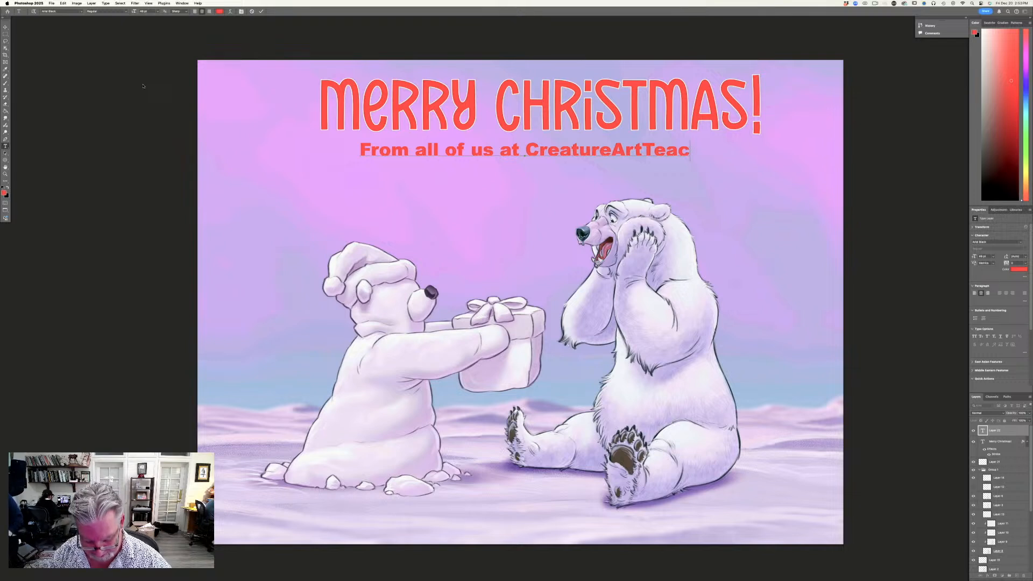
pyautogui.write('her.com')
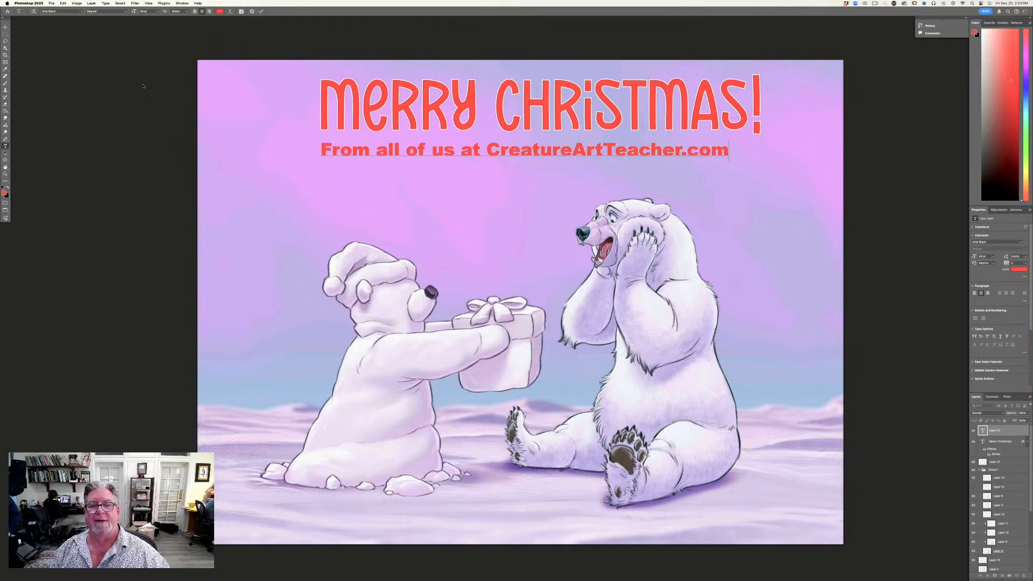
# Move the greeting line slightly lower and centre it beneath the Merry Christmas! heading.
pyautogui.click(6, 27)
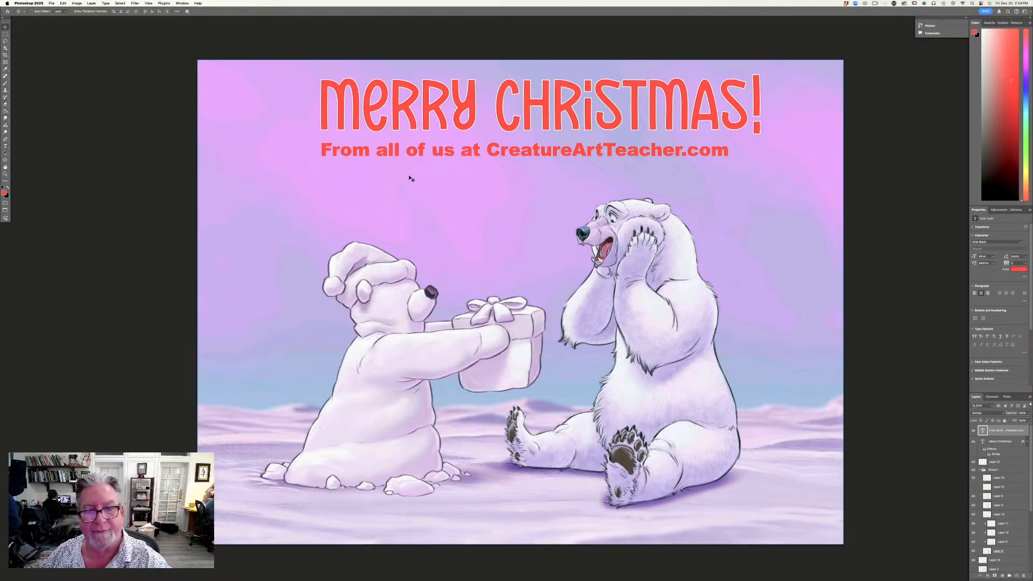
pyautogui.moveTo(409, 162); pyautogui.dragTo(425, 171)
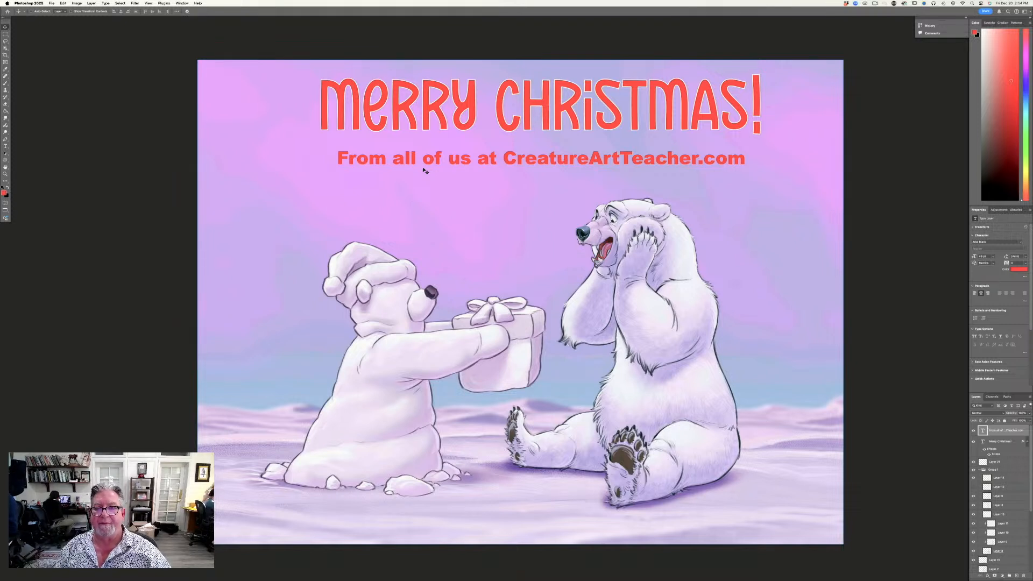
pyautogui.click(385, 129)
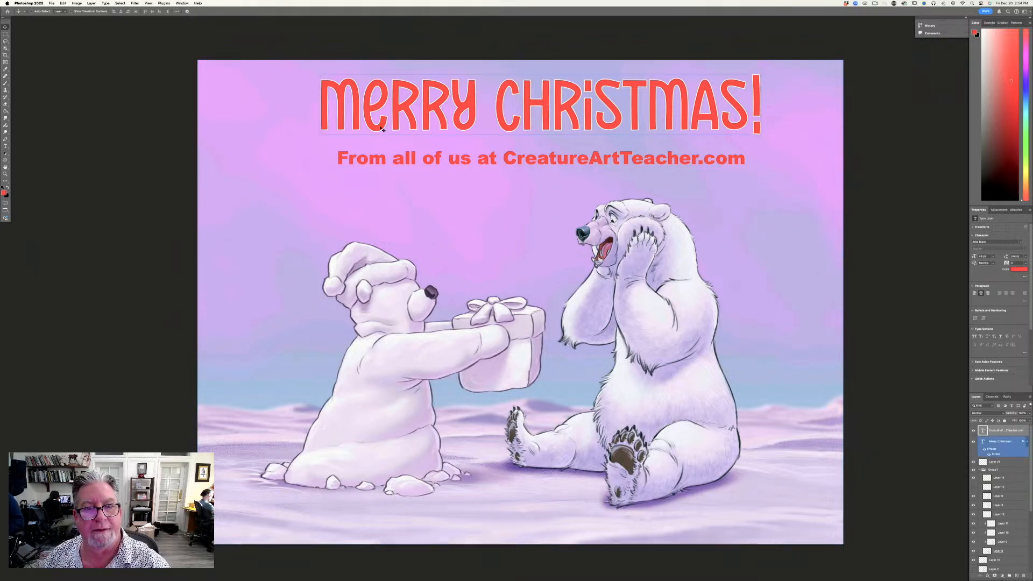
pyautogui.click(306, 106)
pyautogui.click(410, 117)
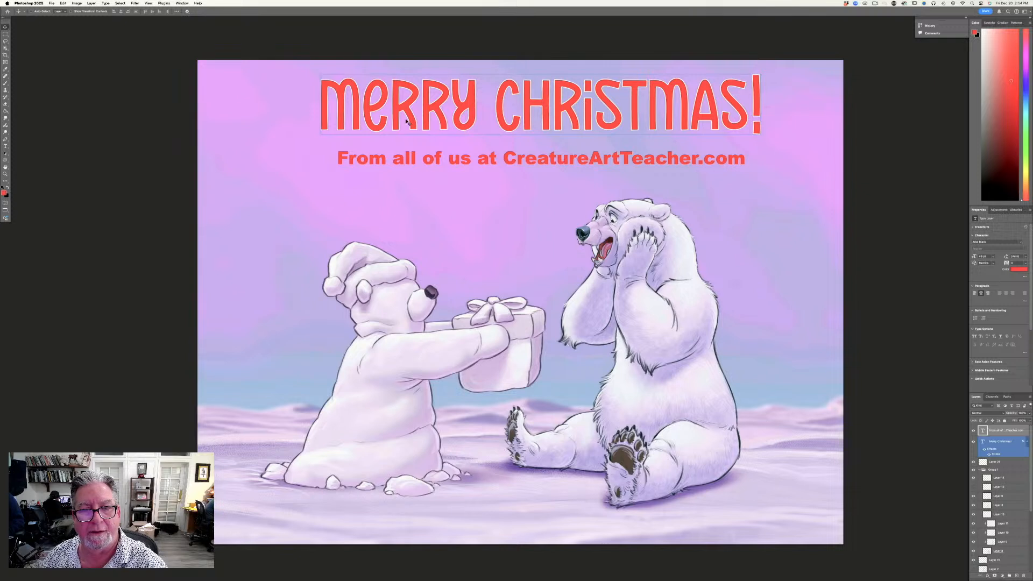
pyautogui.click(135, 134)
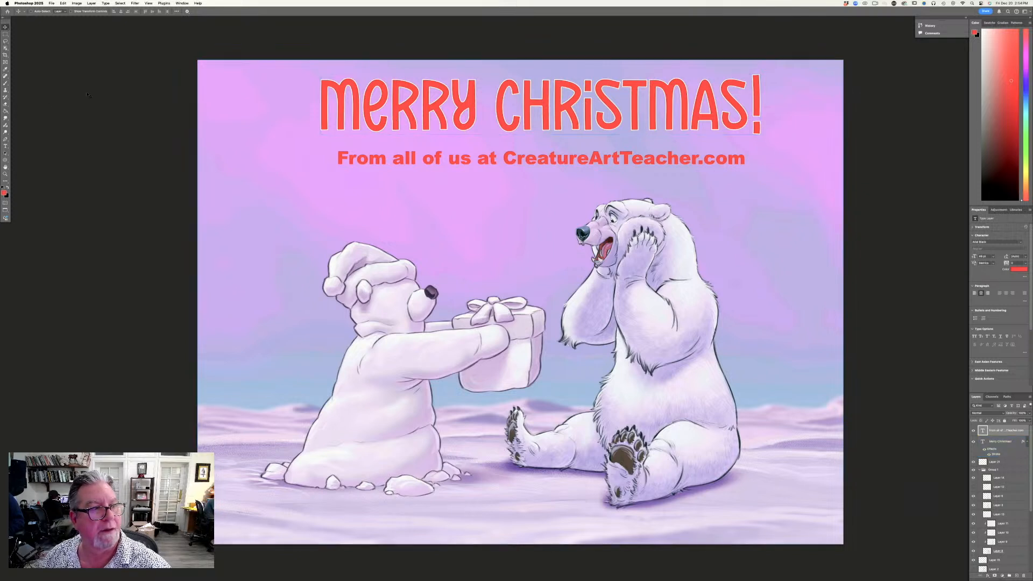
# Edit the Merry Christmas! heading so that it reads Beary Christmas!
pyautogui.click(5, 146)
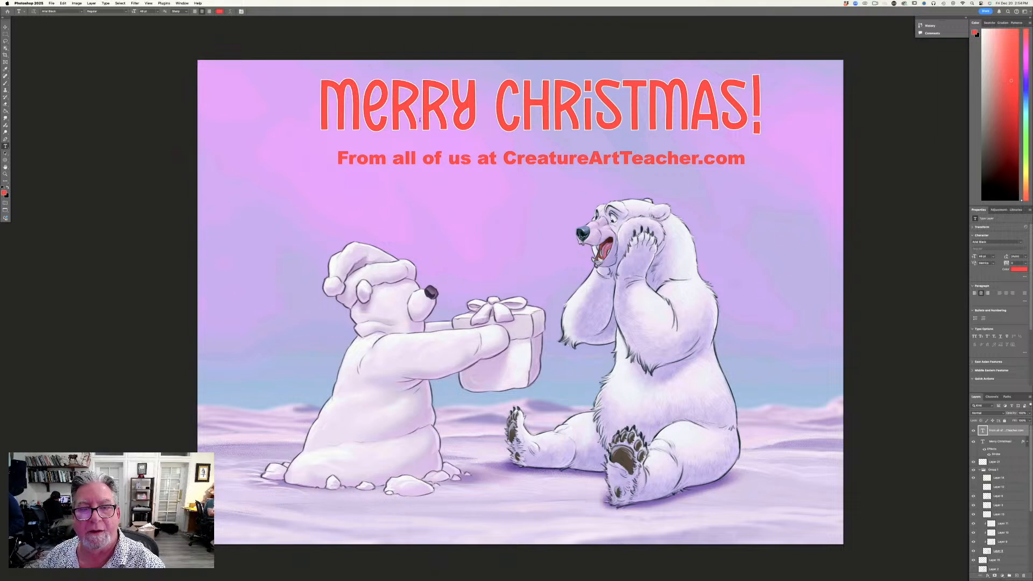
pyautogui.click(448, 123)
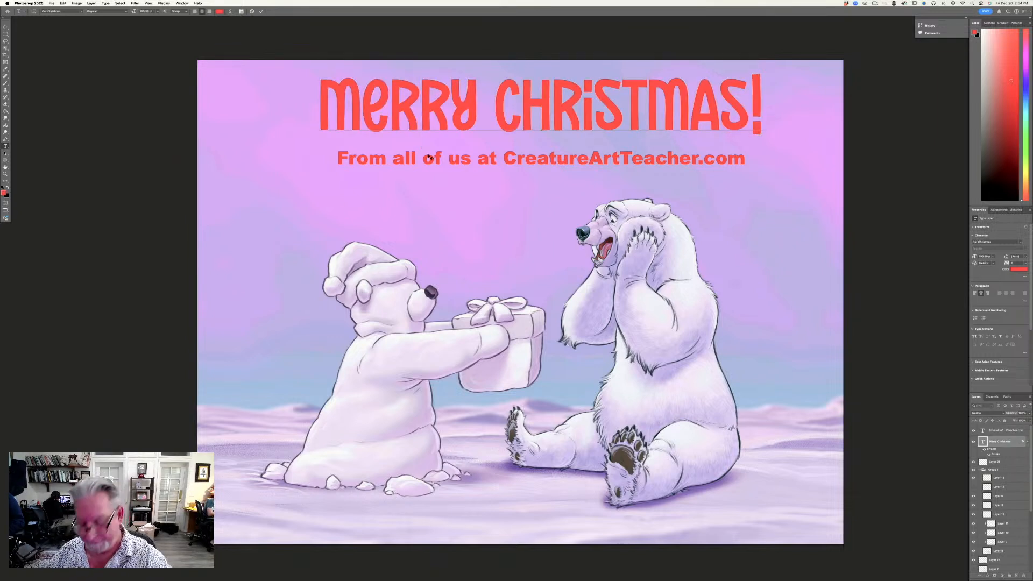
pyautogui.press('BackSpace')
pyautogui.press('BackSpace')
pyautogui.press('BackSpace')
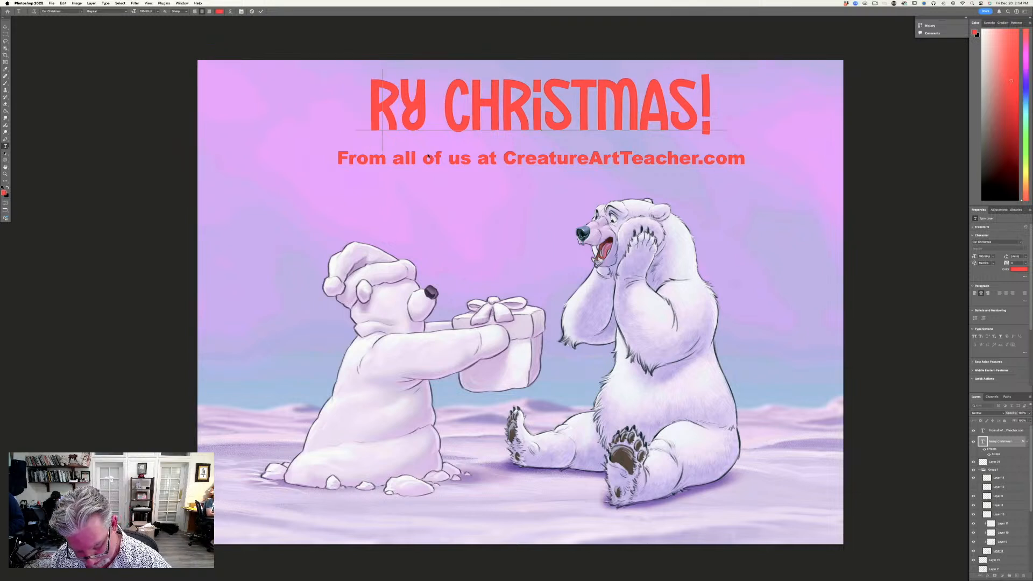
pyautogui.write('BeA')
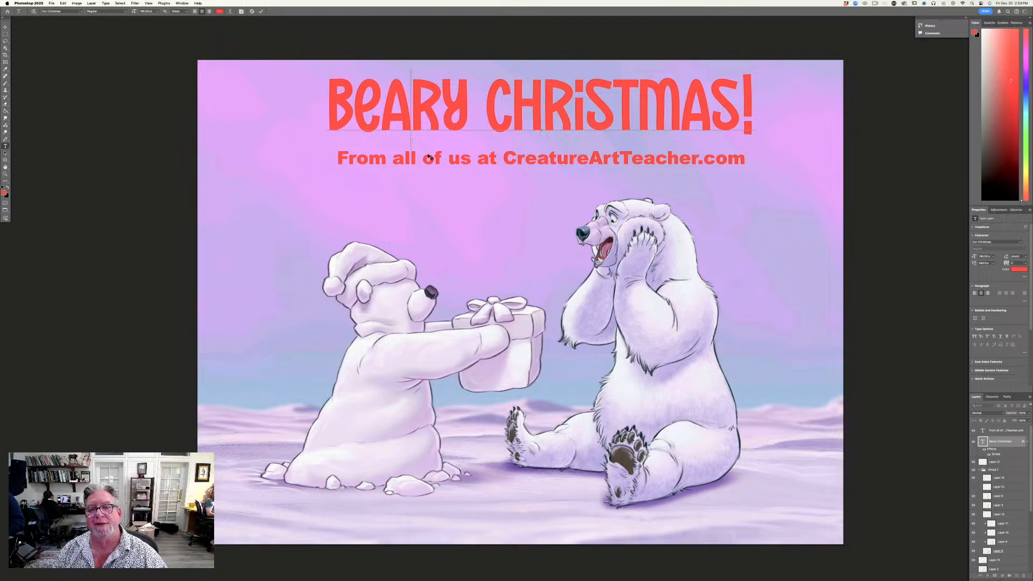
pyautogui.write('r')
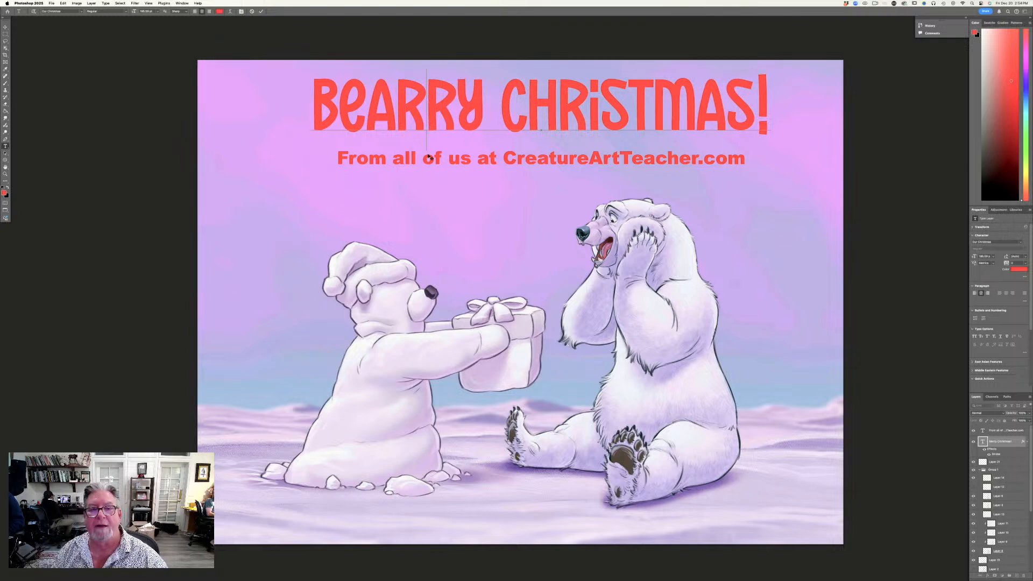
pyautogui.press('BackSpace')
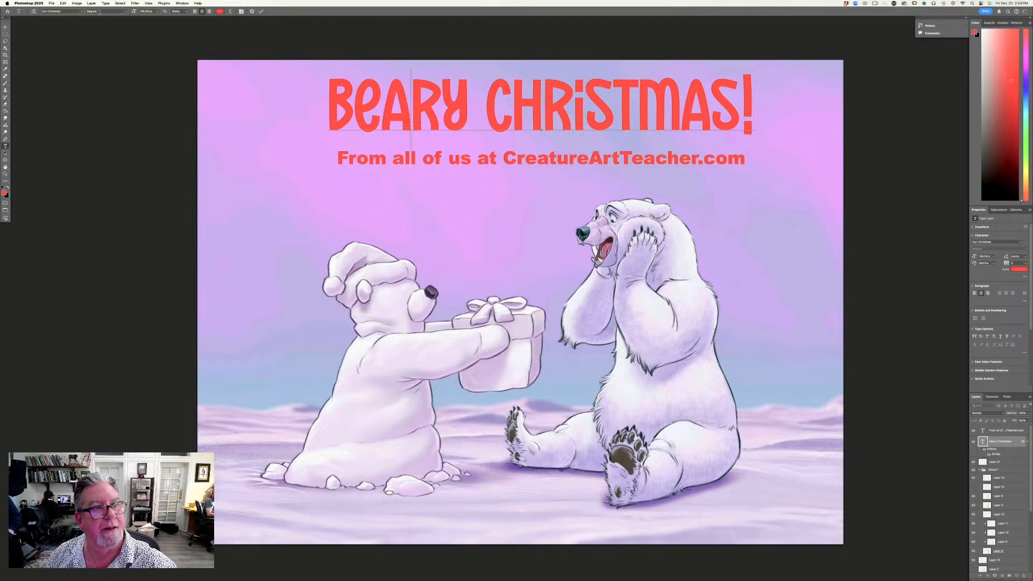
# Try a hyphenated spelling, Bear-y, in the heading and take the hyphen out again.
pyautogui.moveTo(755, 127); pyautogui.dragTo(434, 128)
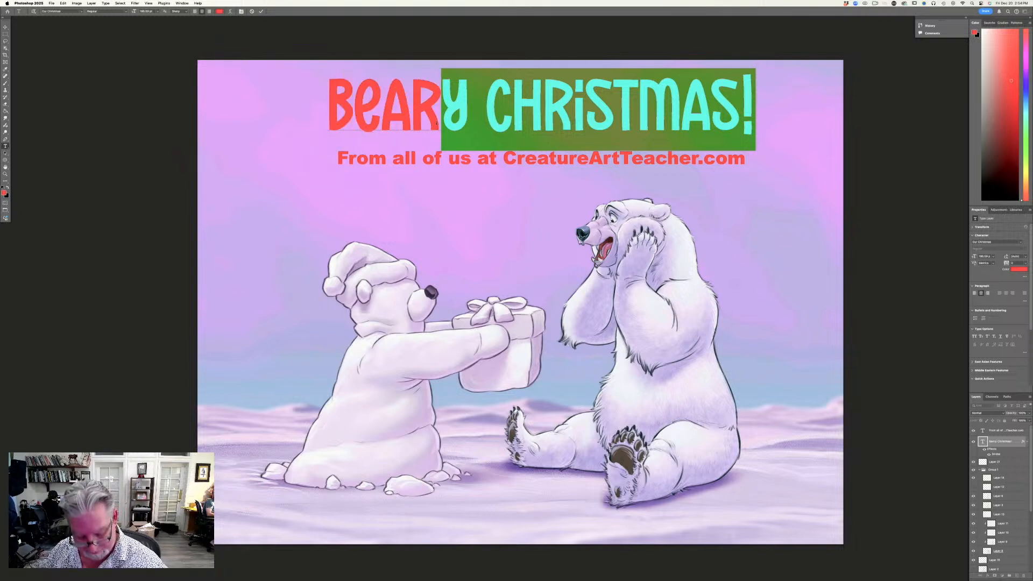
pyautogui.write('-')
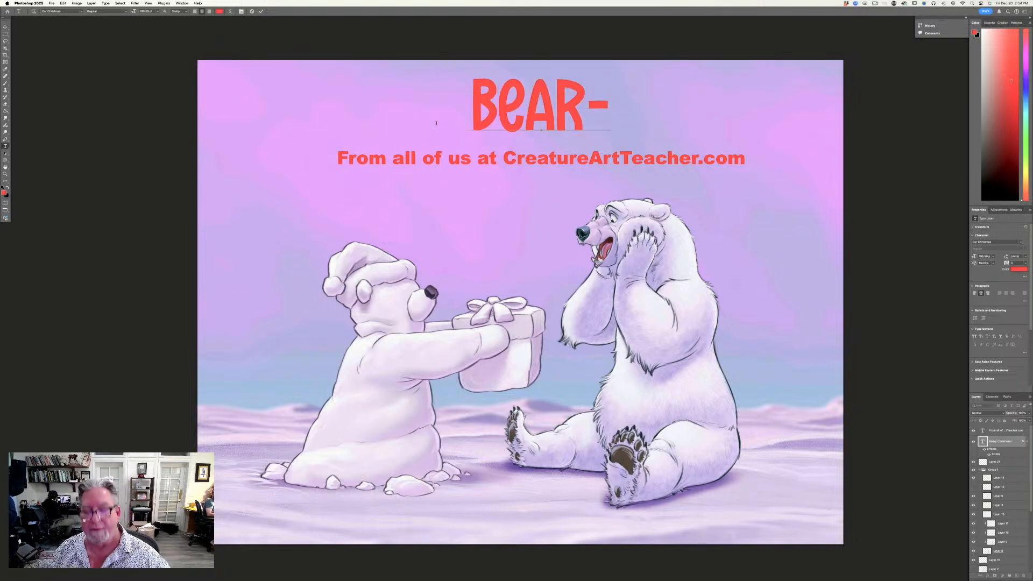
pyautogui.press('super+z')
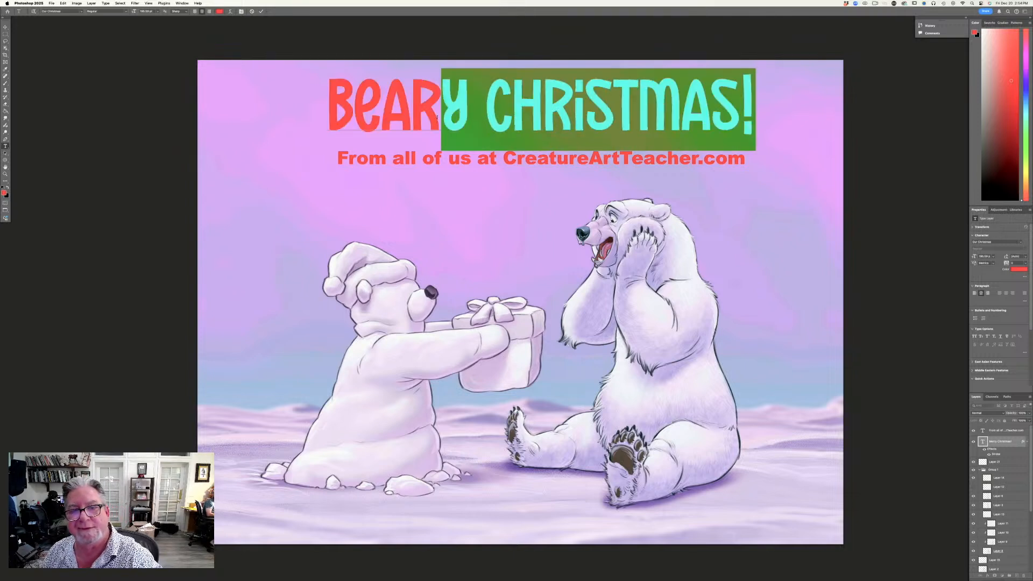
pyautogui.click(437, 123)
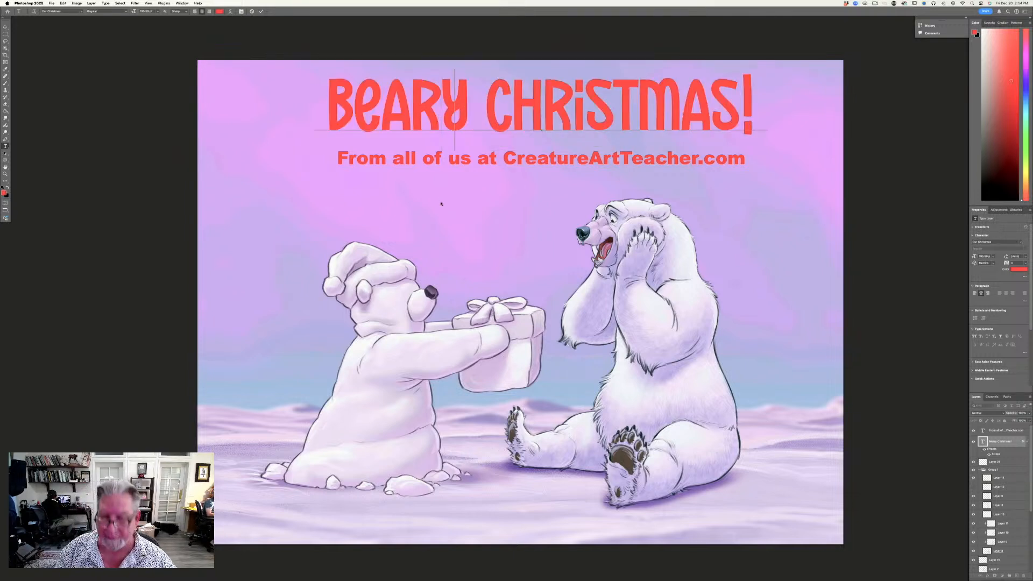
pyautogui.write('-')
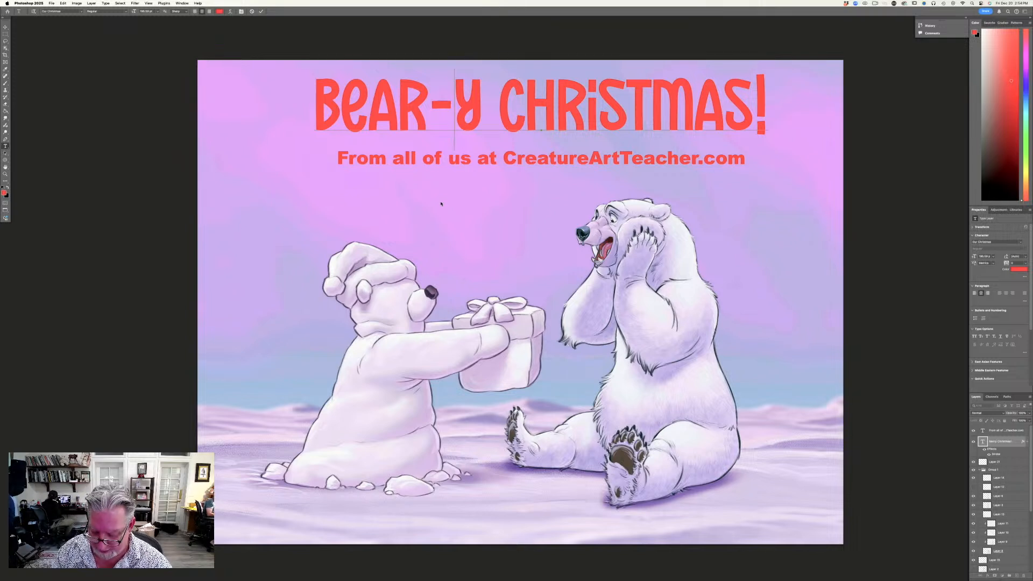
pyautogui.press('BackSpace')
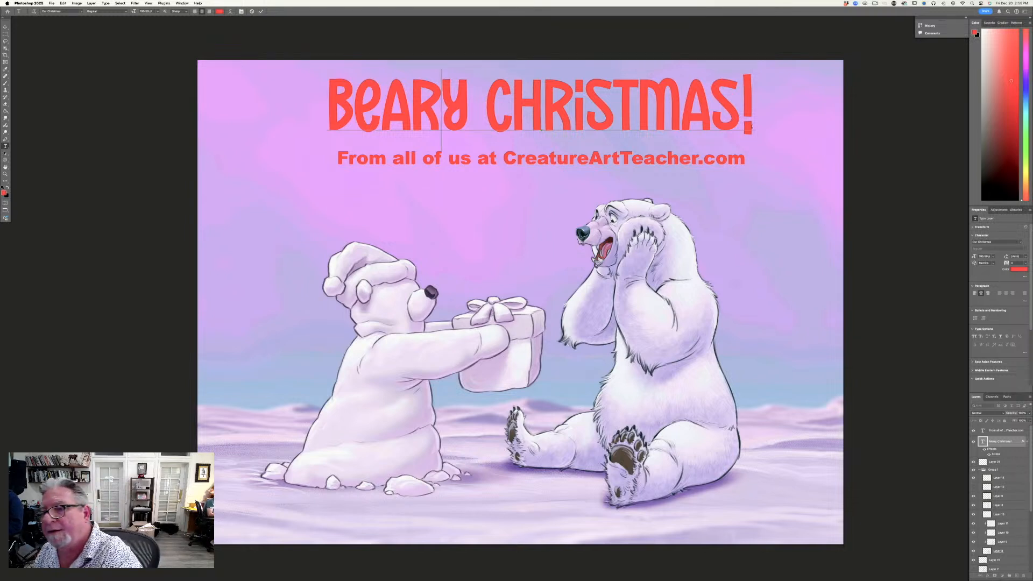
# Select the whole Beary Christmas! heading, check its white Stroke layer style and accept the settings.
pyautogui.moveTo(756, 107); pyautogui.dragTo(323, 122)
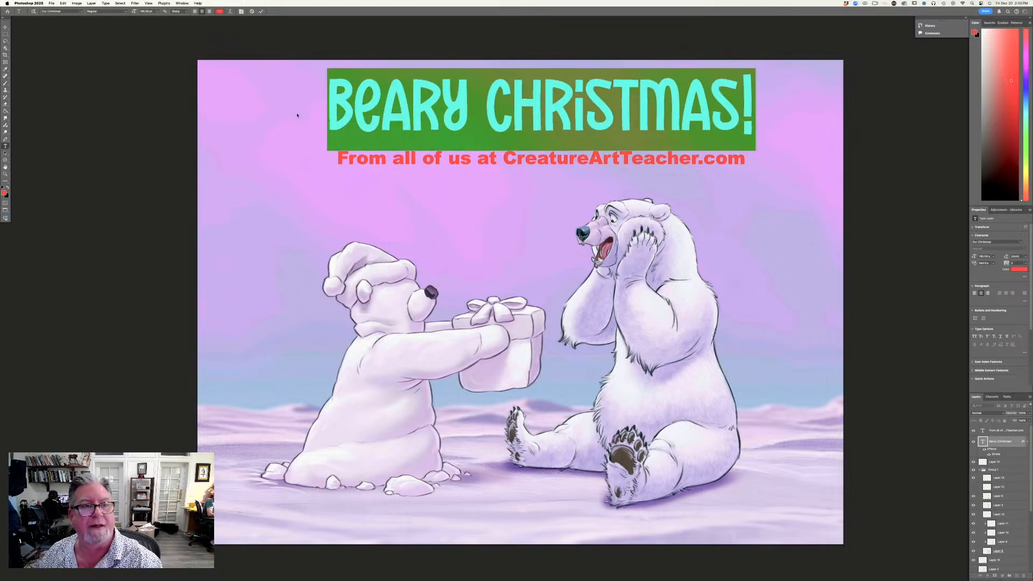
pyautogui.click(91, 3)
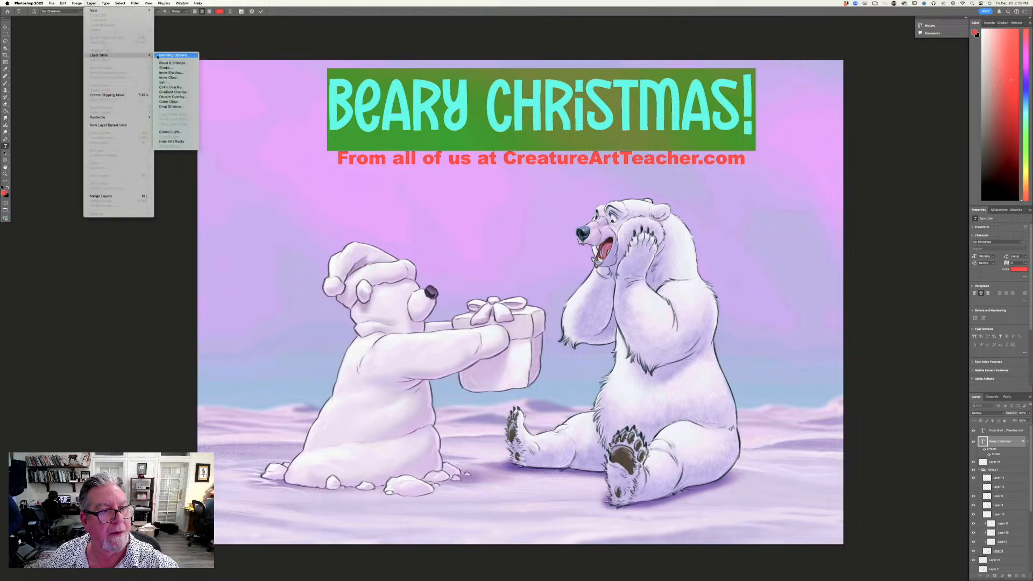
pyautogui.click(161, 69)
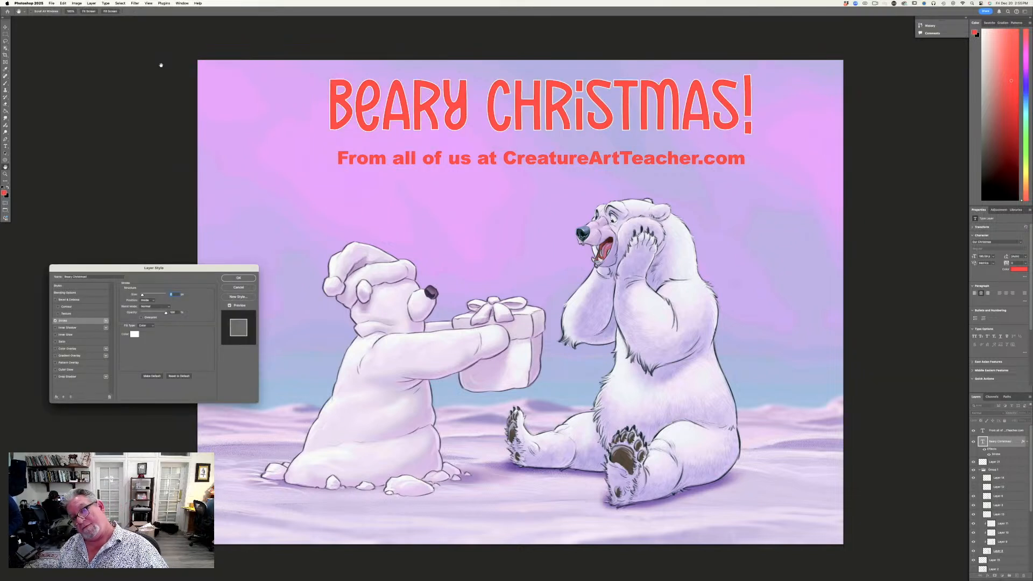
pyautogui.click(238, 278)
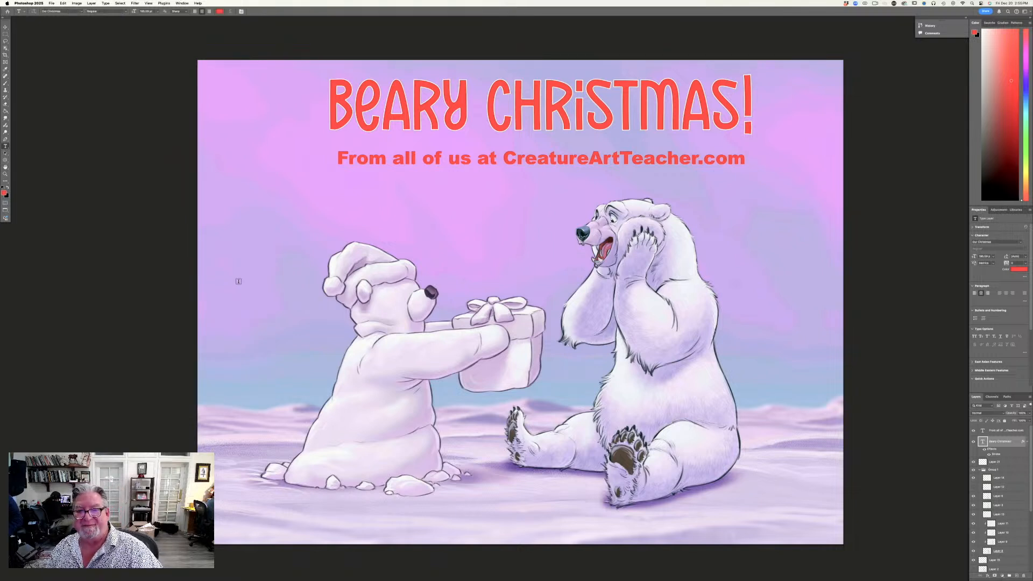
# Add a white Stroke layer style of size 4 to the whole CreatureArtTeacher.com greeting line and accept it.
pyautogui.click(746, 162)
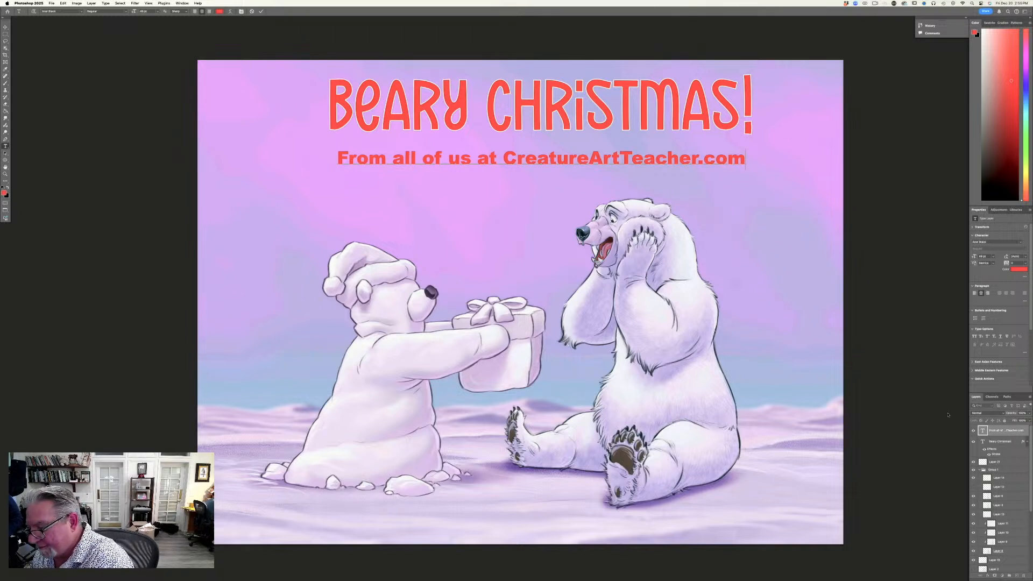
pyautogui.moveTo(745, 163); pyautogui.dragTo(133, 41)
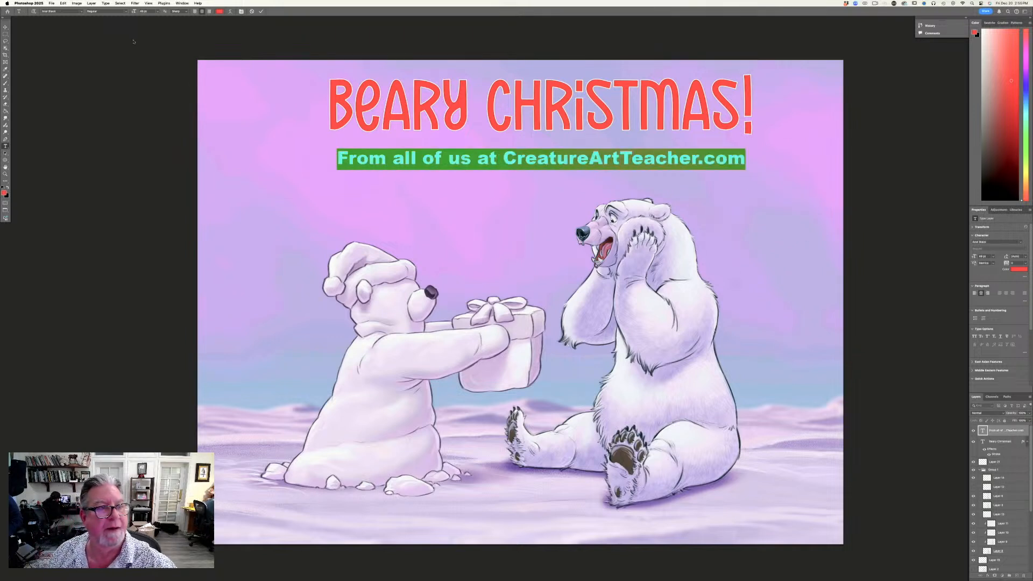
pyautogui.click(91, 3)
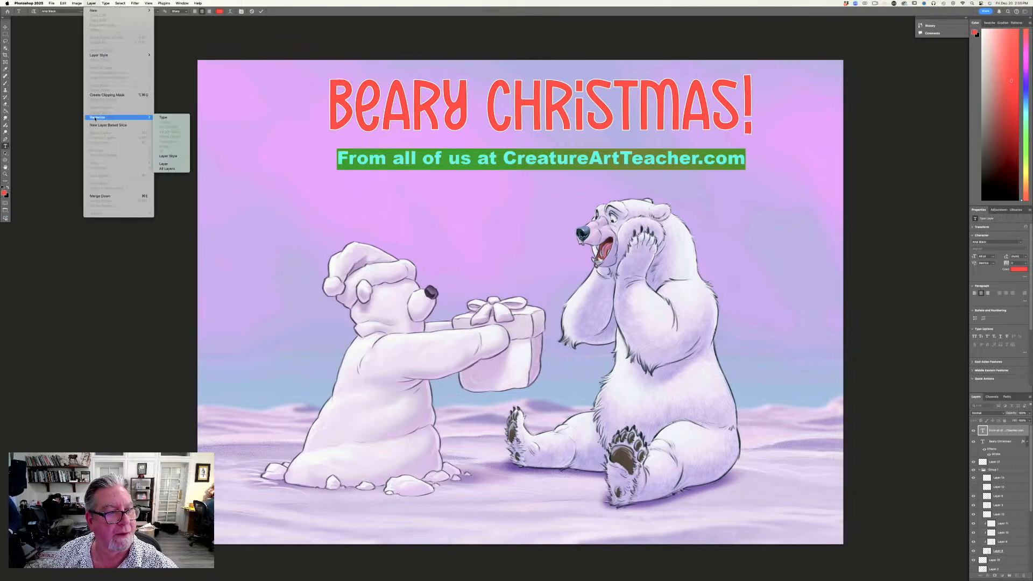
pyautogui.moveTo(92, 55)
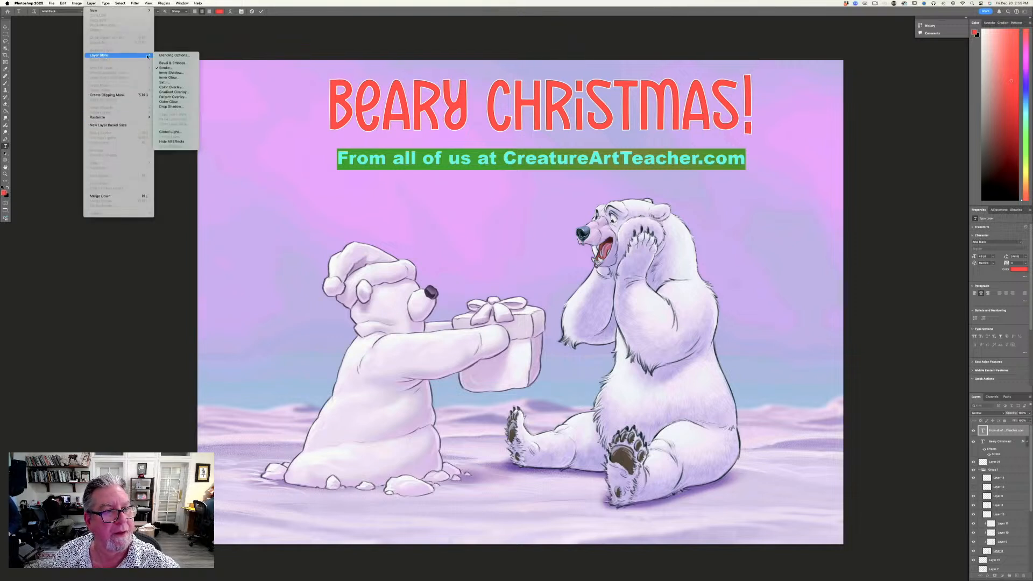
pyautogui.click(157, 68)
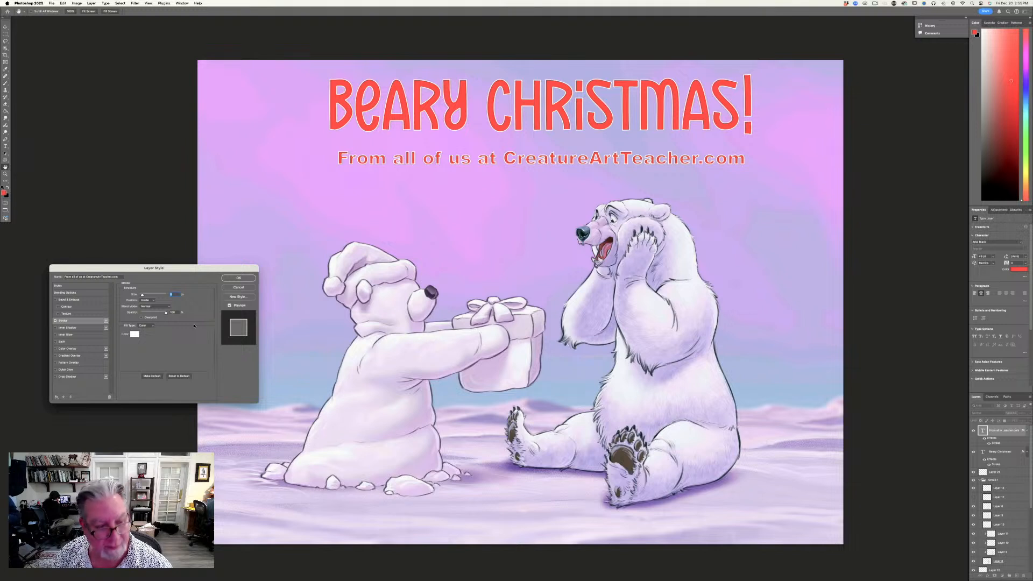
pyautogui.write('4')
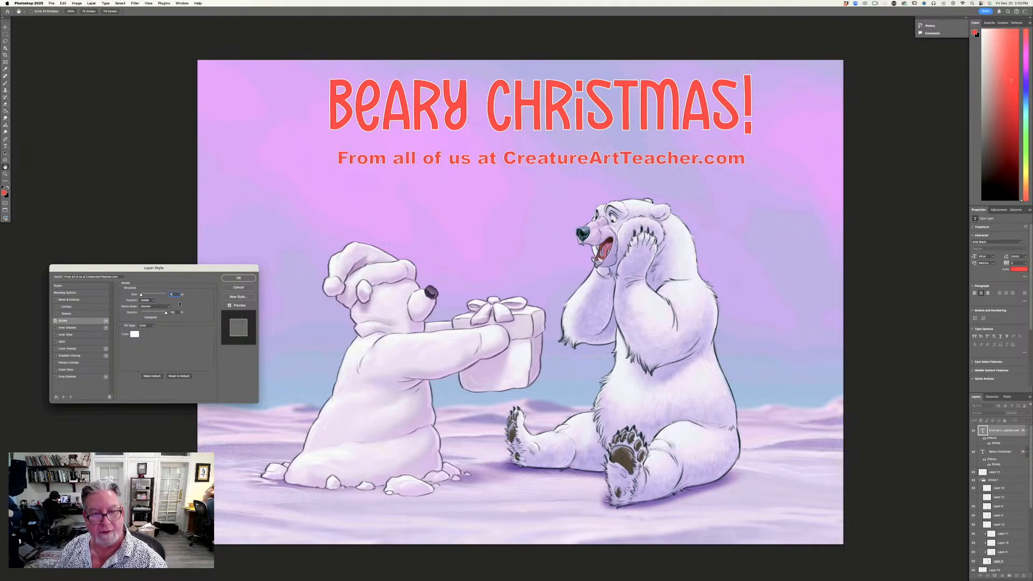
pyautogui.click(227, 278)
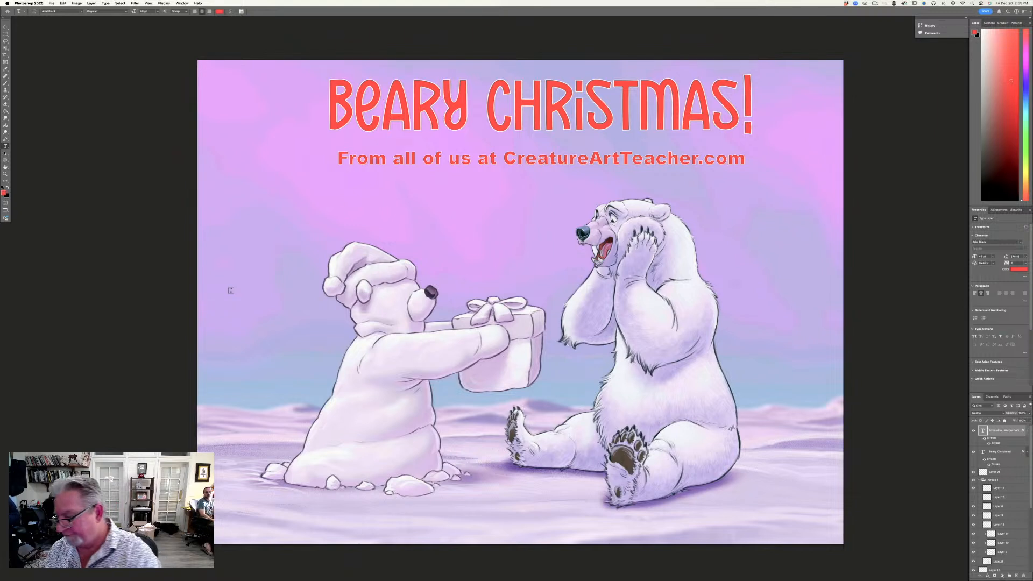
# Select the greeting line and Beary Christmas! text layers together and move both slightly lower on the canvas.
pyautogui.keyDown('shift'); pyautogui.click(995, 452); pyautogui.keyUp('shift')
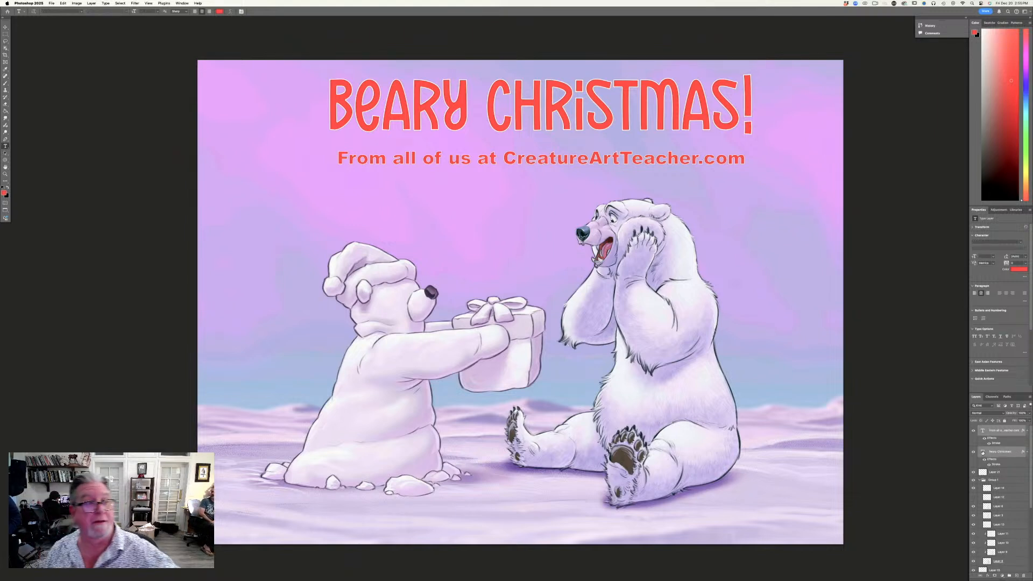
pyautogui.press('v')
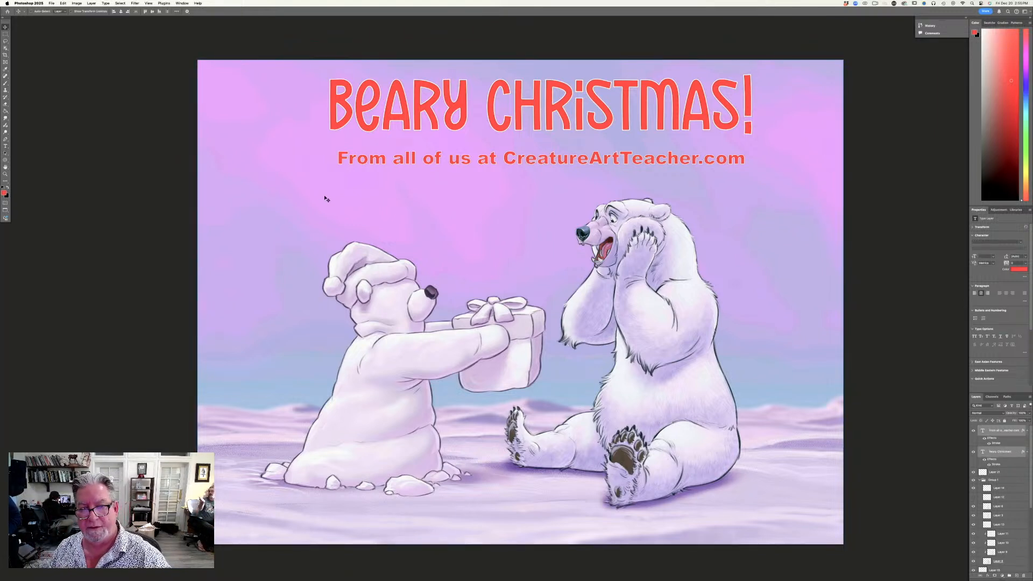
pyautogui.moveTo(341, 195); pyautogui.dragTo(340, 204)
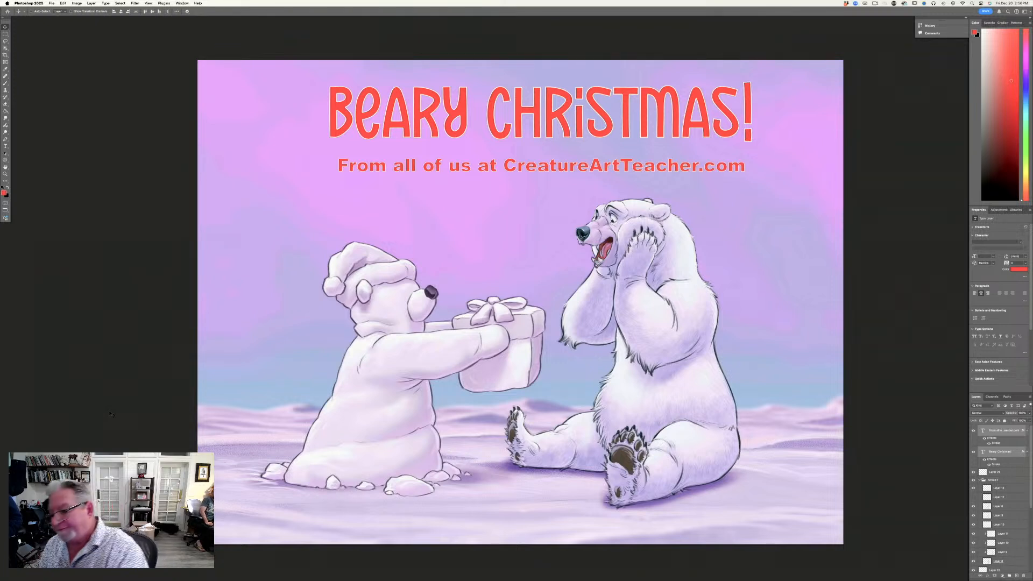
pyautogui.click(987, 456)
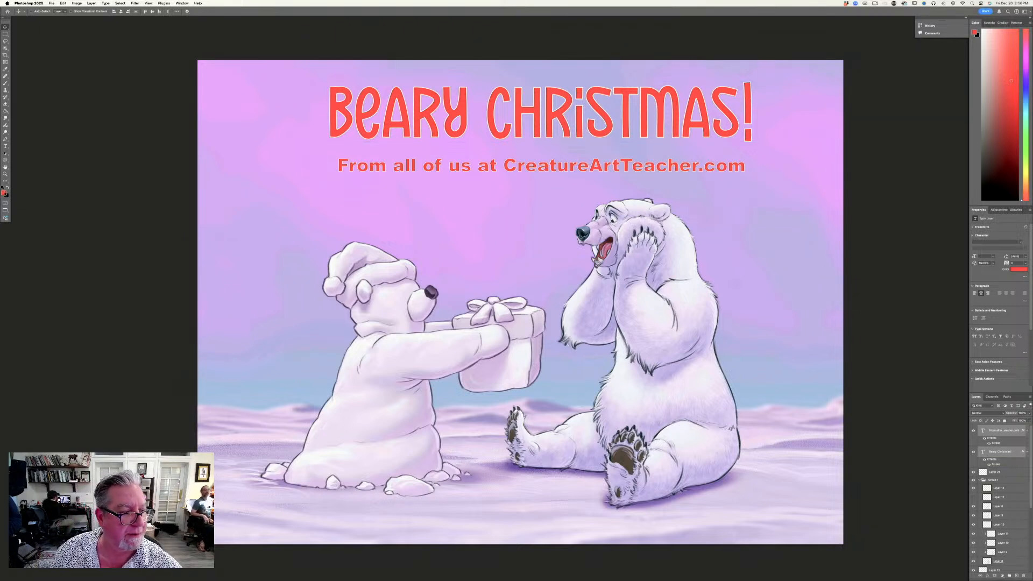
# Sample the sky's lilac as the foreground colour and darken it to a medium purple.
pyautogui.click(5, 193)
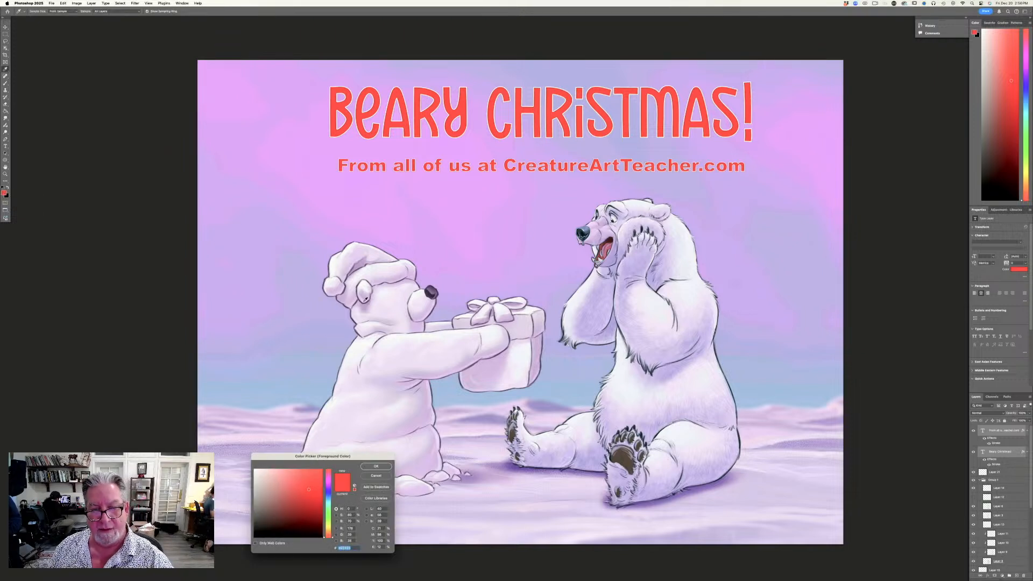
pyautogui.click(412, 240)
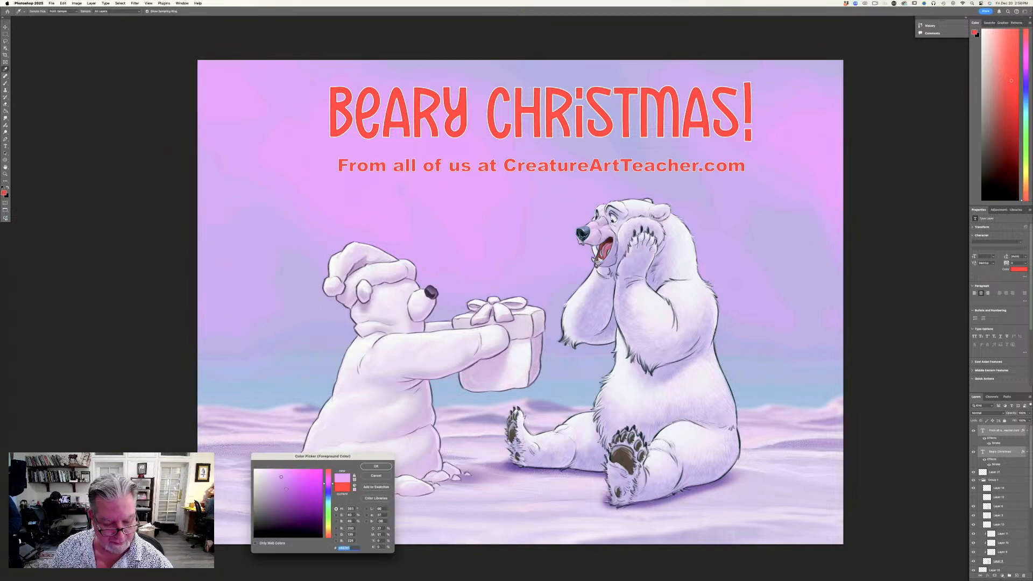
pyautogui.click(290, 490)
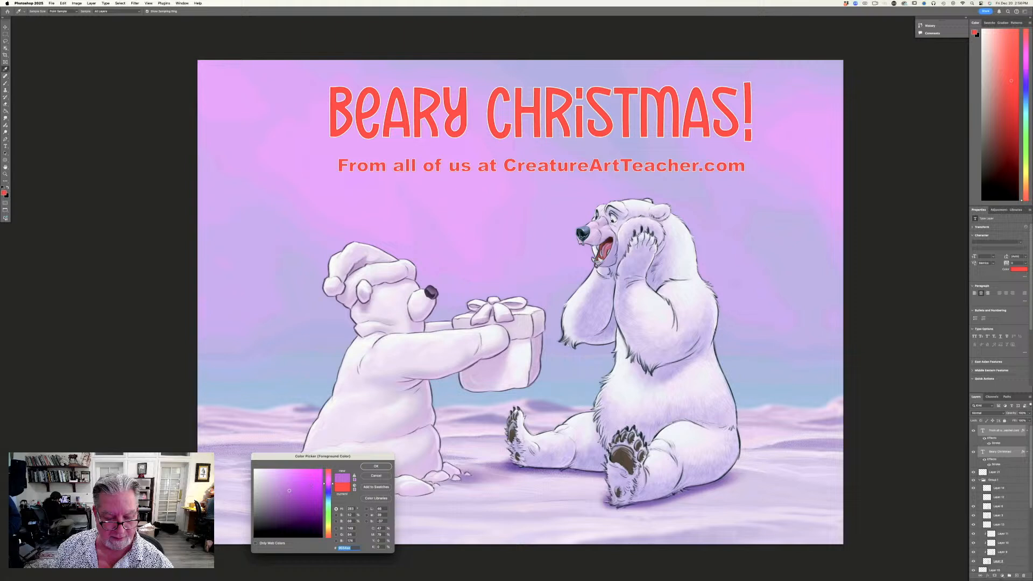
pyautogui.click(376, 467)
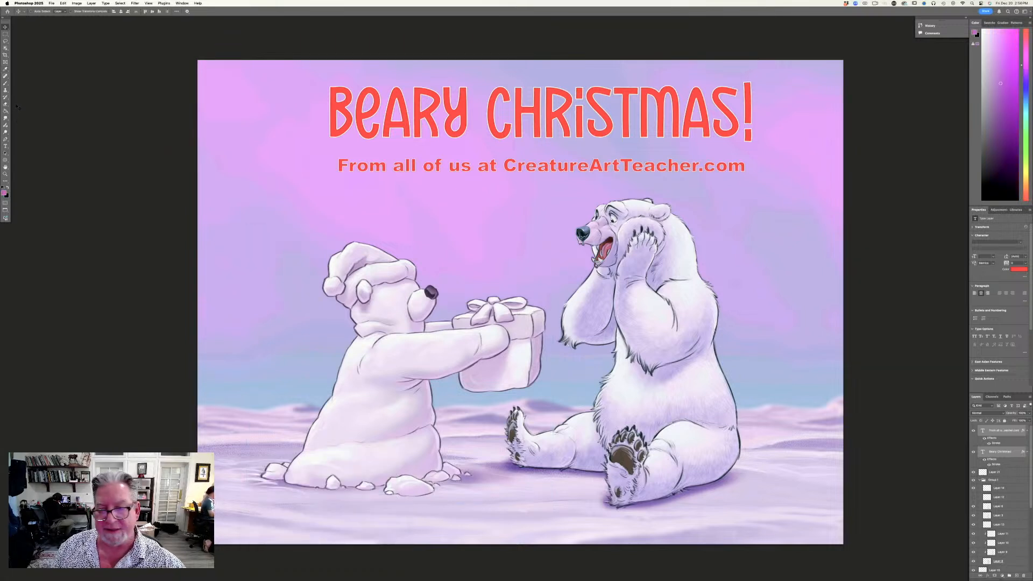
# Add a new layer below the text layers and draw a purple rectangle behind the heading and greeting line.
pyautogui.click(996, 472)
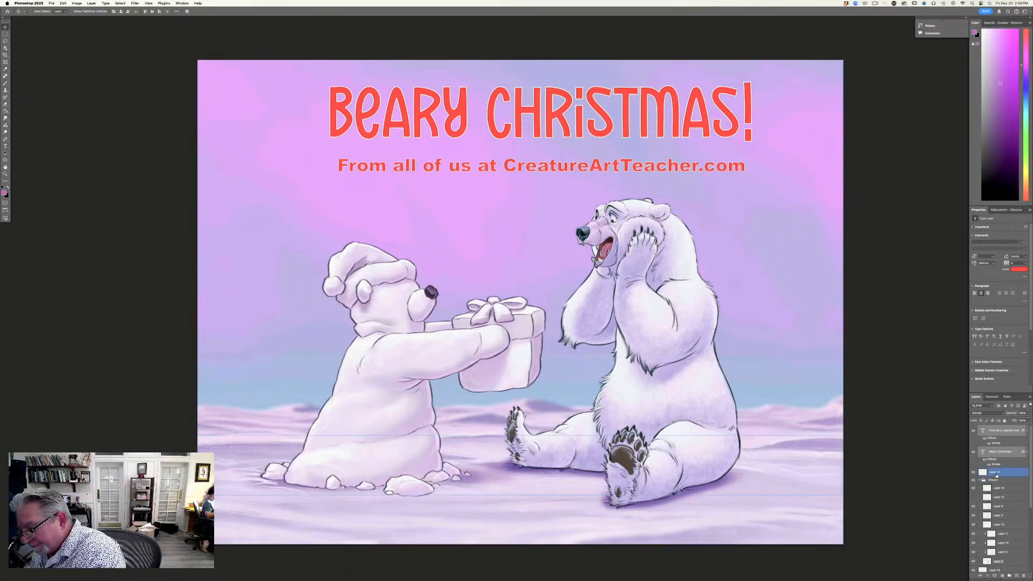
pyautogui.click(1016, 575)
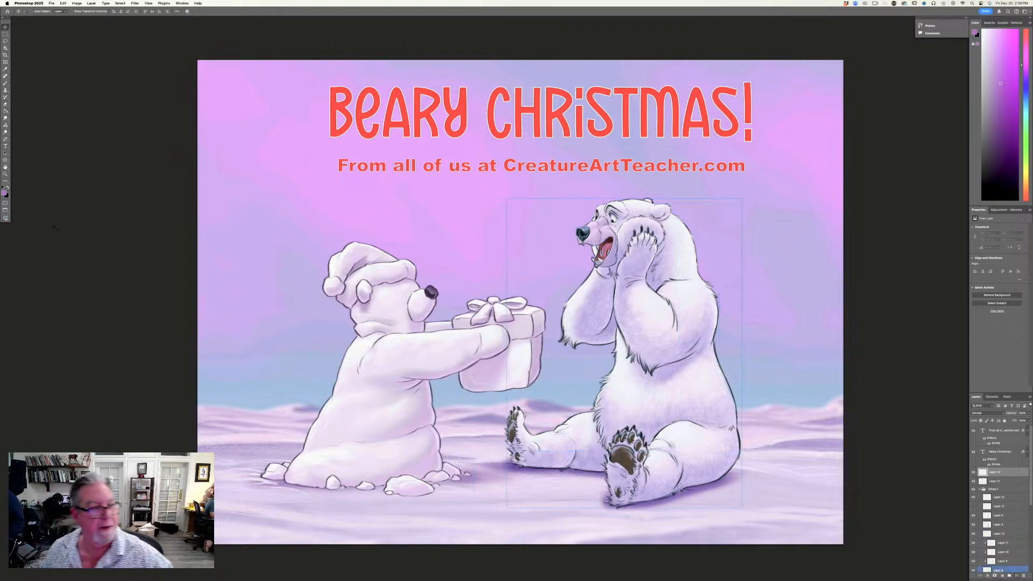
pyautogui.click(5, 160)
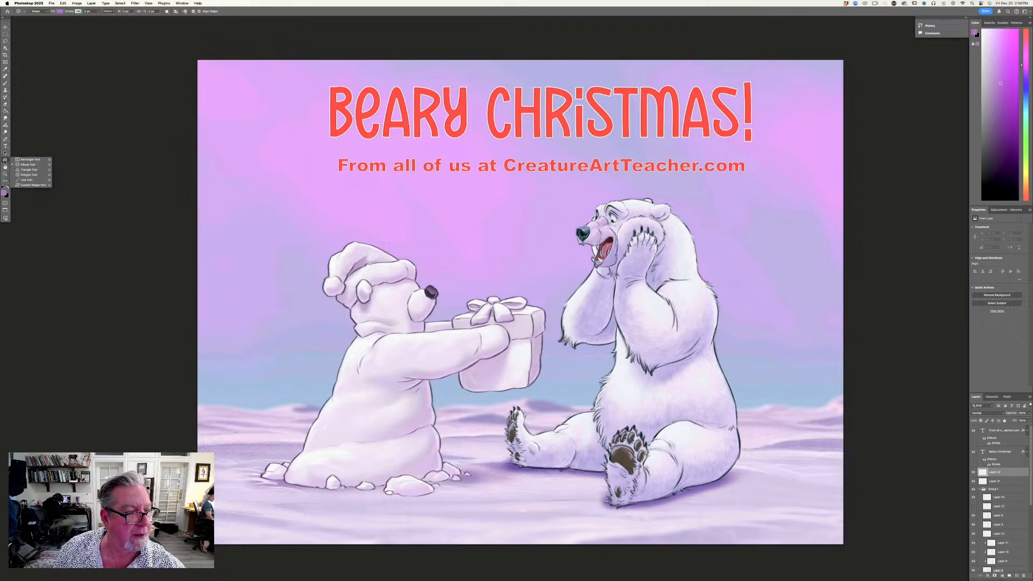
pyautogui.click(24, 160)
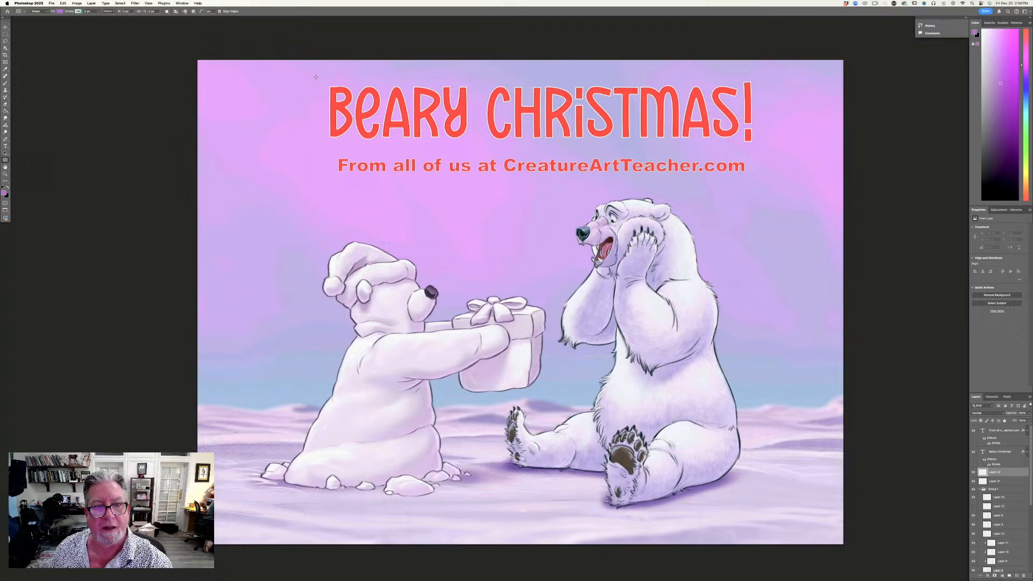
pyautogui.moveTo(316, 77); pyautogui.dragTo(762, 184)
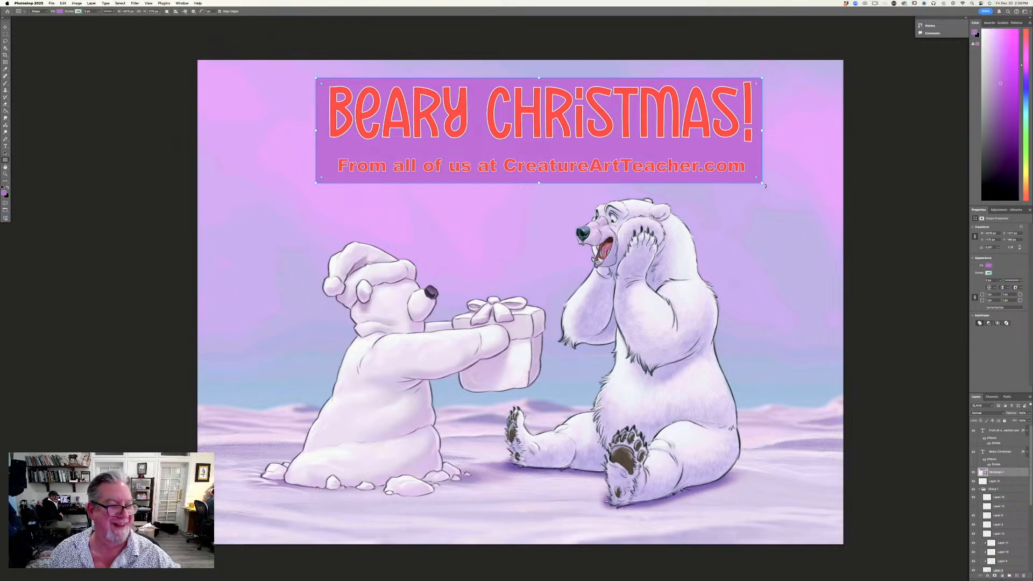
# Sample the snow bear's pale tint, rasterize the rectangle and fill it with that colour using the Paint Bucket.
pyautogui.click(5, 193)
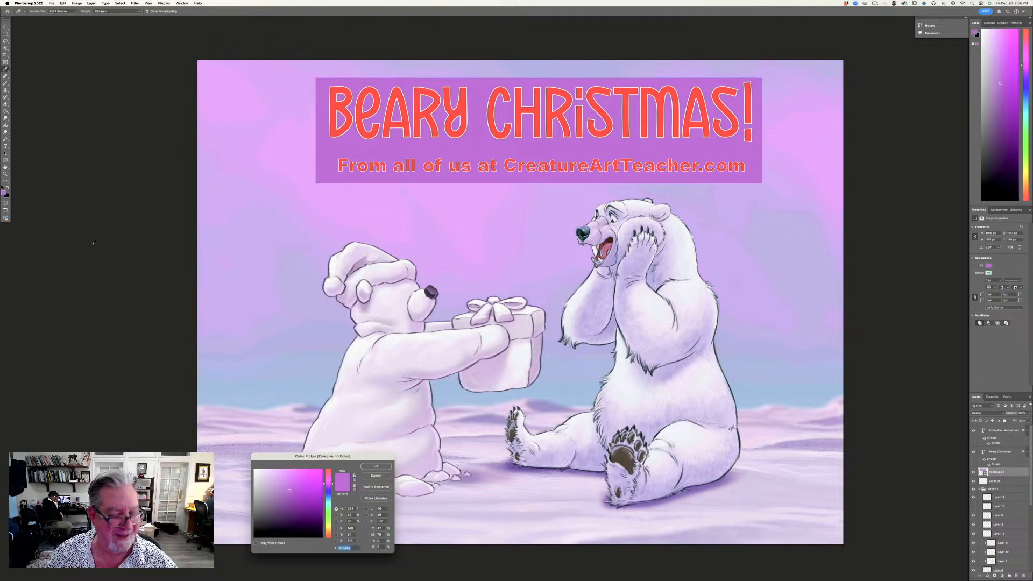
pyautogui.click(405, 357)
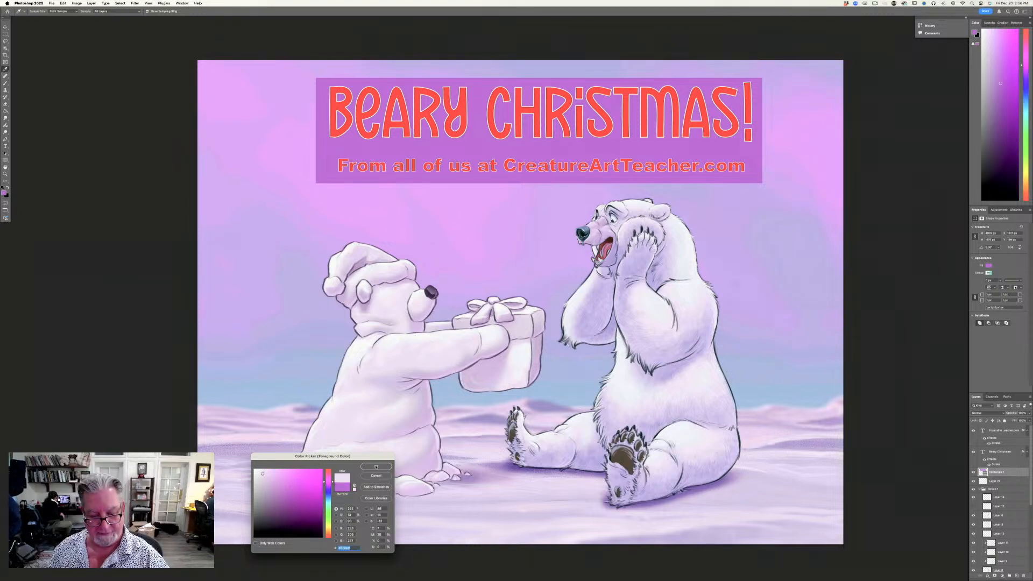
pyautogui.click(371, 466)
pyautogui.hotkey('shift', 'g')
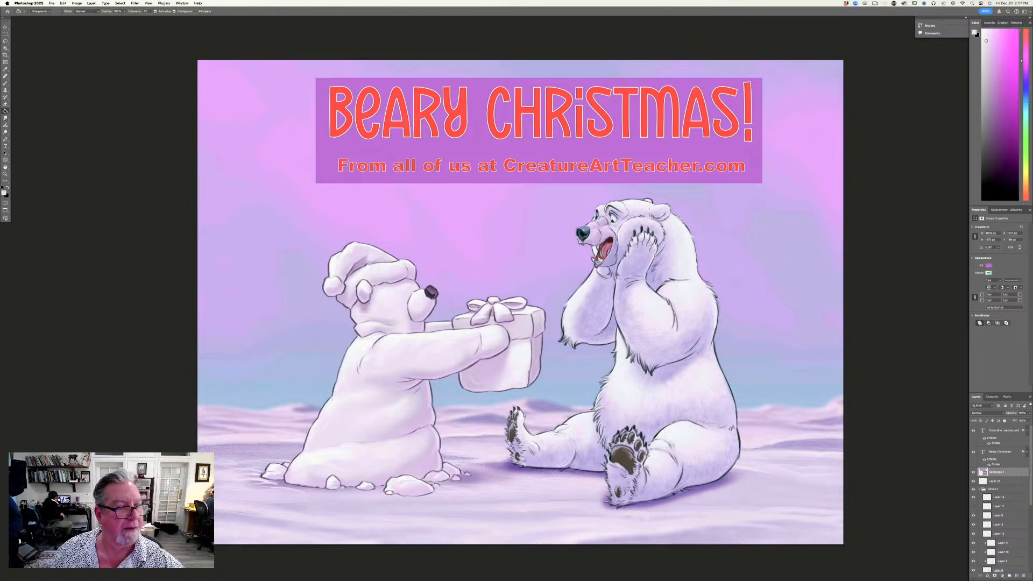
pyautogui.click(392, 150)
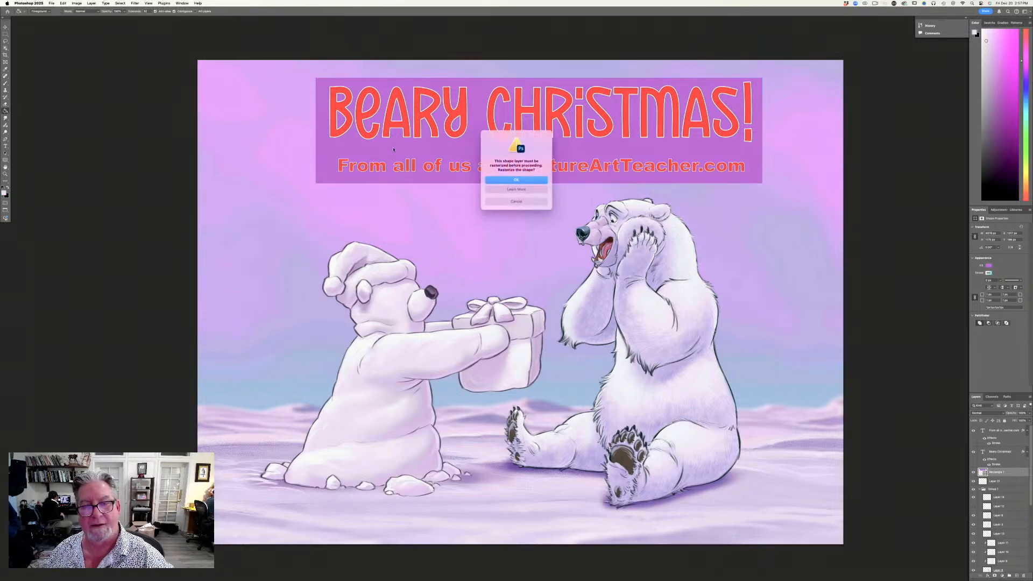
pyautogui.click(508, 191)
pyautogui.click(429, 171)
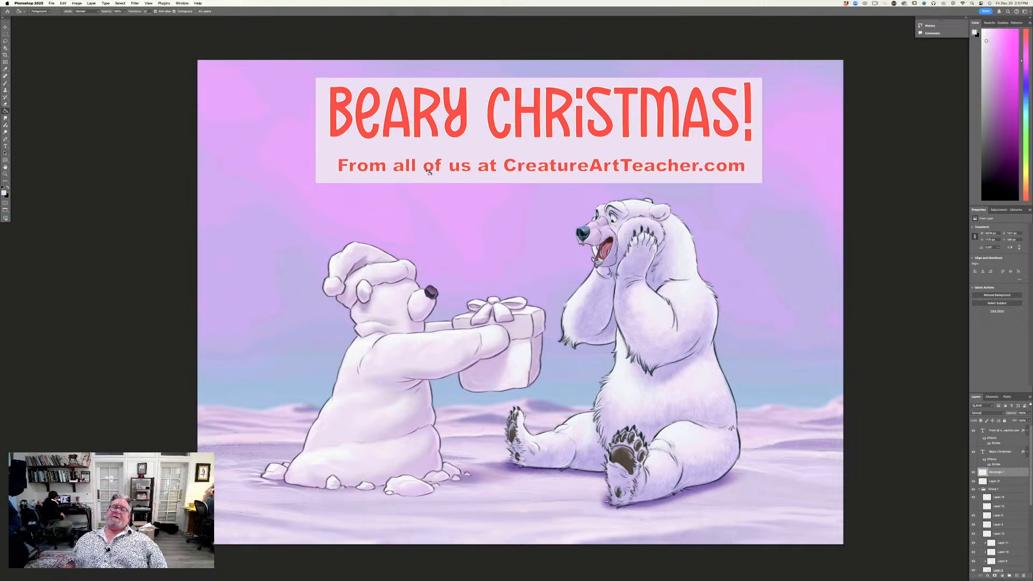
# Choose a medium purple foreground colour and refill the rectangle behind the text with it.
pyautogui.click(5, 194)
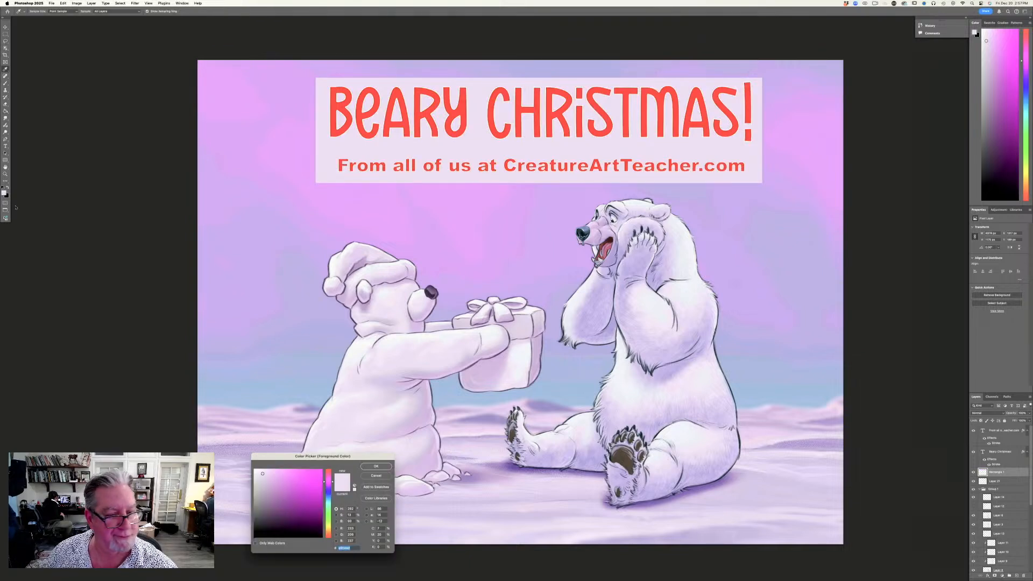
pyautogui.click(281, 476)
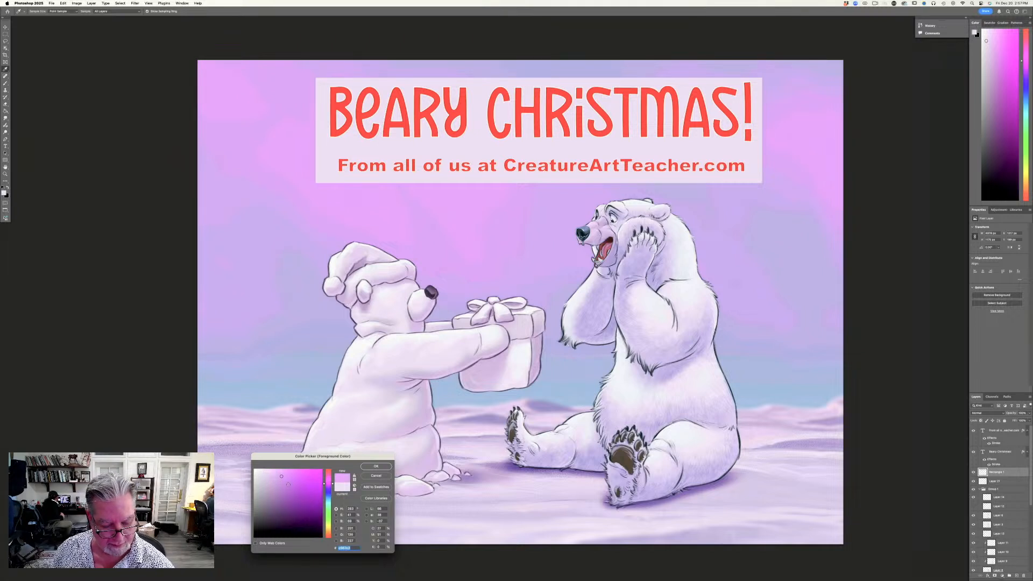
pyautogui.press('Return')
pyautogui.click(401, 149)
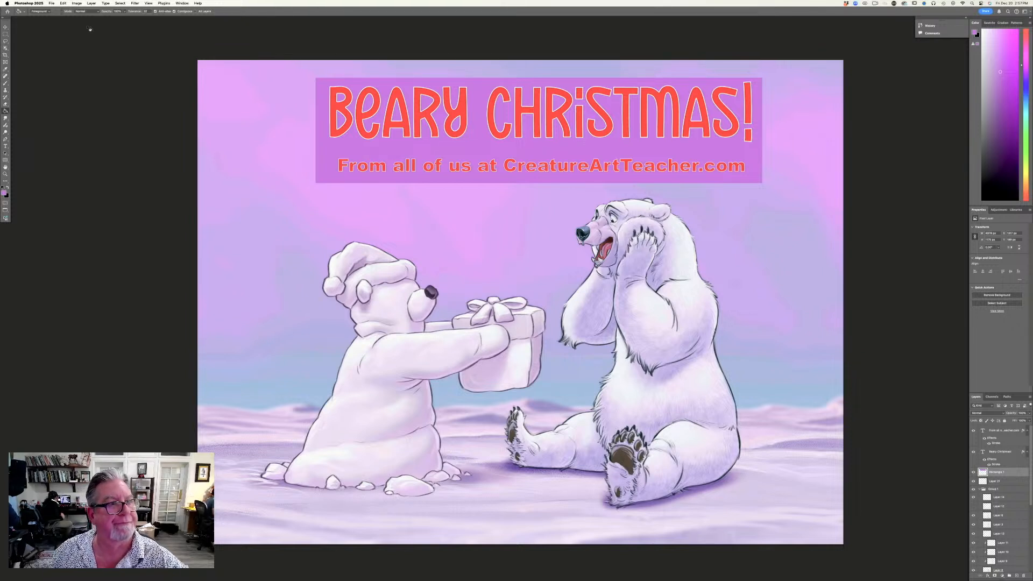
# Apply a white Stroke layer style to the purple rectangle and accept the settings.
pyautogui.click(92, 3)
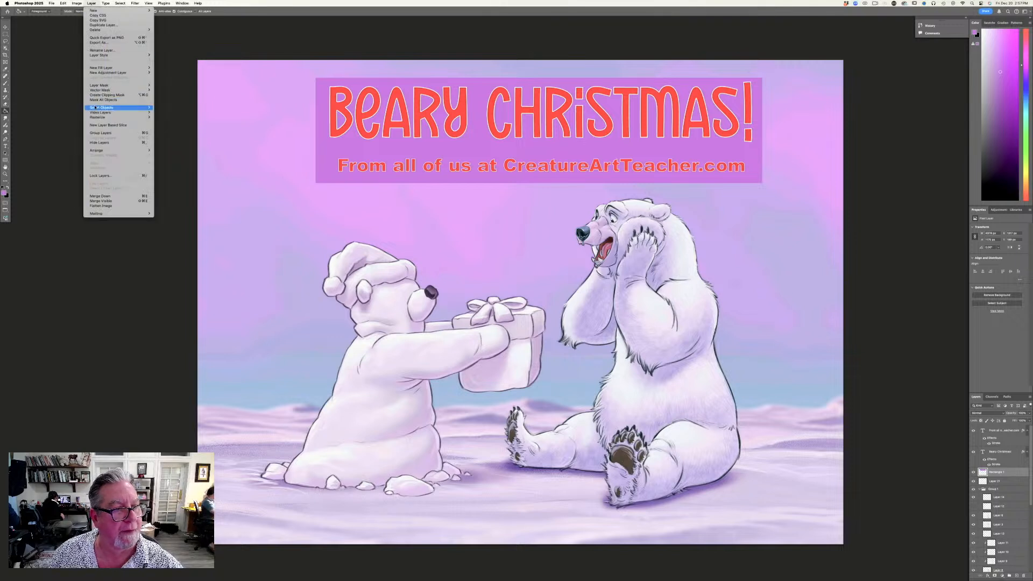
pyautogui.moveTo(134, 55)
pyautogui.click(164, 68)
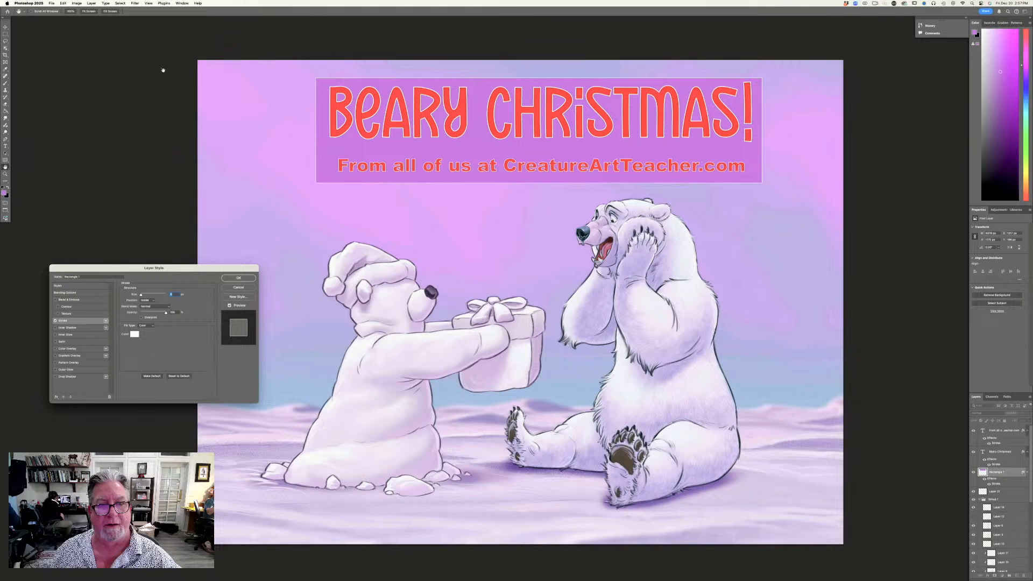
pyautogui.click(238, 277)
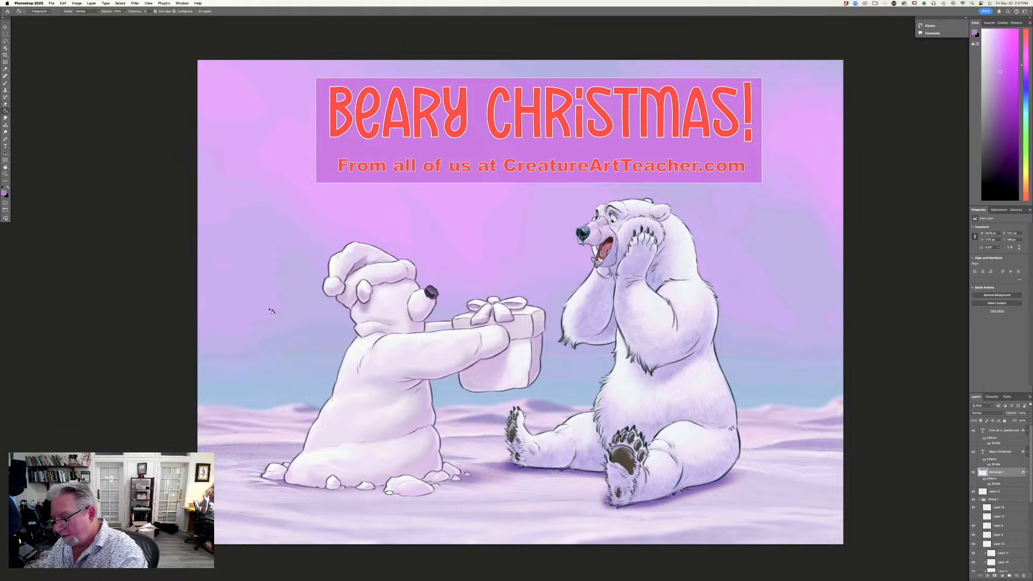
# Add a Drop Shadow layer style to the Beary Christmas! heading, lower the shadow's opacity and accept the settings.
pyautogui.click(990, 457)
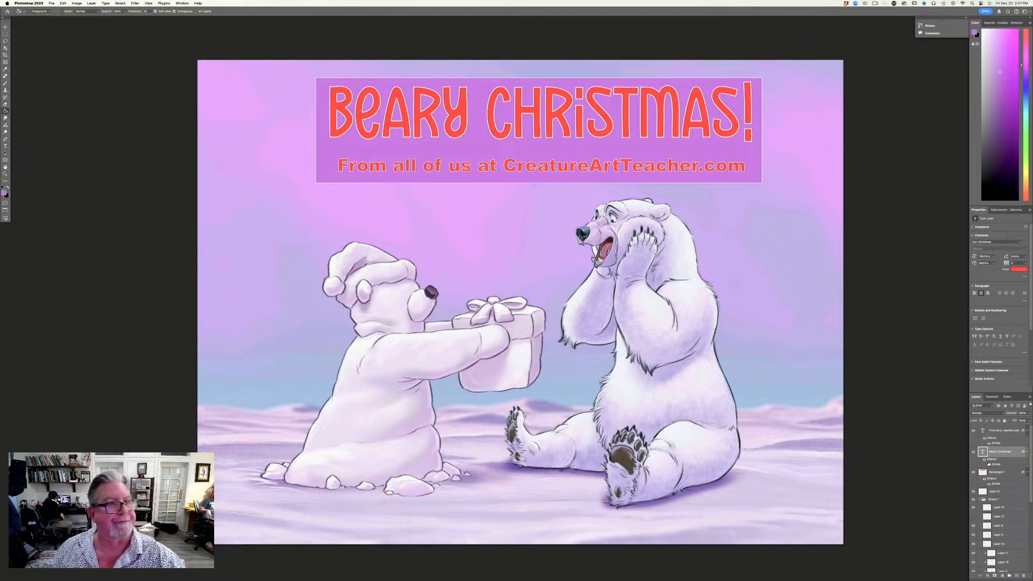
pyautogui.click(92, 3)
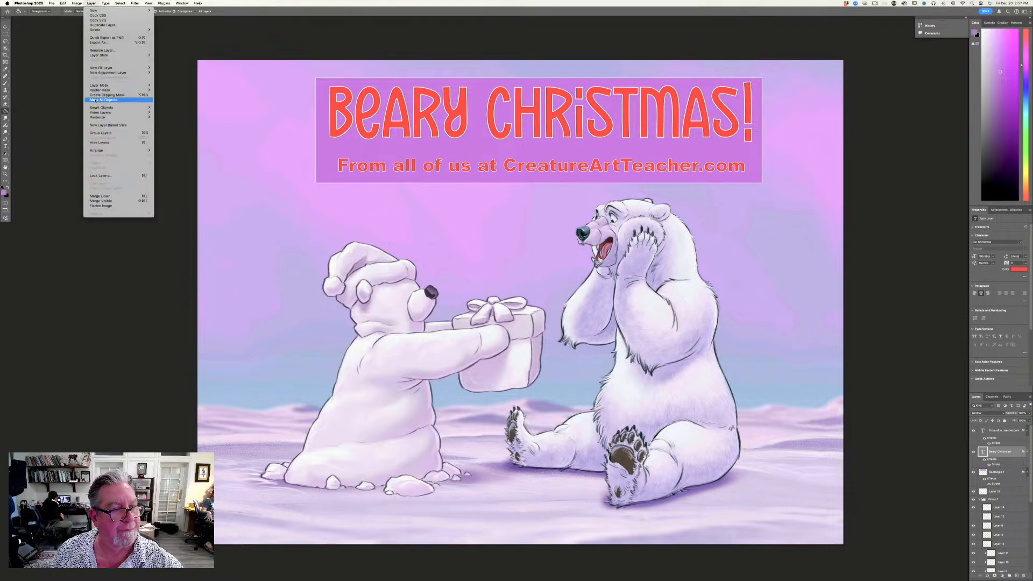
pyautogui.moveTo(129, 55)
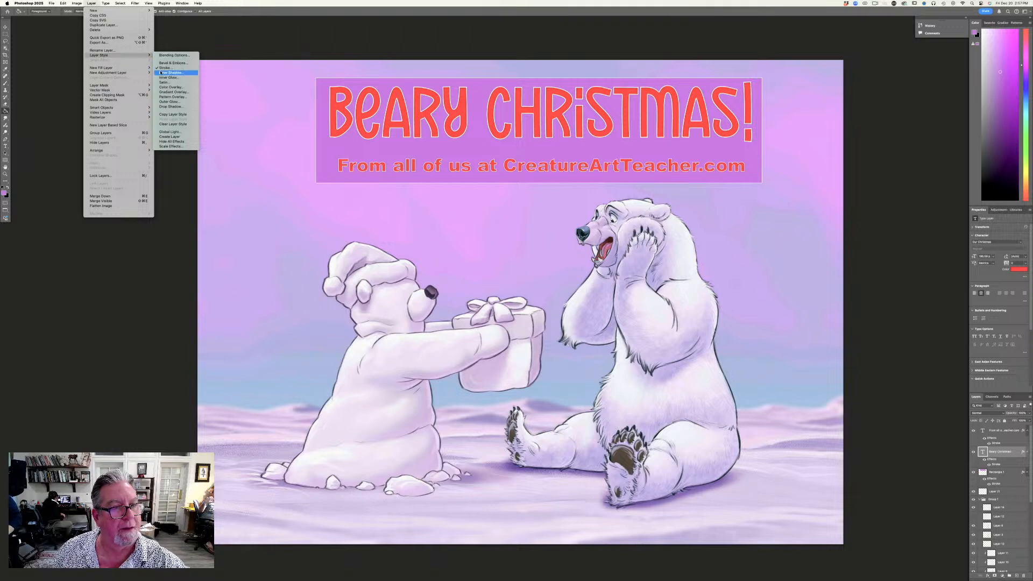
pyautogui.click(170, 107)
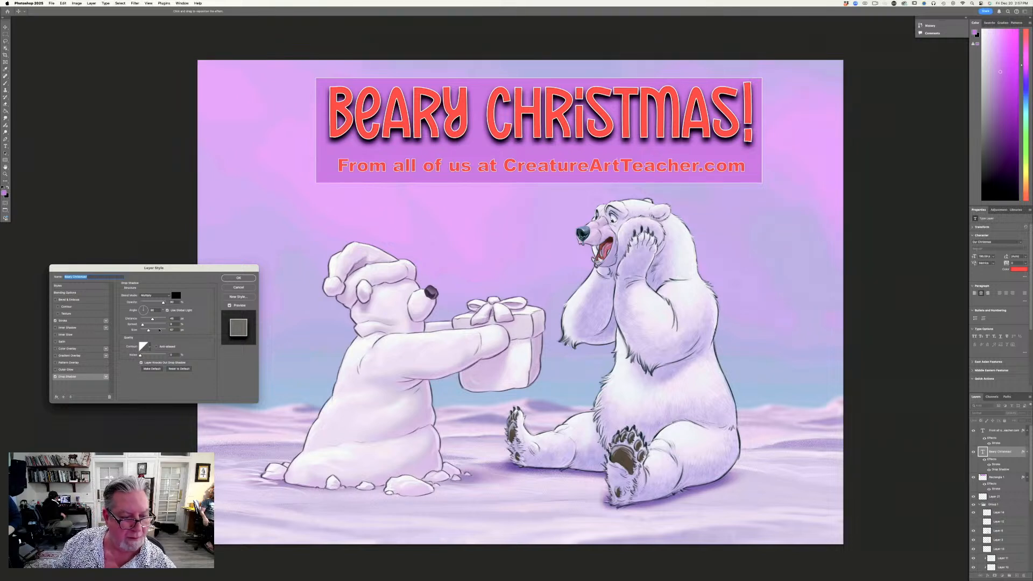
pyautogui.moveTo(163, 303); pyautogui.dragTo(153, 304)
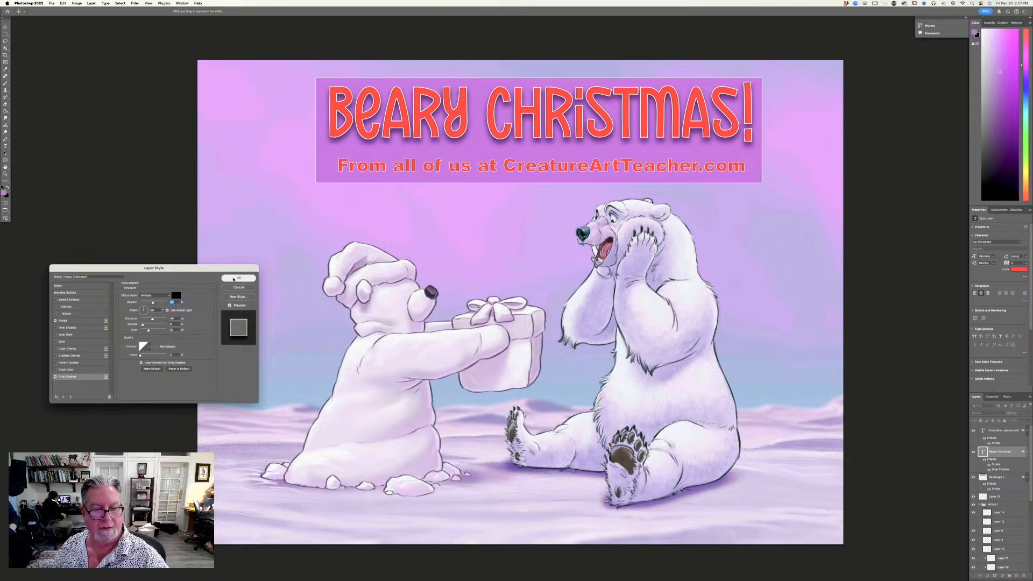
pyautogui.click(238, 278)
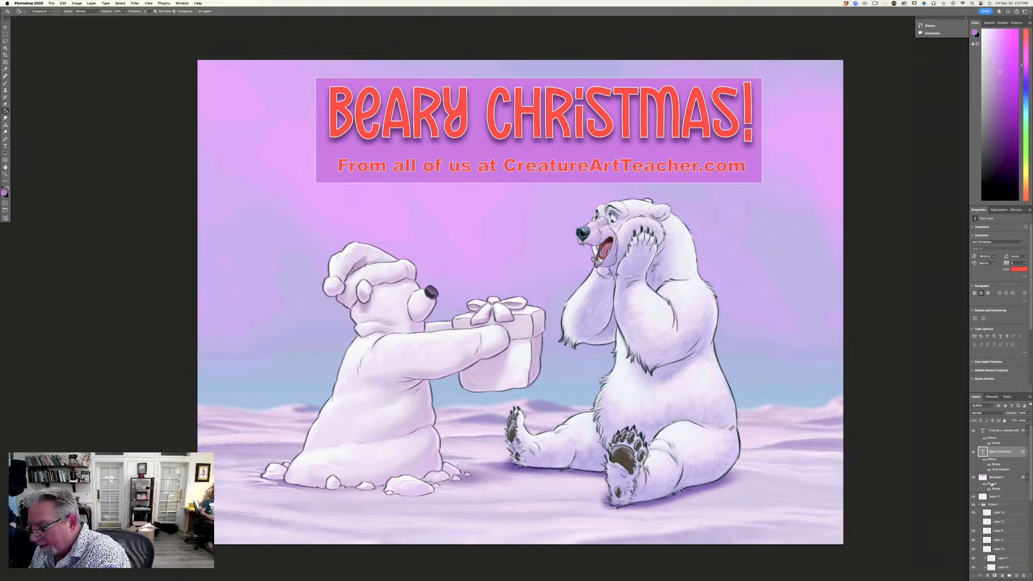
# Add a Drop Shadow to the greeting line with reduced opacity and a shorter distance, and accept the settings.
pyautogui.click(989, 434)
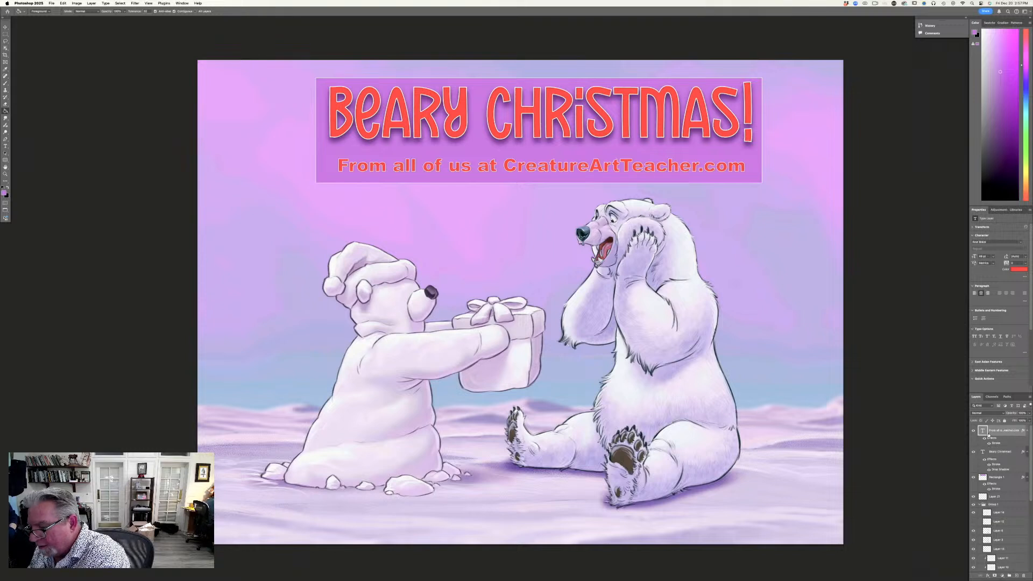
pyautogui.click(91, 3)
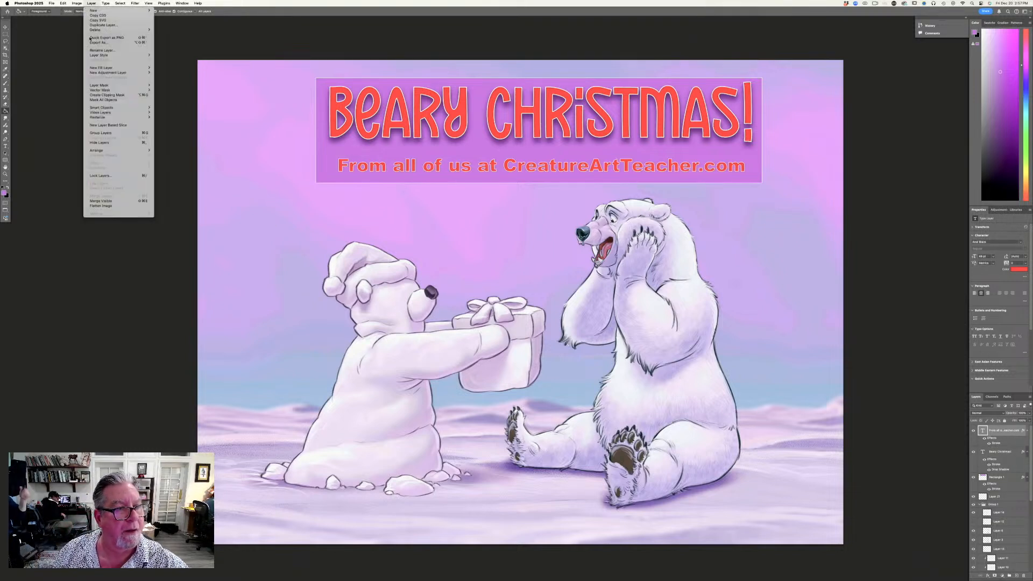
pyautogui.moveTo(113, 55)
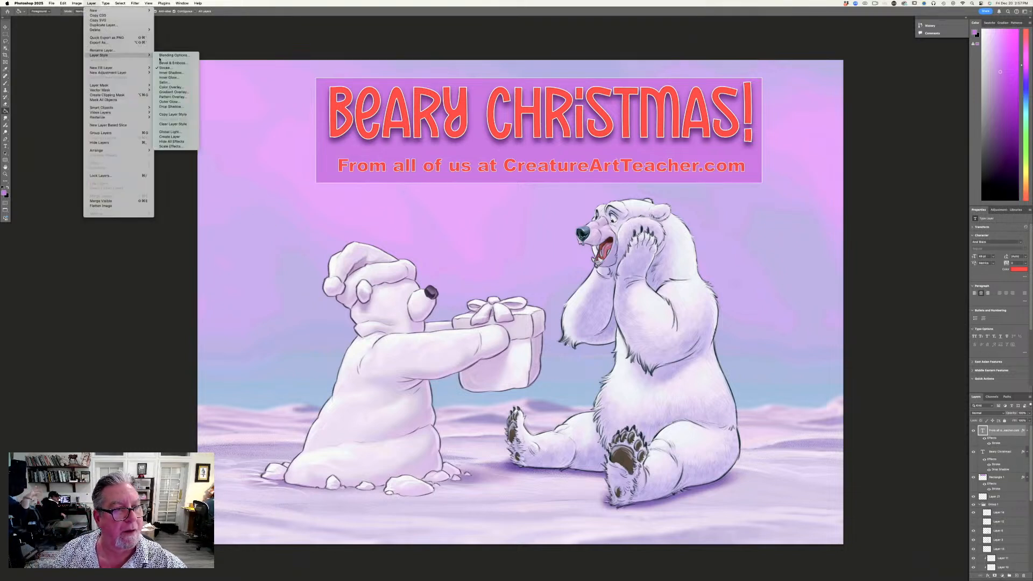
pyautogui.click(164, 107)
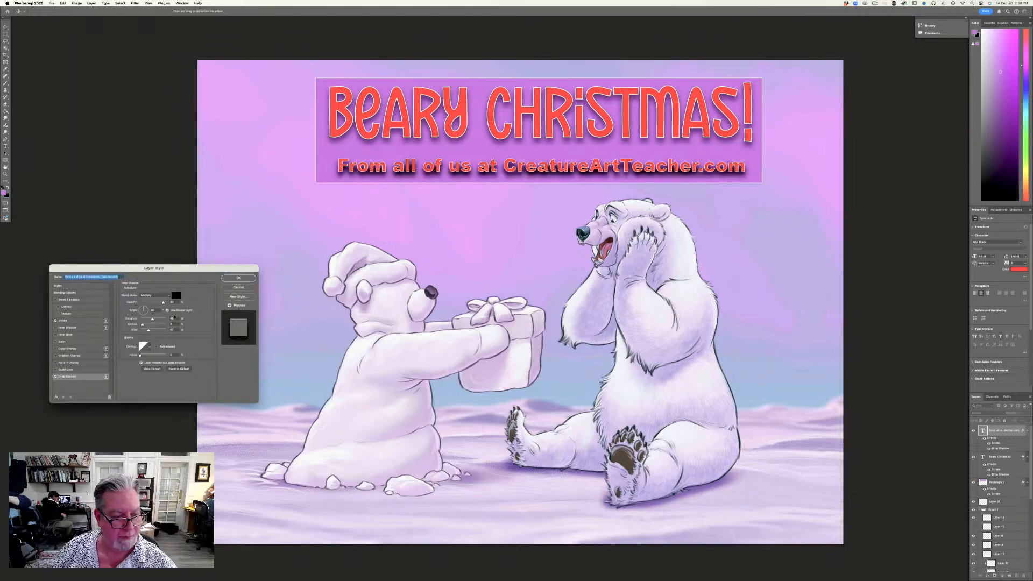
pyautogui.moveTo(163, 303); pyautogui.dragTo(155, 304)
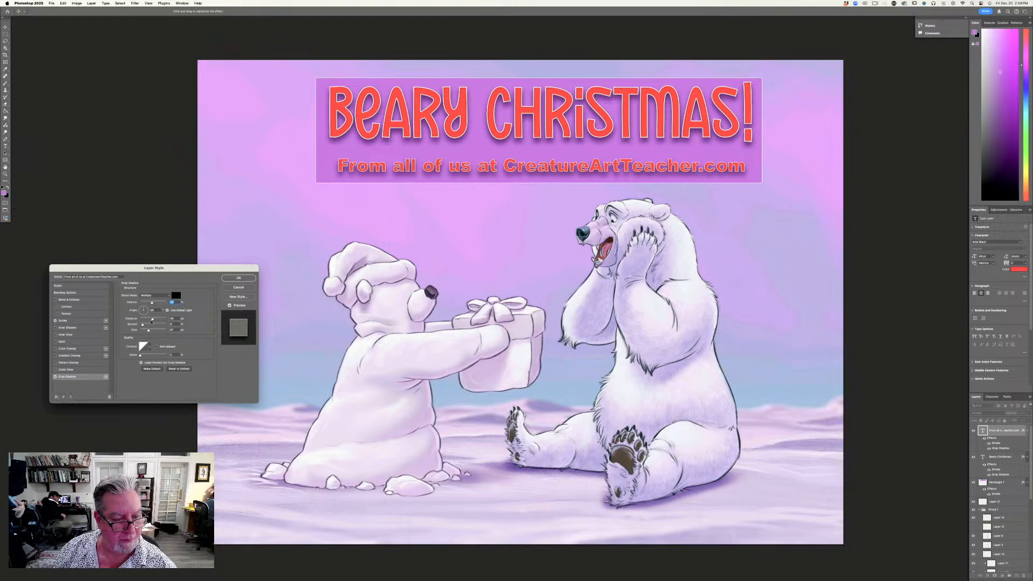
pyautogui.moveTo(151, 320); pyautogui.dragTo(143, 319)
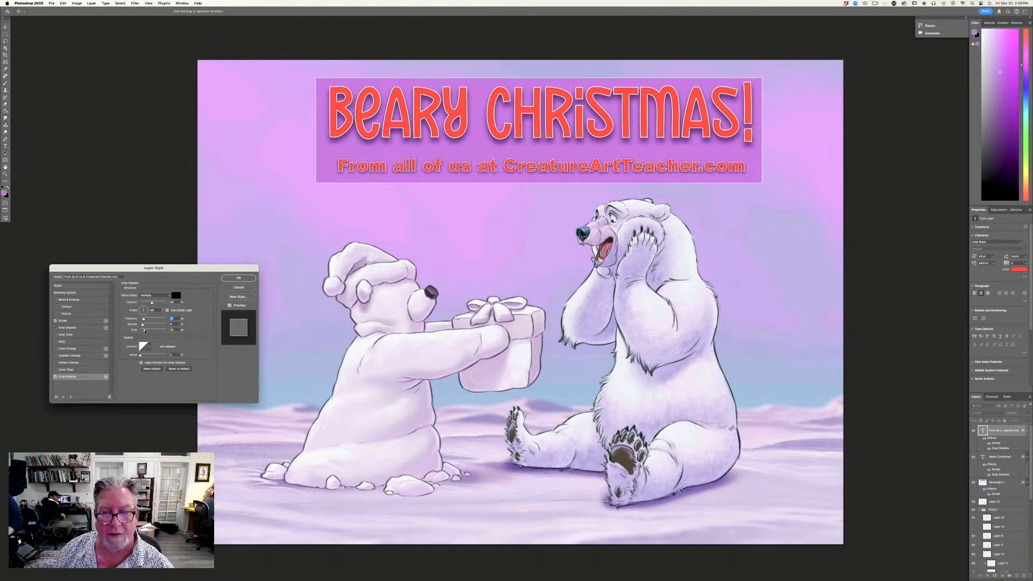
pyautogui.click(237, 279)
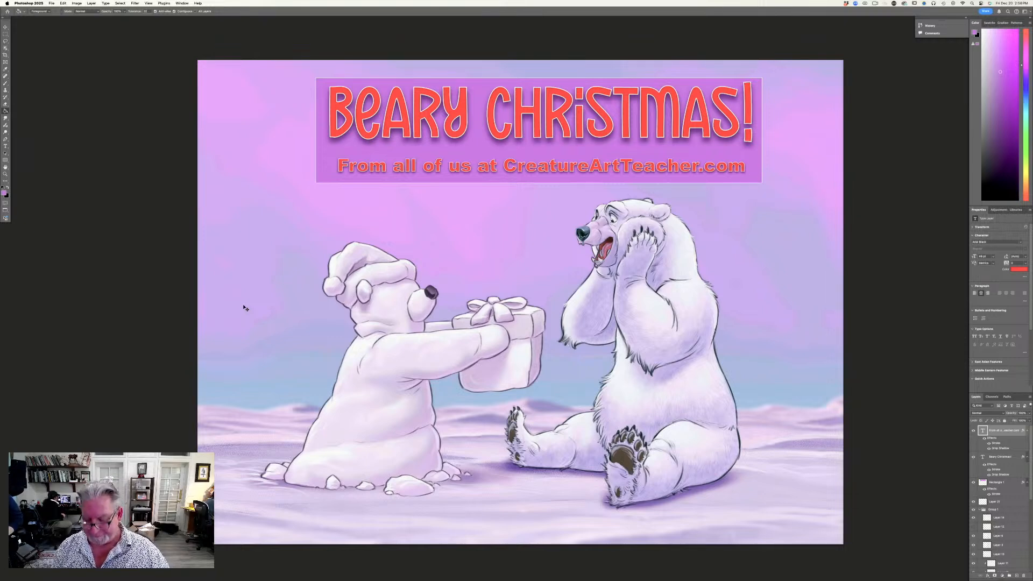
# Hide the white stroke on the purple rectangle and soften the rectangle's edges with a Gaussian Blur.
pyautogui.press('super+minus')
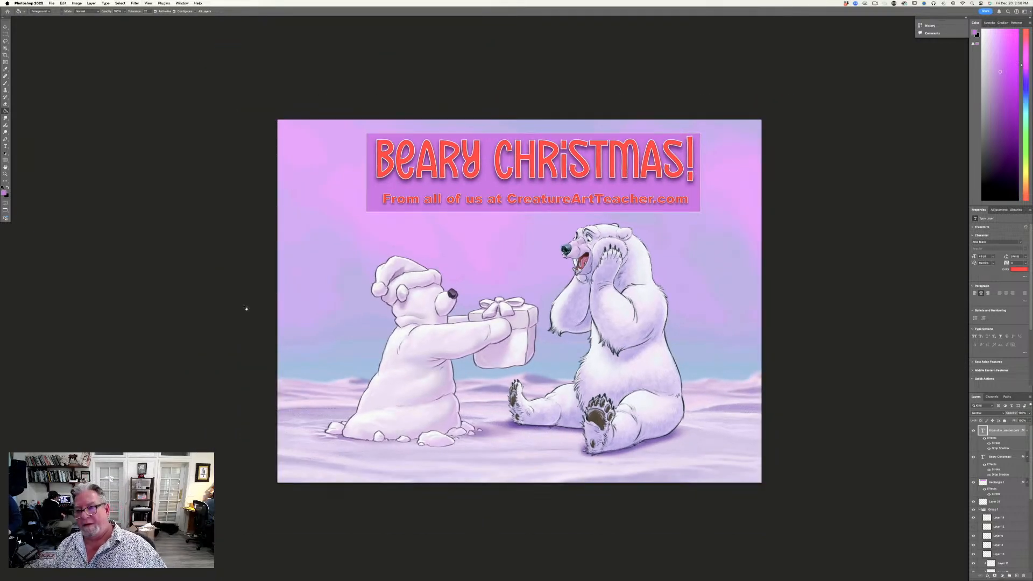
pyautogui.click(989, 483)
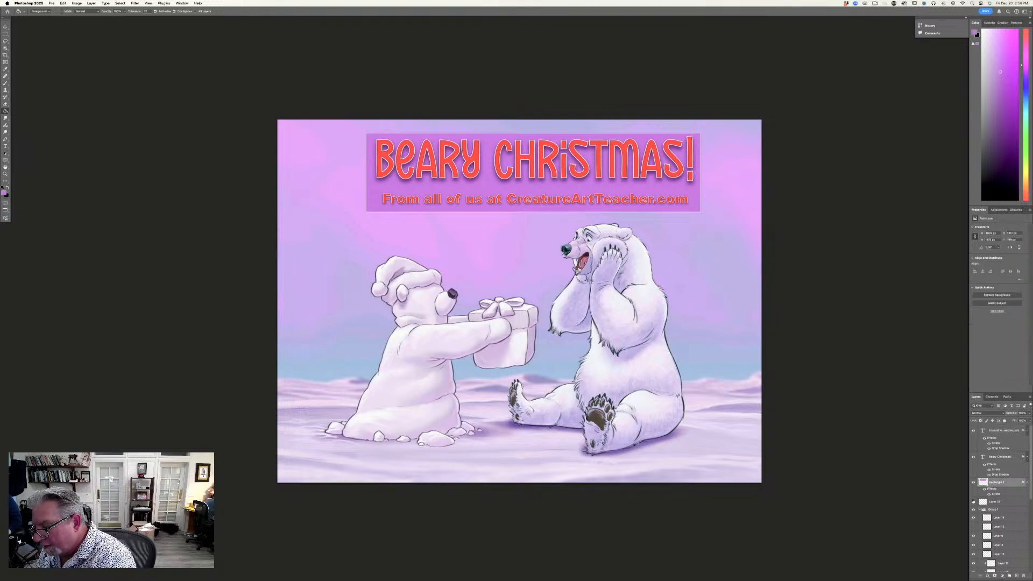
pyautogui.click(989, 494)
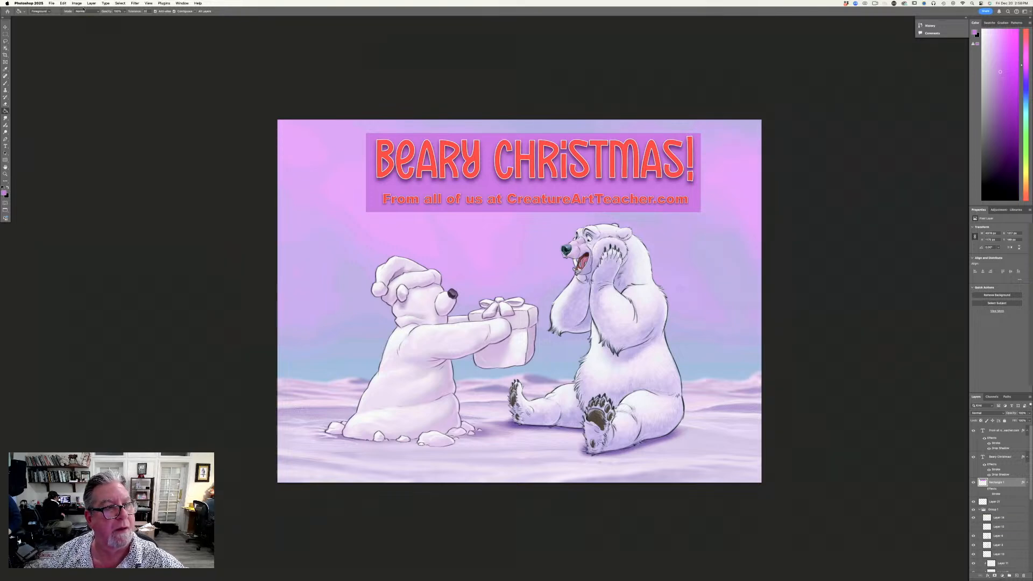
pyautogui.click(135, 4)
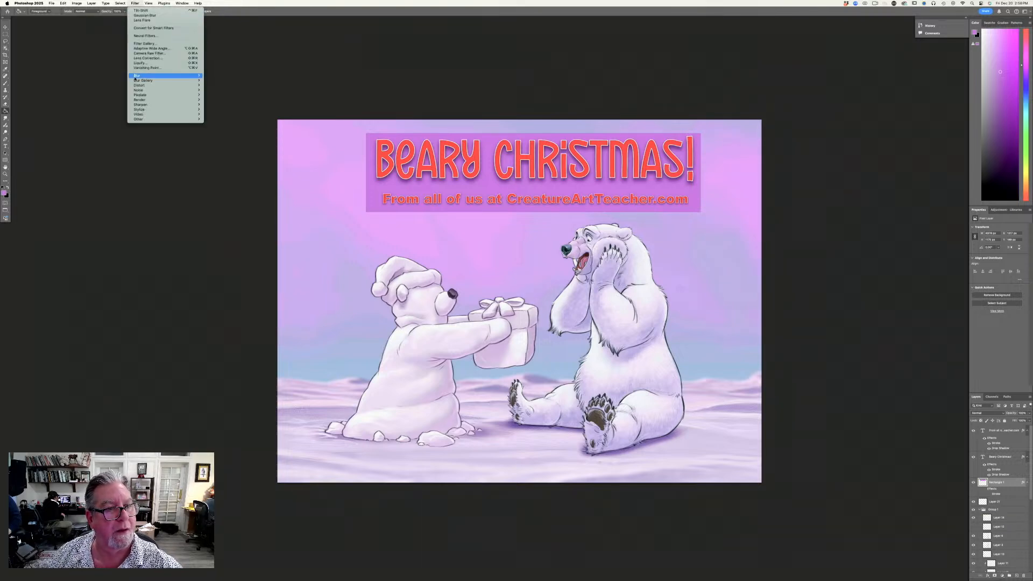
pyautogui.moveTo(188, 76)
pyautogui.click(210, 95)
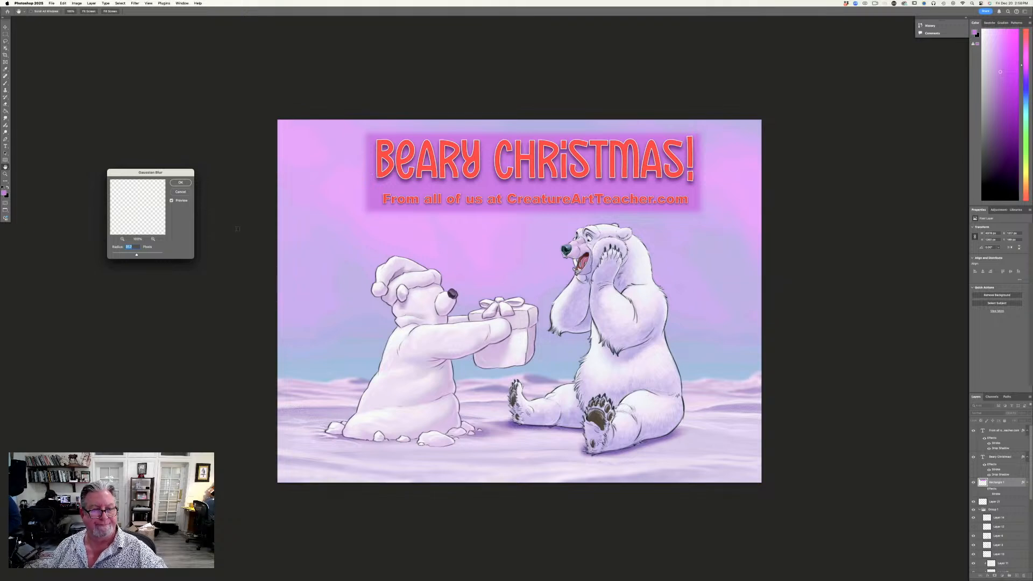
pyautogui.click(180, 183)
# Delete the purple rectangle layer behind the text and compare the lettering with its white stroke hidden and shown.
pyautogui.click(973, 483)
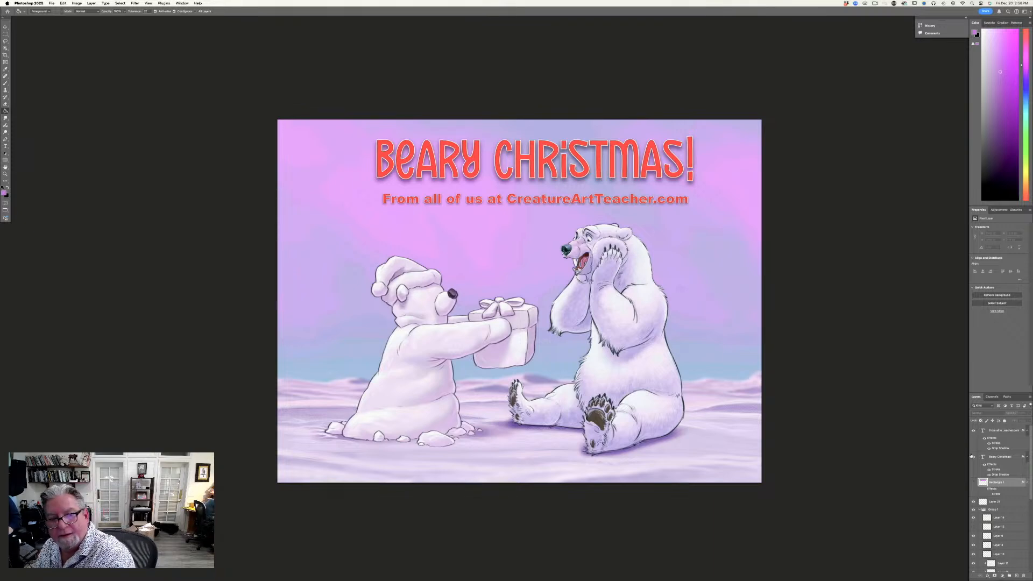
pyautogui.moveTo(999, 484); pyautogui.dragTo(1024, 576)
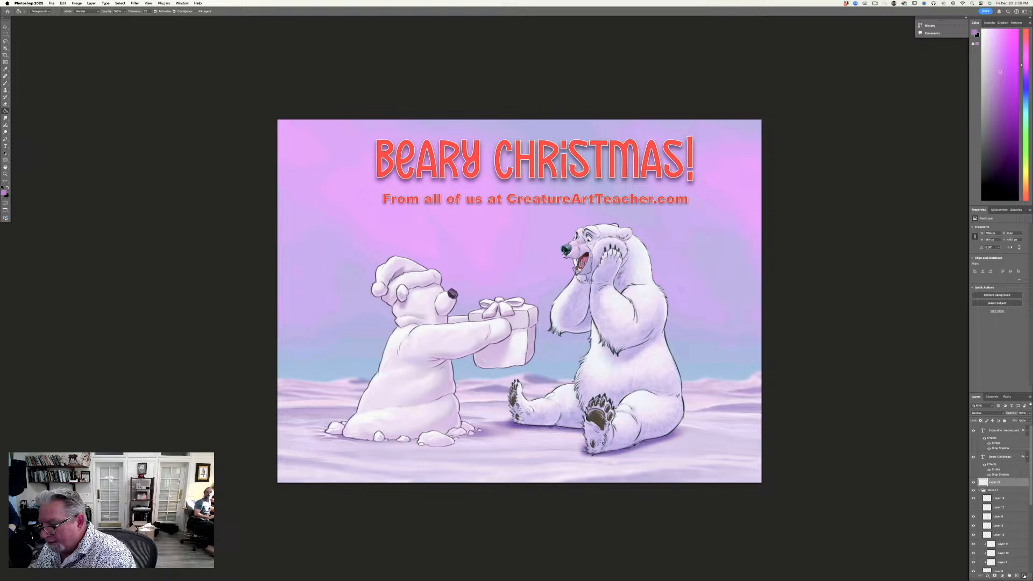
pyautogui.click(989, 469)
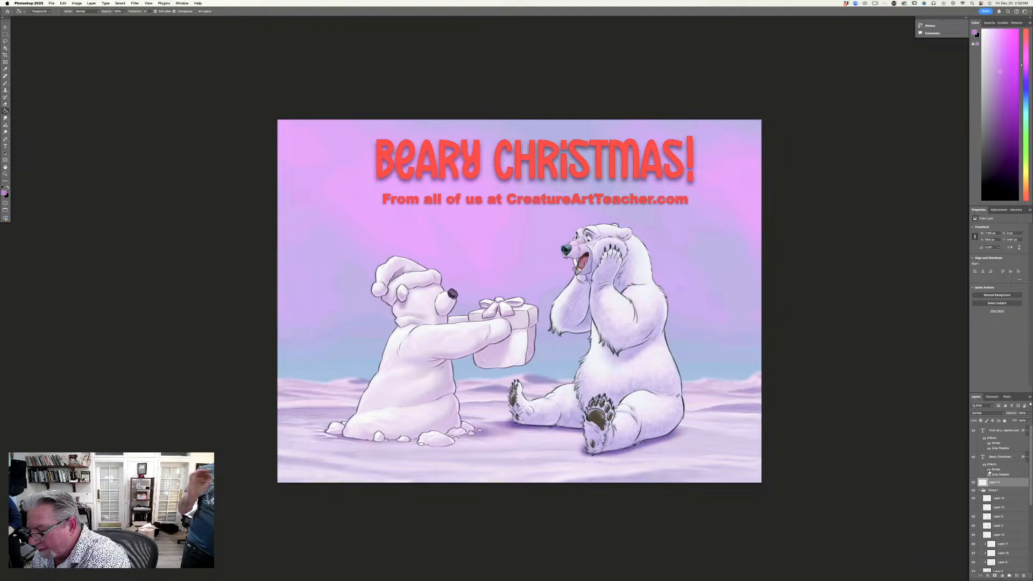
pyautogui.click(989, 469)
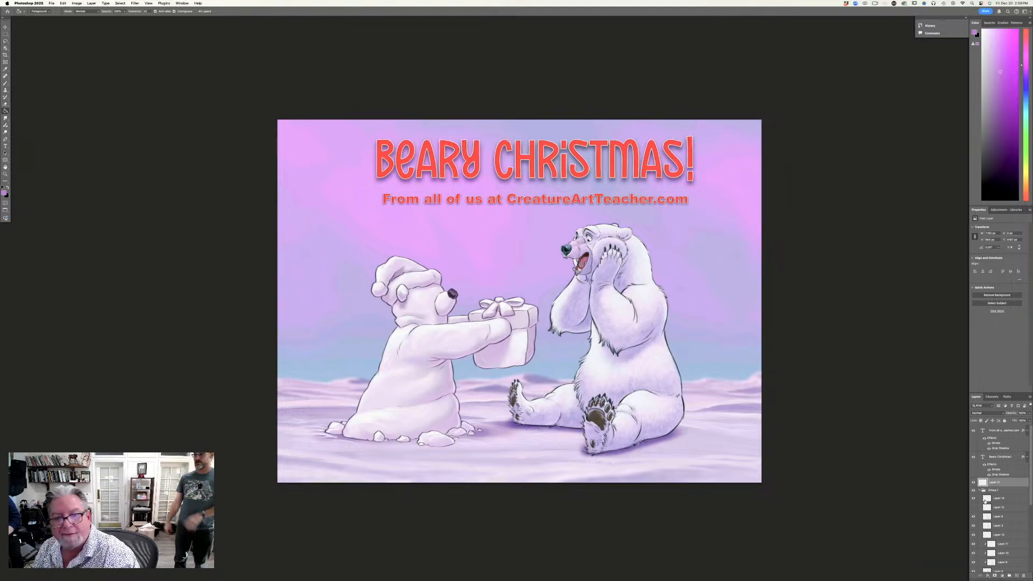
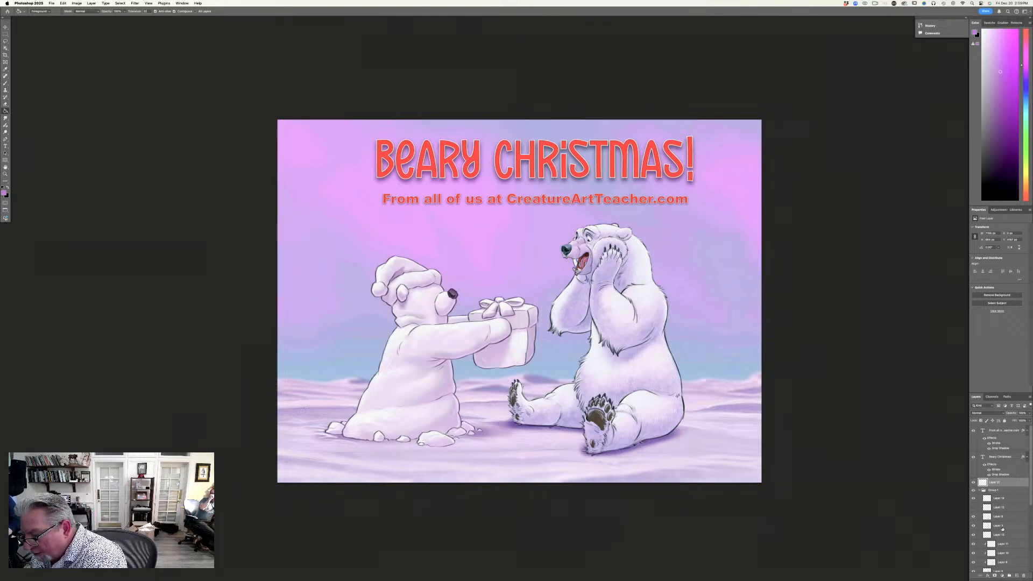
pyautogui.click(1004, 491)
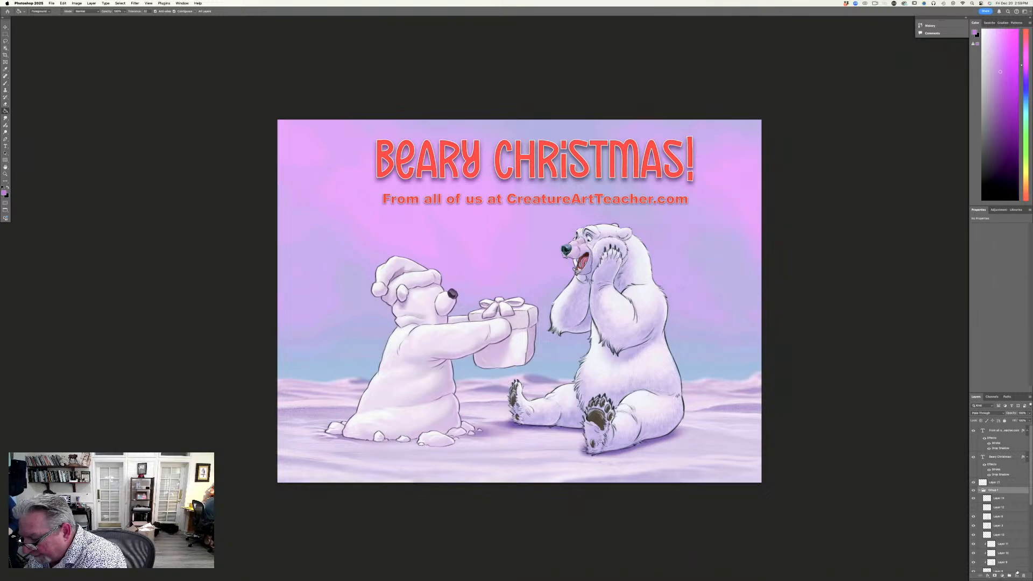
pyautogui.click(1016, 575)
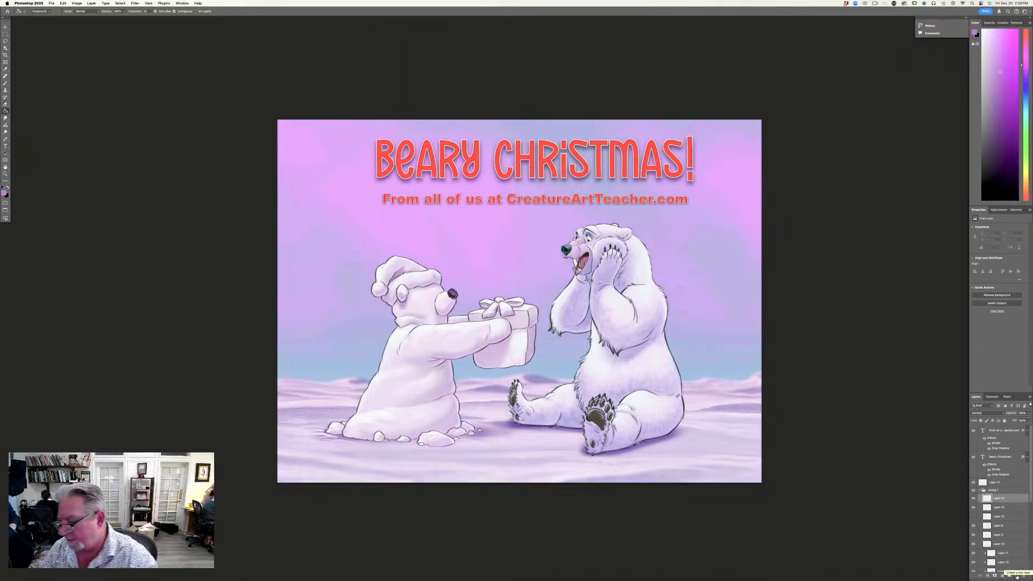
pyautogui.press('super+z')
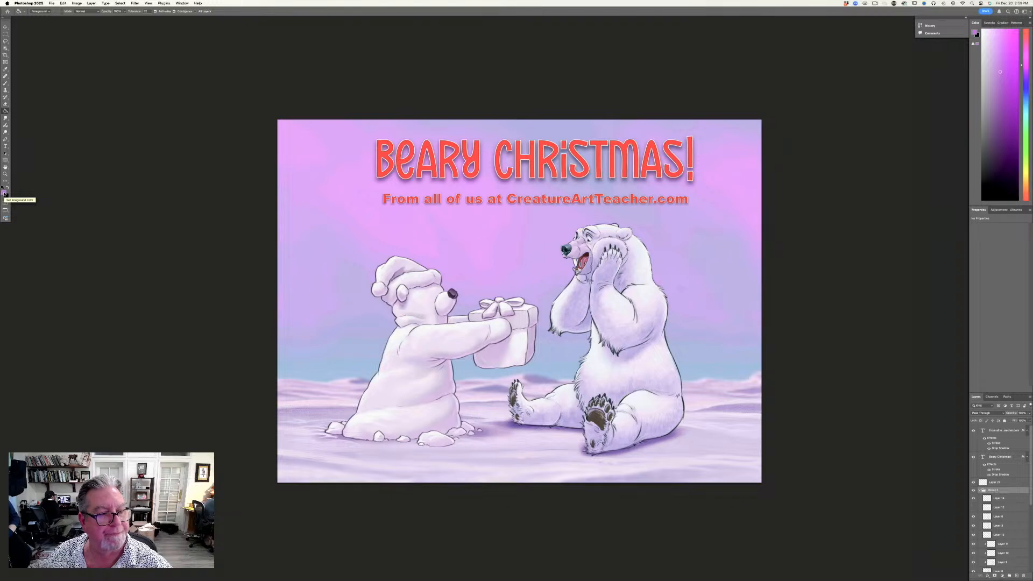
# Set the foreground colour to a very dark, near-black purple and choose a round preset for the Brush tool.
pyautogui.click(5, 193)
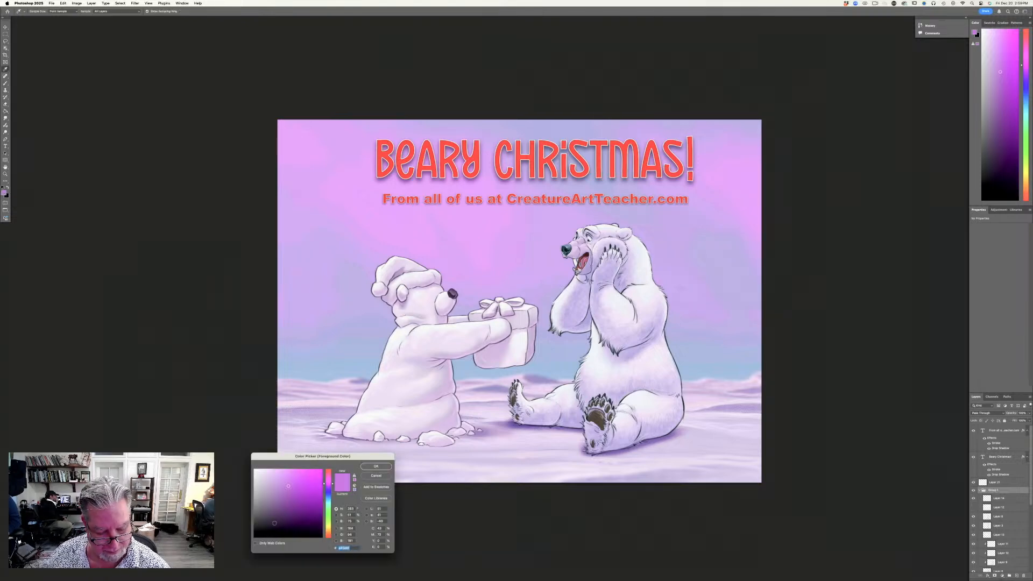
pyautogui.press('Return')
pyautogui.press('g')
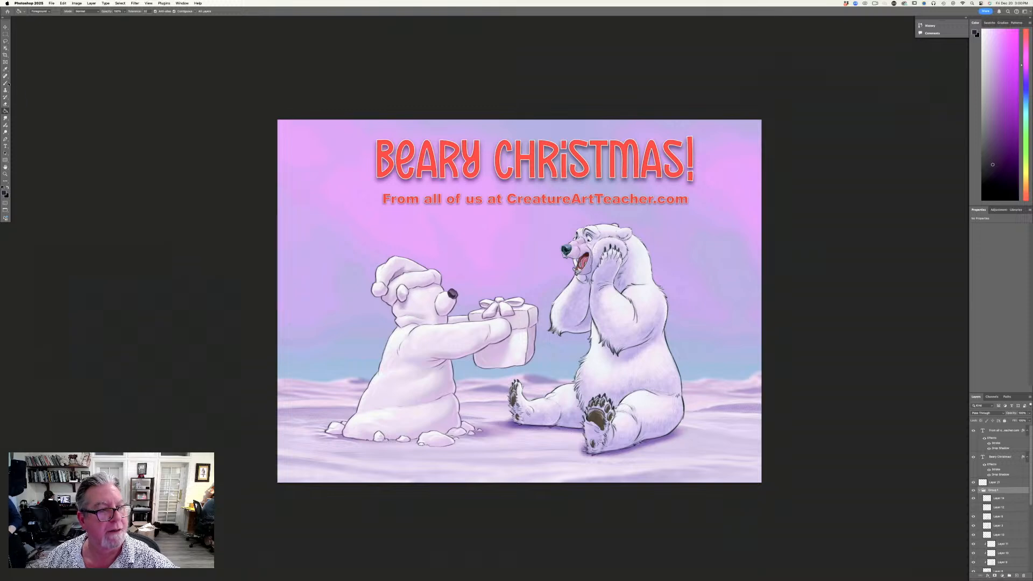
pyautogui.click(6, 83)
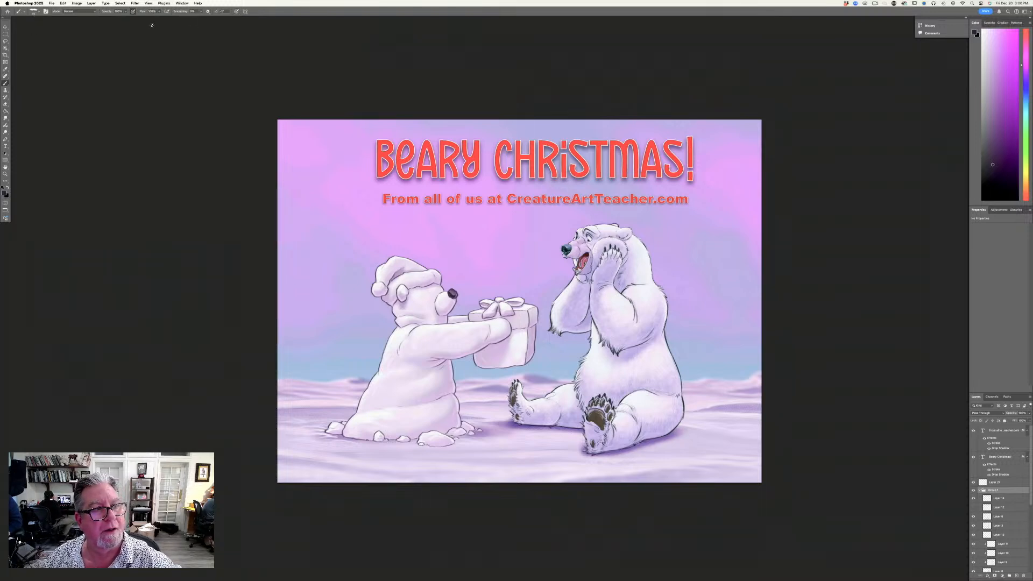
pyautogui.click(34, 11)
pyautogui.click(54, 453)
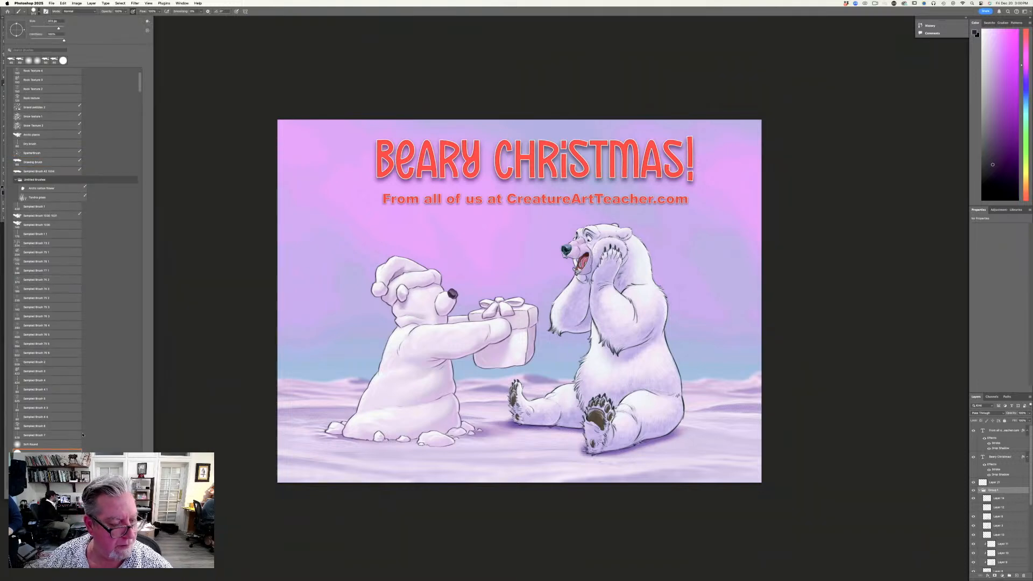
pyautogui.click(213, 99)
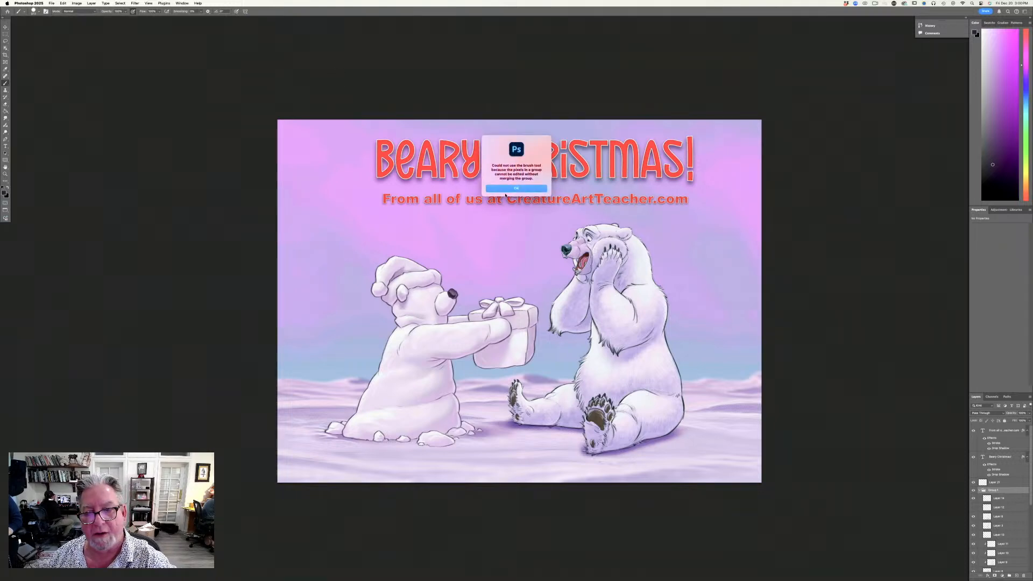
pyautogui.press('Return')
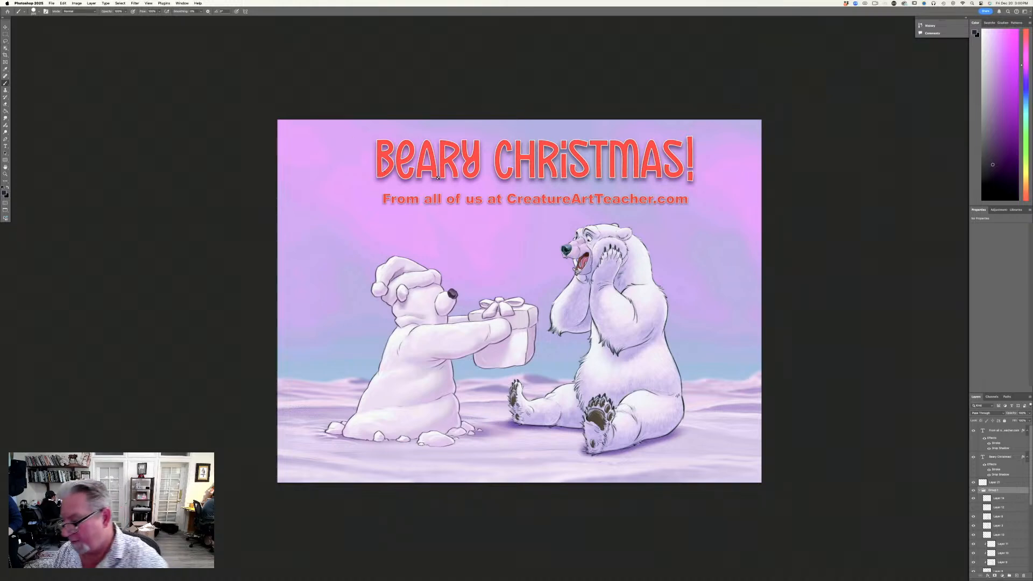
# Add a new layer beneath the heading text and paint a thin dark wire with curled ends weaving behind the lettering, using a smaller brush.
pyautogui.click(998, 484)
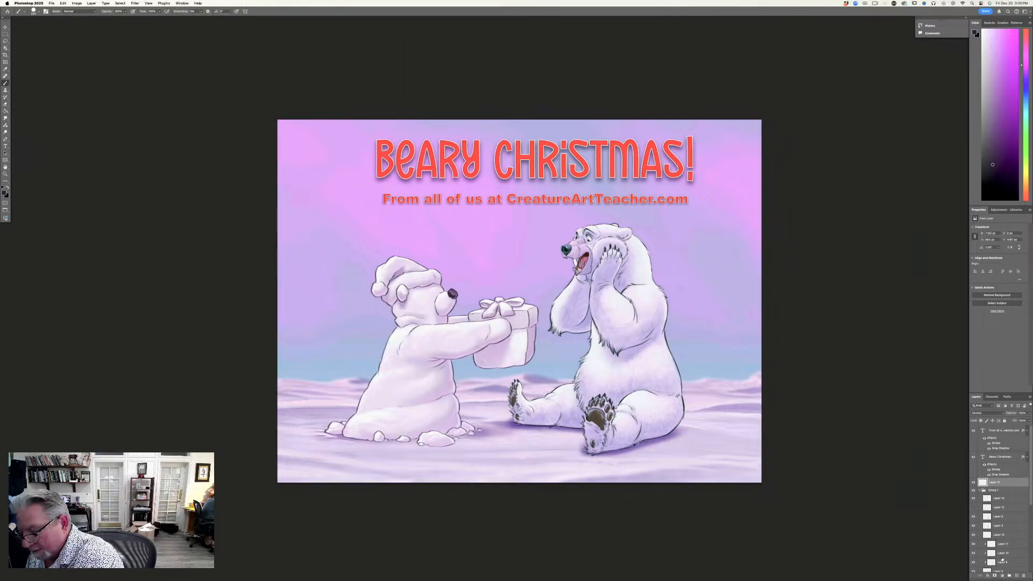
pyautogui.click(1016, 575)
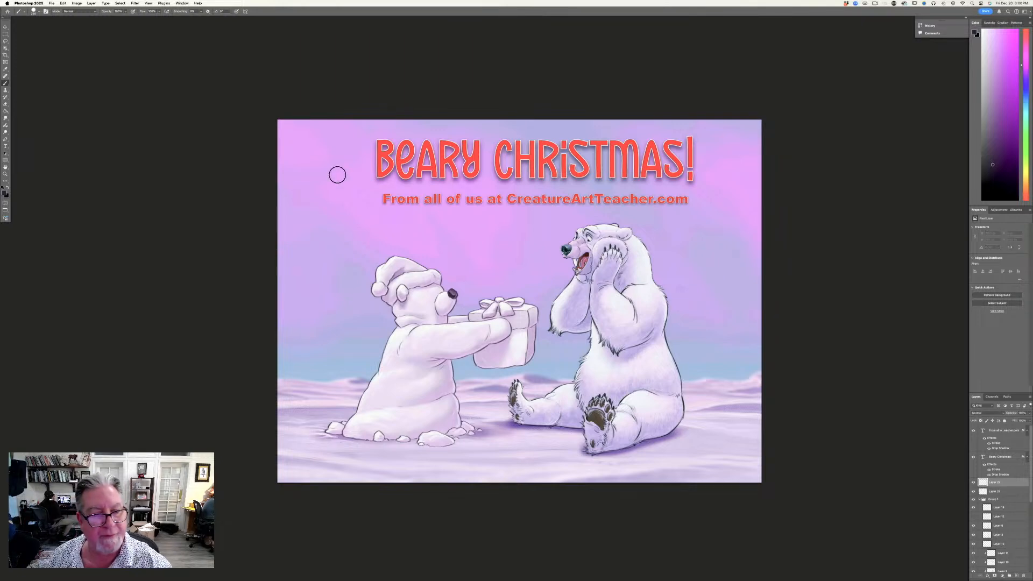
pyautogui.press('[')
pyautogui.press('[')
pyautogui.press('[')
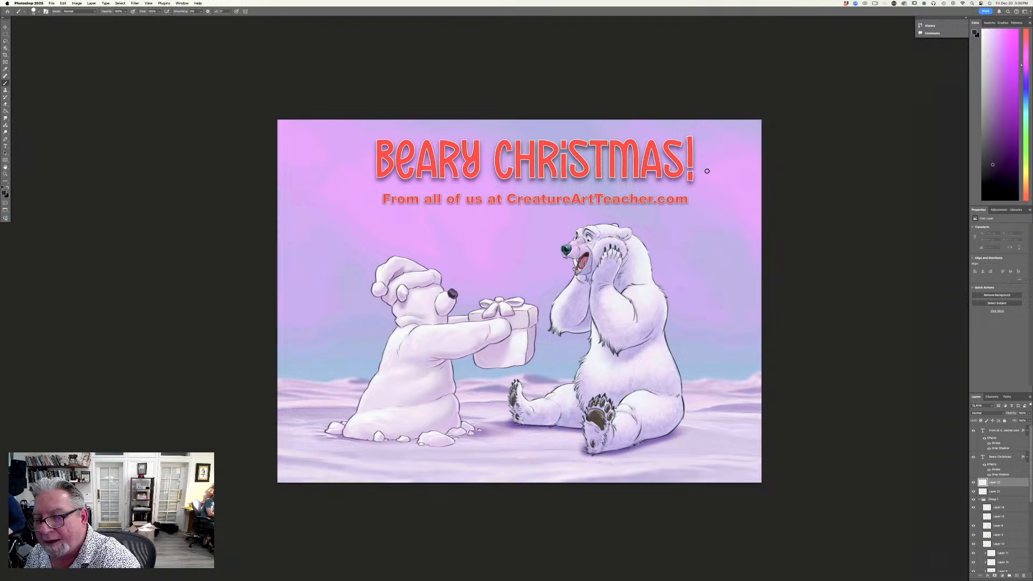
pyautogui.moveTo(708, 171); pyautogui.dragTo(718, 164)
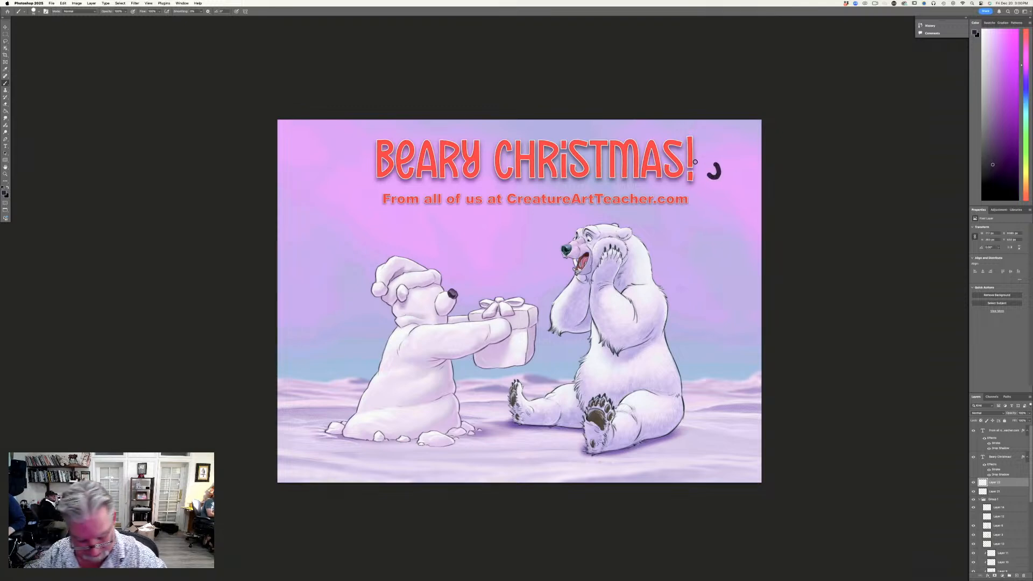
pyautogui.press('super+z')
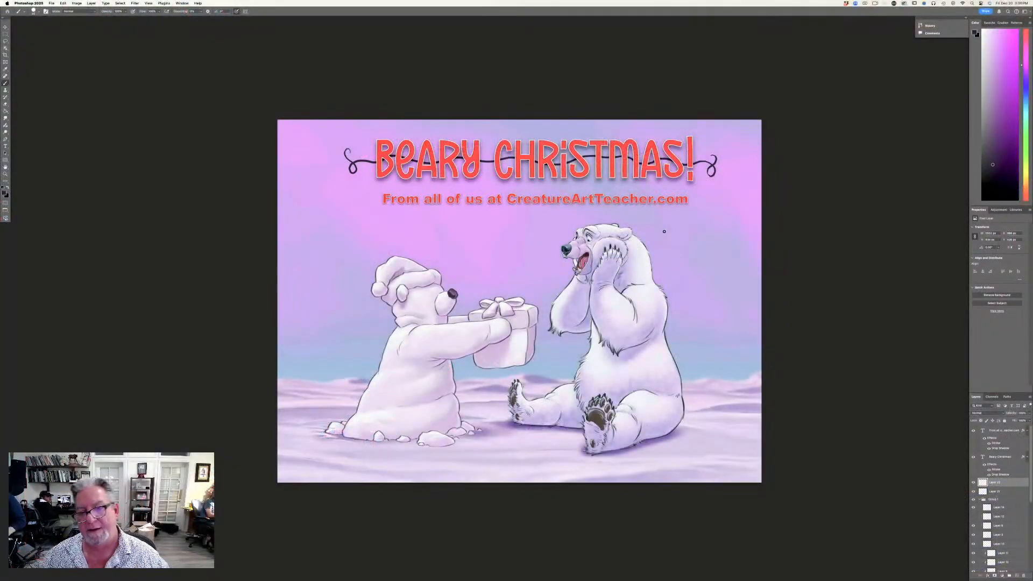
# Set the foreground colour to a light orange and paint small orange bulbs at intervals along the wire.
pyautogui.click(4, 193)
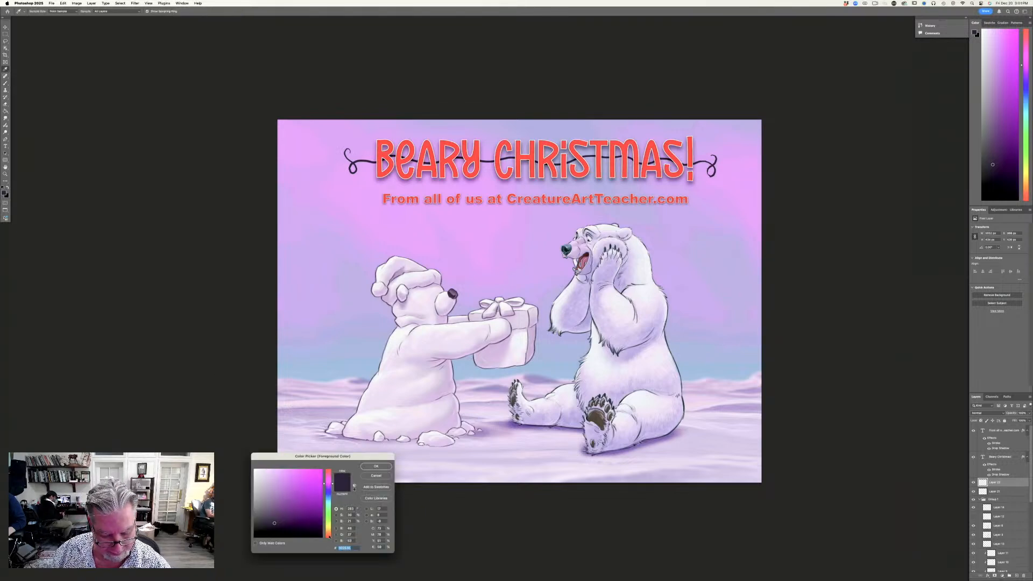
pyautogui.click(328, 536)
pyautogui.click(304, 474)
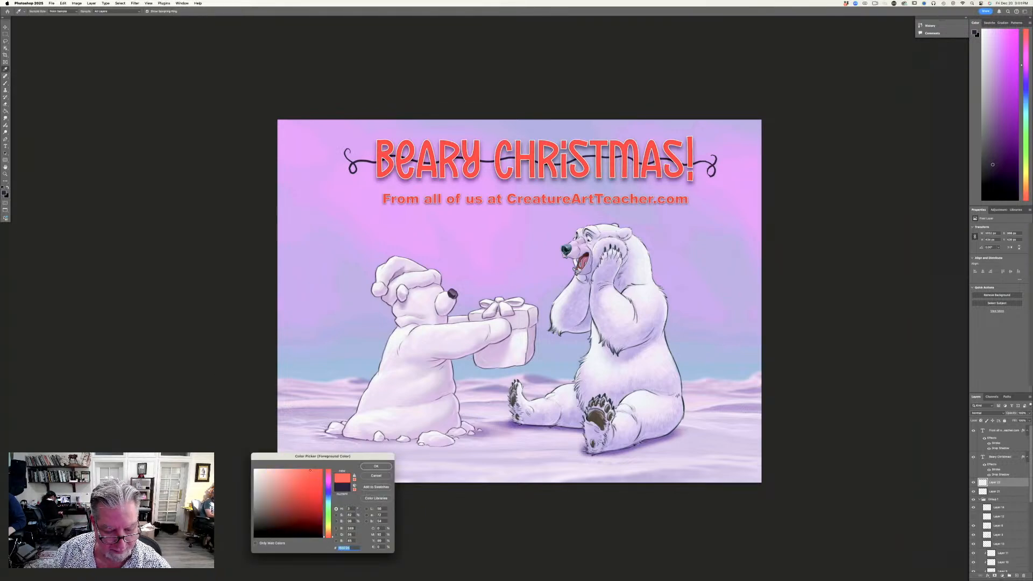
pyautogui.click(376, 466)
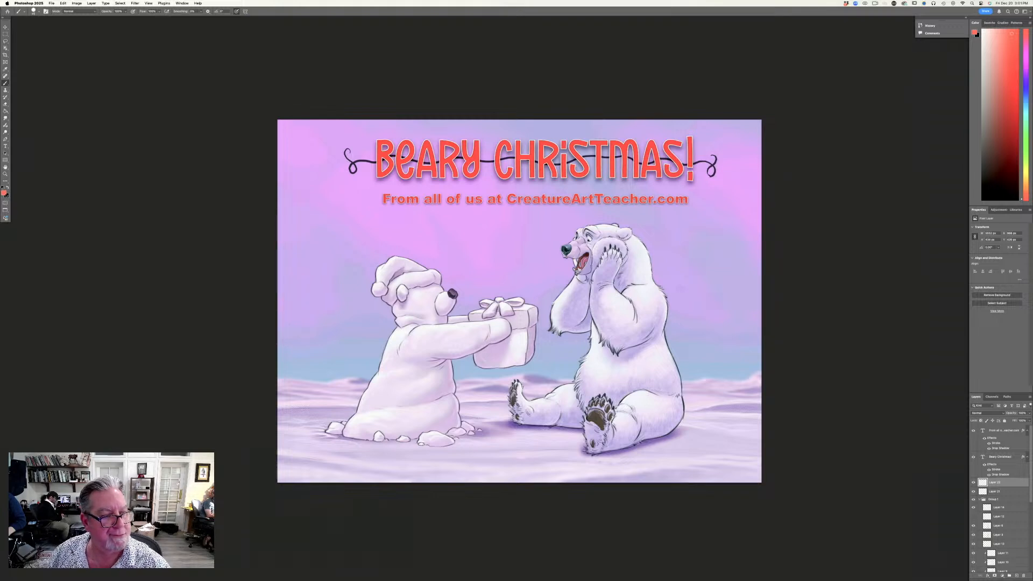
pyautogui.click(4, 193)
pyautogui.click(329, 532)
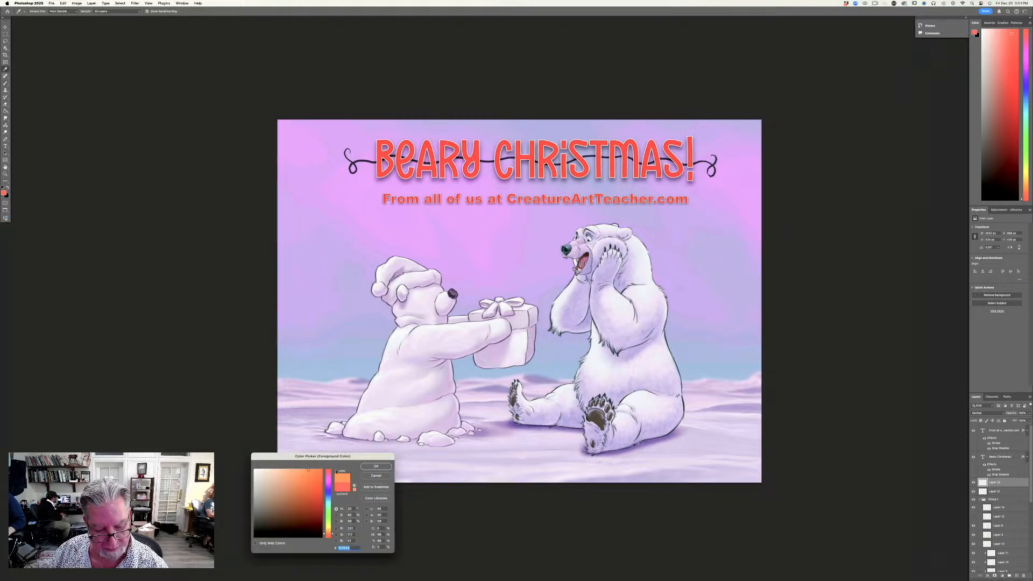
pyautogui.click(376, 465)
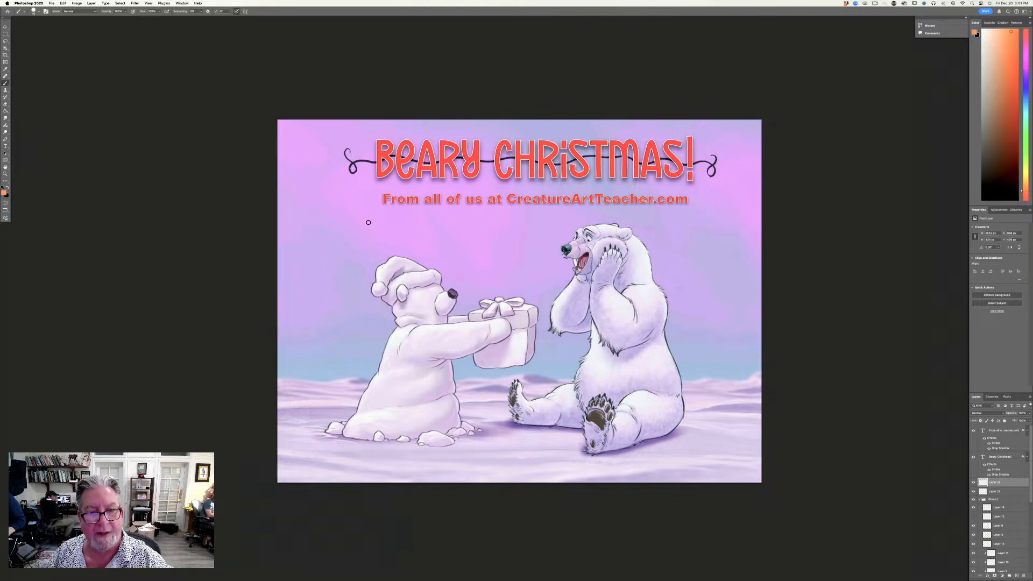
pyautogui.click(355, 177)
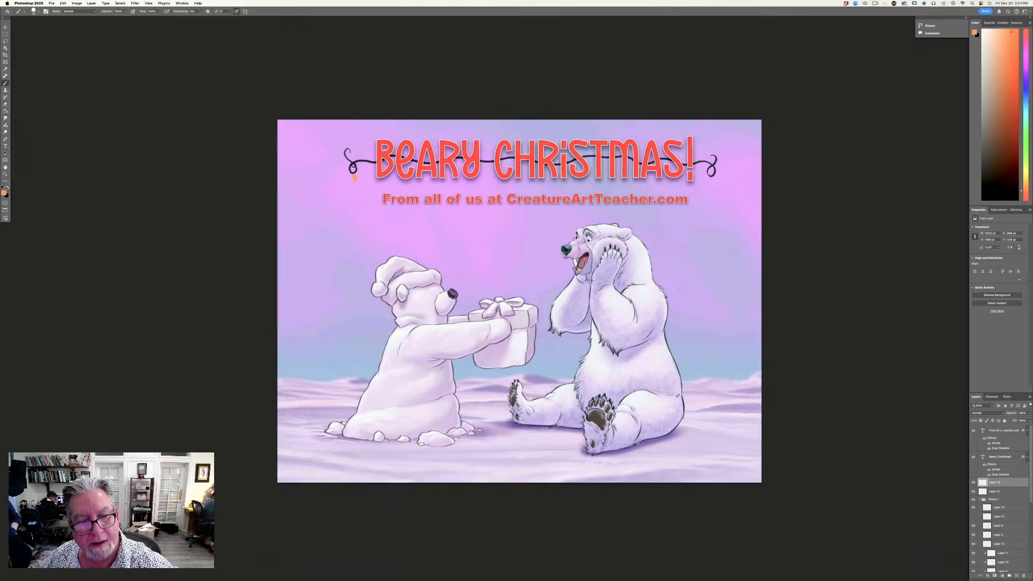
pyautogui.click(357, 157)
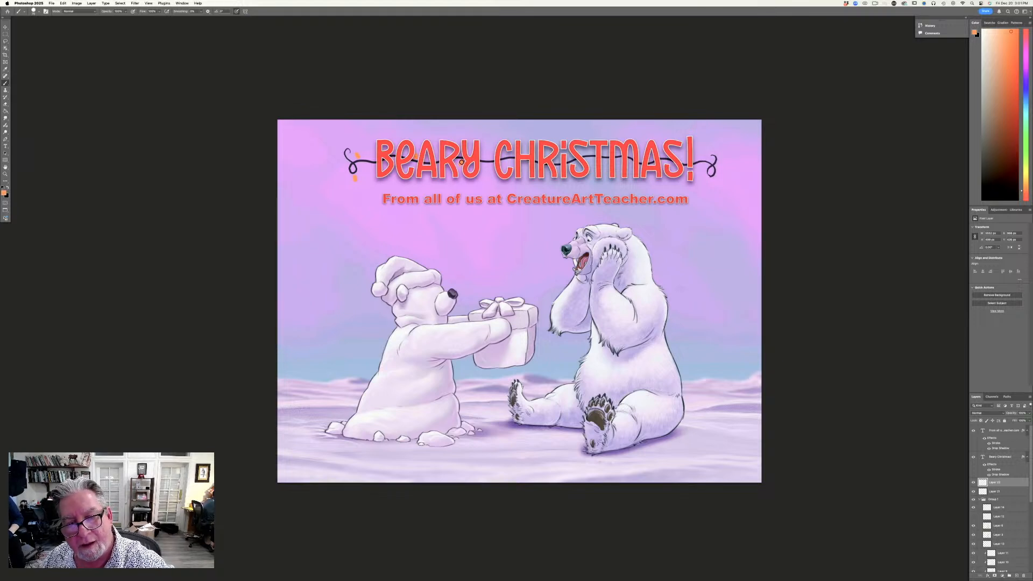
pyautogui.click(488, 157)
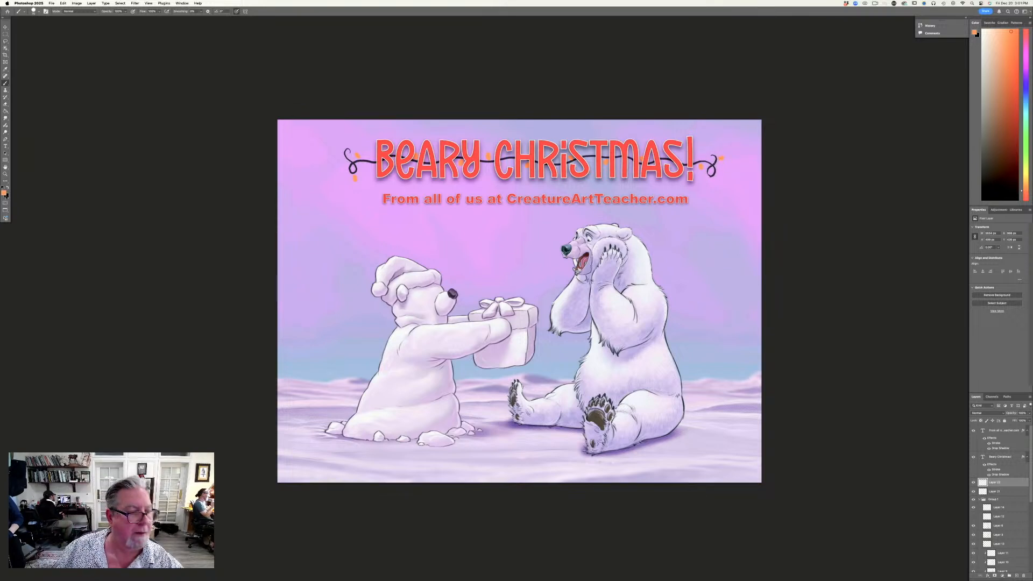
# Change the foreground colour to a light yellow and paint yellow bulbs between the orange ones.
pyautogui.click(5, 193)
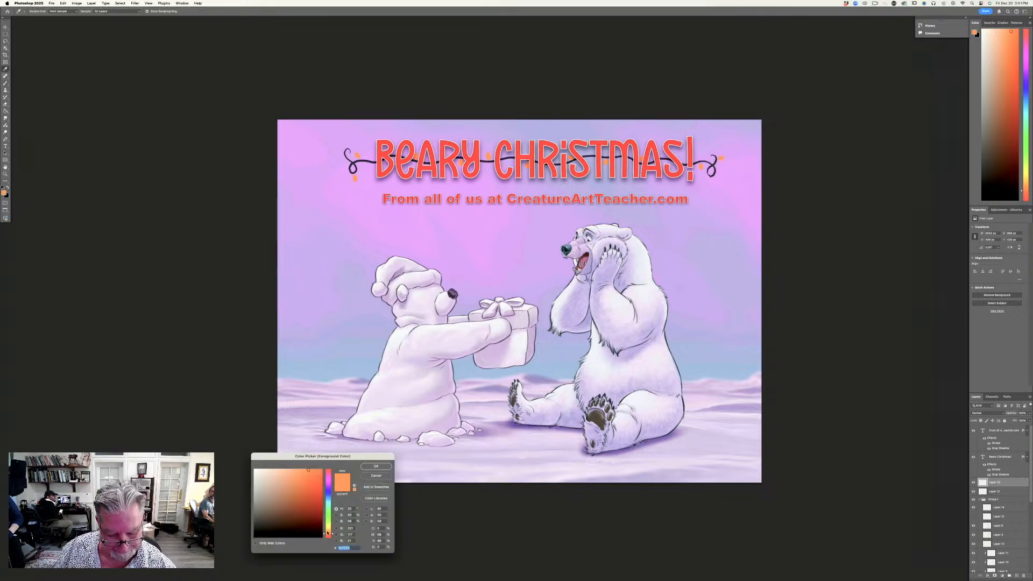
pyautogui.moveTo(328, 530); pyautogui.dragTo(328, 527)
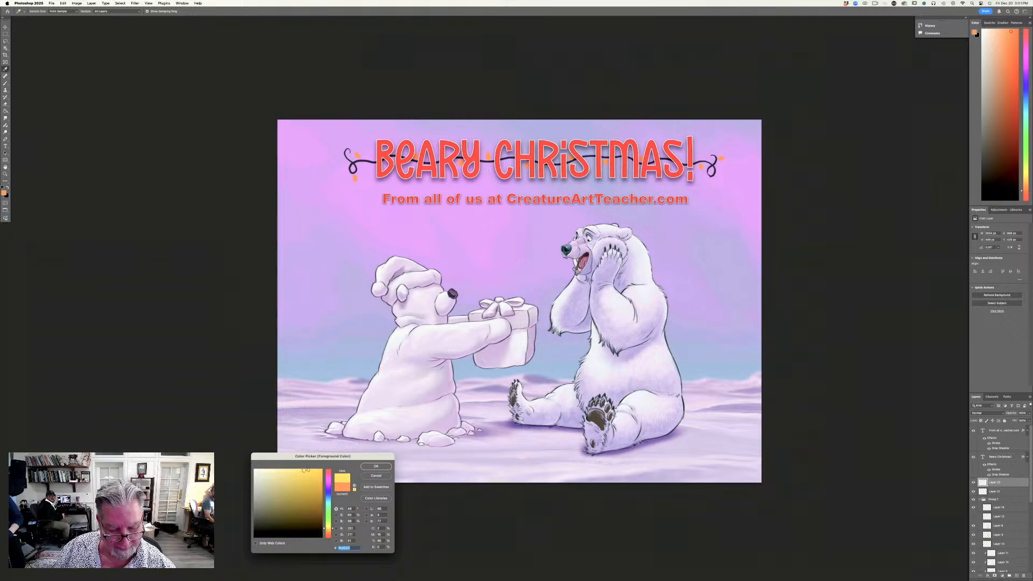
pyautogui.click(376, 466)
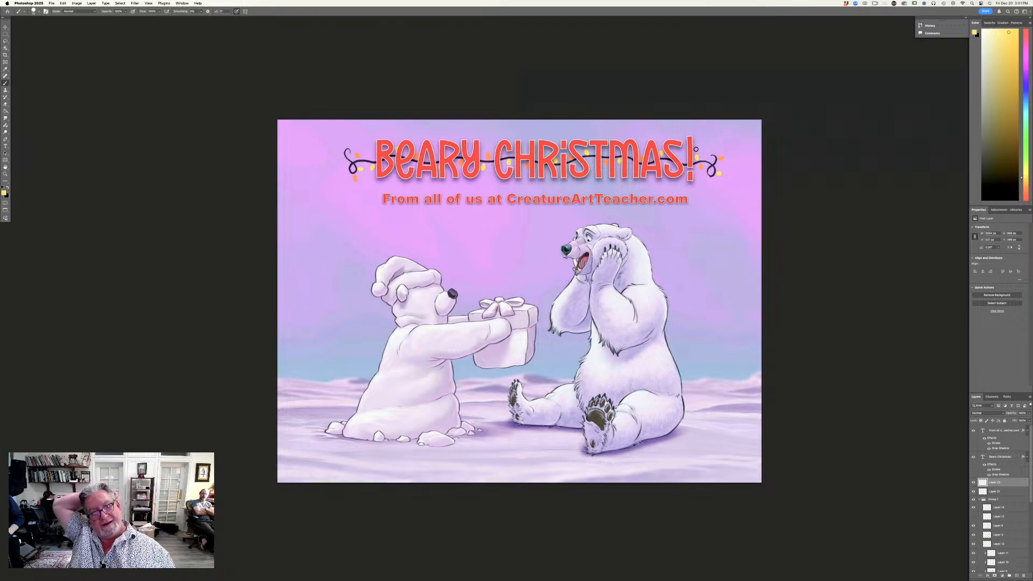
# Change the foreground colour to a bright light green and add green bulbs along the wire and around its curled ends.
pyautogui.click(3, 193)
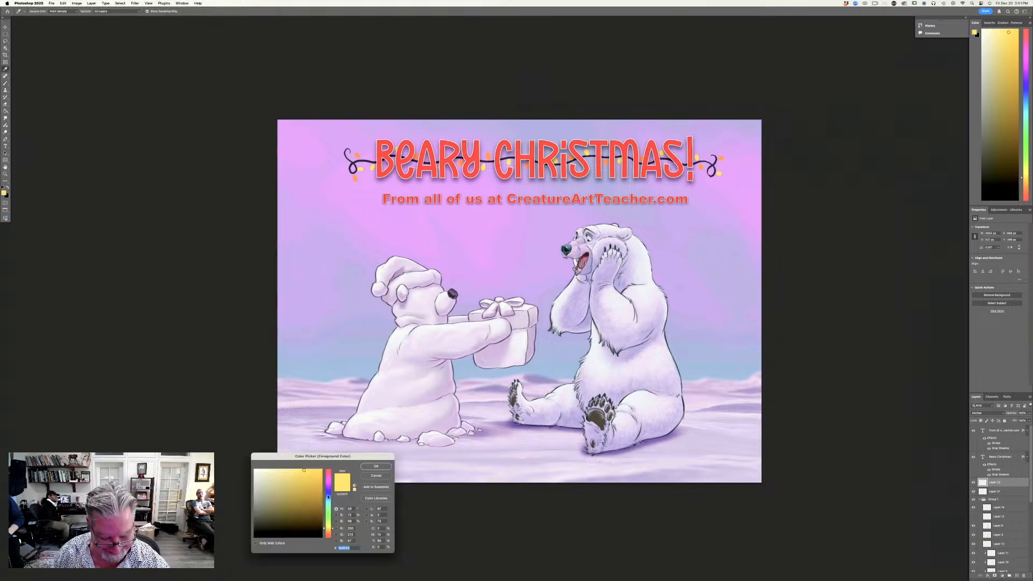
pyautogui.click(328, 486)
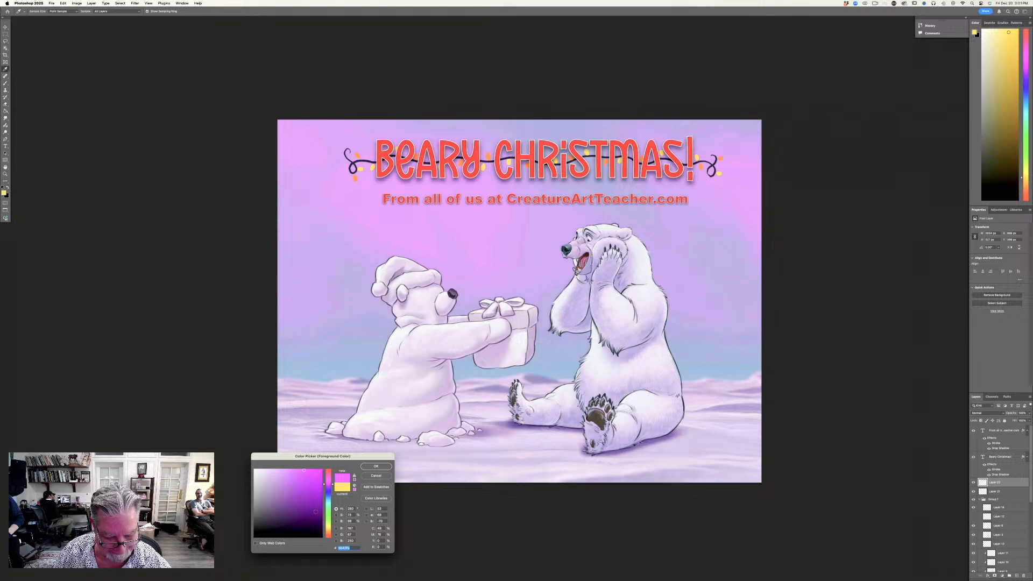
pyautogui.click(328, 521)
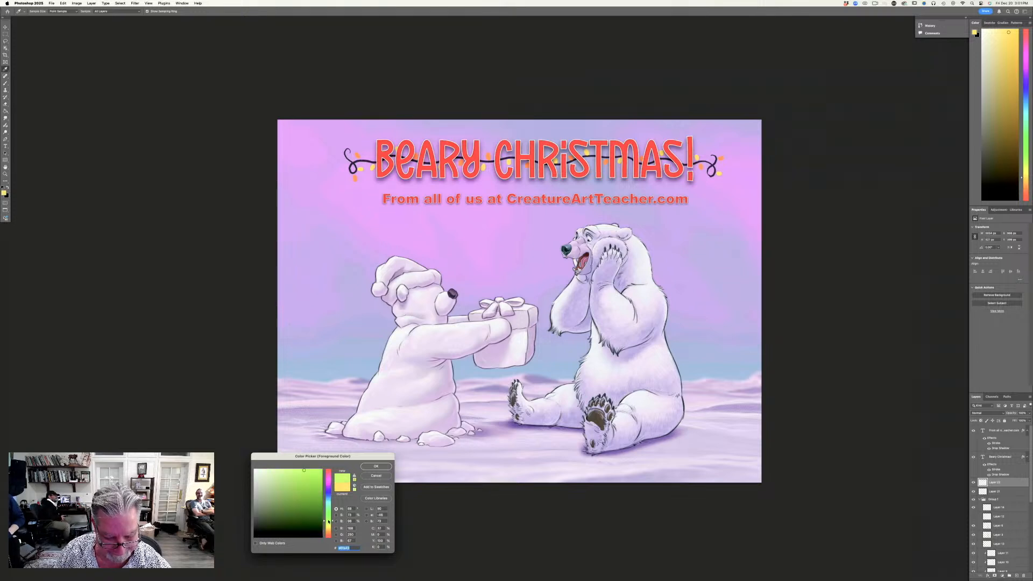
pyautogui.moveTo(328, 520); pyautogui.dragTo(329, 518)
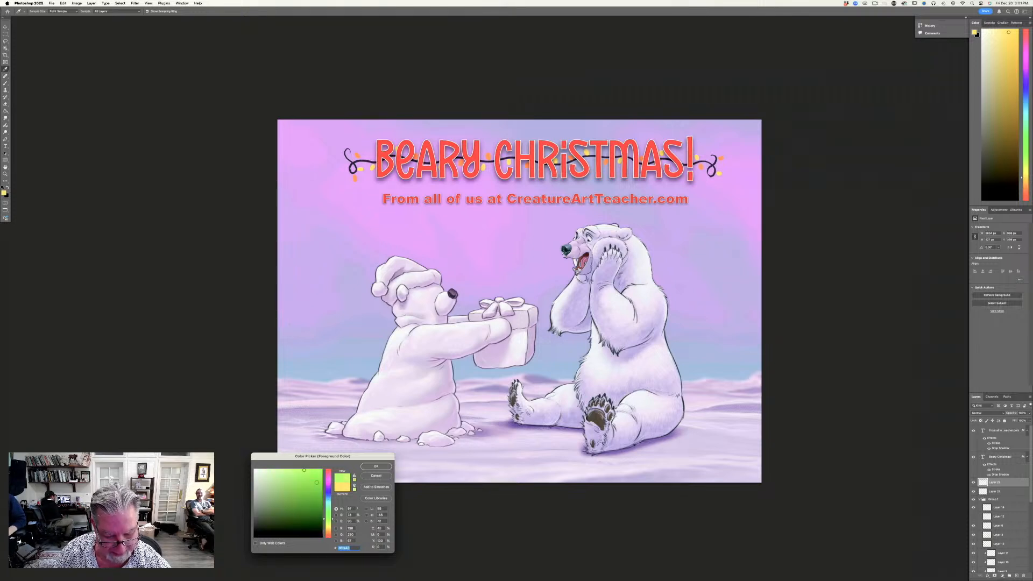
pyautogui.click(375, 466)
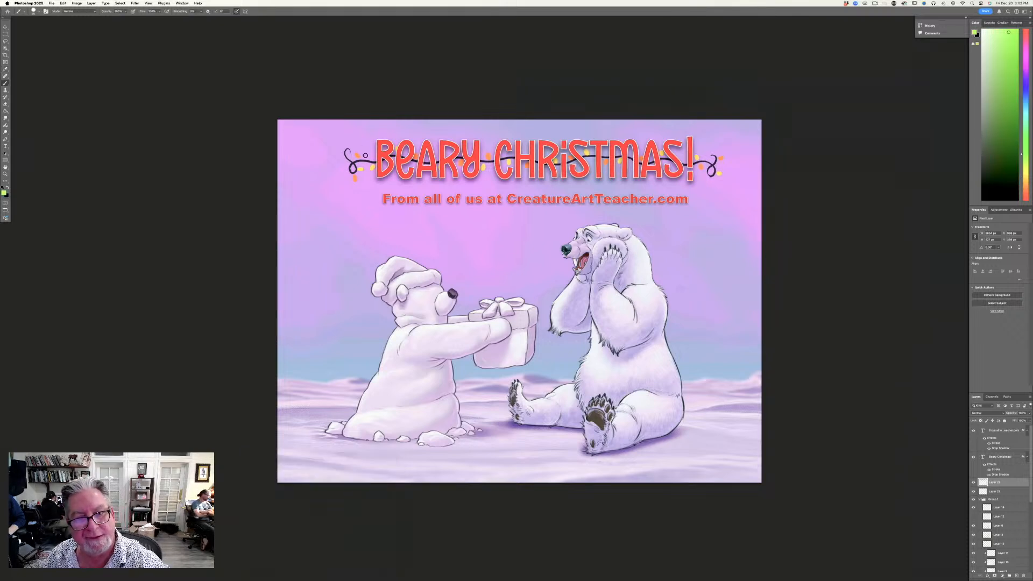
pyautogui.click(365, 156)
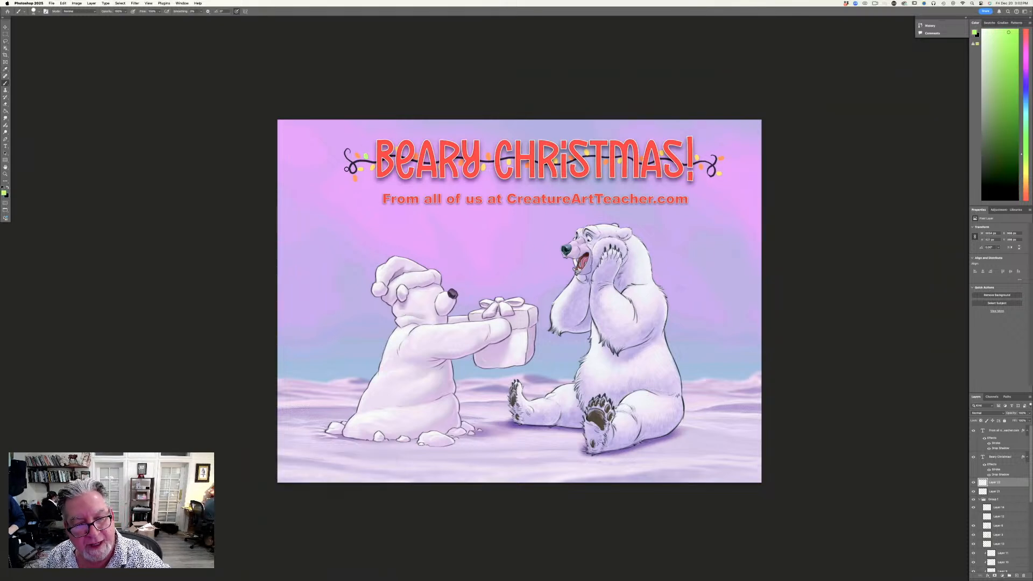
pyautogui.click(340, 151)
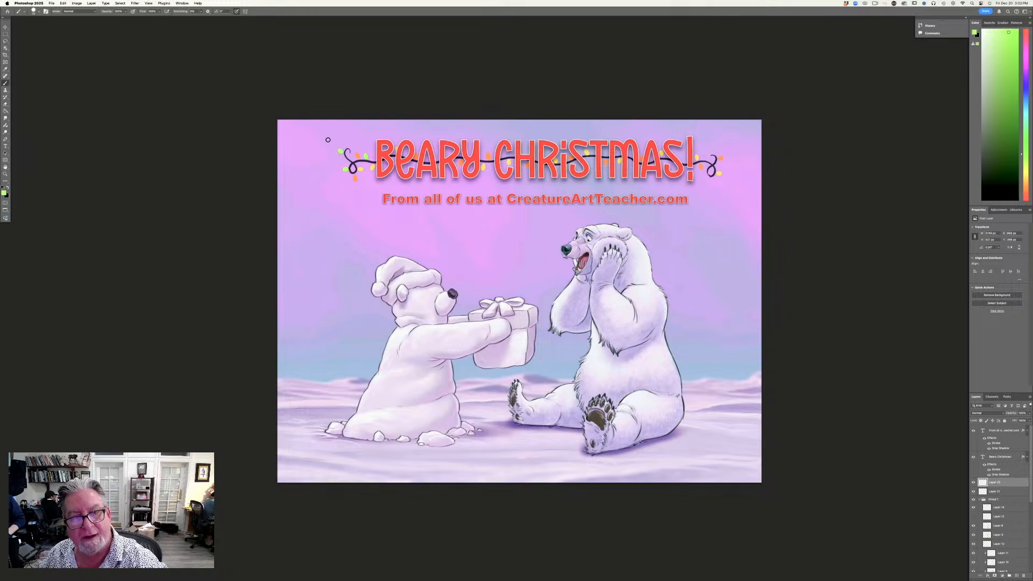
pyautogui.click(414, 164)
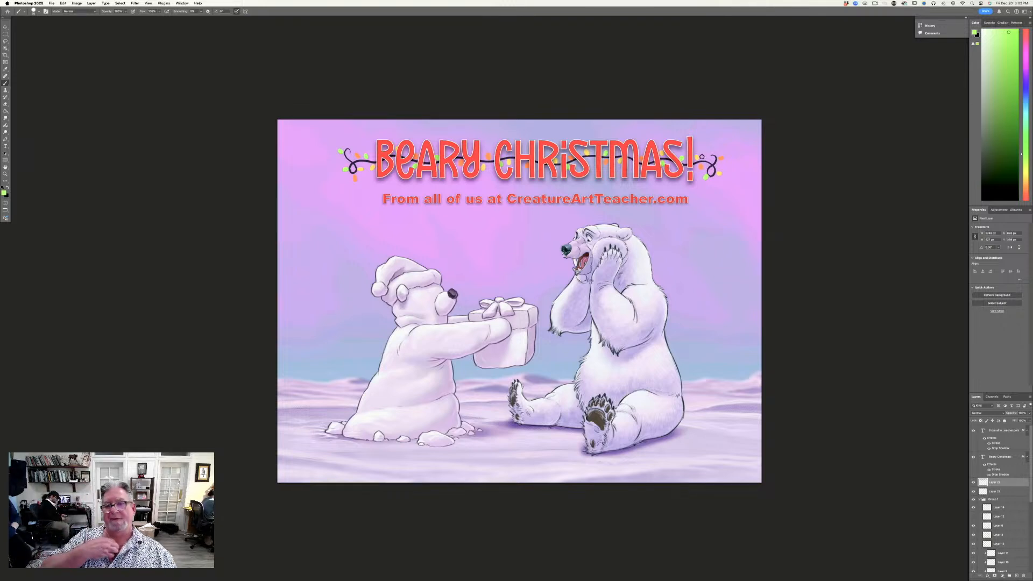
# Change the foreground colour to a light sky blue and add blue bulbs along the string of lights.
pyautogui.click(4, 192)
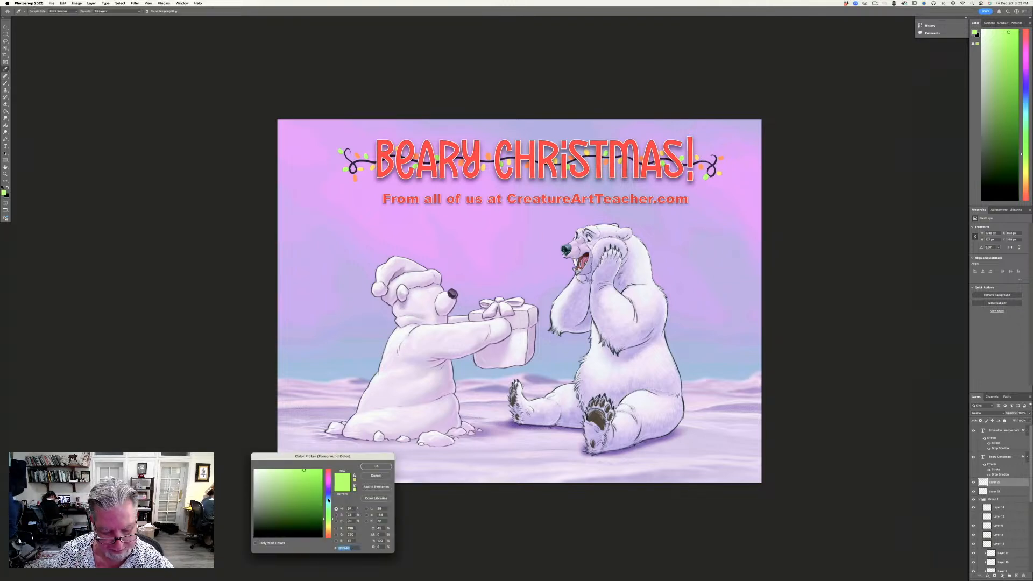
pyautogui.click(329, 500)
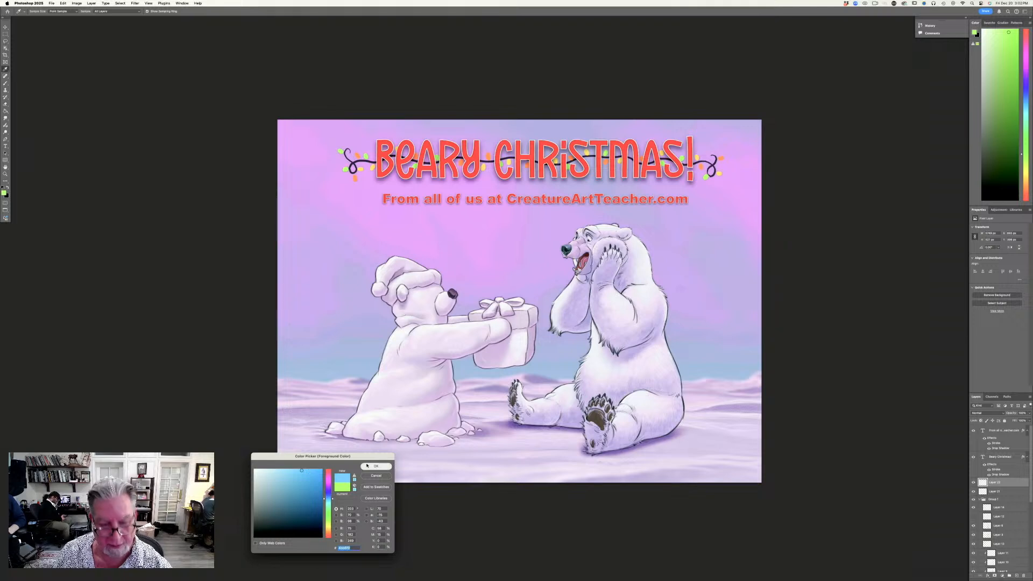
pyautogui.click(377, 466)
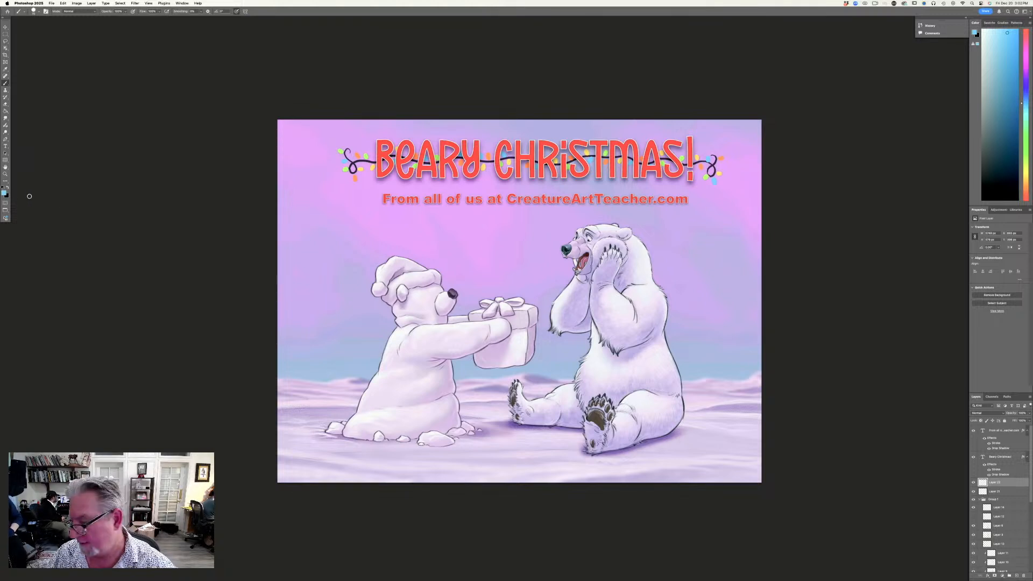
# Set the brush's blending mode to Color Dodge and the foreground colour to a pale, warm cream yellow.
pyautogui.click(89, 11)
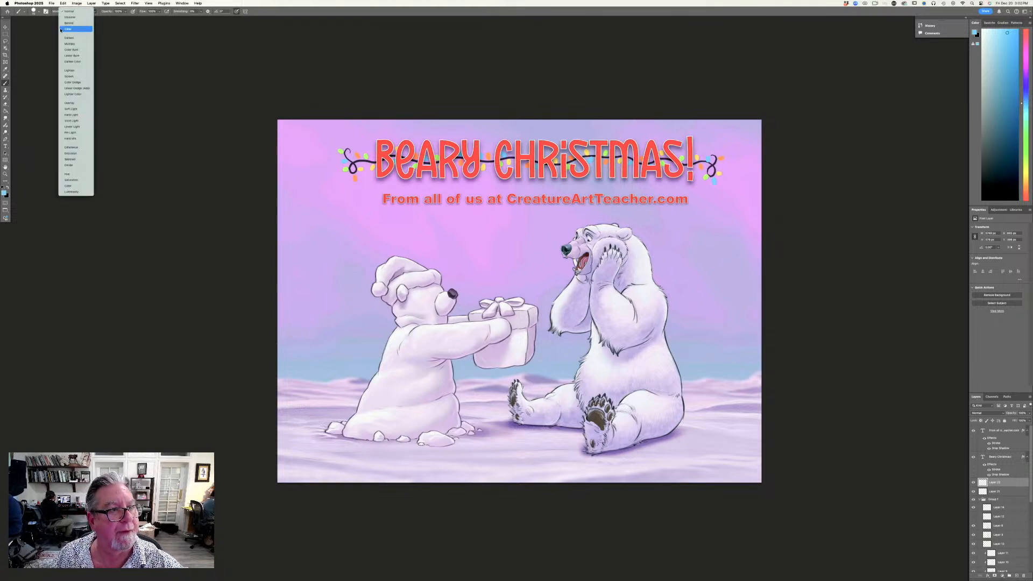
pyautogui.click(67, 84)
pyautogui.click(5, 194)
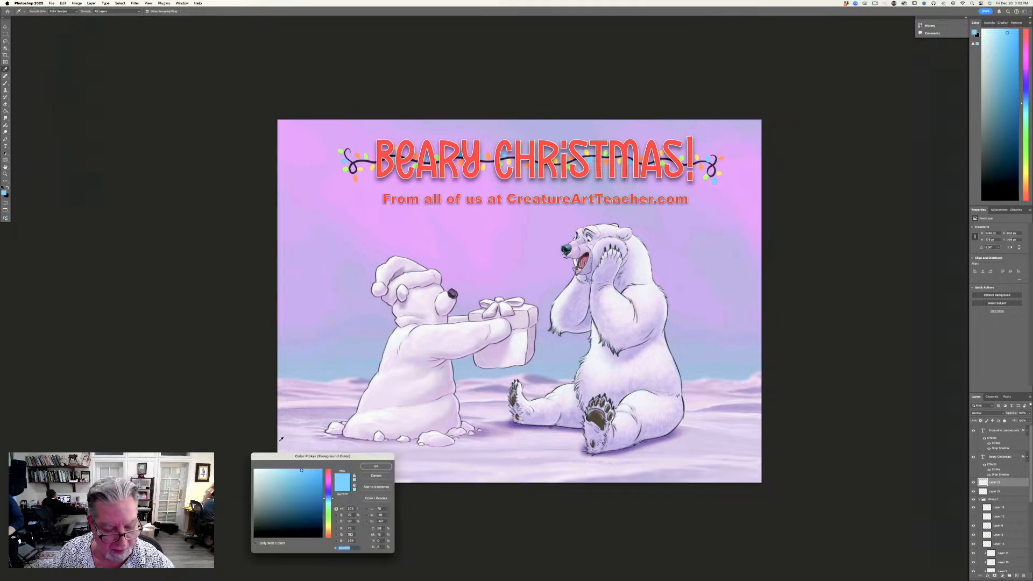
pyautogui.click(327, 530)
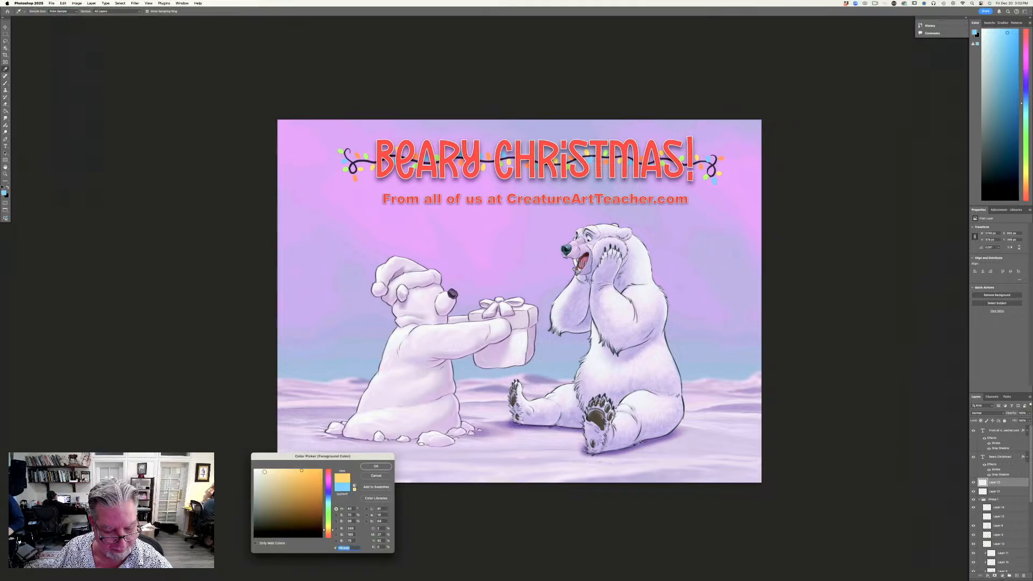
pyautogui.moveTo(266, 471); pyautogui.dragTo(271, 470)
pyautogui.click(369, 467)
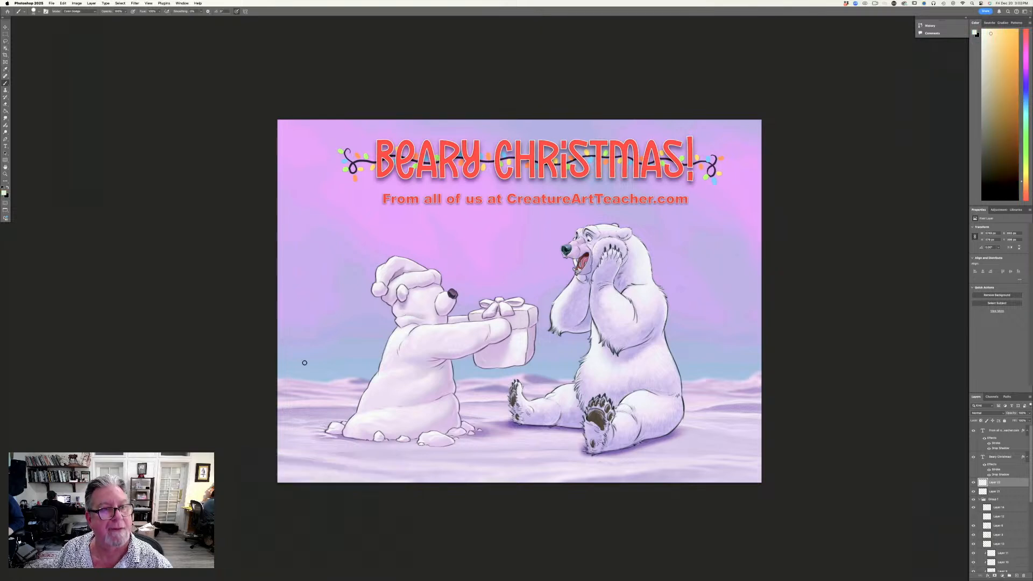
# Lower the brush's opacity substantially and choose the Soft Round brush preset.
pyautogui.click(126, 12)
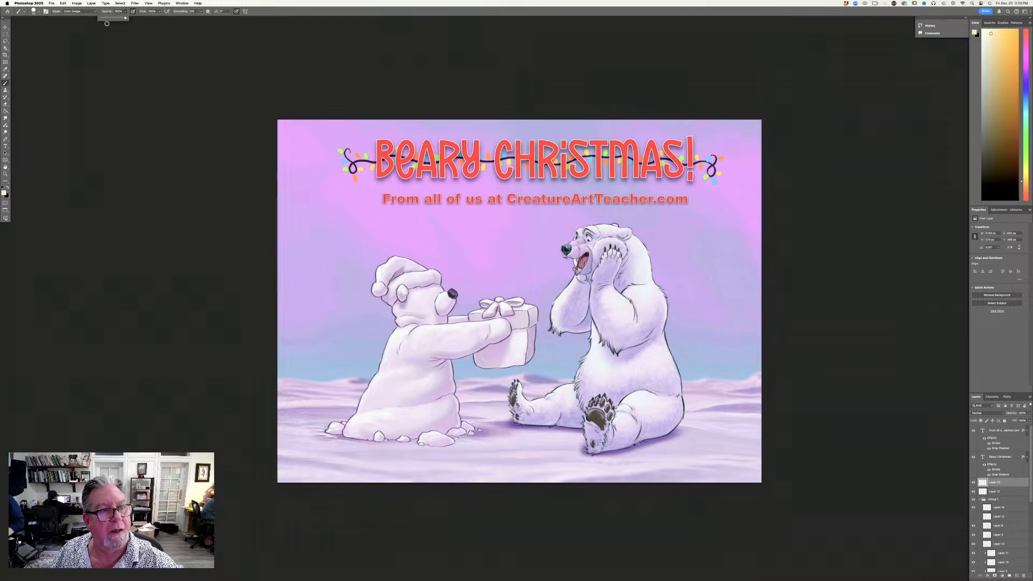
pyautogui.click(177, 26)
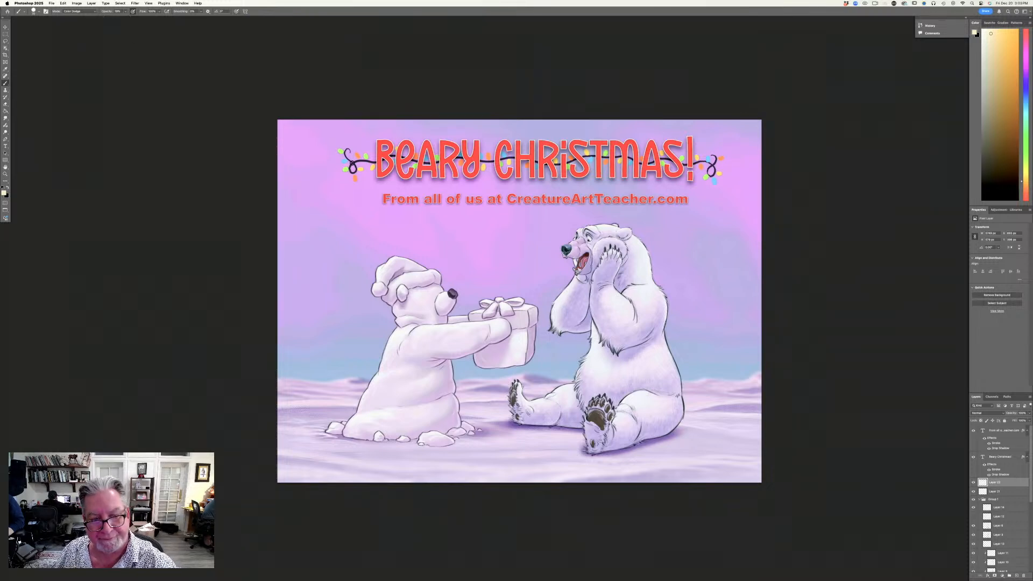
pyautogui.click(34, 11)
pyautogui.click(32, 445)
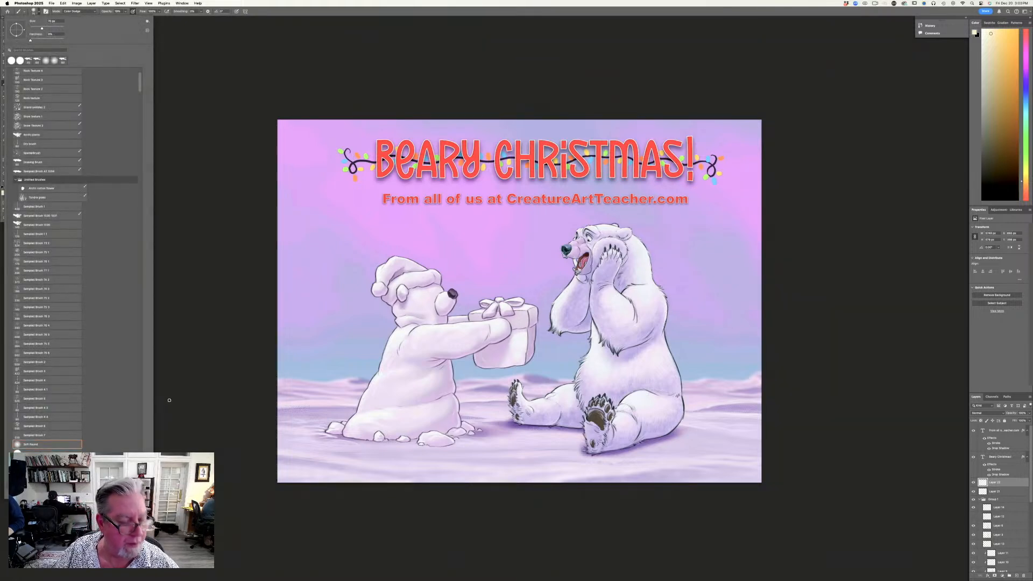
pyautogui.click(217, 229)
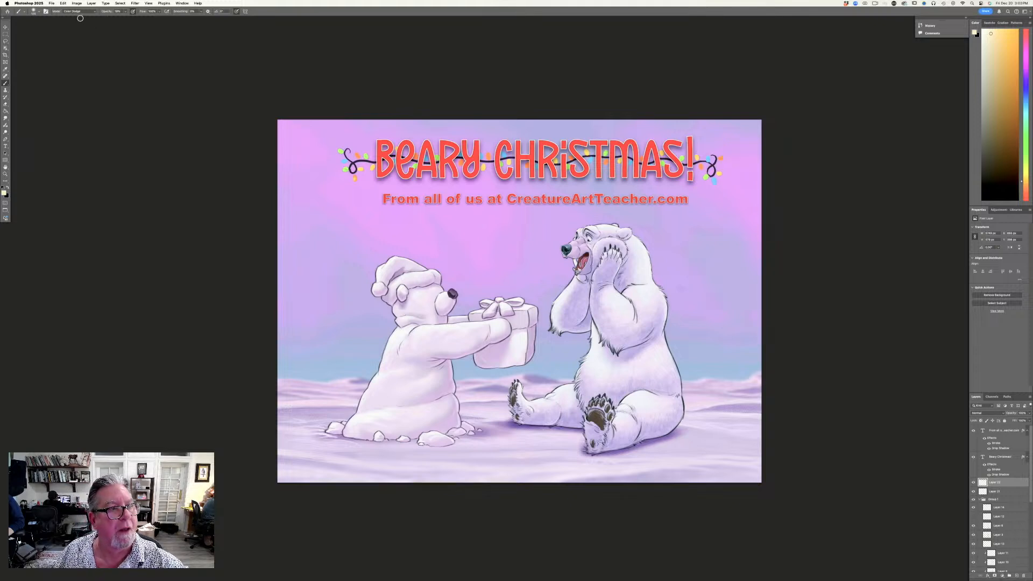
# Adjust the brush's opacity and paint a soft cream glow over the bulbs along the whole string of lights.
pyautogui.click(126, 13)
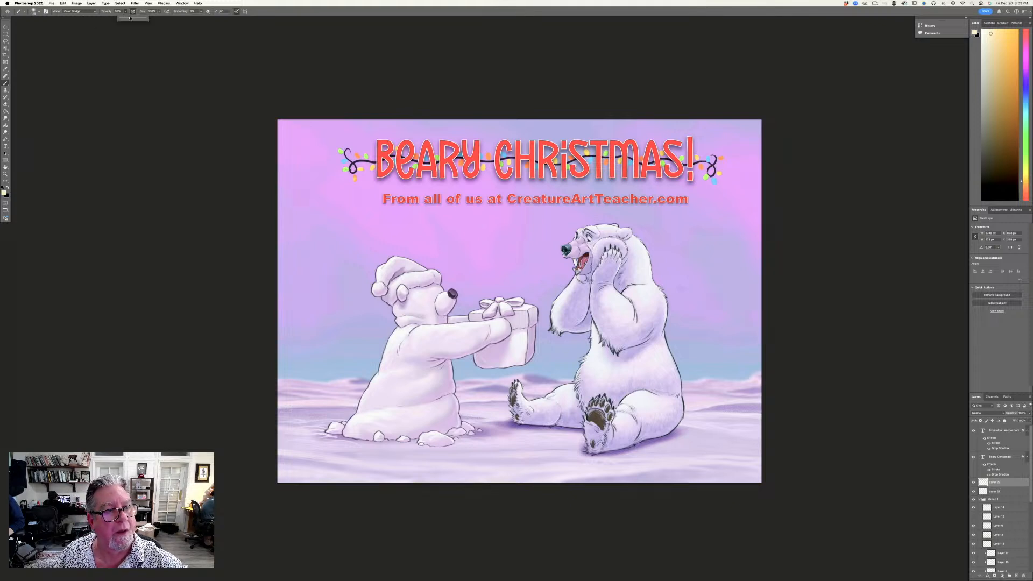
pyautogui.click(354, 179)
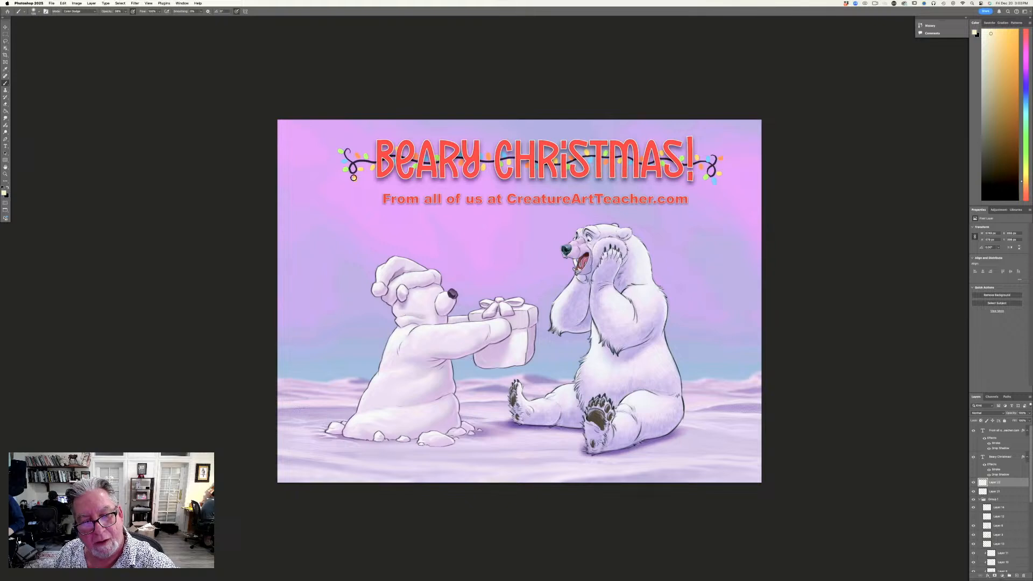
pyautogui.click(339, 150)
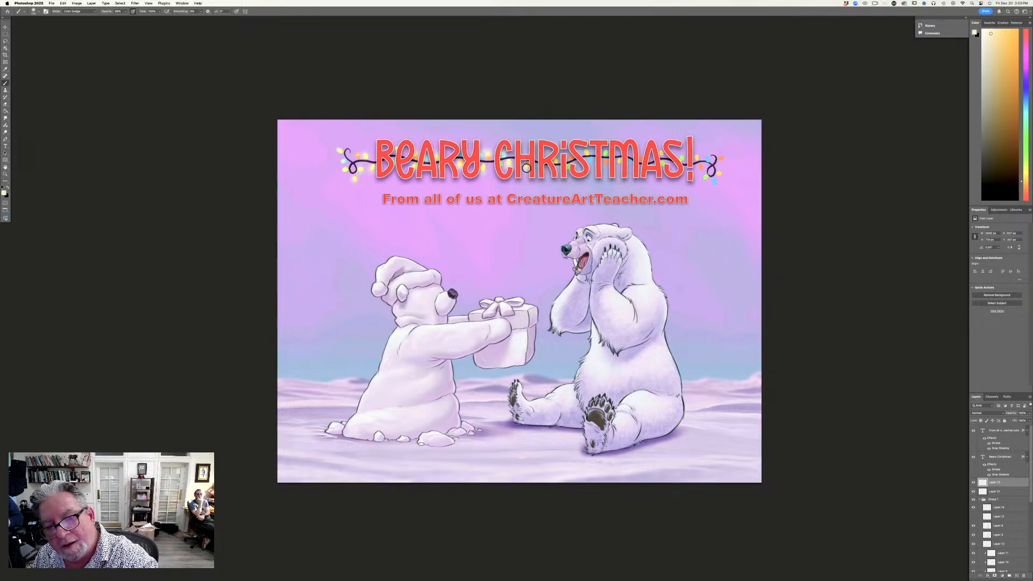
pyautogui.press('super+equal')
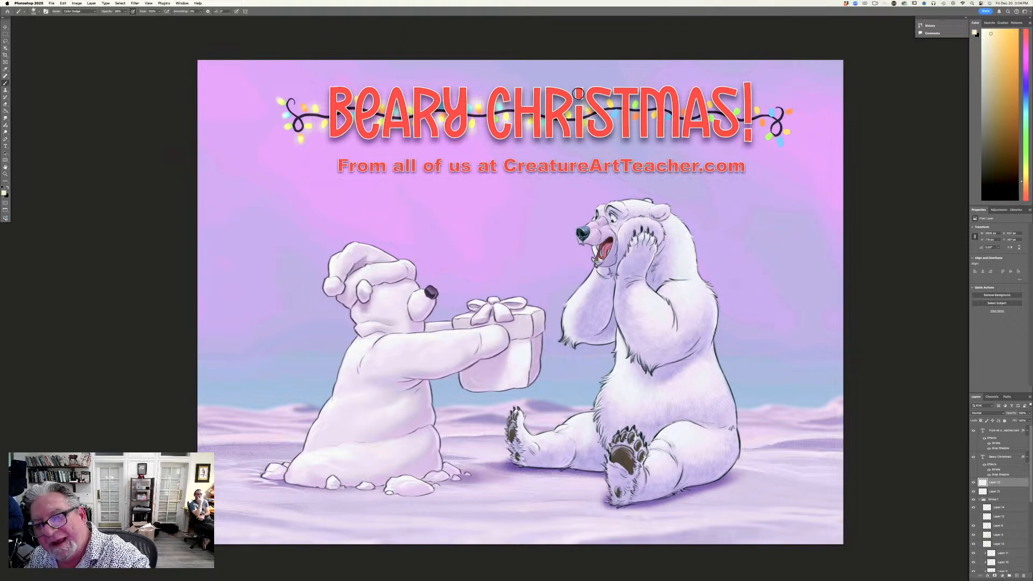
pyautogui.moveTo(605, 99)
pyautogui.mouseDown()
pyautogui.moveTo(613, 119)
pyautogui.moveTo(633, 121)
pyautogui.mouseUp()
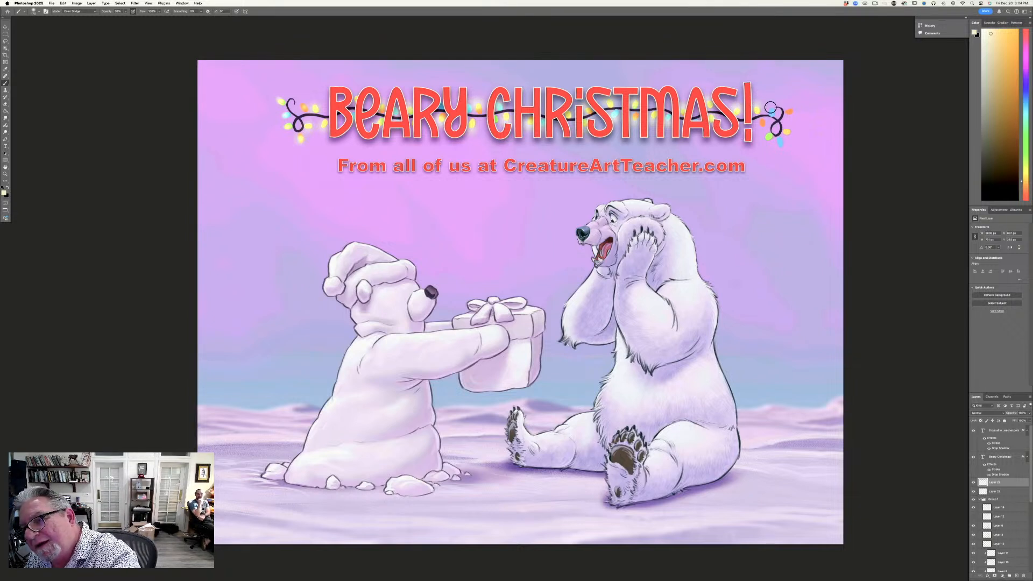
pyautogui.moveTo(788, 111)
pyautogui.mouseDown()
pyautogui.moveTo(779, 146)
pyautogui.moveTo(761, 125)
pyautogui.moveTo(752, 138)
pyautogui.mouseUp()
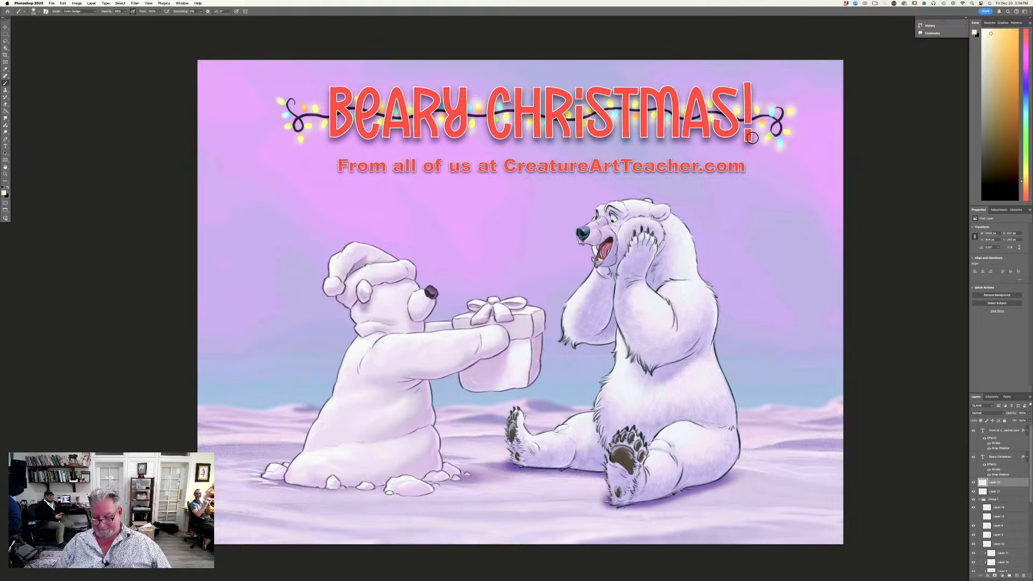
# Duplicate the Beary Christmas! heading text layer with the original hidden, and rasterize the copy.
pyautogui.press('super+minus')
pyautogui.press('super+minus')
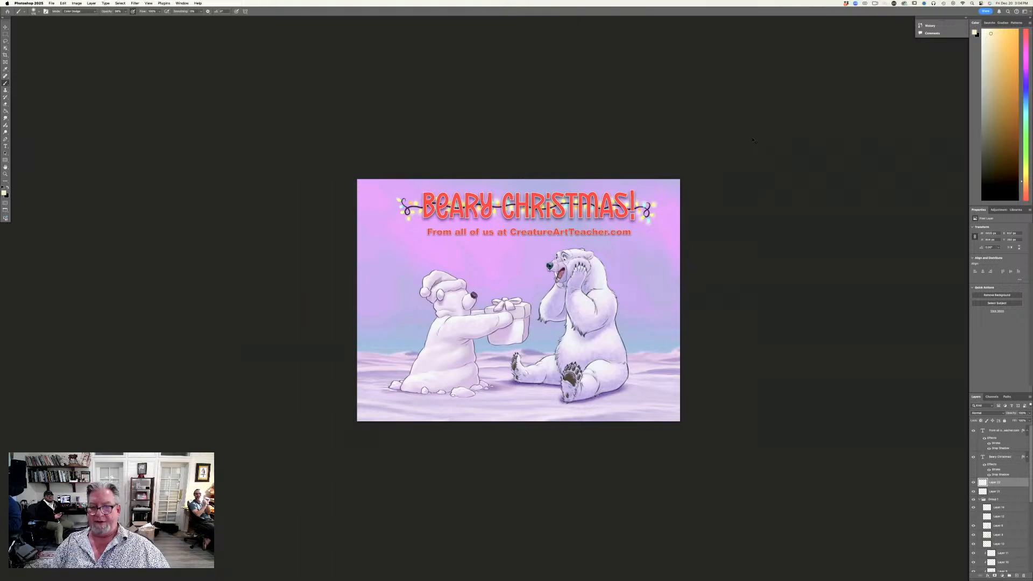
pyautogui.press('super+plus')
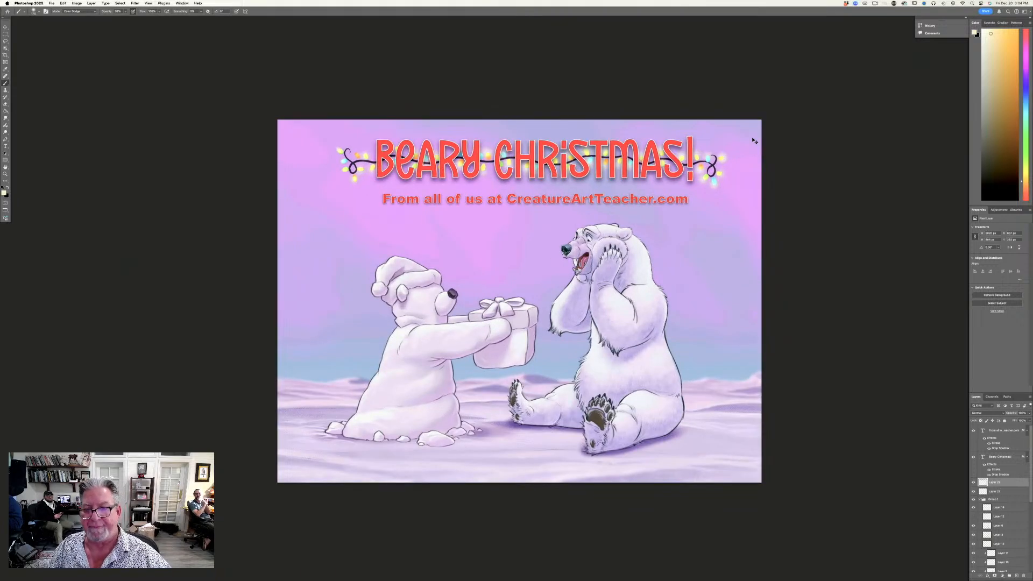
pyautogui.press('super+plus')
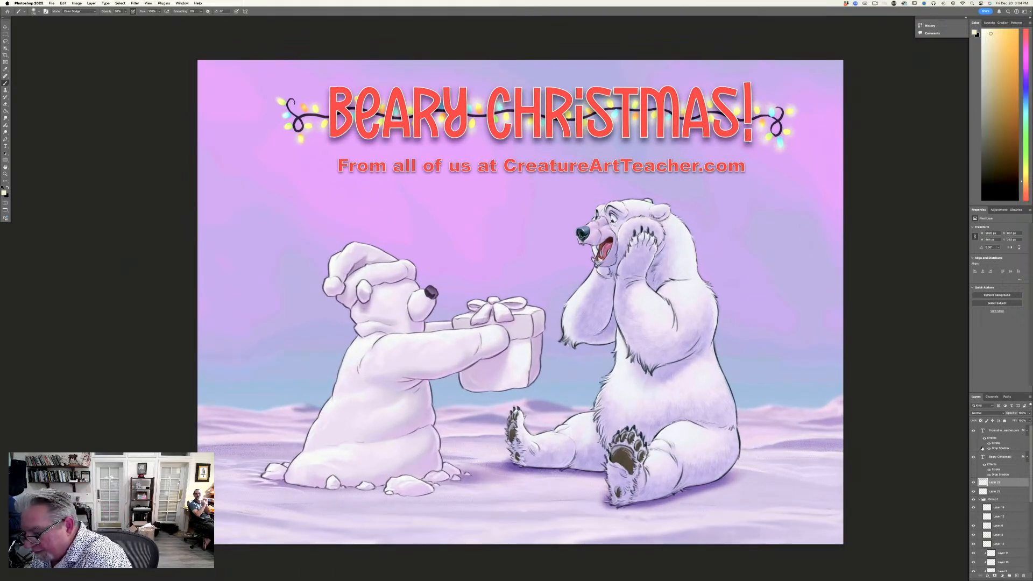
pyautogui.click(1001, 457)
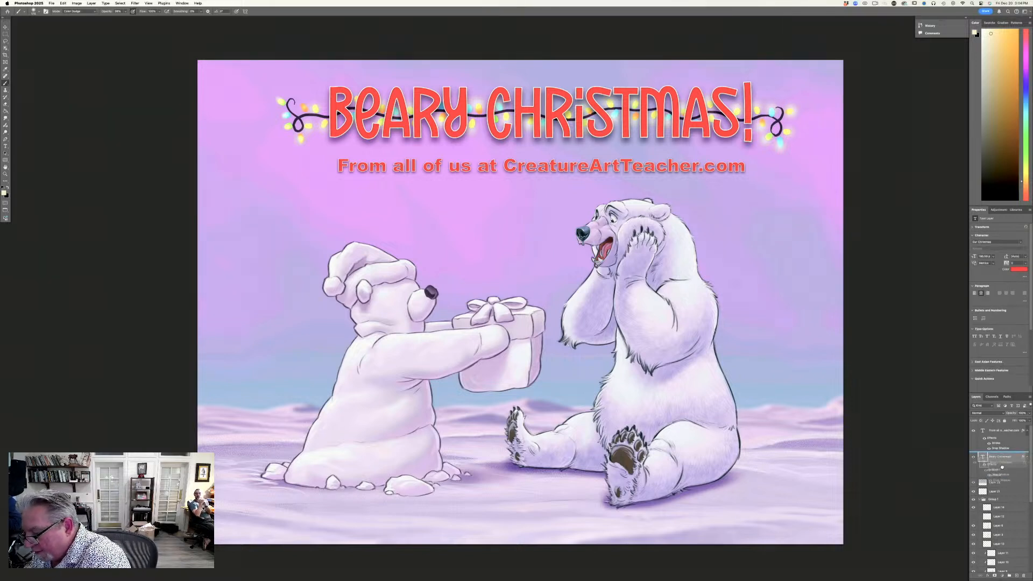
pyautogui.press('super+j')
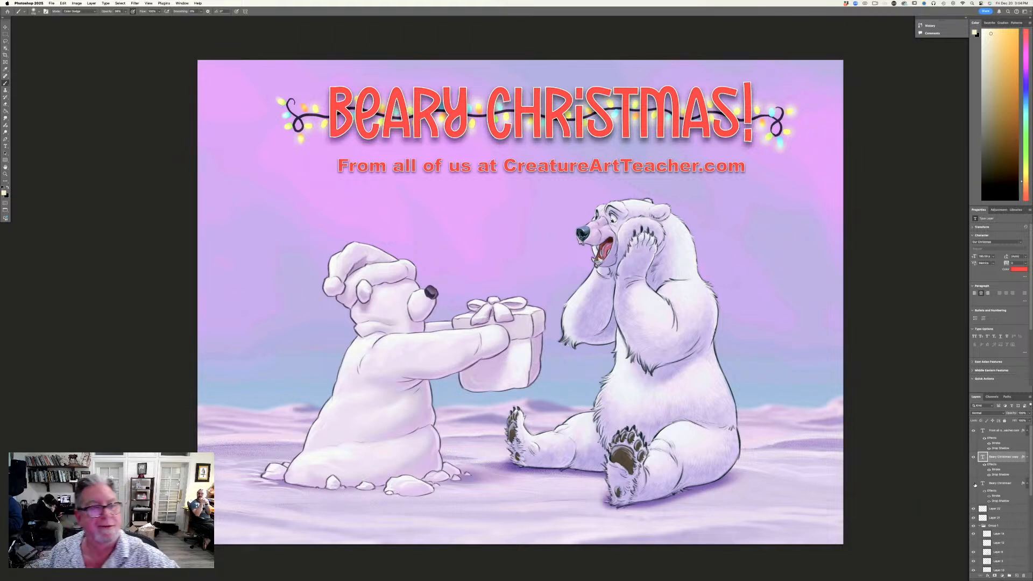
pyautogui.click(90, 3)
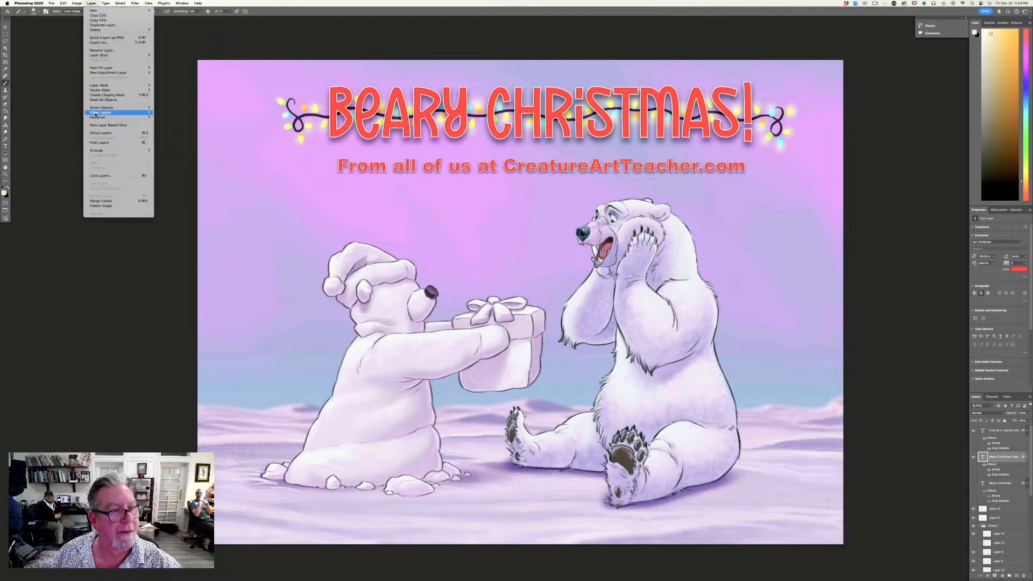
pyautogui.click(163, 118)
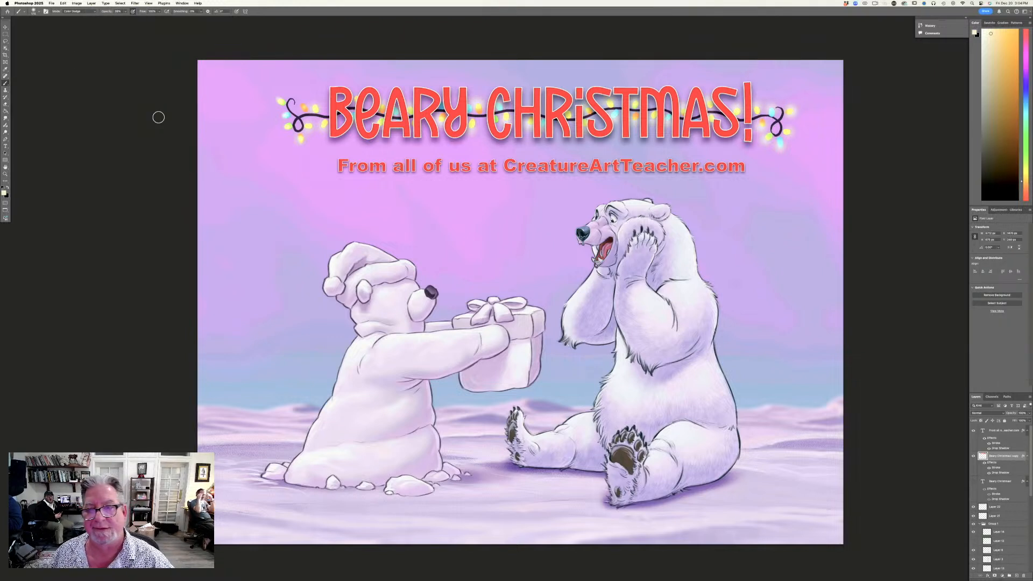
pyautogui.click(972, 456)
pyautogui.click(973, 456)
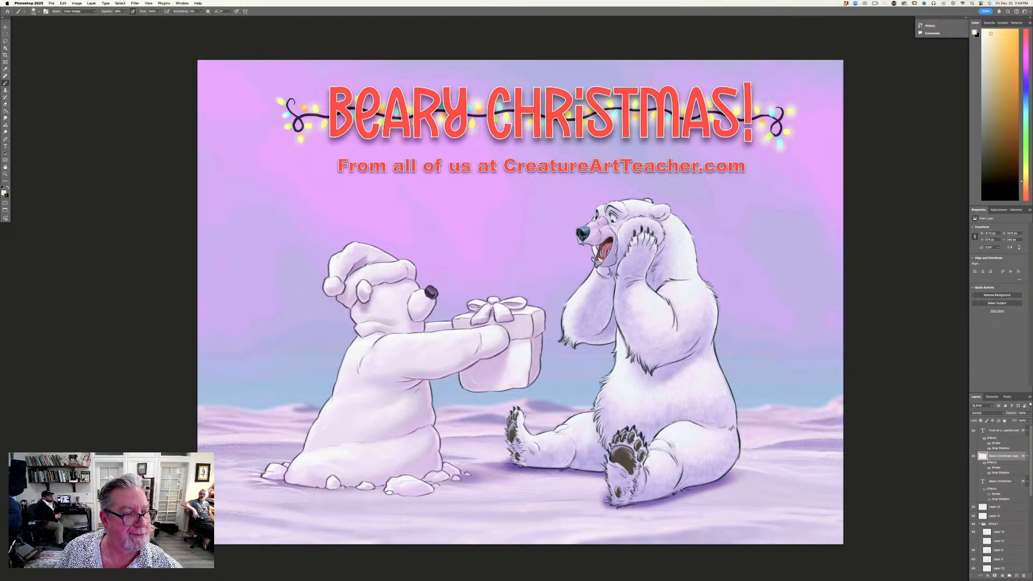
# Set the foreground colour to a lighter salmon tint of the heading's red and choose a flat, oval sampled brush preset.
pyautogui.click(4, 192)
pyautogui.click(338, 131)
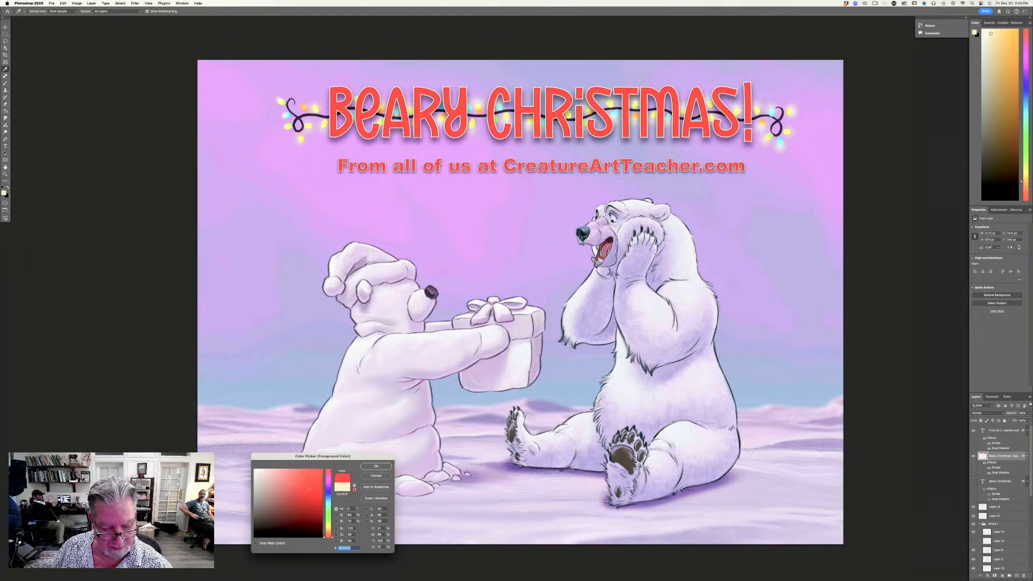
pyautogui.click(297, 471)
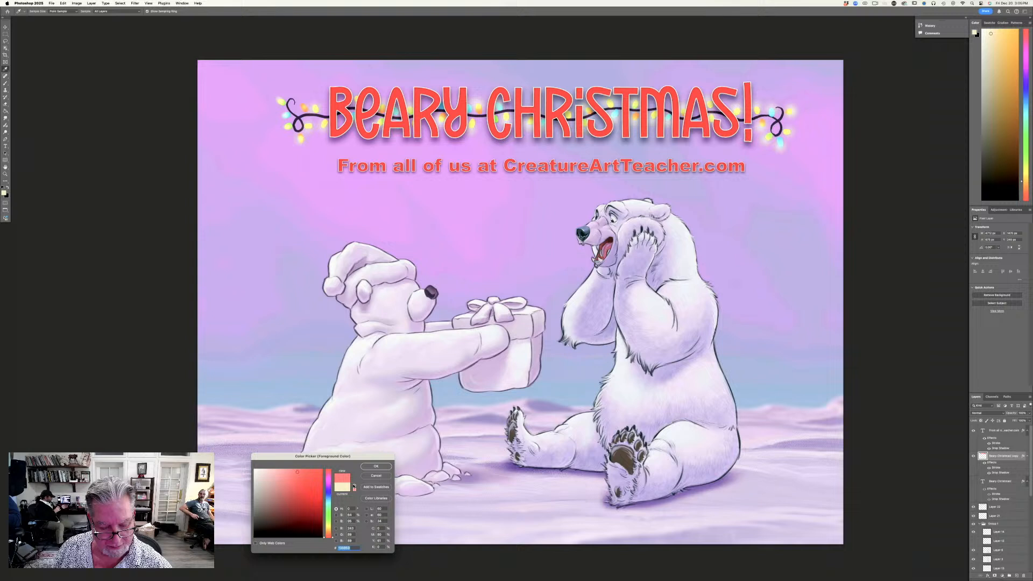
pyautogui.click(375, 467)
pyautogui.click(33, 10)
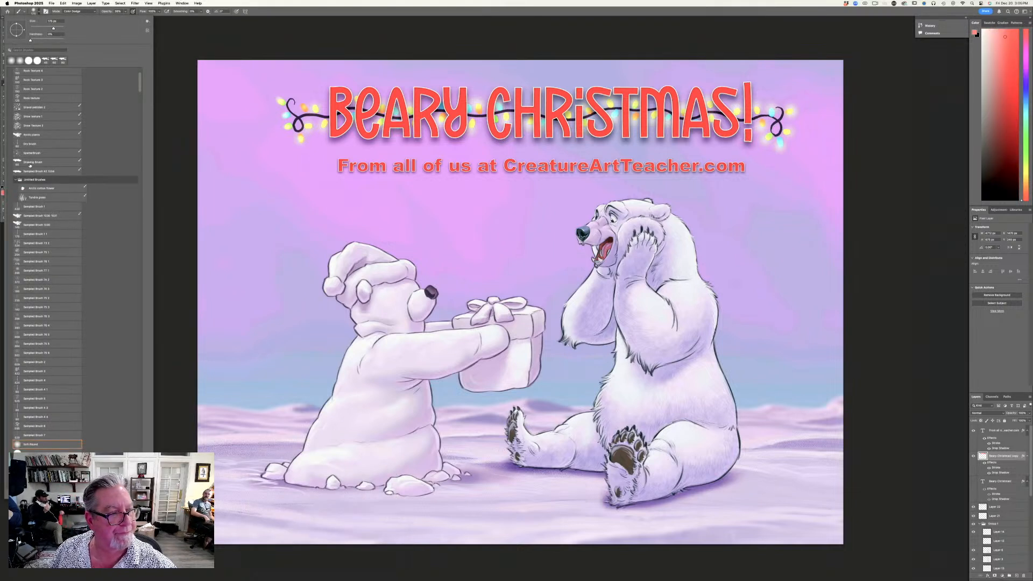
pyautogui.scroll(5, 136, 94)
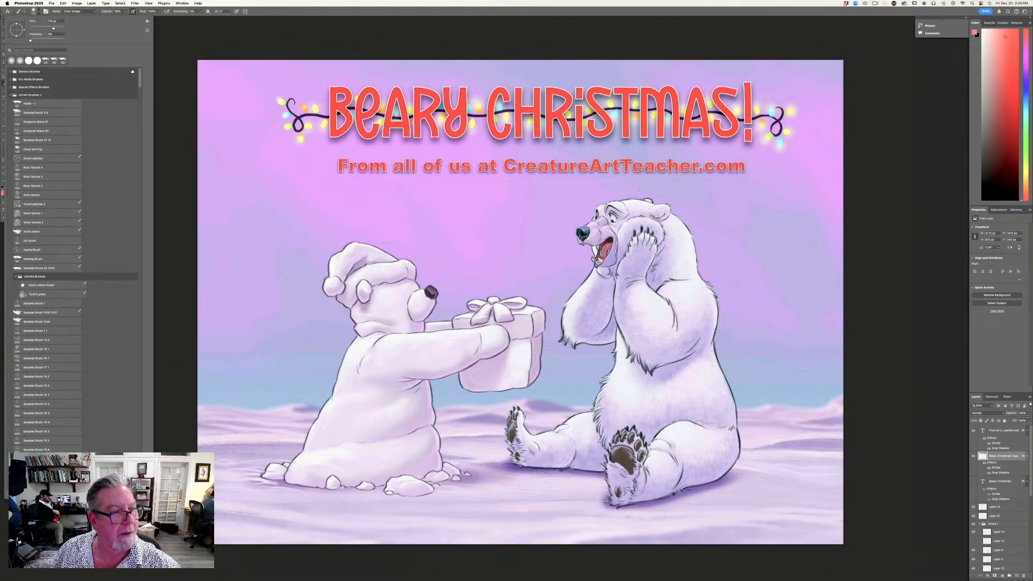
pyautogui.click(35, 114)
pyautogui.click(183, 51)
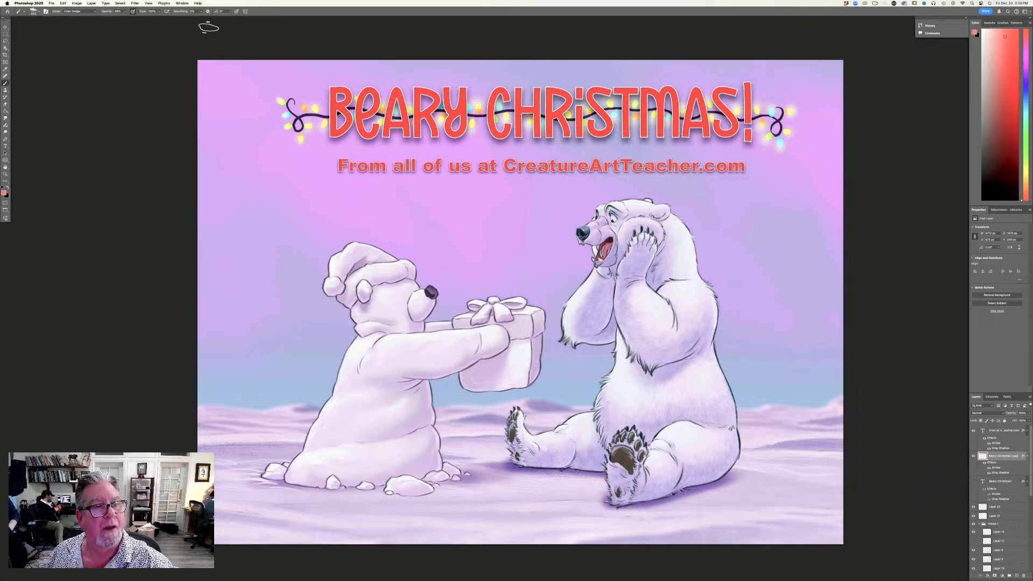
# Undo a test stroke over the heading's first letter and hide the heading copy's stroke and drop shadow effects.
pyautogui.moveTo(322, 76)
pyautogui.mouseDown()
pyautogui.moveTo(342, 87)
pyautogui.moveTo(322, 76)
pyautogui.mouseUp()
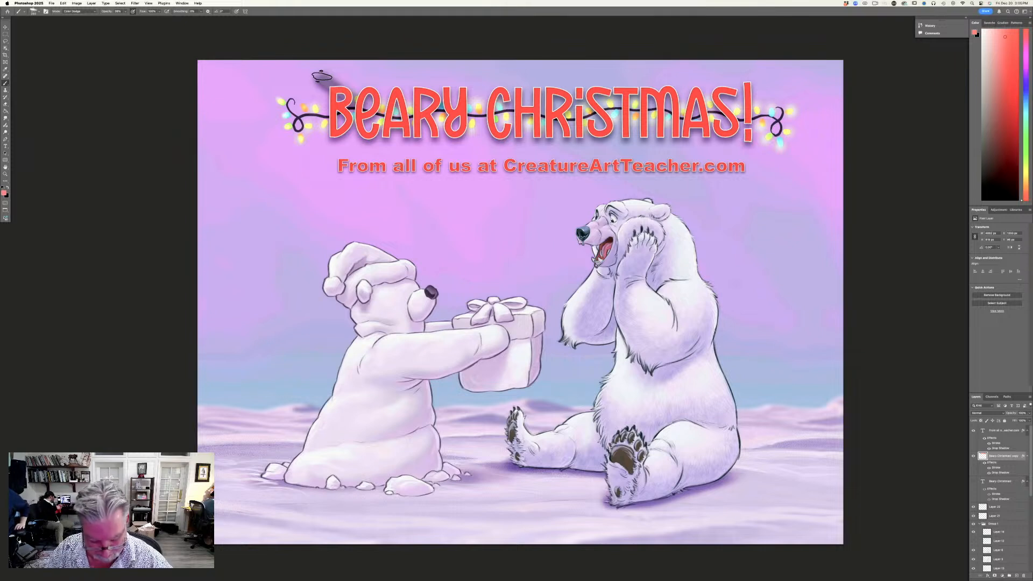
pyautogui.press('super+z')
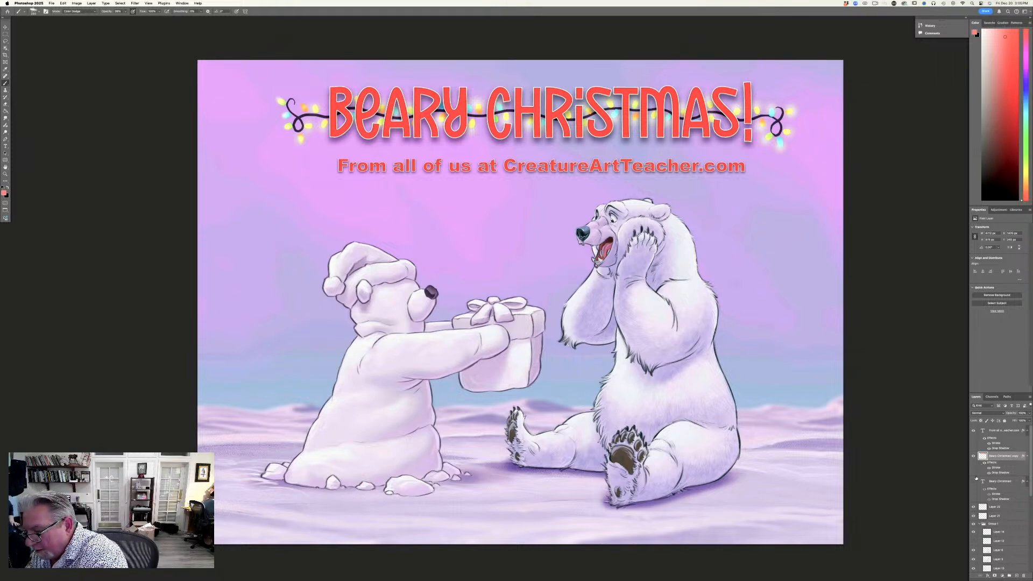
pyautogui.click(973, 457)
pyautogui.click(973, 457)
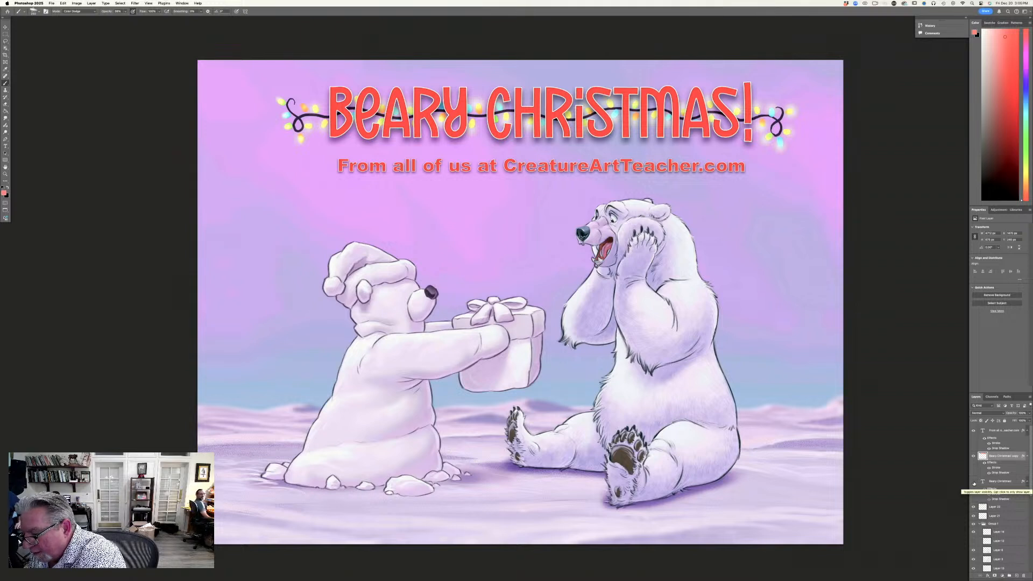
pyautogui.click(984, 468)
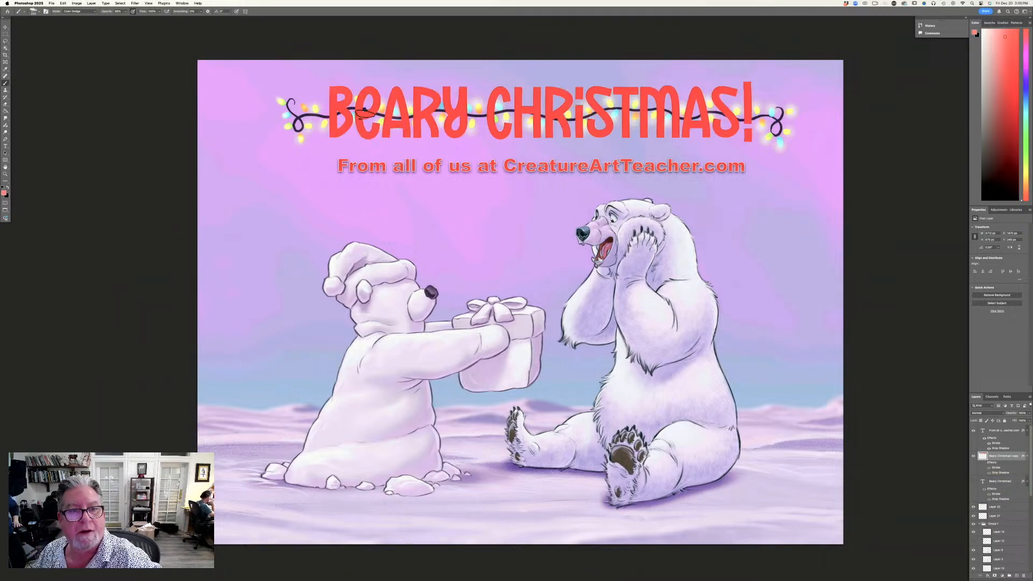
# With the heading copy's transparent pixels locked, brush lighter salmon highlights across its letters and show its layer effects again.
pyautogui.moveTo(330, 84); pyautogui.dragTo(386, 118)
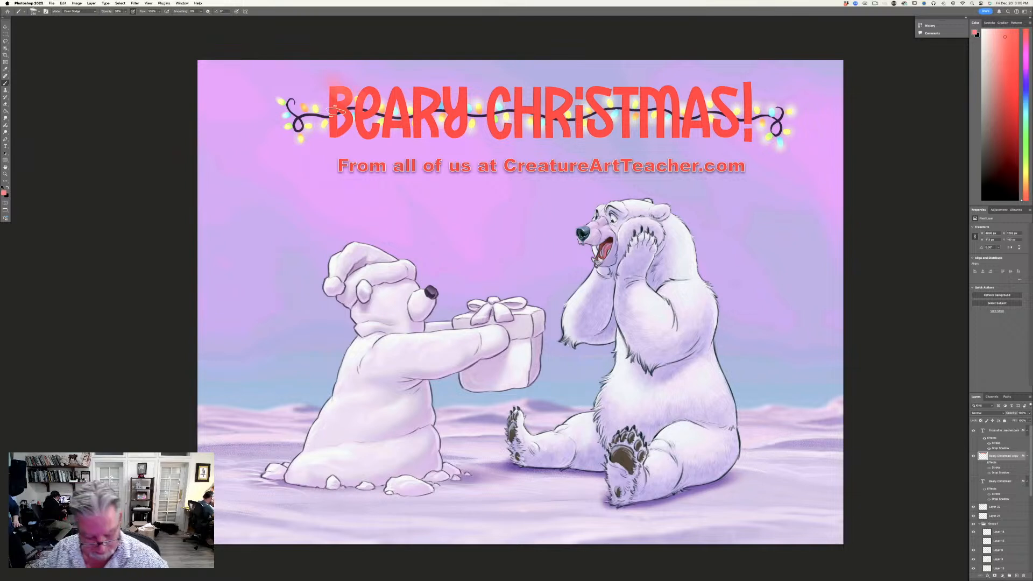
pyautogui.moveTo(337, 114); pyautogui.dragTo(335, 111)
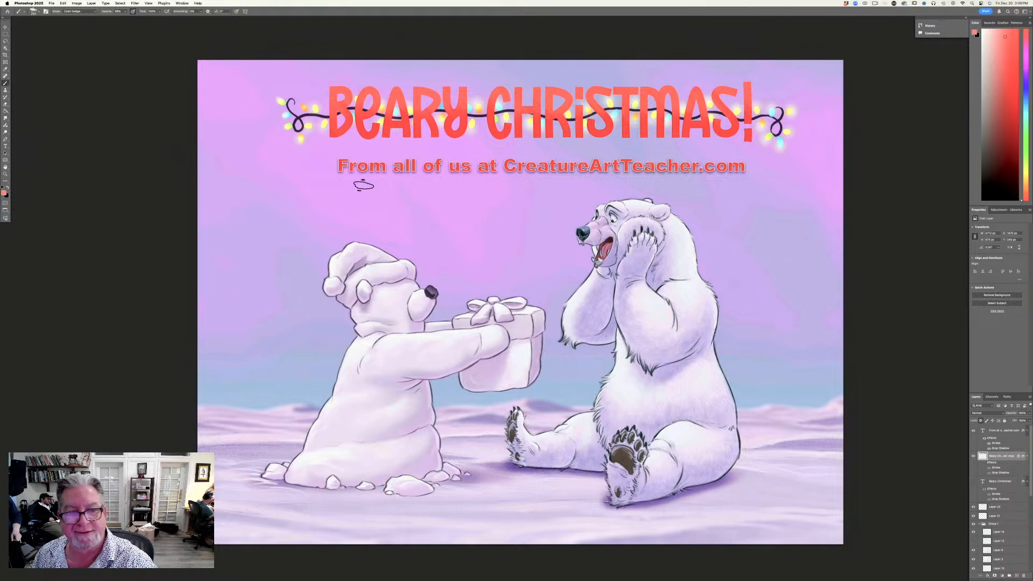
pyautogui.moveTo(107, 22); pyautogui.dragTo(111, 16)
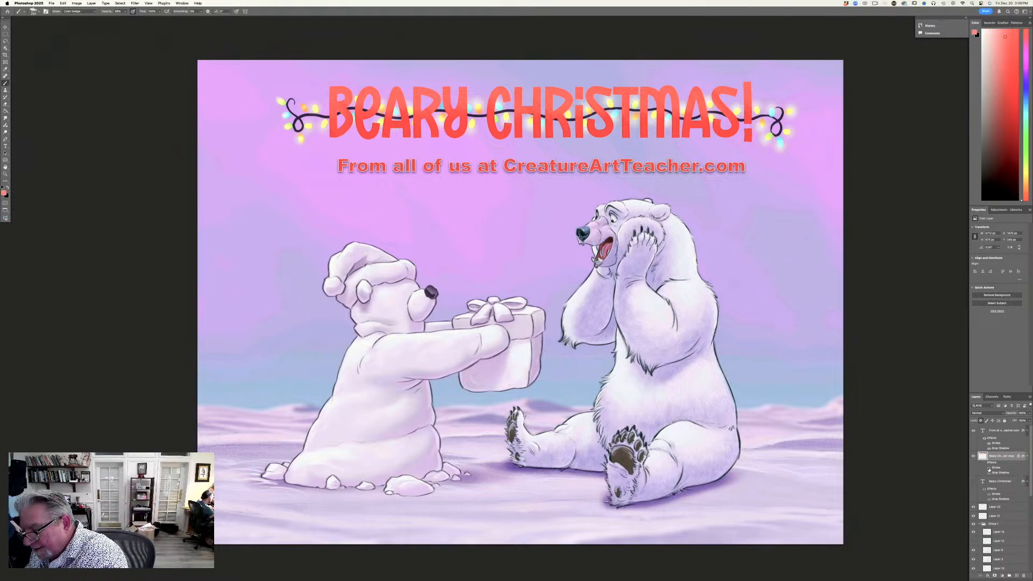
pyautogui.click(988, 472)
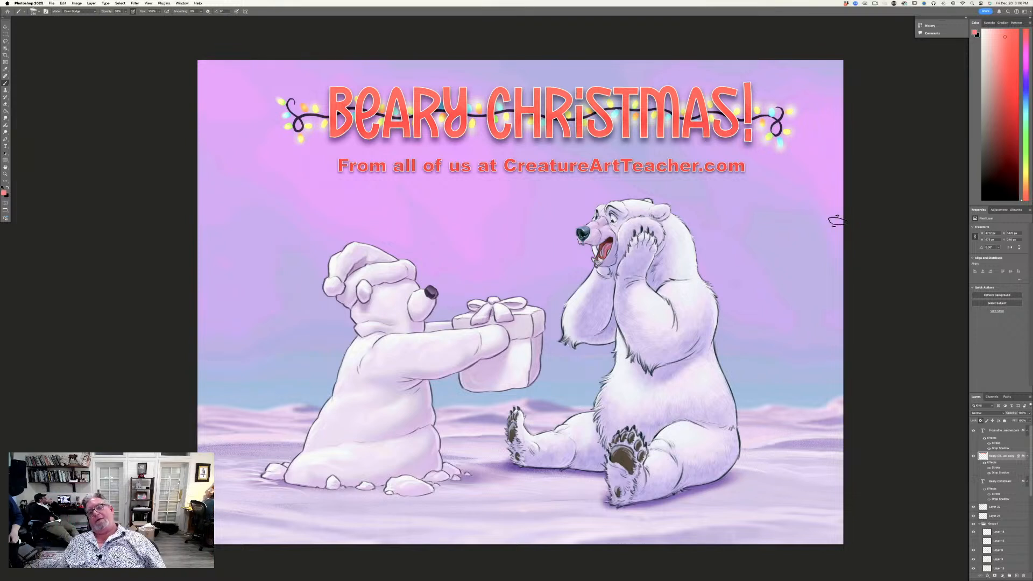
# Rasterize the "From all of us at CreatureArtTeacher.com" text layer and brush lighter salmon highlights onto its letters with transparent pixels locked.
pyautogui.click(5, 192)
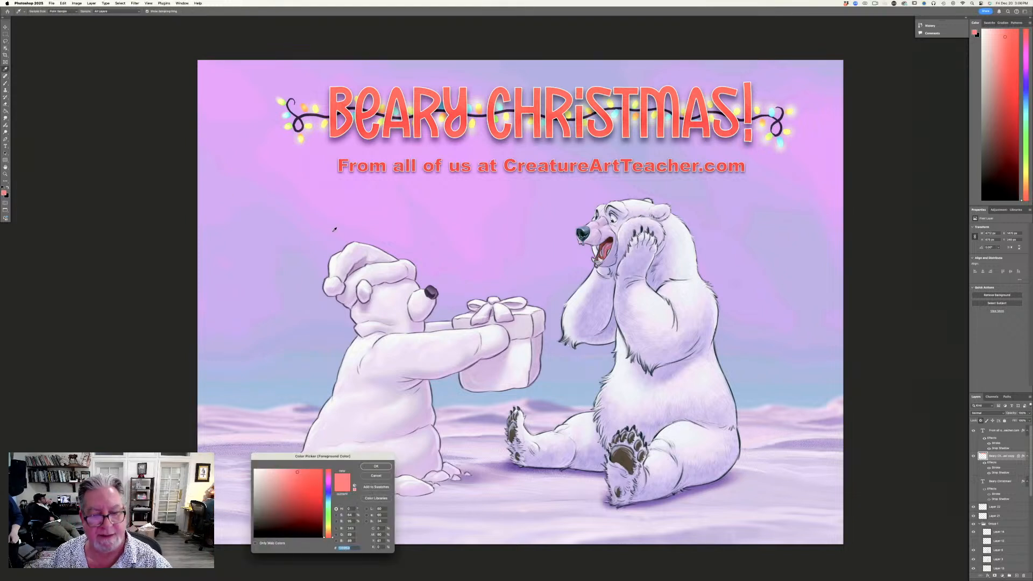
pyautogui.click(370, 466)
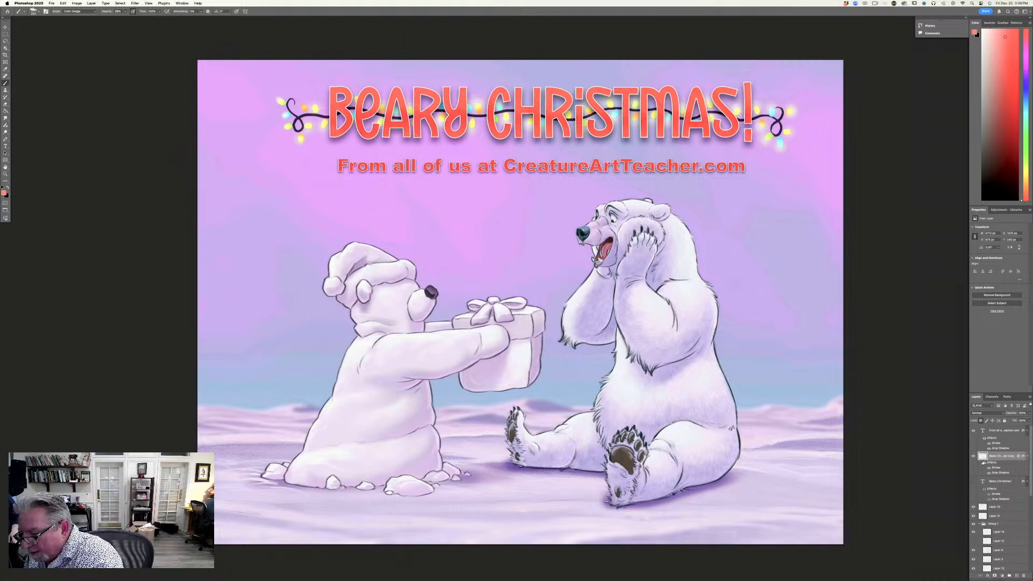
pyautogui.click(991, 431)
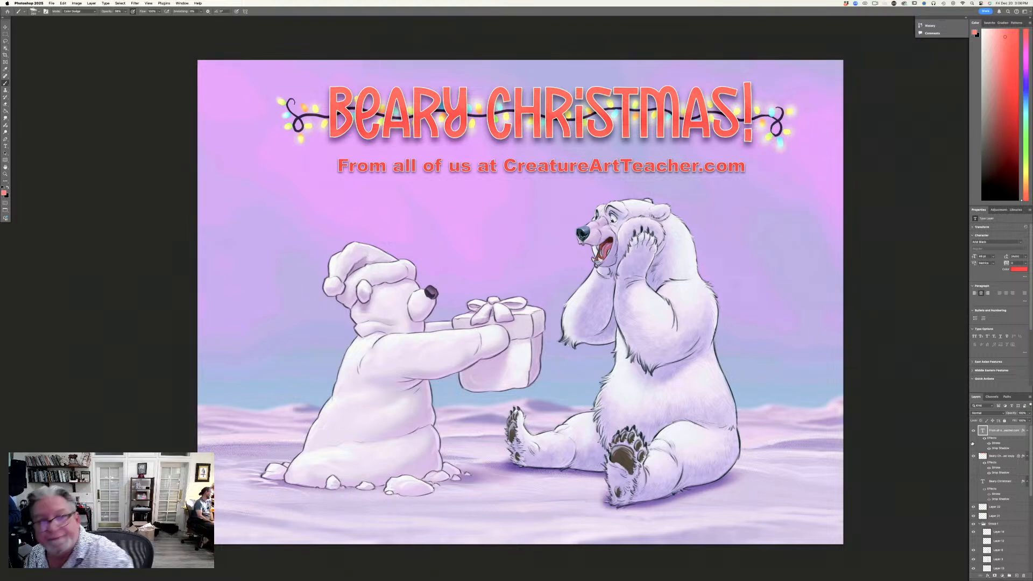
pyautogui.click(91, 3)
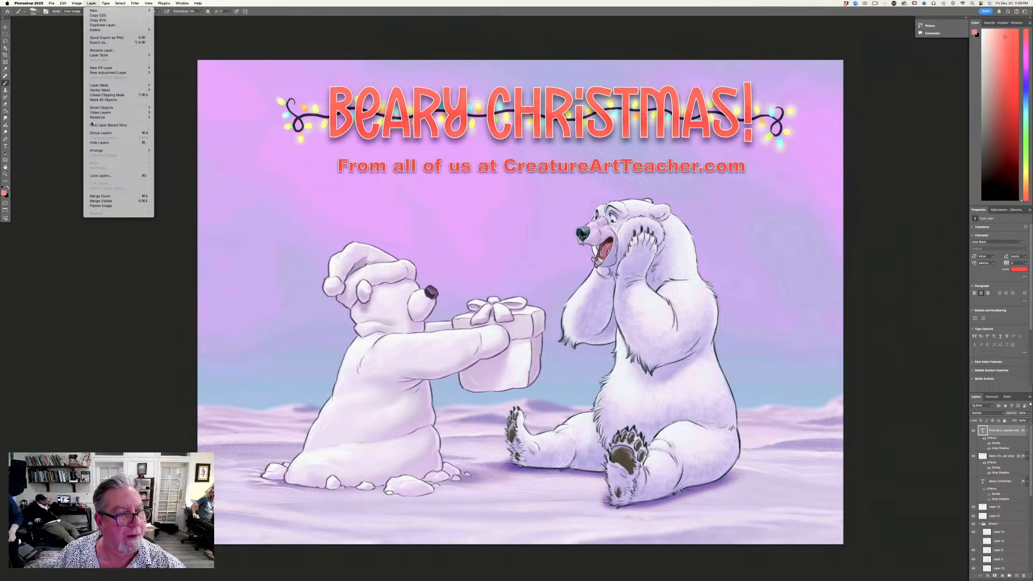
pyautogui.moveTo(94, 117)
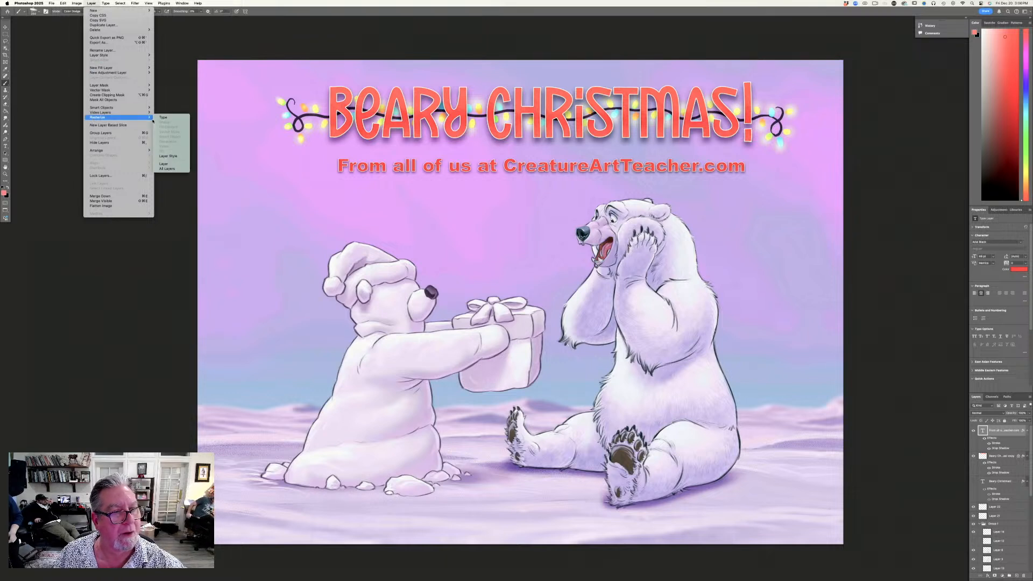
pyautogui.click(163, 118)
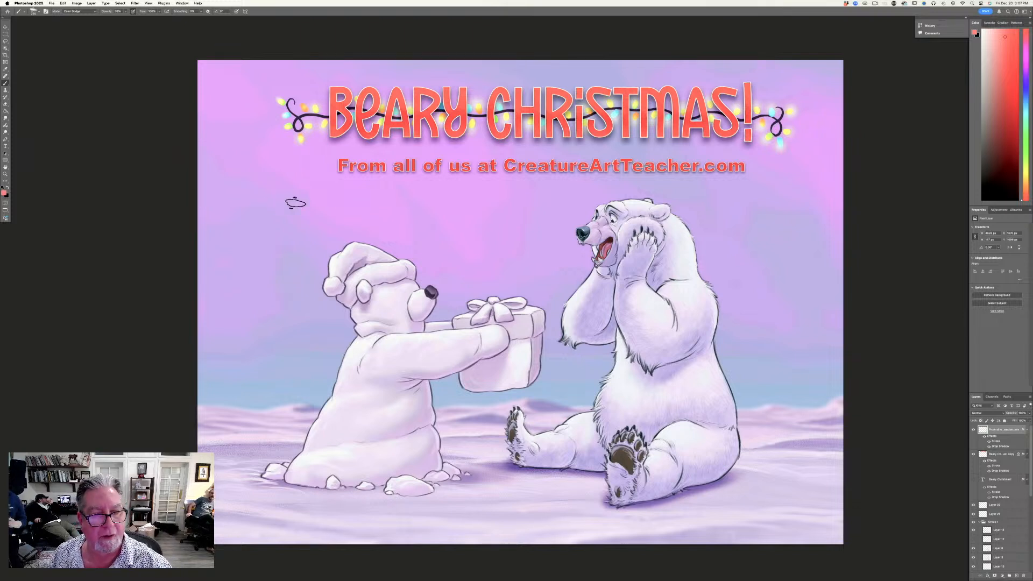
pyautogui.moveTo(326, 154); pyautogui.dragTo(358, 180)
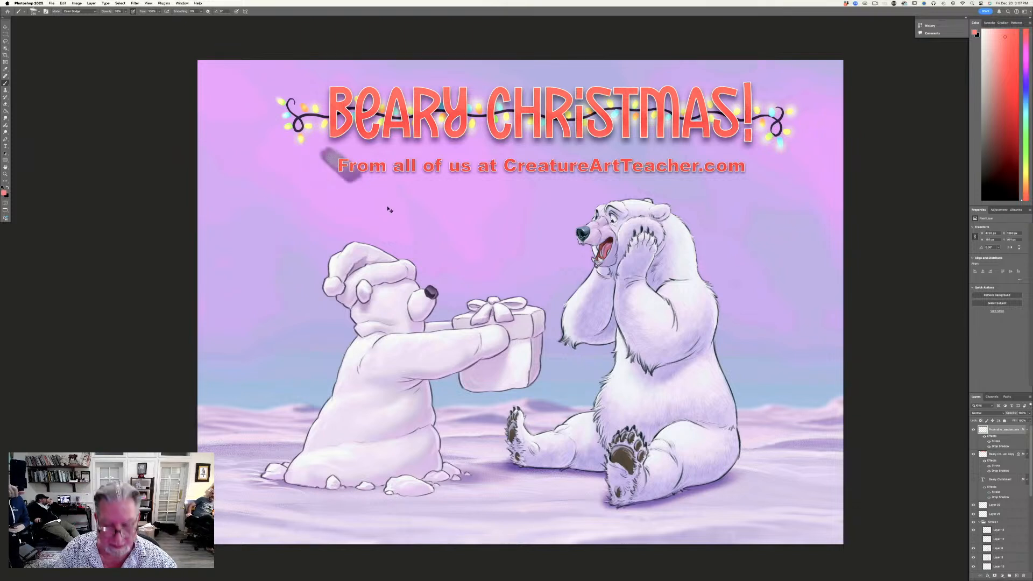
pyautogui.press('super+z')
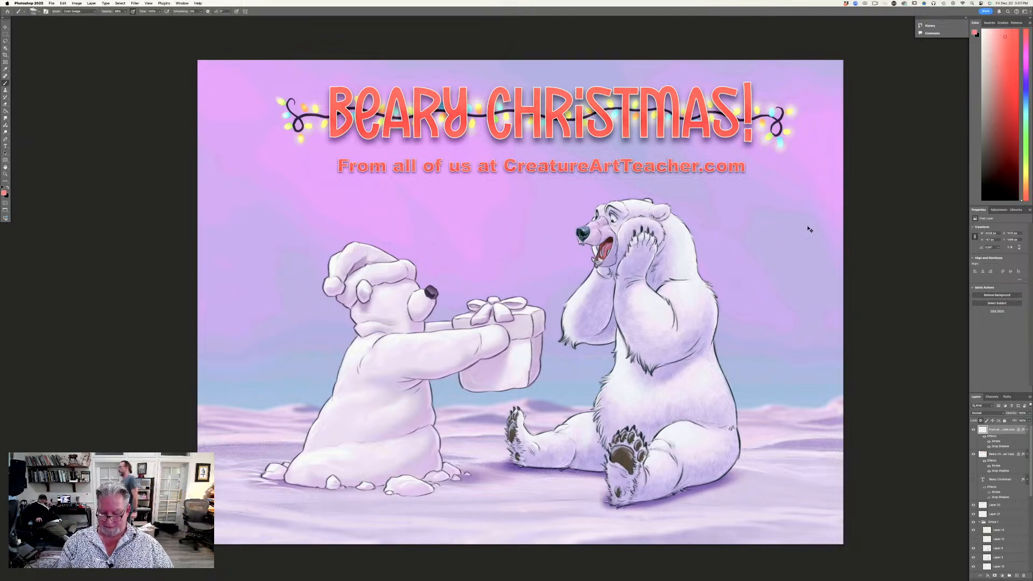
# Check the contents of the two layers below the hidden heading text by toggling their visibility, and collapse Group 1.
pyautogui.press('super+minus')
pyautogui.press('super+minus')
pyautogui.press('super+plus')
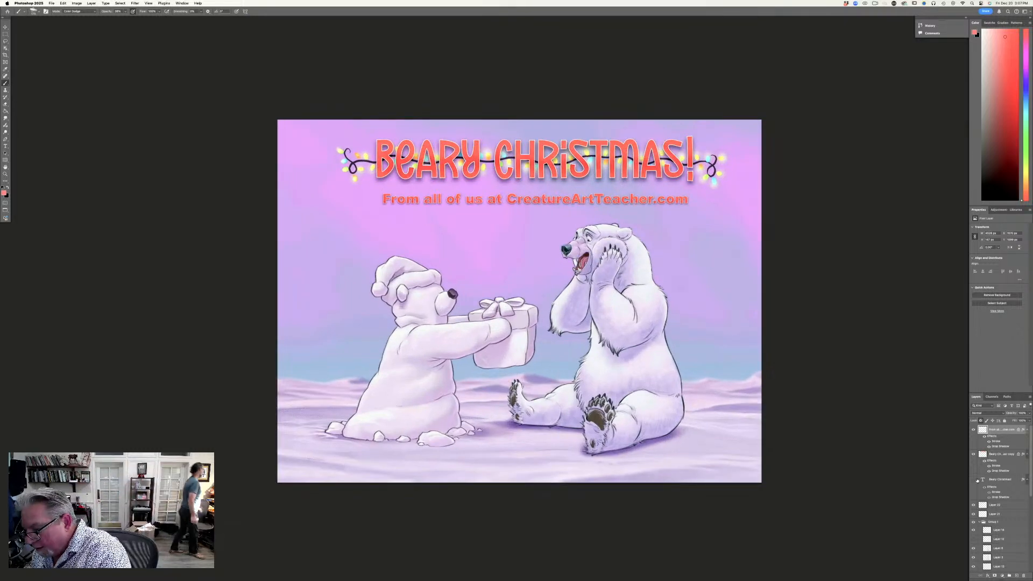
pyautogui.scroll(-2, 1024, 515)
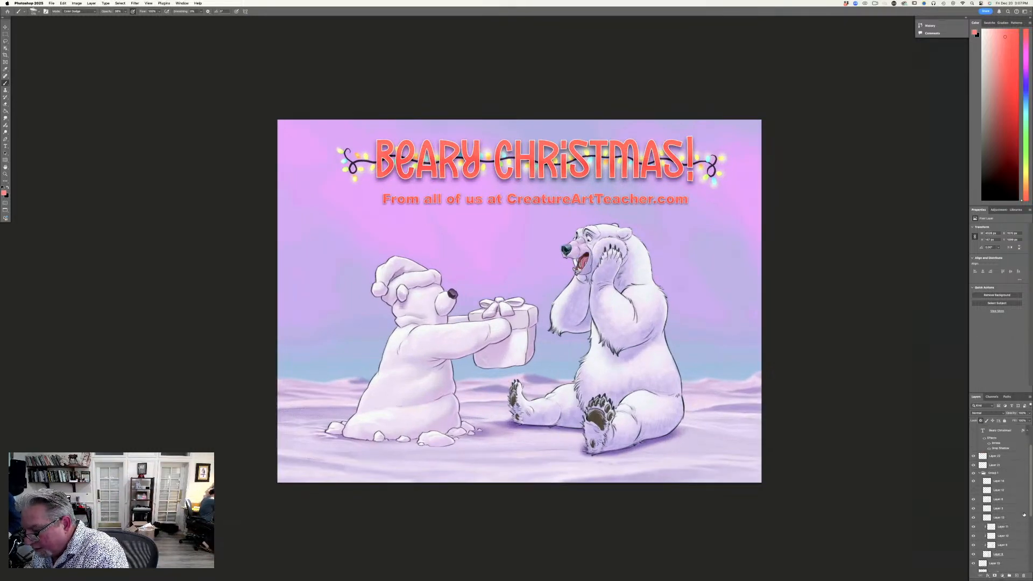
pyautogui.click(973, 457)
pyautogui.click(973, 456)
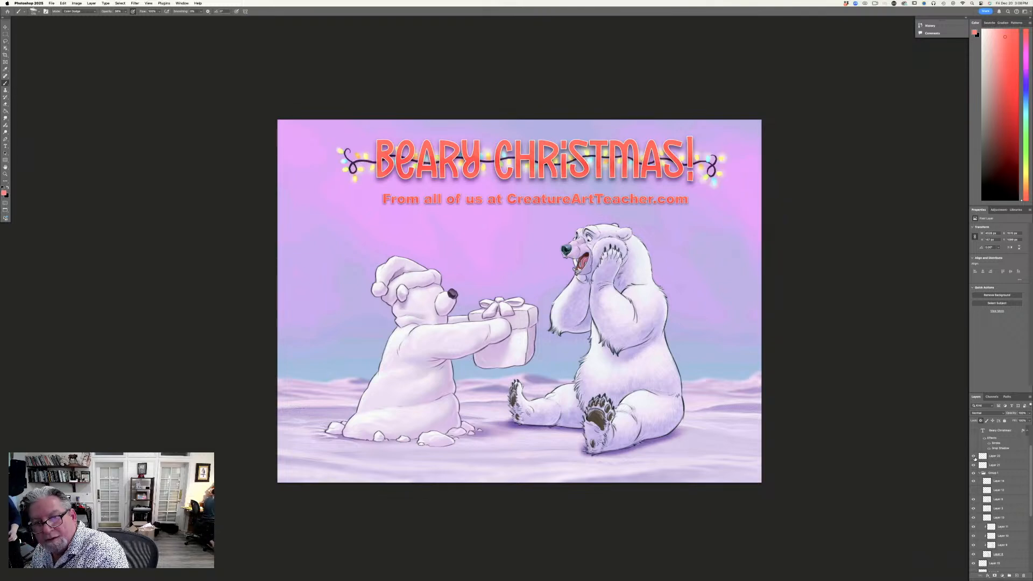
pyautogui.click(973, 466)
pyautogui.click(973, 466)
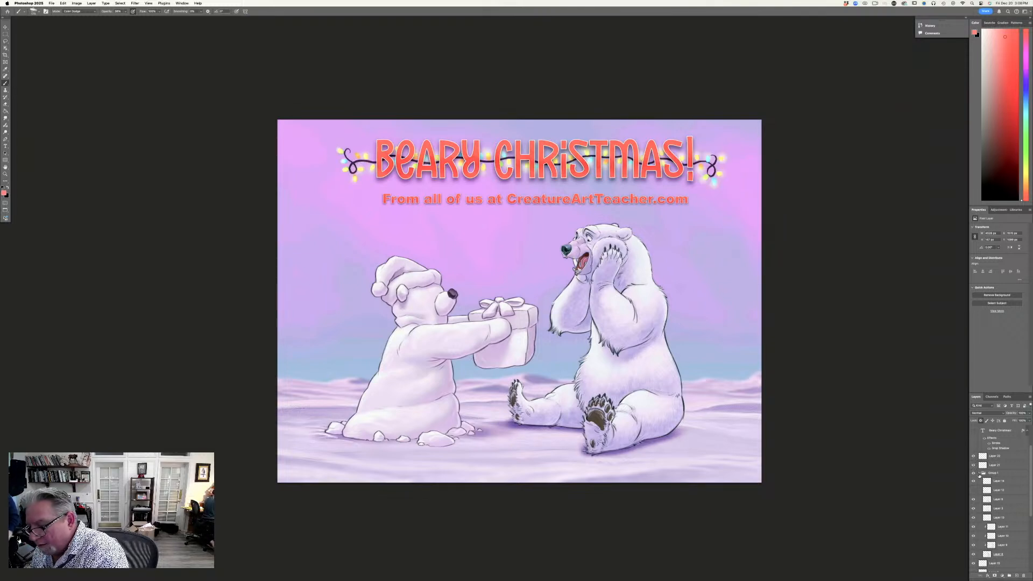
pyautogui.click(993, 473)
pyautogui.click(979, 473)
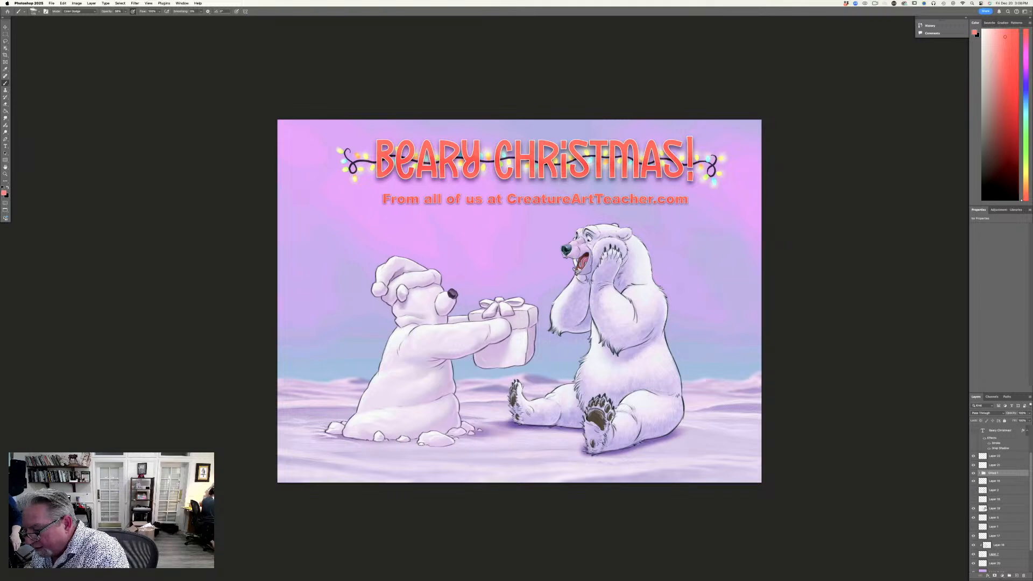
# Check the layer just above the purple background layers by toggling it, and select every layer from Group 1 down to it.
pyautogui.scroll(-2, 1026, 534)
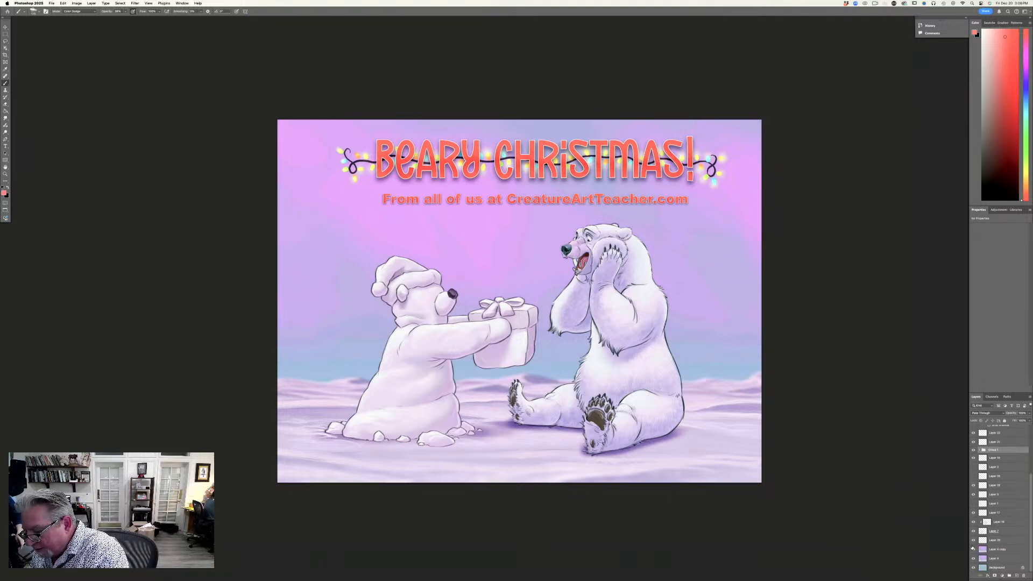
pyautogui.click(973, 540)
pyautogui.click(973, 540)
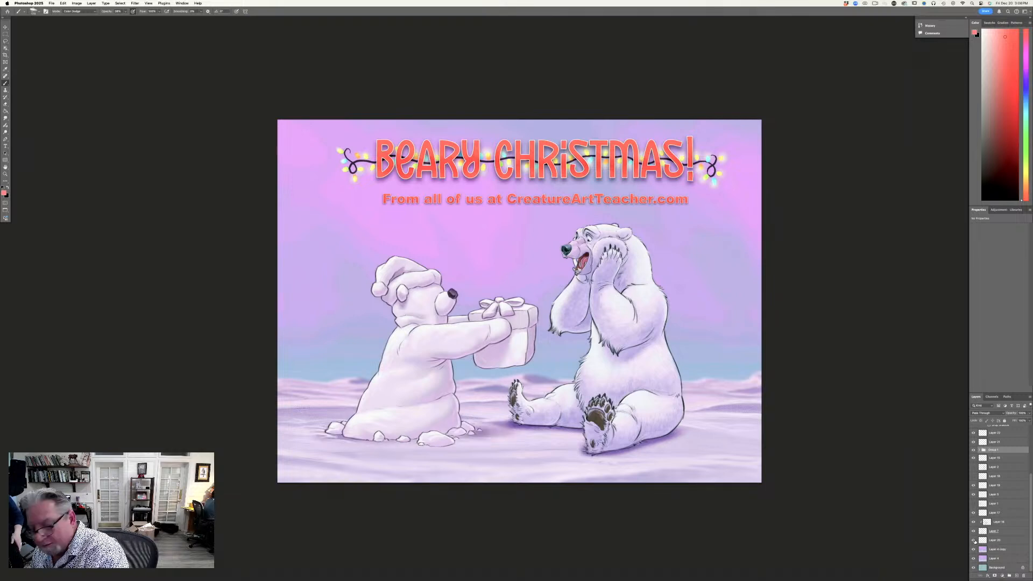
pyautogui.keyDown('shift'); pyautogui.click(996, 541); pyautogui.keyUp('shift')
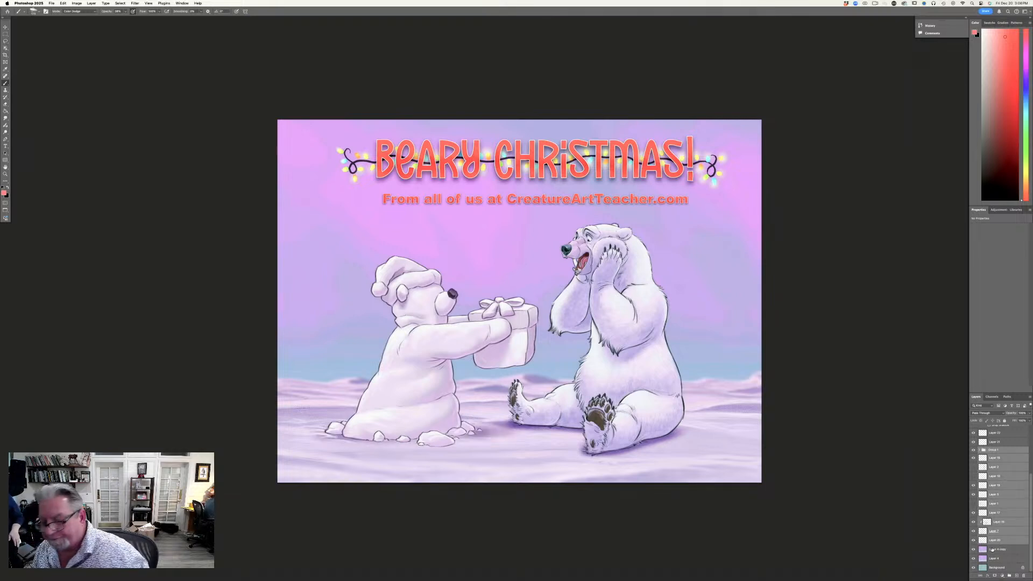
# Try scaling both bears down slightly and repositioning them on the snow with Free Transform, and undo the transform.
pyautogui.click(62, 3)
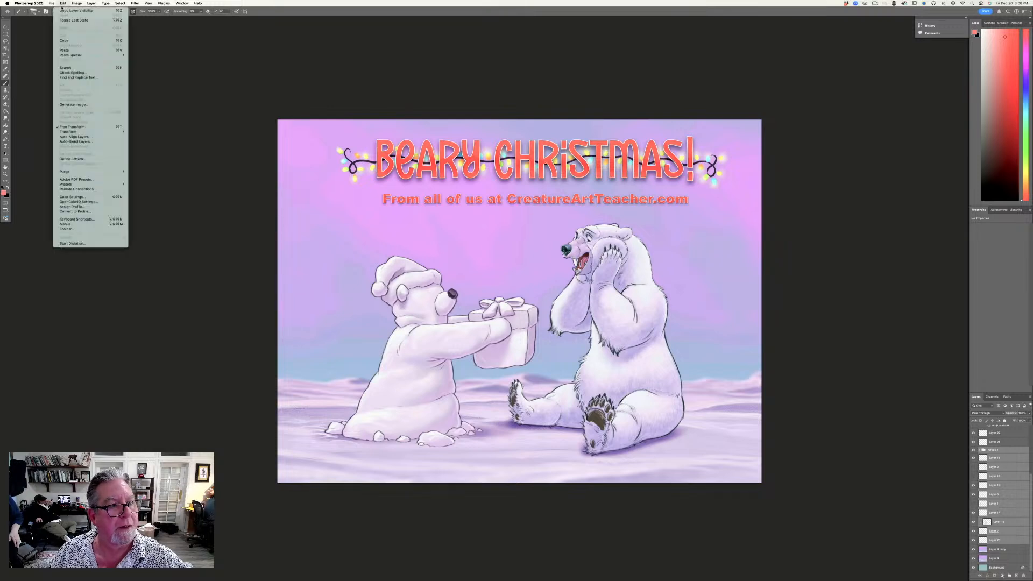
pyautogui.click(69, 128)
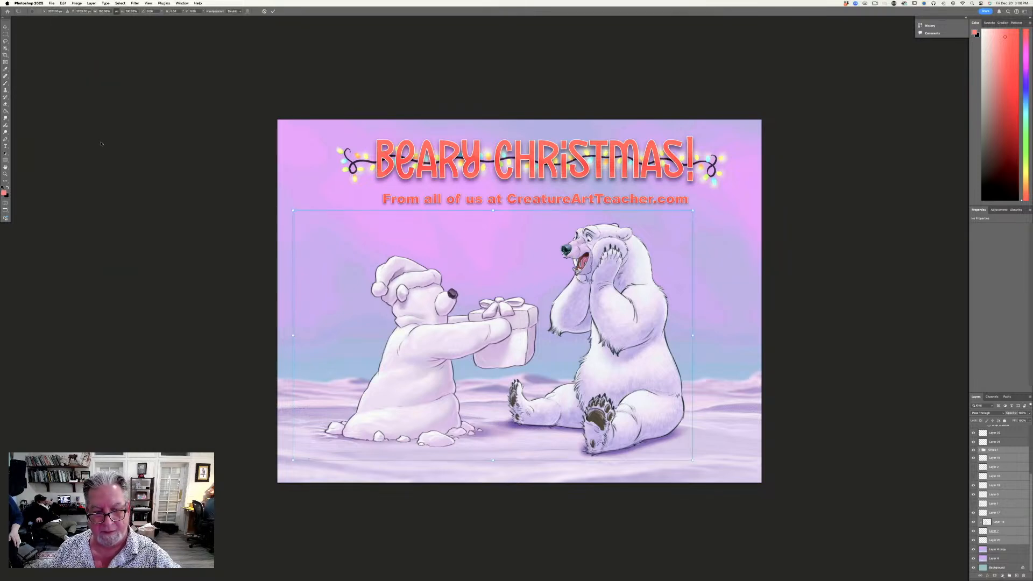
pyautogui.moveTo(292, 210); pyautogui.dragTo(363, 265)
pyautogui.moveTo(386, 398); pyautogui.dragTo(354, 387)
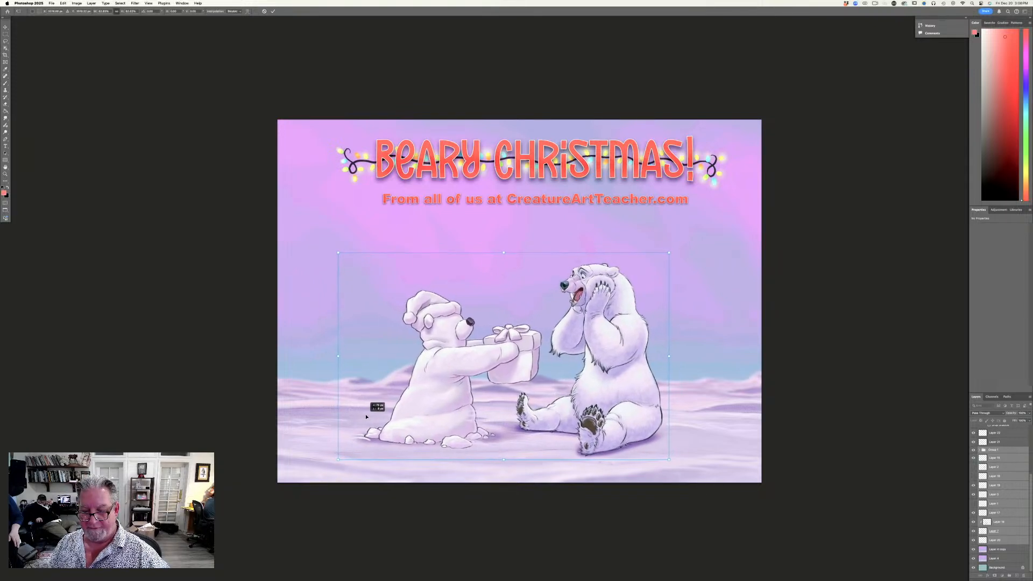
pyautogui.moveTo(338, 252); pyautogui.dragTo(323, 243)
pyautogui.moveTo(346, 383); pyautogui.dragTo(354, 397)
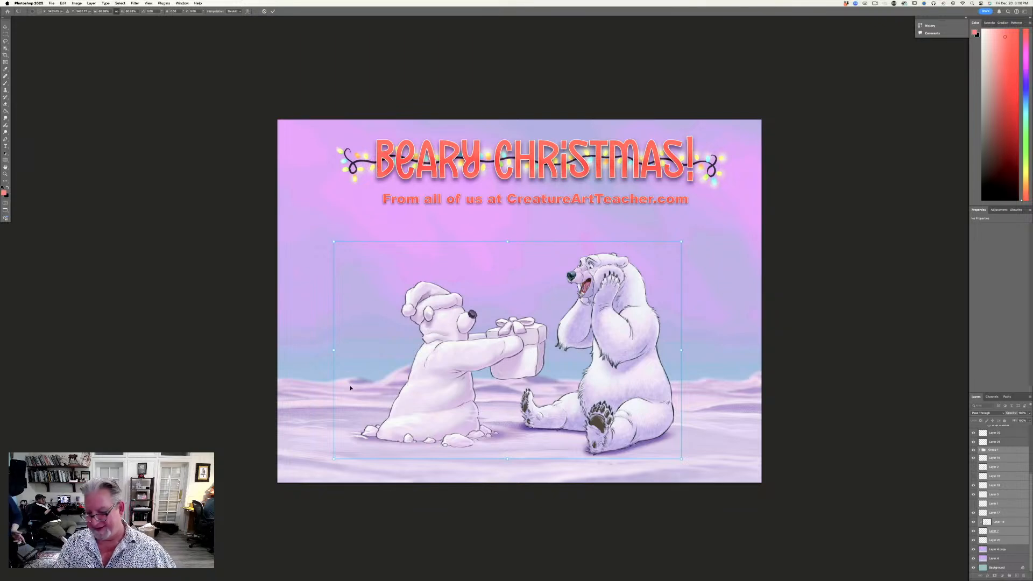
pyautogui.moveTo(353, 398); pyautogui.dragTo(355, 376)
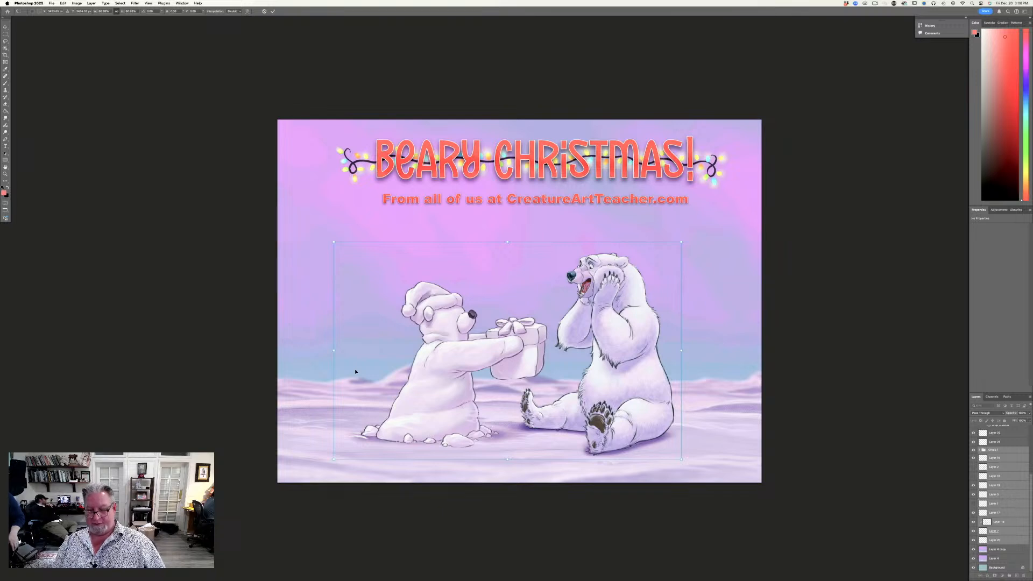
pyautogui.press('Return')
pyautogui.press('b')
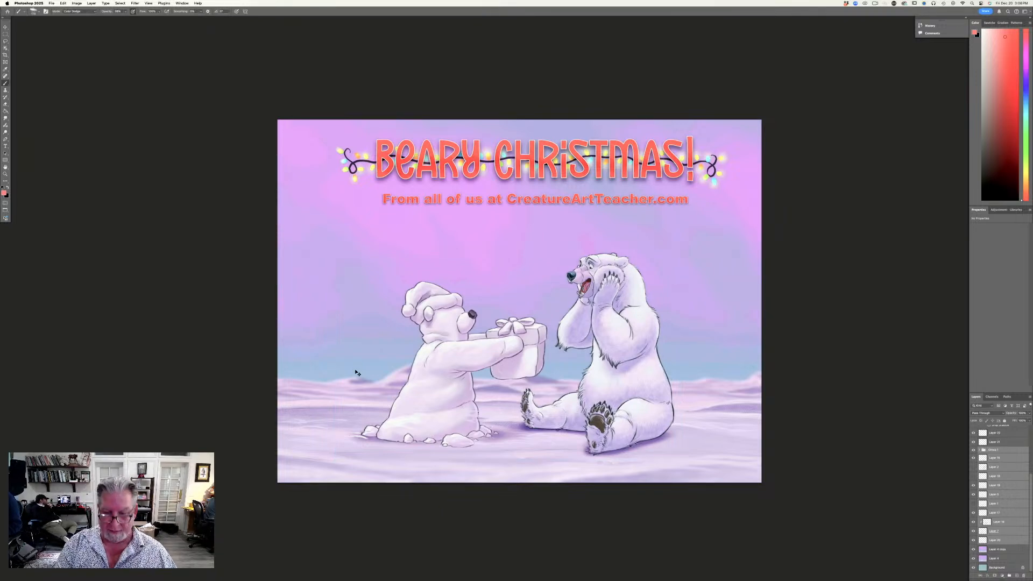
pyautogui.press('super+z')
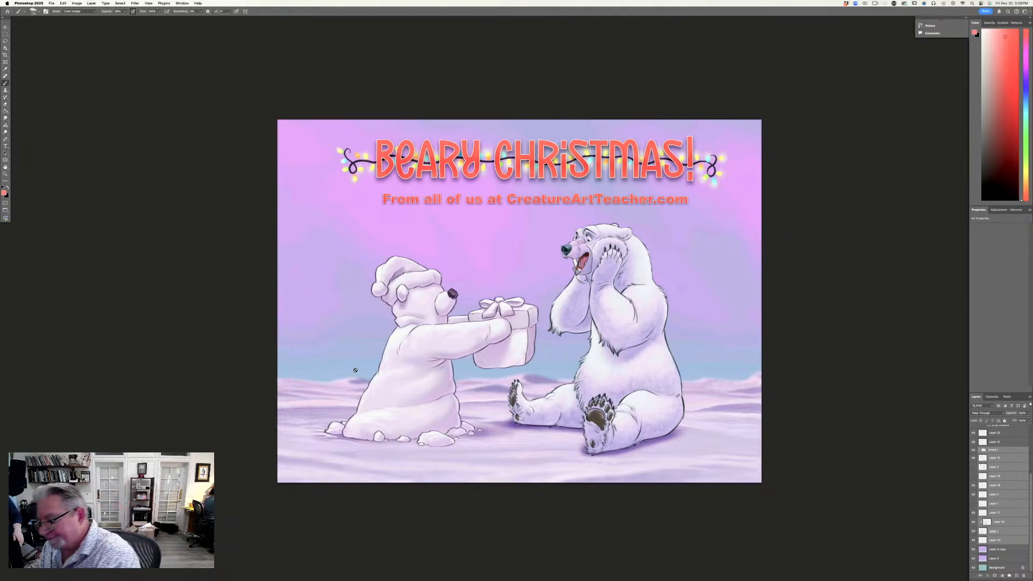
# Add a new empty layer at the top of the stack, above the CreatureArtTeacher.com lettering.
pyautogui.click(995, 433)
pyautogui.scroll(5, 1031, 480)
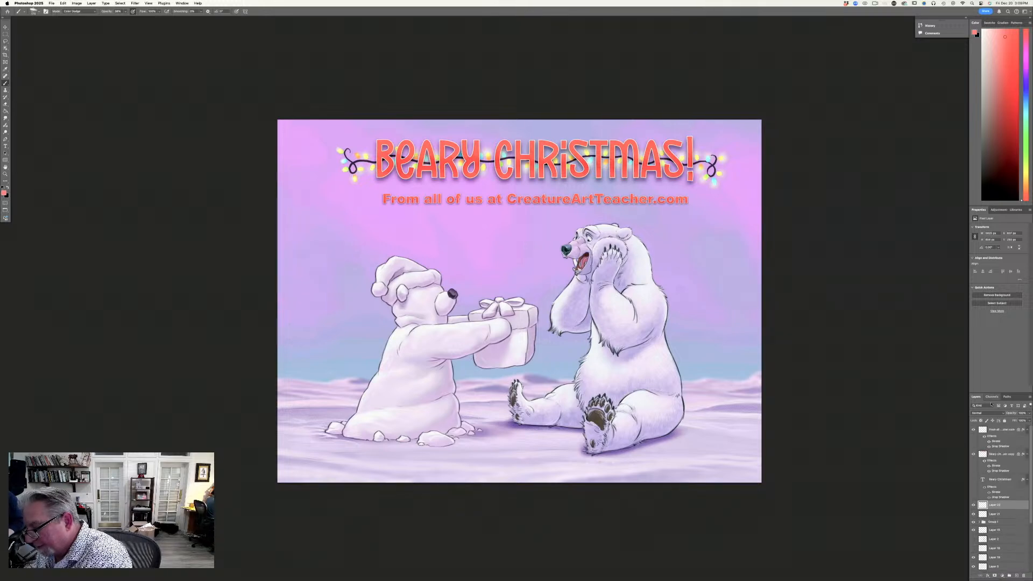
pyautogui.click(995, 431)
pyautogui.click(1017, 575)
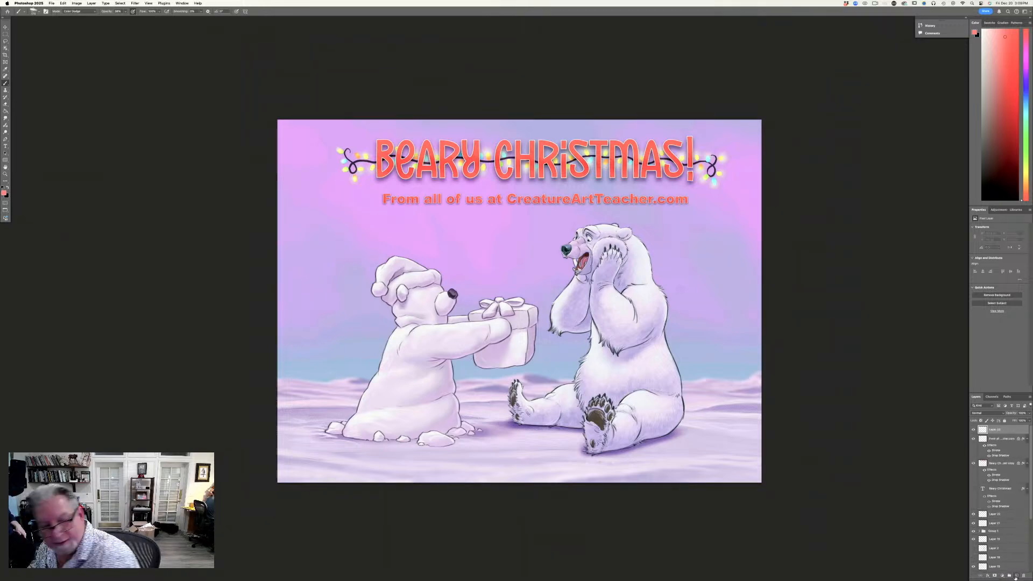
# Sample a muted purple from the distant snow hills as the foreground colour and choose a small, thin brush preset.
pyautogui.click(4, 192)
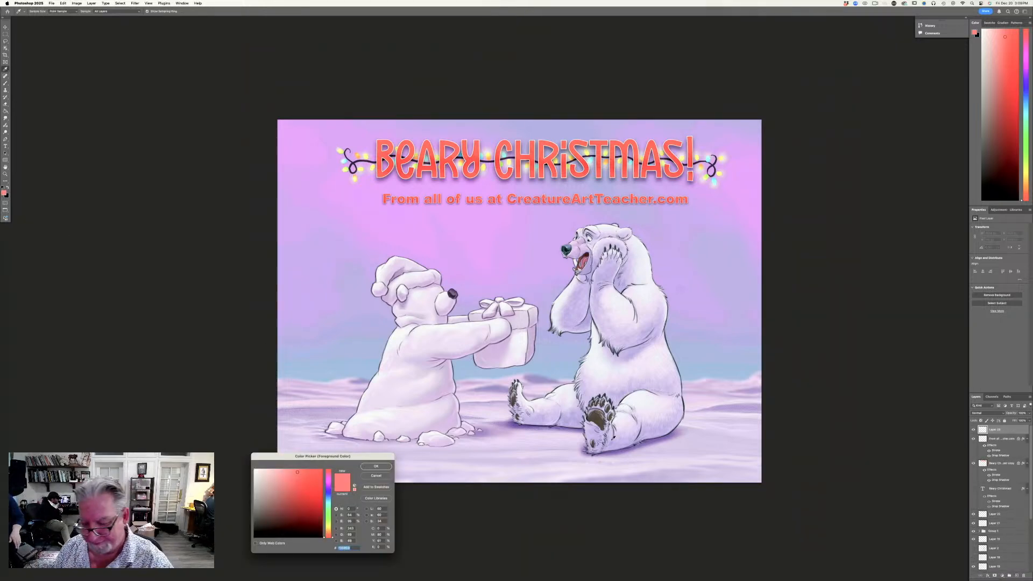
pyautogui.click(541, 383)
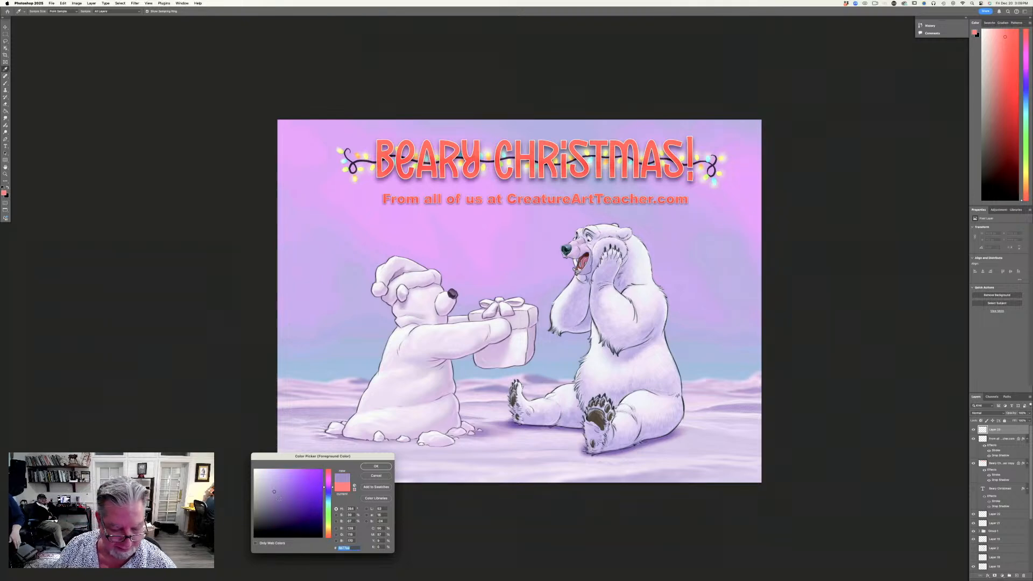
pyautogui.press('Return')
pyautogui.press('b')
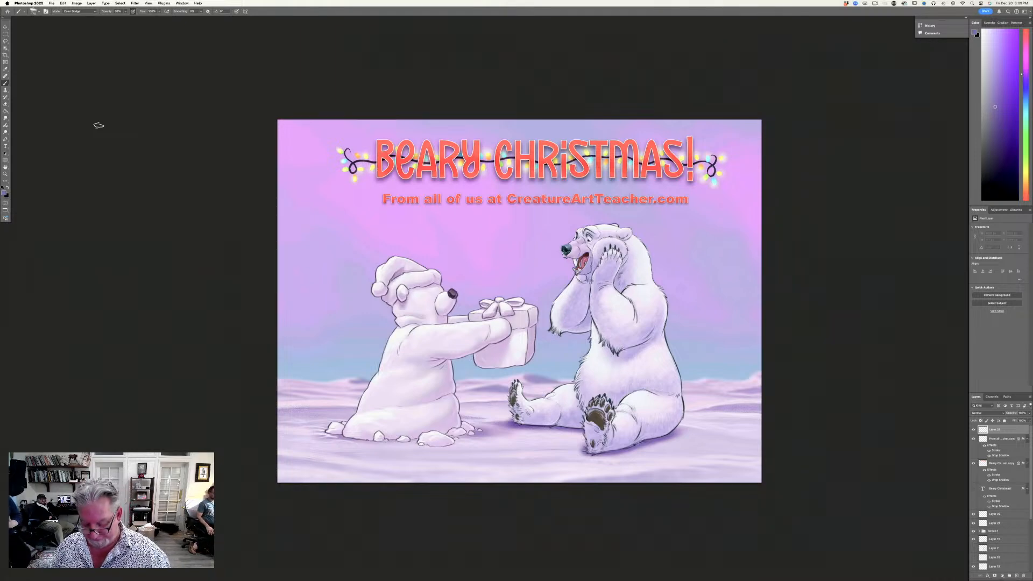
pyautogui.press('super+equal')
pyautogui.scroll(-5, 166, 295)
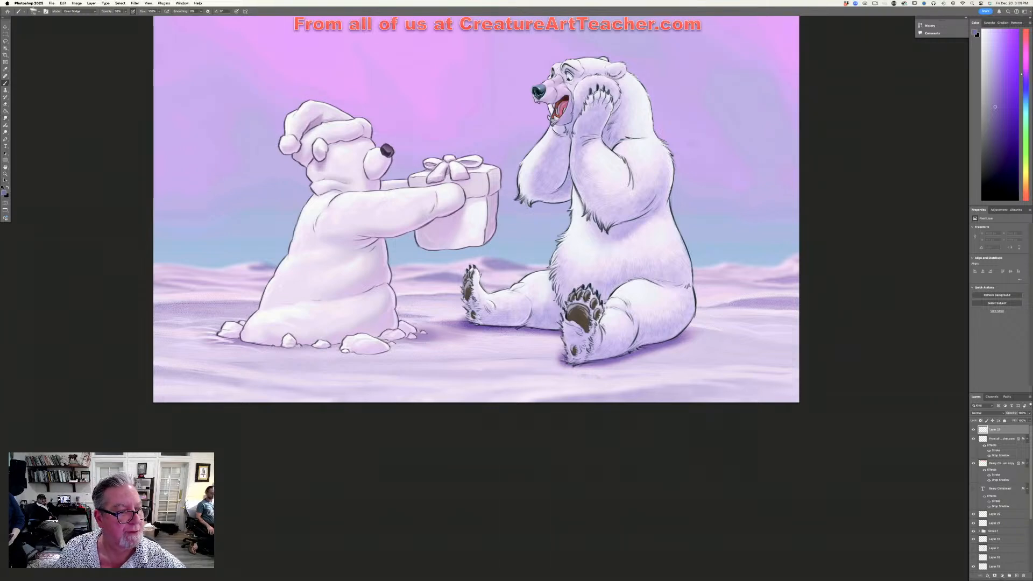
pyautogui.click(35, 11)
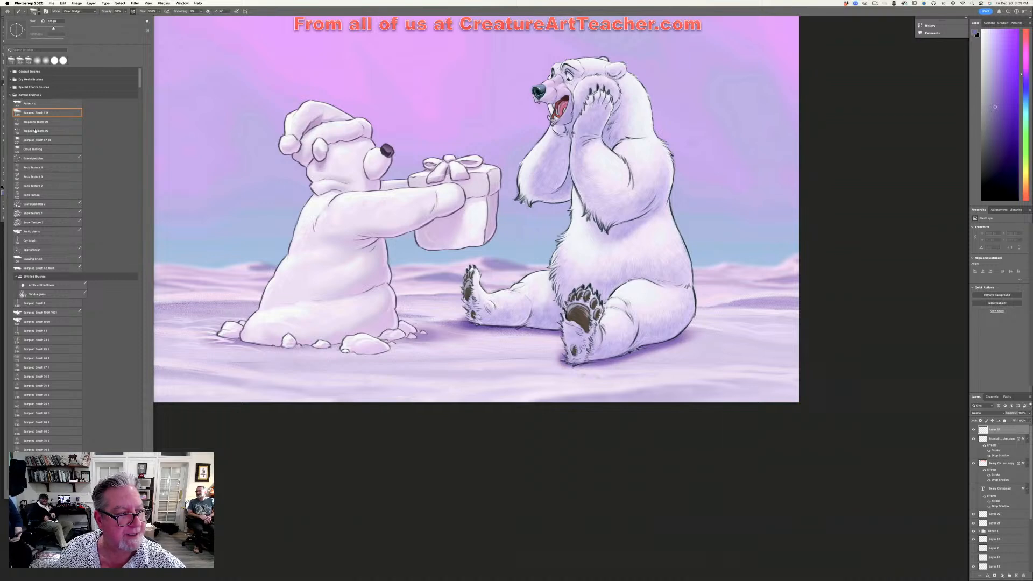
pyautogui.doubleClick(38, 260)
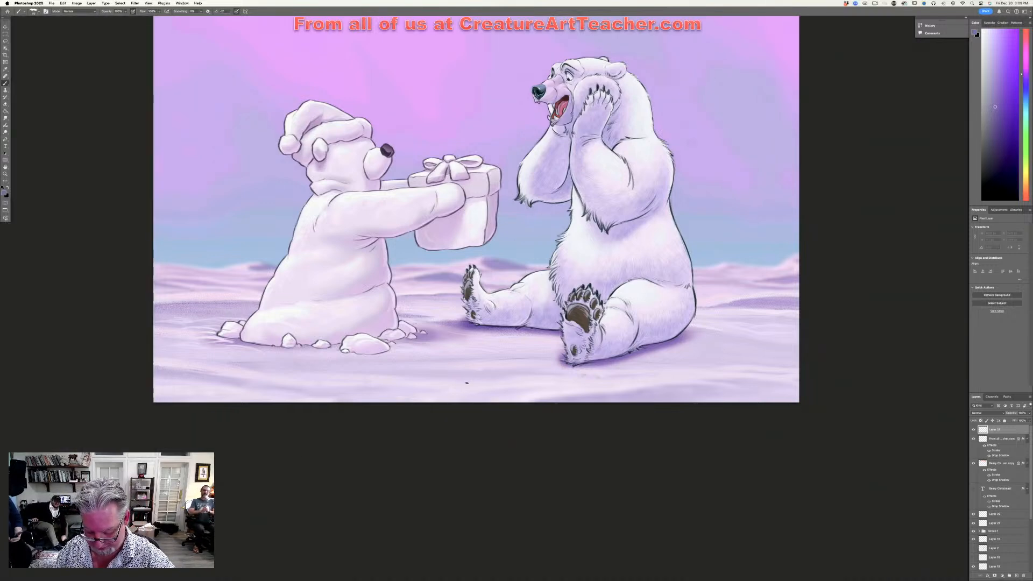
# Handwrite the artist's signature with the year 2024 beneath it on the snow in the artwork's lower-right corner.
pyautogui.scroll(3, 467, 382)
pyautogui.hscroll(5, 484, 377)
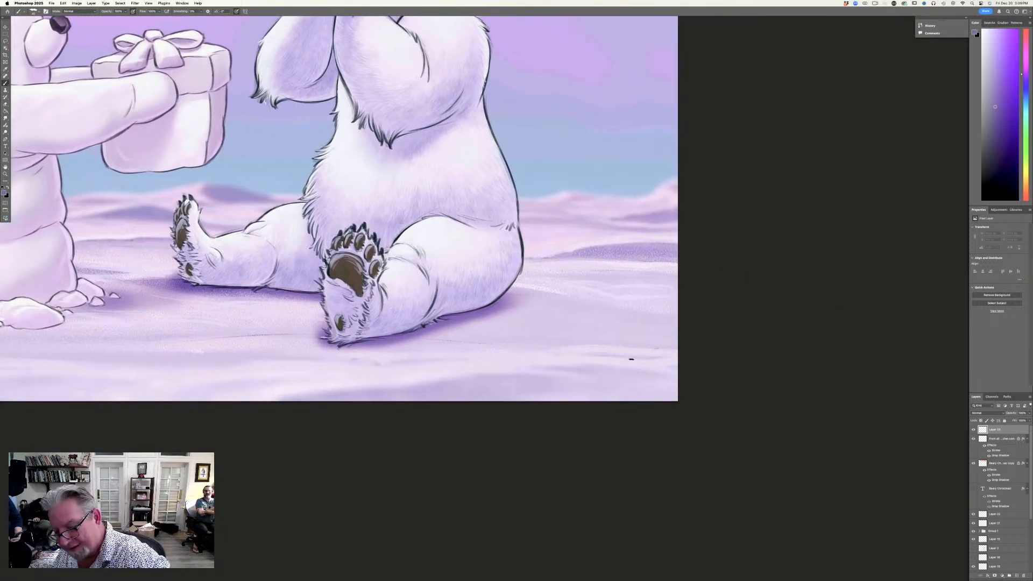
pyautogui.moveTo(547, 366)
pyautogui.mouseDown()
pyautogui.moveTo(538, 371)
pyautogui.moveTo(570, 376)
pyautogui.moveTo(583, 364)
pyautogui.moveTo(619, 374)
pyautogui.mouseUp()
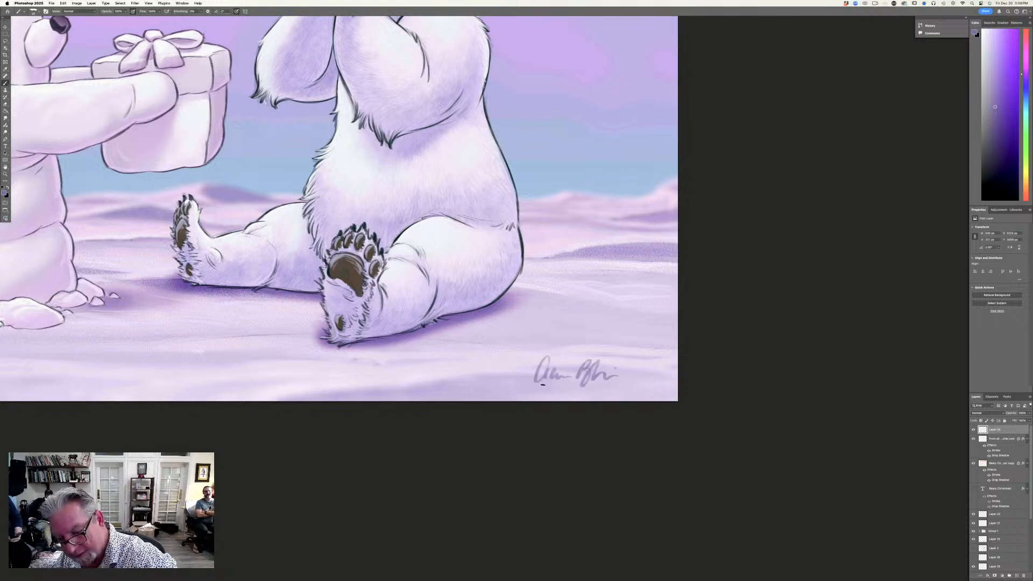
pyautogui.moveTo(538, 385); pyautogui.dragTo(622, 385)
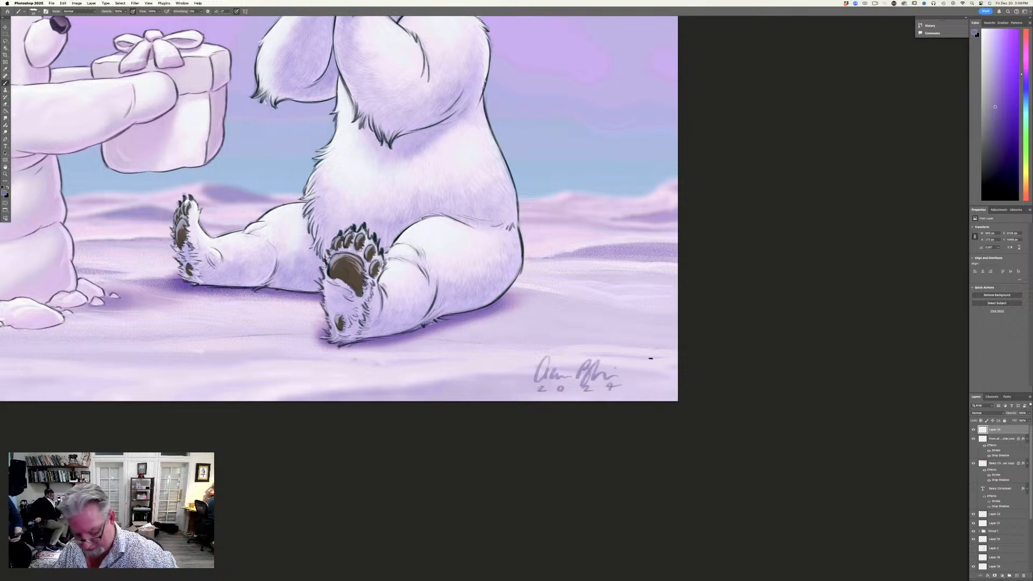
# Fit the whole signed illustration to the view and display it in full-screen mode without the interface.
pyautogui.press('super+minus')
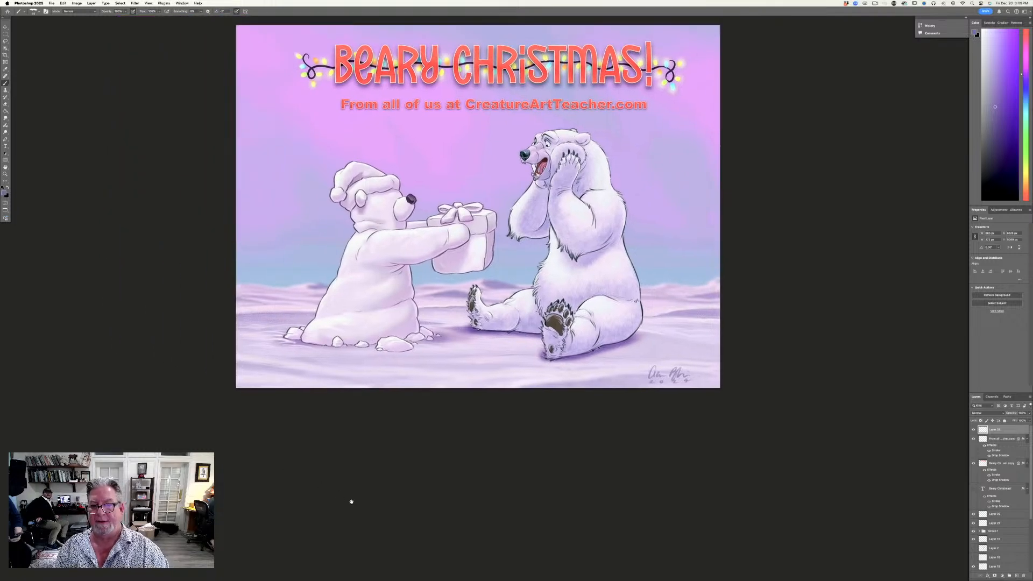
pyautogui.press('super+minus')
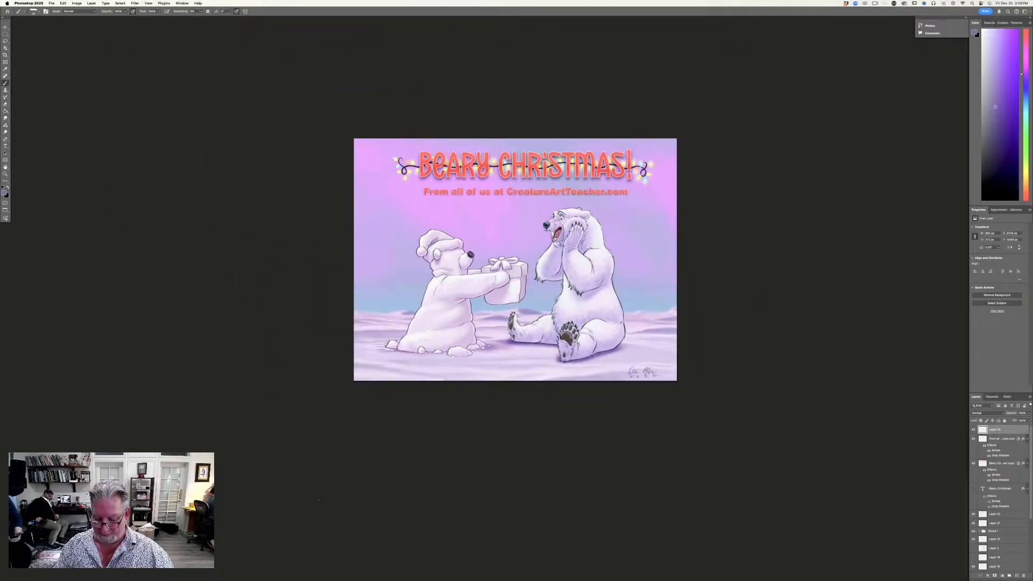
pyautogui.press('super+0')
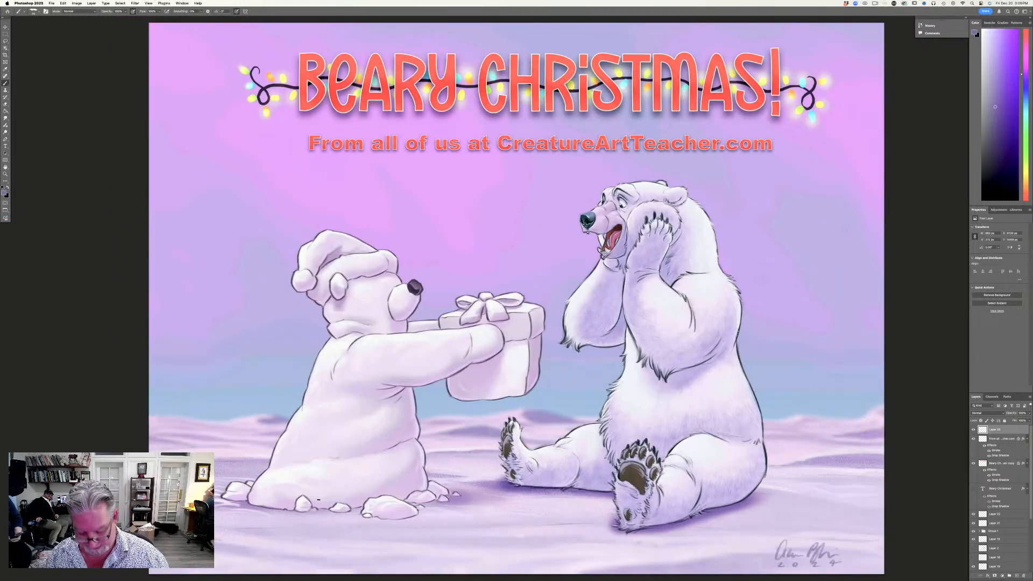
pyautogui.press('f')
pyautogui.press('f')
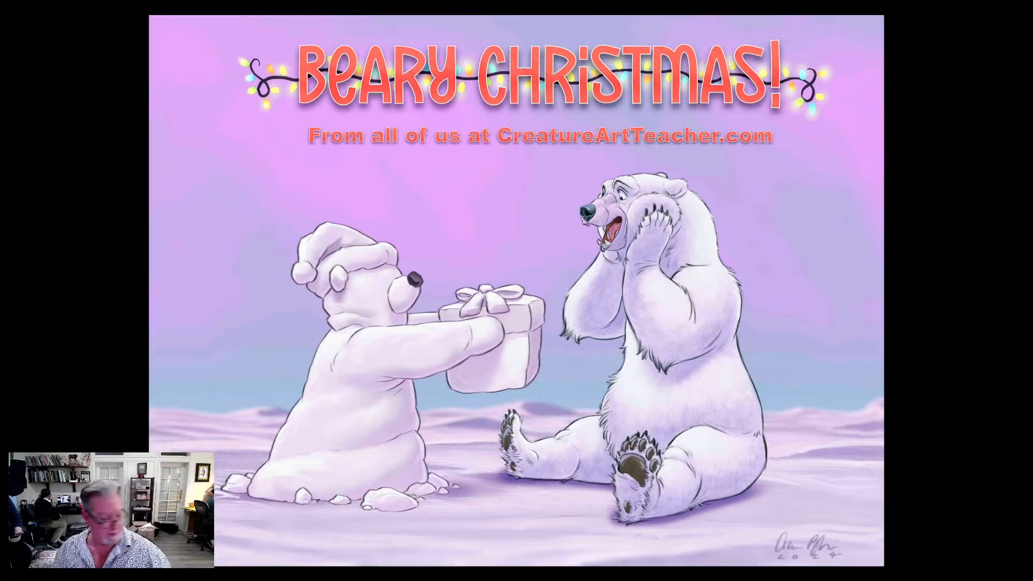